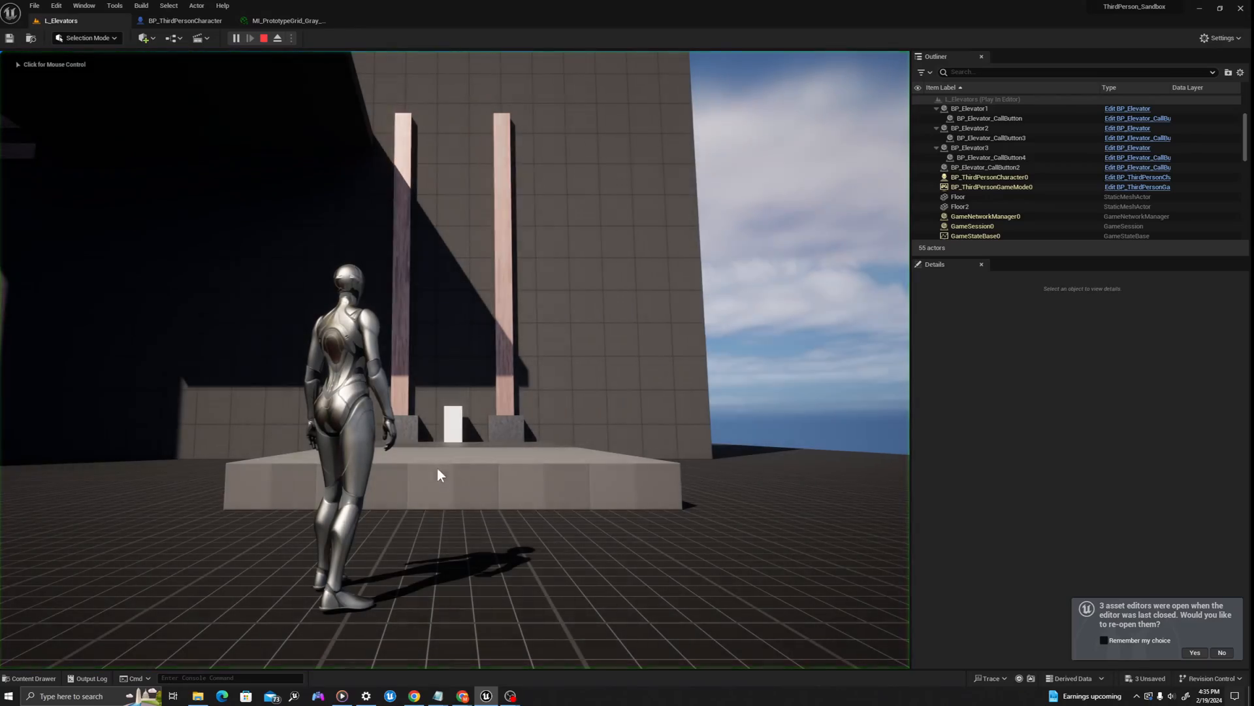
# Play-test the L_Elevators level by running the character between the elevator platforms and activating their call buttons.
pyautogui.click(527, 363)
pyautogui.press('w')
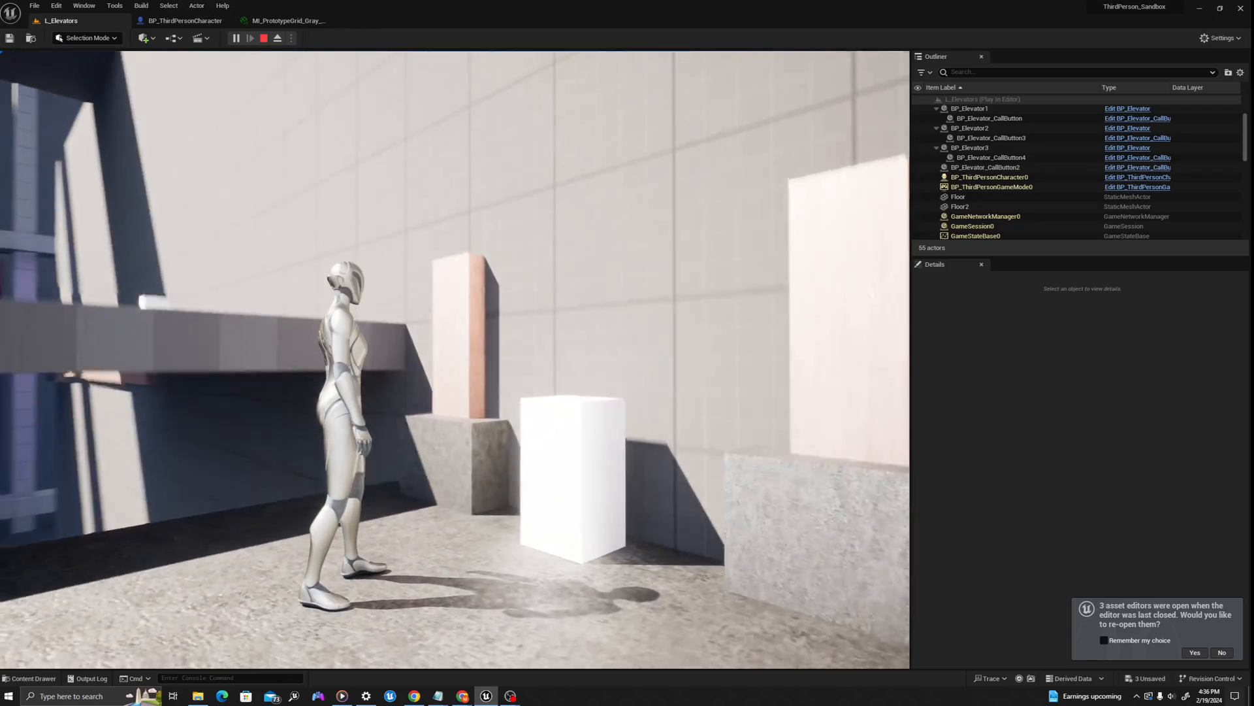
pyautogui.press('w')
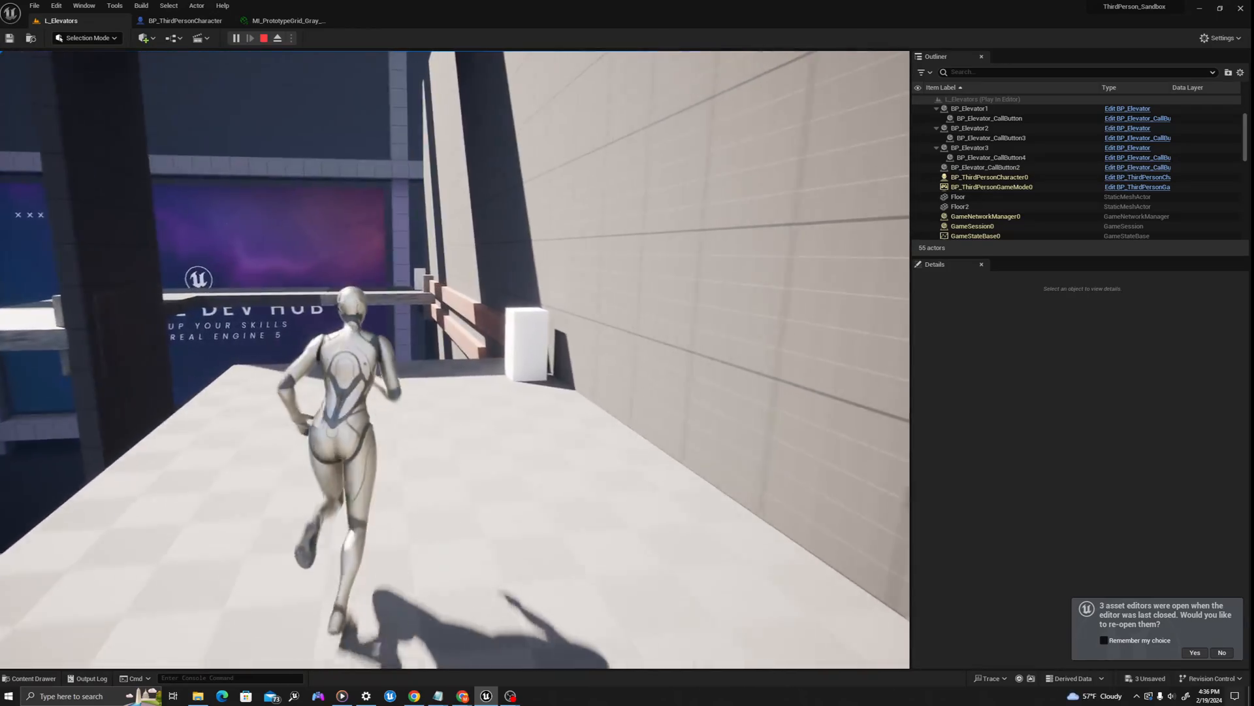
pyautogui.press('e')
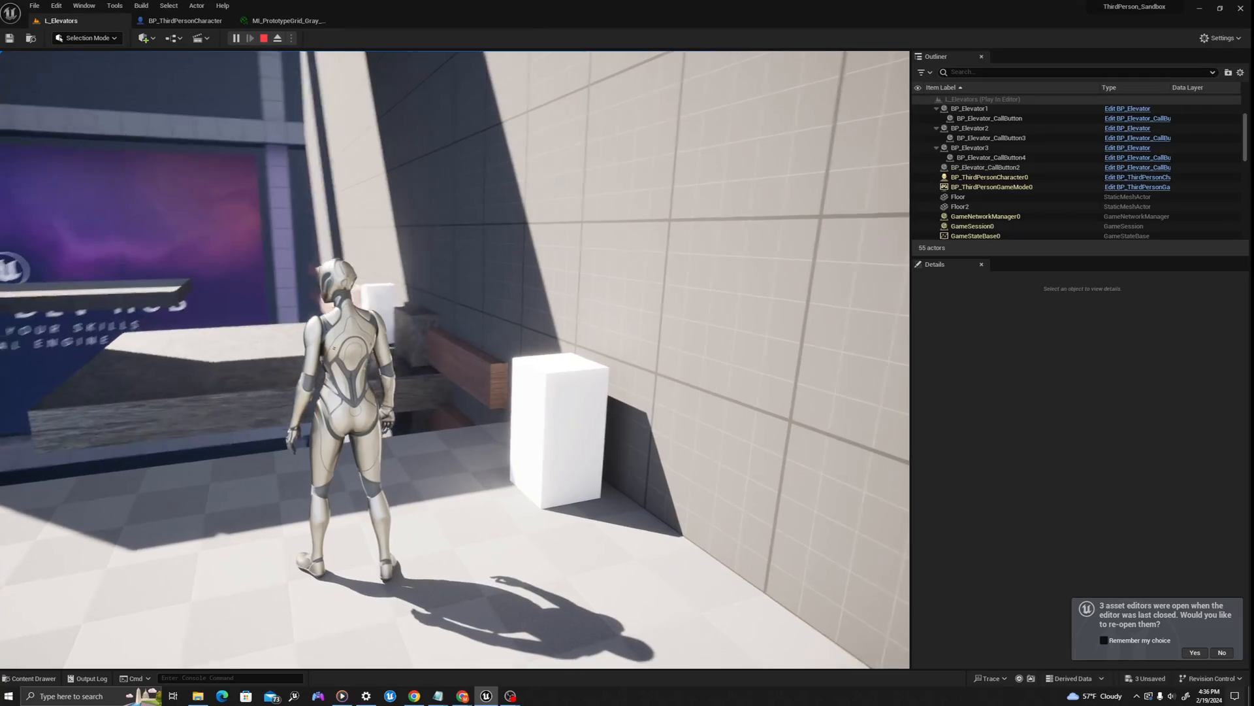
pyautogui.press('w')
pyautogui.press('e')
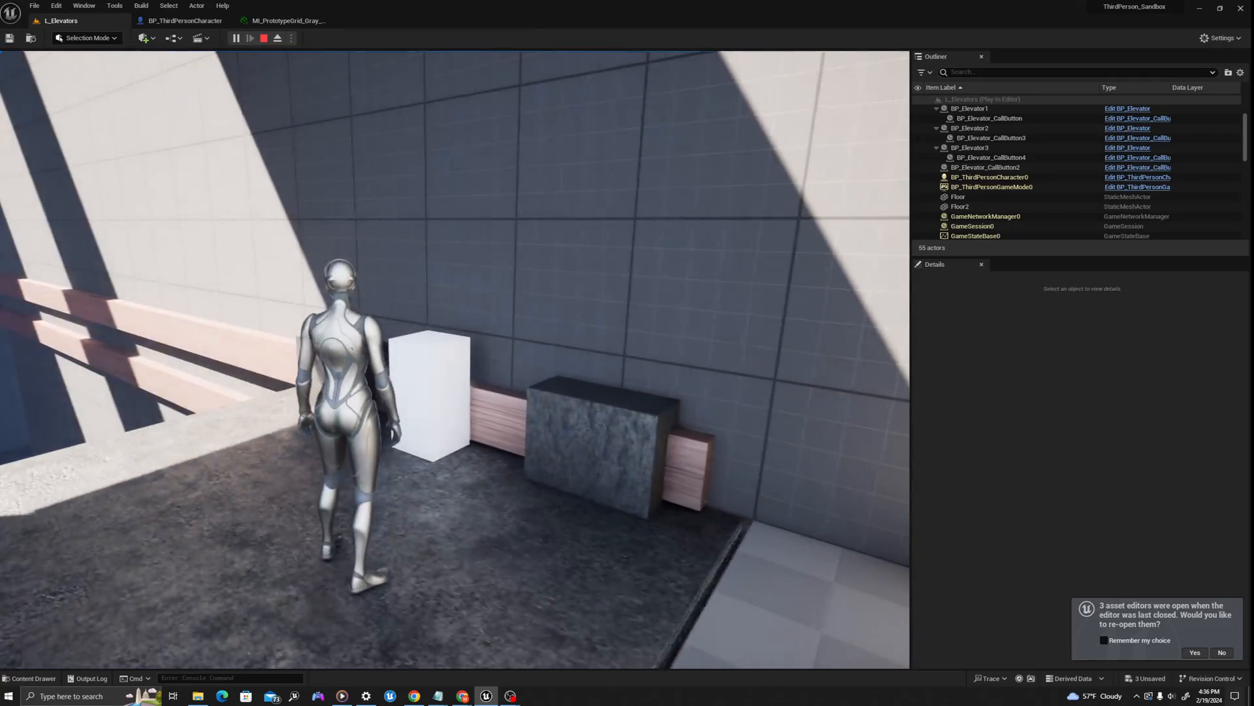
pyautogui.press('w')
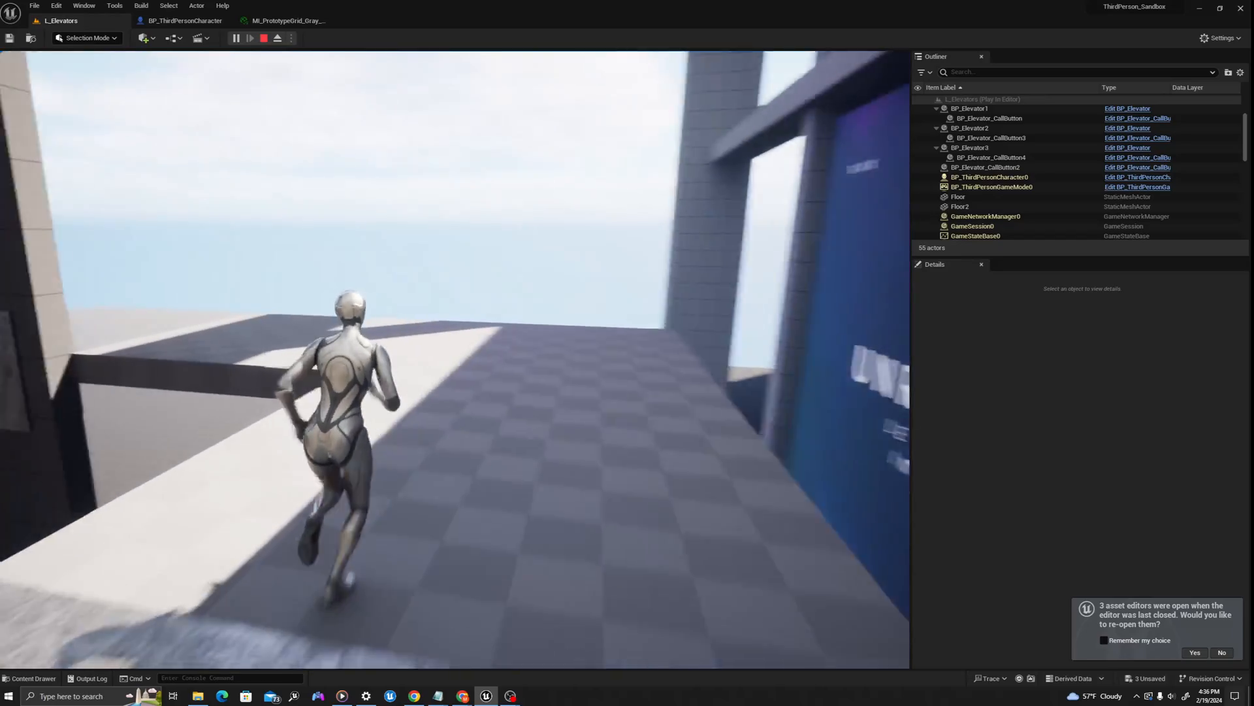
pyautogui.press('w')
pyautogui.press('d')
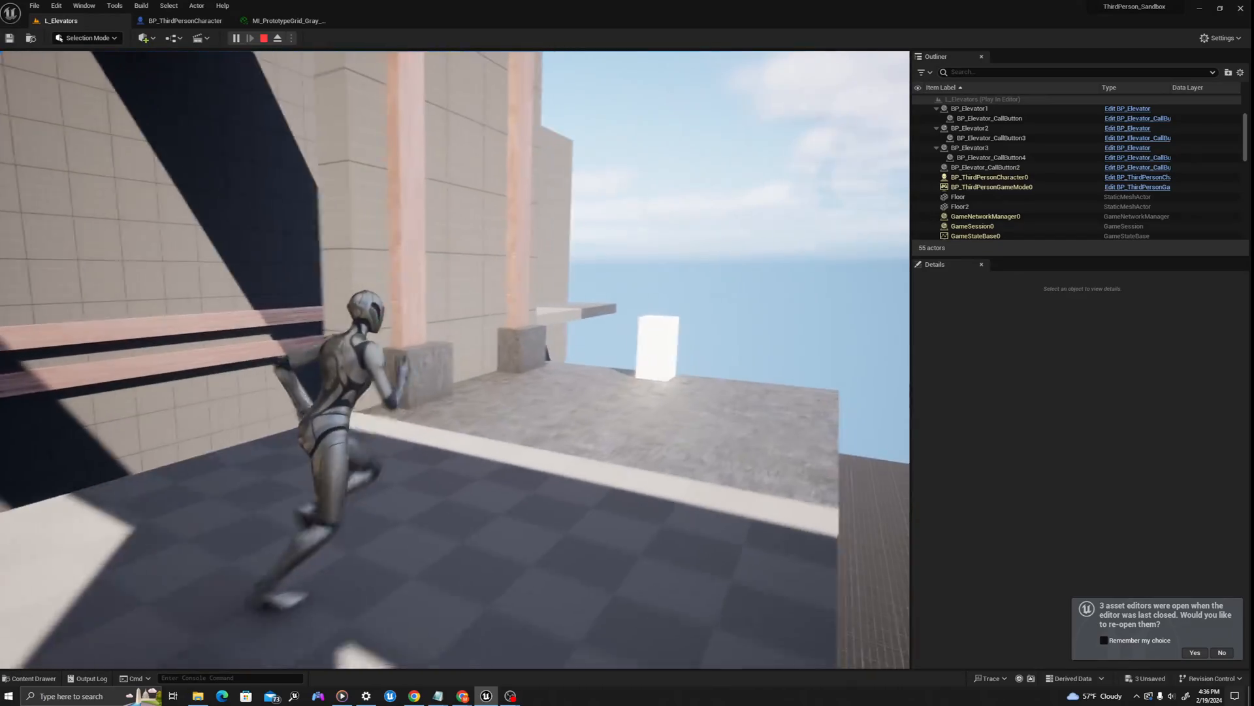
pyautogui.press('w')
pyautogui.press('d')
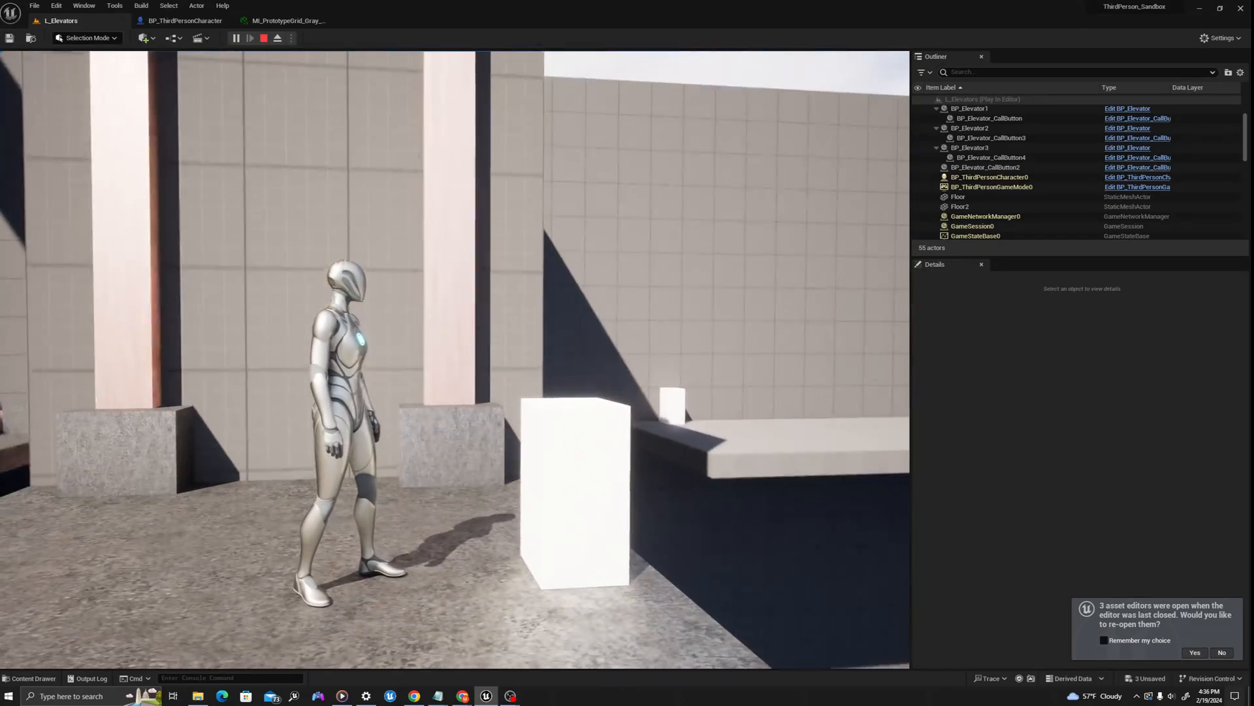
pyautogui.press('w')
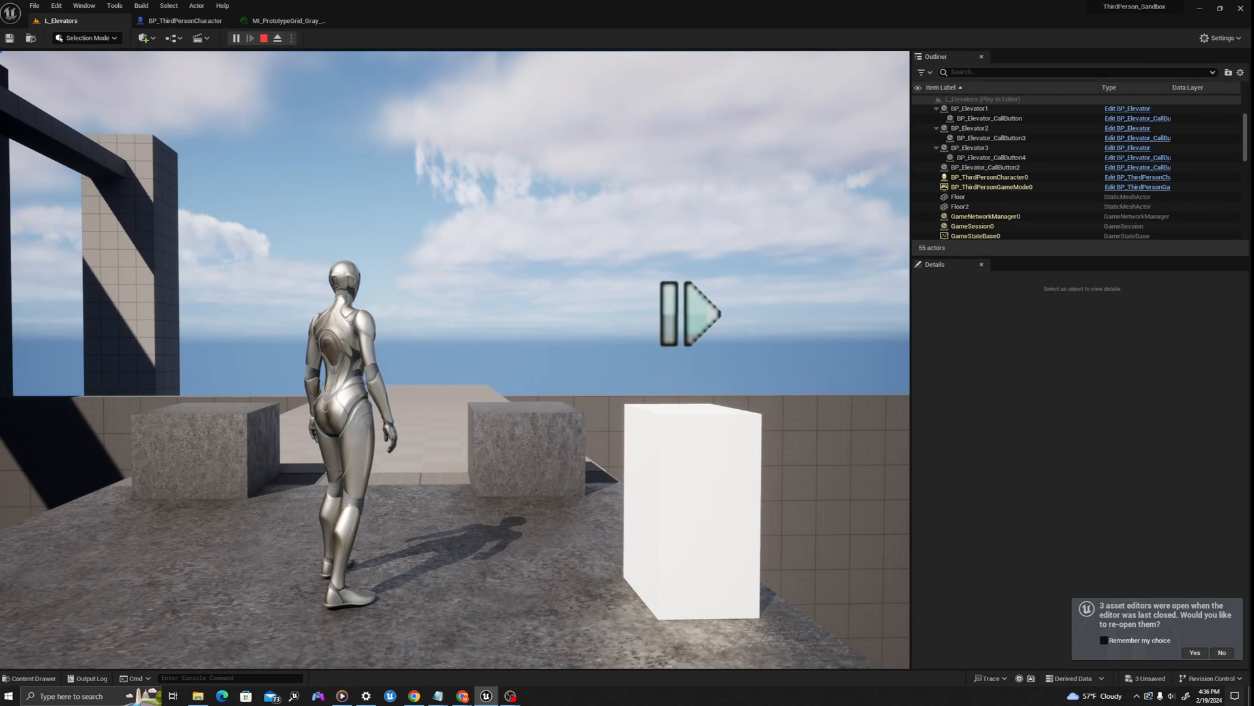
pyautogui.press('`')
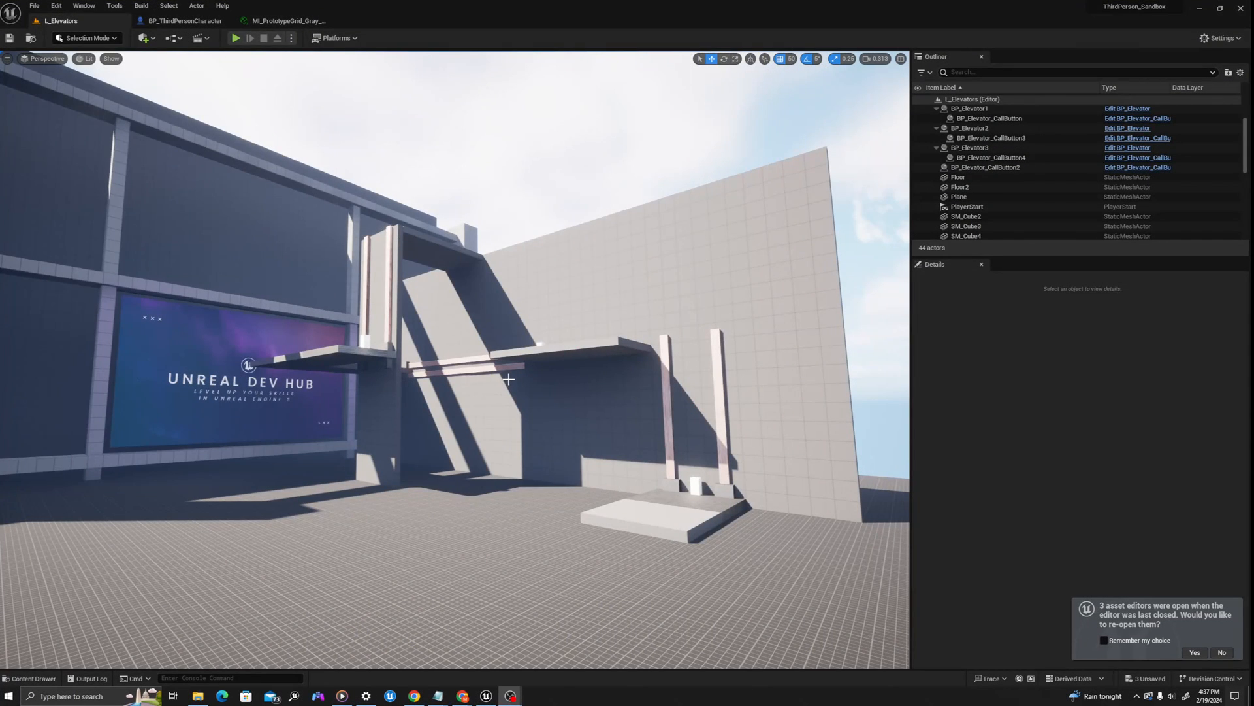
# Create an Actor Blueprint class named BP_MovingElevator in the Tutorials/Elevator folder.
pyautogui.moveTo(507, 379); pyautogui.dragTo(505, 375, button='right')
pyautogui.hotkey('ctrl', 'space')
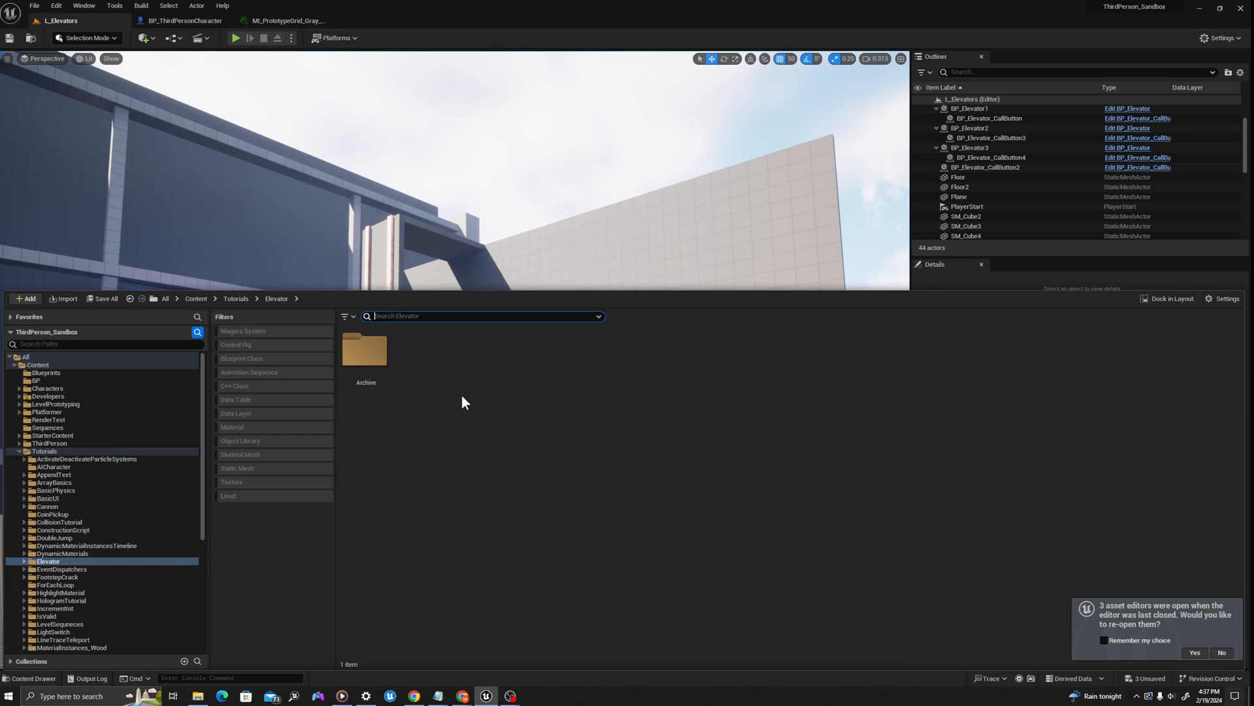
pyautogui.rightClick(445, 378)
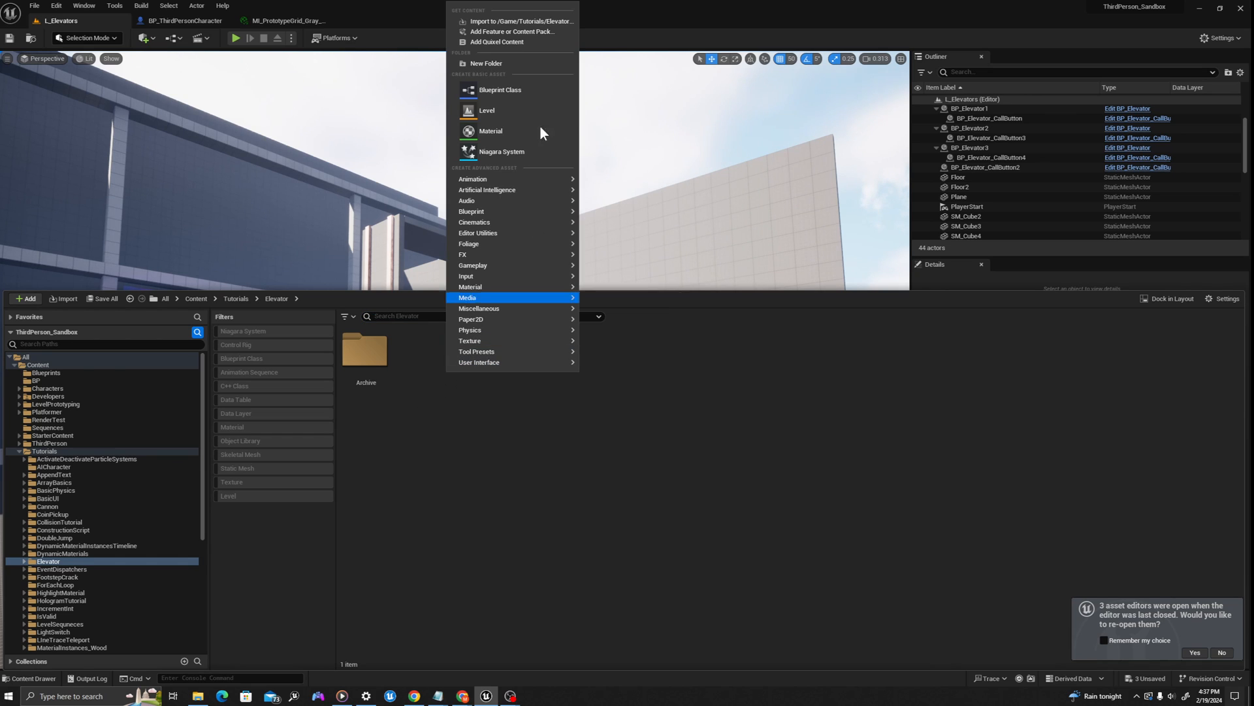
pyautogui.click(511, 87)
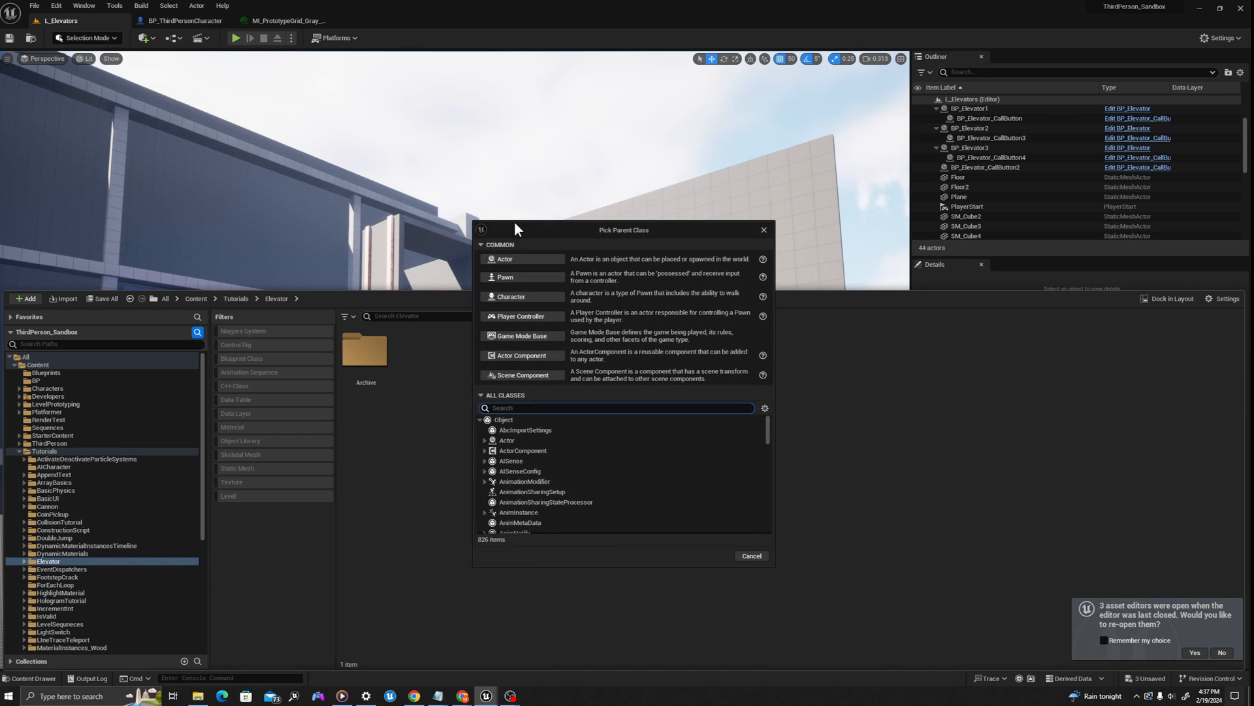
pyautogui.click(500, 256)
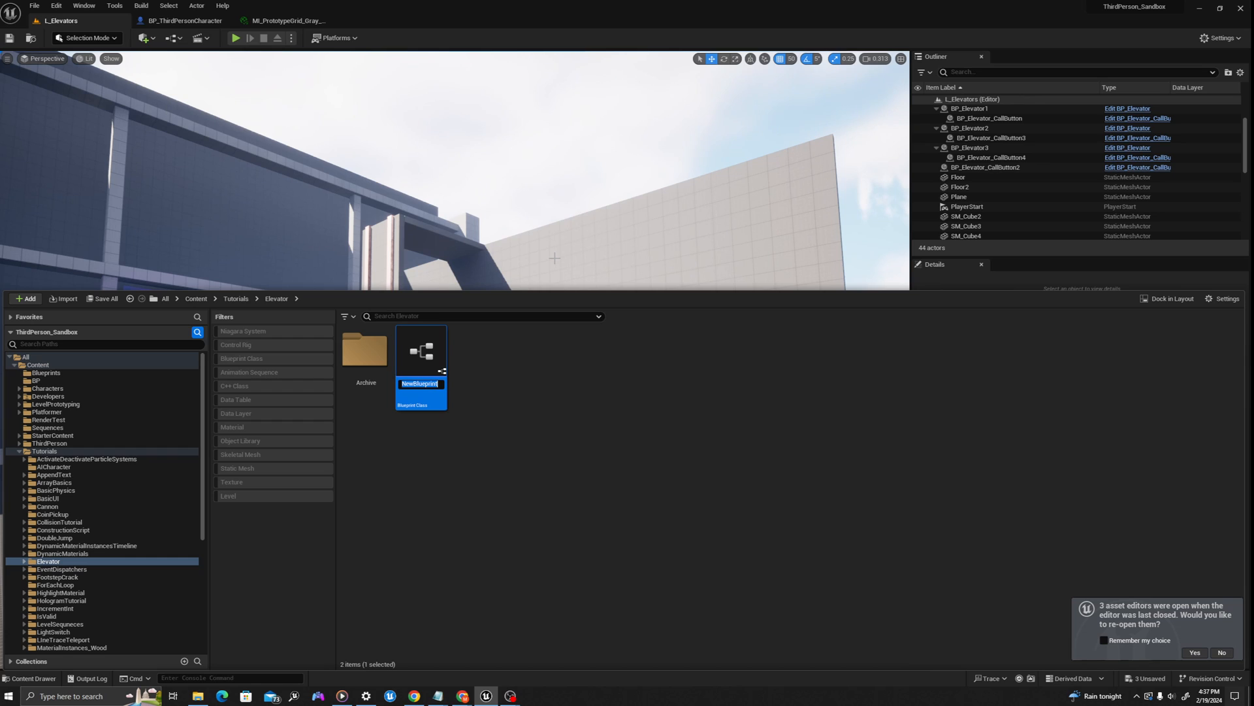
pyautogui.write('BP')
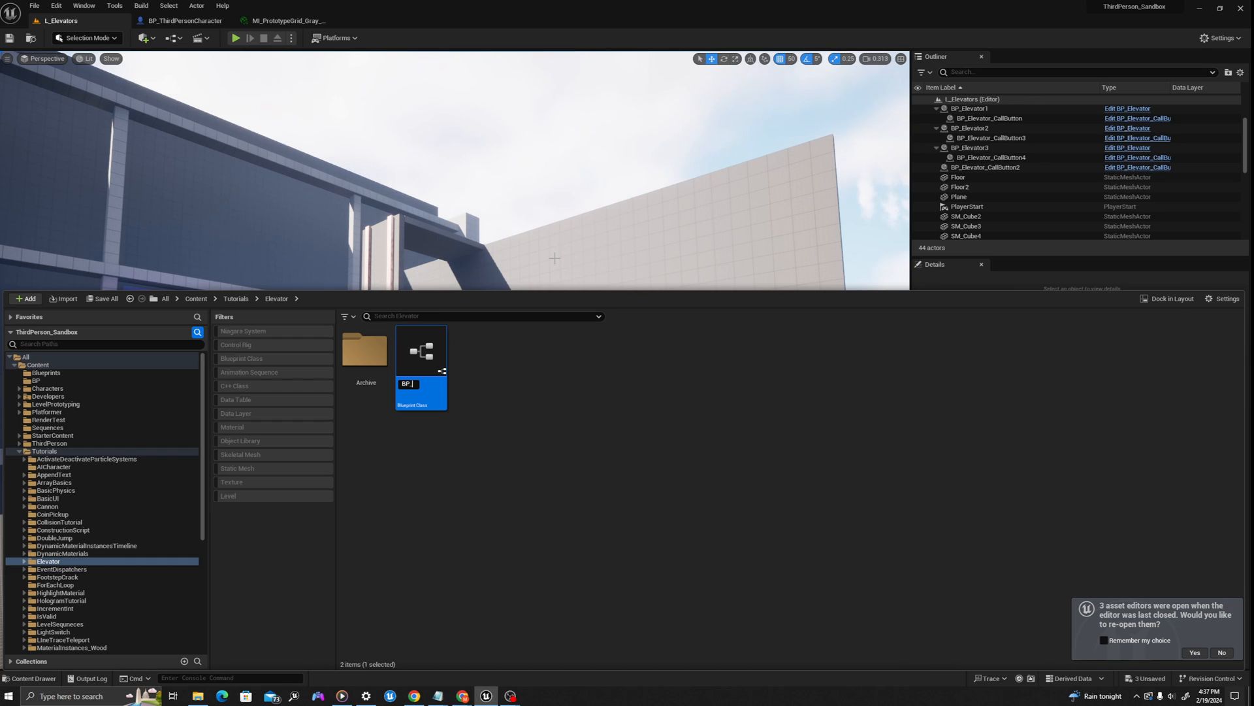
pyautogui.write('_MovingElevator')
pyautogui.press('Return')
# Create a second Actor Blueprint class named BP_ElevatorCallButton in the Elevator folder.
pyautogui.rightClick(466, 370)
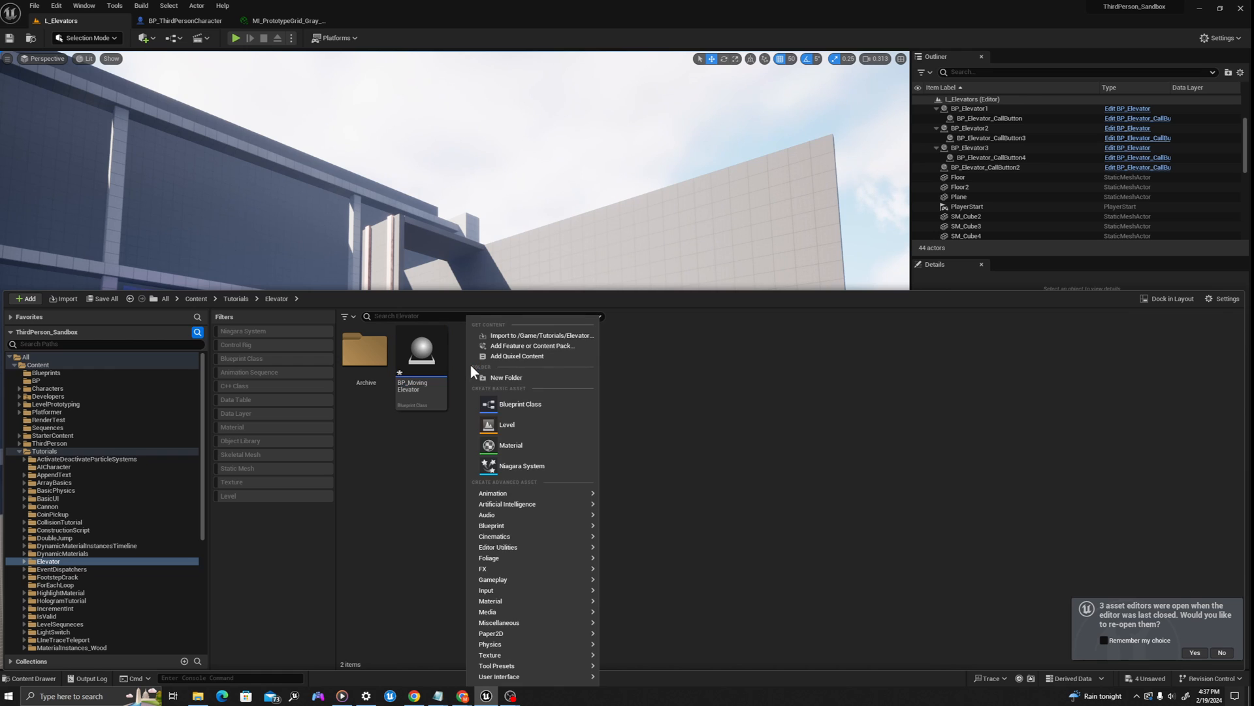
pyautogui.press('Escape')
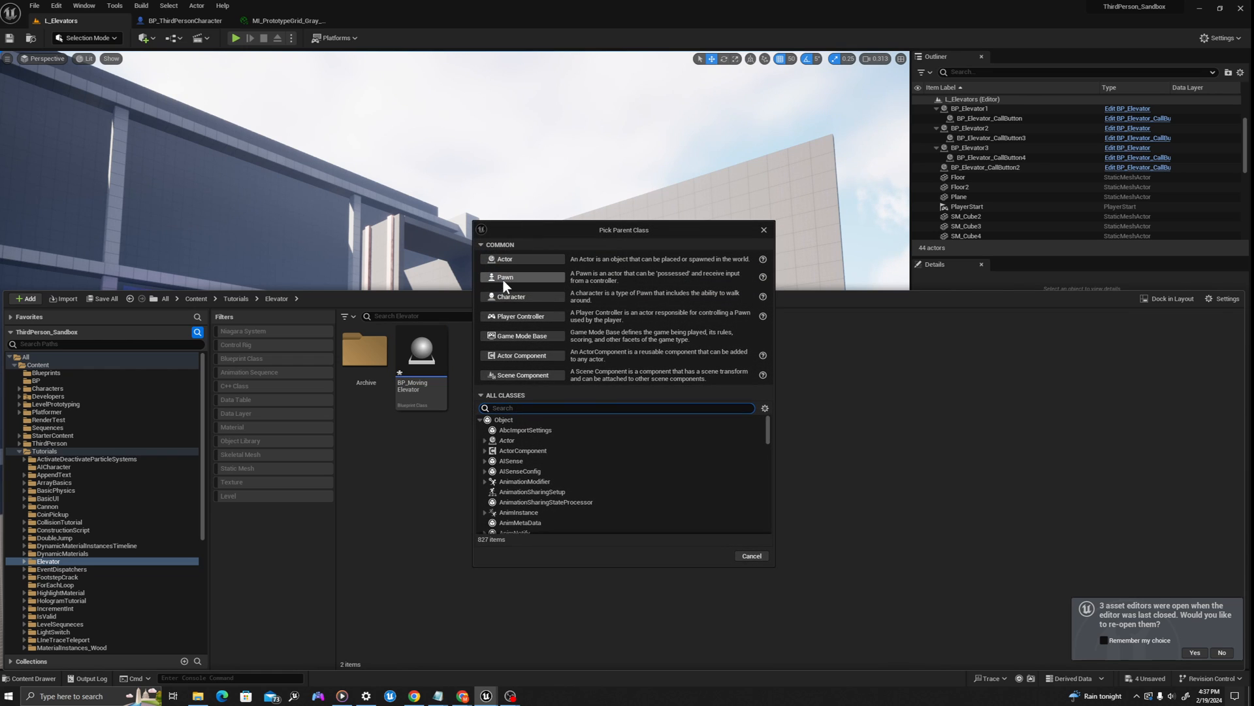
pyautogui.click(503, 260)
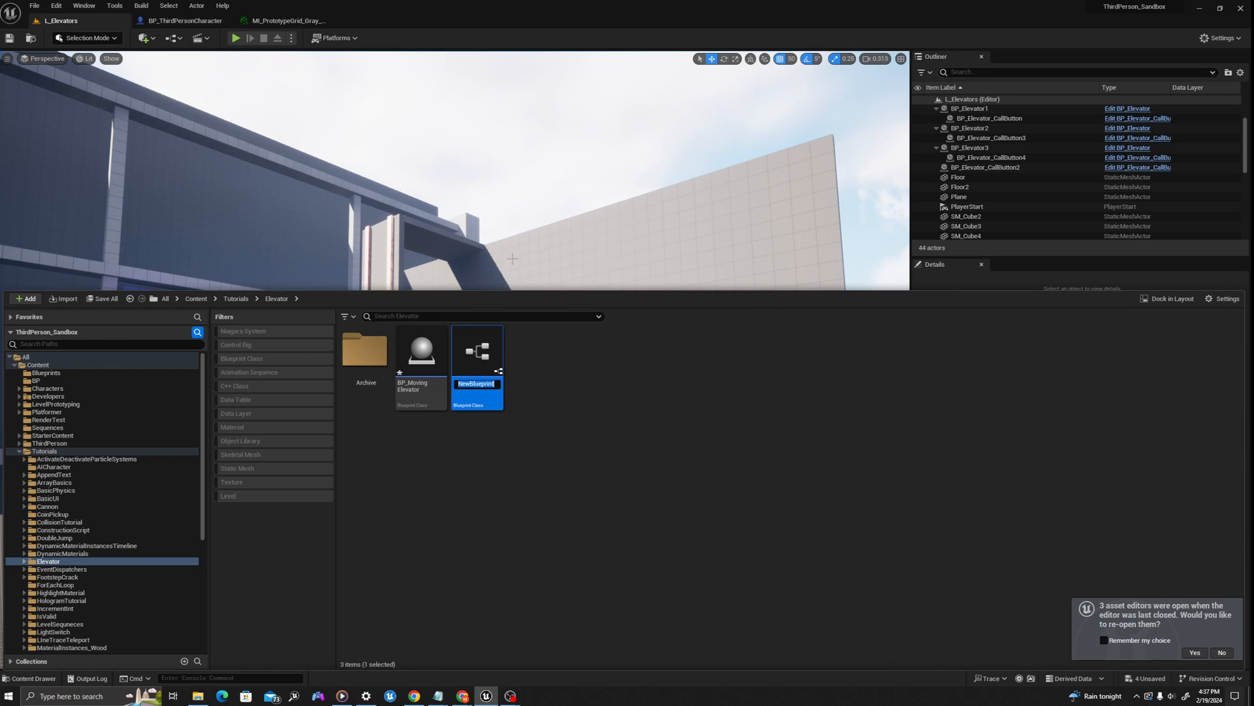
pyautogui.write('BP')
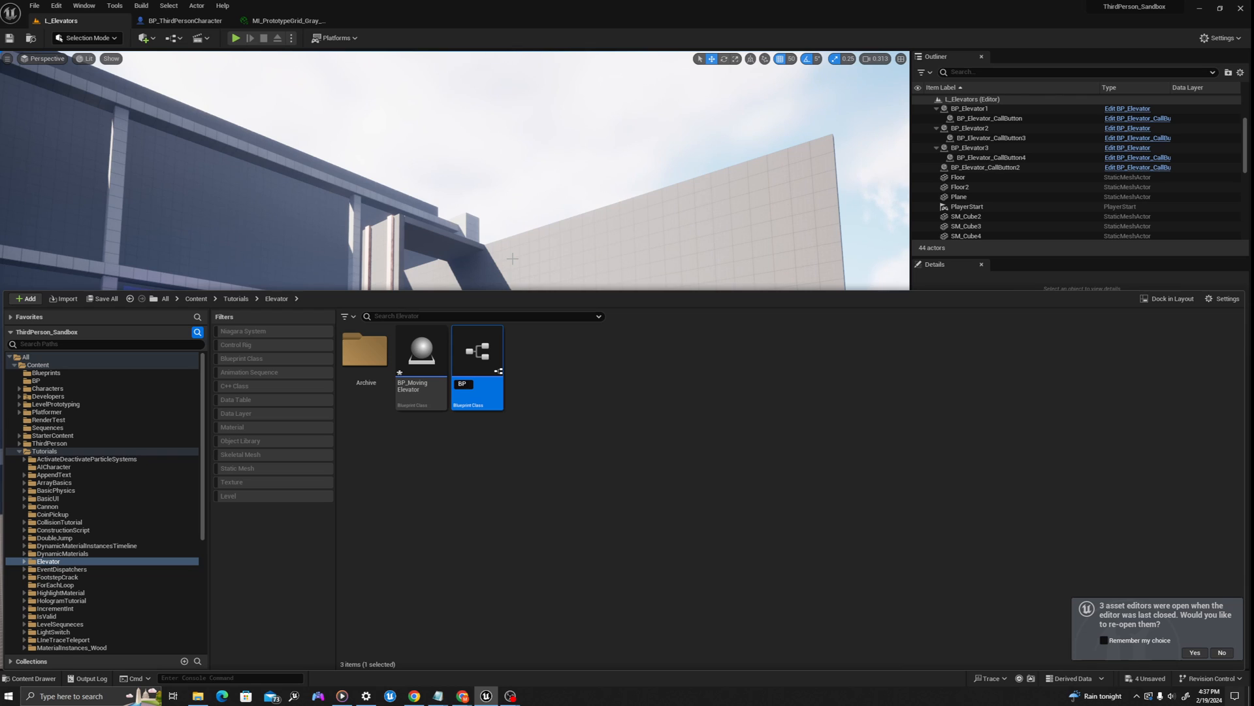
pyautogui.write('_Elec')
pyautogui.write('atorCall')
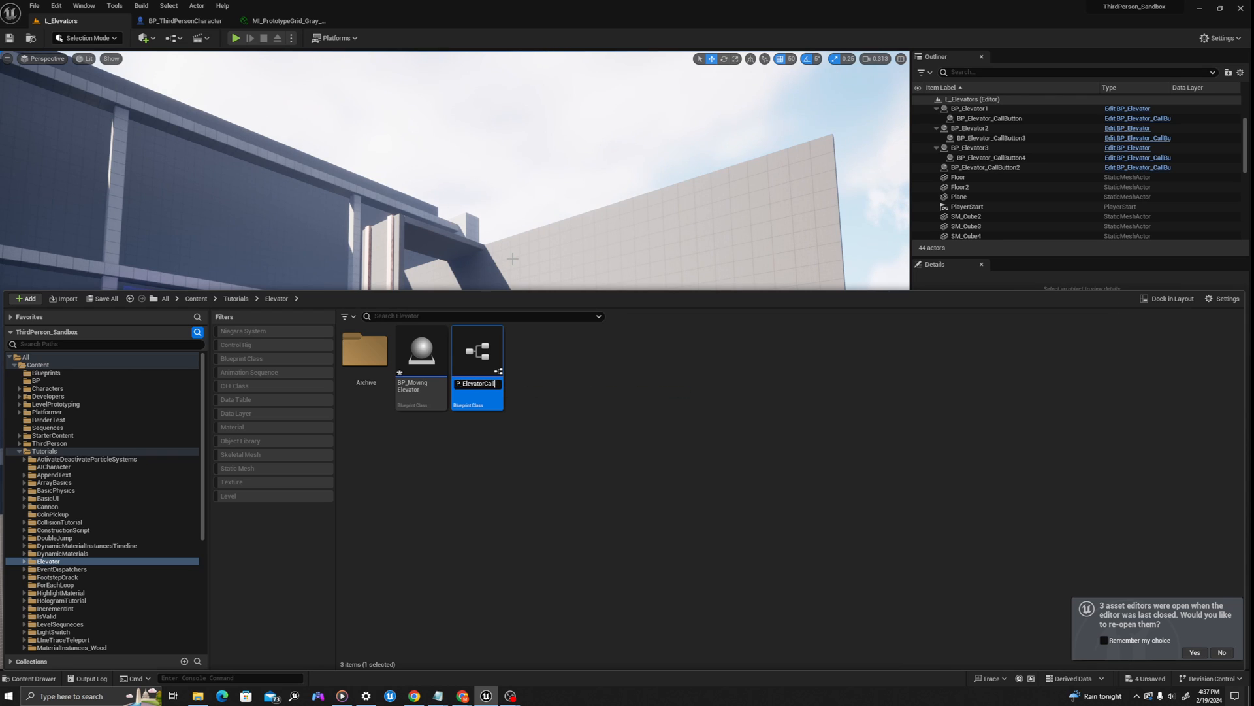
pyautogui.write('Button')
pyautogui.press('Return')
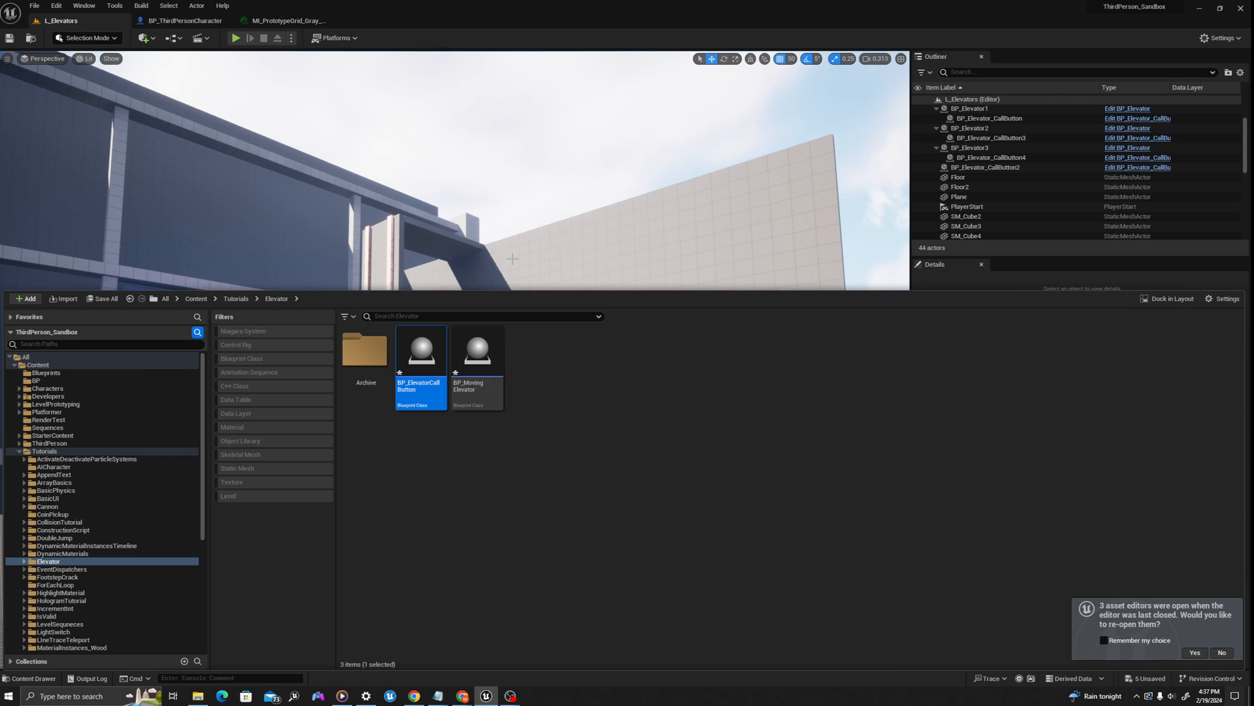
# Create a Blueprint Interface named BPI_ButtonPressInteraction in the Elevator folder.
pyautogui.rightClick(547, 368)
pyautogui.moveTo(586, 528)
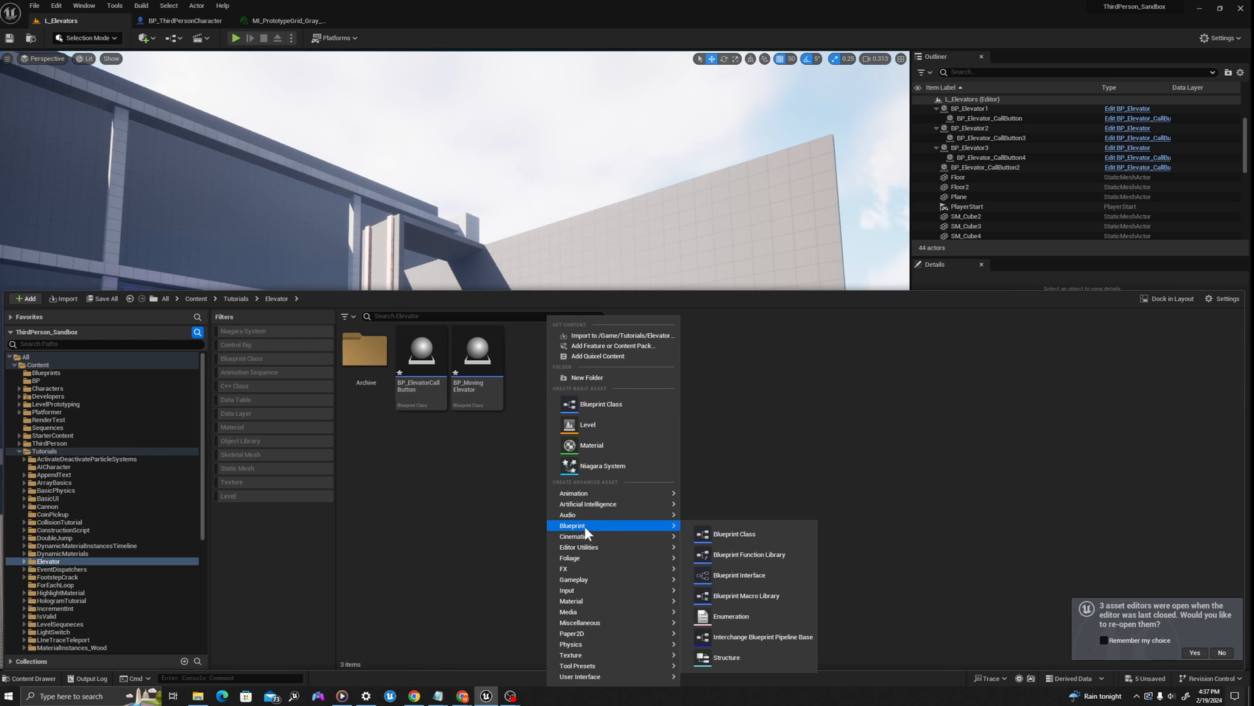
pyautogui.click(733, 576)
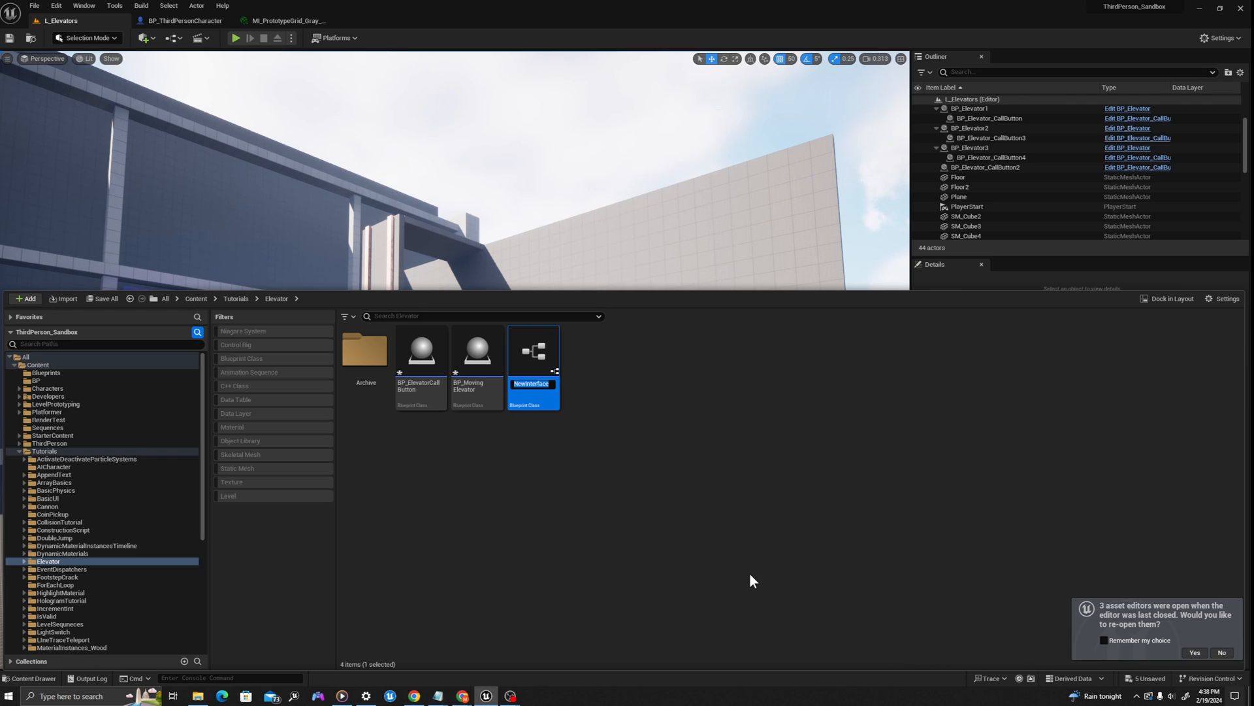
pyautogui.write('BPI_ButtonP')
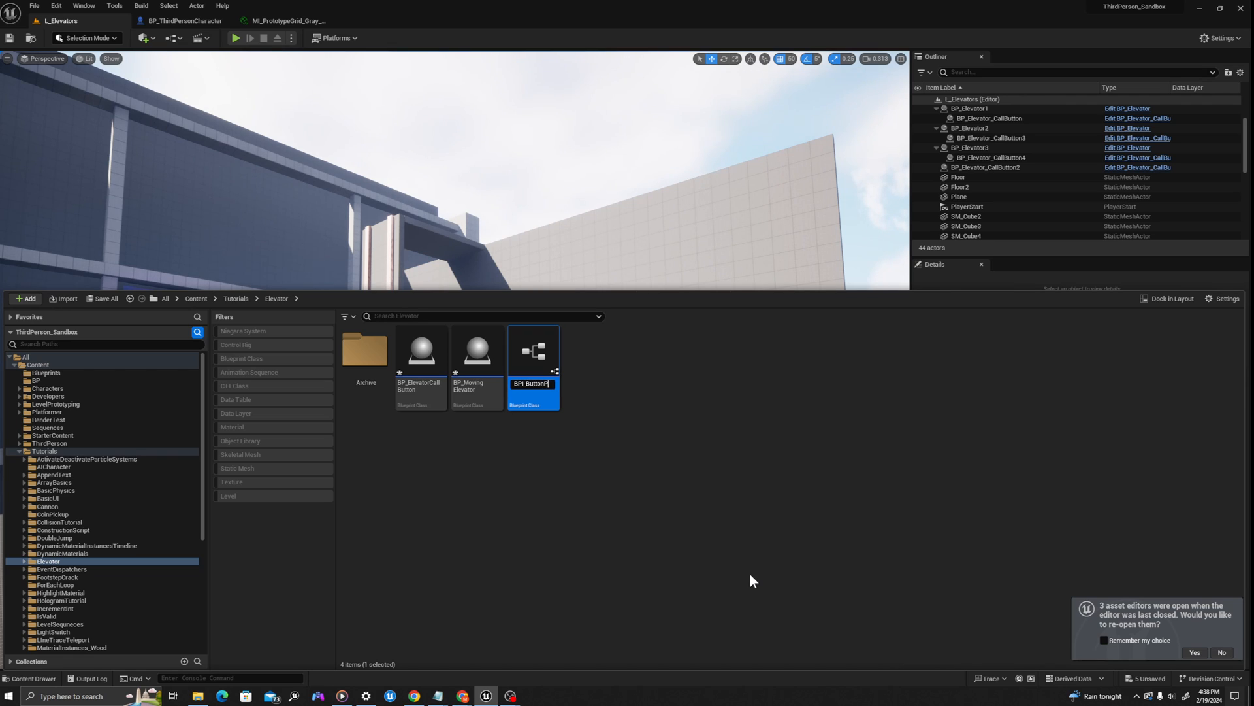
pyautogui.write('ressInteraction')
pyautogui.press('Return')
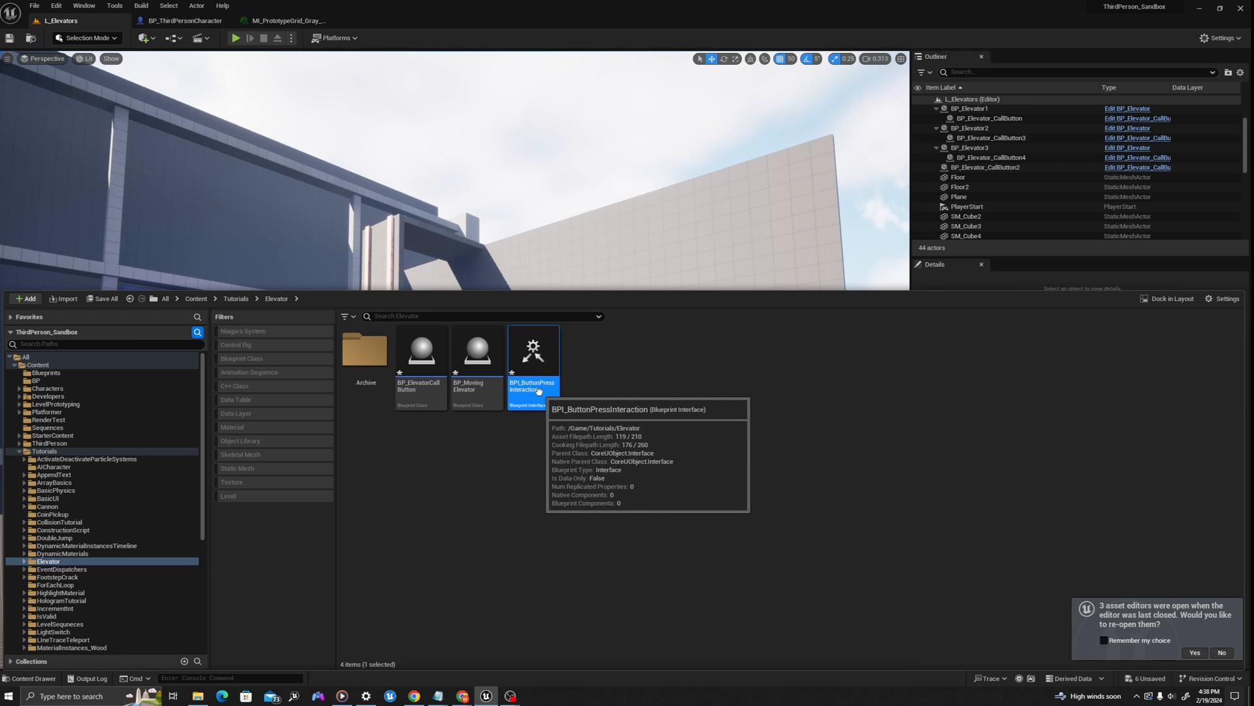
# Examine the existing call button and the BP_Elevator1 platform with its end location in the level.
pyautogui.click(489, 390)
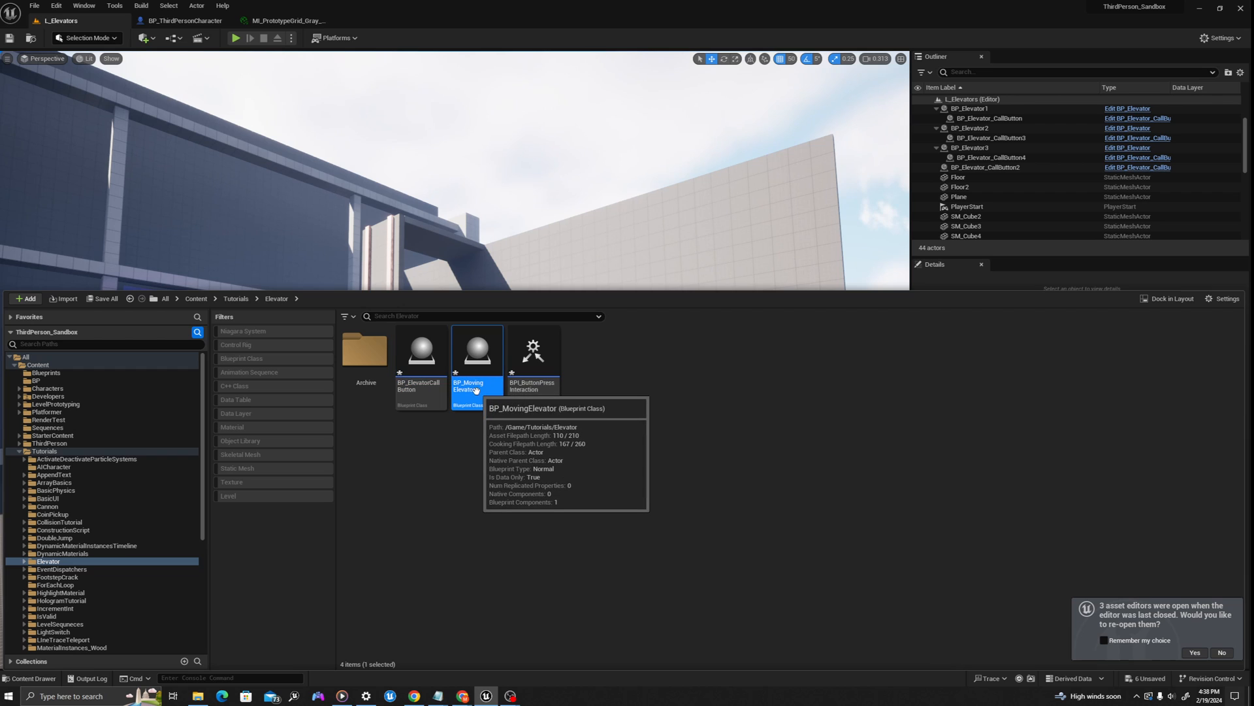
pyautogui.click(432, 396)
pyautogui.press('w')
pyautogui.moveTo(446, 220)
pyautogui.mouseDown(button='right')
pyautogui.moveTo(422, 307)
pyautogui.moveTo(444, 313)
pyautogui.moveTo(459, 211)
pyautogui.mouseUp(button='right')
pyautogui.scroll(3, 377, 327)
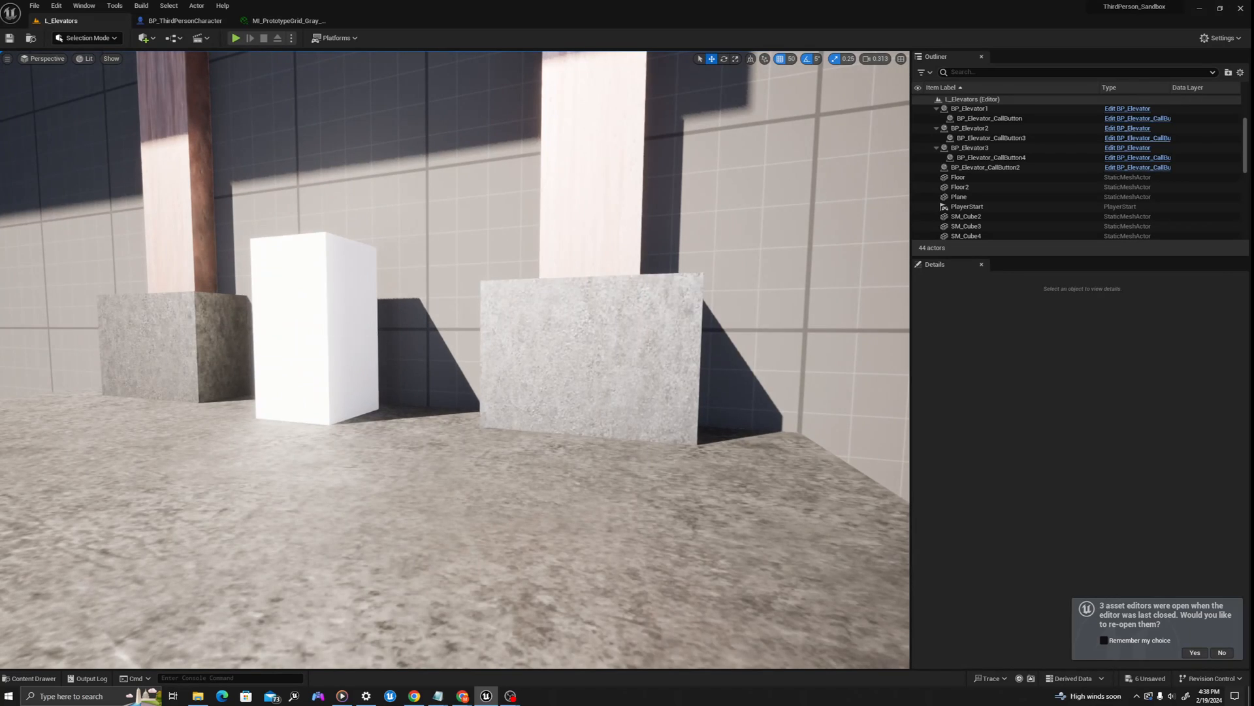
pyautogui.click(376, 328)
pyautogui.press('f')
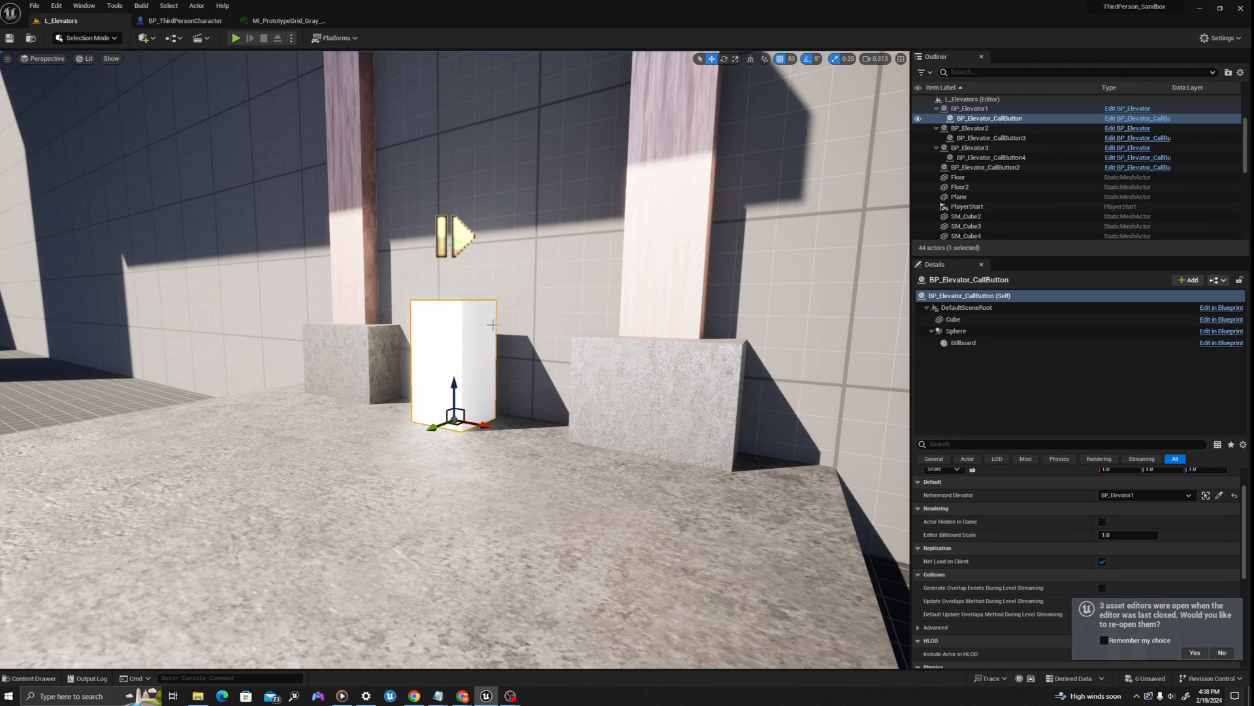
pyautogui.click(431, 501)
pyautogui.press('f')
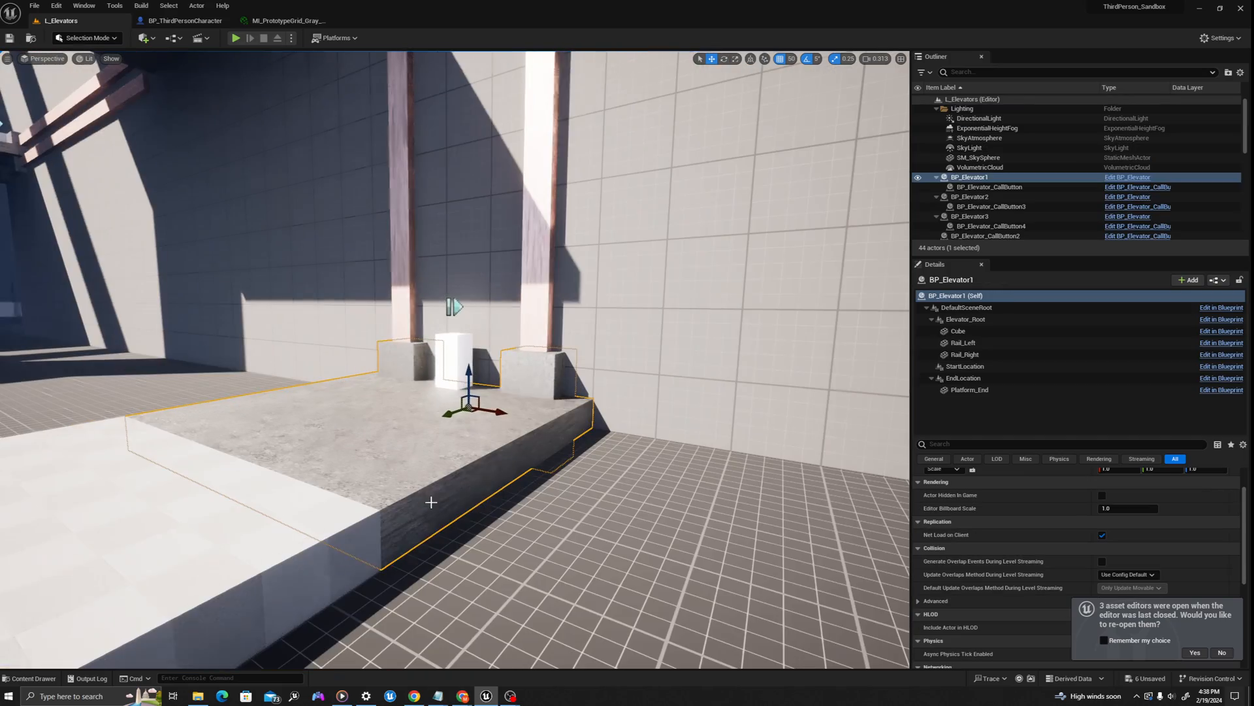
pyautogui.moveTo(431, 502); pyautogui.dragTo(447, 452, button='right')
pyautogui.press('s')
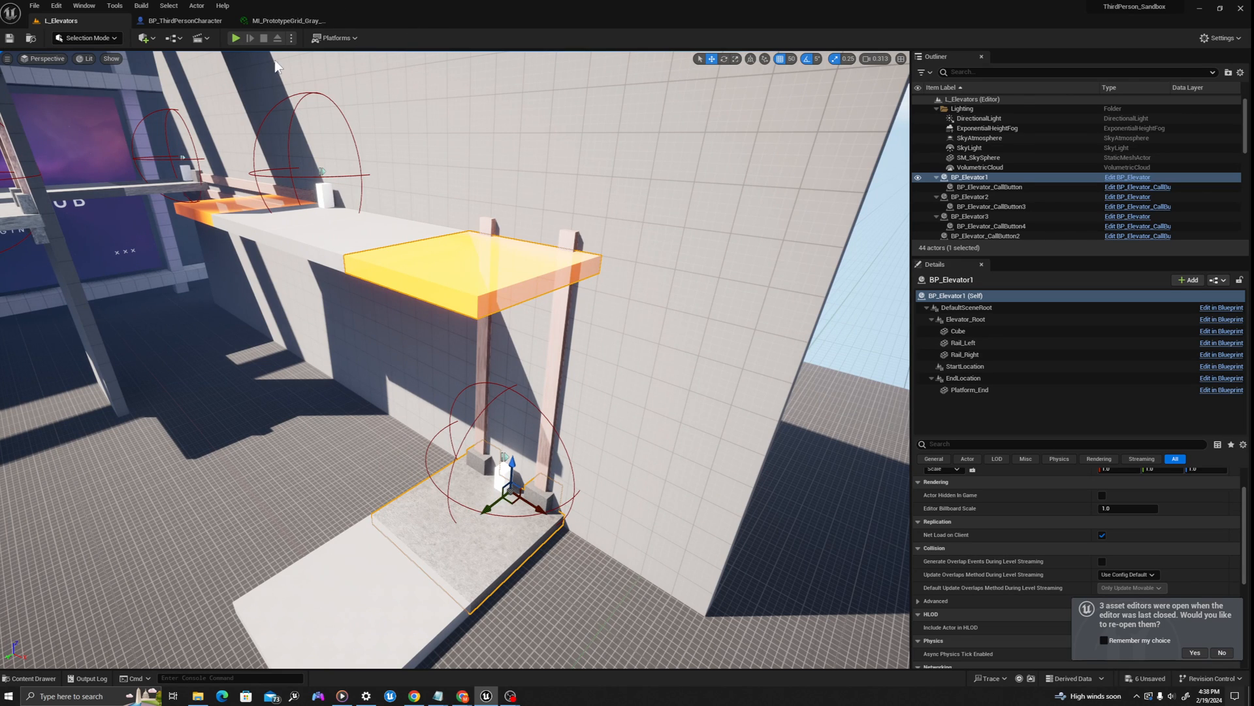
# Check the interaction logic in the BP_ThirdPersonCharacter event graph, and return to the L_Elevators level.
pyautogui.click(288, 21)
pyautogui.click(196, 20)
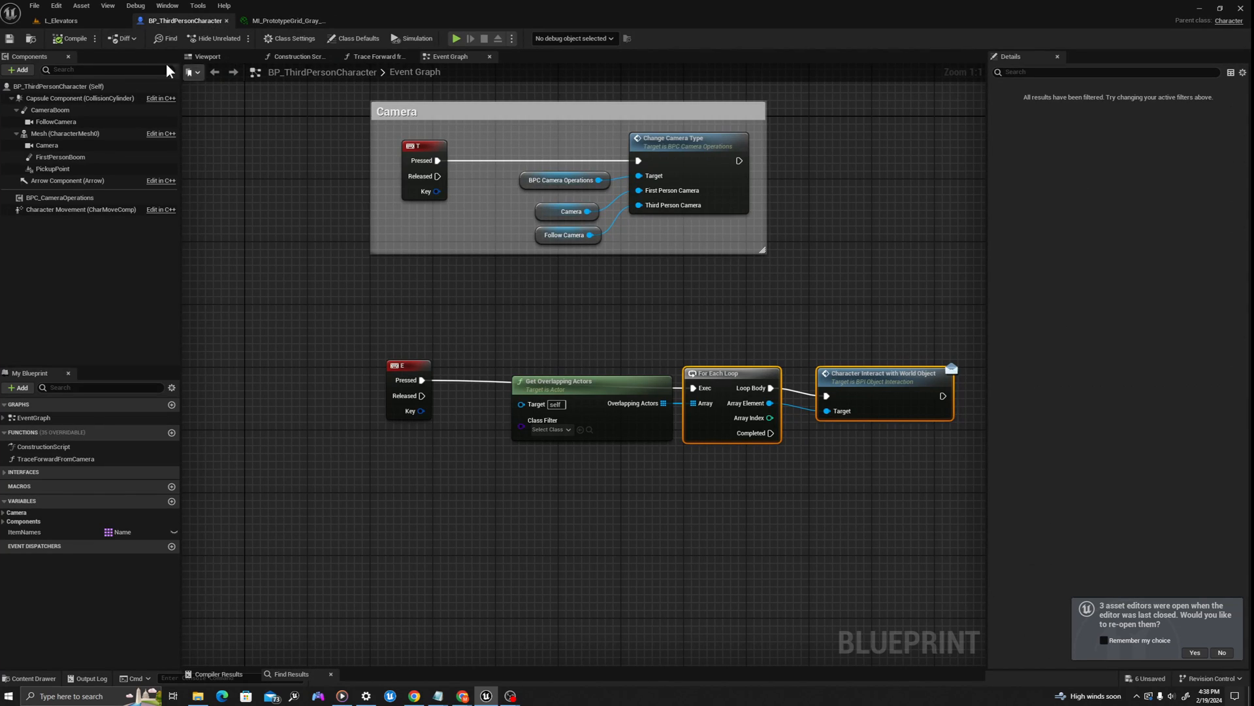
pyautogui.click(73, 16)
pyautogui.moveTo(437, 313)
pyautogui.mouseDown(button='right')
pyautogui.moveTo(424, 291)
pyautogui.moveTo(443, 311)
pyautogui.mouseUp(button='right')
# Open the BPI_ButtonPressInteraction interface and rename its default function to Character_InteractWithWorldObject.
pyautogui.hotkey('ctrl', 'space')
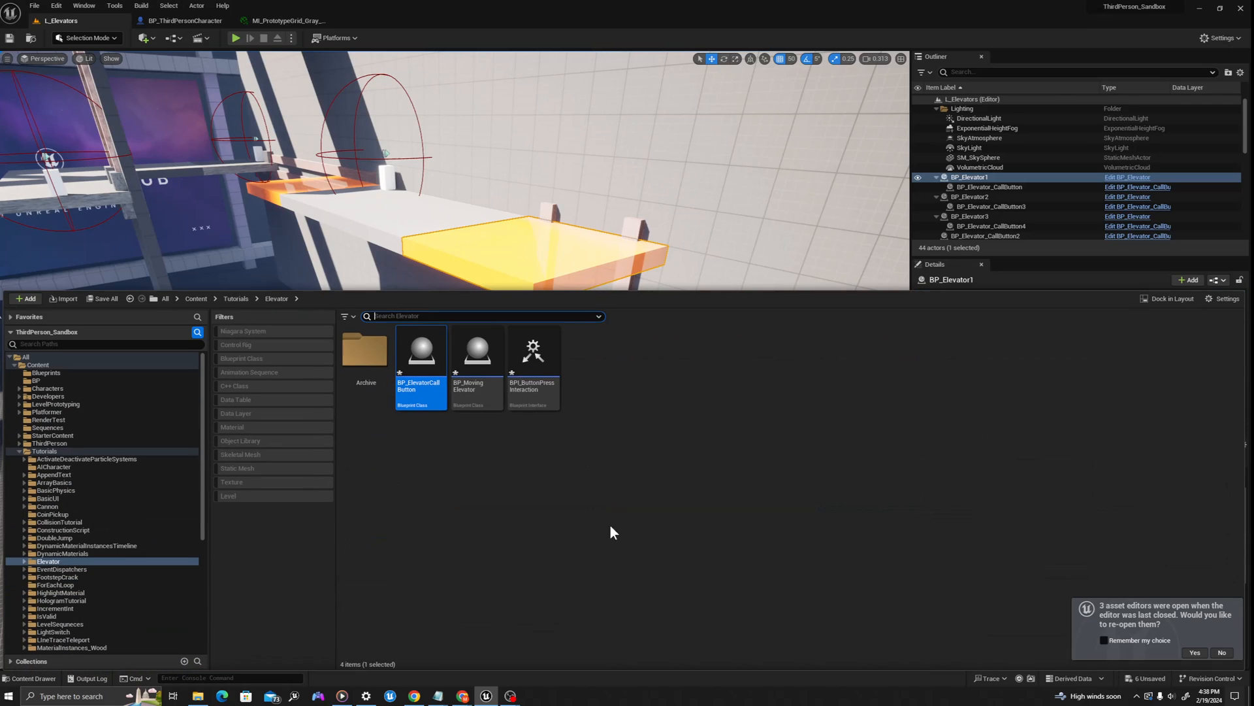
pyautogui.doubleClick(534, 394)
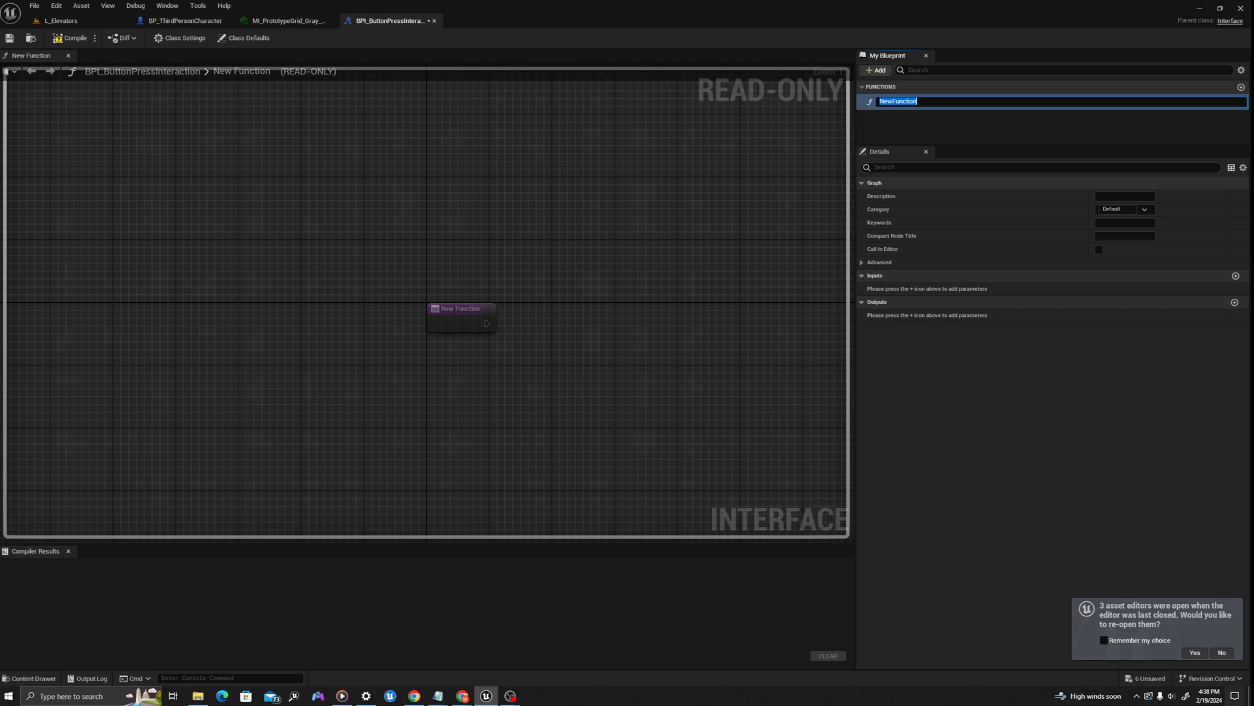
pyautogui.click(917, 103)
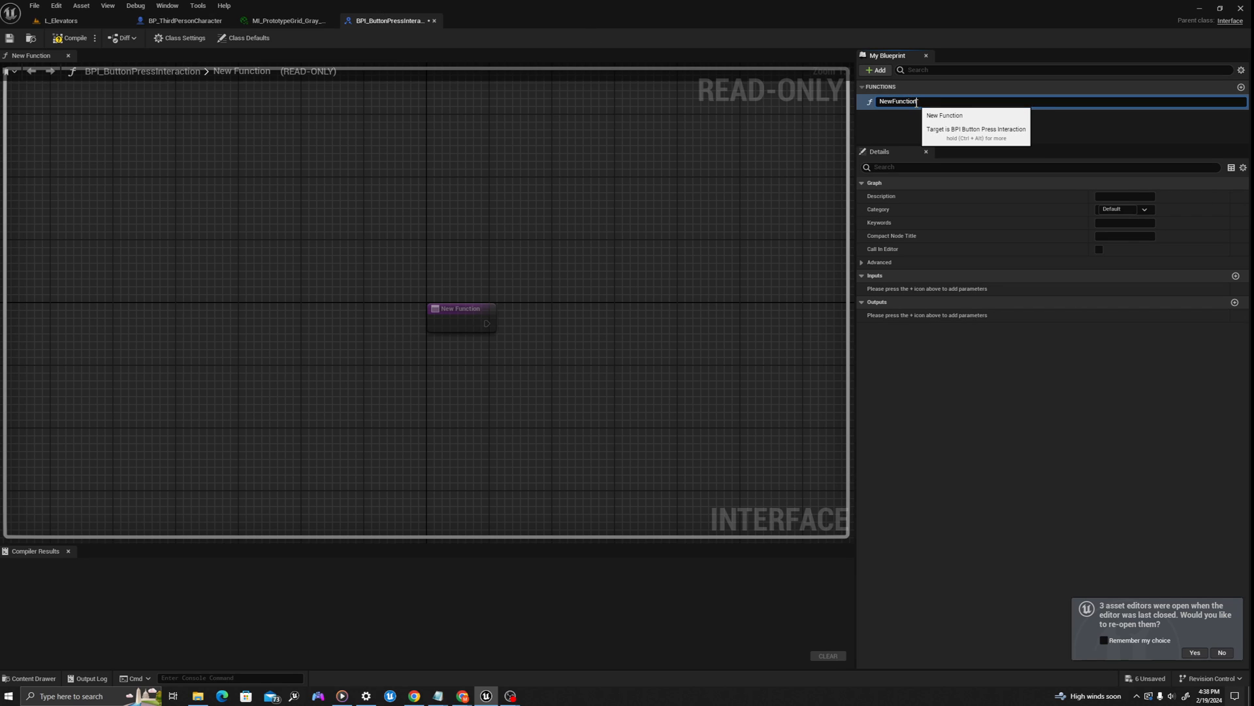
pyautogui.doubleClick(916, 103)
pyautogui.write('C')
pyautogui.write('haracter_InteractWithWorldObject')
pyautogui.press('Return')
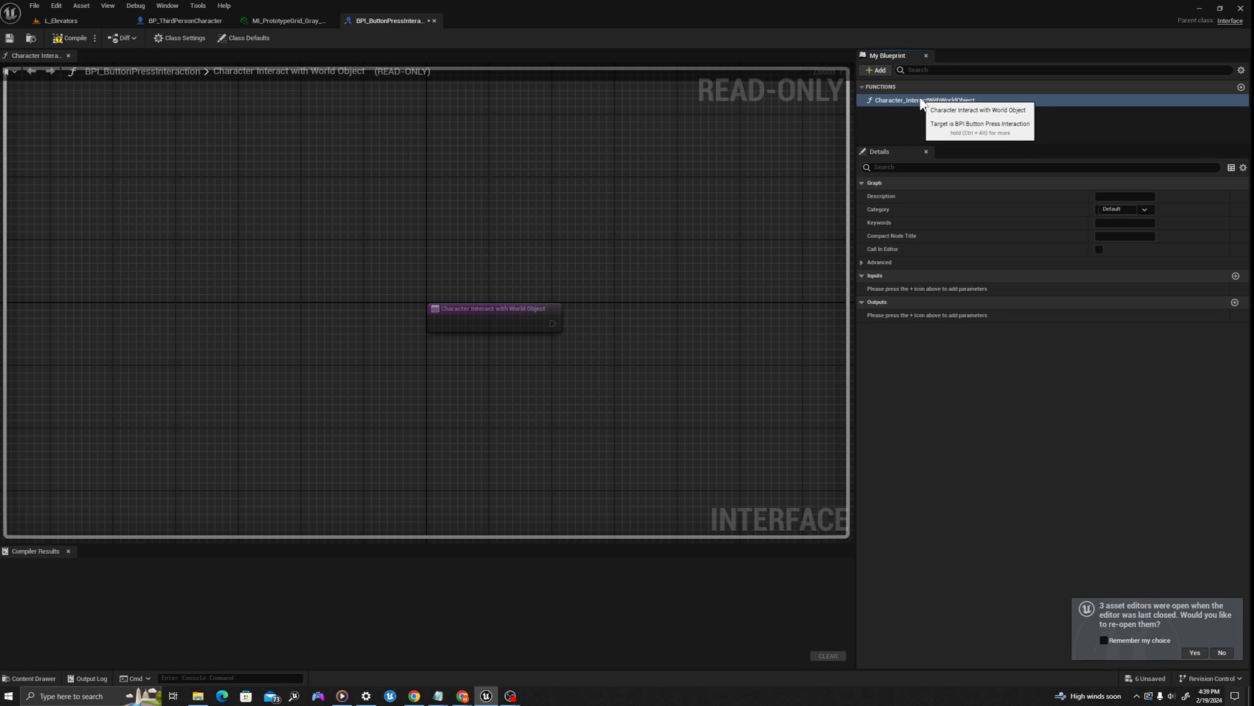
pyautogui.click(905, 102)
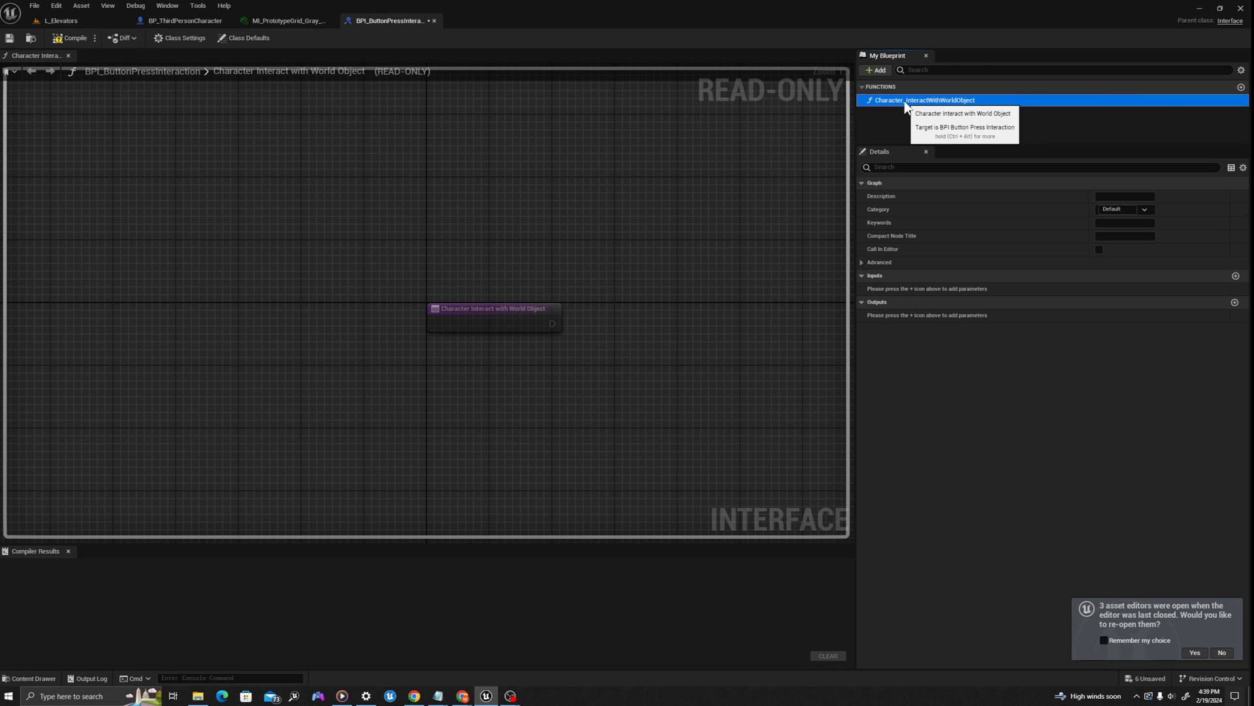
# Add a function named Podium_CommunicateWithElevator to the BPI_ButtonPressInteraction interface.
pyautogui.click(875, 71)
pyautogui.click(889, 108)
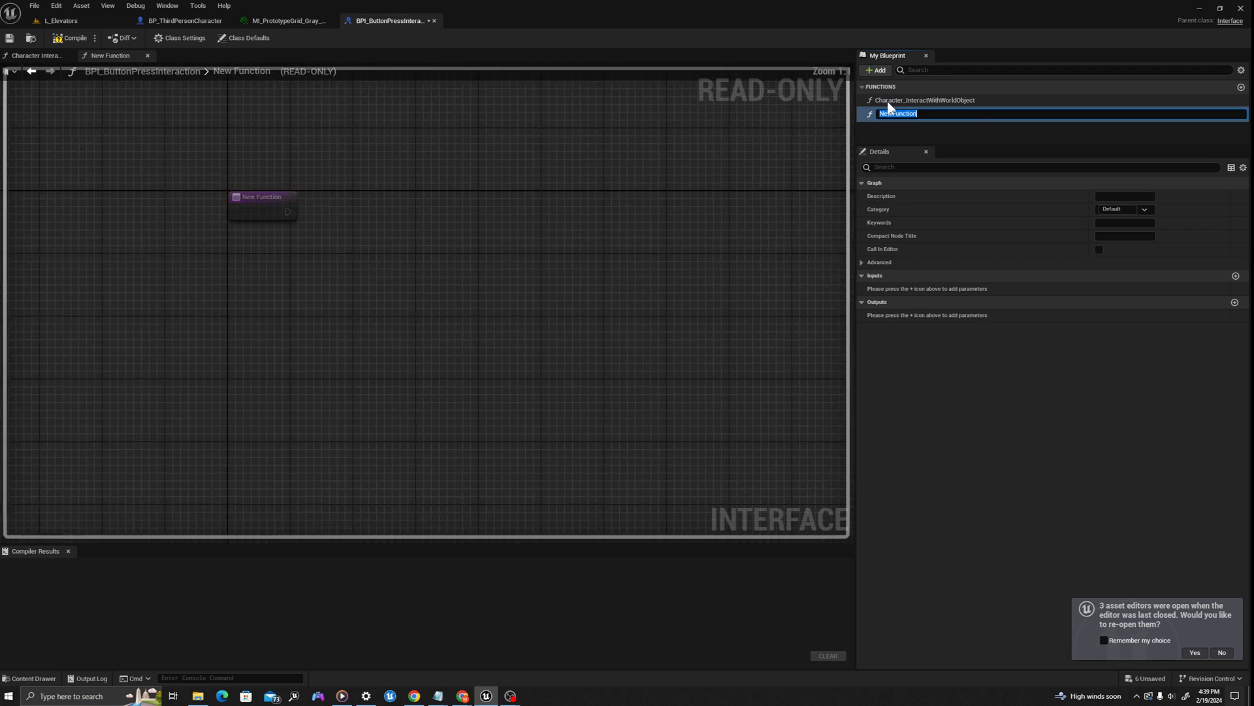
pyautogui.write('Podium_Commu')
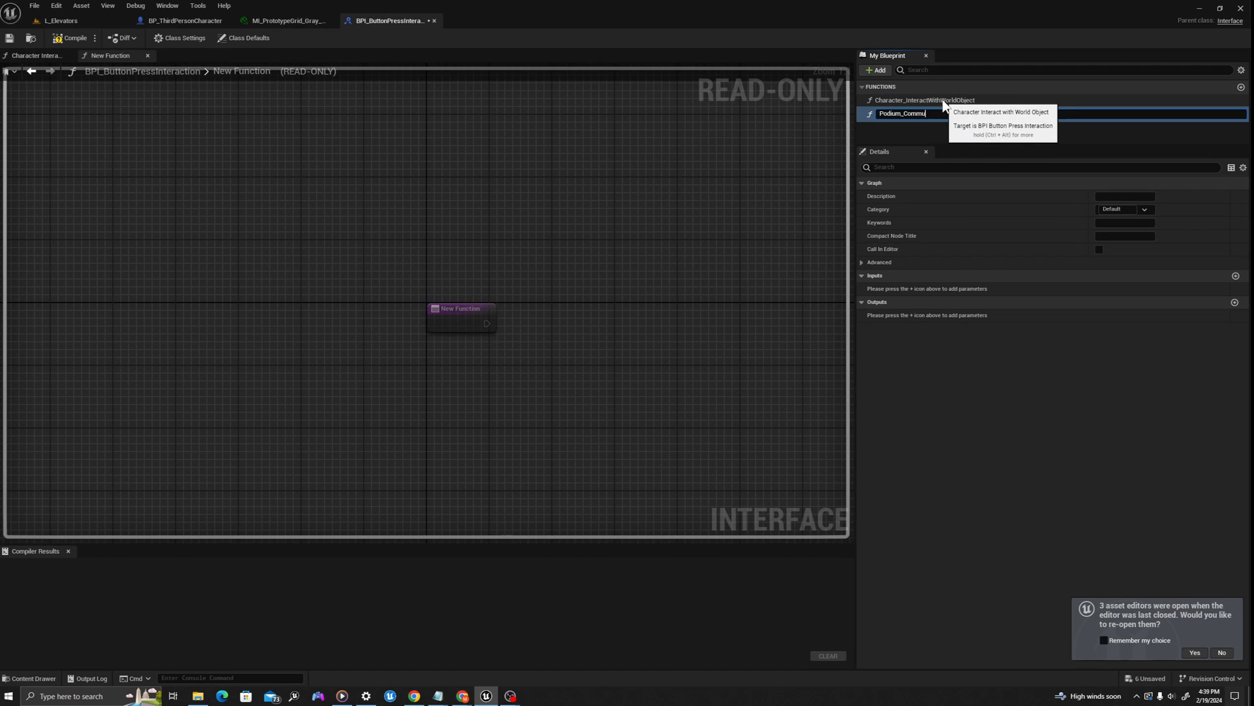
pyautogui.write('nicateWithElevator')
pyautogui.press('Return')
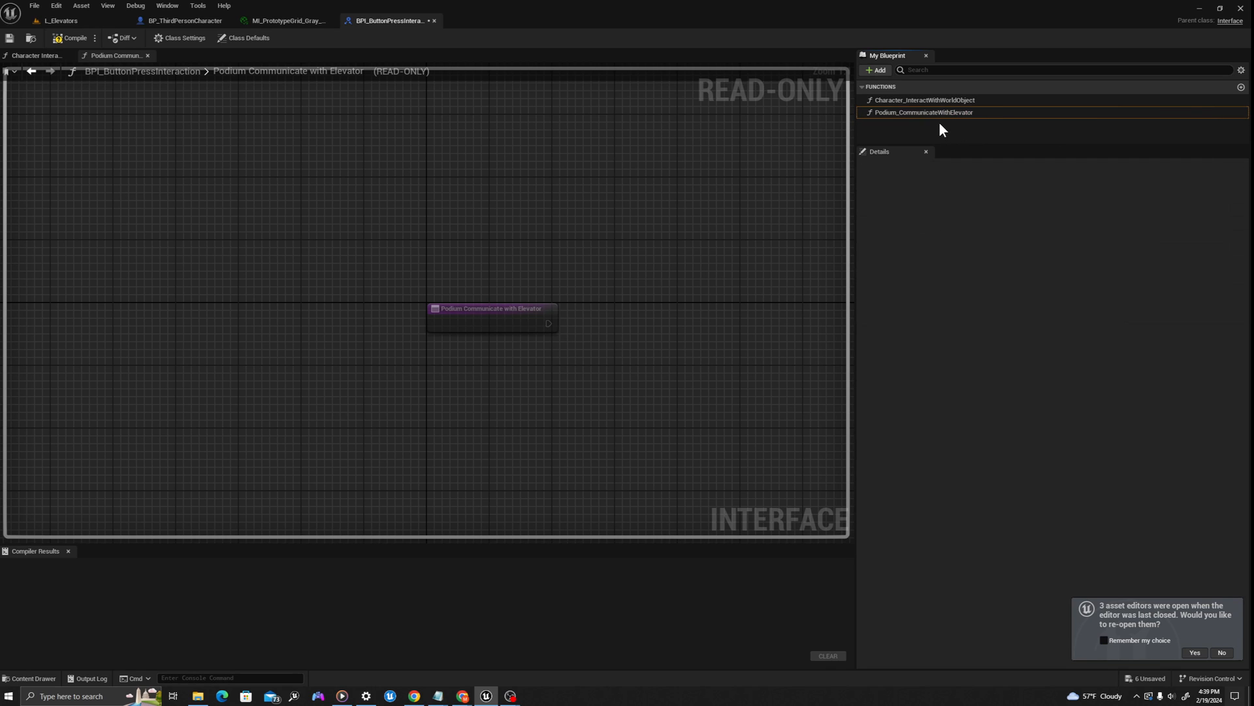
pyautogui.click(895, 131)
pyautogui.click(901, 115)
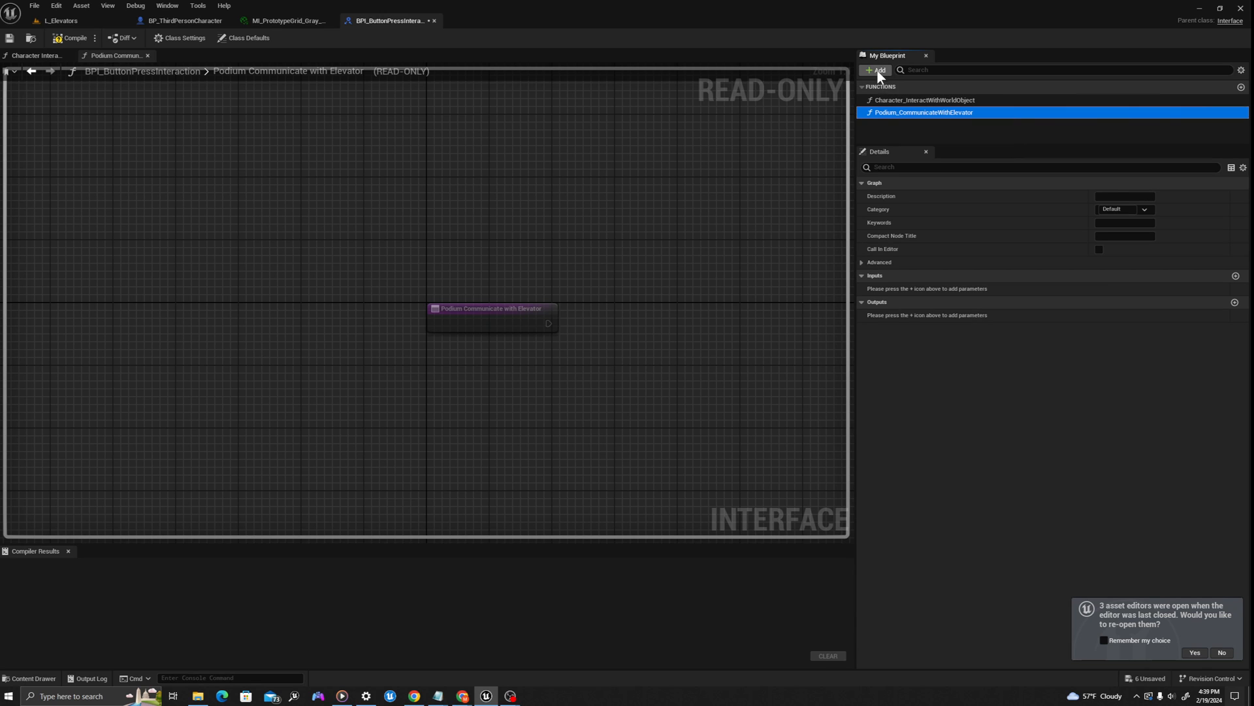
# Add a third interface function named Elevator_CommunicateWithPodium.
pyautogui.click(876, 70)
pyautogui.click(882, 97)
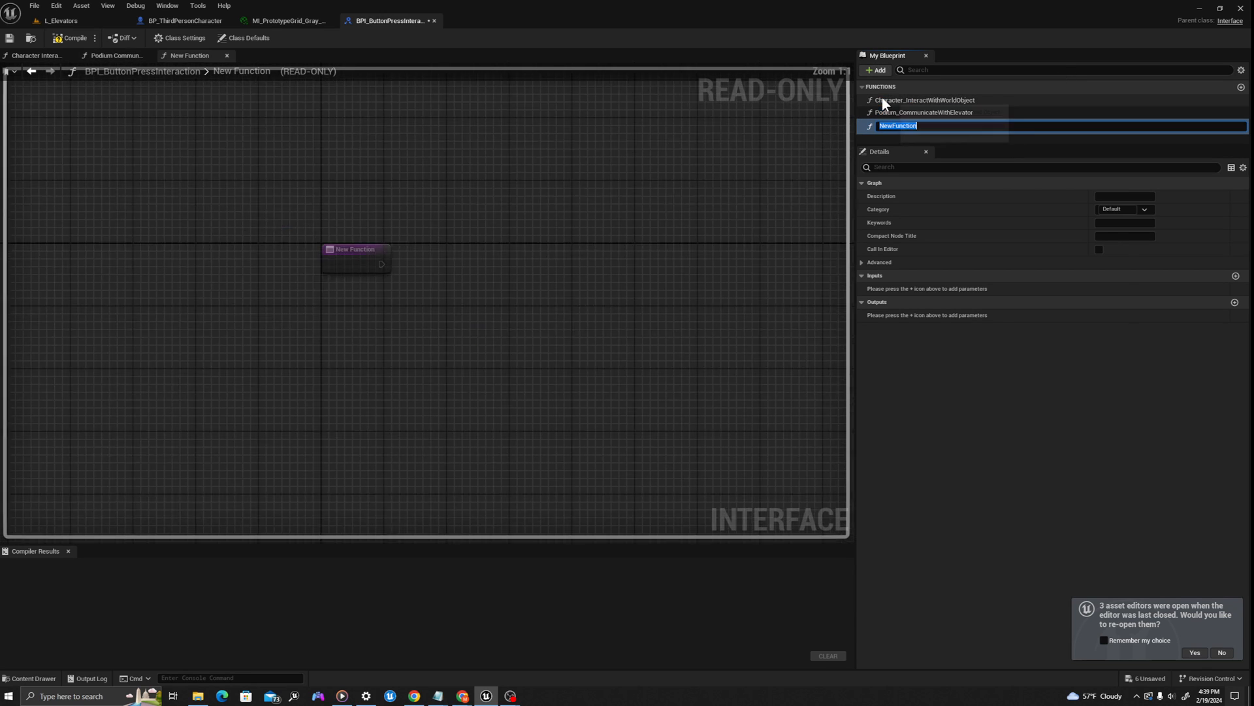
pyautogui.write('Elvevator')
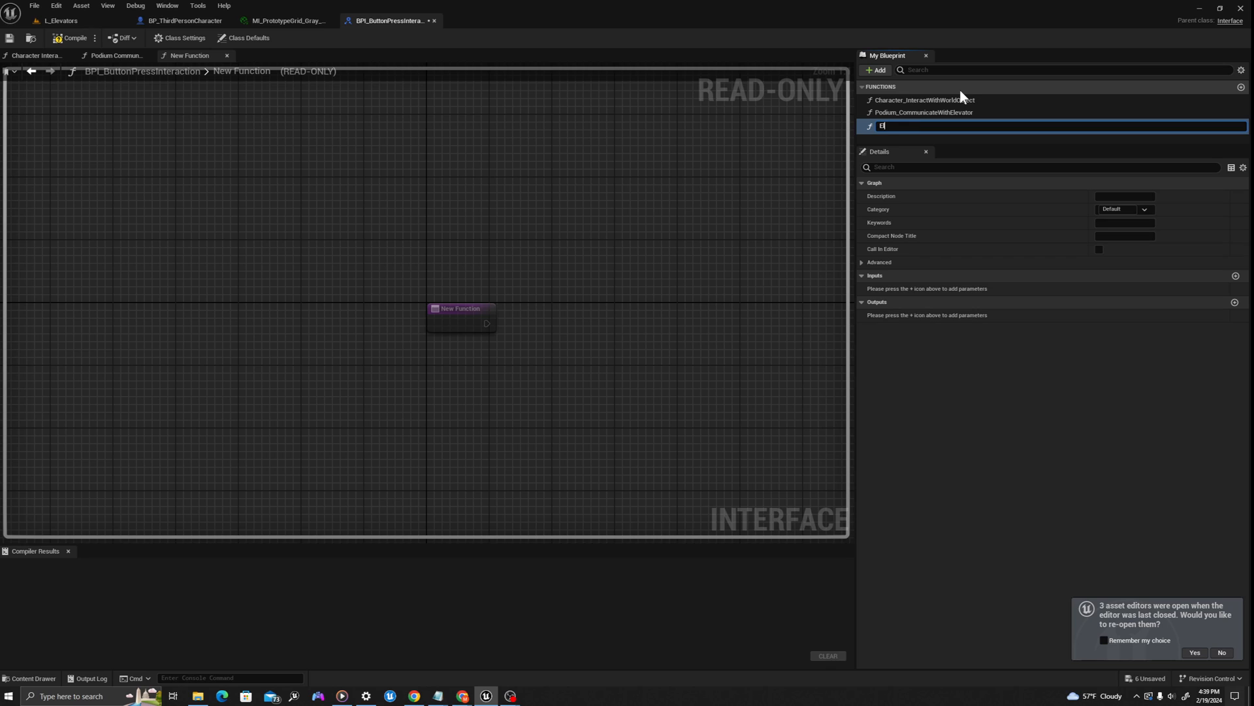
pyautogui.press('BackSpace')
pyautogui.press('BackSpace')
pyautogui.press('BackSpace')
pyautogui.press('BackSpace')
pyautogui.press('BackSpace')
pyautogui.press('BackSpace')
pyautogui.write('levator_CommunicateWithPodium')
pyautogui.press('Return')
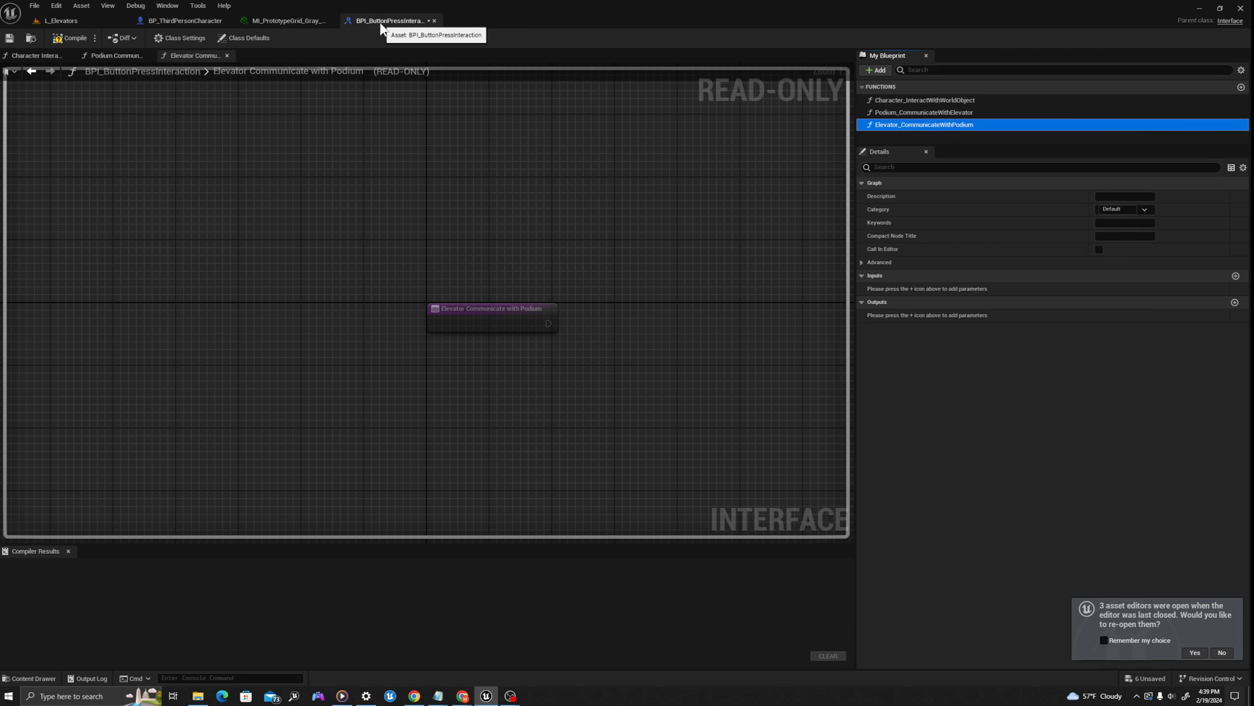
pyautogui.click(904, 113)
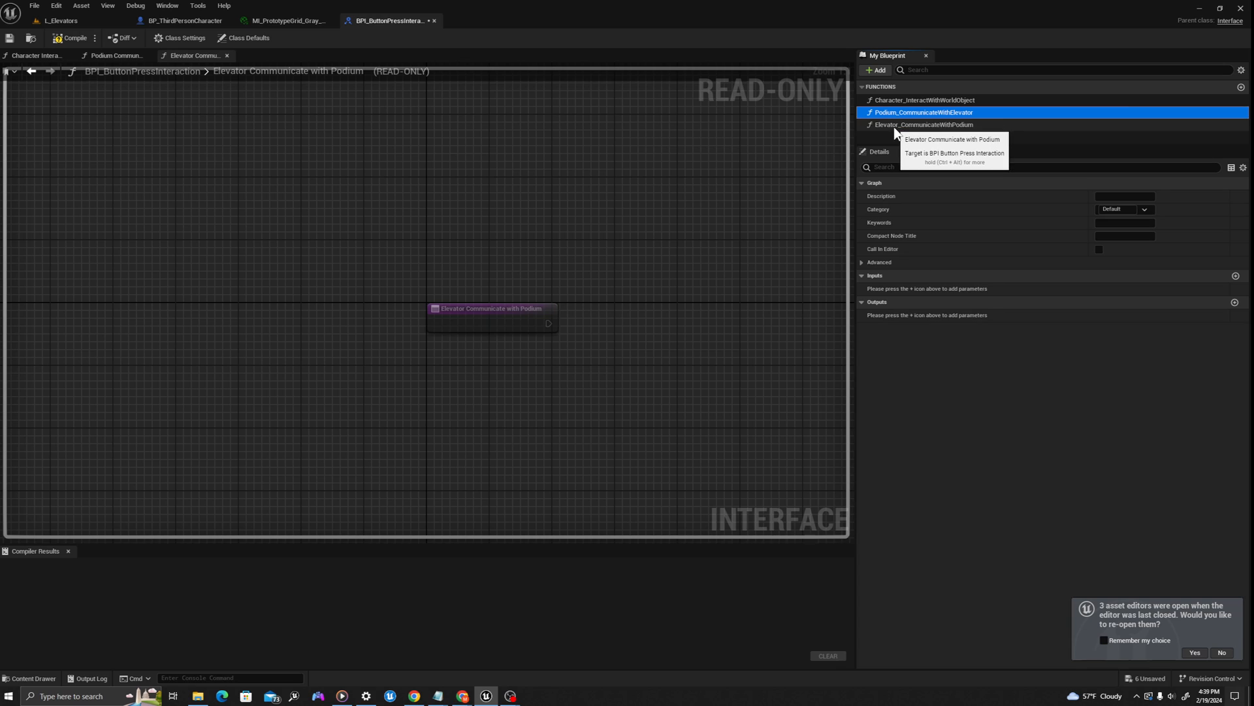
pyautogui.click(896, 124)
pyautogui.click(905, 112)
pyautogui.click(903, 102)
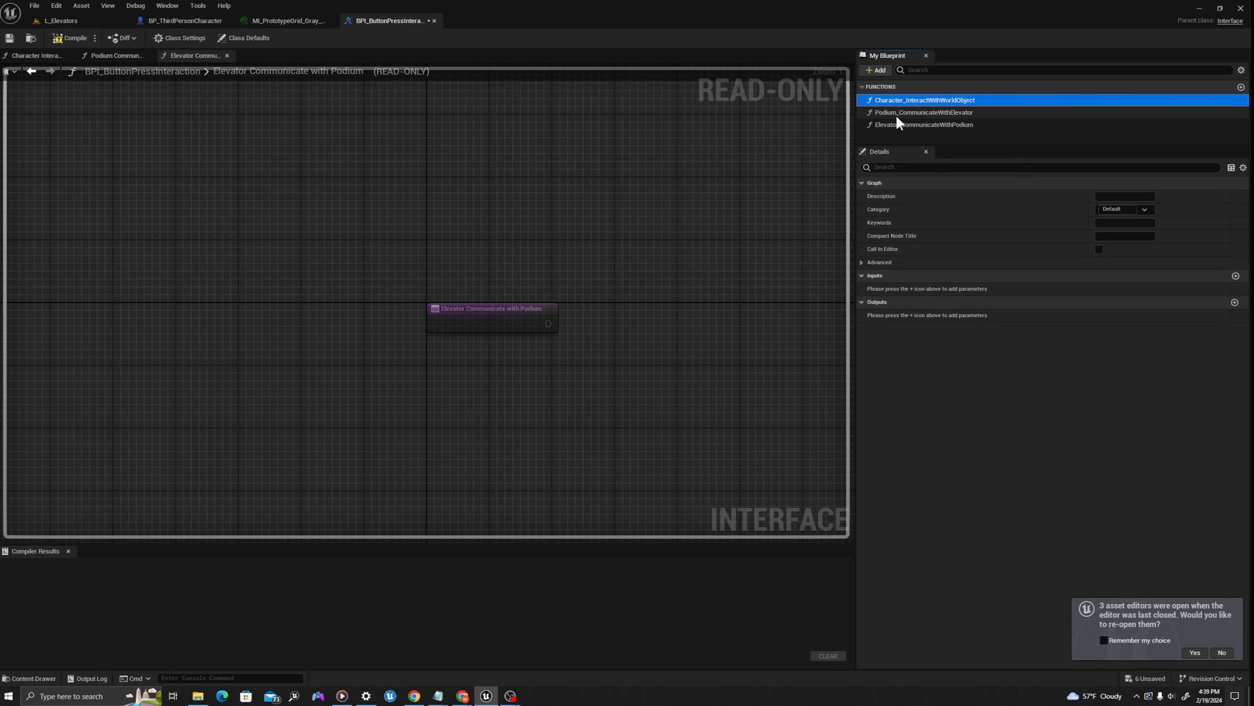
# Add an input parameter named PodiumReference to the Podium_CommunicateWithElevator function.
pyautogui.click(896, 115)
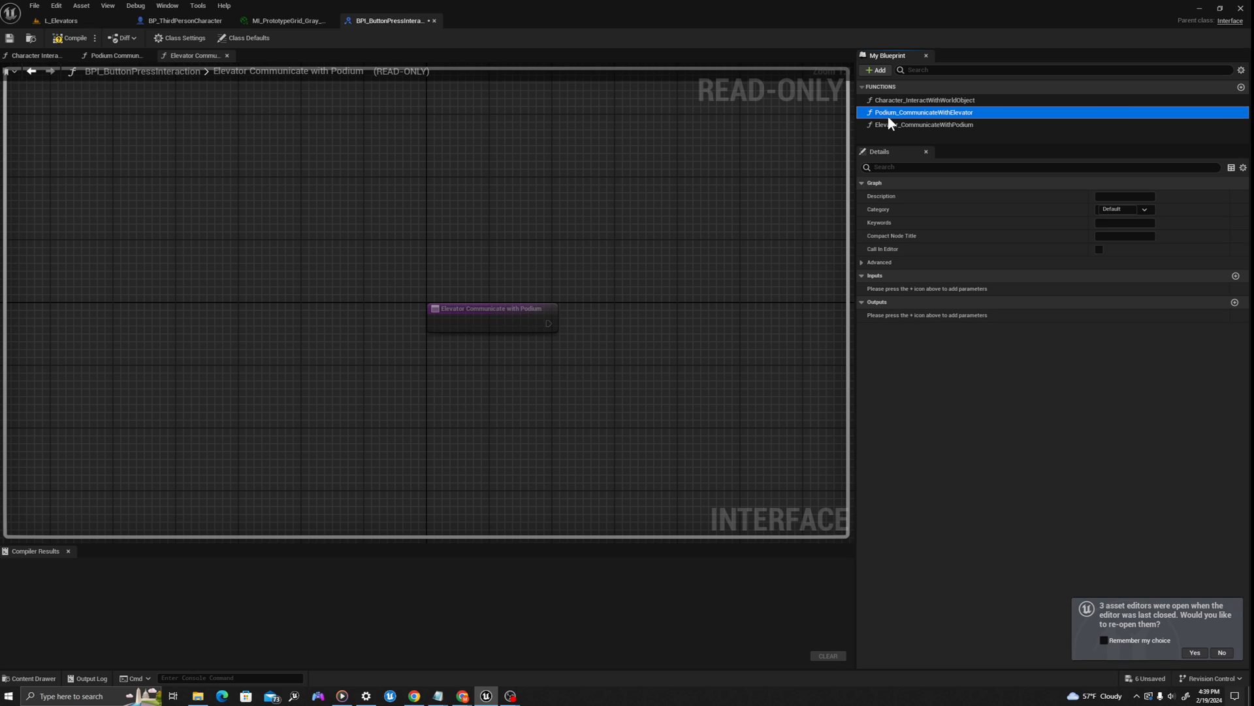
pyautogui.click(1235, 276)
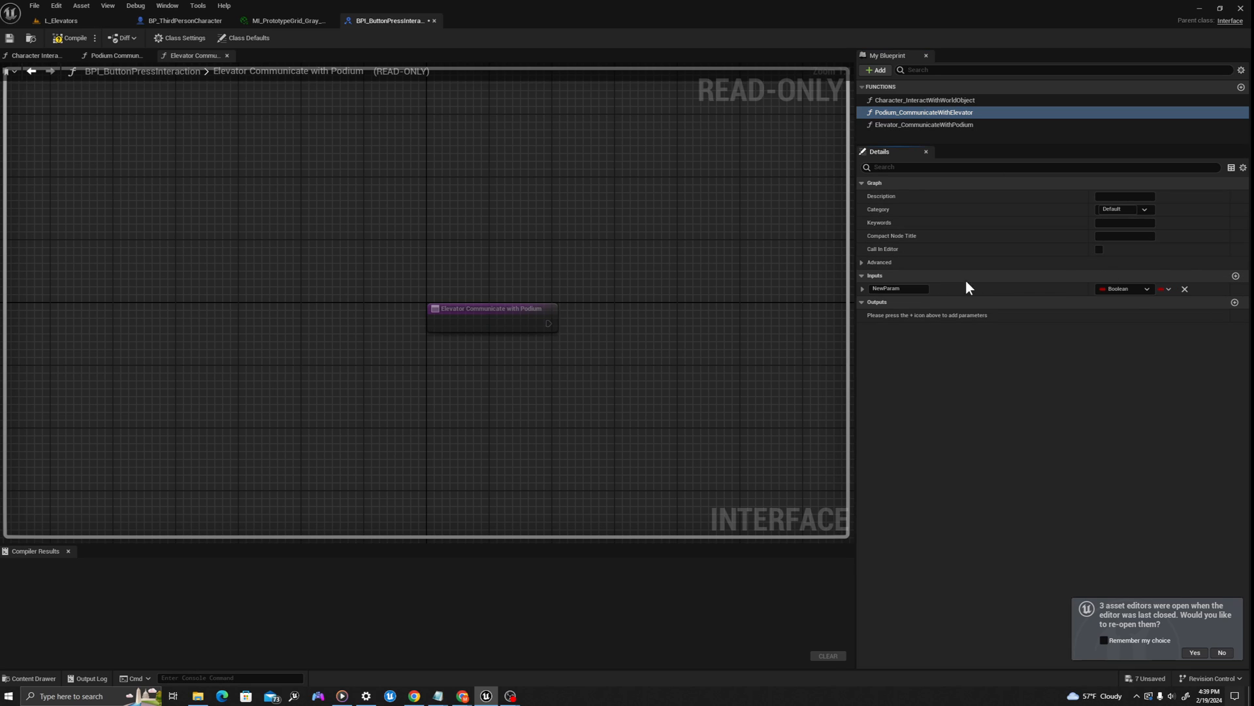
pyautogui.press('Return')
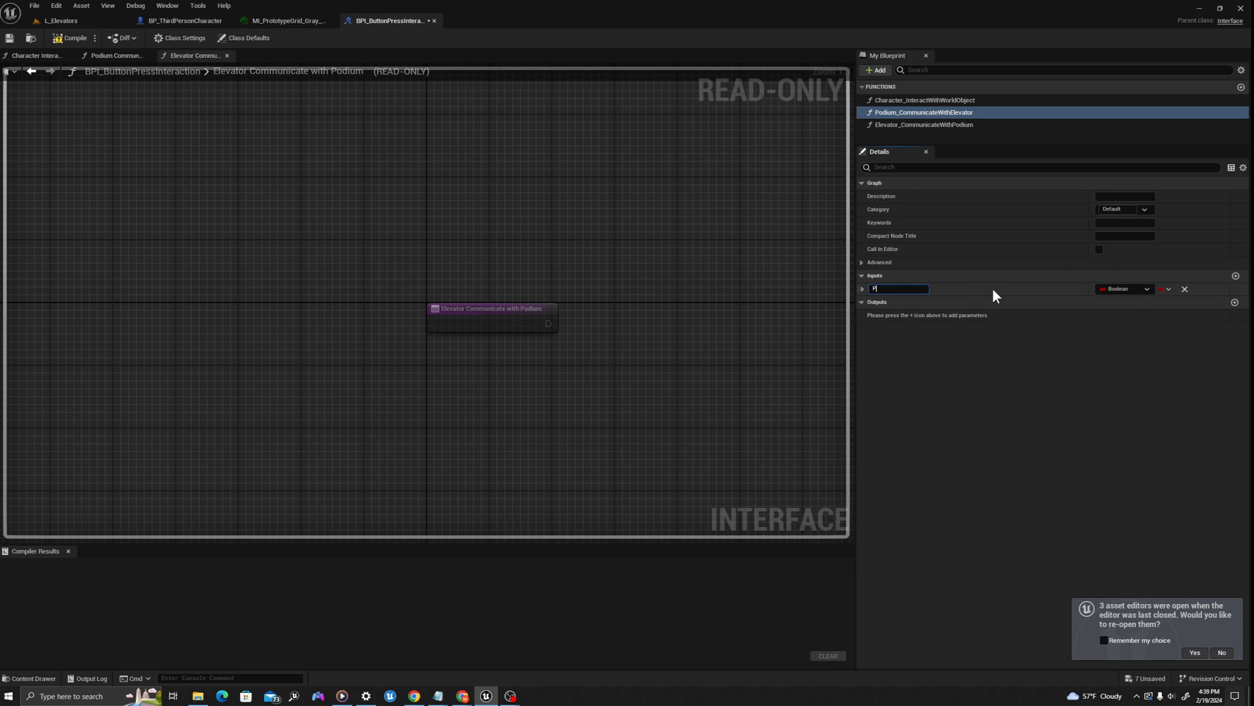
pyautogui.click(958, 288)
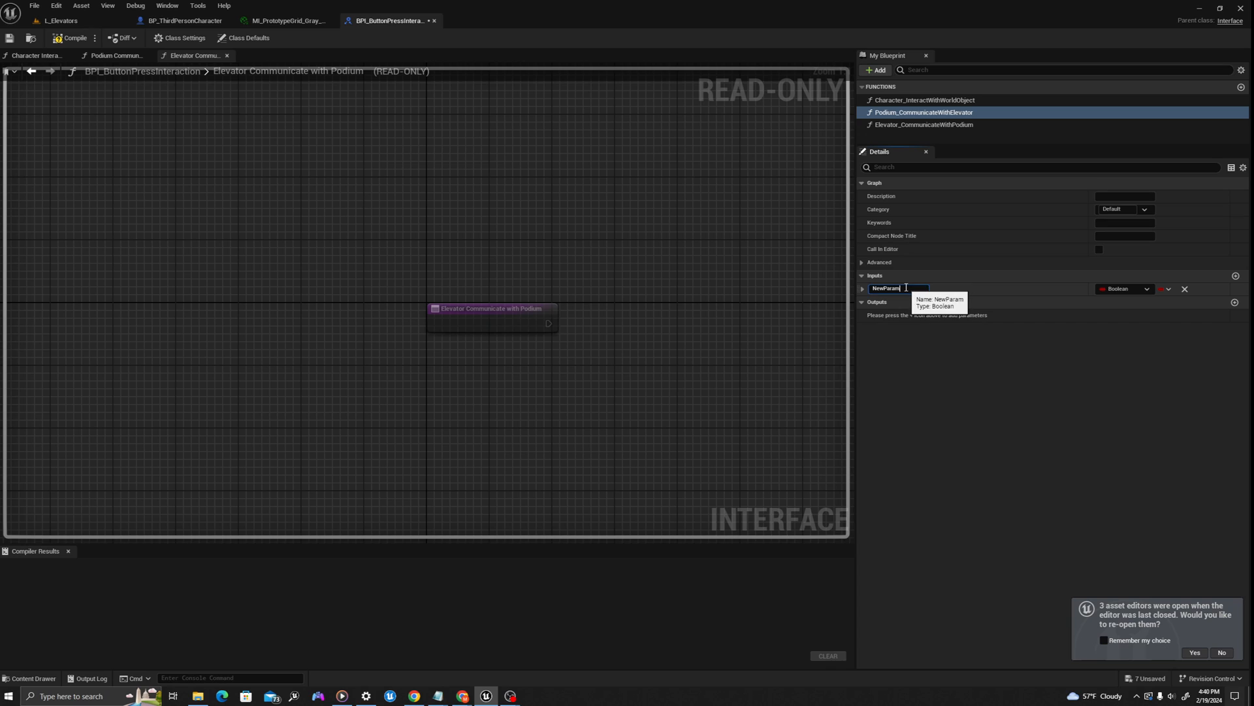
pyautogui.write('Podi')
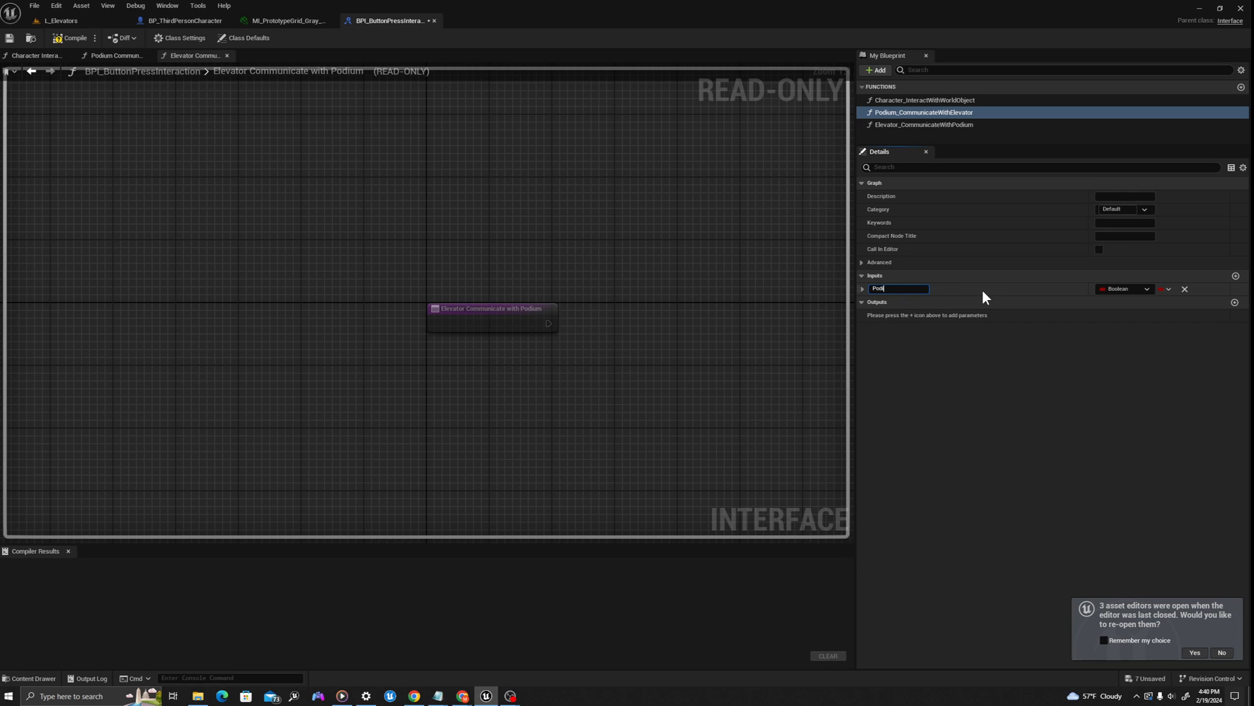
pyautogui.write('umReference')
pyautogui.press('Return')
# Set the PodiumReference input's type to Actor Object Reference and compile the interface.
pyautogui.click(1114, 289)
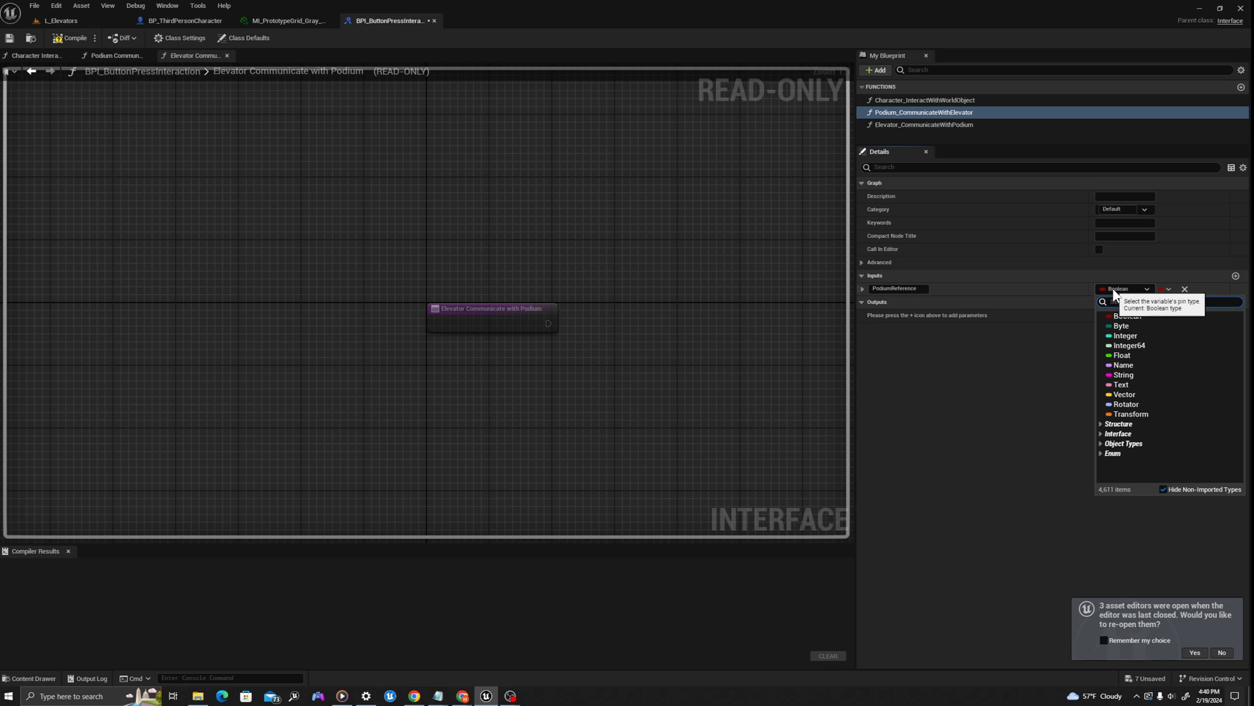
pyautogui.write('actor')
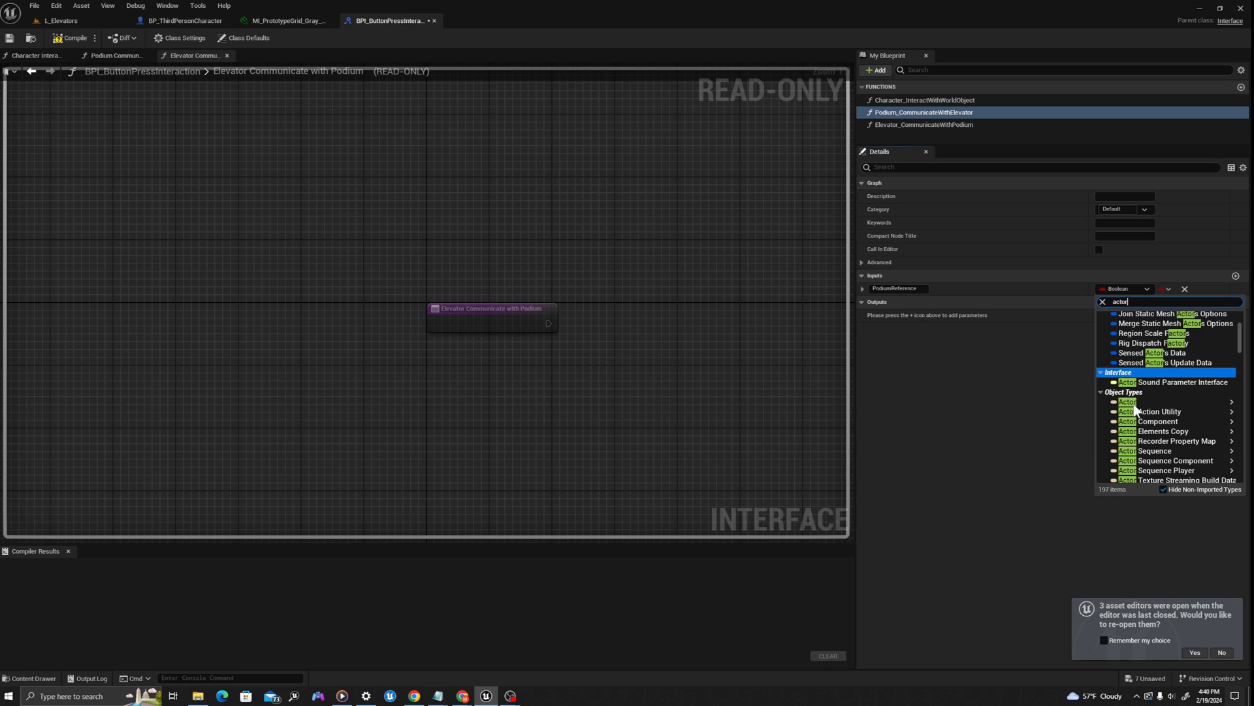
pyautogui.moveTo(1128, 402)
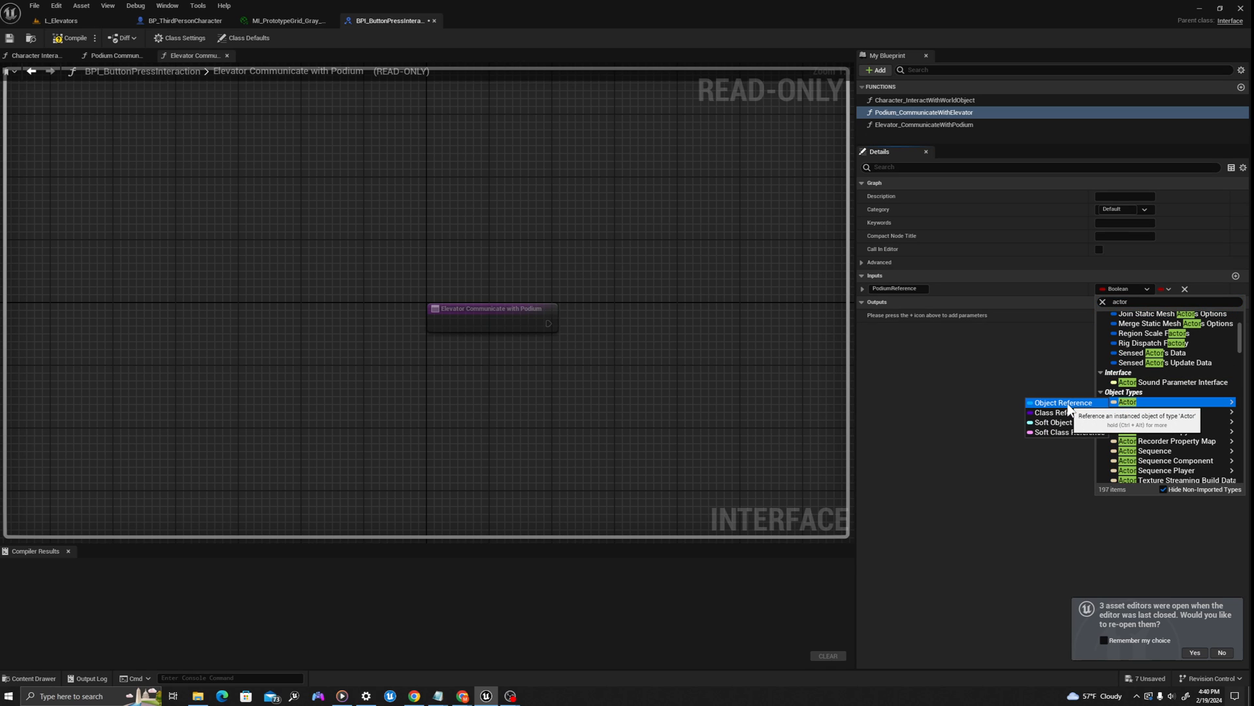
pyautogui.click(1064, 404)
pyautogui.click(69, 39)
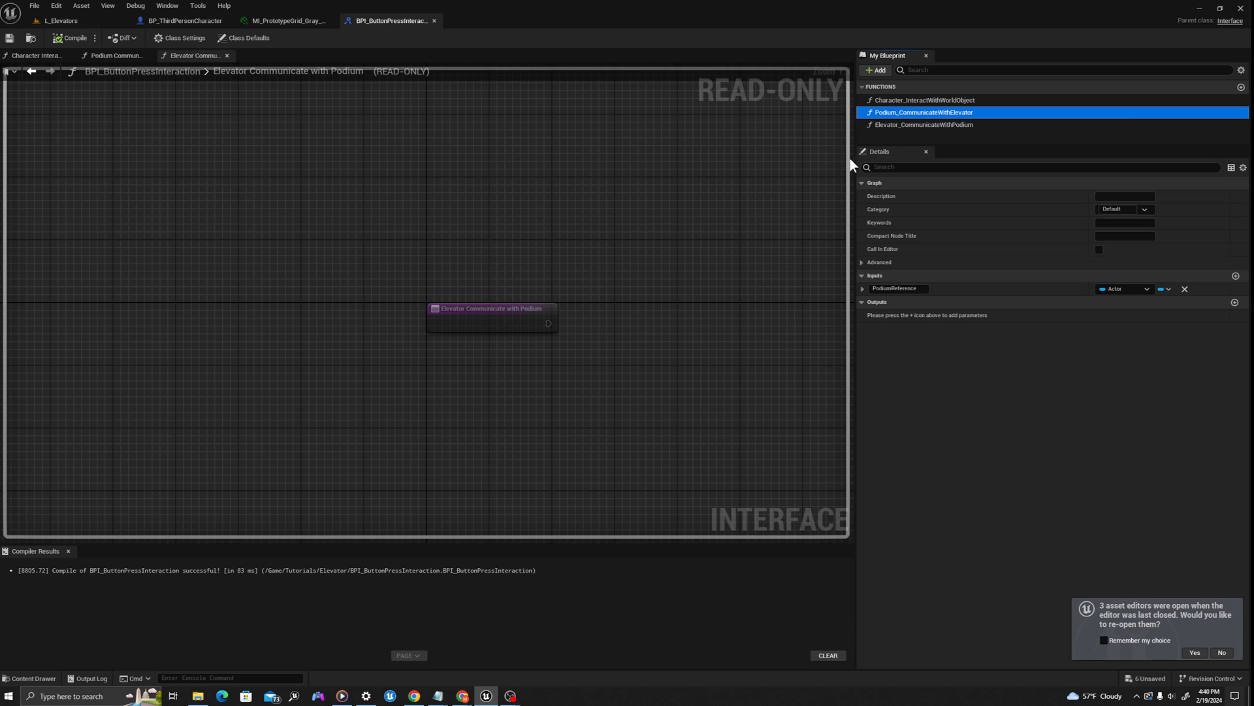
# Add a Boolean input named IsInProgress? to the Elevator_CommunicateWithPodium function and compile the interface.
pyautogui.click(916, 125)
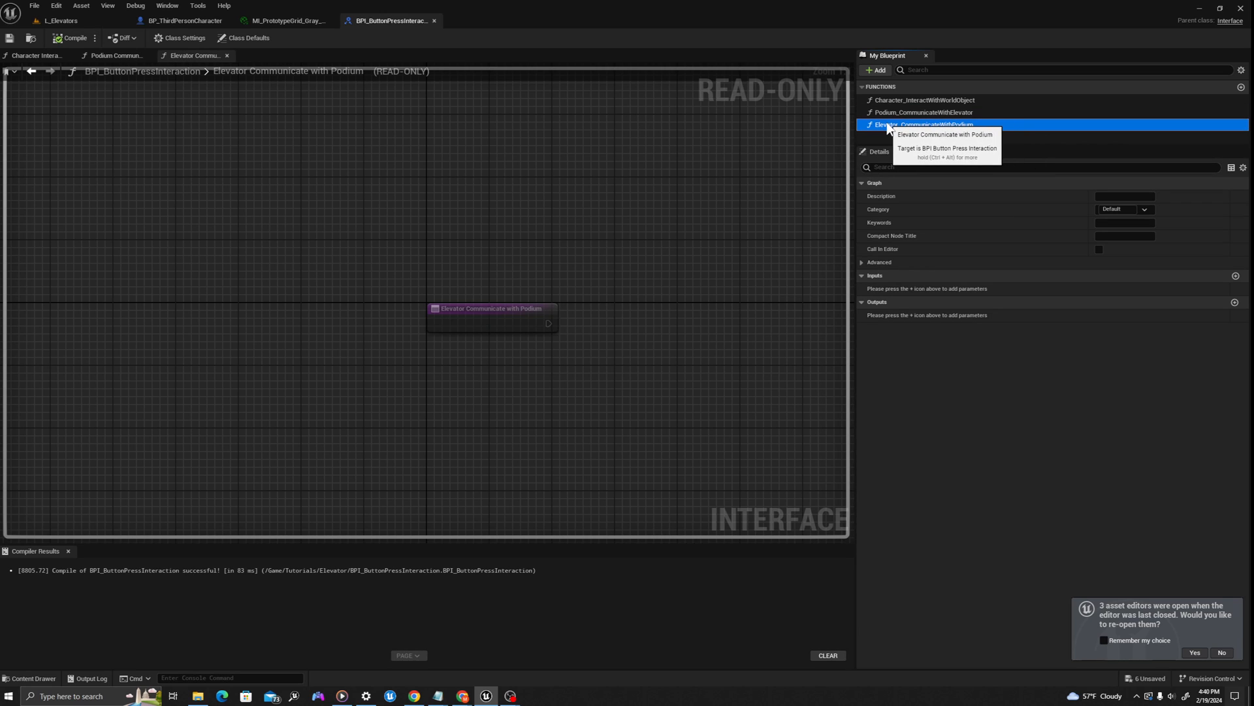
pyautogui.click(1236, 275)
pyautogui.click(909, 289)
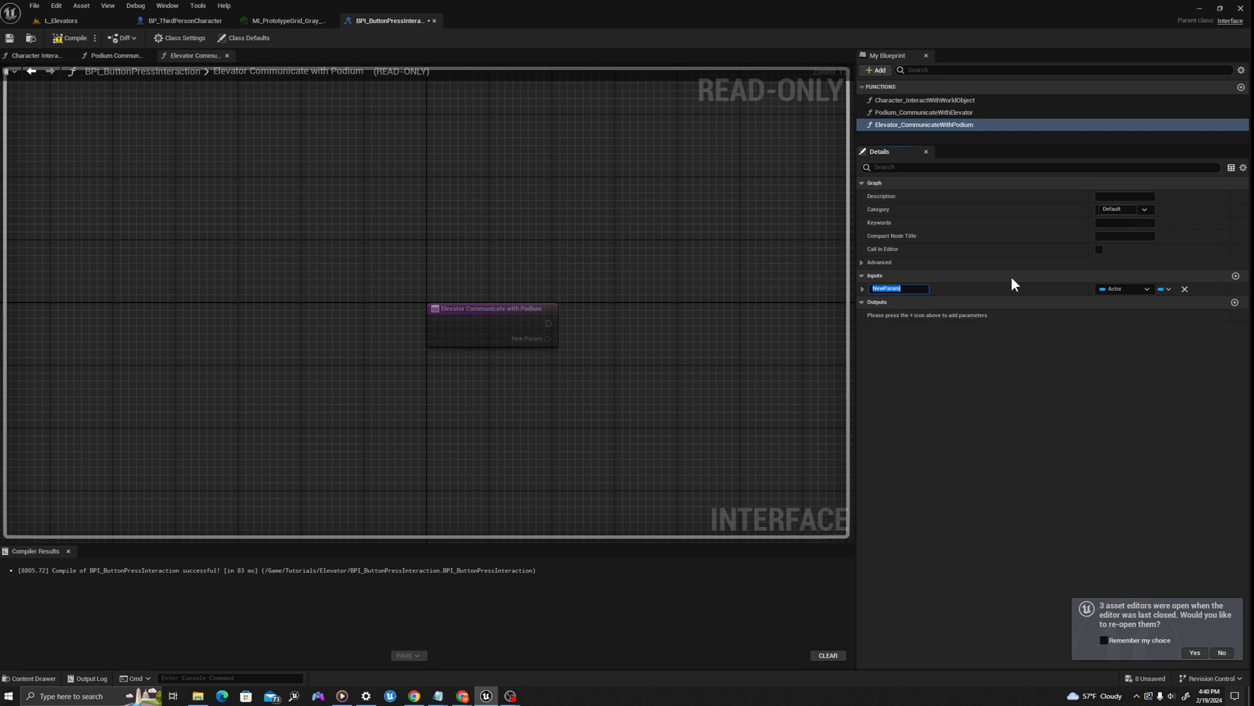
pyautogui.write('IsInProgress?')
pyautogui.press('Return')
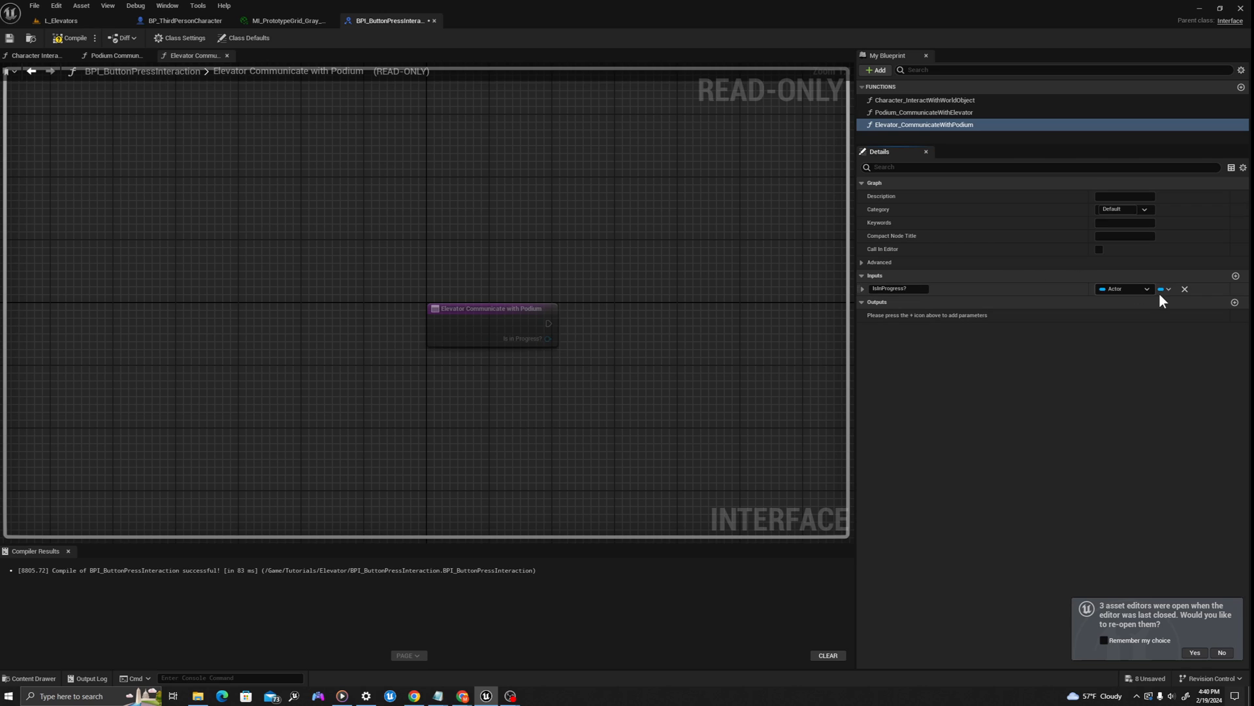
pyautogui.click(1136, 294)
pyautogui.click(1127, 331)
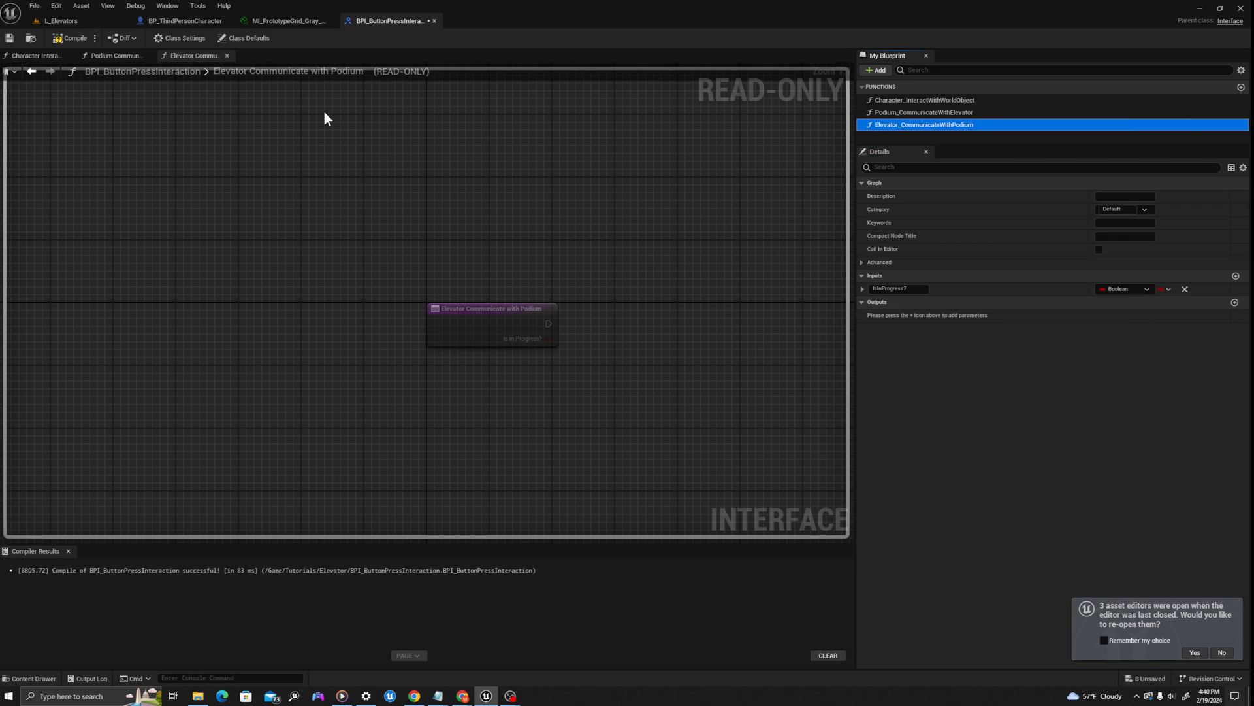
pyautogui.click(65, 38)
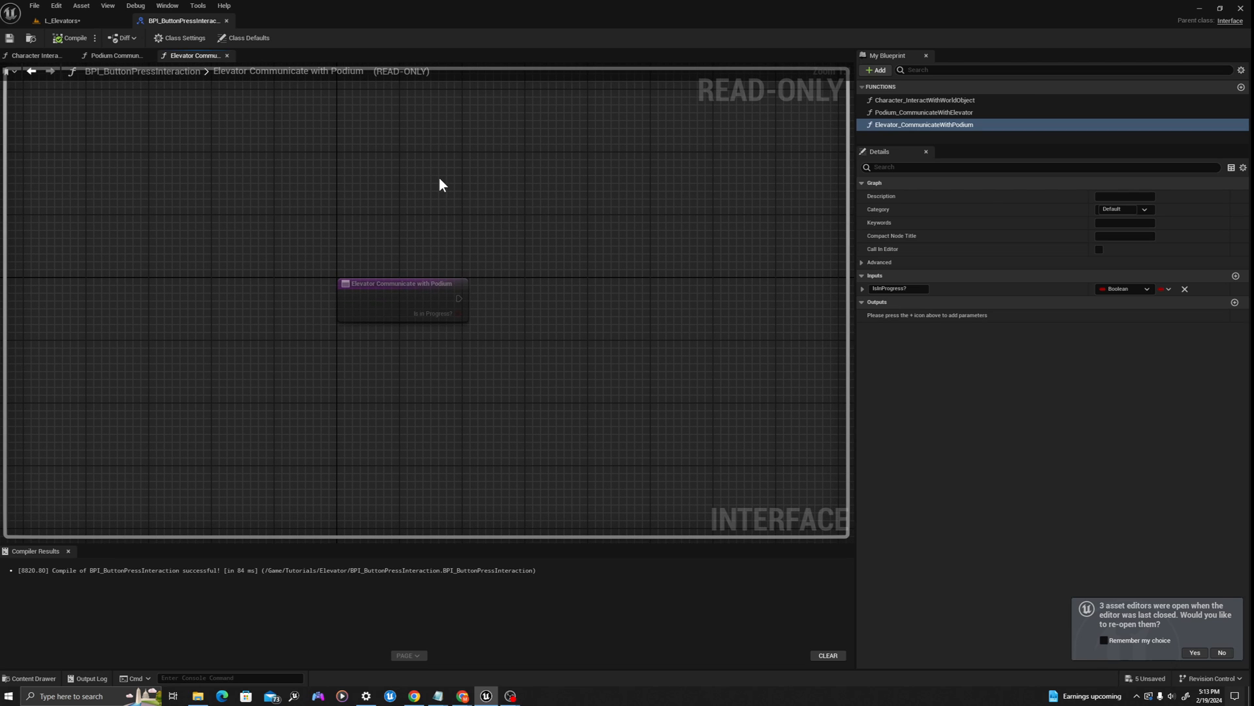
# Locate the Elevator folder's assets and open the BP_ElevatorCallButton Blueprint.
pyautogui.hotkey('ctrl', 'space')
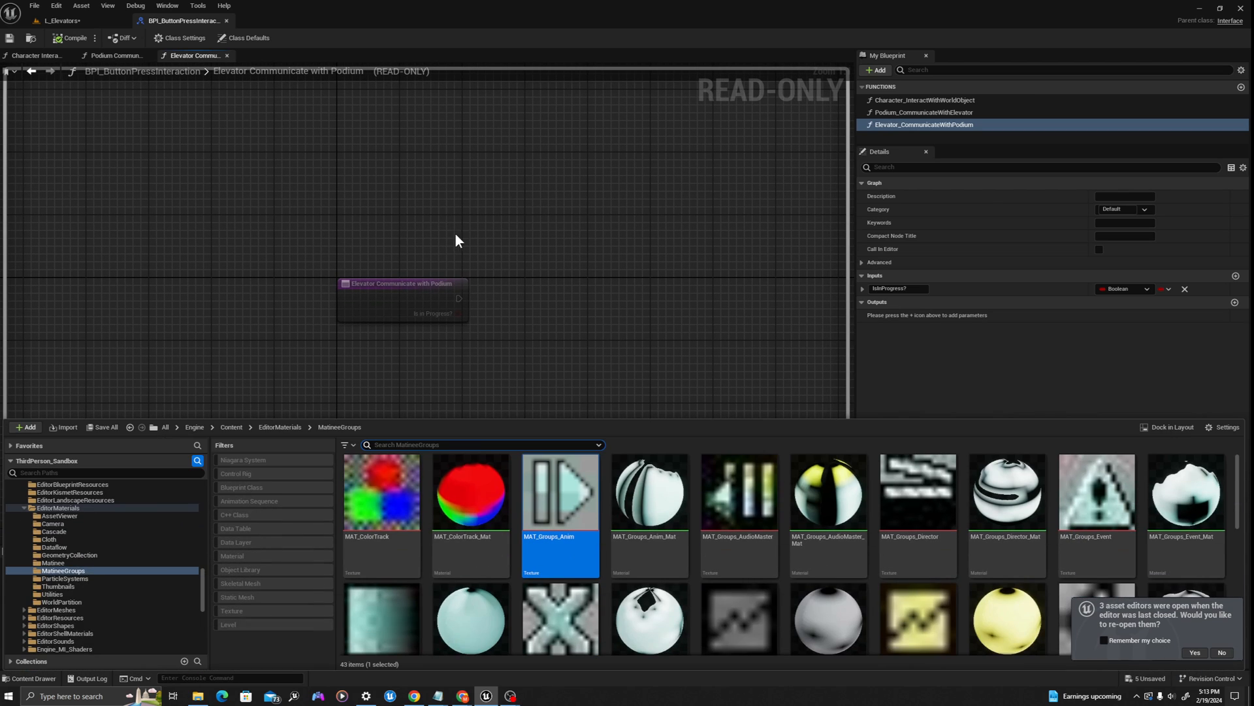
pyautogui.hotkey('ctrl', 'space')
pyautogui.click(33, 39)
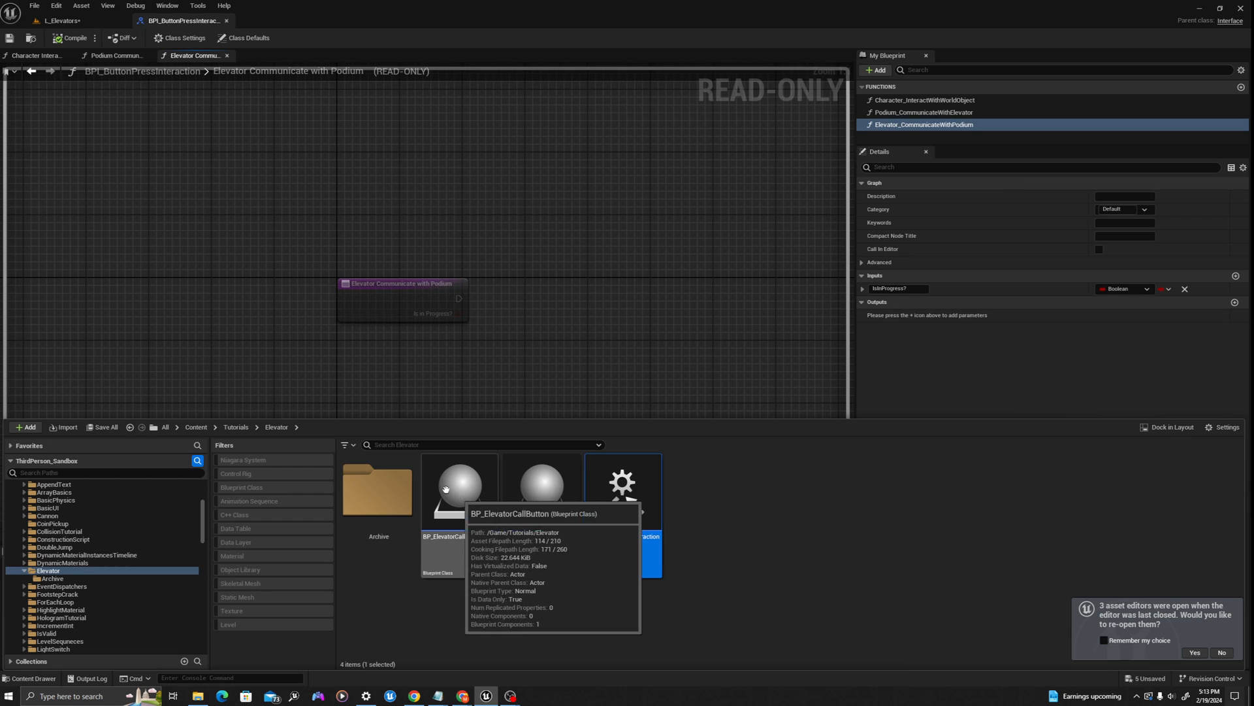
pyautogui.doubleClick(462, 554)
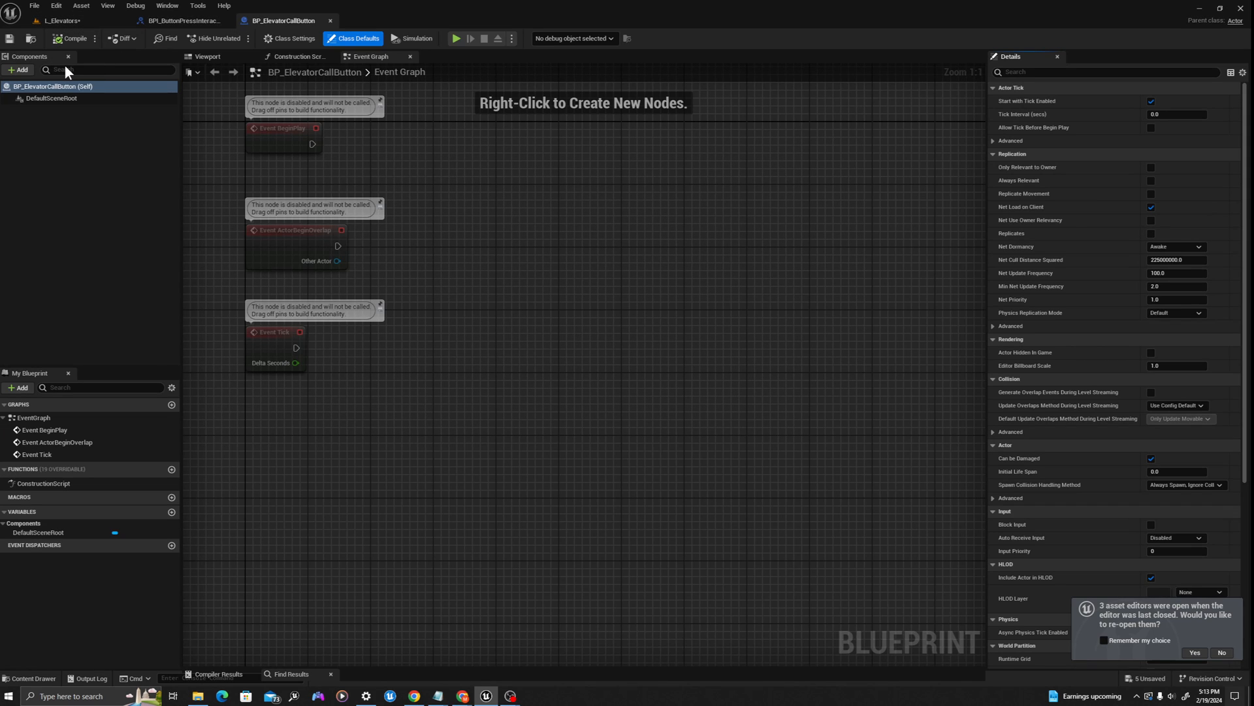
# Add a Cube component to the BP_ElevatorCallButton Blueprint.
pyautogui.click(18, 69)
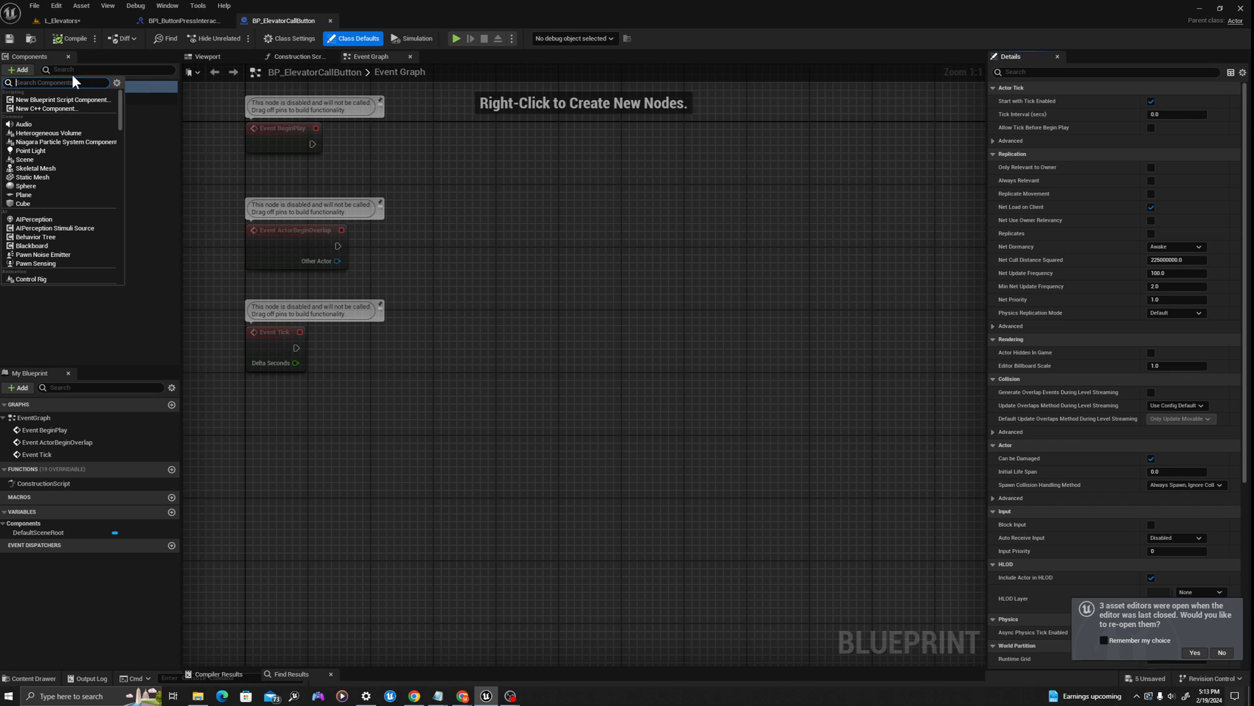
pyautogui.write('cube')
pyautogui.click(21, 97)
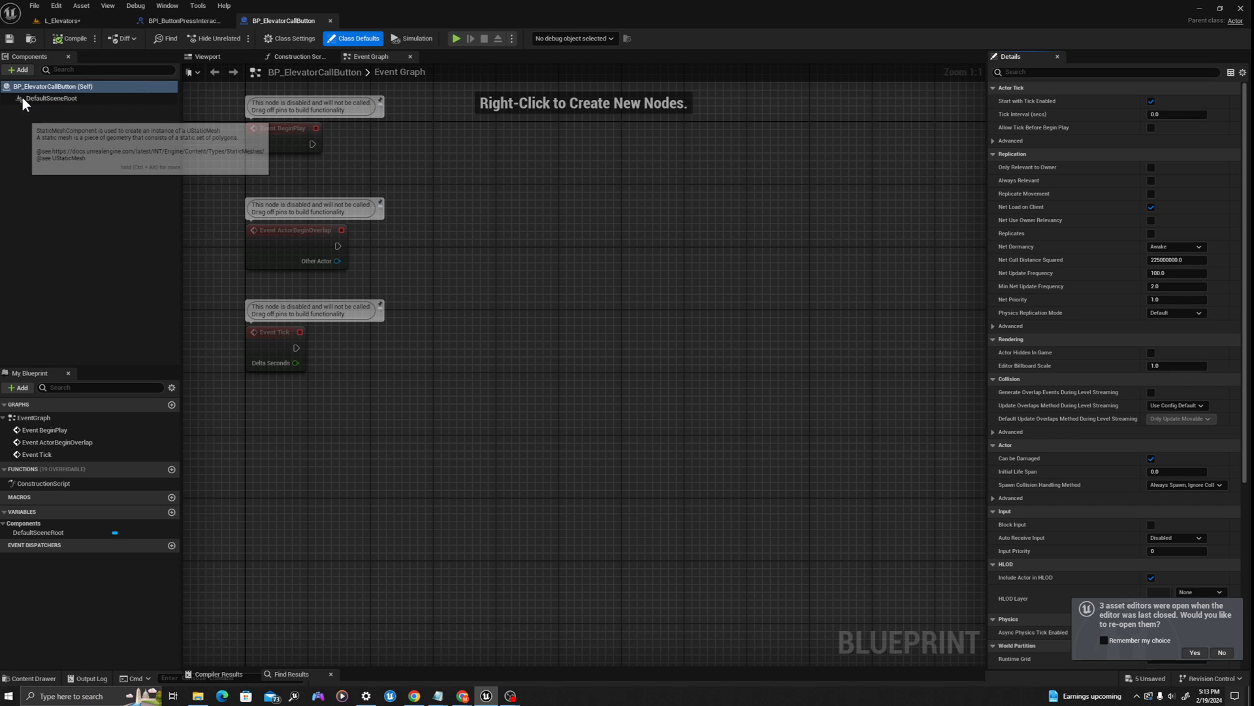
pyautogui.click(53, 127)
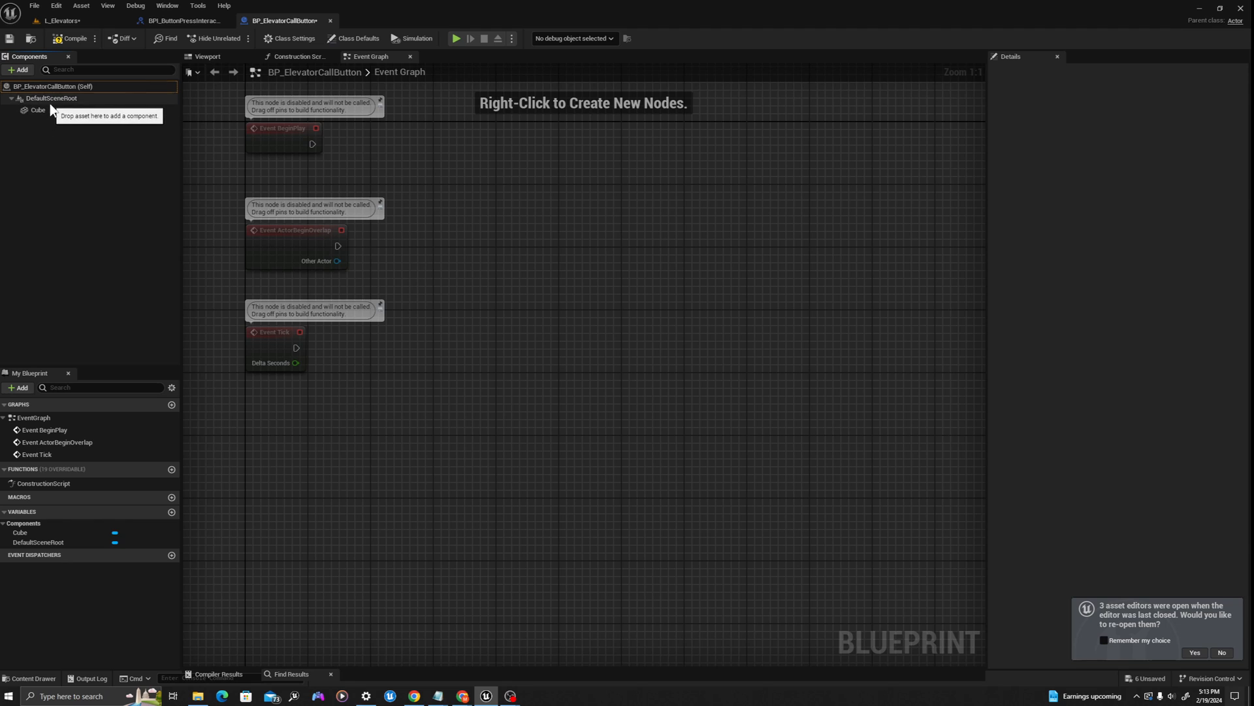
# Add a Billboard component under DefaultSceneRoot in the call button Blueprint.
pyautogui.click(51, 98)
pyautogui.click(19, 70)
pyautogui.write('bill')
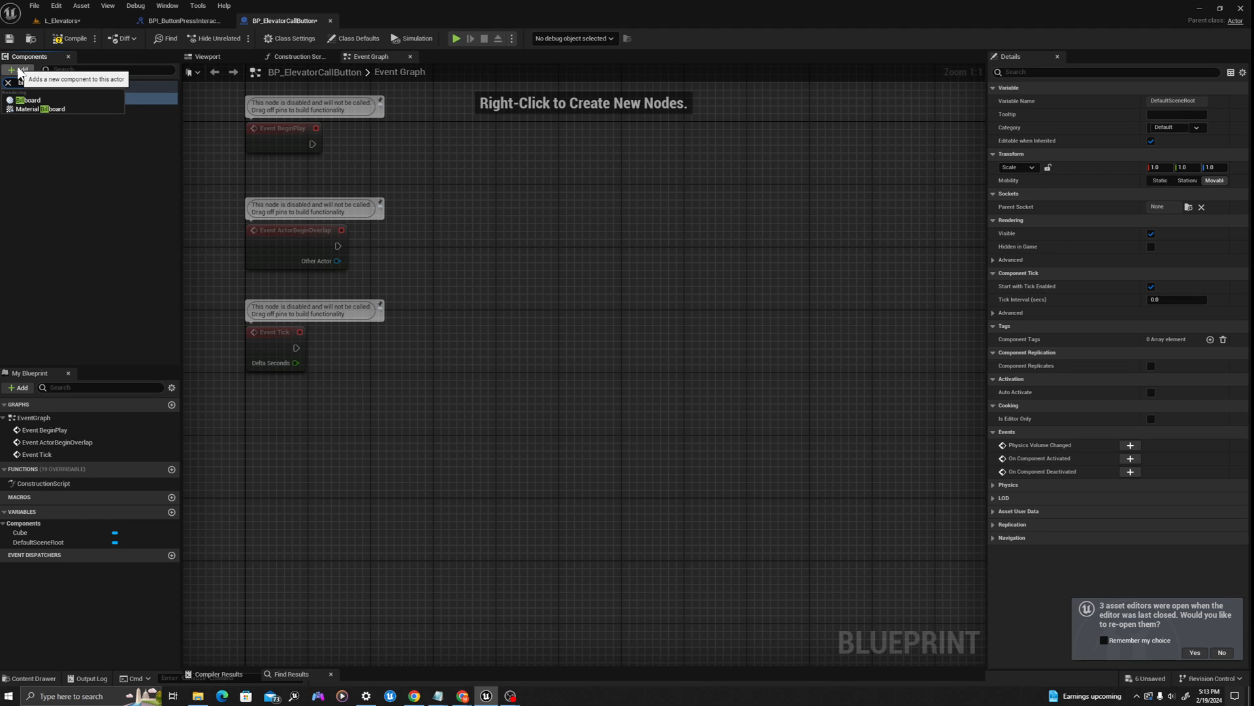
pyautogui.click(27, 100)
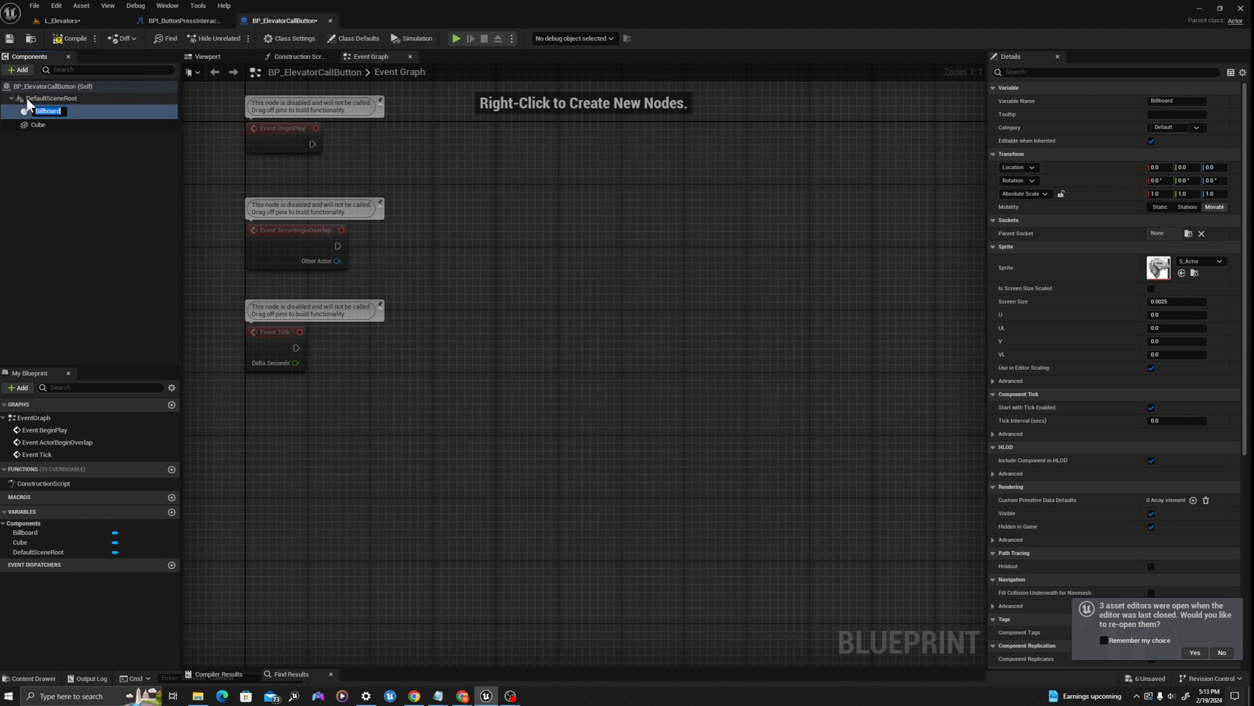
# Add a Sphere Collision component under DefaultSceneRoot and select it.
pyautogui.click(25, 71)
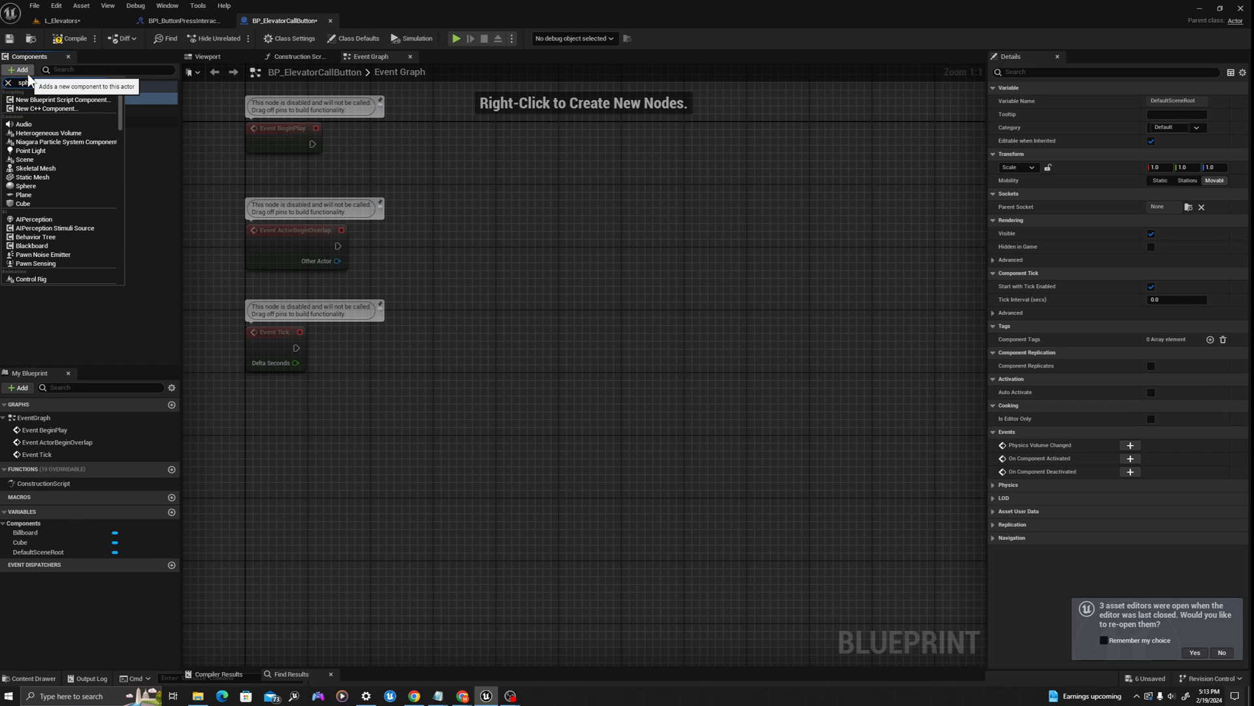
pyautogui.write('sphere coll')
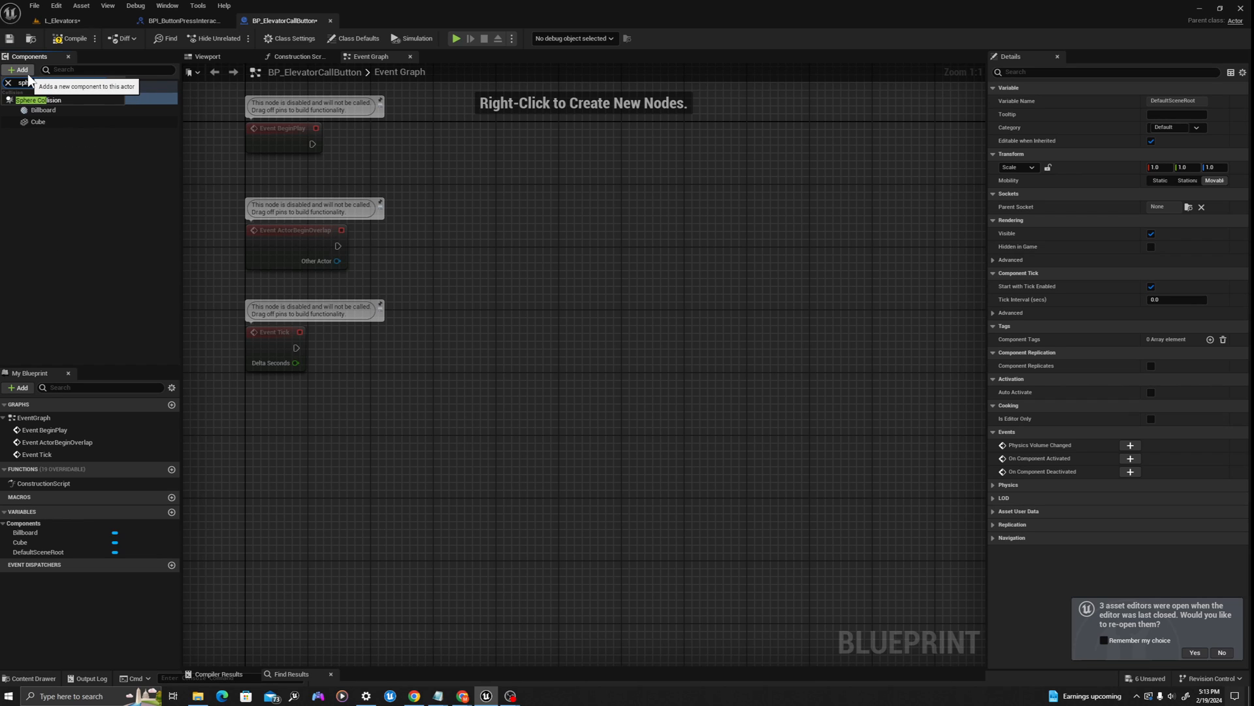
pyautogui.click(52, 98)
pyautogui.click(75, 179)
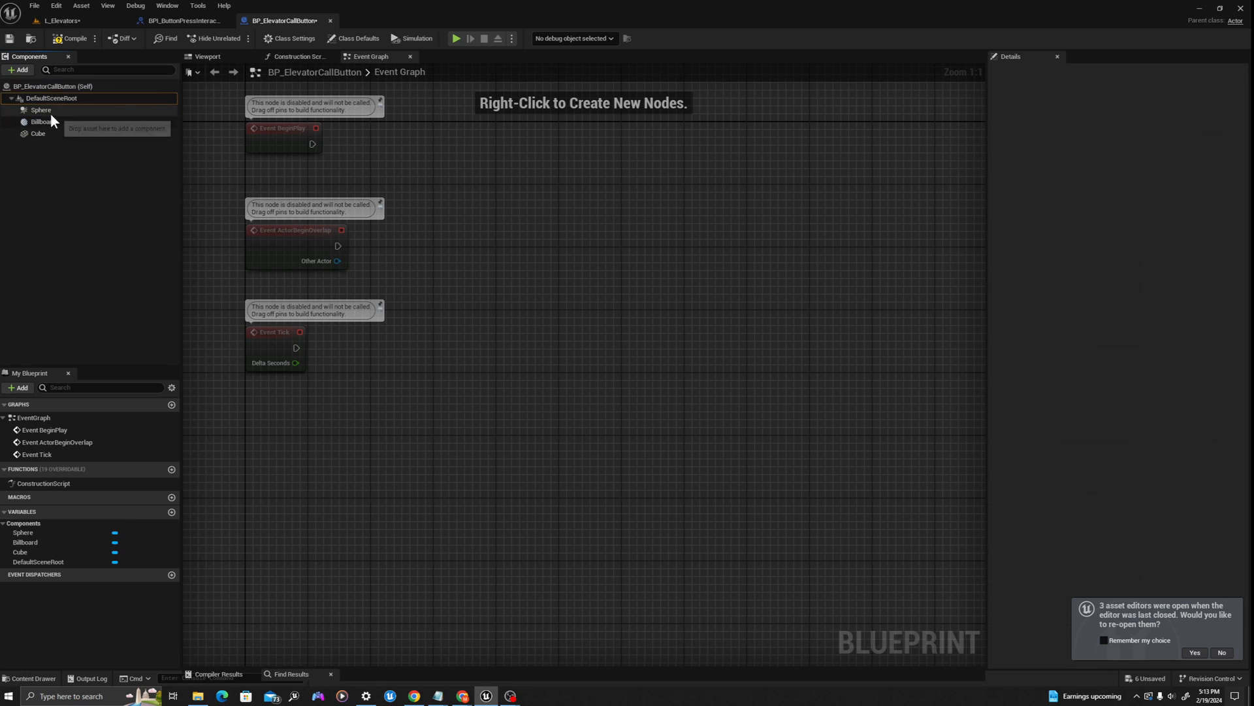
pyautogui.click(52, 111)
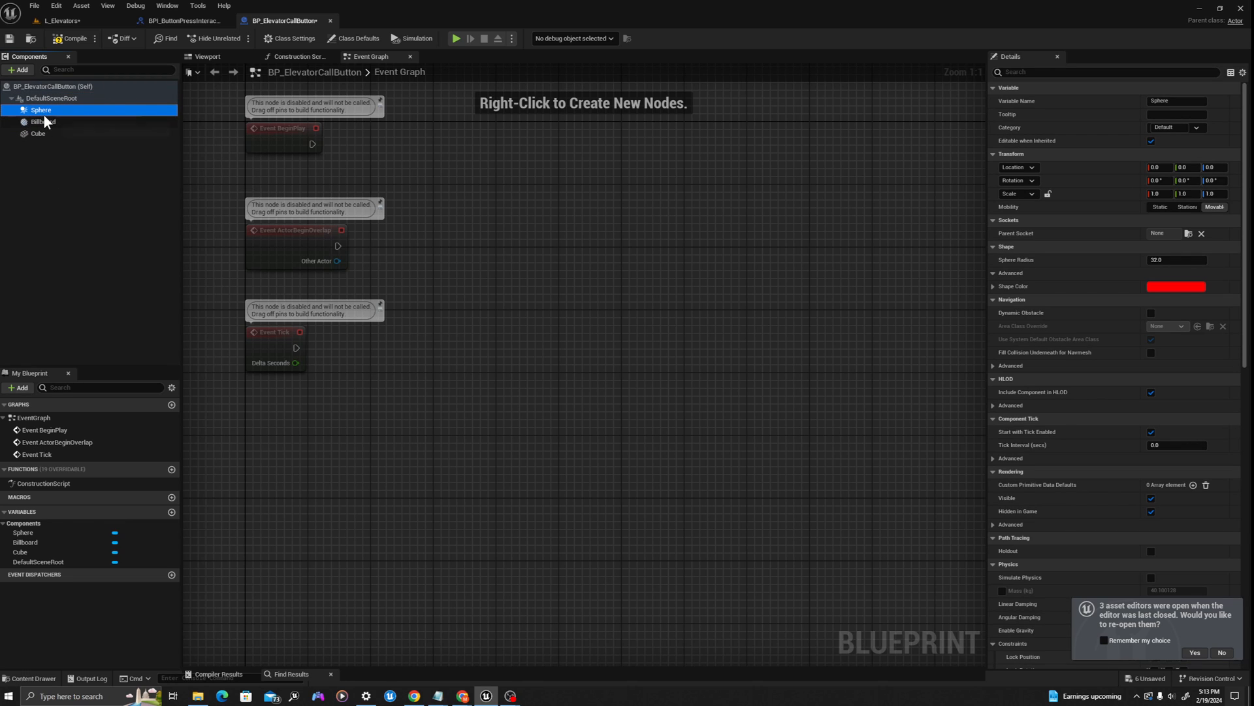
# Scale the Cube component to 0.5 in X and Y and set its Z location to 50.
pyautogui.click(44, 123)
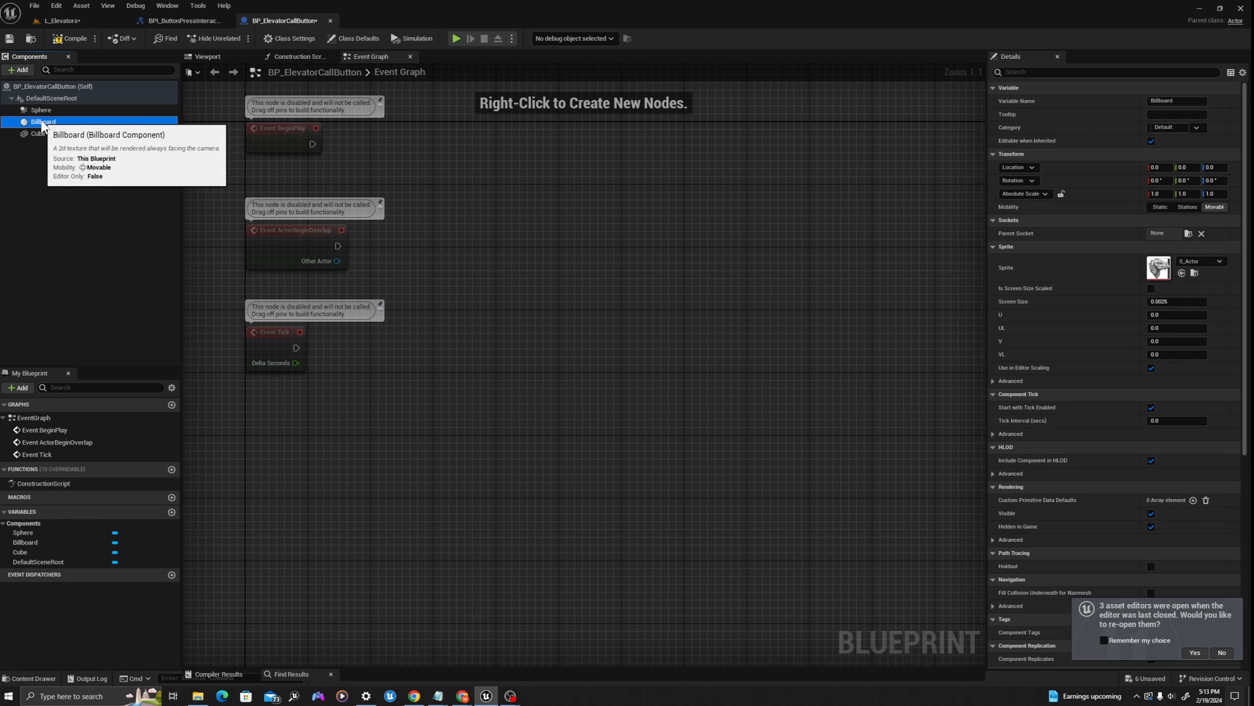
pyautogui.click(37, 133)
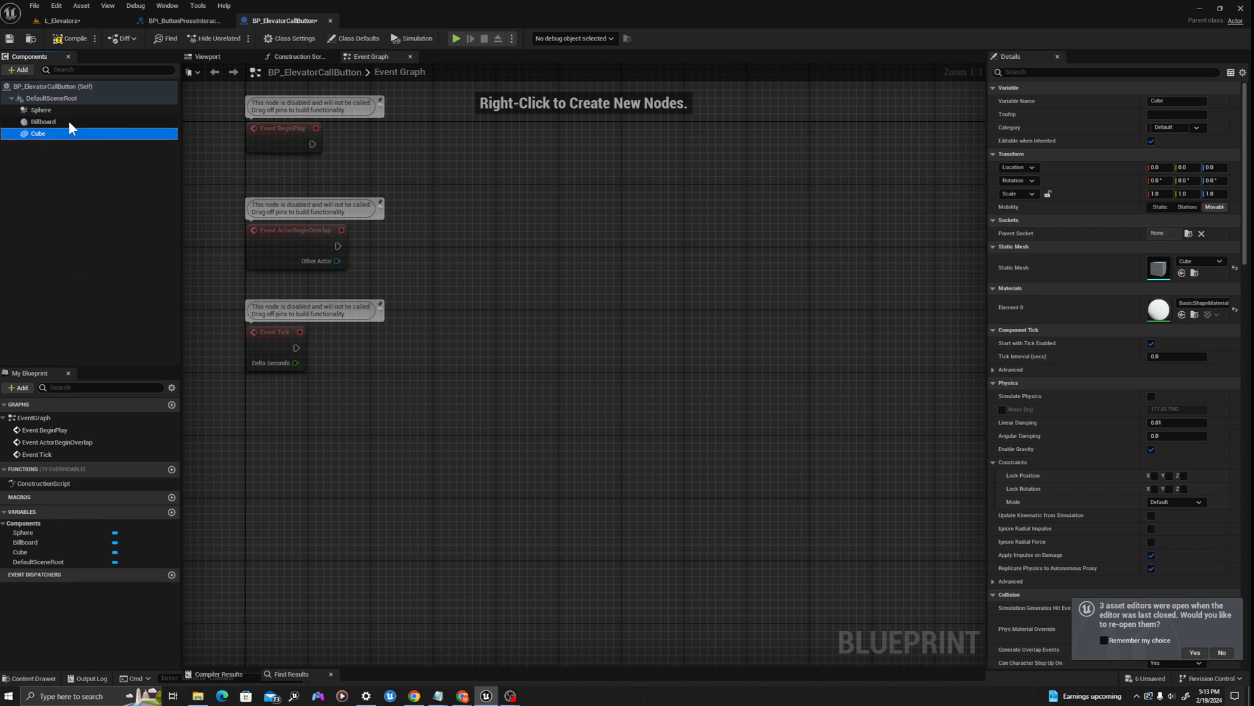
pyautogui.click(214, 57)
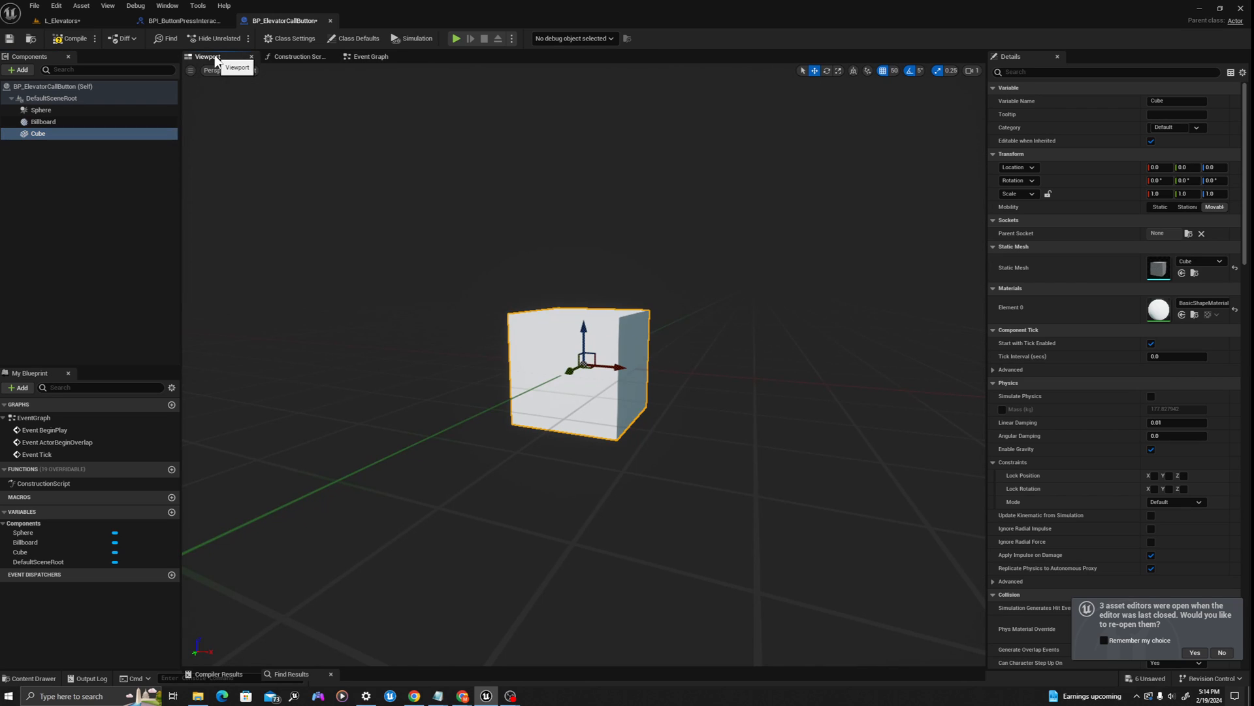
pyautogui.click(1162, 192)
pyautogui.write('0.5')
pyautogui.press('Tab')
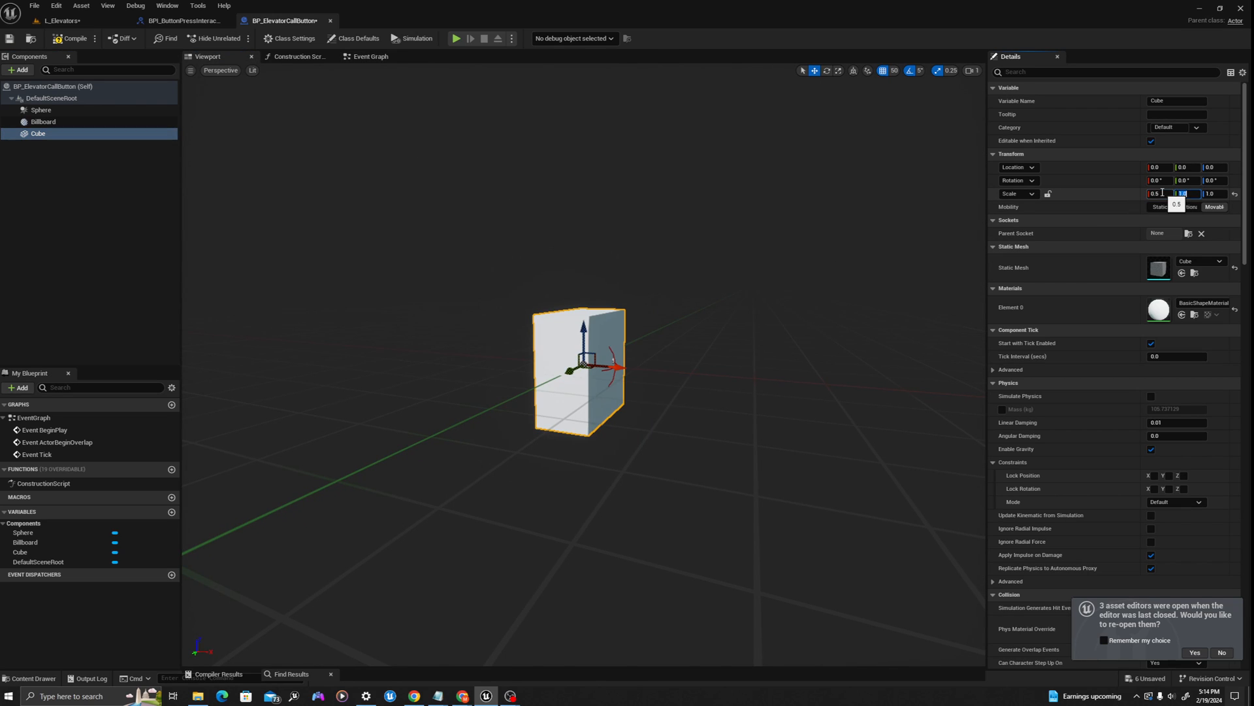
pyautogui.write('0.5')
pyautogui.press('Tab')
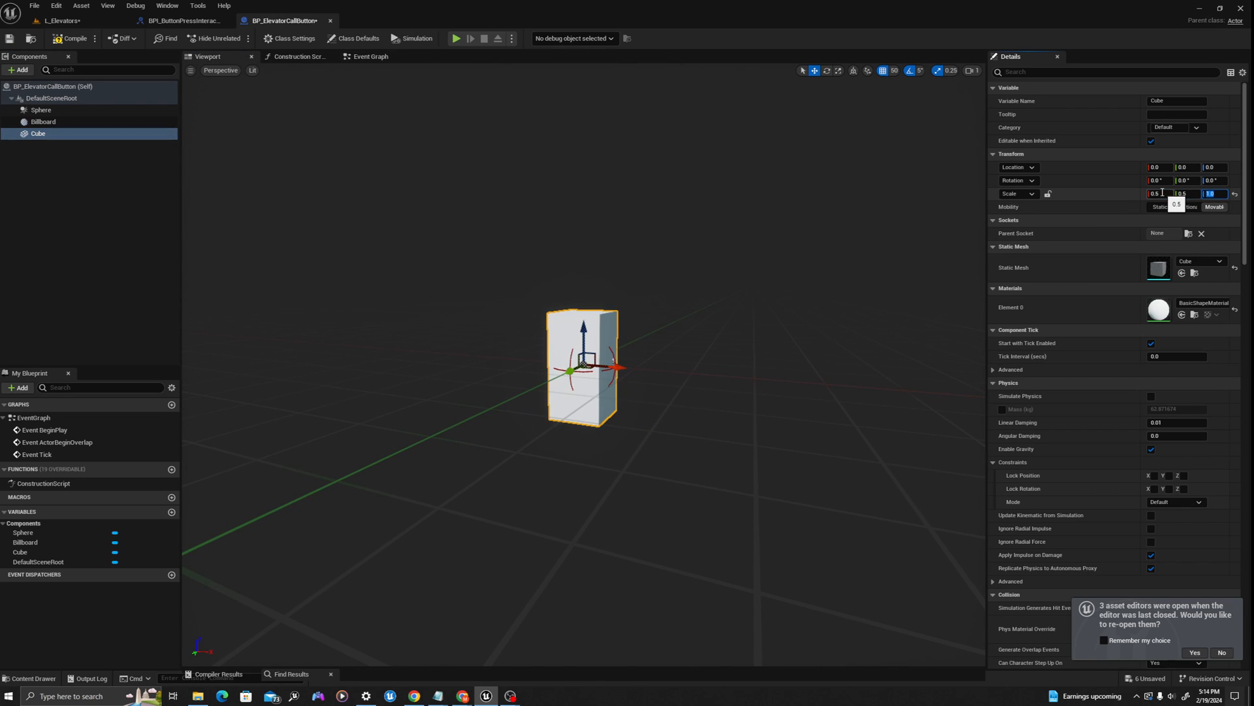
pyautogui.click(1218, 168)
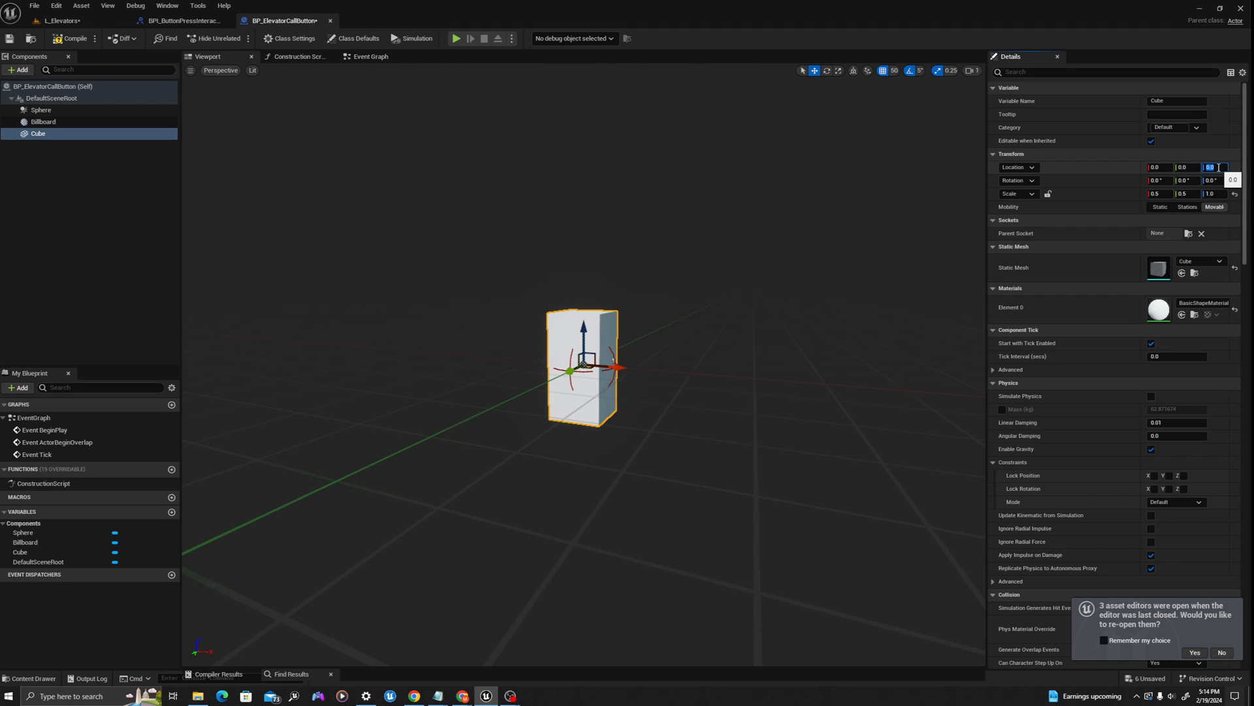
pyautogui.press('Return')
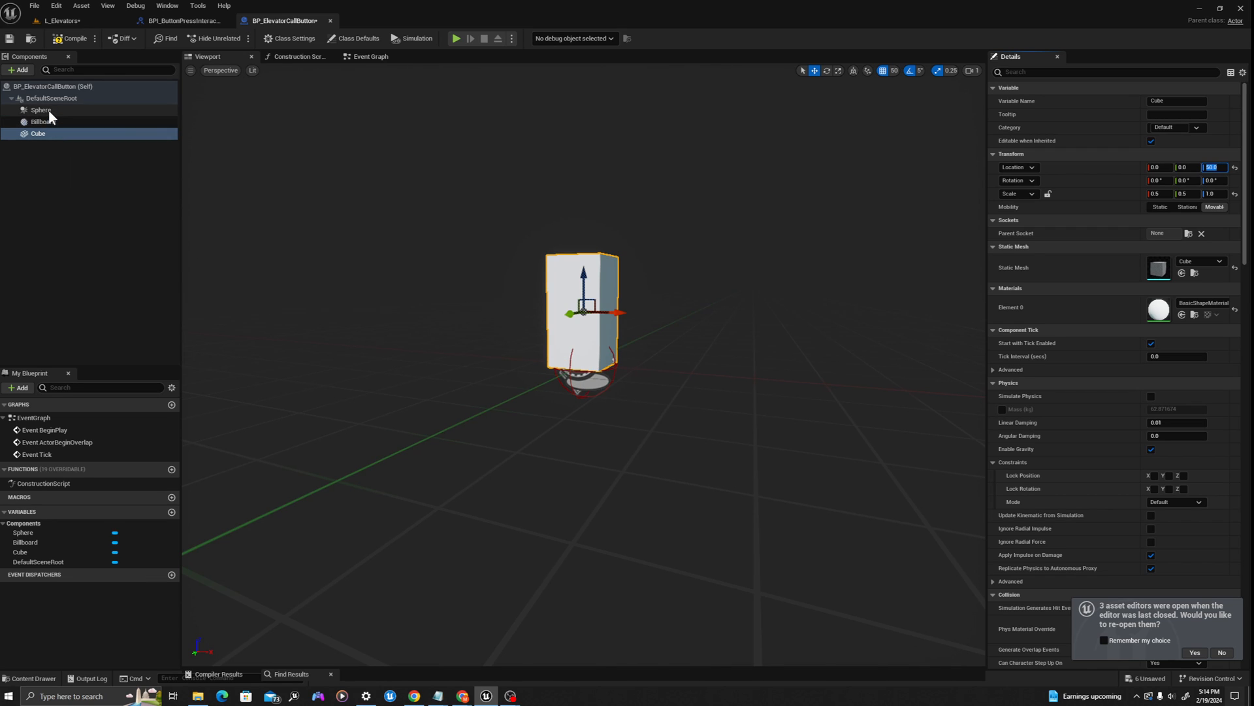
# Set the Sphere collision's radius to 250 and its Z location to 150.
pyautogui.click(41, 110)
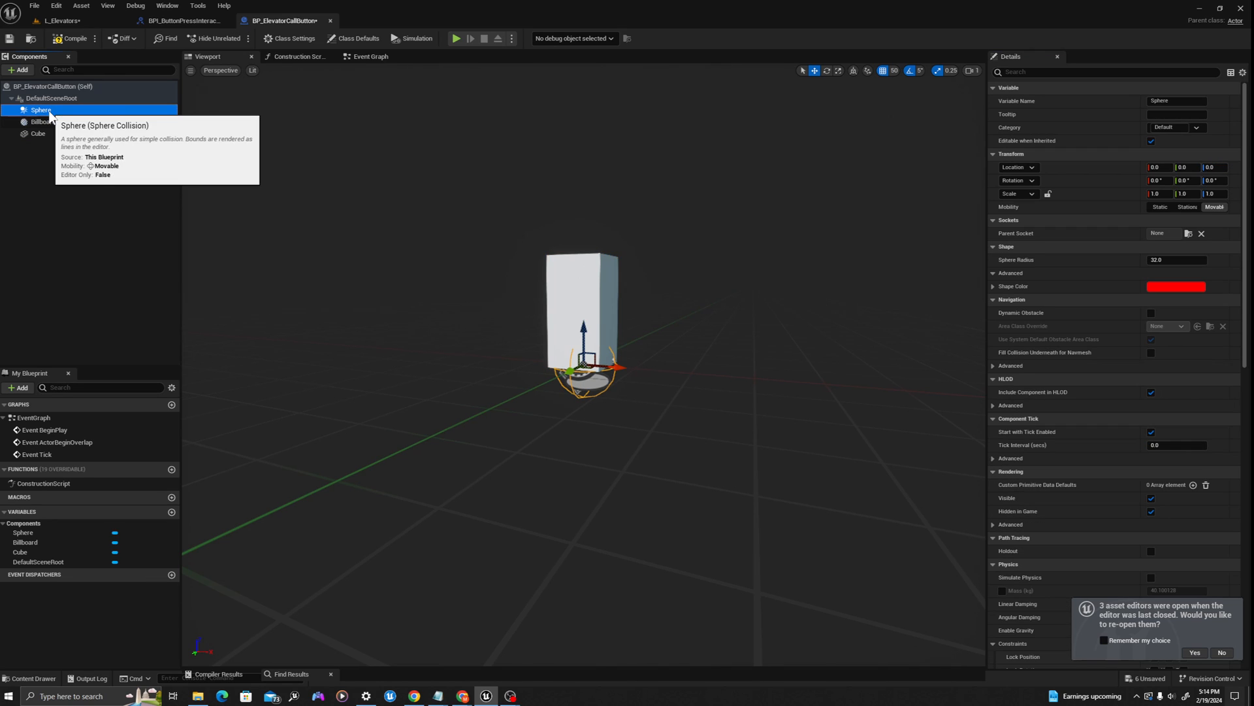
pyautogui.click(1166, 260)
pyautogui.write('250')
pyautogui.press('Return')
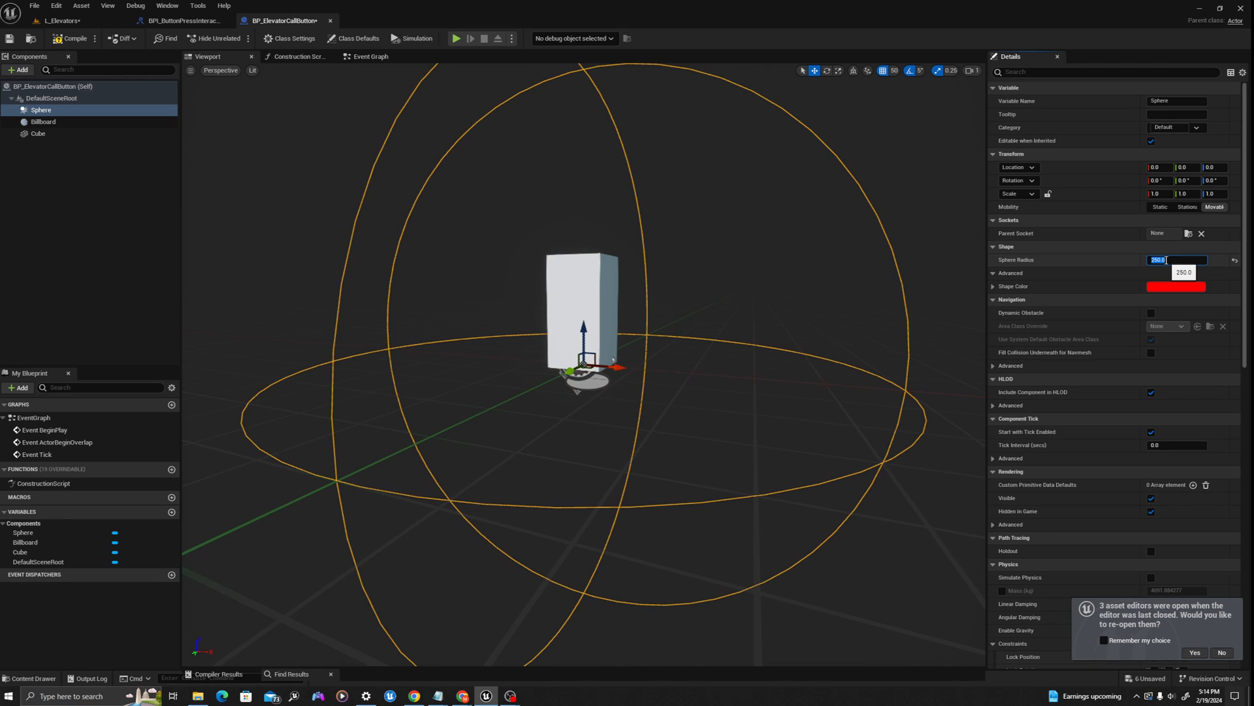
pyautogui.click(1213, 171)
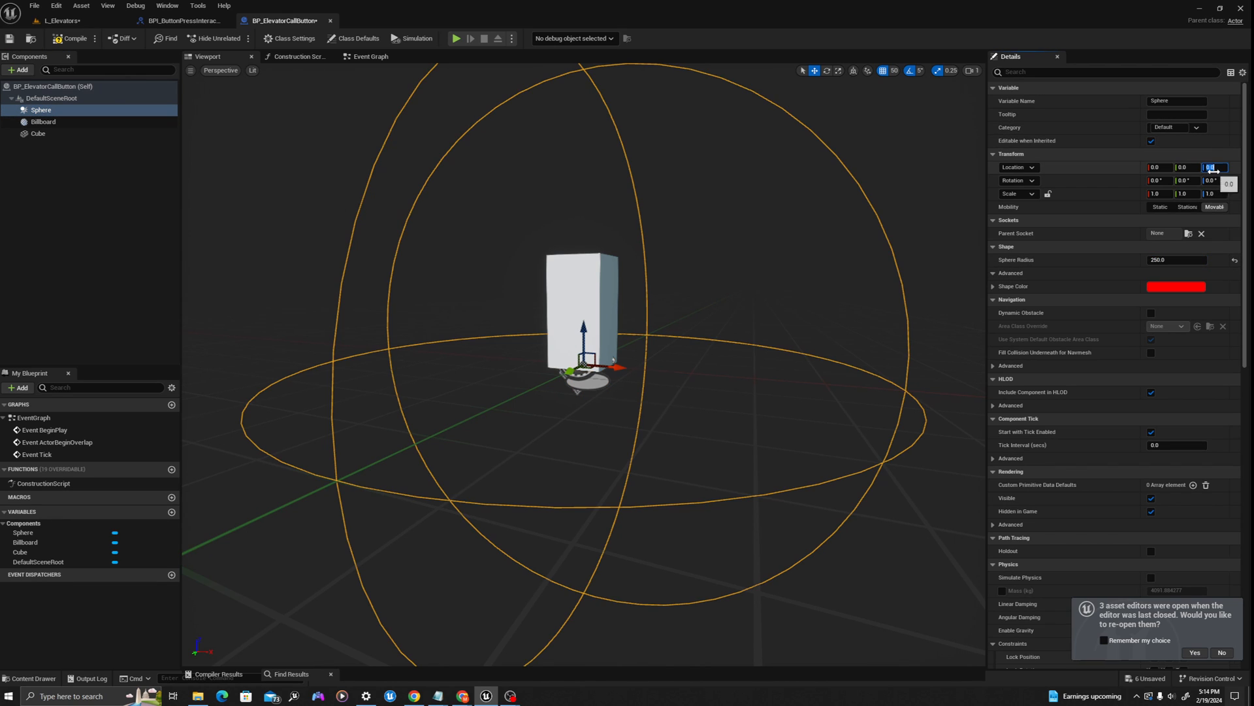
pyautogui.write('150')
pyautogui.press('Return')
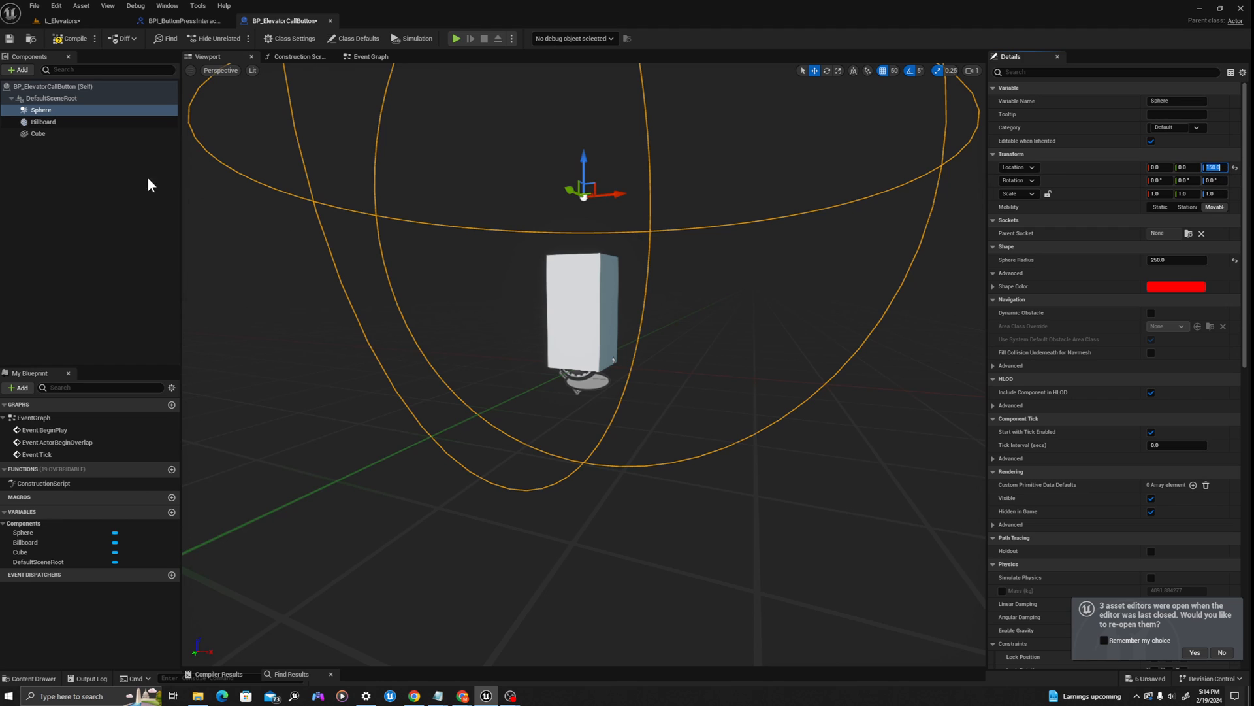
# Parent the Billboard component to the Sphere and reset its relative location to the default.
pyautogui.click(39, 126)
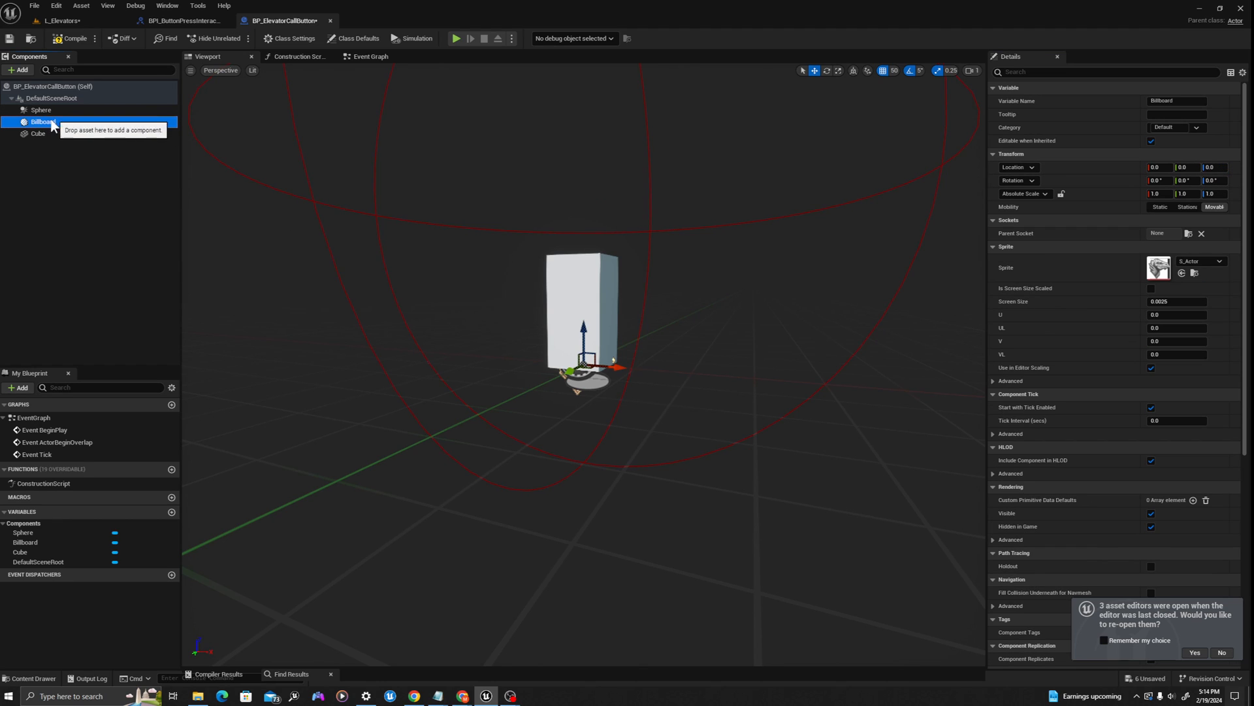
pyautogui.moveTo(39, 124); pyautogui.dragTo(42, 116)
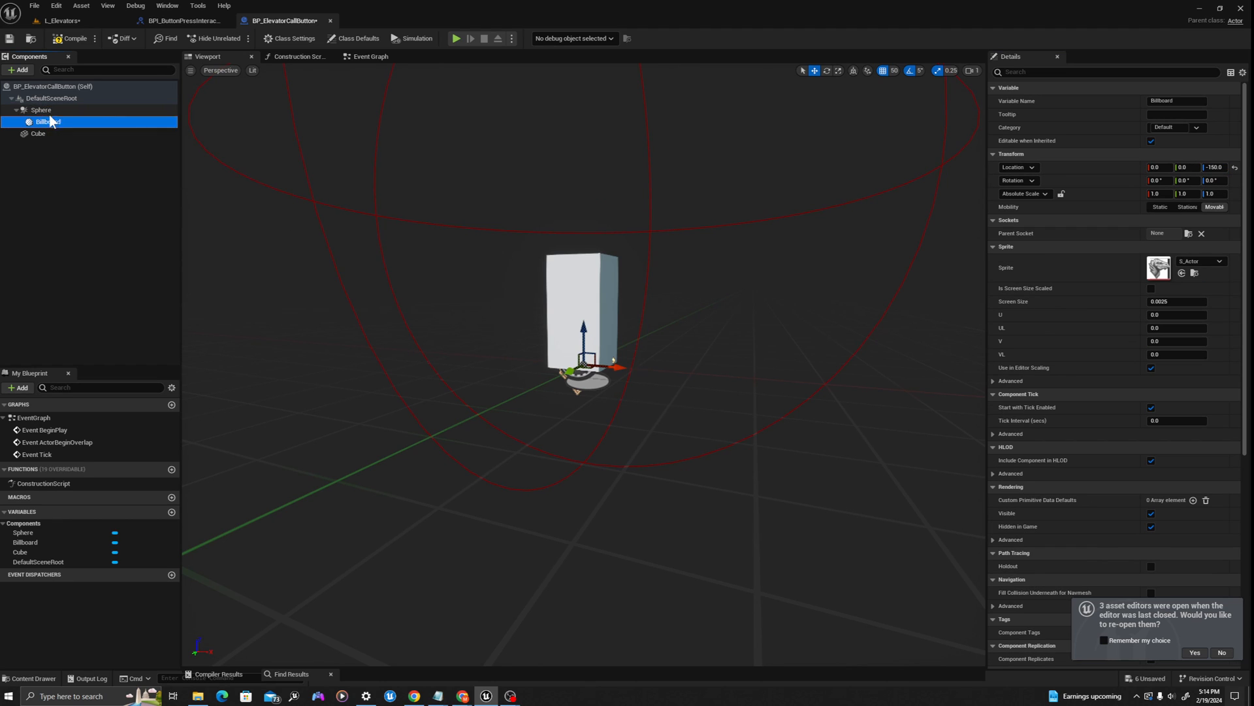
pyautogui.click(1235, 169)
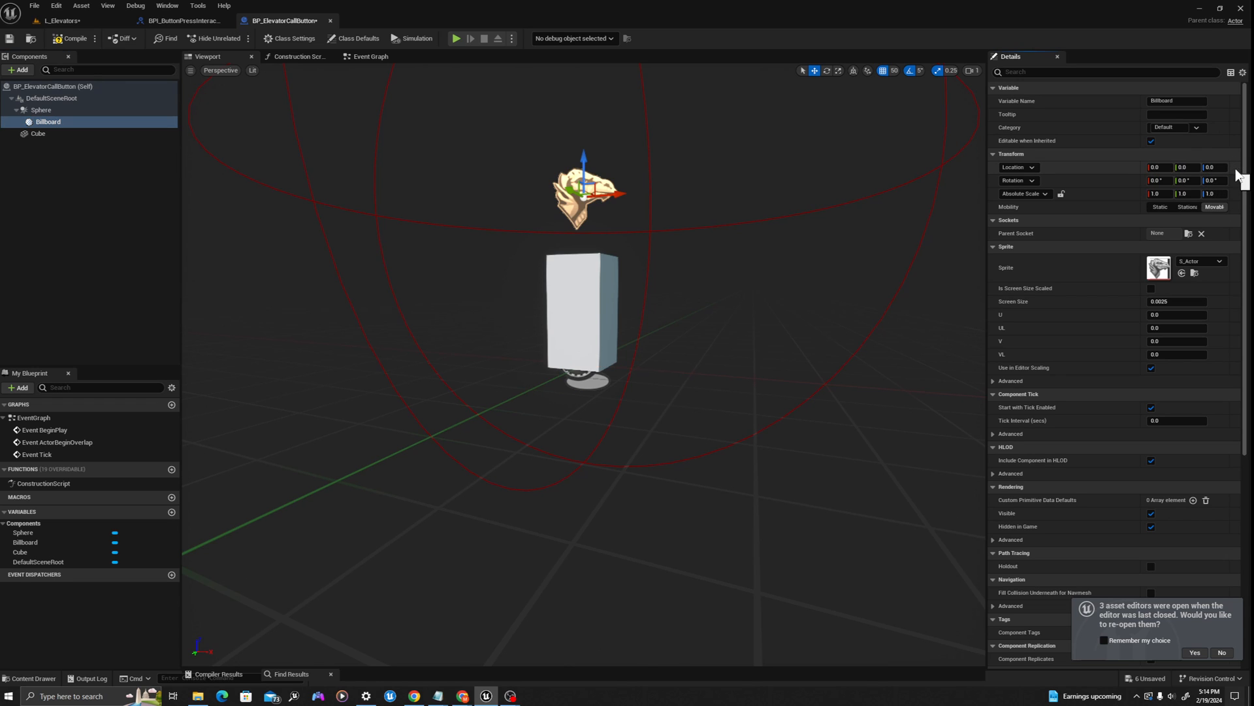
# Change the Billboard's sprite to the MAT_Groups_Anim texture.
pyautogui.press('f')
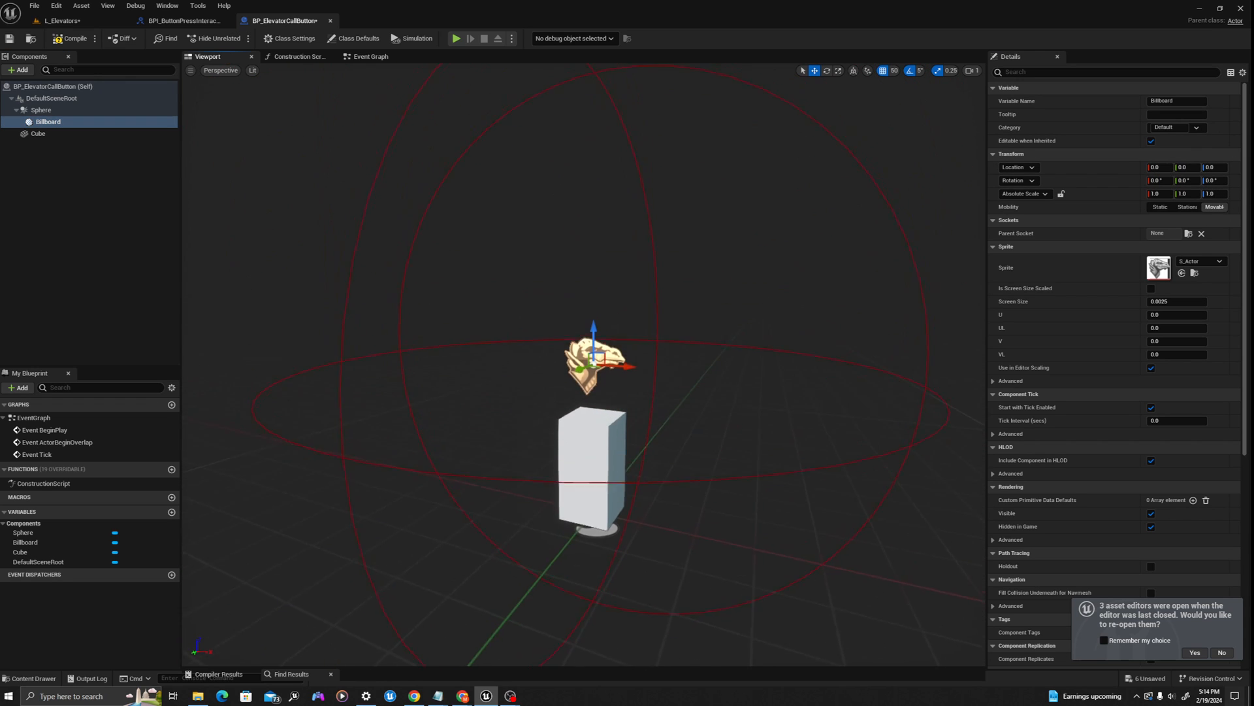
pyautogui.moveTo(587, 235); pyautogui.dragTo(580, 258, button='right')
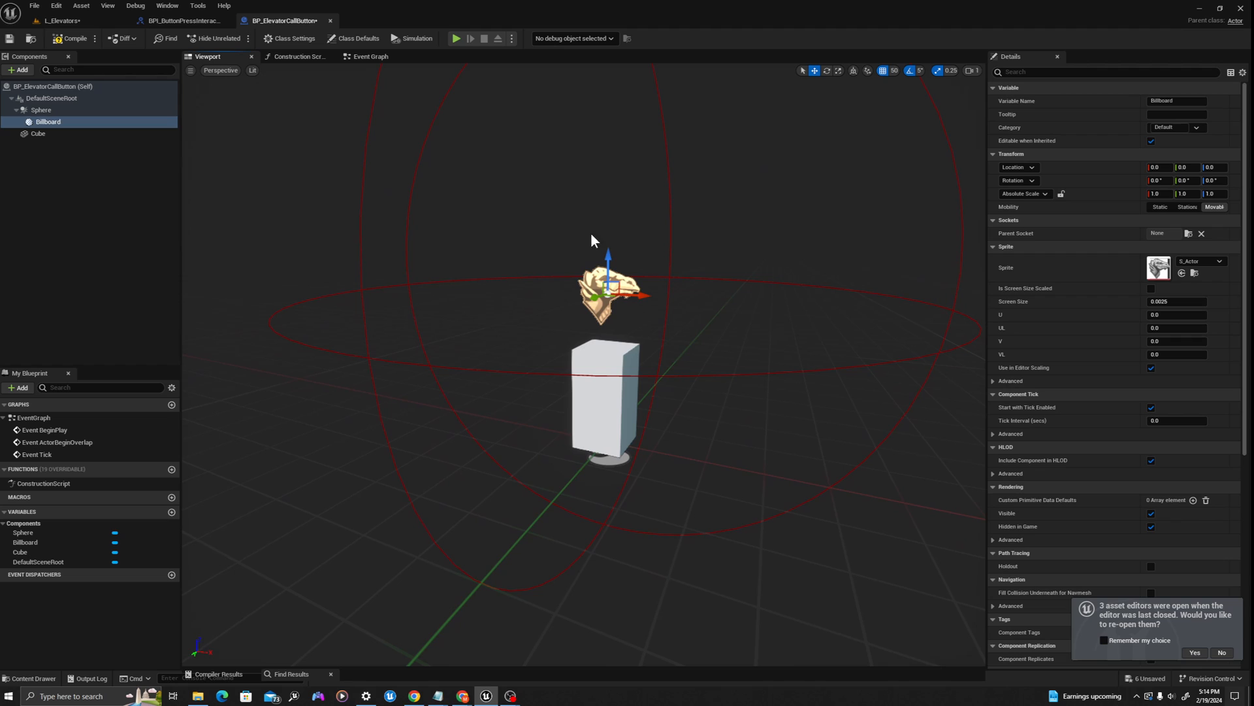
pyautogui.click(1198, 261)
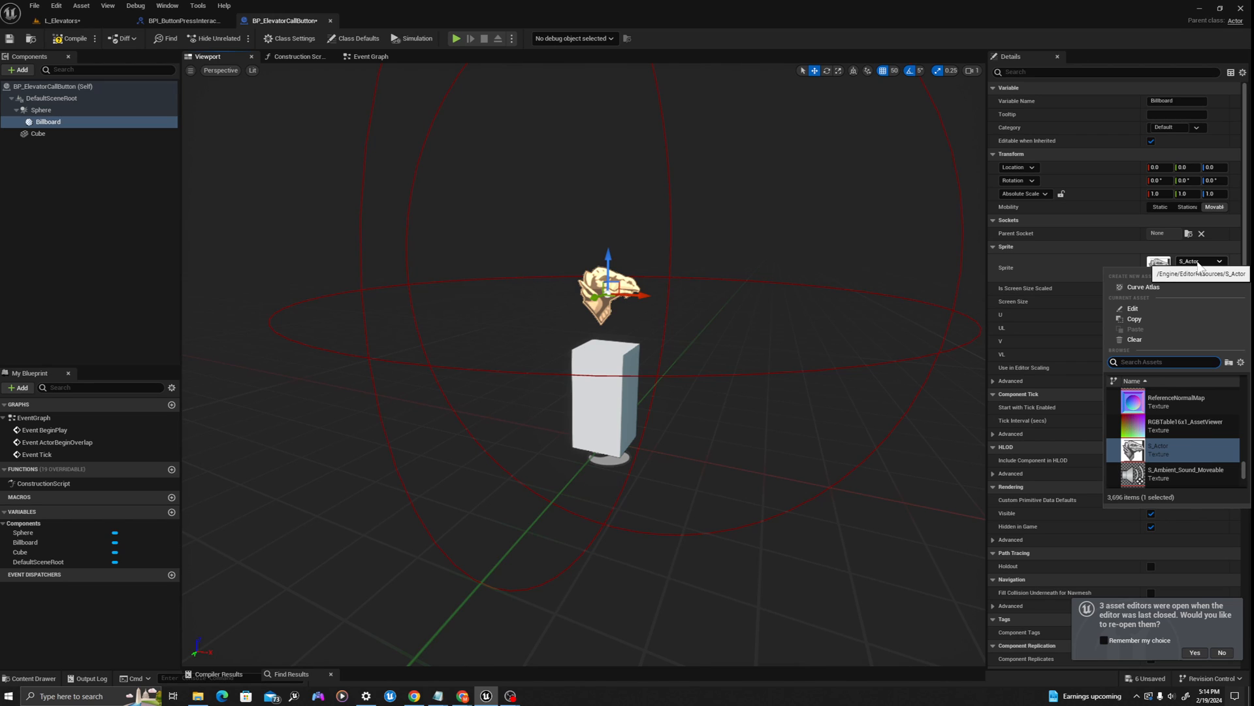
pyautogui.write('mat_groups_anim')
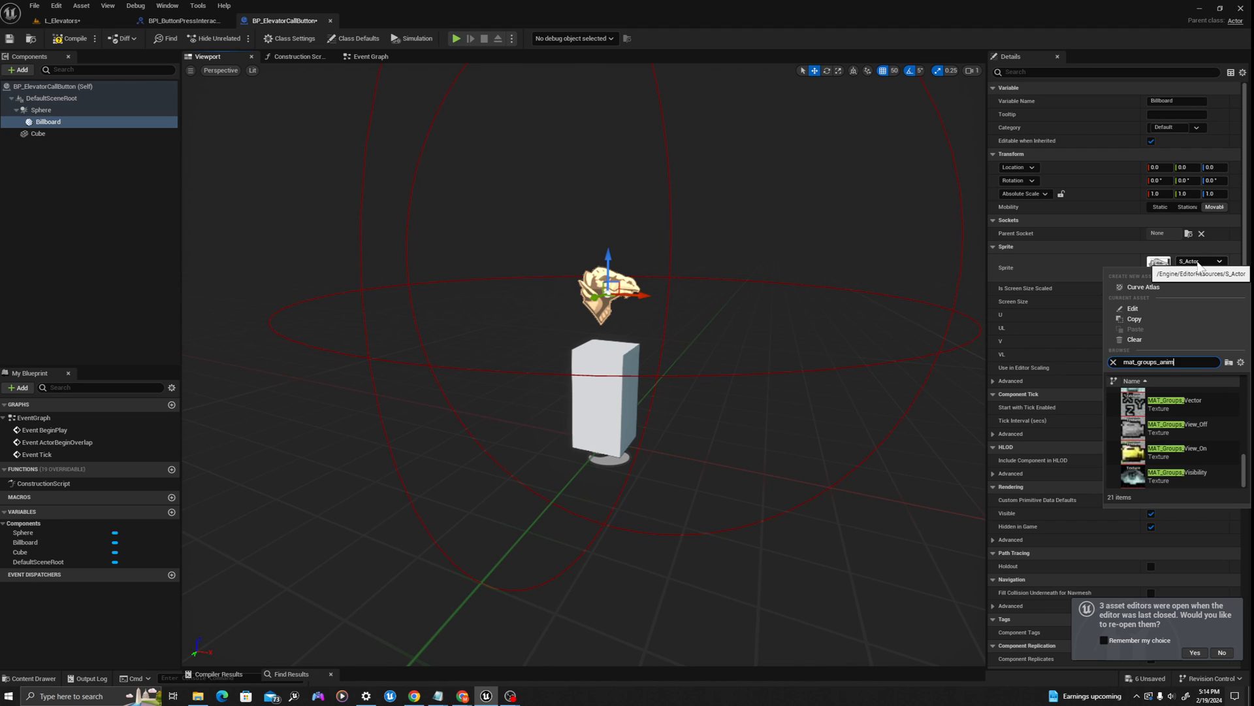
pyautogui.click(1170, 393)
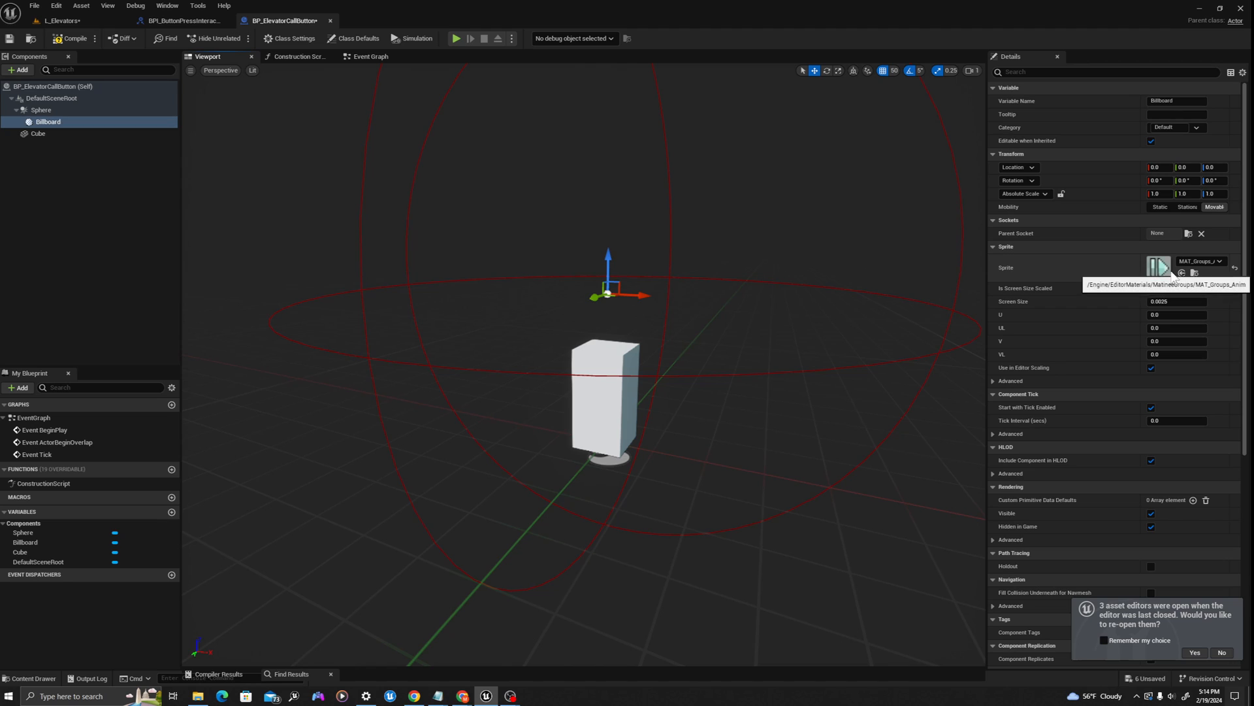
# Set the Billboard's absolute scale to 5 in X, Y and Z.
pyautogui.click(1160, 194)
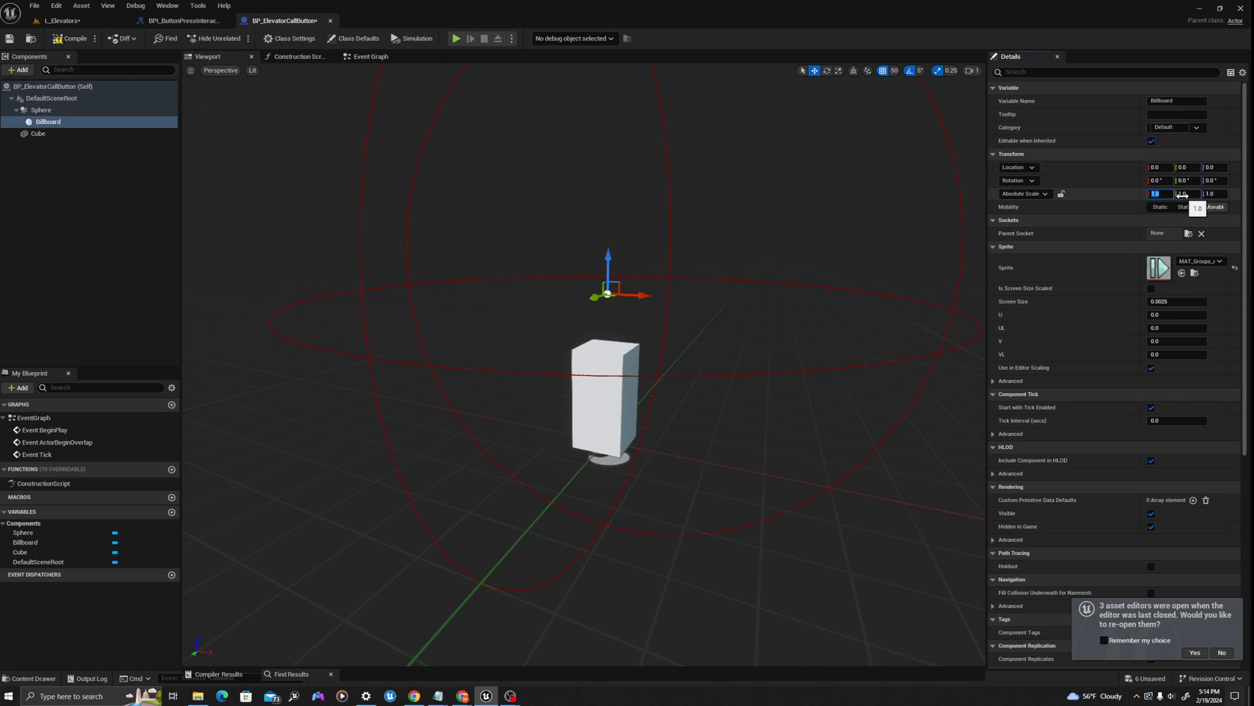
pyautogui.write('5')
pyautogui.click(1182, 195)
pyautogui.write('5')
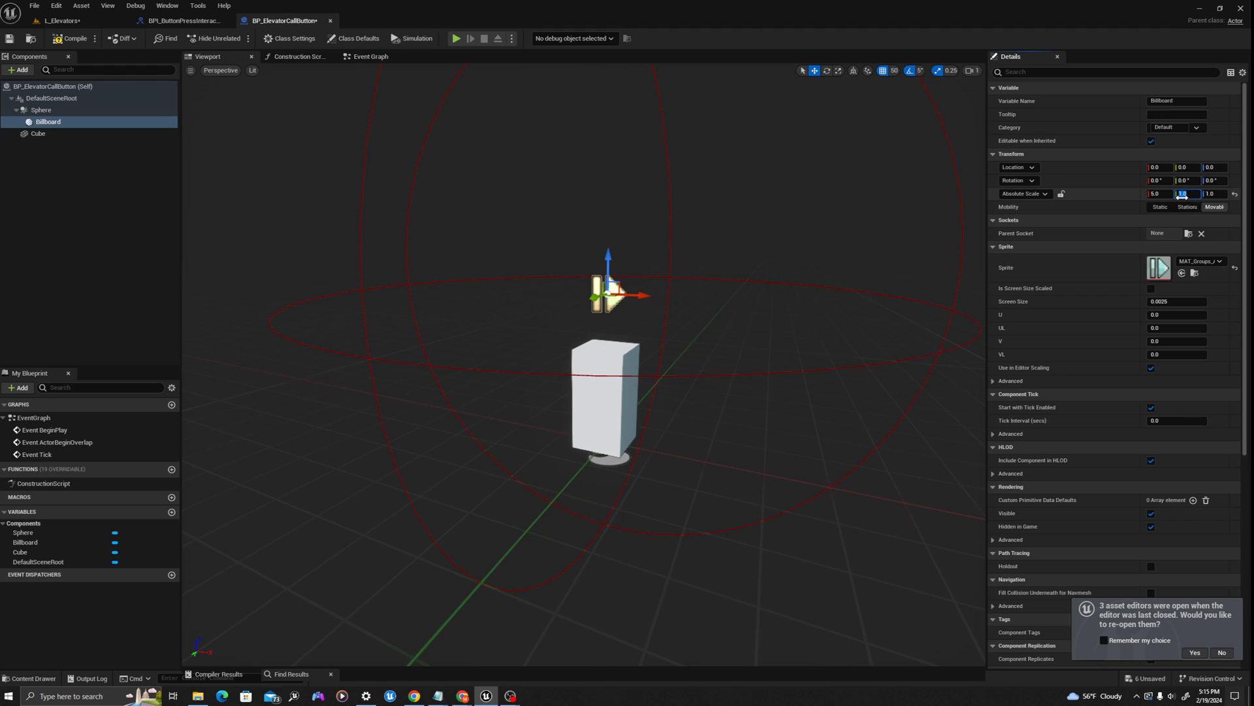
pyautogui.click(1210, 194)
pyautogui.write('5')
pyautogui.press('Return')
pyautogui.moveTo(678, 320); pyautogui.dragTo(699, 311, button='right')
pyautogui.scroll(4, 643, 294)
pyautogui.moveTo(594, 301); pyautogui.dragTo(630, 277, button='middle')
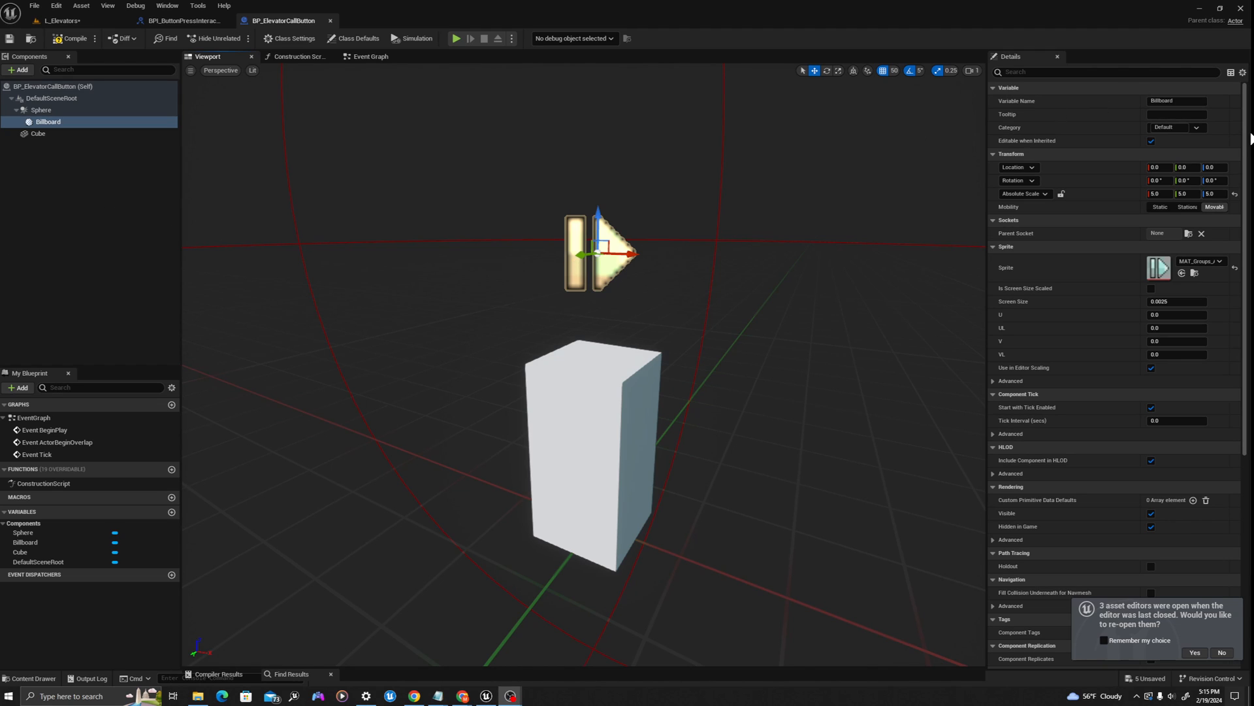
# Turn off Hidden in Game for the Billboard and compile the Blueprint.
pyautogui.click(1066, 71)
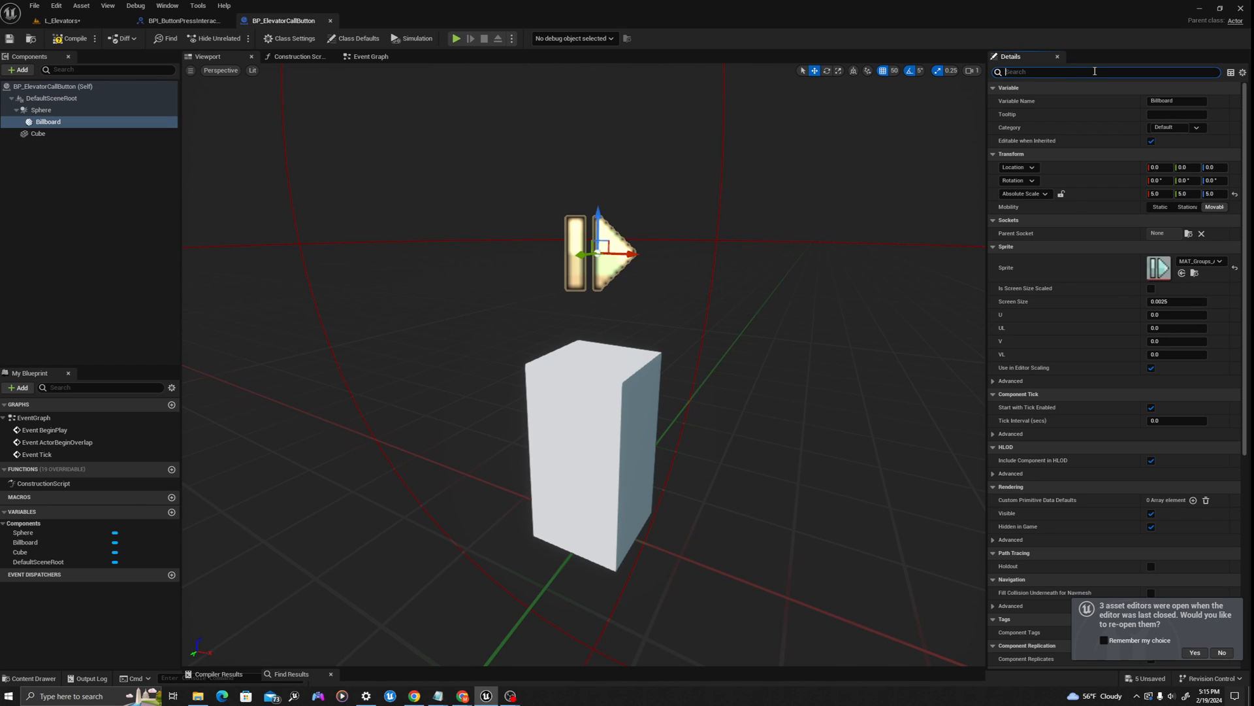
pyautogui.write('hidd')
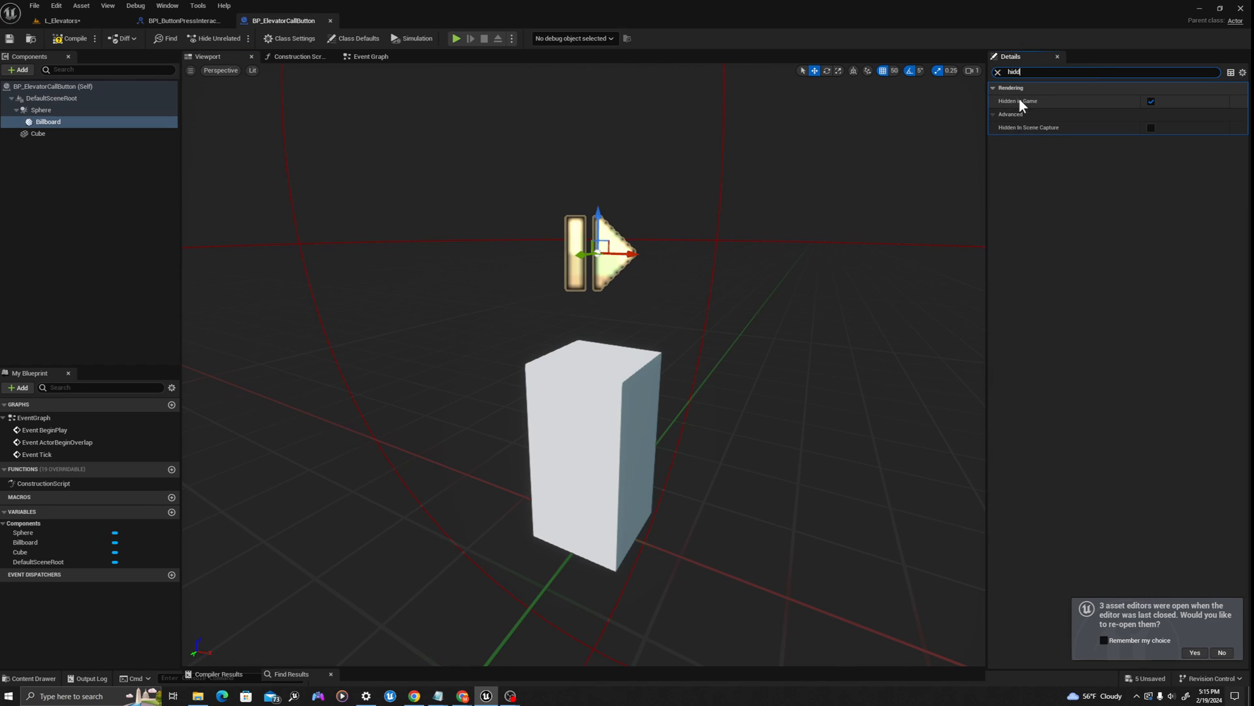
pyautogui.click(1151, 102)
pyautogui.click(67, 41)
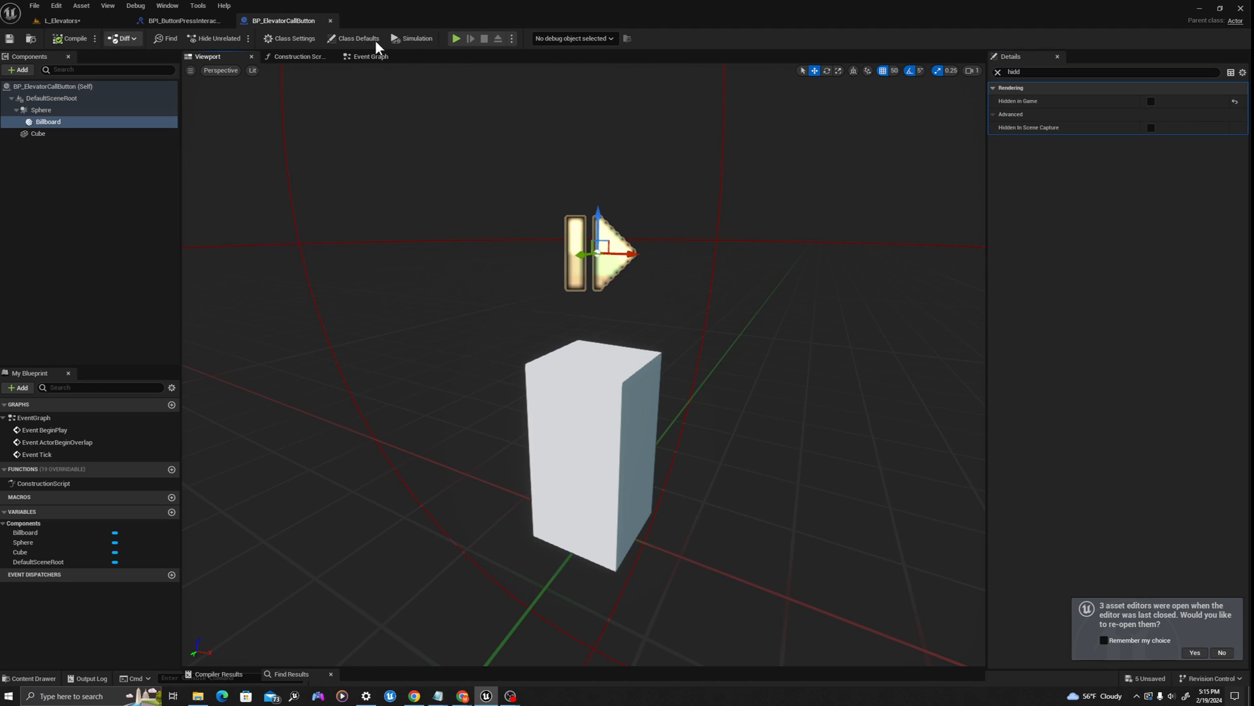
# Delete the disabled Event ActorBeginOverlap and Event Tick nodes from the Event Graph.
pyautogui.click(373, 56)
pyautogui.moveTo(433, 159); pyautogui.dragTo(518, 155, button='right')
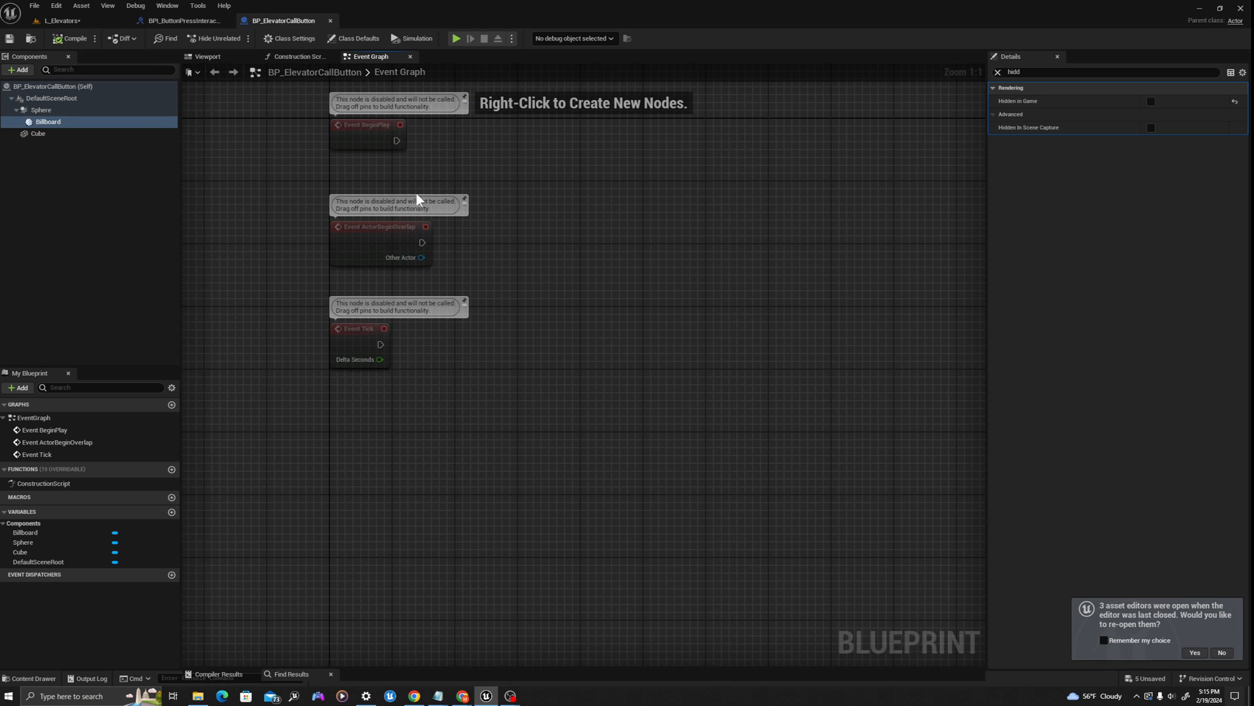
pyautogui.moveTo(418, 193); pyautogui.dragTo(280, 444)
pyautogui.press('Delete')
pyautogui.moveTo(290, 202); pyautogui.dragTo(319, 226, button='right')
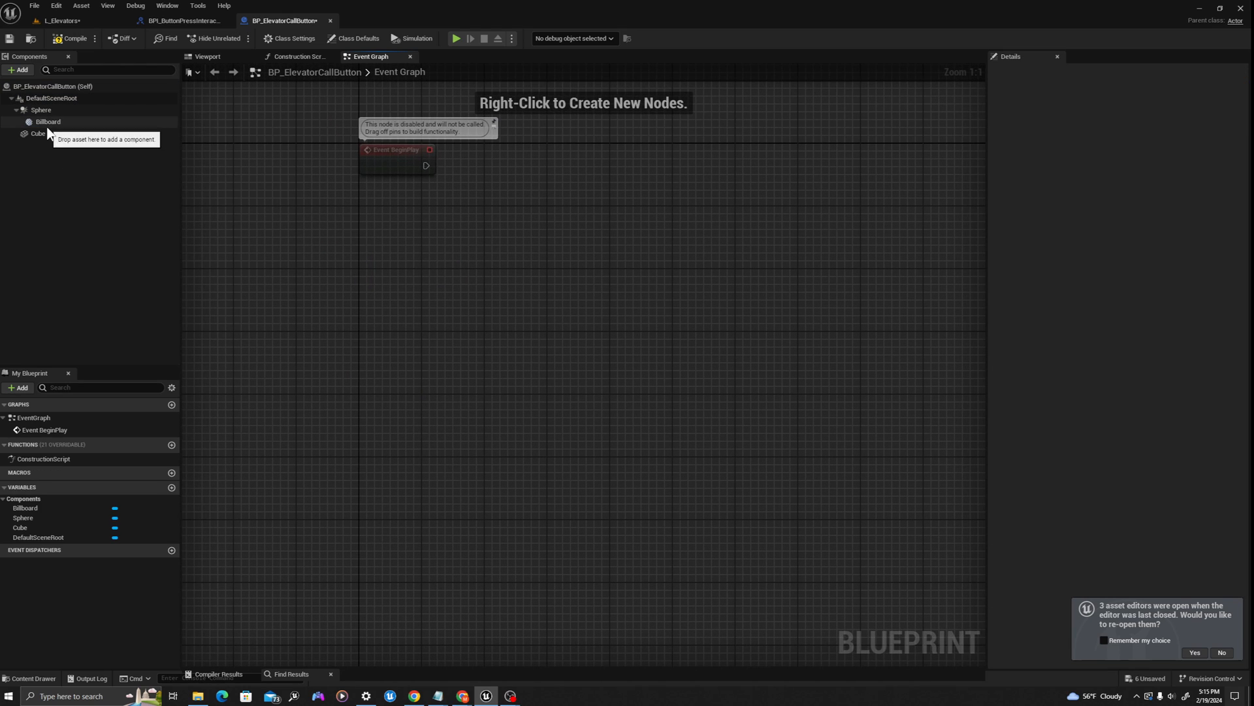
# Add a Set Visibility node targeting the Billboard with New Visibility off, run it from Event BeginPlay, and arrange the nodes neatly.
pyautogui.moveTo(72, 121); pyautogui.dragTo(487, 186)
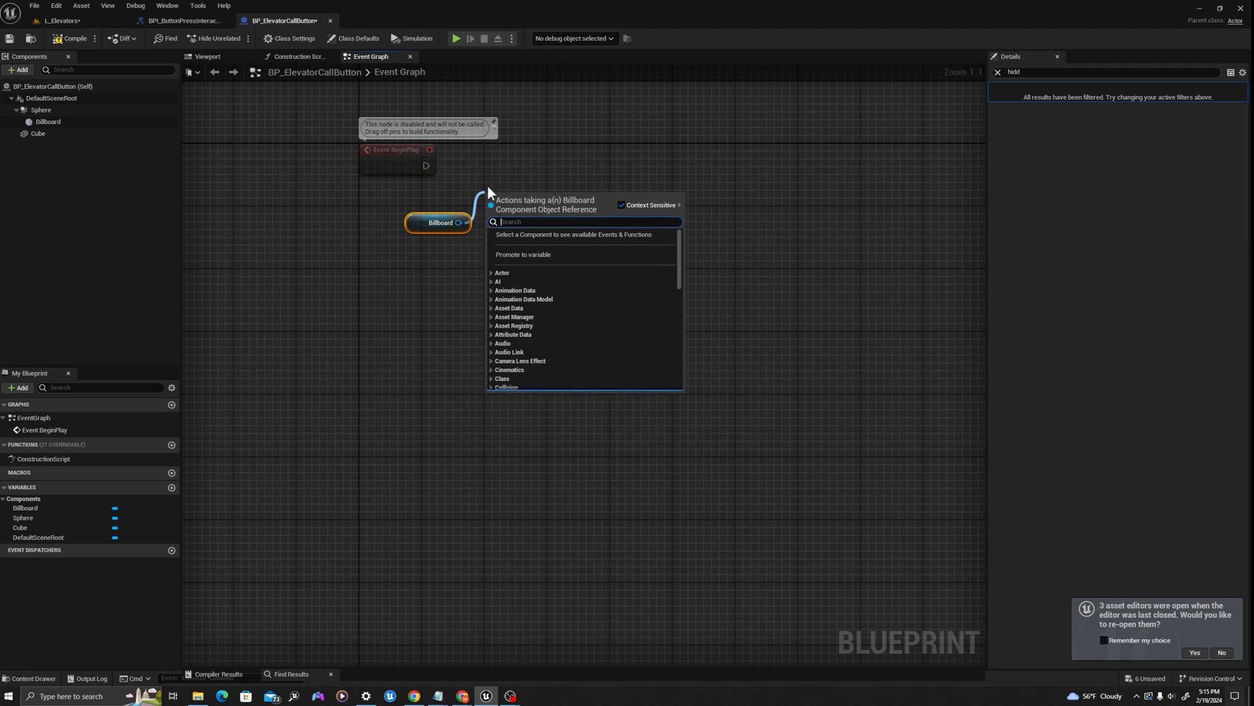
pyautogui.write('set visi')
pyautogui.press('Return')
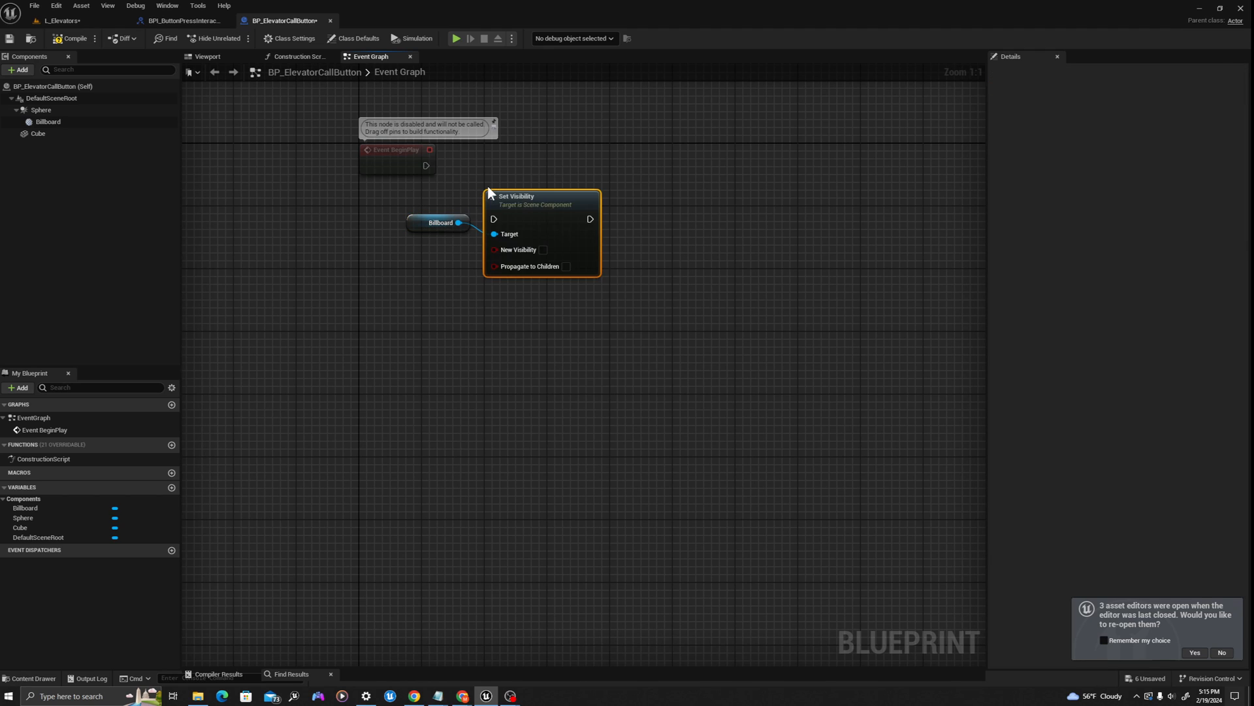
pyautogui.moveTo(426, 165); pyautogui.dragTo(493, 219)
pyautogui.moveTo(553, 221); pyautogui.dragTo(655, 174)
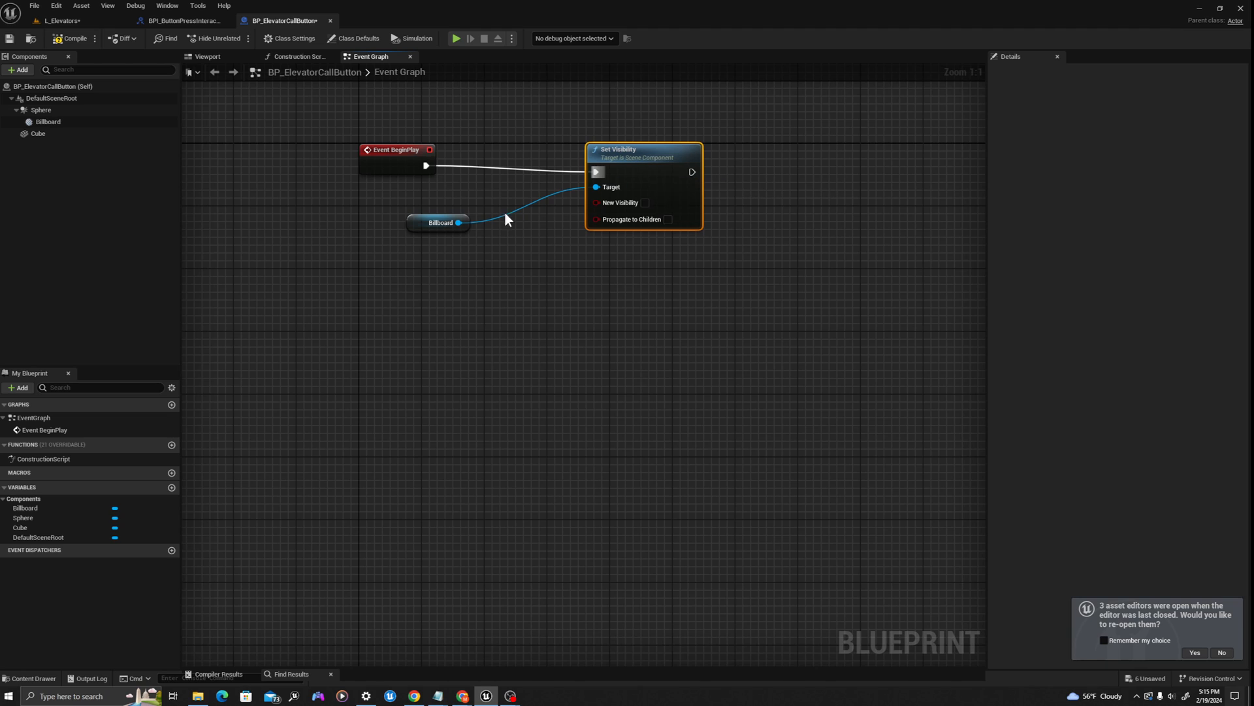
pyautogui.moveTo(423, 229); pyautogui.dragTo(516, 198)
pyautogui.moveTo(660, 167); pyautogui.dragTo(675, 158)
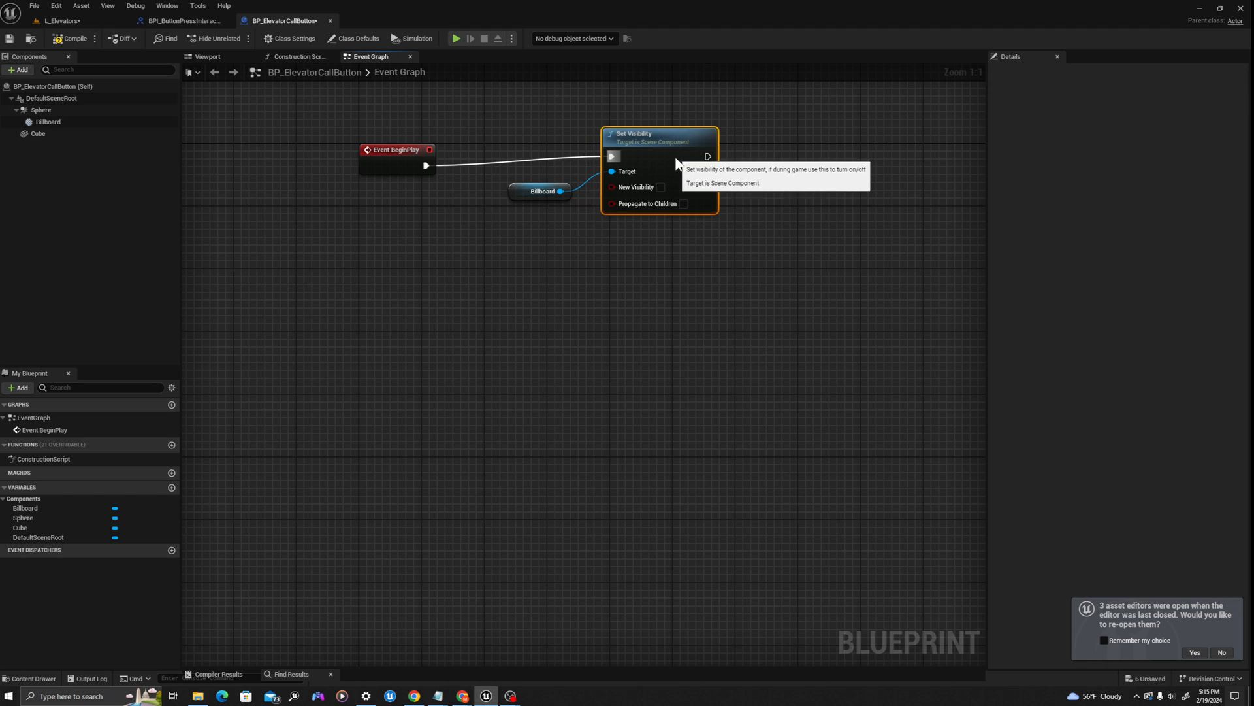
pyautogui.click(790, 165)
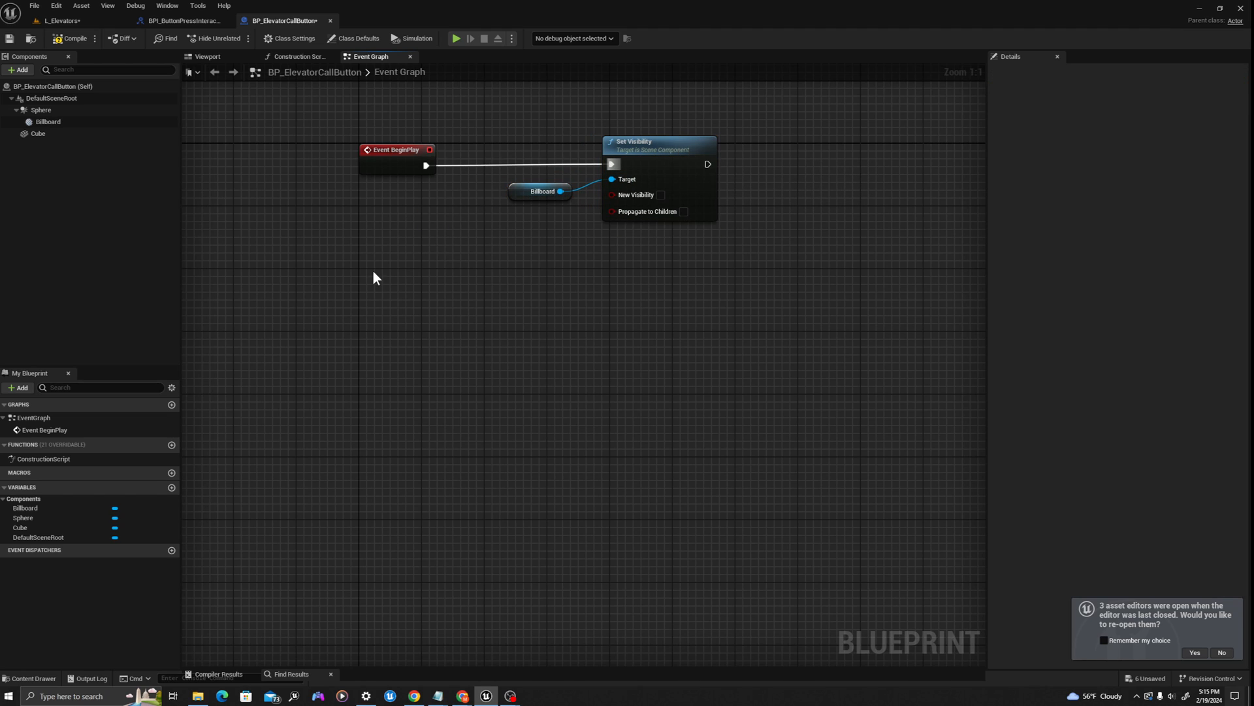
# Add an On Component Begin Overlap event for the Sphere collision and keep the Sphere selected.
pyautogui.click(50, 111)
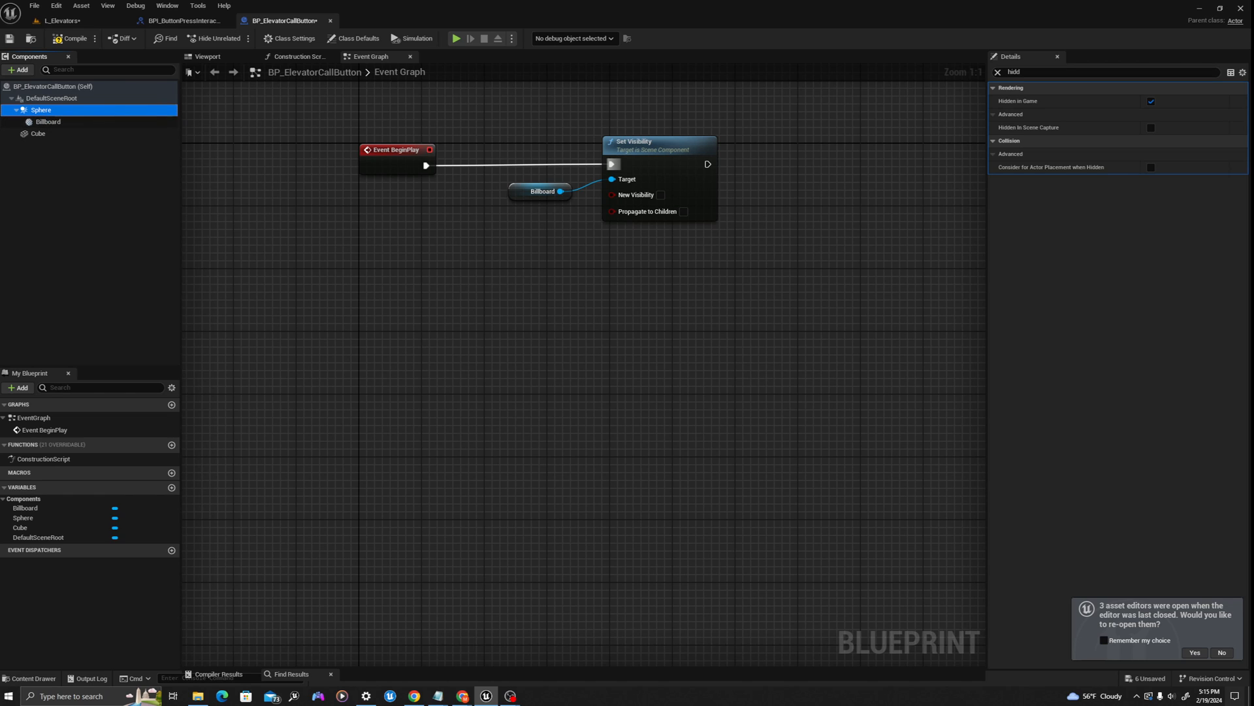
pyautogui.rightClick(42, 111)
pyautogui.moveTo(56, 133)
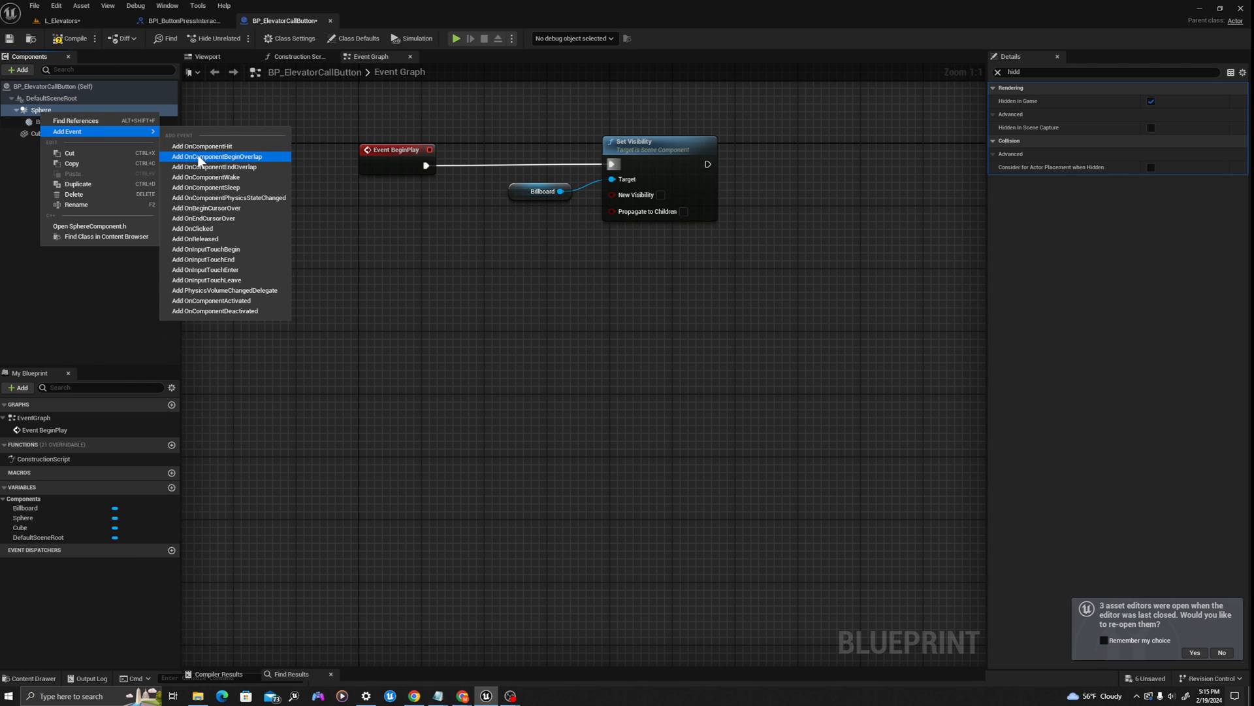
pyautogui.click(198, 156)
pyautogui.click(40, 110)
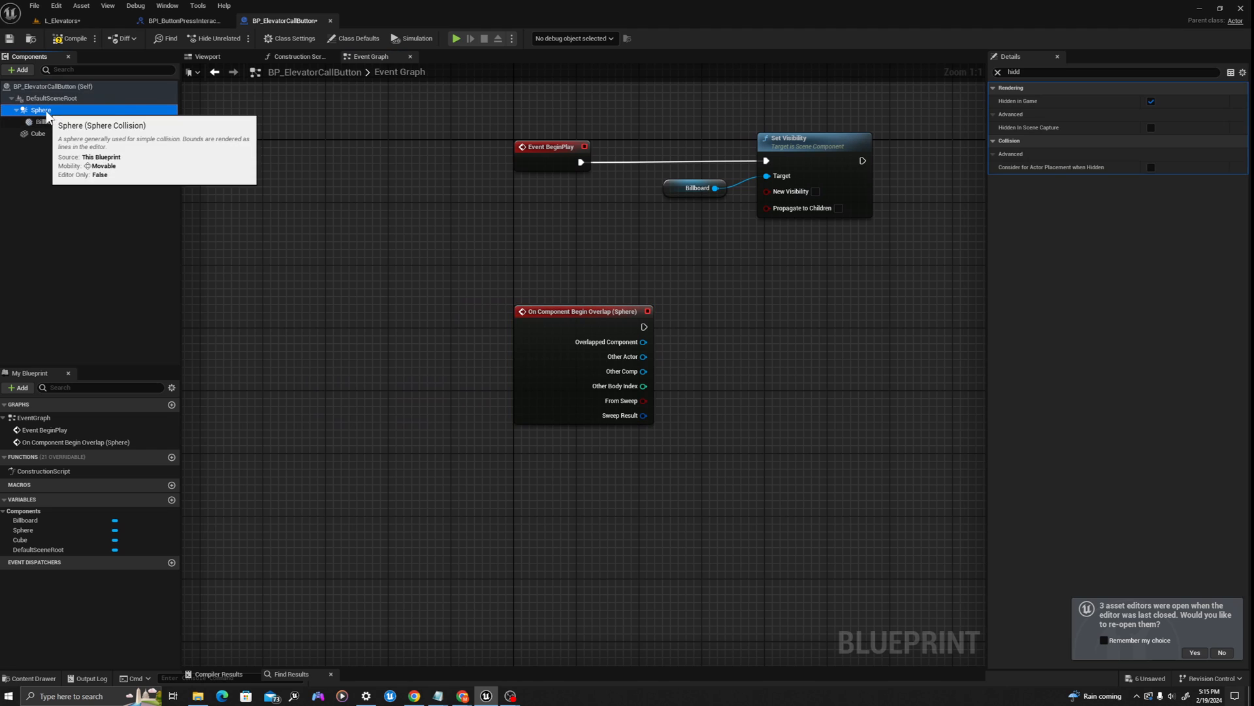
# Add an On Component End Overlap event for the Sphere collision to the Event Graph.
pyautogui.rightClick(41, 110)
pyautogui.moveTo(91, 130)
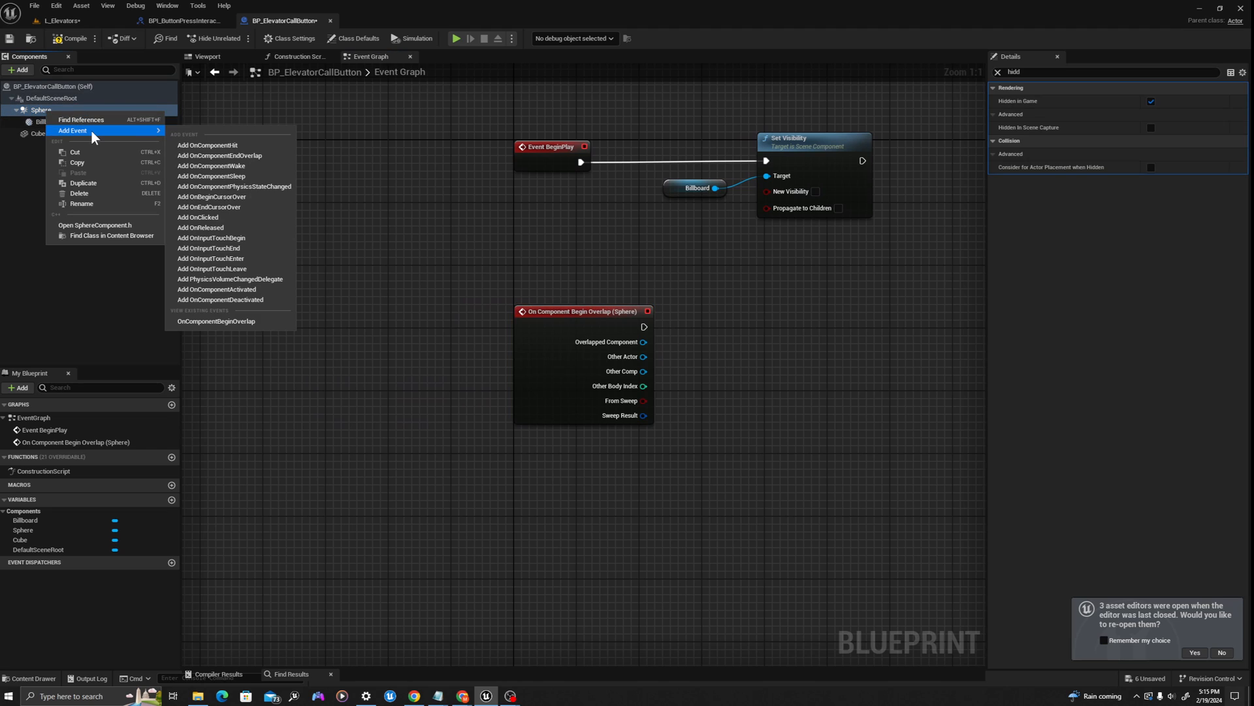
pyautogui.click(203, 157)
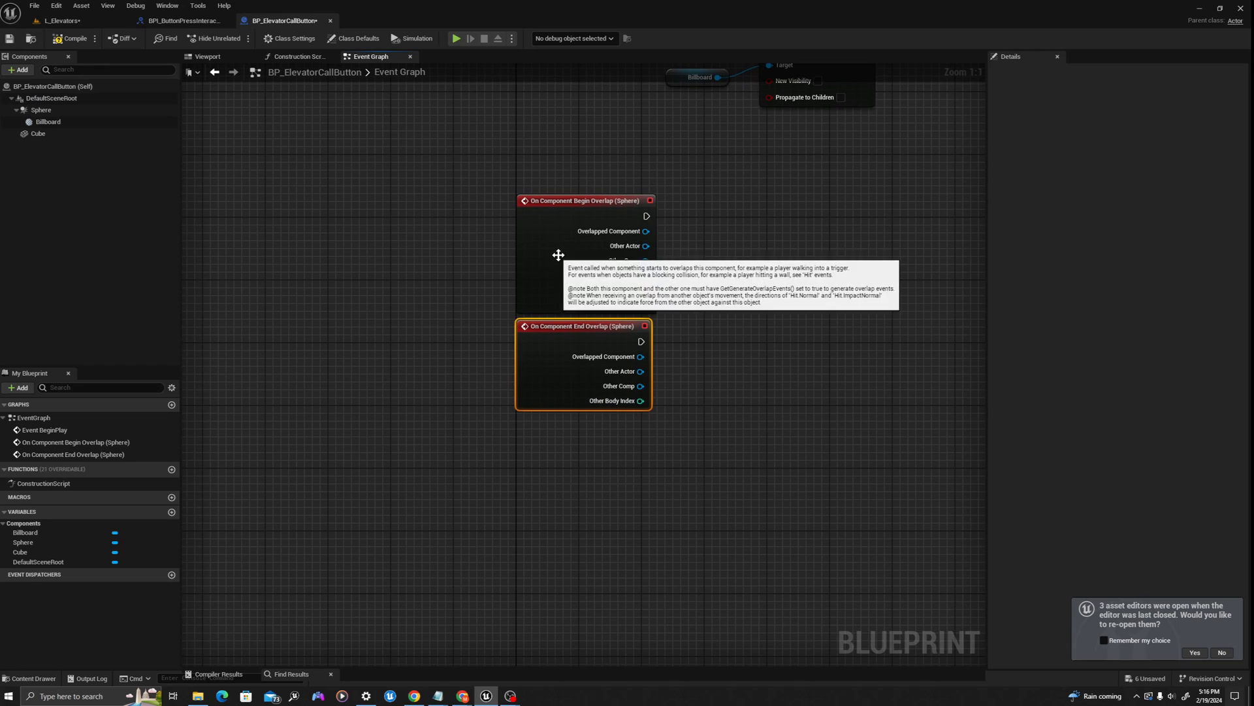
# Add a Cast To Character node fed by the Other Actor of the Sphere's On Component Begin Overlap event.
pyautogui.moveTo(625, 246); pyautogui.dragTo(529, 279, button='right')
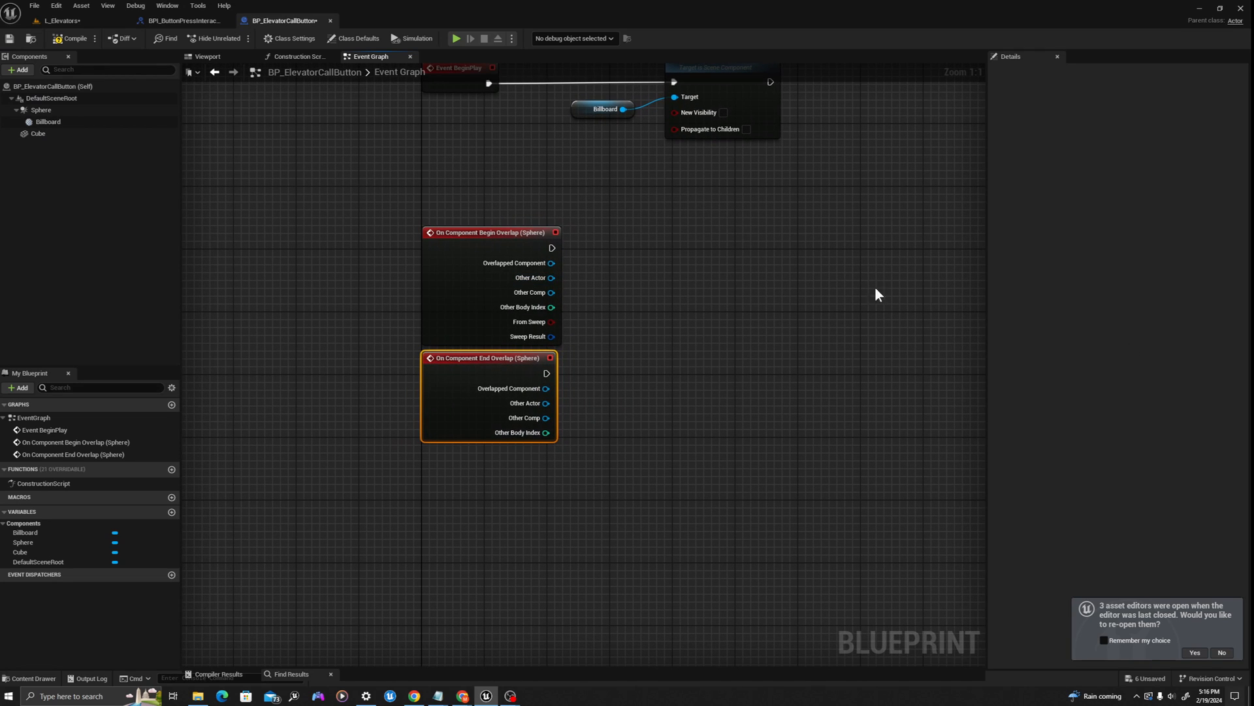
pyautogui.moveTo(551, 278); pyautogui.dragTo(626, 252)
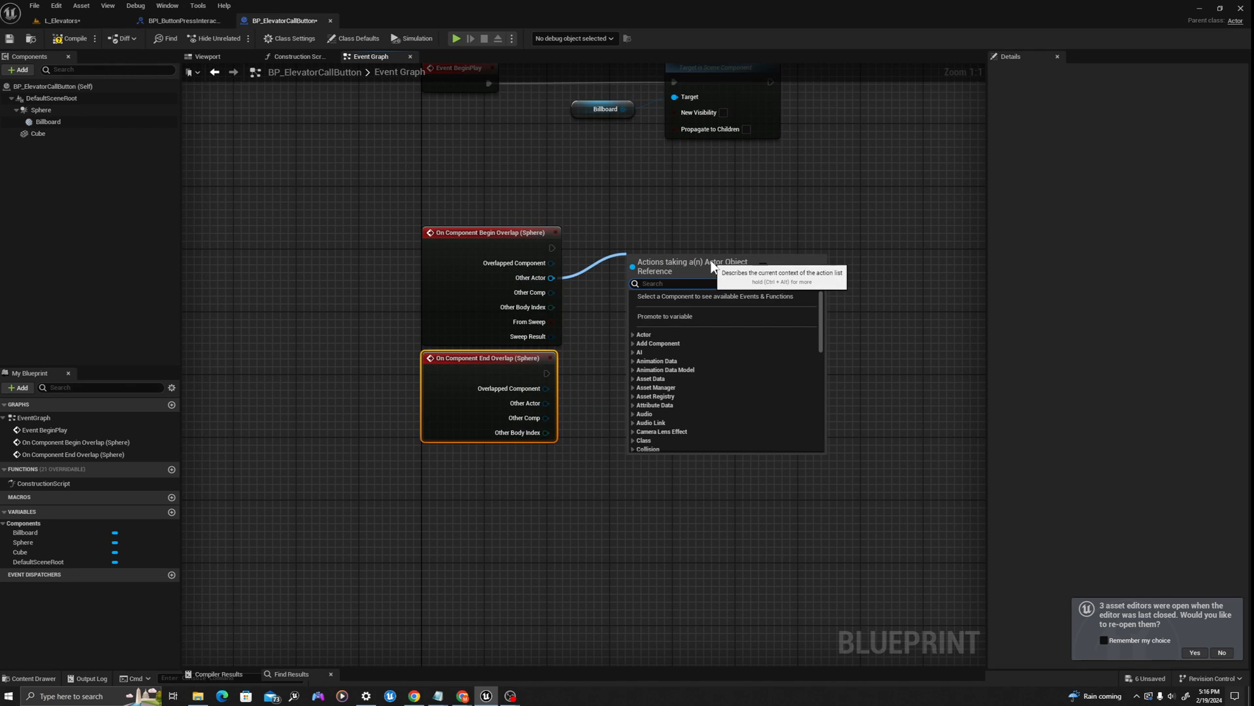
pyautogui.write('cast to chara')
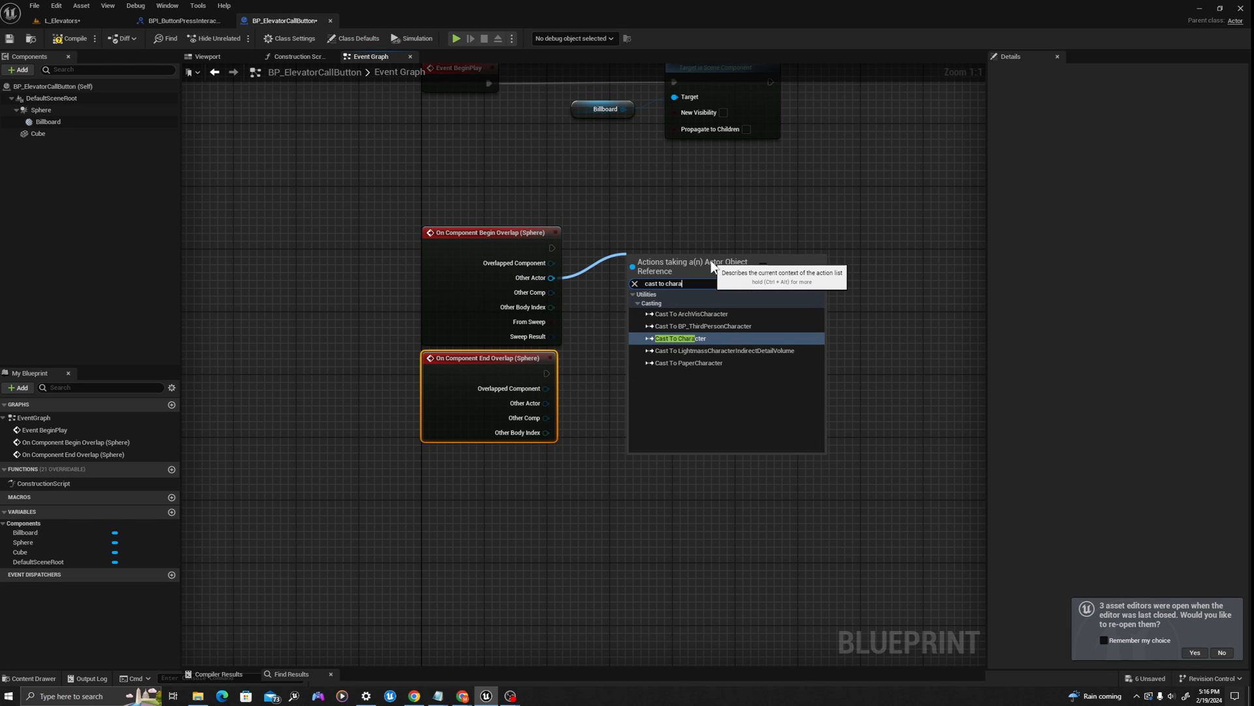
pyautogui.press('Return')
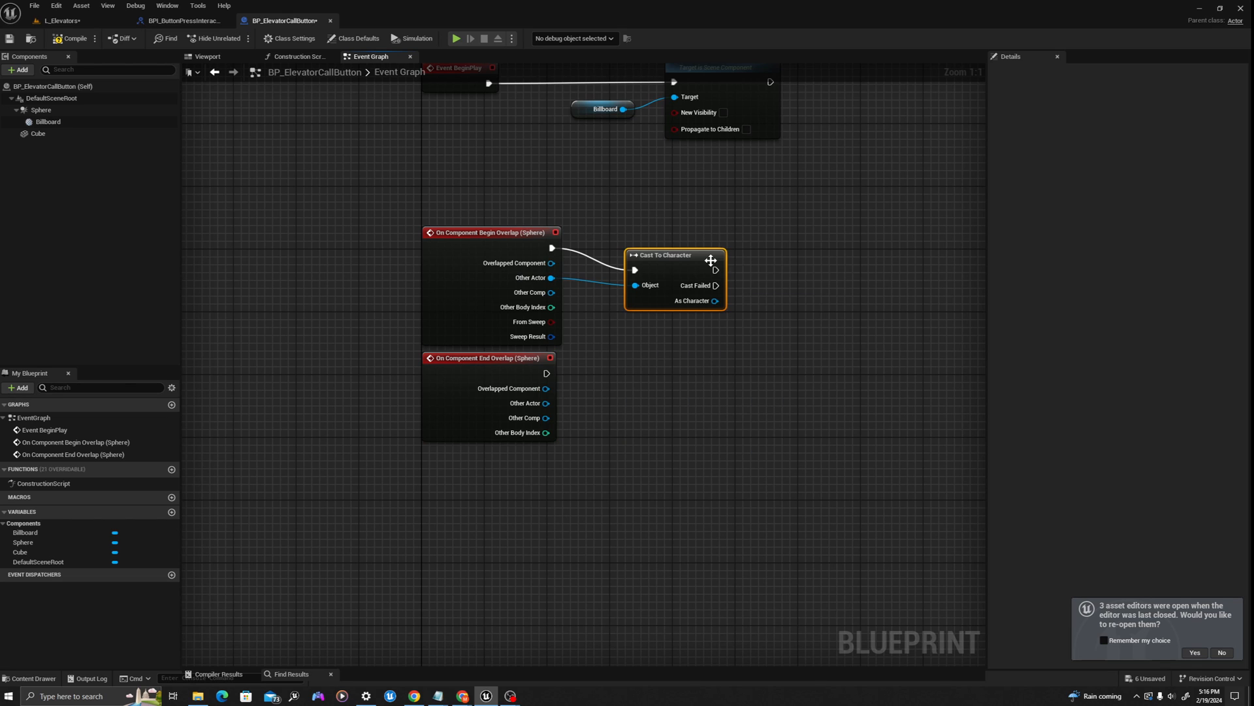
# Add a Set Visibility node targeting the Billboard, run it after the successful Cast To Character, and line up the nodes.
pyautogui.moveTo(770, 287); pyautogui.dragTo(588, 292, button='right')
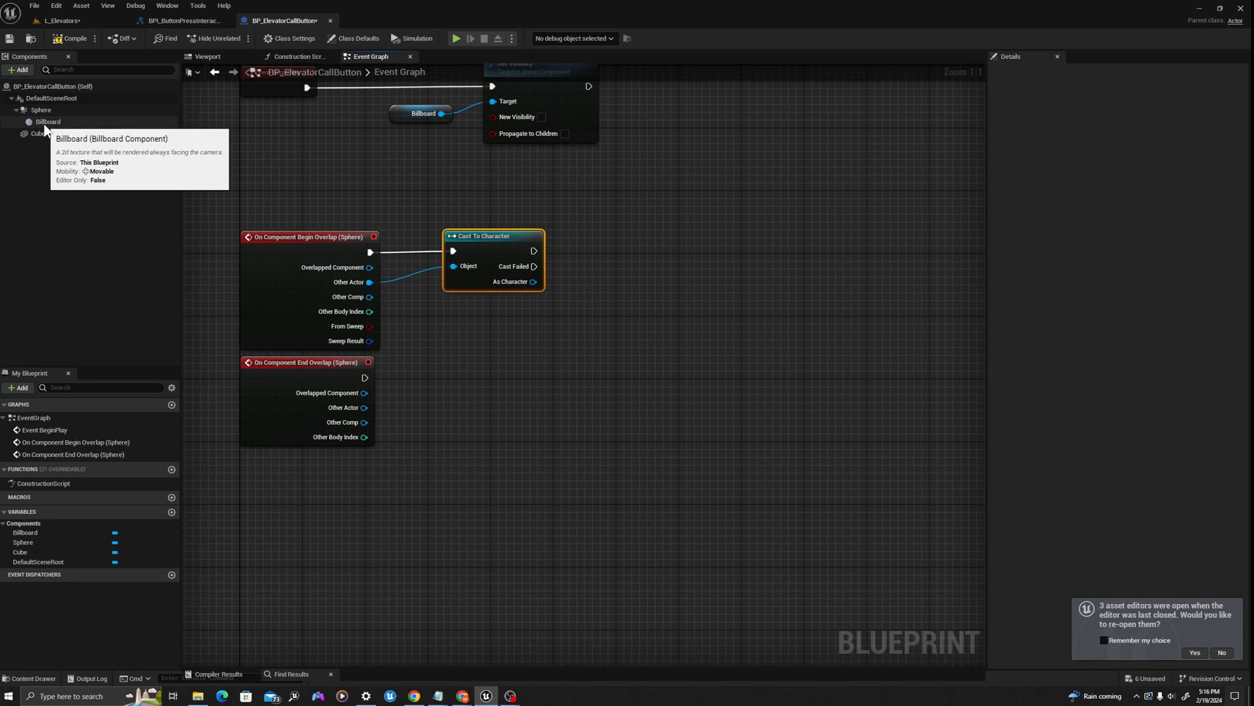
pyautogui.moveTo(45, 122); pyautogui.dragTo(681, 260)
pyautogui.write('set visi')
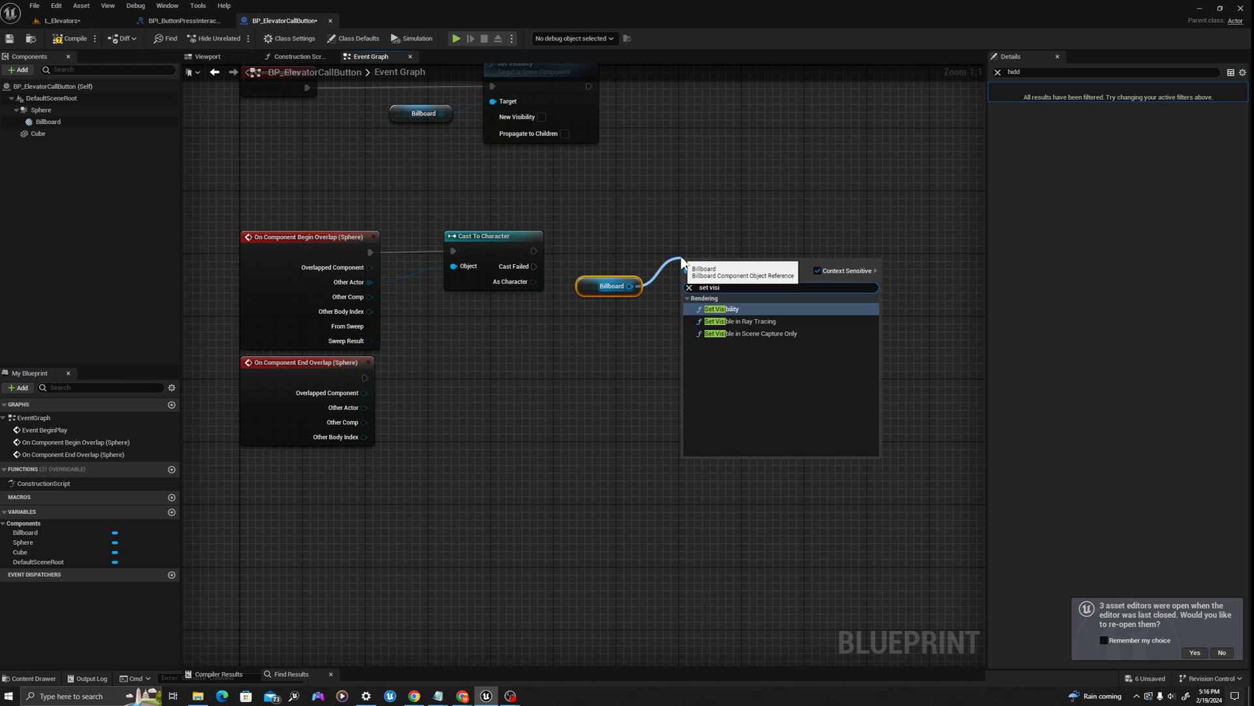
pyautogui.click(722, 309)
pyautogui.moveTo(733, 277); pyautogui.dragTo(764, 247)
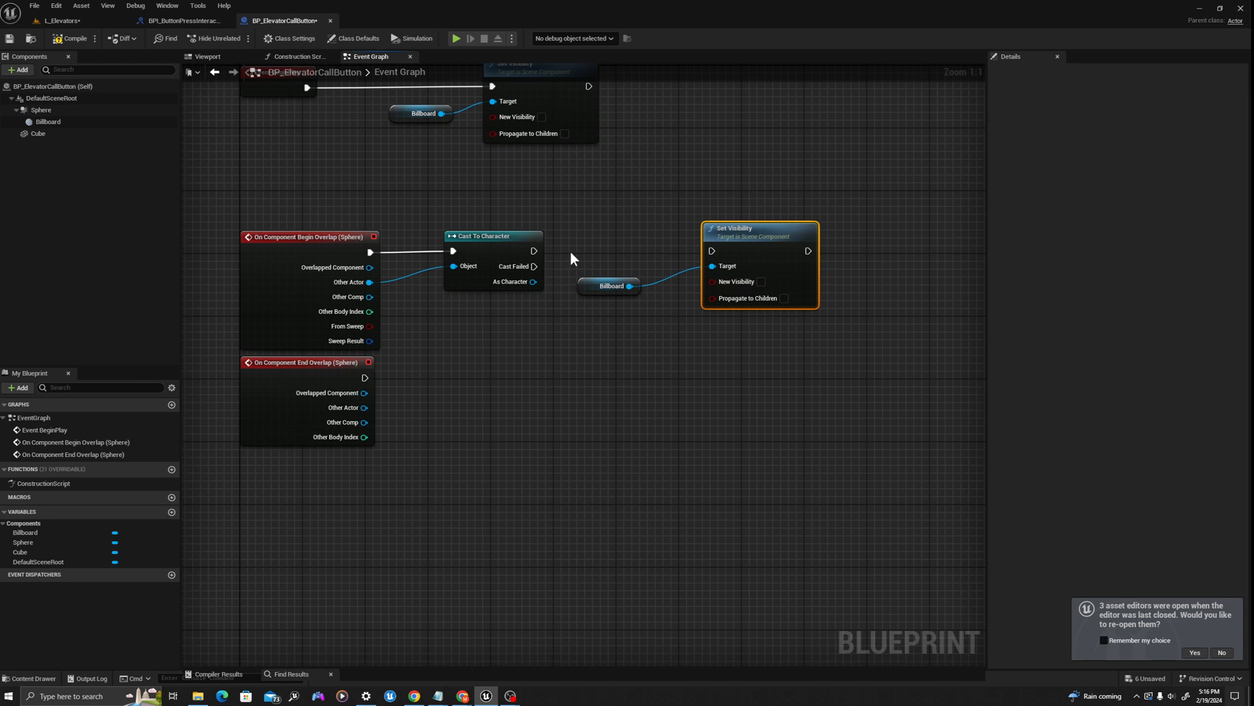
pyautogui.moveTo(534, 251); pyautogui.dragTo(717, 251)
pyautogui.moveTo(583, 291); pyautogui.dragTo(614, 292)
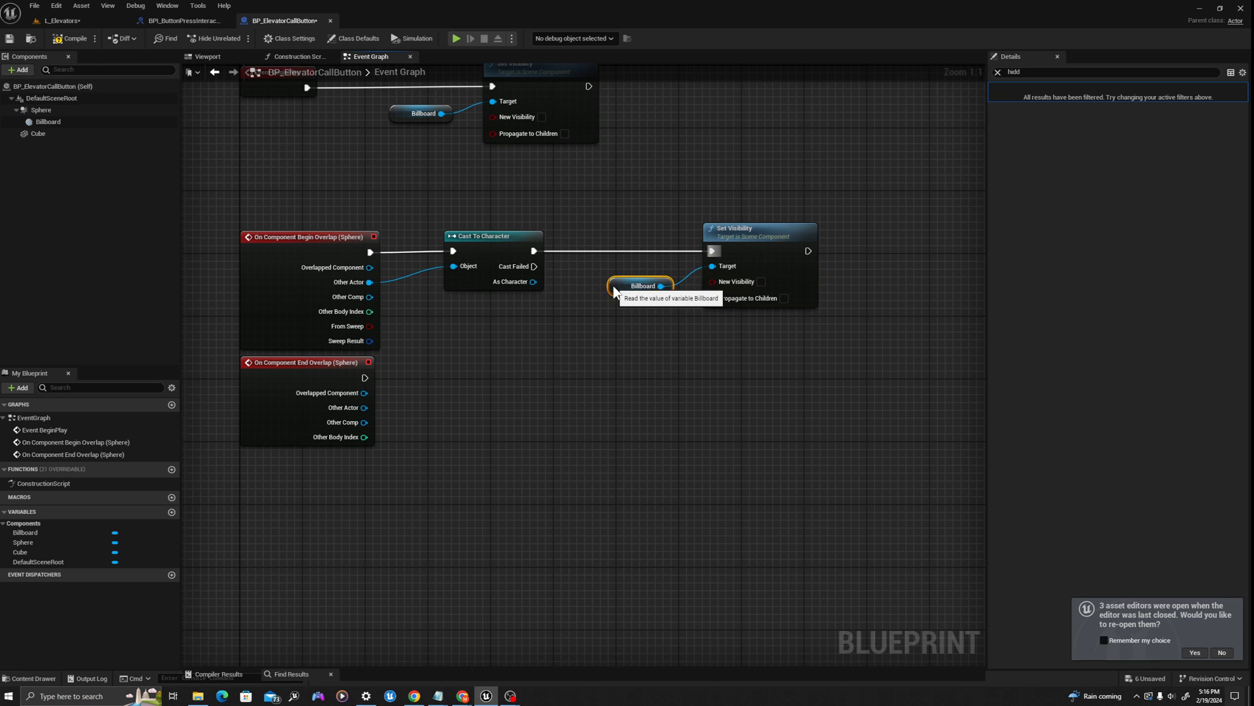
# Collapse the Cast To Character, Billboard and Set Visibility nodes into a function named TestForCharacterAndSetVisibility and align its call with the Begin Overlap event.
pyautogui.moveTo(868, 234); pyautogui.dragTo(458, 331)
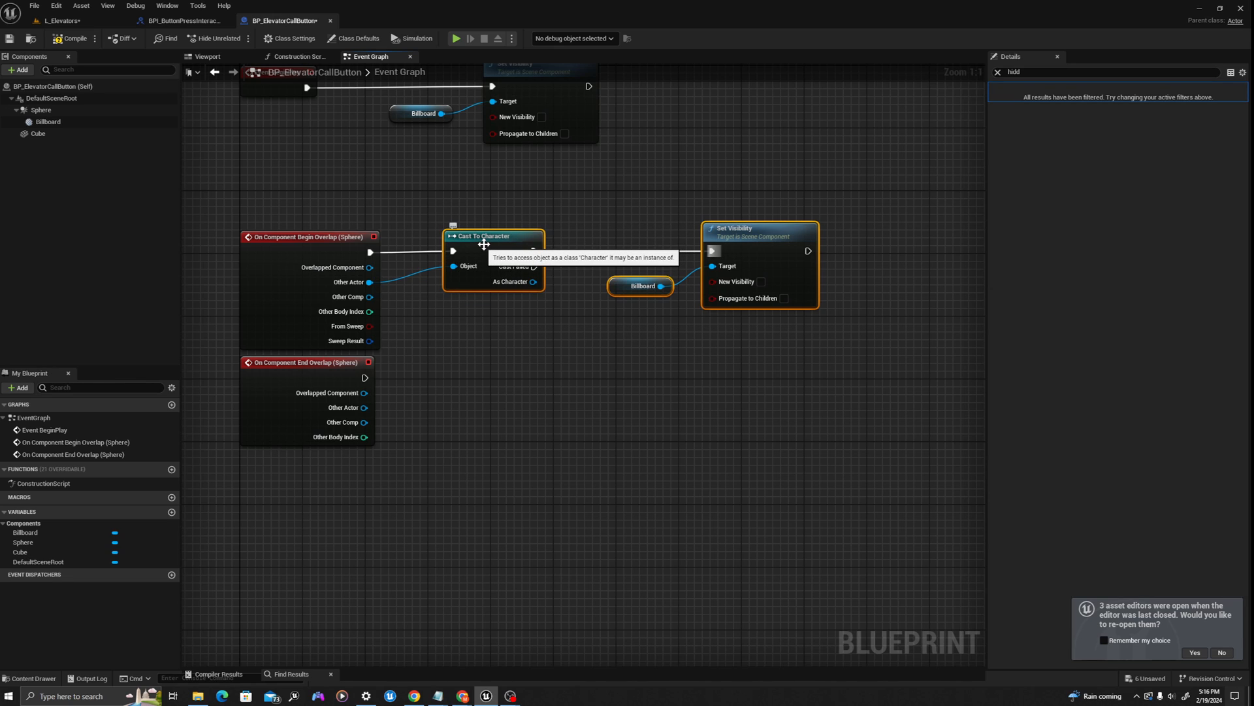
pyautogui.rightClick(487, 245)
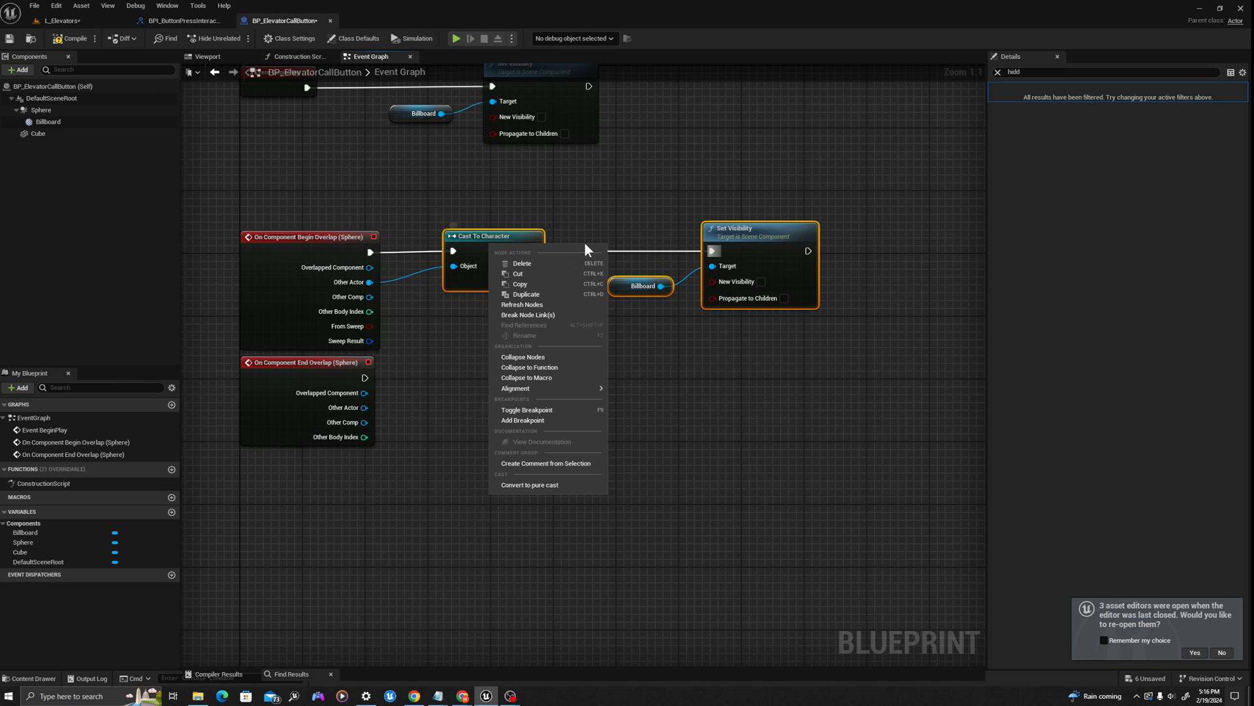
pyautogui.click(507, 367)
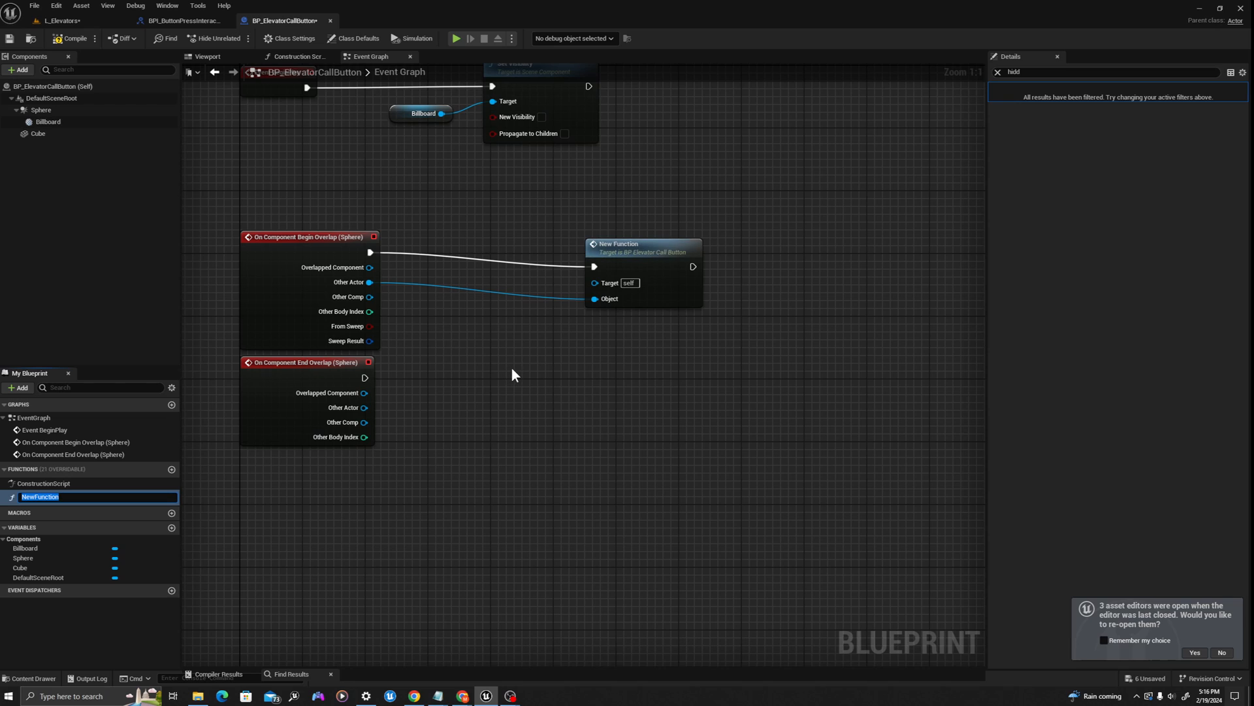
pyautogui.write('TestForCharacterAndSetVisibility')
pyautogui.press('Return')
pyautogui.moveTo(598, 290); pyautogui.dragTo(526, 274)
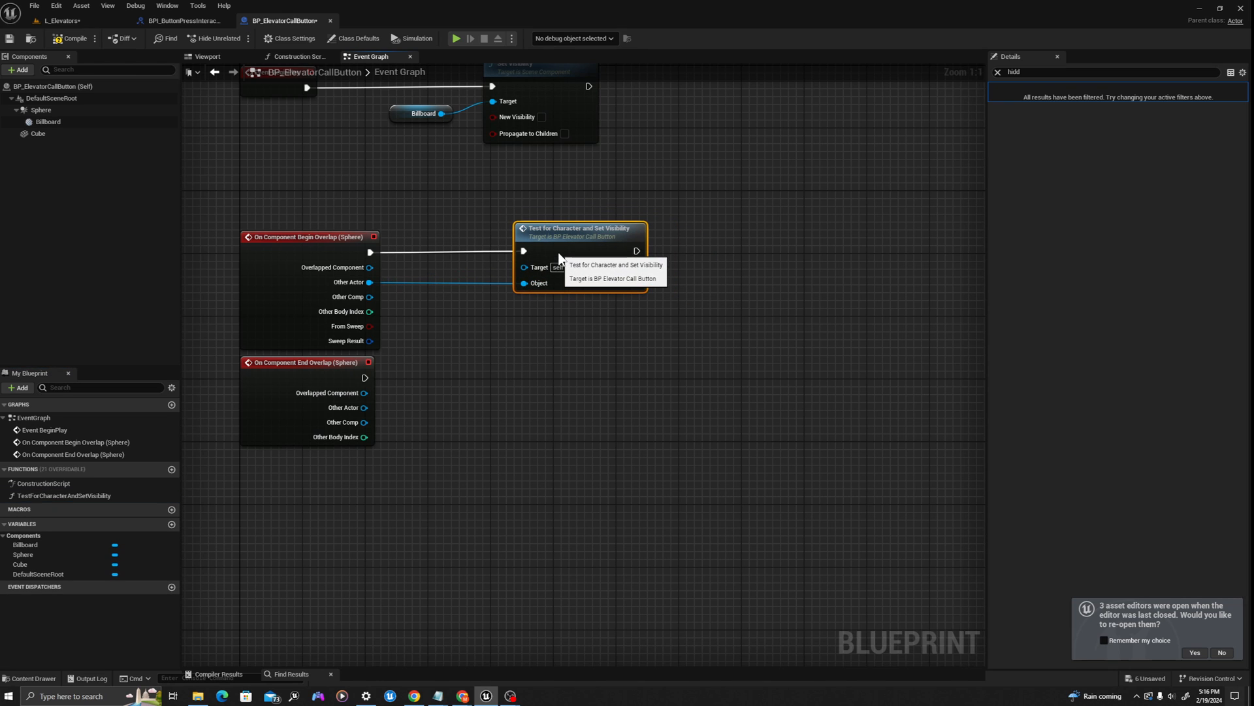
# Expose New Visibility as an input of the TestForCharacterAndSetVisibility function, tidy the nodes inside it, and compile the Blueprint.
pyautogui.doubleClick(558, 258)
pyautogui.moveTo(449, 392); pyautogui.dragTo(370, 388)
pyautogui.click(407, 426)
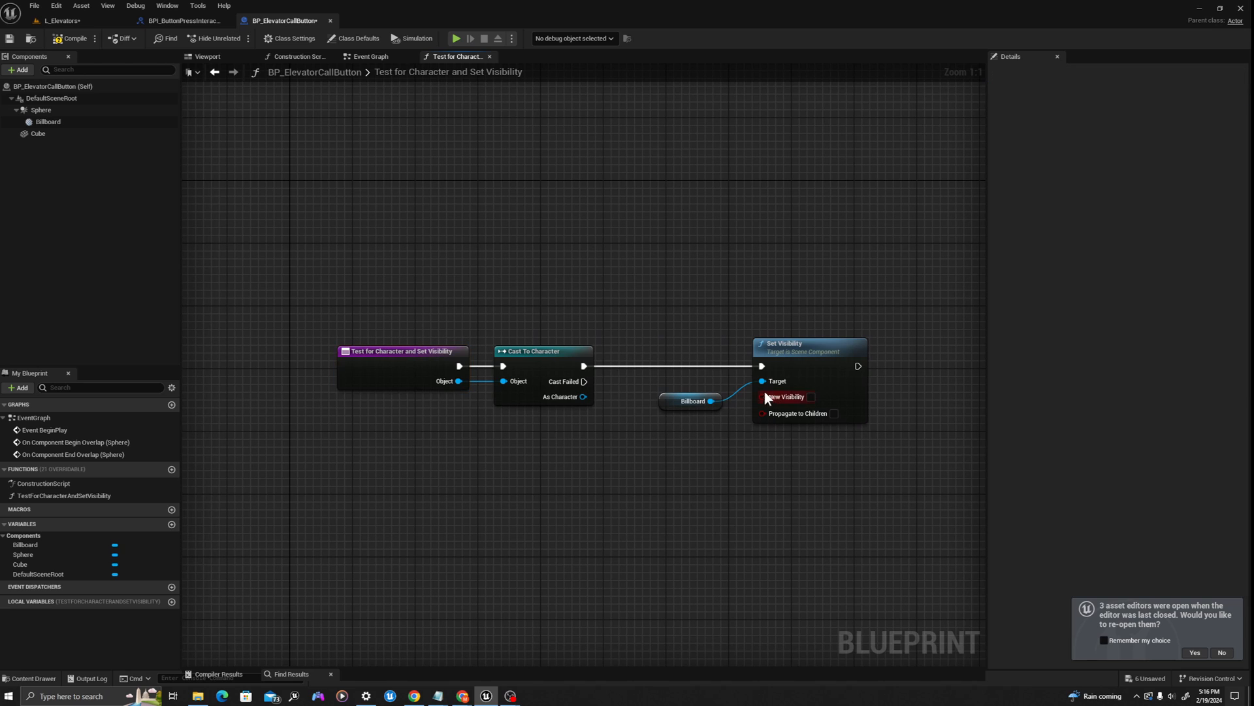
pyautogui.moveTo(668, 400); pyautogui.dragTo(676, 393)
pyautogui.moveTo(762, 396); pyautogui.dragTo(394, 379)
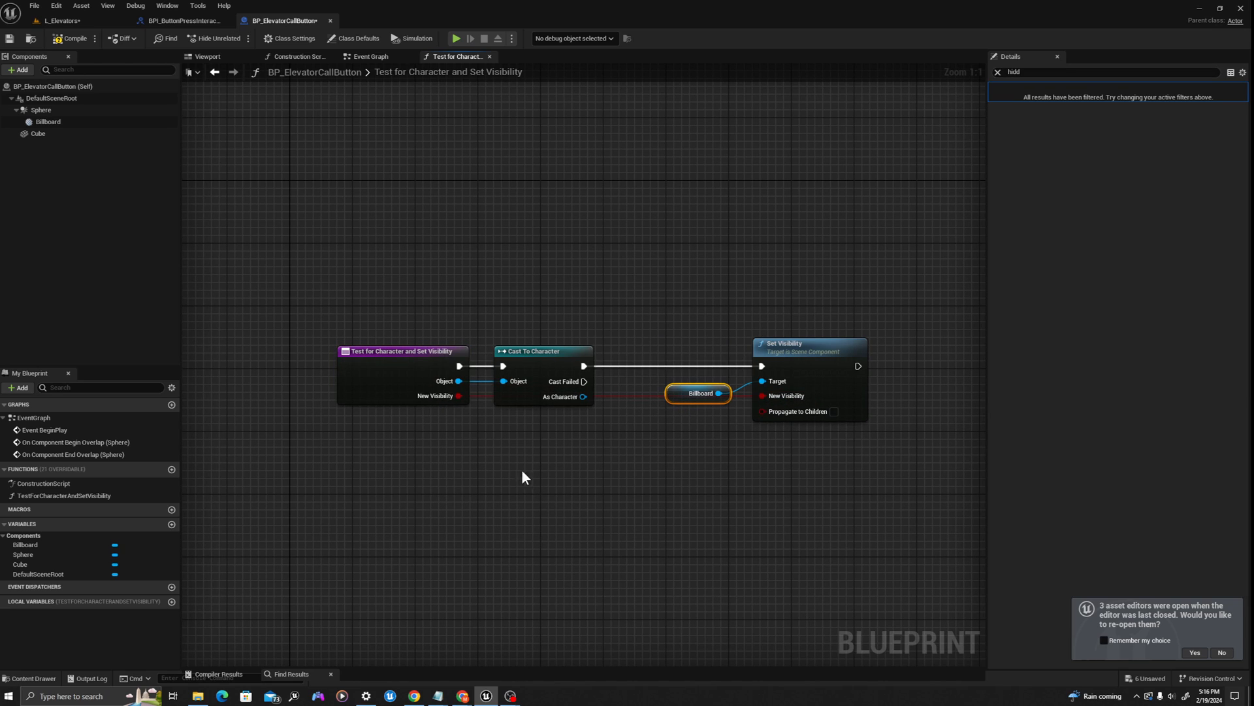
pyautogui.moveTo(698, 392); pyautogui.dragTo(698, 385)
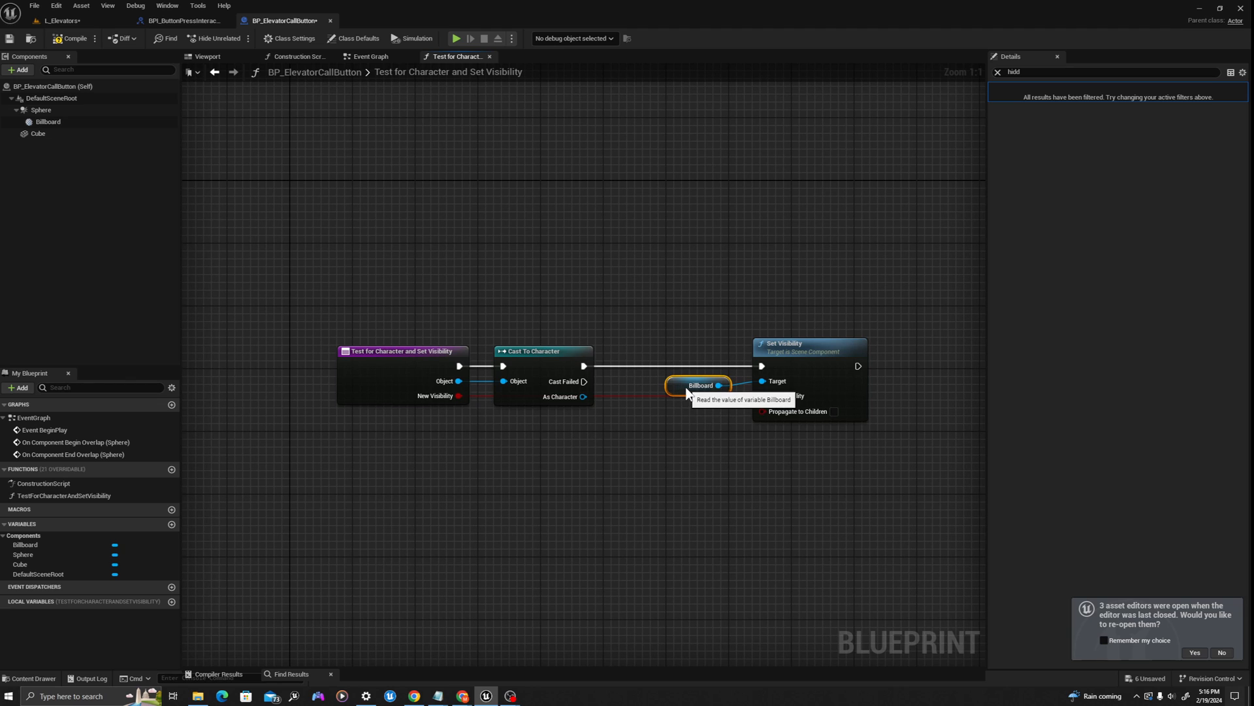
pyautogui.click(80, 39)
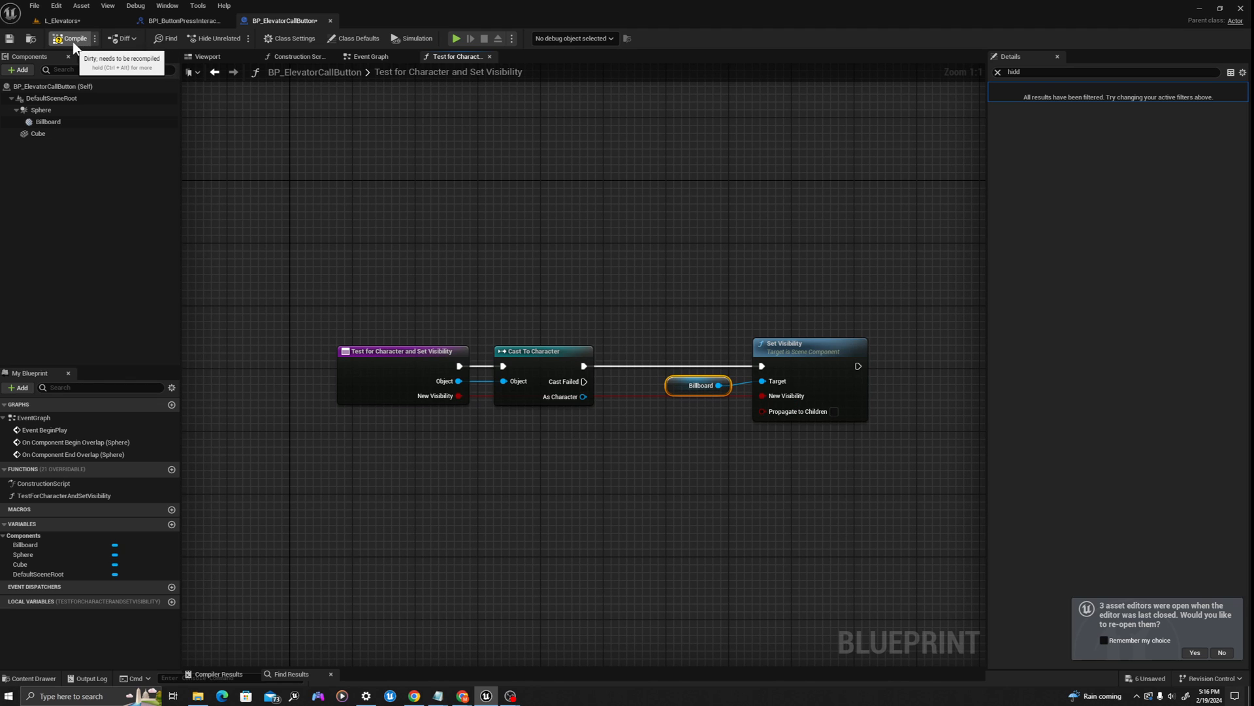
# Duplicate the Test for Character and Set Visibility call, wire it to On Component End Overlap with Other Actor as Object, and space the rows apart.
pyautogui.click(365, 56)
pyautogui.click(588, 222)
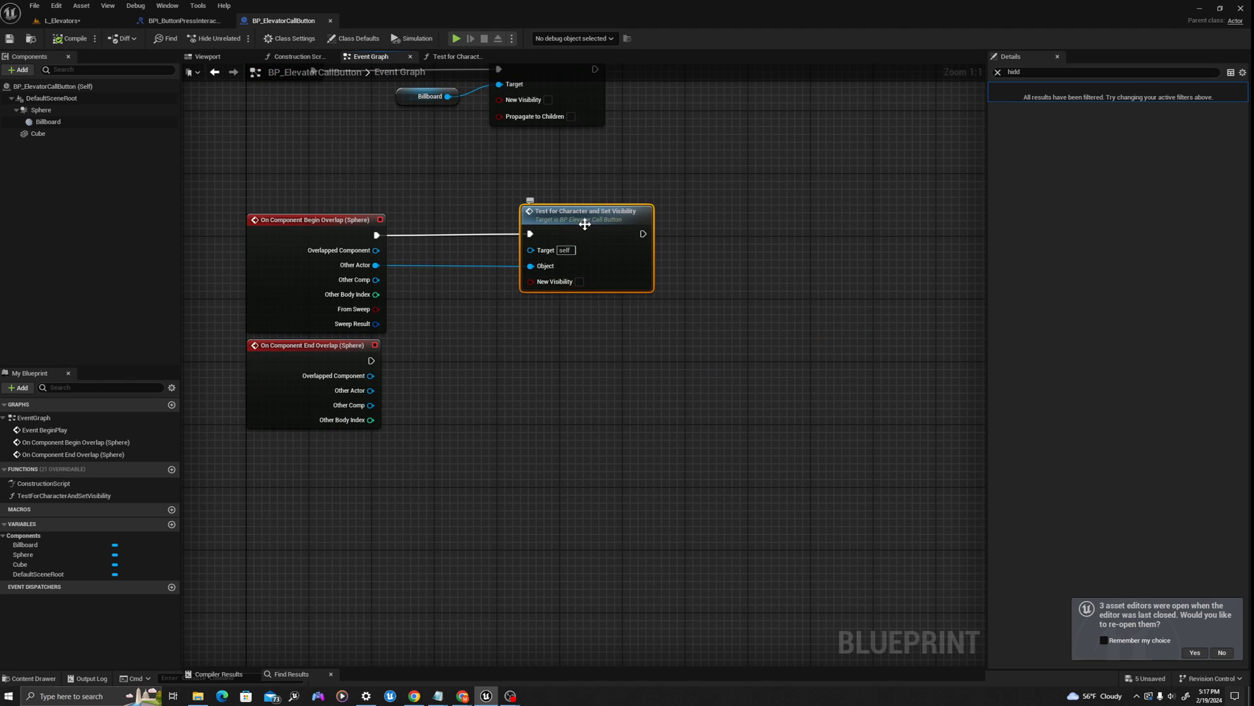
pyautogui.hotkey('ctrl', 'c')
pyautogui.hotkey('ctrl', 'v')
pyautogui.moveTo(371, 361); pyautogui.dragTo(600, 367)
pyautogui.moveTo(371, 390); pyautogui.dragTo(539, 399)
pyautogui.moveTo(583, 364); pyautogui.dragTo(583, 356)
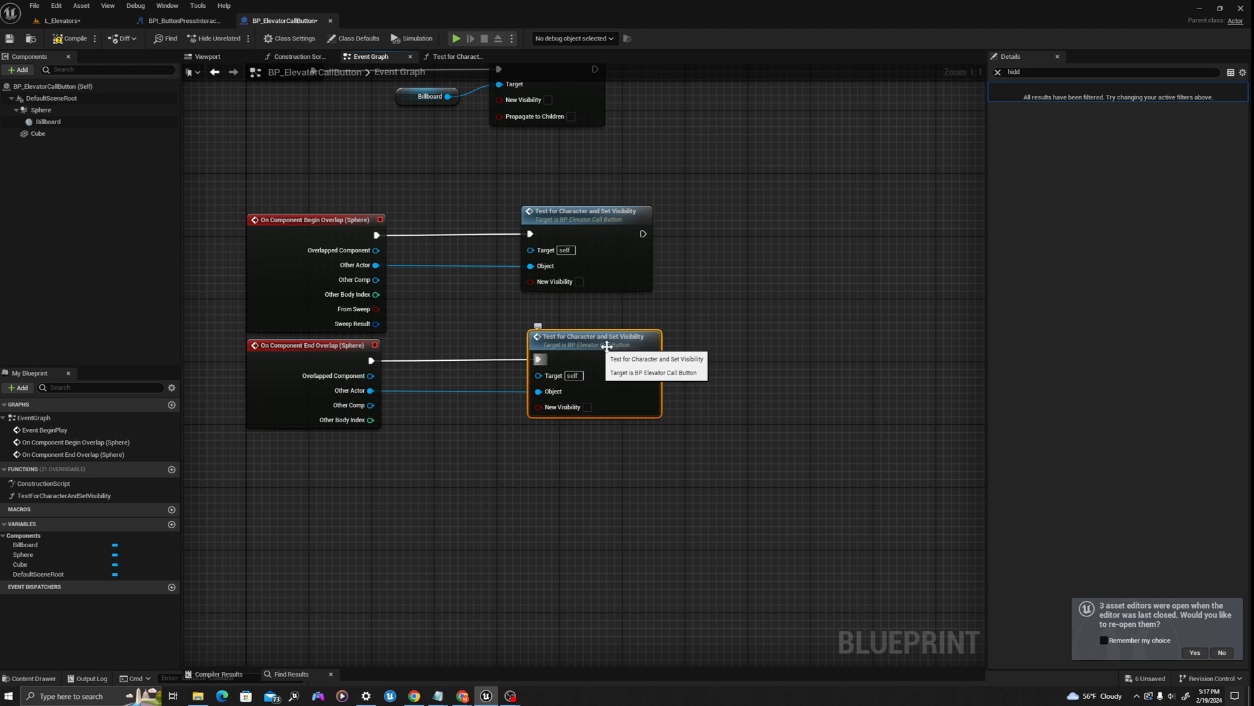
pyautogui.moveTo(759, 356); pyautogui.dragTo(354, 438)
pyautogui.moveTo(325, 384); pyautogui.dragTo(326, 408)
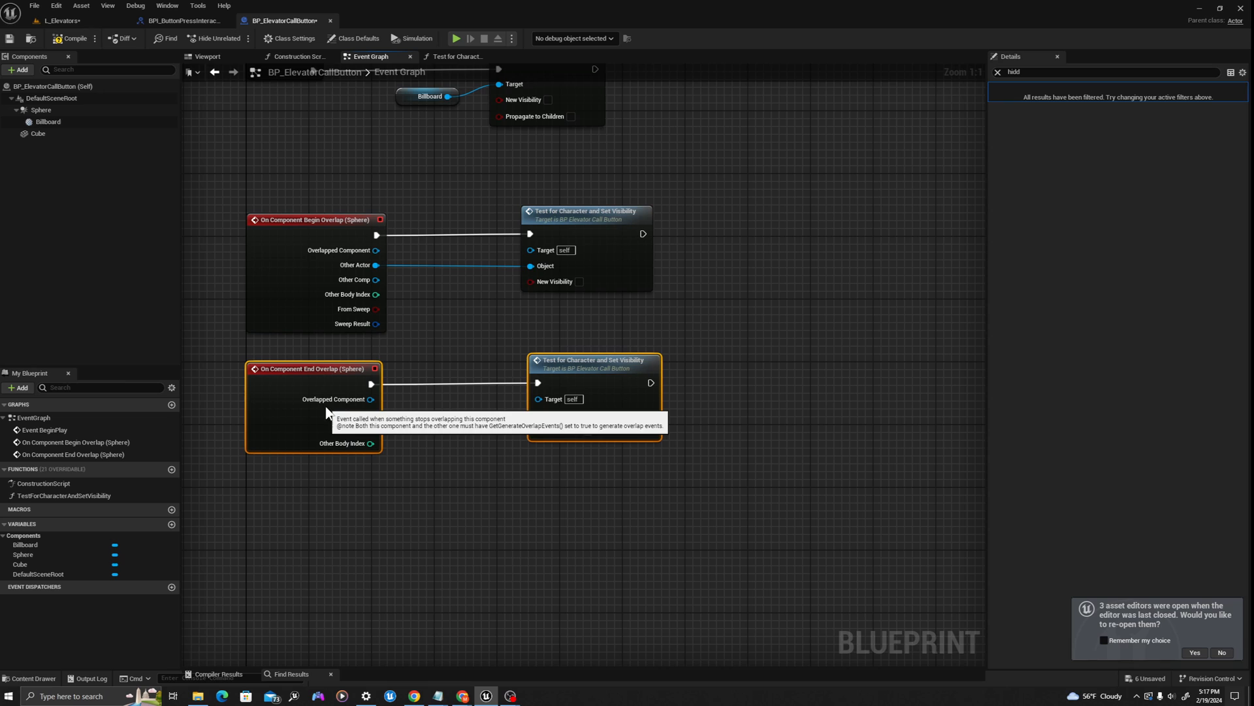
pyautogui.click(566, 488)
# Turn on New Visibility in the function call run by On Component Begin Overlap.
pyautogui.click(609, 376)
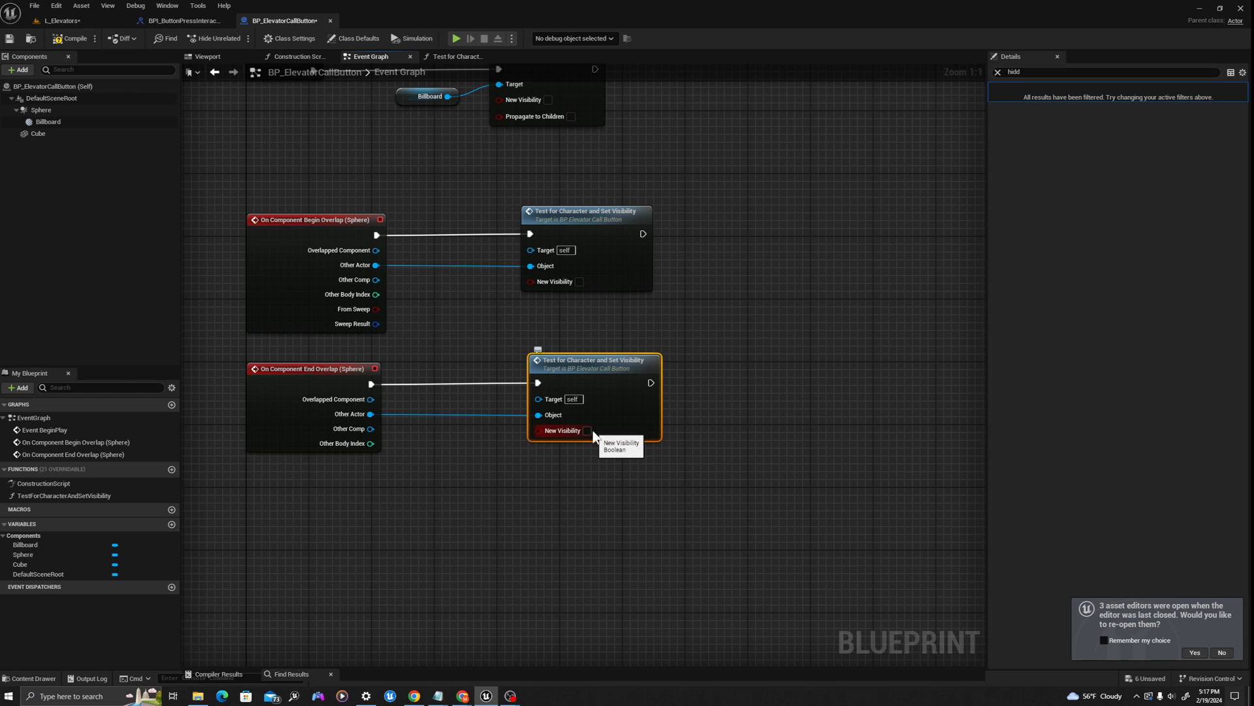
pyautogui.click(578, 282)
pyautogui.click(579, 282)
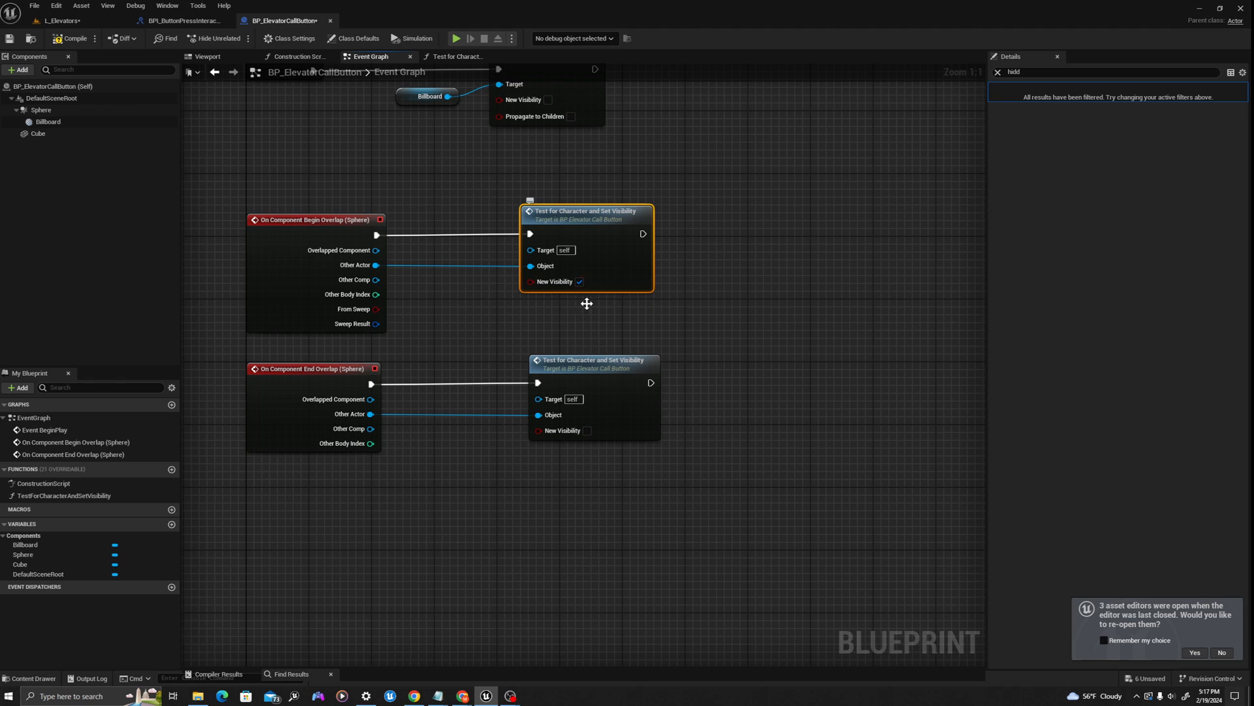
pyautogui.click(590, 380)
# Enclose both overlap events and their function calls in a comment titled Overlap and tighten the box's upper edge.
pyautogui.moveTo(733, 211); pyautogui.dragTo(292, 471)
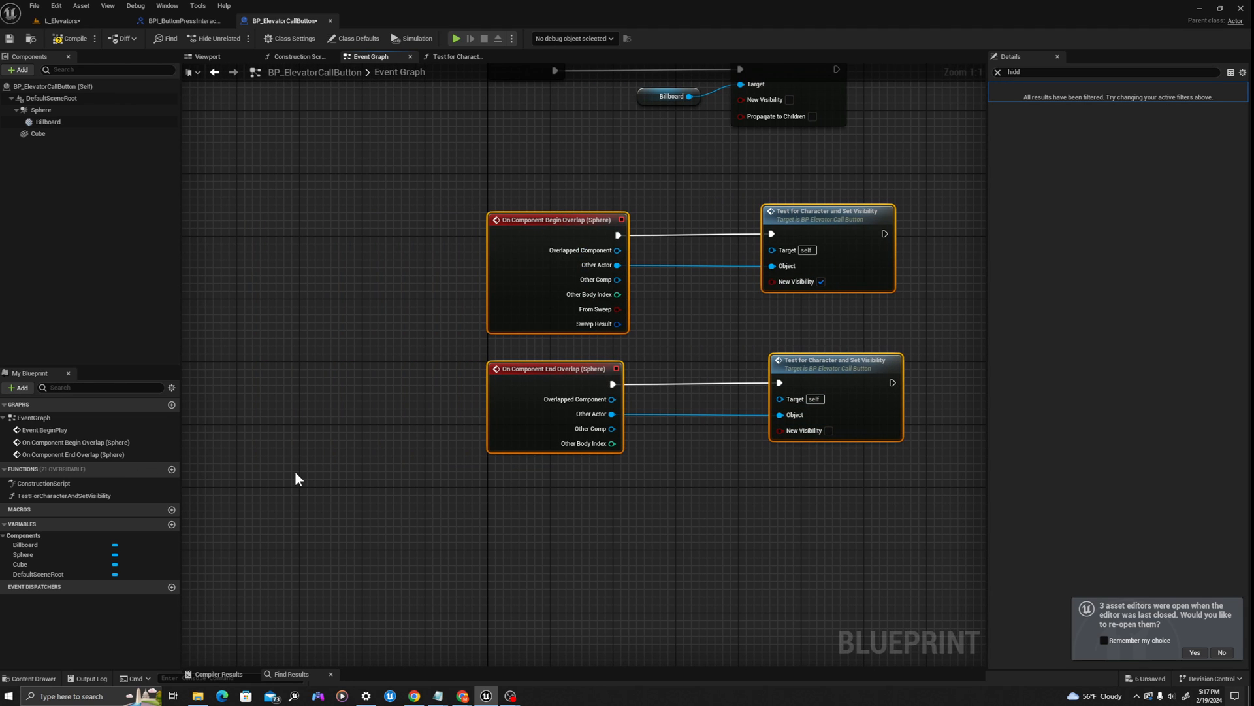
pyautogui.press('c')
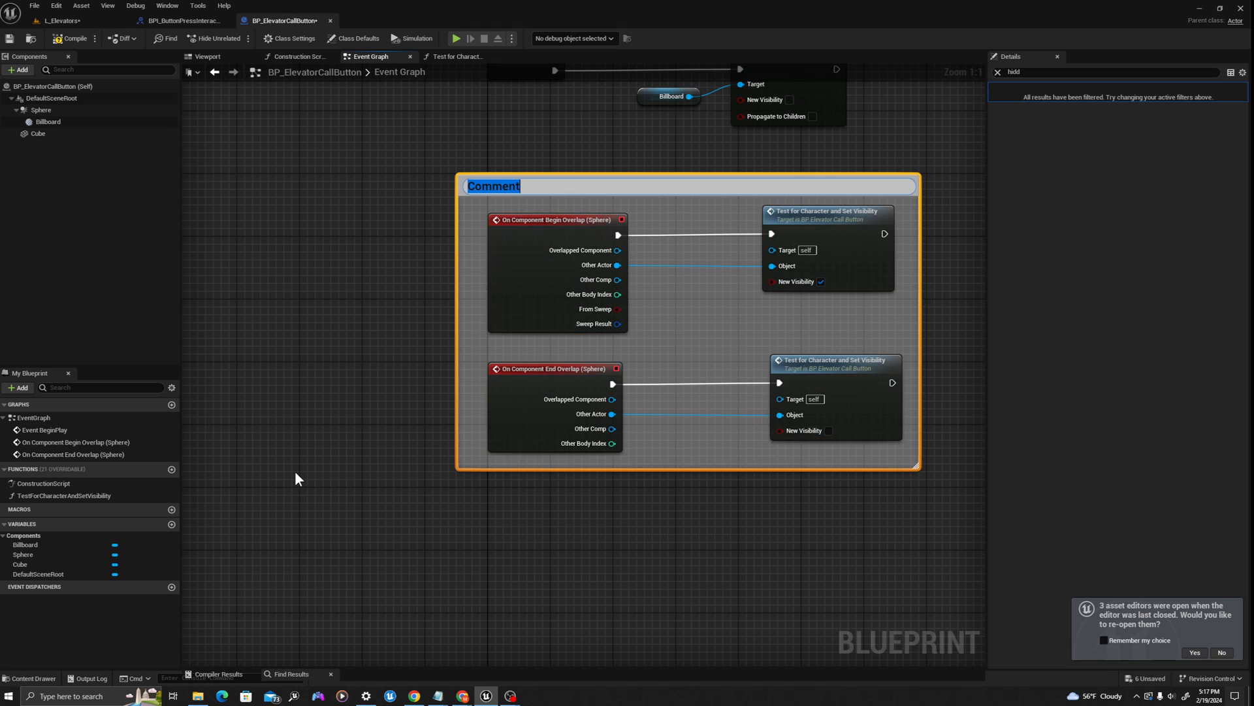
pyautogui.write('Overlap')
pyautogui.press('Return')
pyautogui.moveTo(461, 362); pyautogui.dragTo(345, 376, button='right')
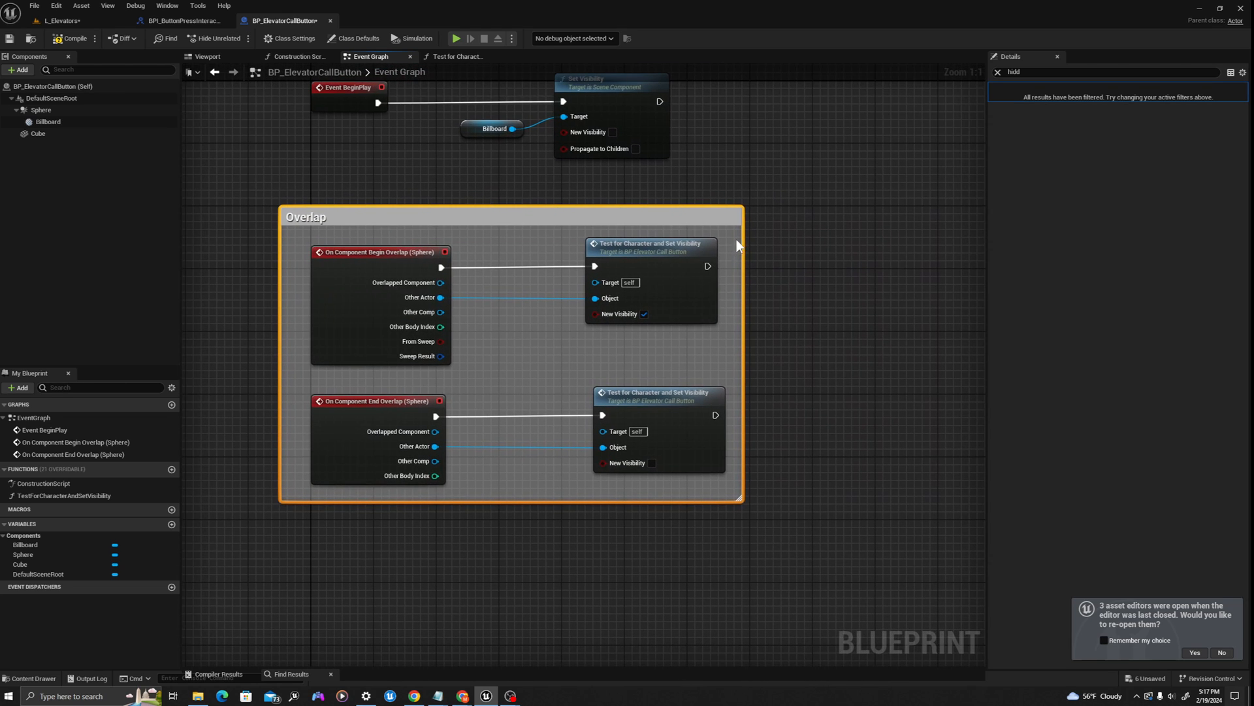
pyautogui.scroll(-1, 735, 240)
pyautogui.moveTo(557, 255); pyautogui.dragTo(561, 266)
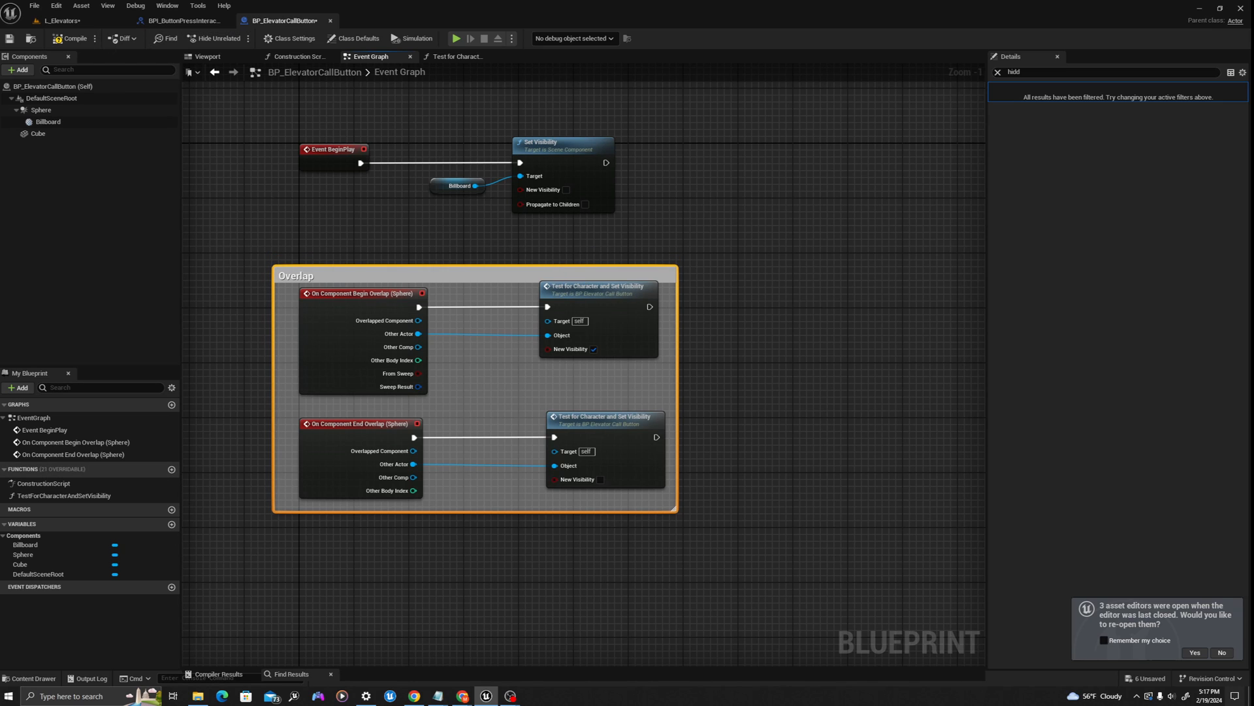
# Clear the details filter in the class settings and implement the BPI_ButtonPressInteraction interface in the call button Blueprint.
pyautogui.moveTo(566, 531); pyautogui.dragTo(571, 438, button='right')
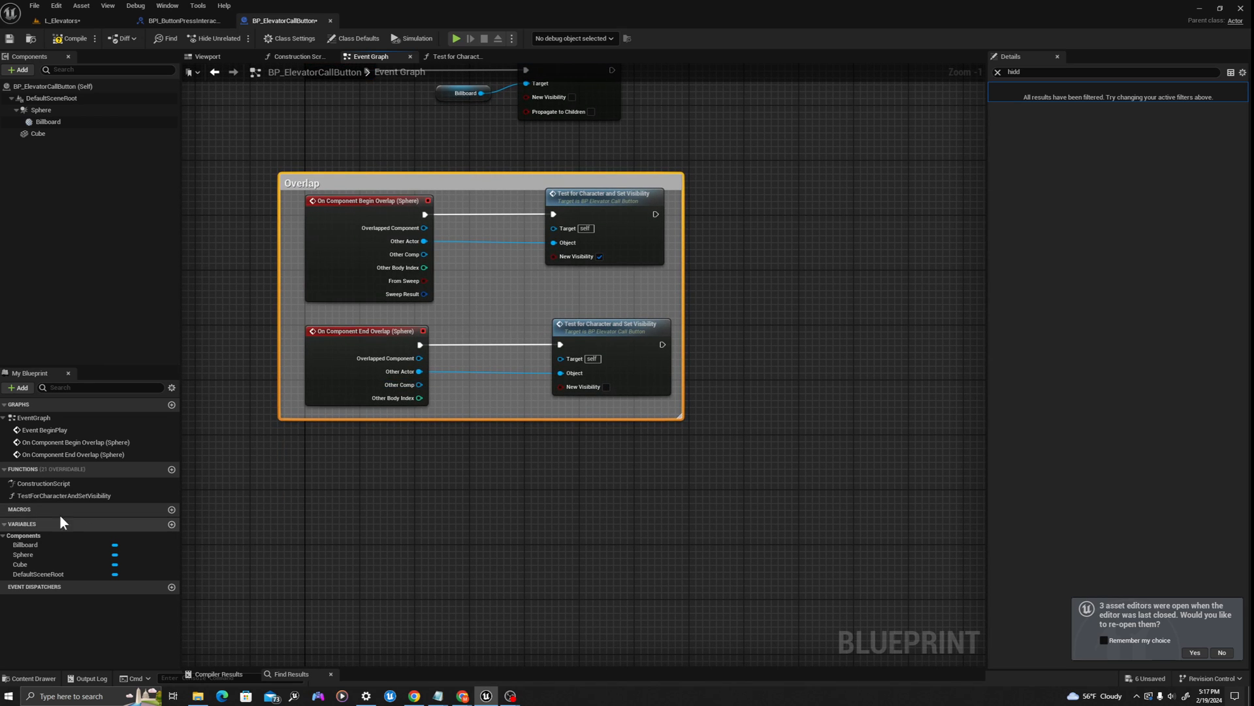
pyautogui.click(291, 37)
pyautogui.click(998, 72)
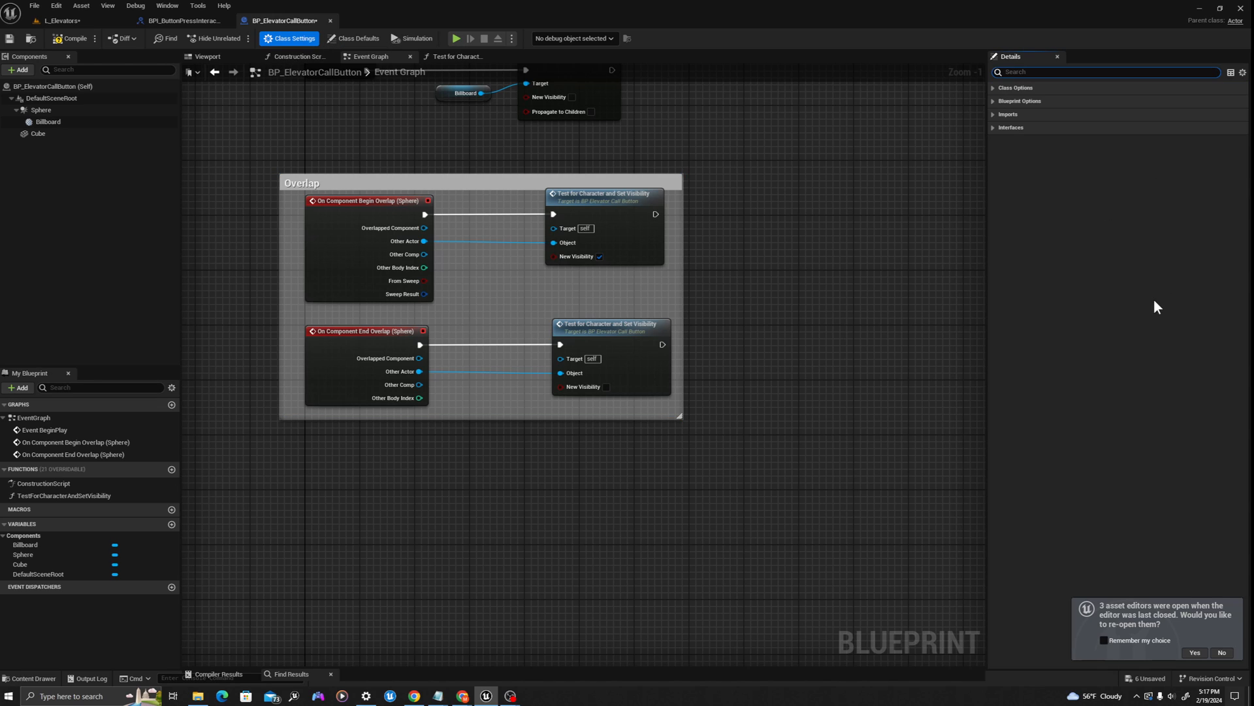
pyautogui.click(1014, 88)
pyautogui.click(996, 128)
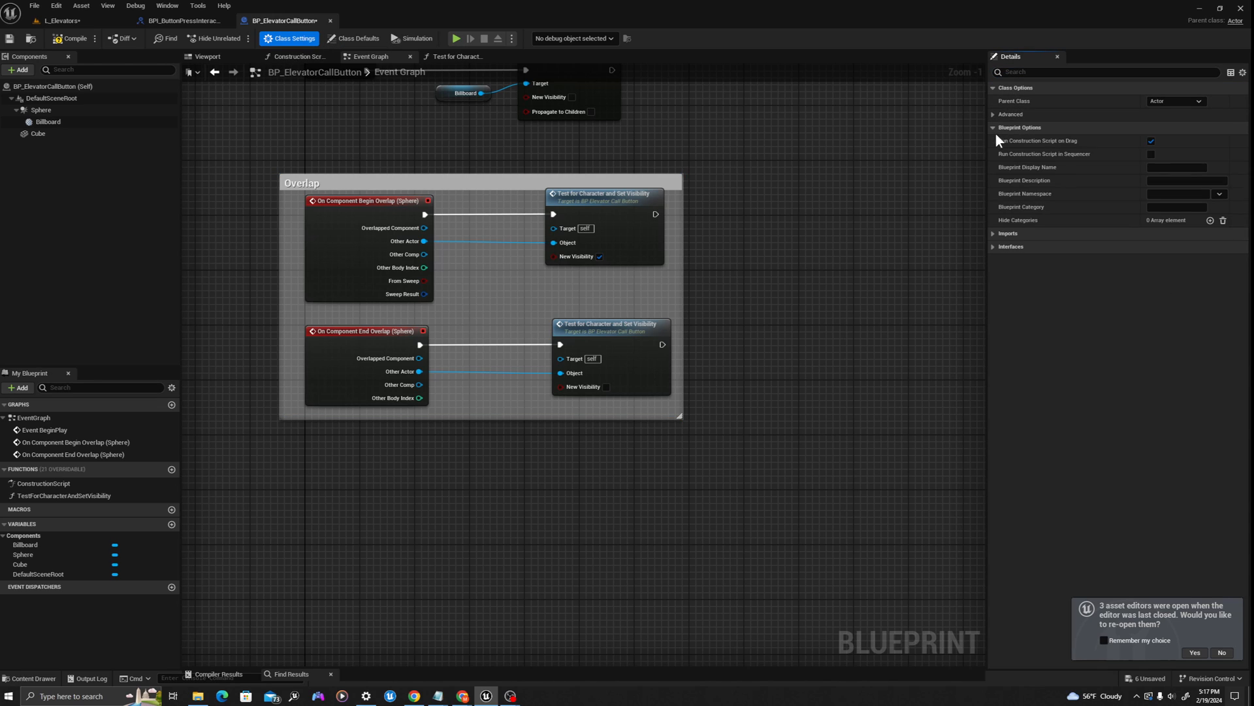
pyautogui.click(998, 246)
pyautogui.click(993, 273)
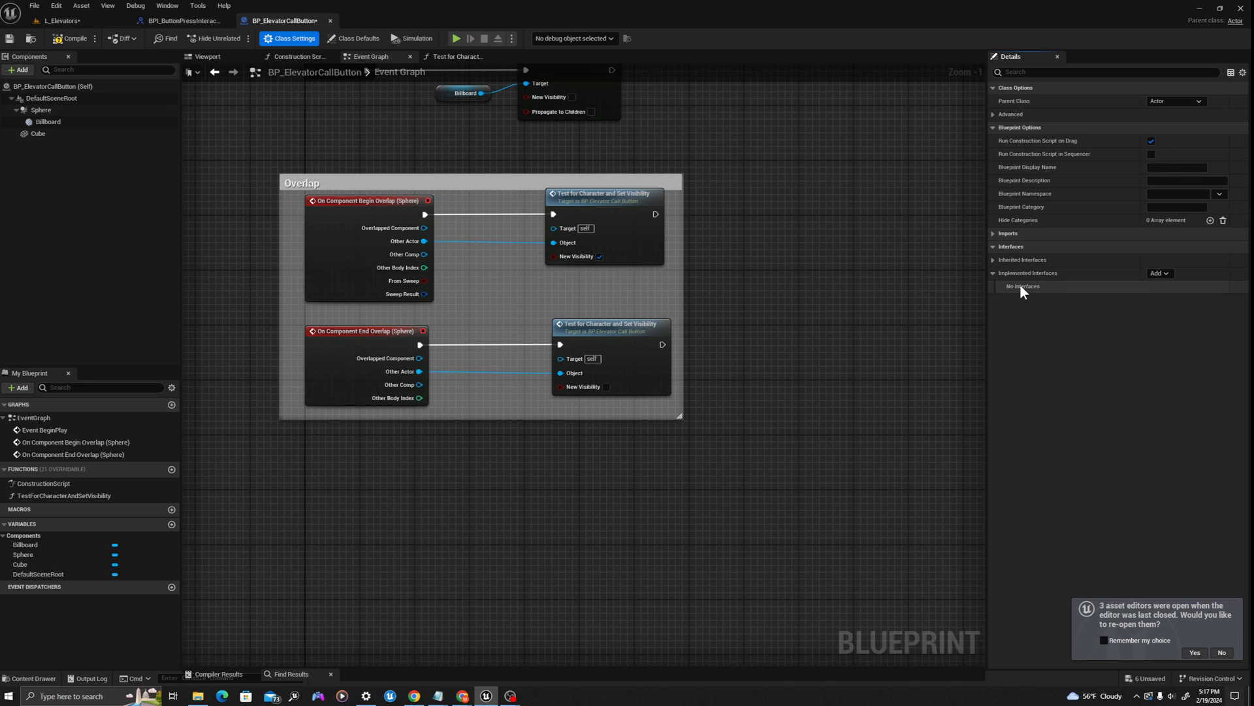
pyautogui.click(1007, 235)
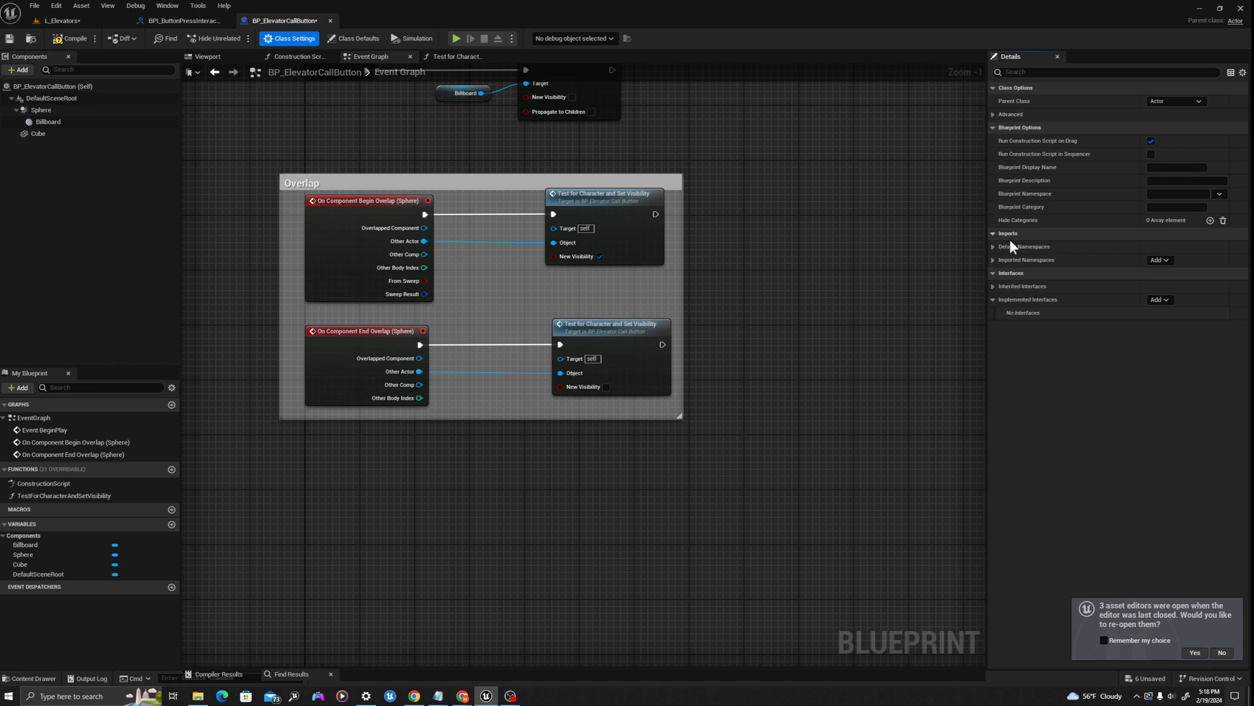
pyautogui.click(1161, 299)
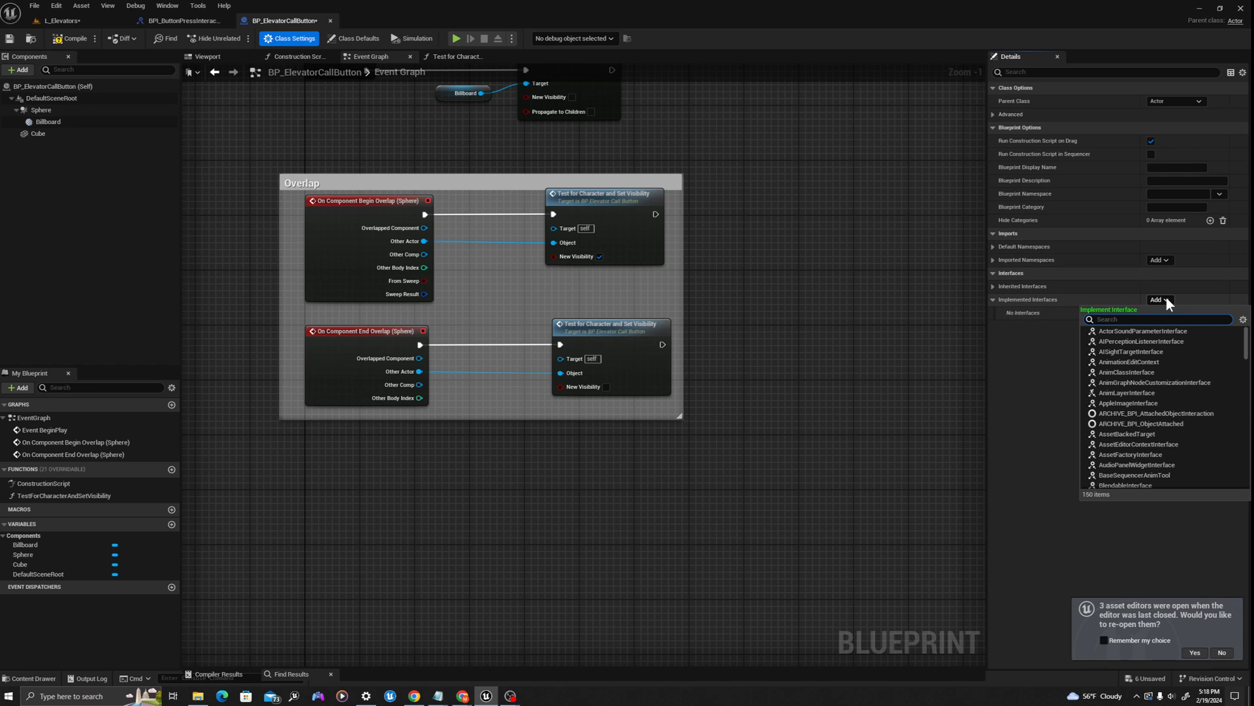
pyautogui.write('bpi_buttonpres')
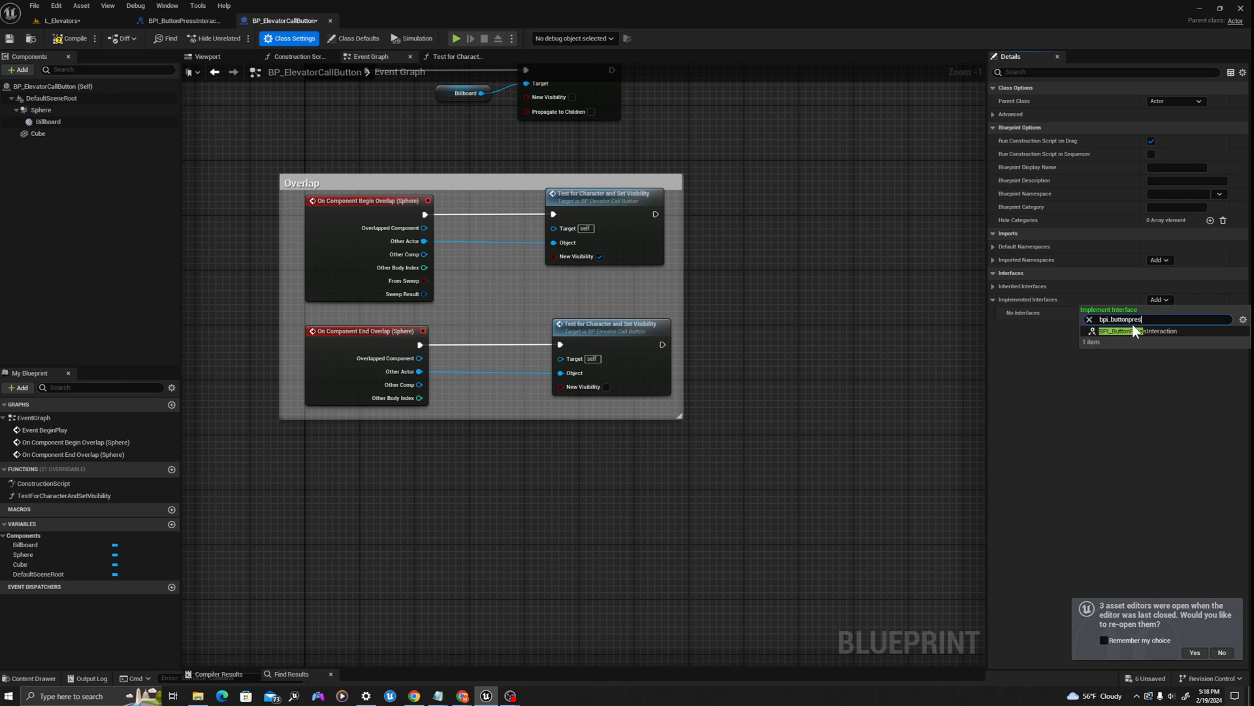
pyautogui.click(1130, 330)
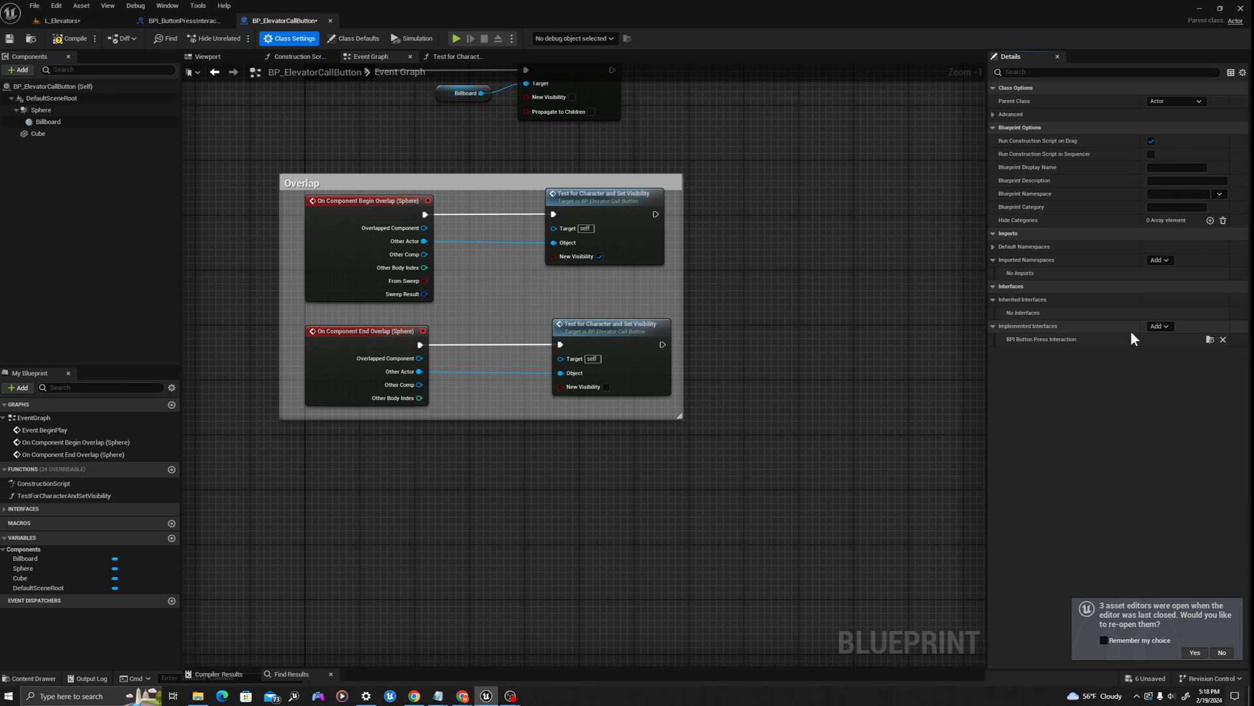
# Implement the Character Interact with World Object interface event in the call button Blueprint and place it below the Overlap comment.
pyautogui.click(13, 508)
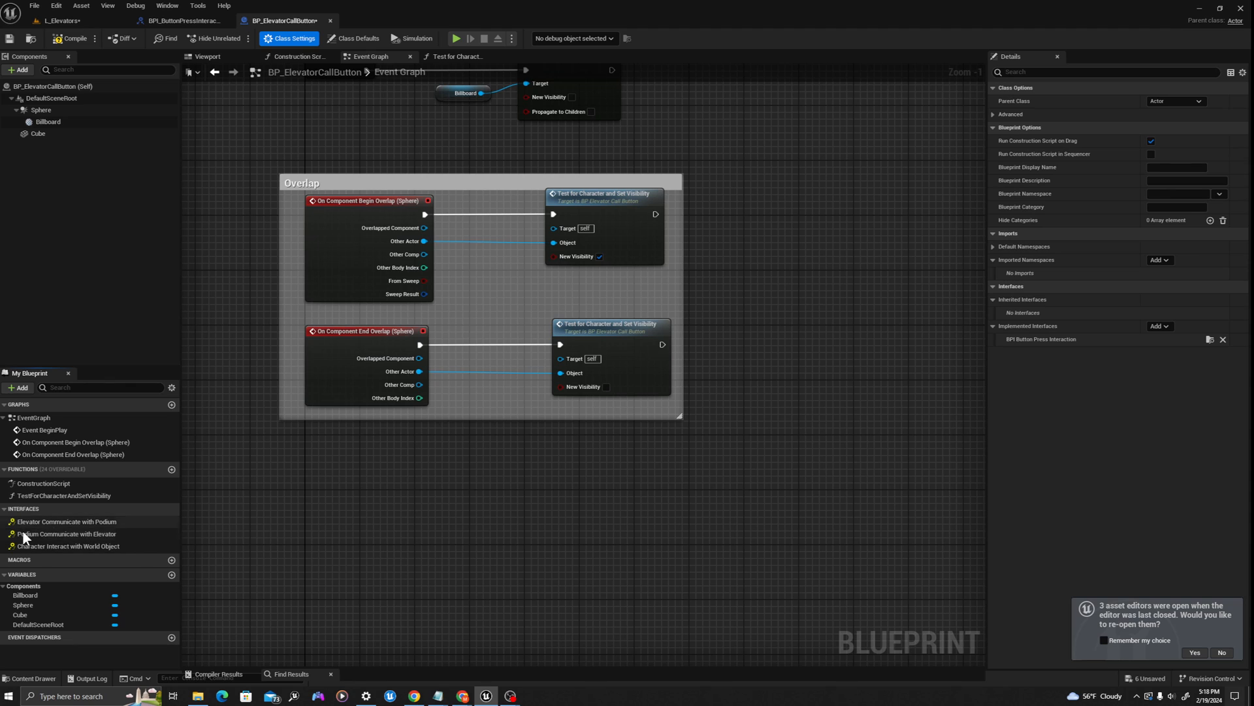
pyautogui.click(168, 22)
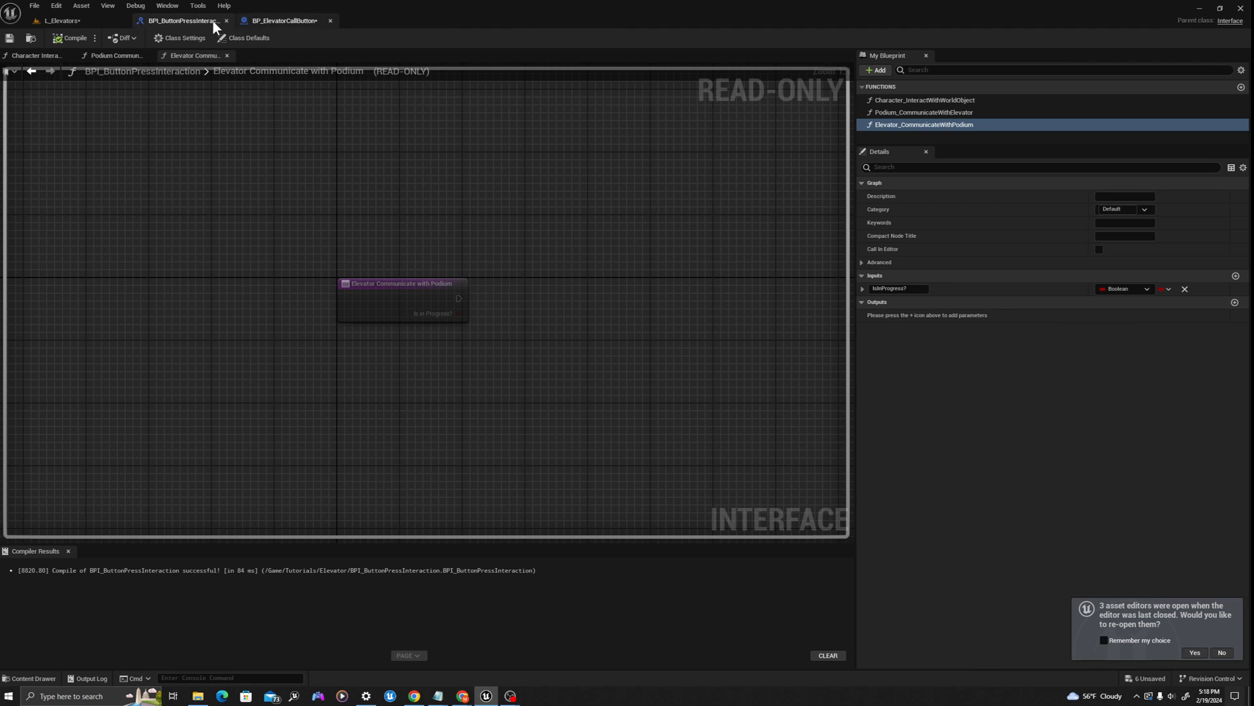
pyautogui.click(260, 21)
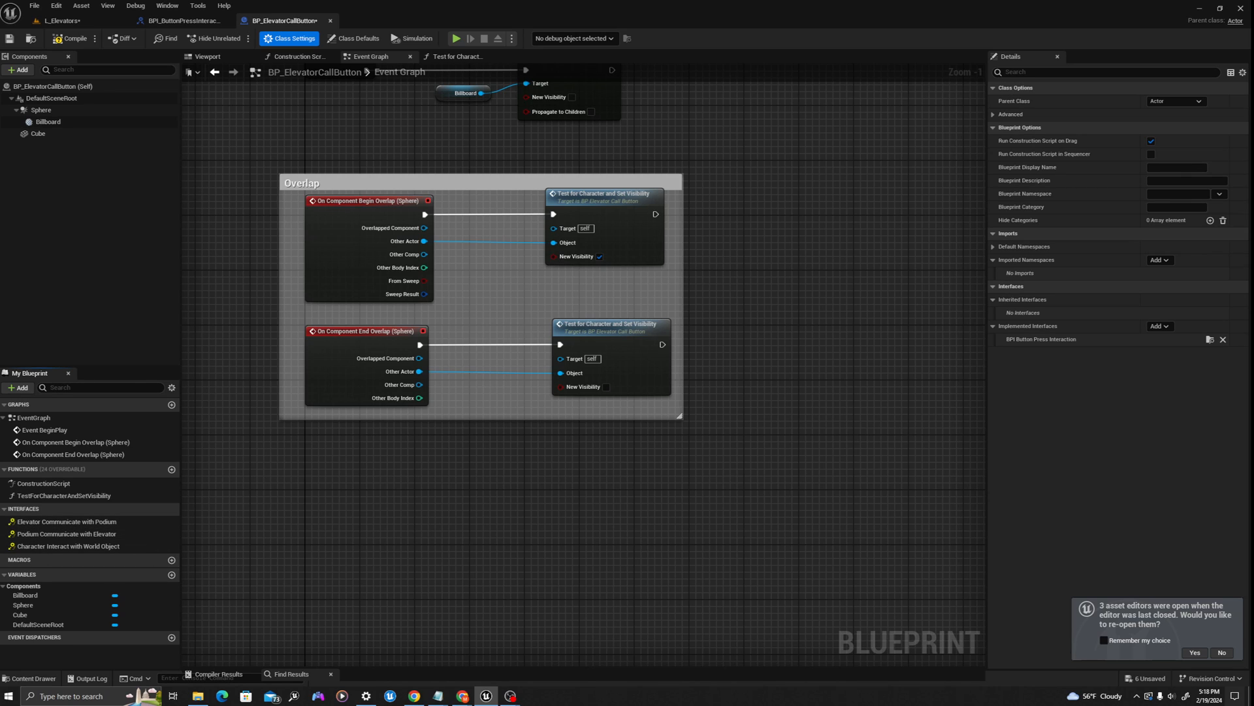
pyautogui.rightClick(58, 547)
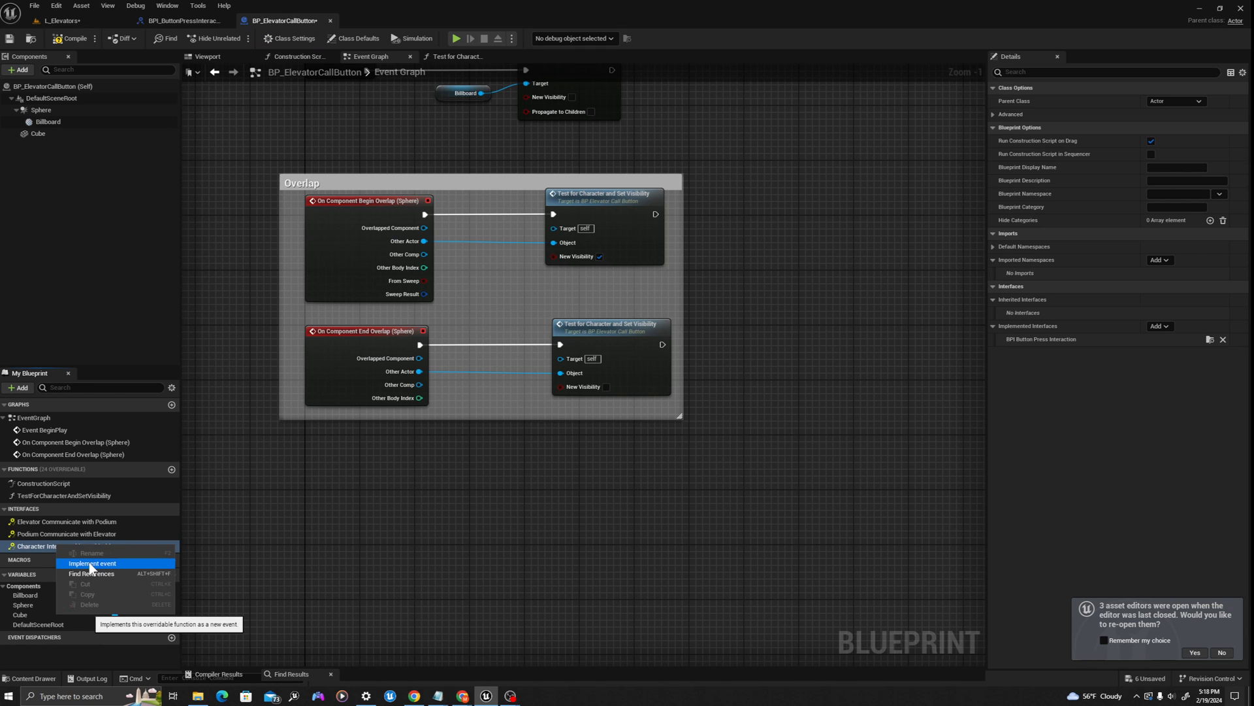
pyautogui.click(91, 563)
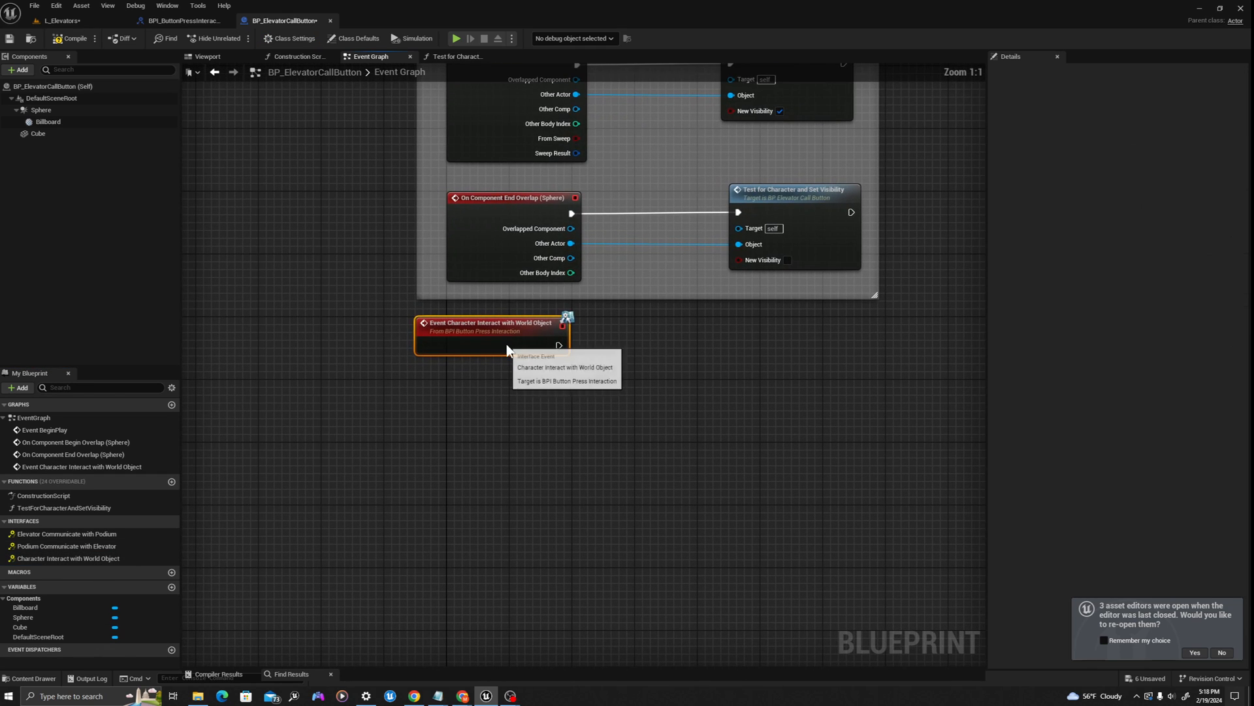
pyautogui.moveTo(507, 349); pyautogui.dragTo(496, 400)
pyautogui.moveTo(466, 377); pyautogui.dragTo(362, 354, button='right')
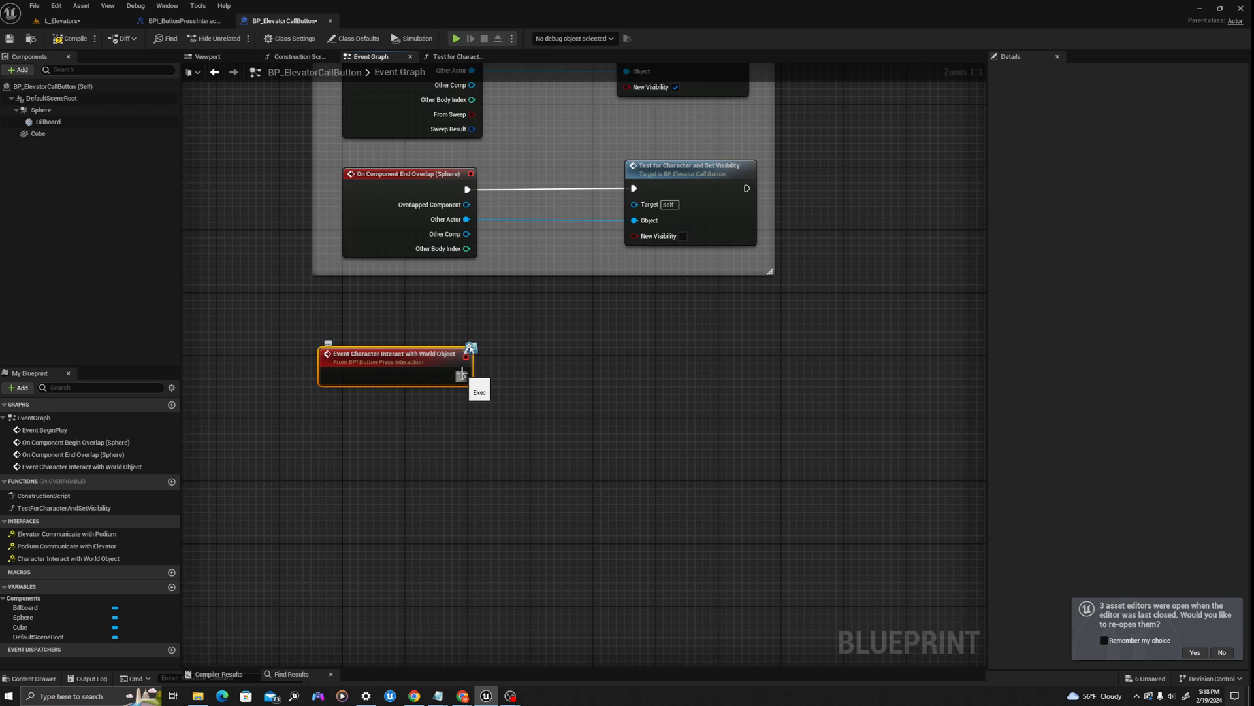
# Add a Branch run by Event Character Interact with World Object.
pyautogui.click(541, 350)
pyautogui.moveTo(461, 378); pyautogui.dragTo(535, 376)
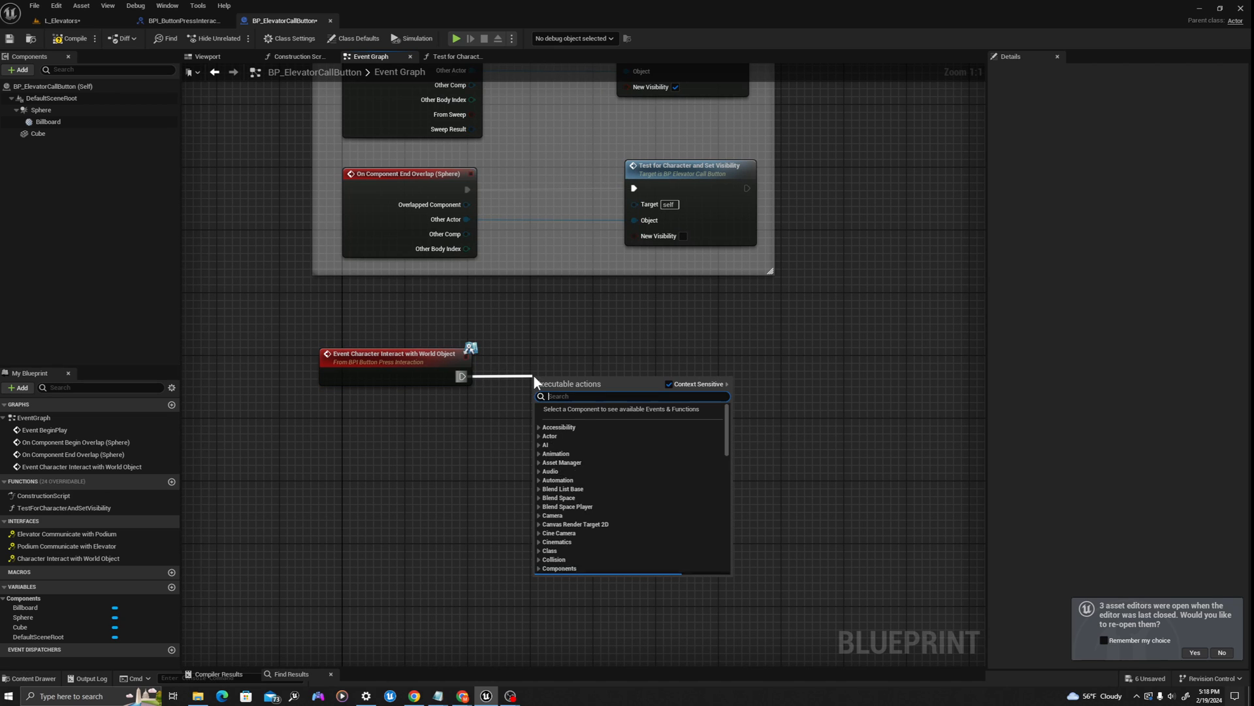
pyautogui.write('branch')
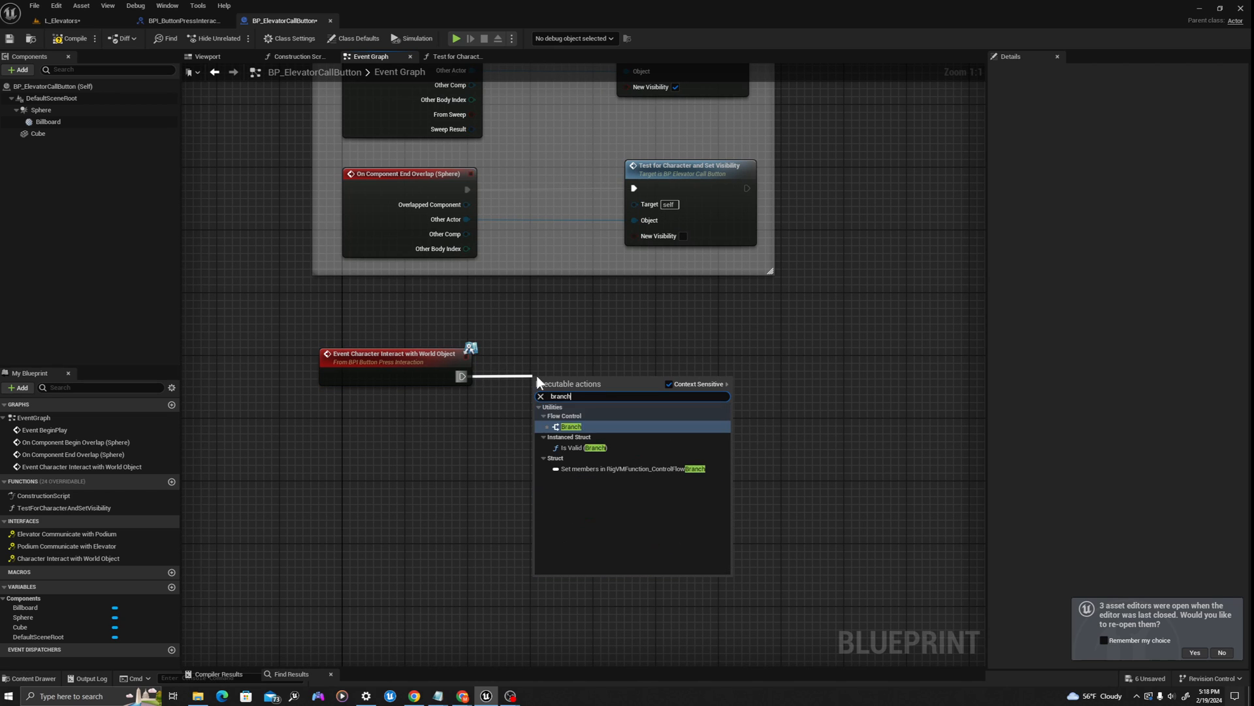
pyautogui.press('Return')
# Promote the Branch's Condition to a Boolean variable named AllowInteraction? and place its getter below the wire between event and Branch.
pyautogui.moveTo(570, 386); pyautogui.dragTo(492, 447)
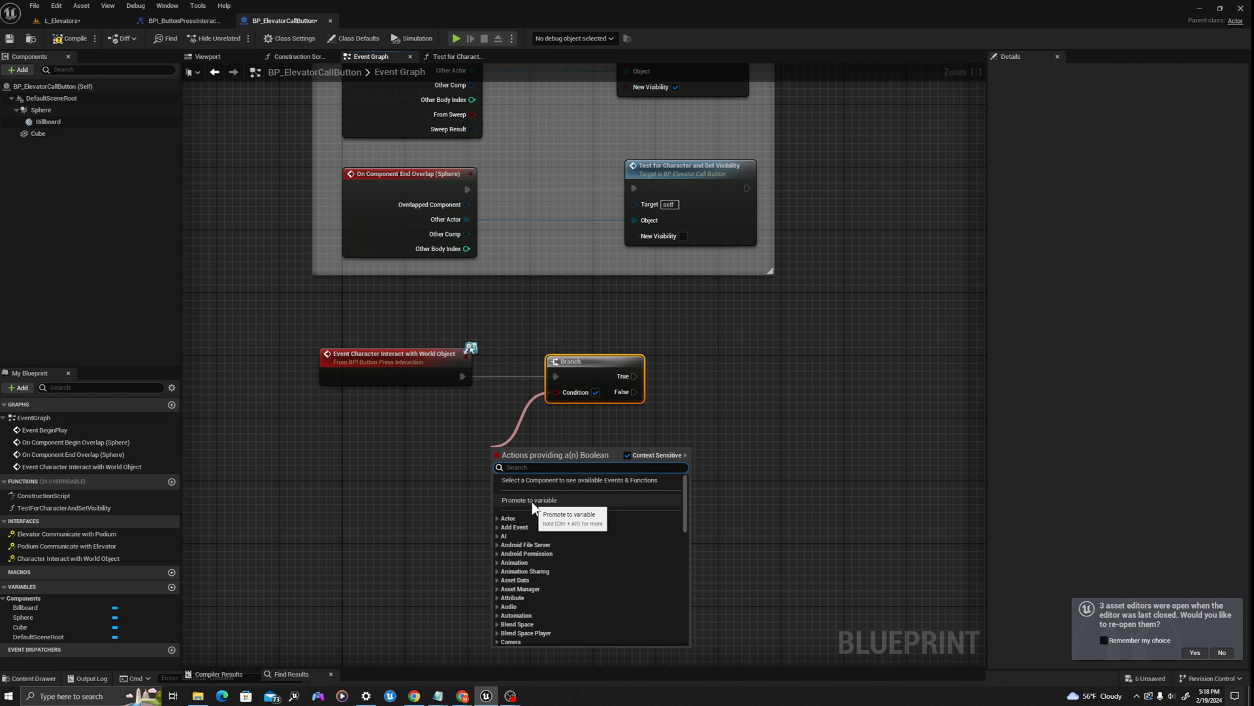
pyautogui.click(532, 500)
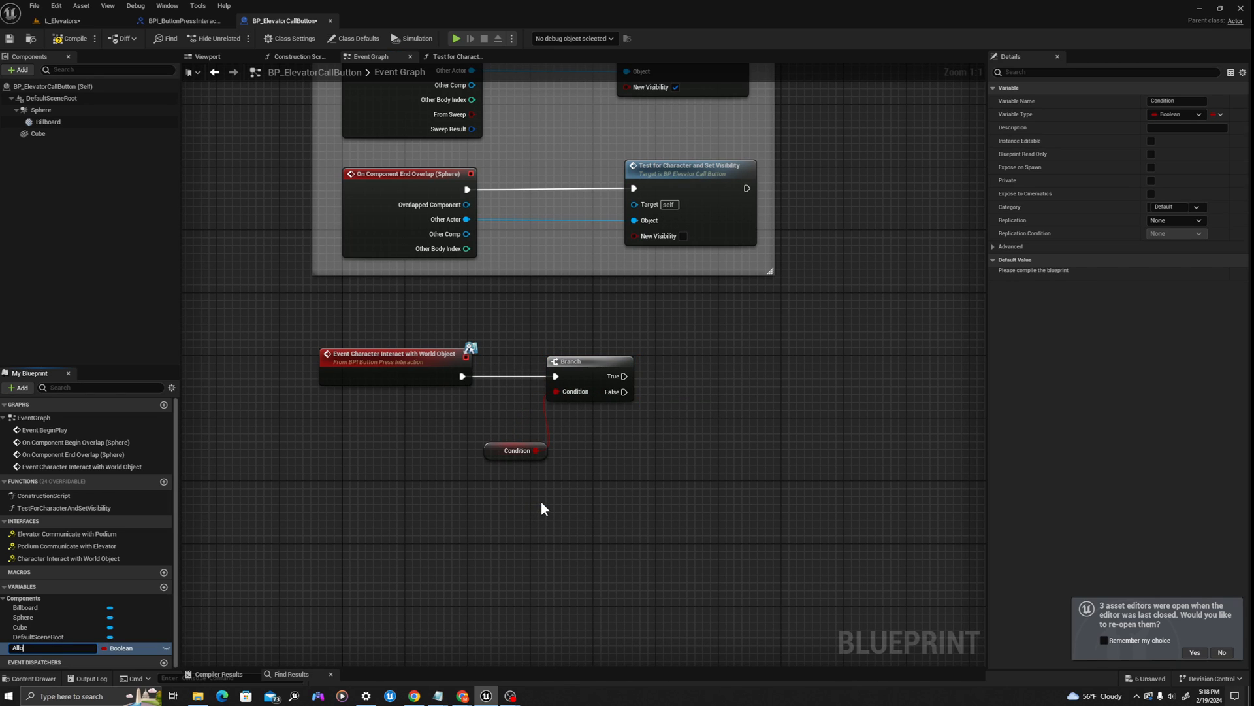
pyautogui.press('Return')
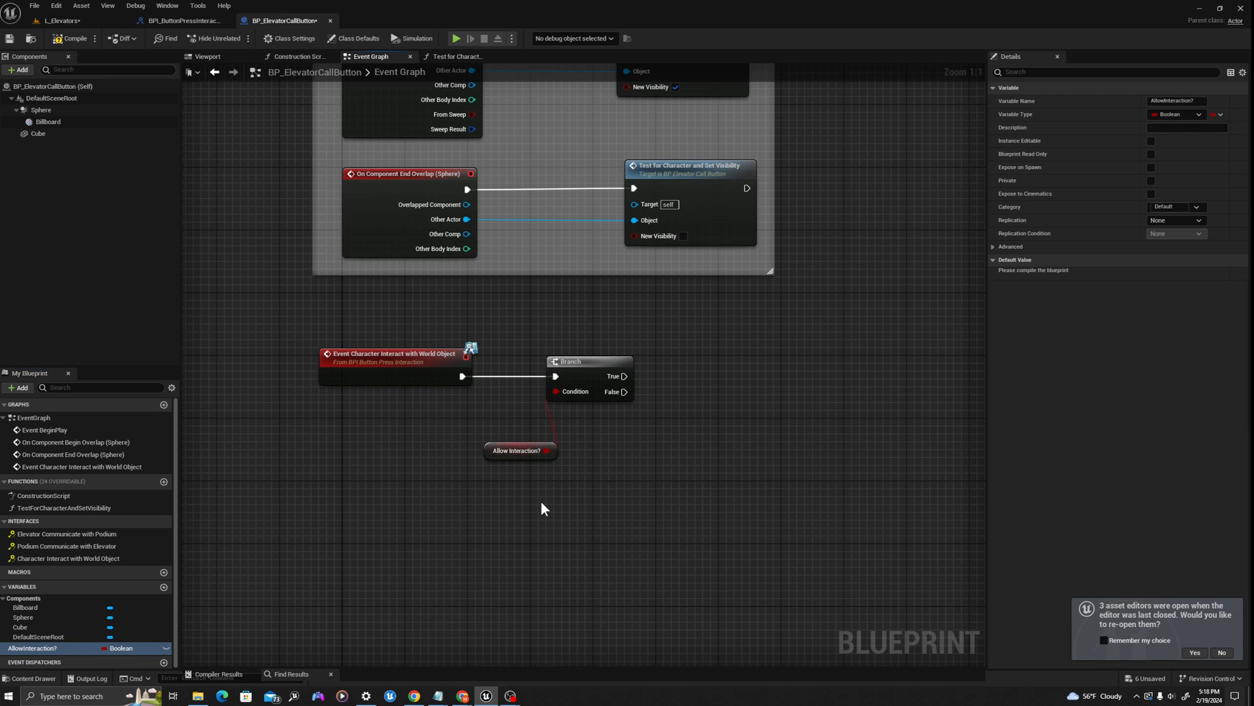
pyautogui.moveTo(496, 447); pyautogui.dragTo(464, 425)
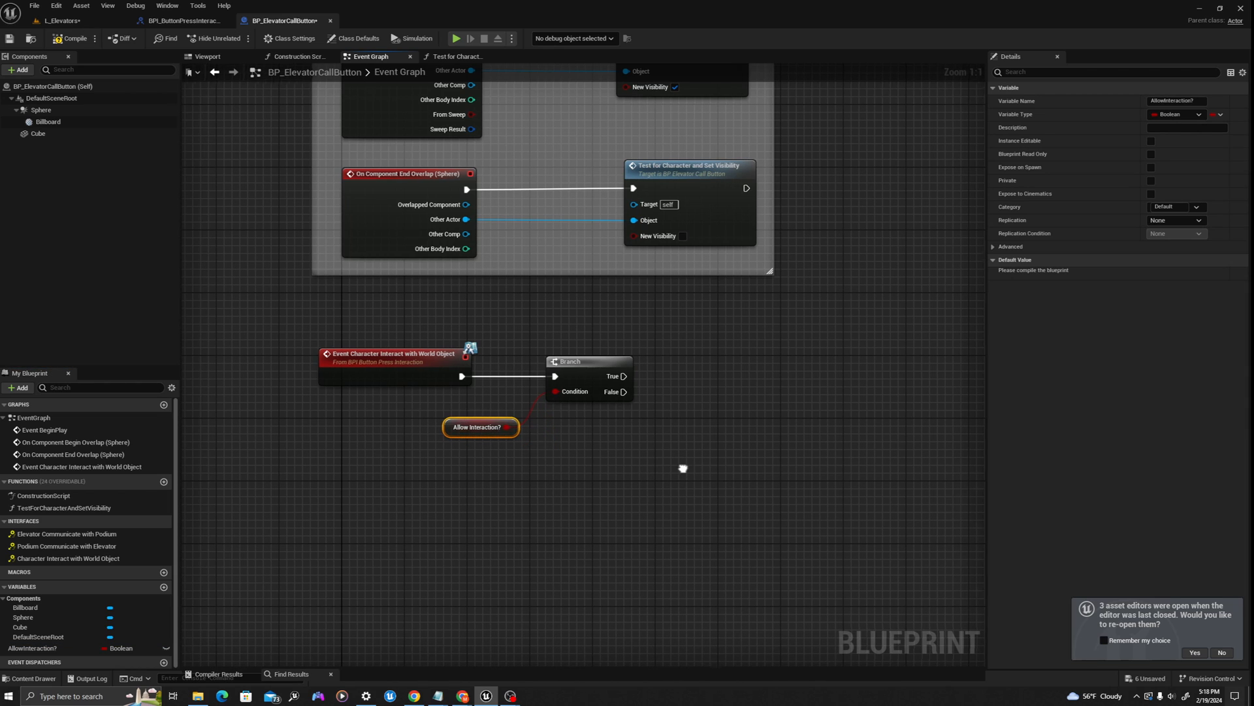
pyautogui.moveTo(680, 468); pyautogui.dragTo(559, 448, button='right')
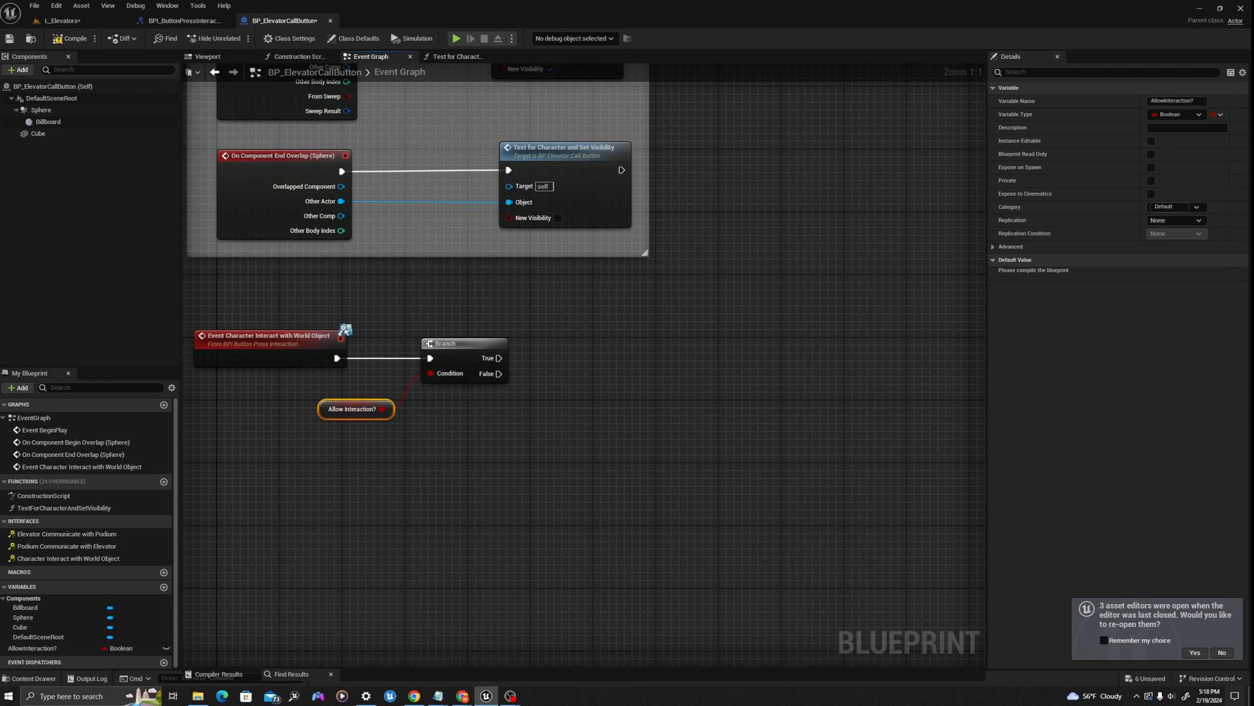
# Create a variable named ElevatorReference with the type Actor Object Reference.
pyautogui.click(163, 587)
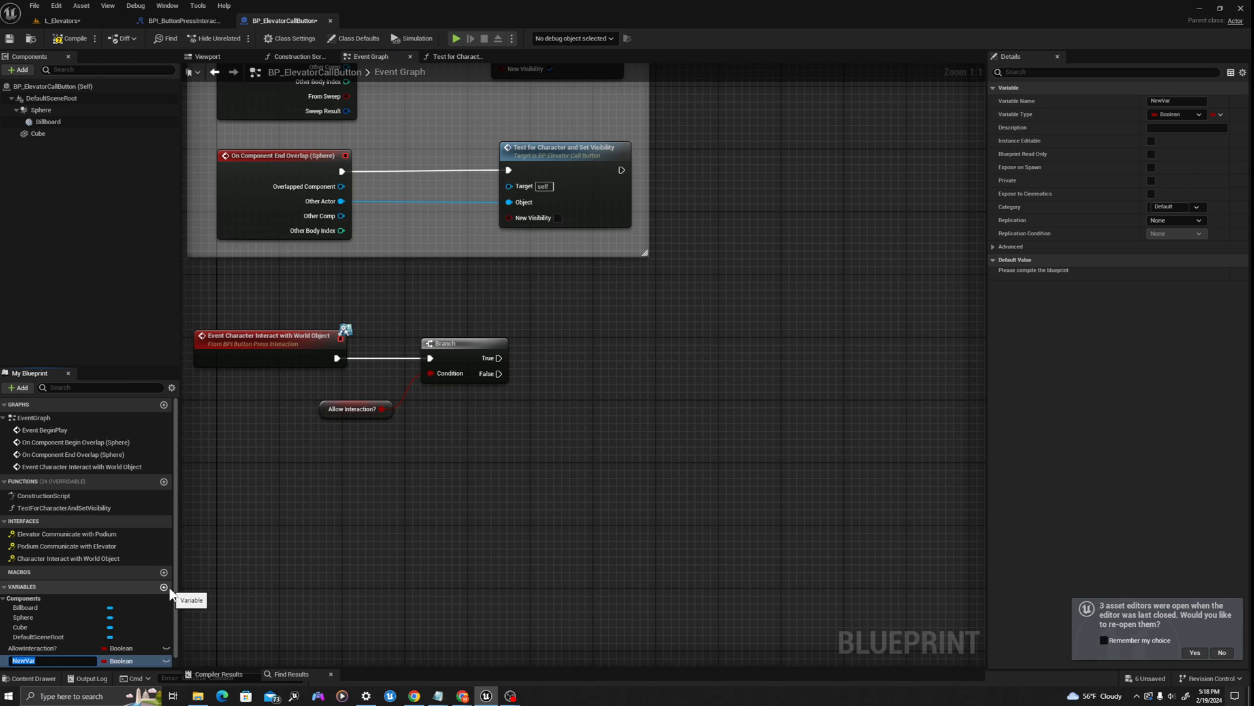
pyautogui.write('ElevatorReference')
pyautogui.press('Return')
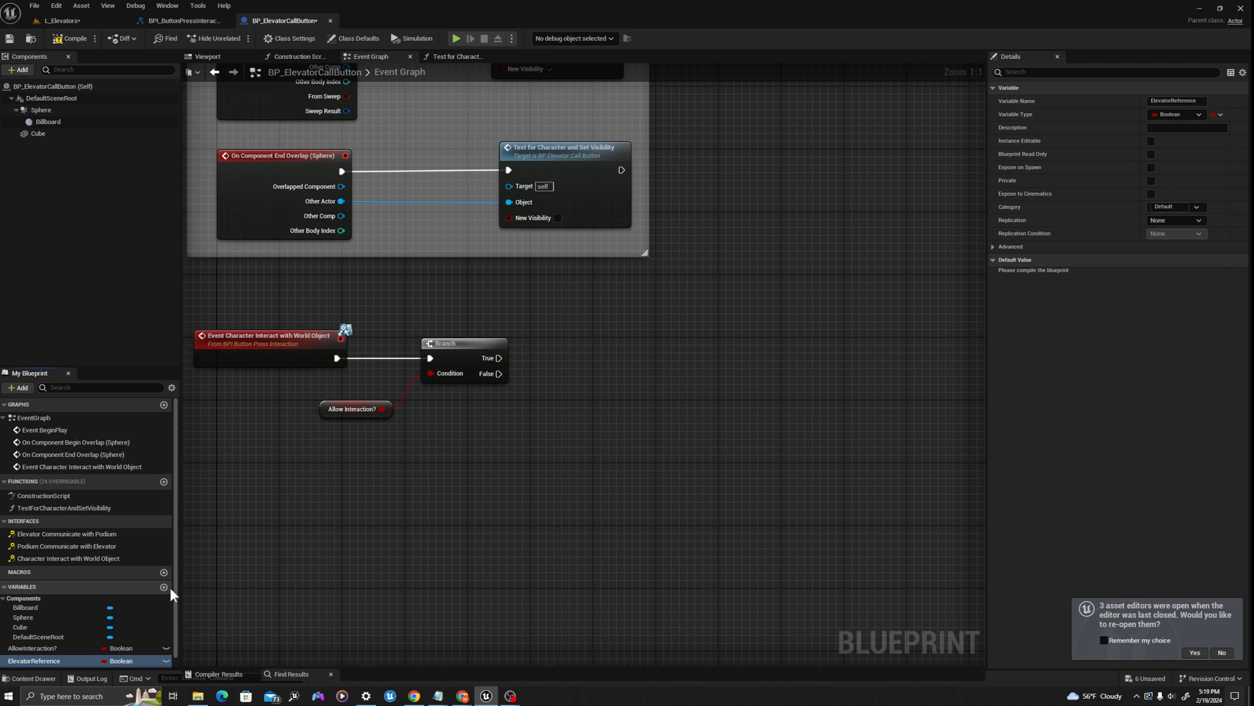
pyautogui.click(119, 660)
pyautogui.write('actor')
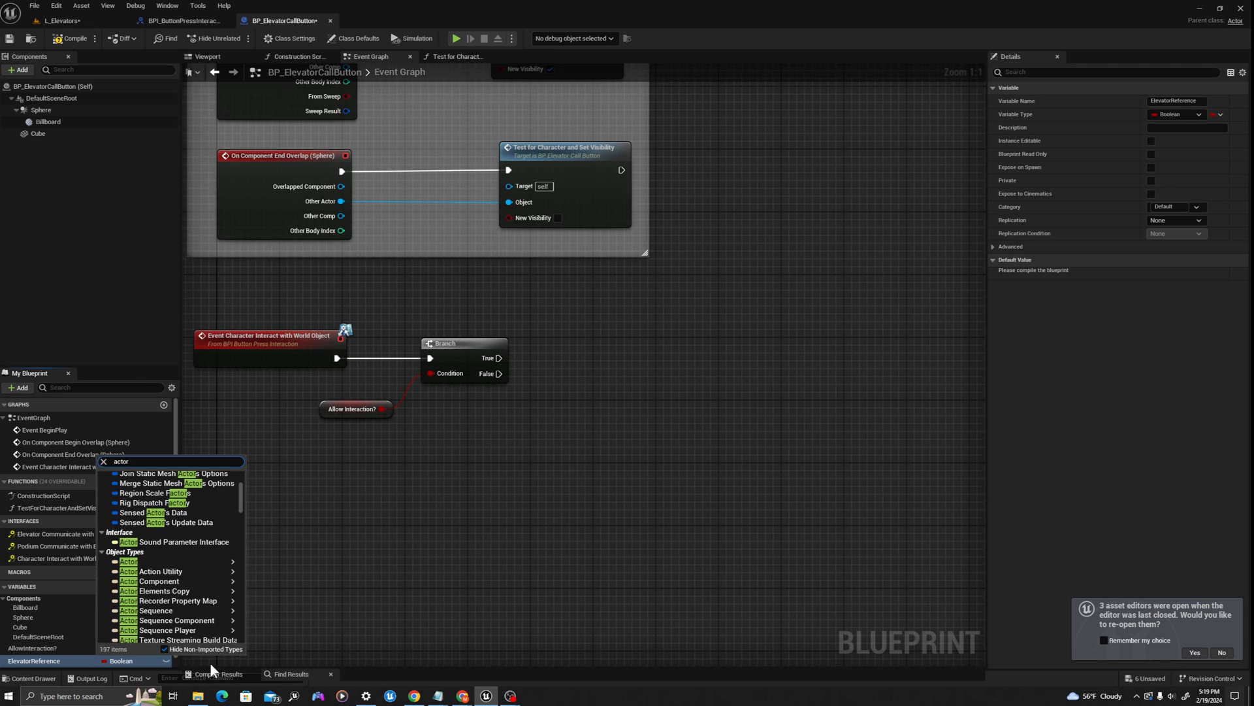
pyautogui.moveTo(171, 561)
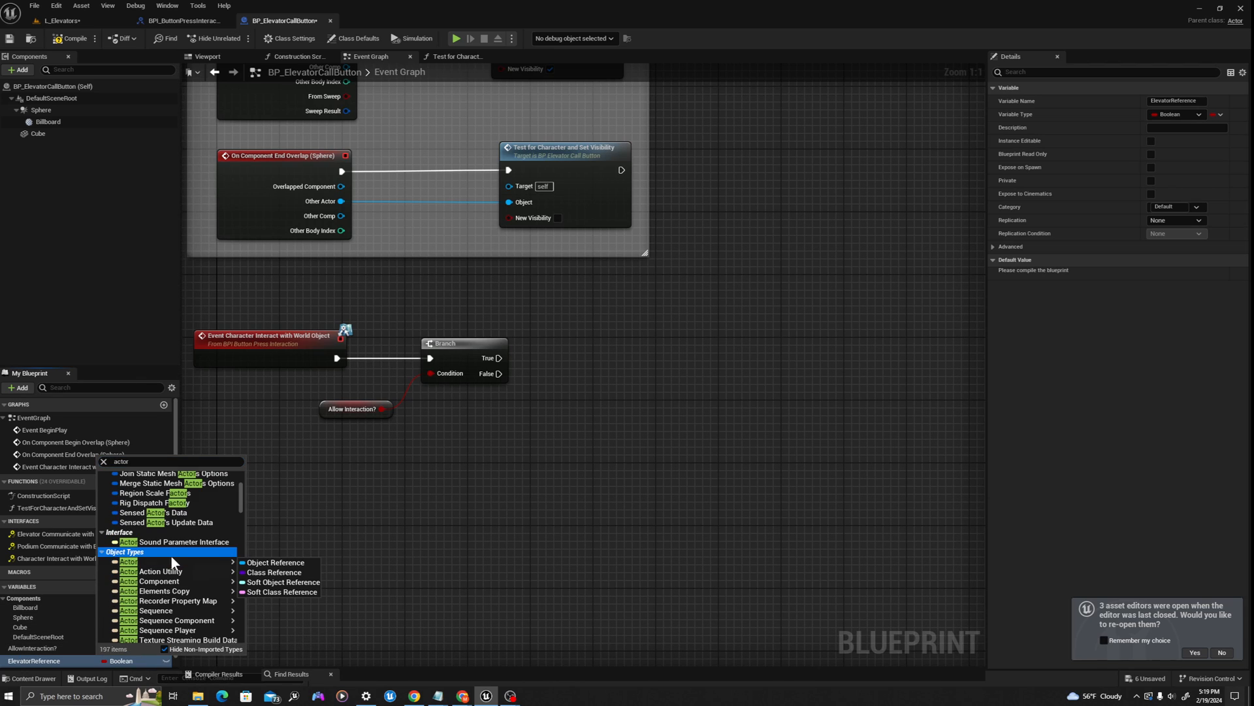
pyautogui.click(273, 562)
# Place a getter for ElevatorReference near the Branch and convert it to a validated get.
pyautogui.moveTo(44, 661); pyautogui.dragTo(506, 438)
pyautogui.click(550, 450)
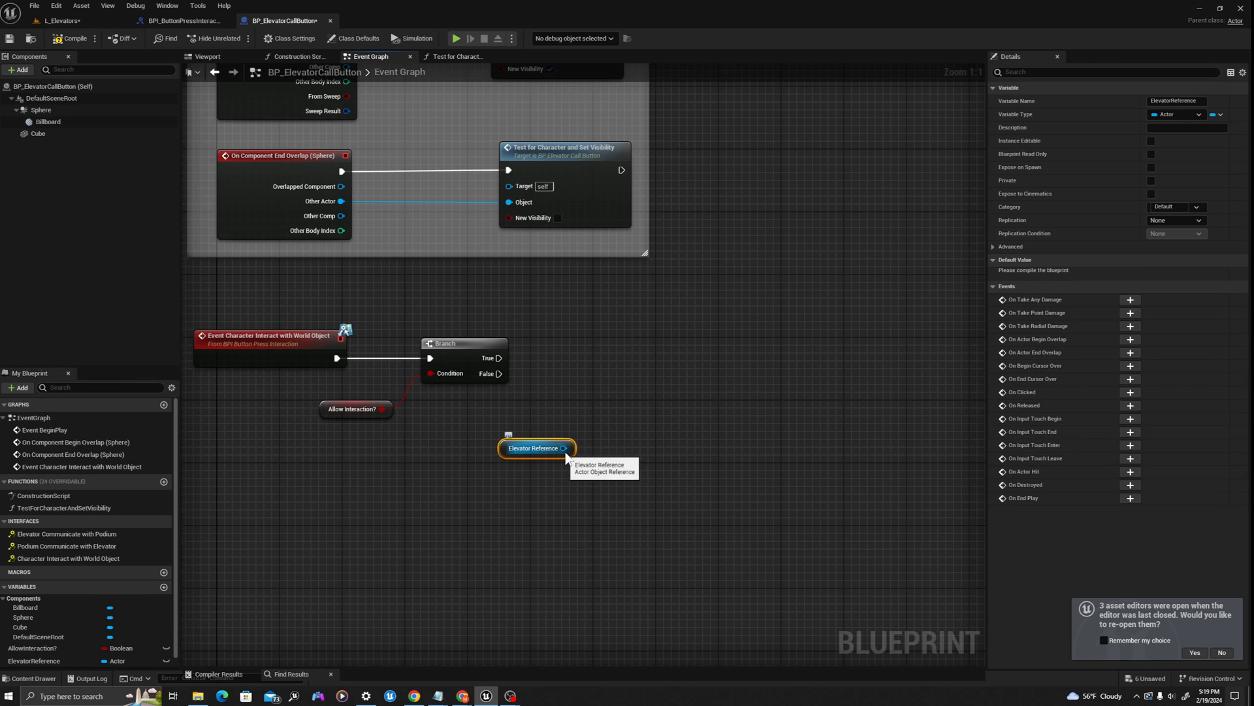
pyautogui.moveTo(613, 445); pyautogui.dragTo(572, 431, button='right')
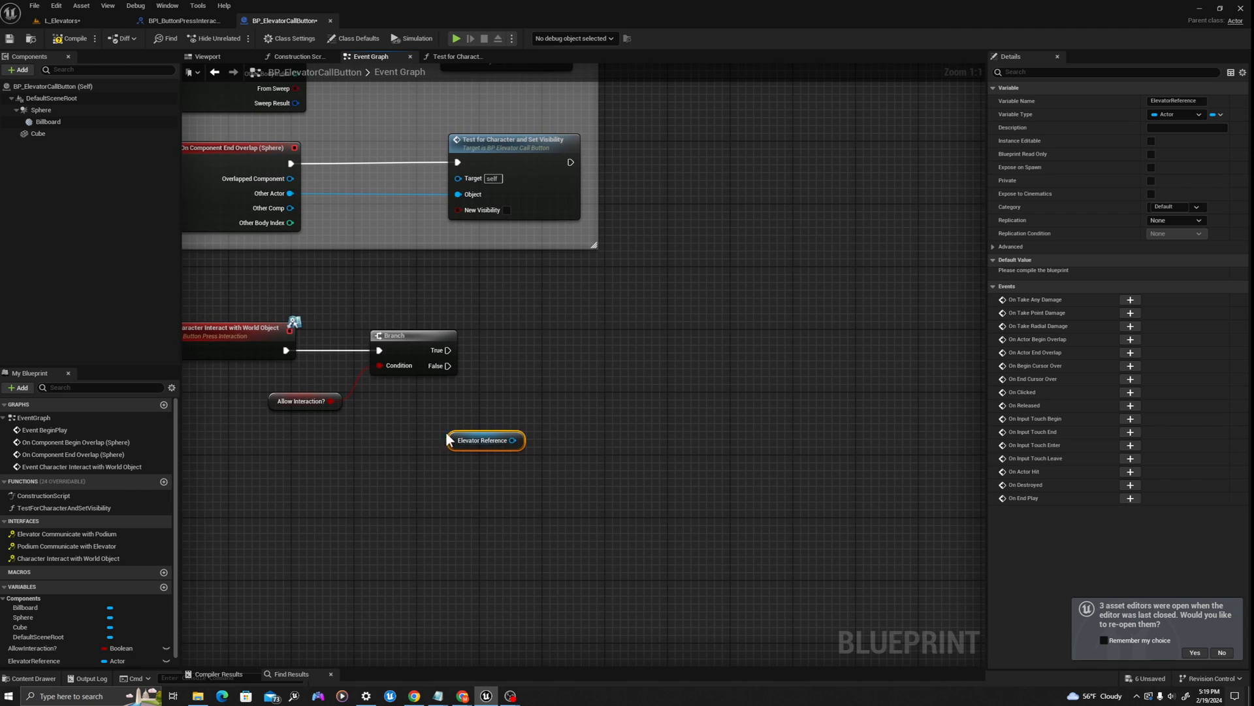
pyautogui.moveTo(450, 441); pyautogui.dragTo(490, 401)
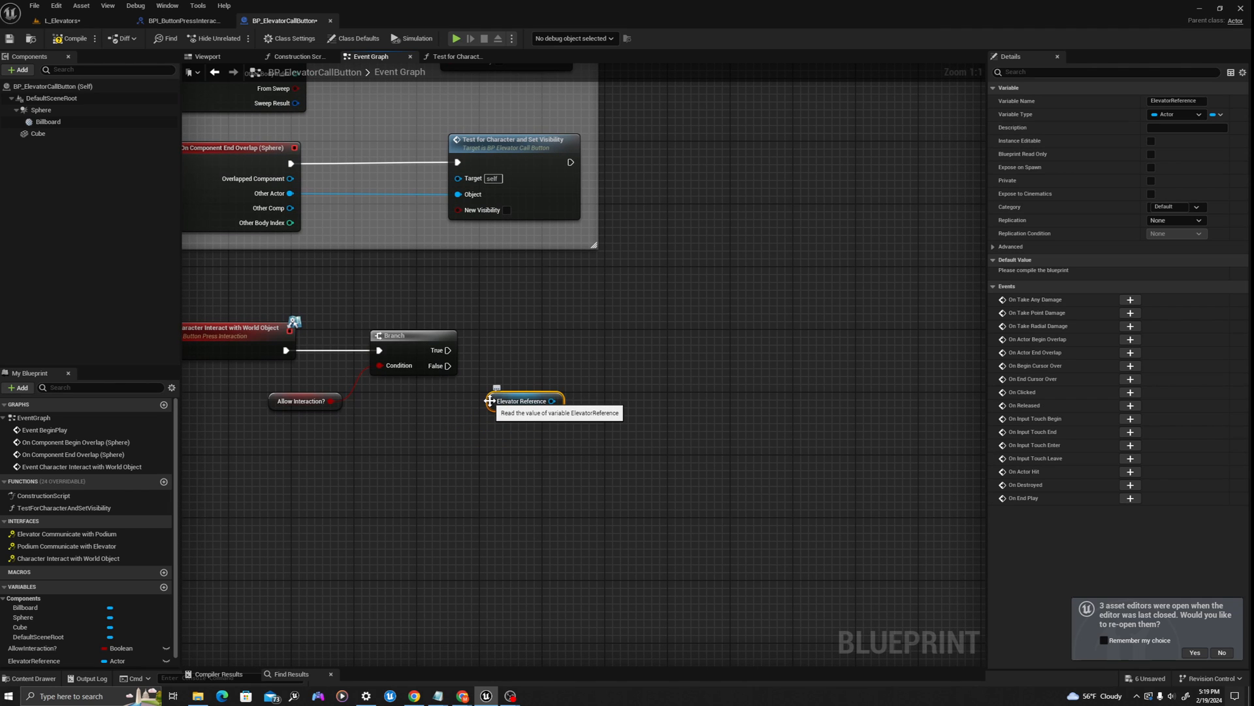
pyautogui.rightClick(489, 399)
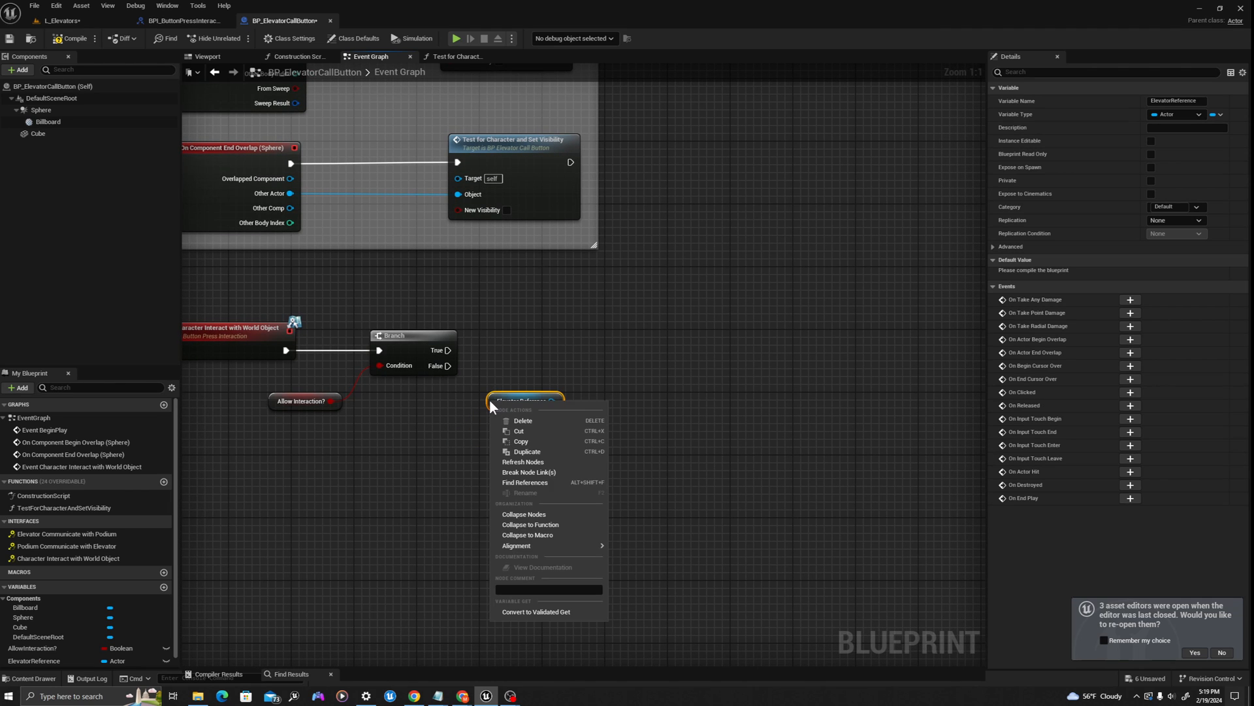
pyautogui.click(513, 612)
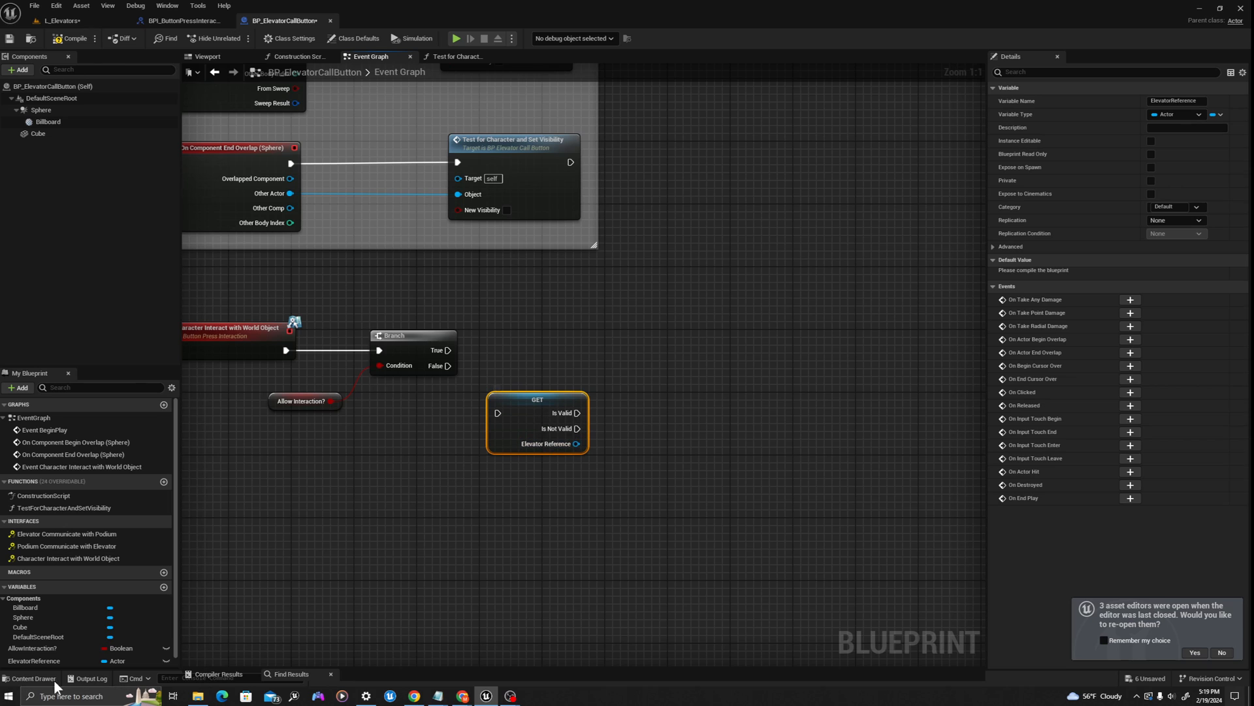
# Place a second ElevatorReference getter and search its available actions for an Is Valid check.
pyautogui.moveTo(34, 660); pyautogui.dragTo(666, 454)
pyautogui.click(595, 523)
pyautogui.write('is valid')
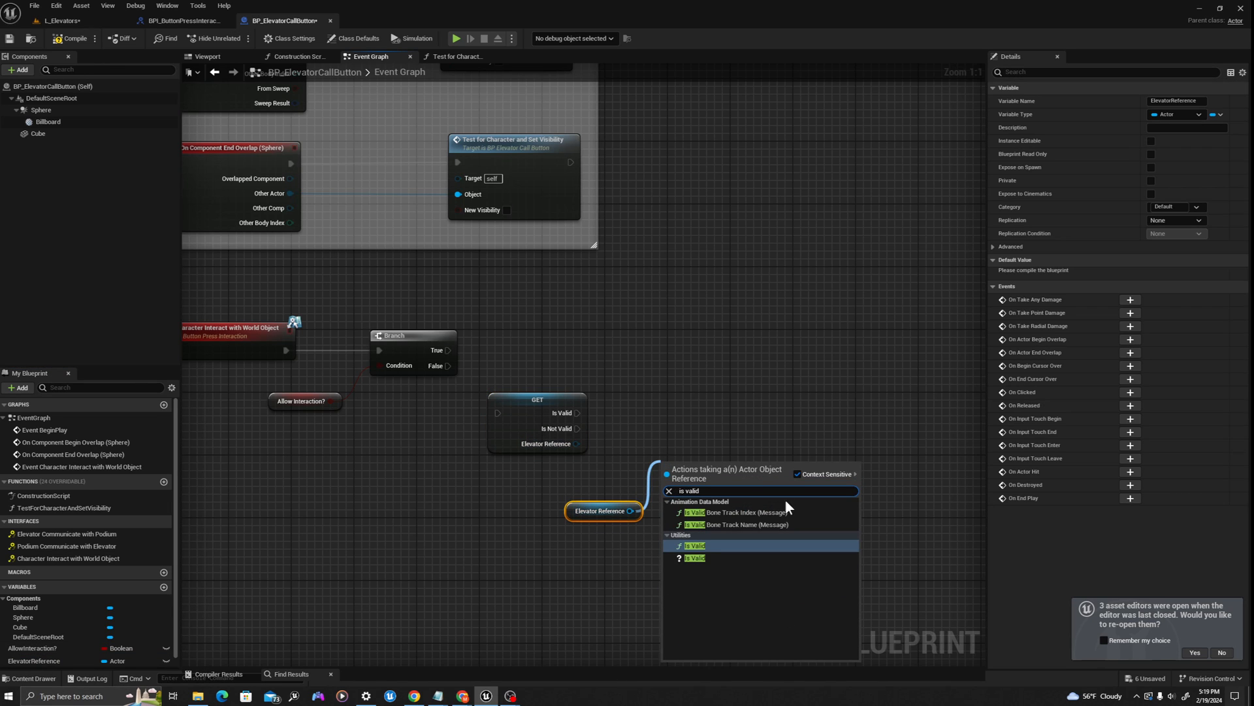
pyautogui.click(656, 563)
# Wire the Branch's True output to the validated get, align the two nodes, and delete the spare Elevator Reference getter.
pyautogui.moveTo(448, 350); pyautogui.dragTo(570, 346)
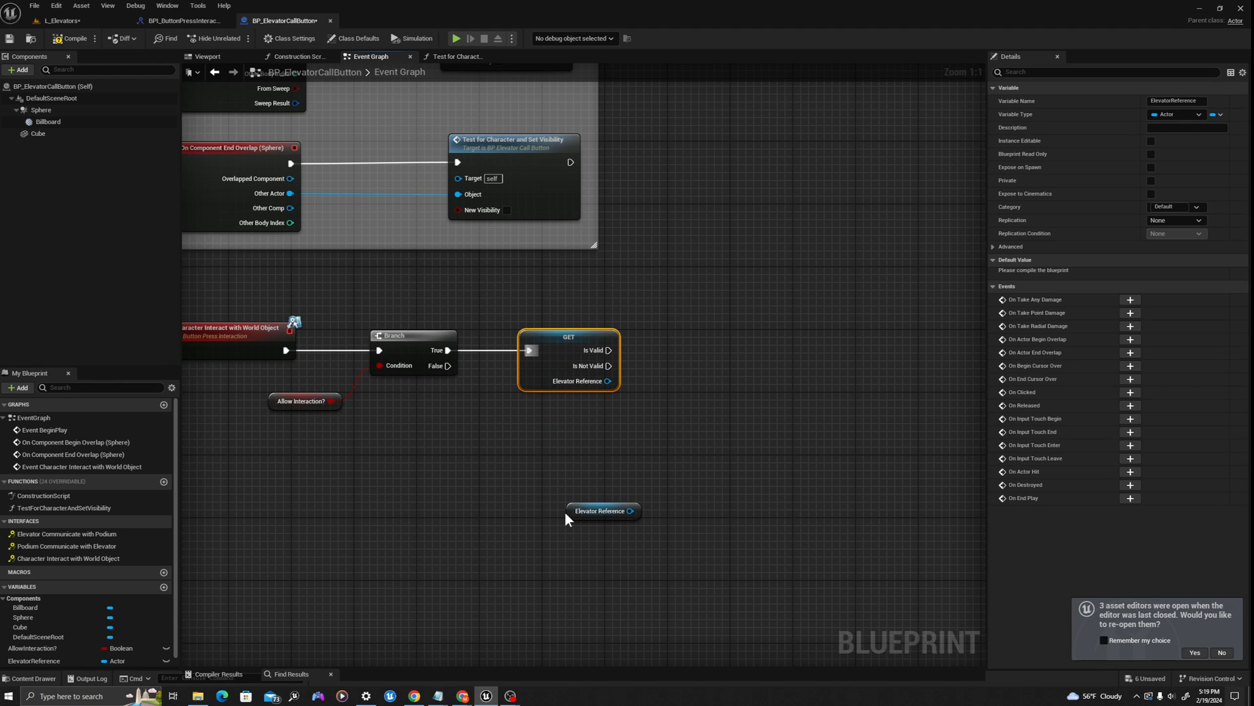
pyautogui.click(599, 511)
pyautogui.press('Delete')
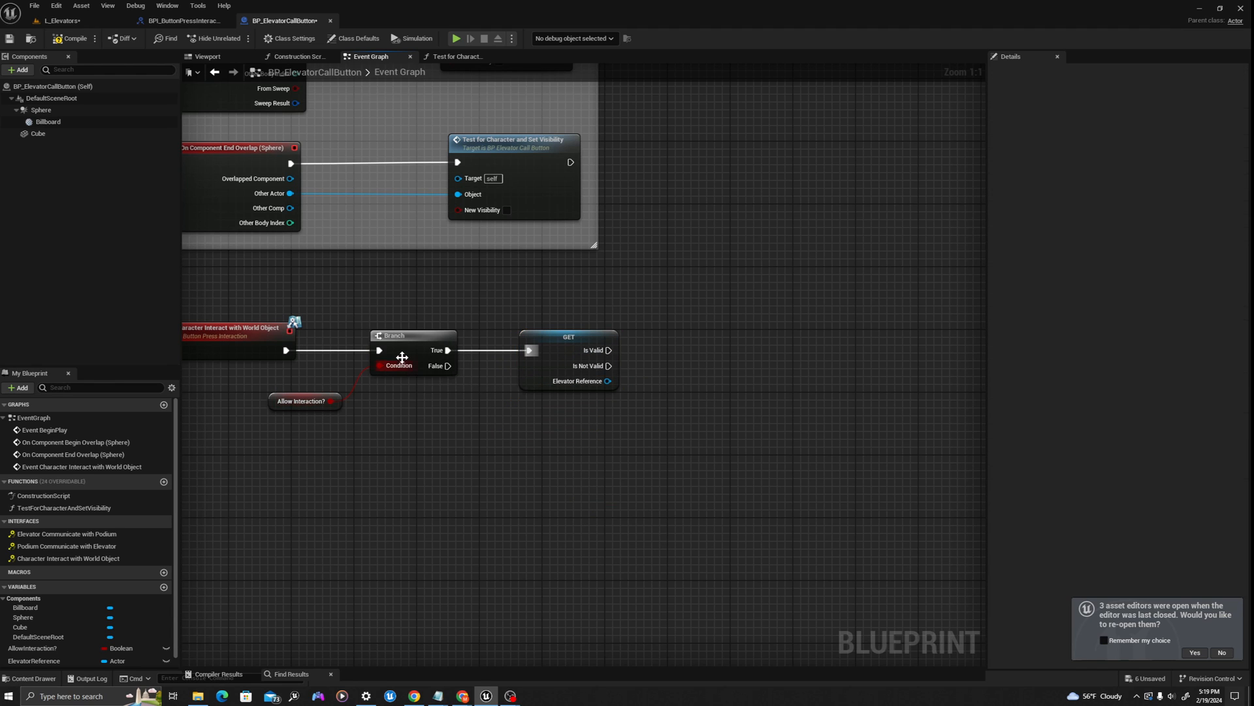
# Call the BPI Button Press Interaction message Podium Communicate with Elevator from Is Valid, with Elevator Reference as its Target.
pyautogui.click(588, 366)
pyautogui.moveTo(663, 386); pyautogui.dragTo(530, 378, button='right')
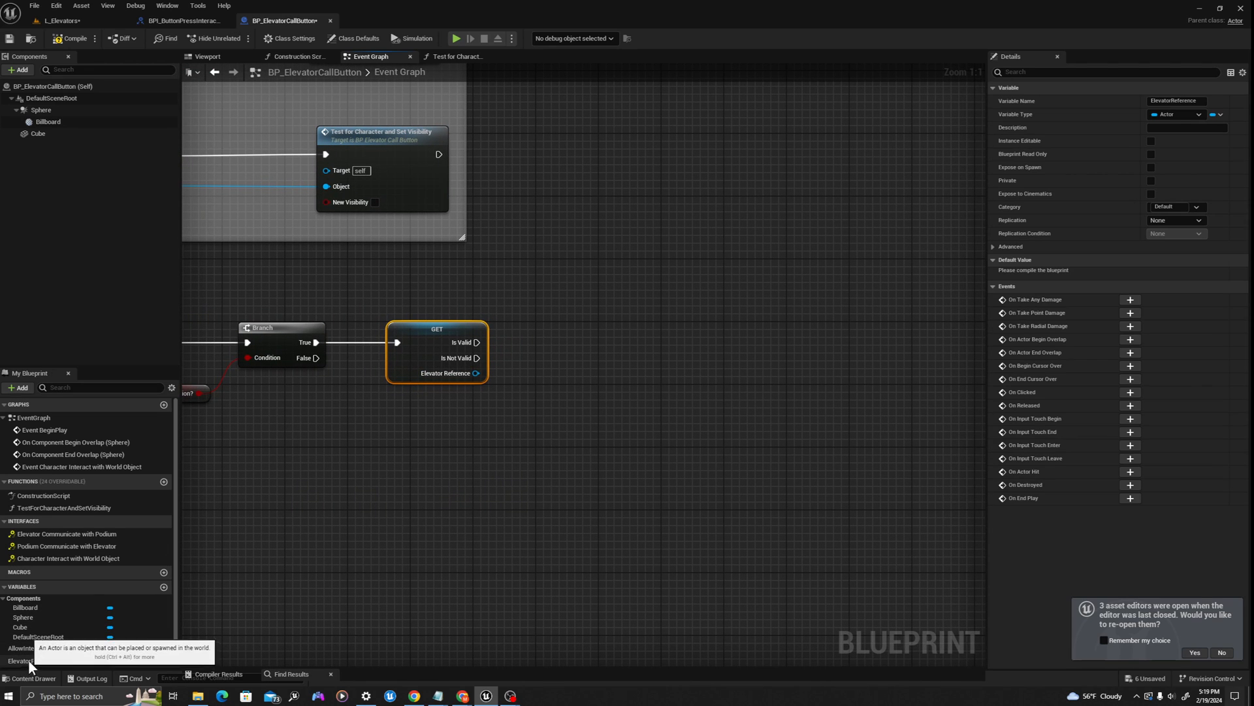
pyautogui.click(183, 20)
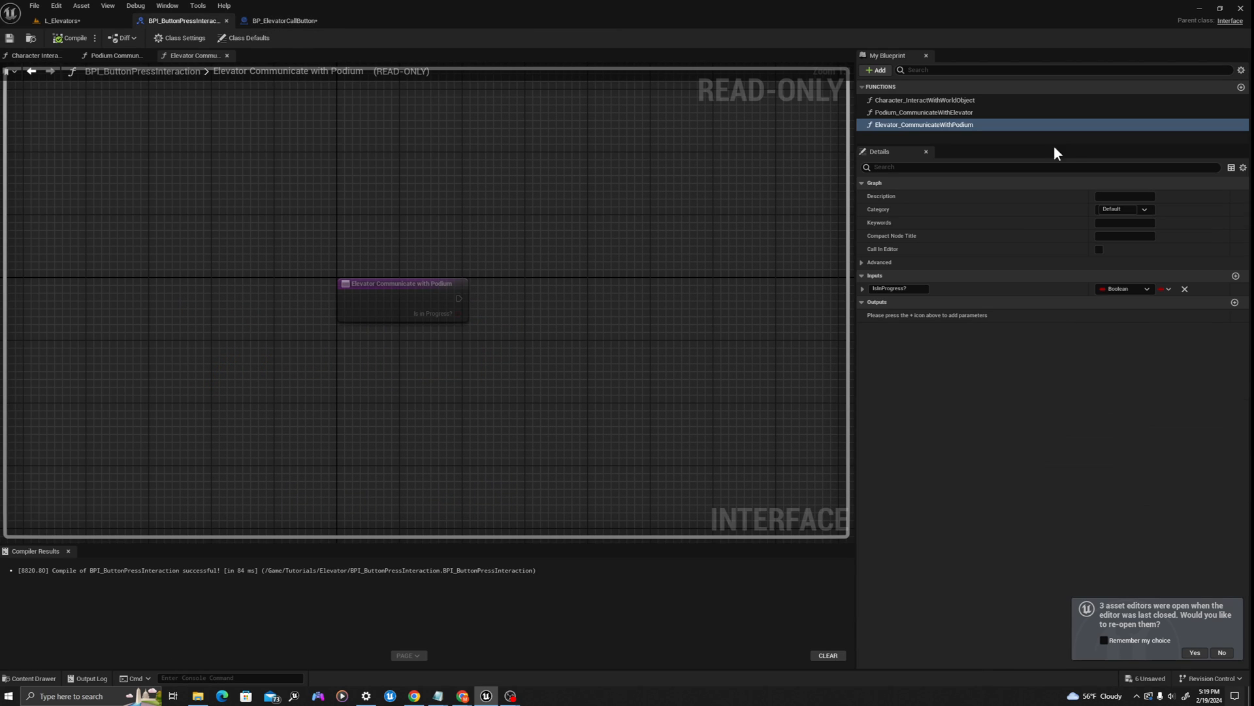
pyautogui.click(918, 114)
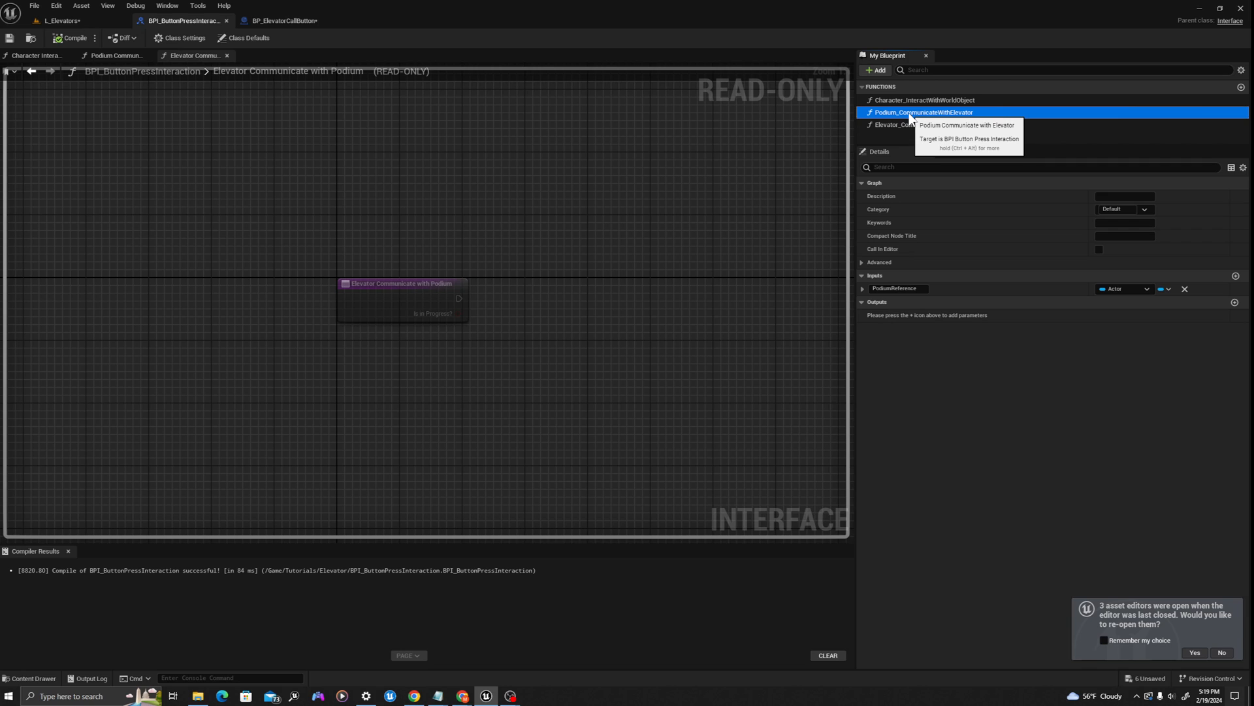
pyautogui.click(307, 20)
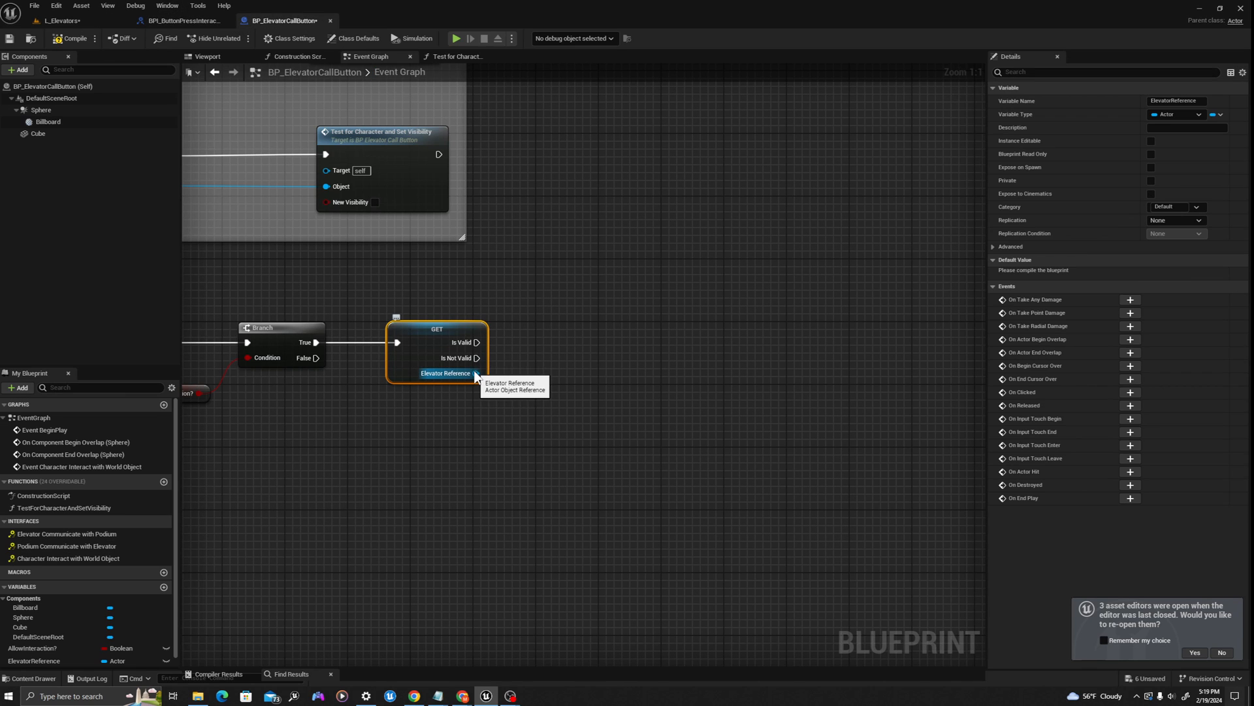
pyautogui.moveTo(475, 374); pyautogui.dragTo(542, 336)
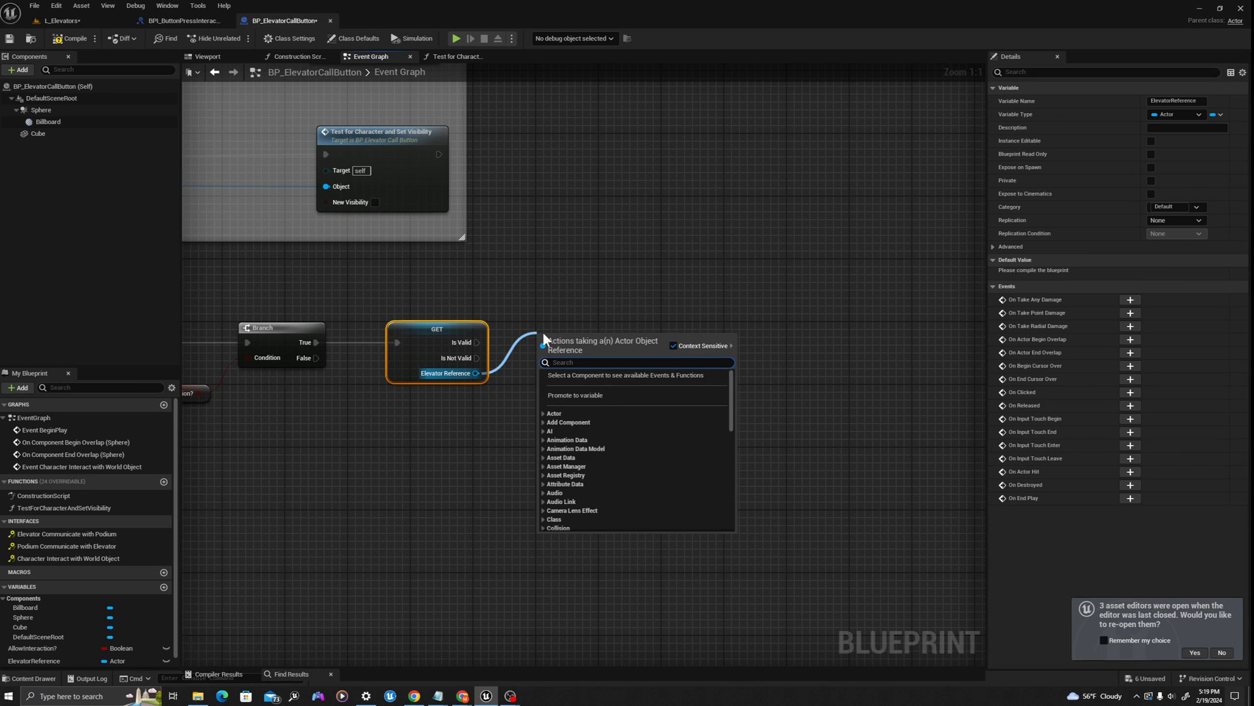
pyautogui.write('podium commun')
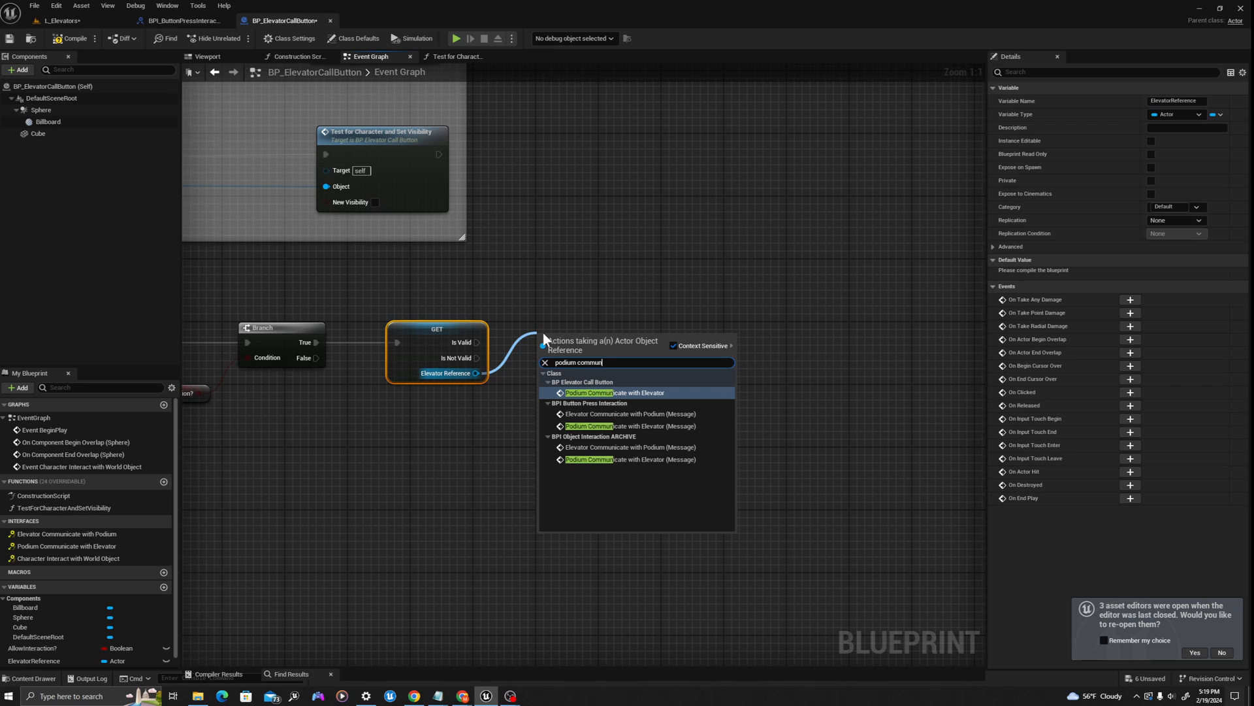
pyautogui.write('icate with elevator')
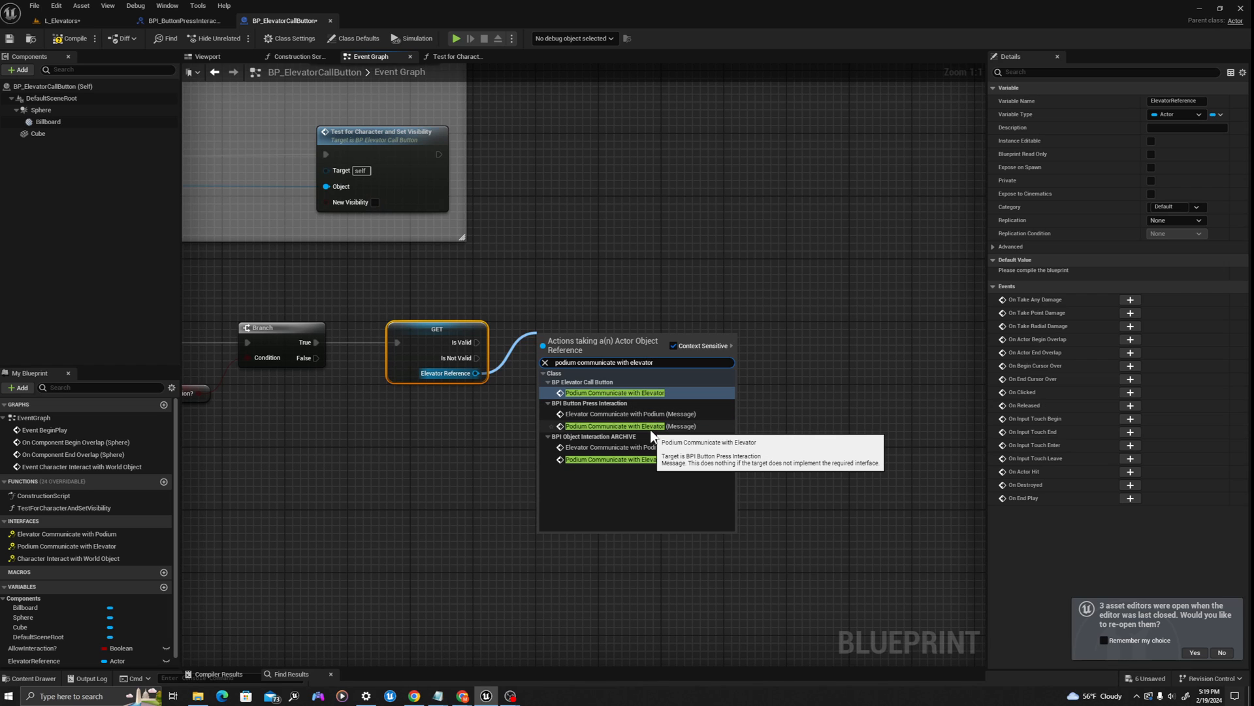
pyautogui.click(606, 427)
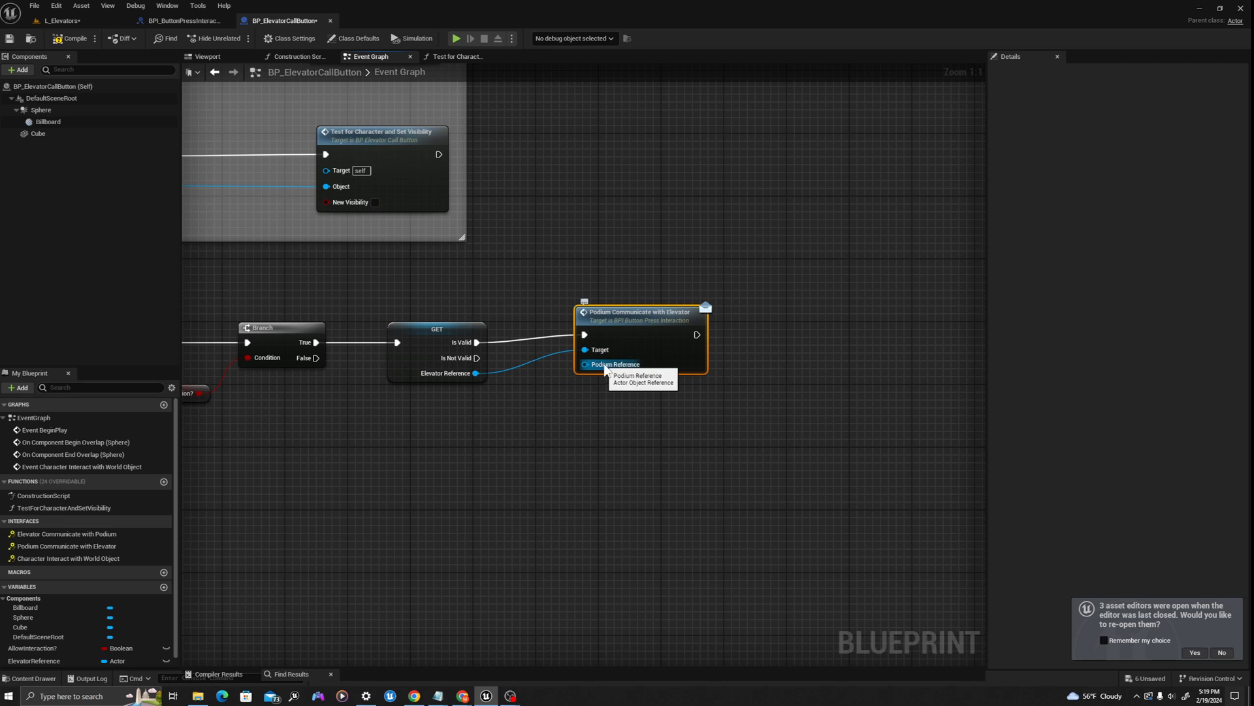
# Supply a Self reference to the Podium Reference input of Podium Communicate with Elevator.
pyautogui.moveTo(589, 364); pyautogui.dragTo(565, 406)
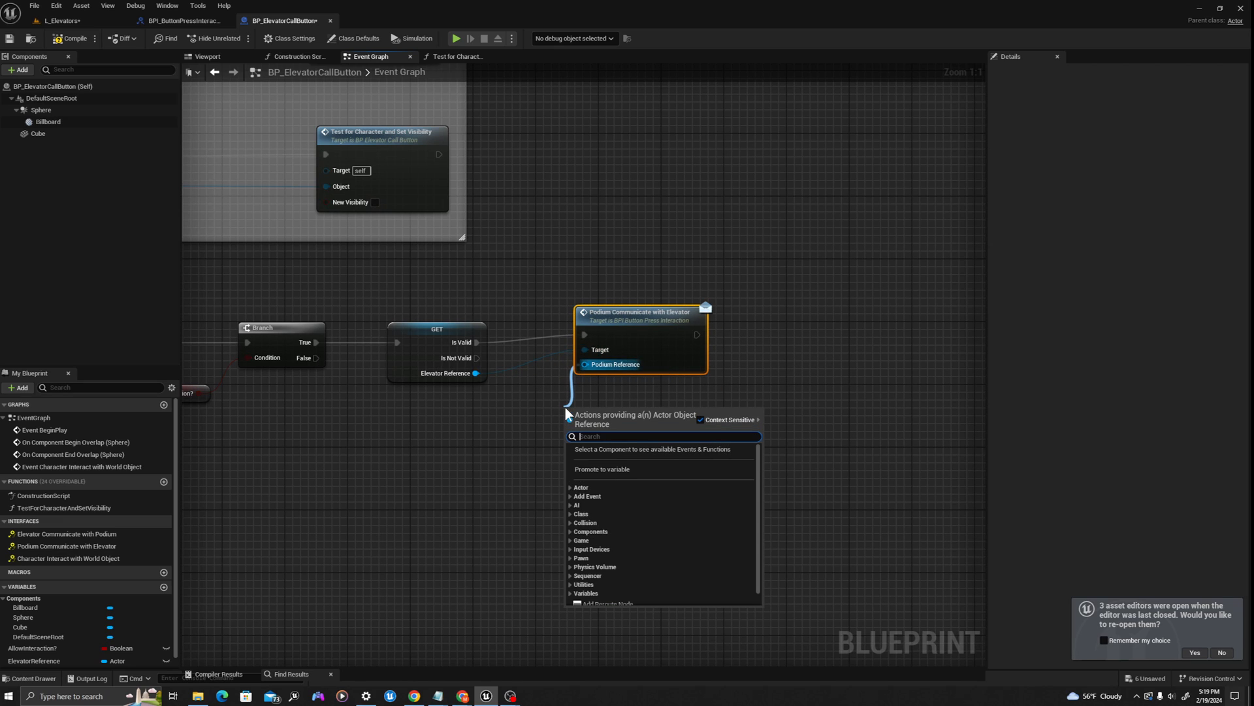
pyautogui.write('self')
pyautogui.press('Return')
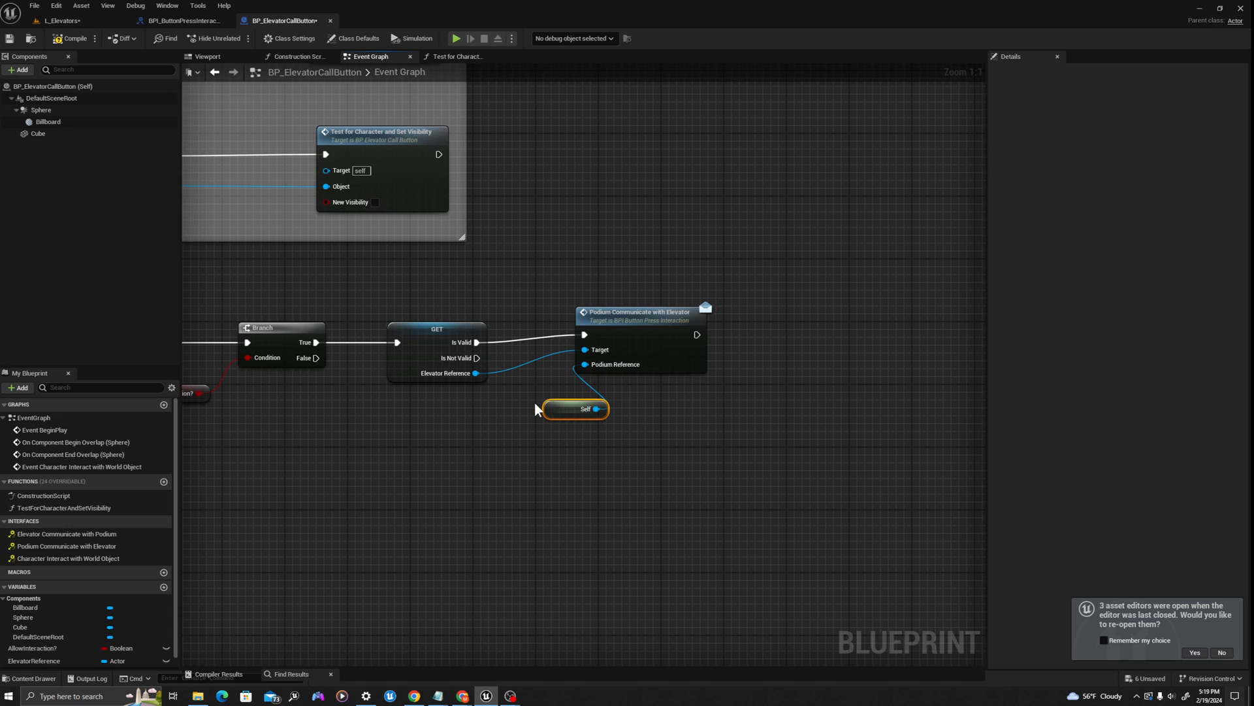
# Align Podium Communicate with Elevator with the validated get and place the Self node just below and before it.
pyautogui.moveTo(552, 409); pyautogui.dragTo(496, 409)
pyautogui.moveTo(631, 335); pyautogui.dragTo(653, 342)
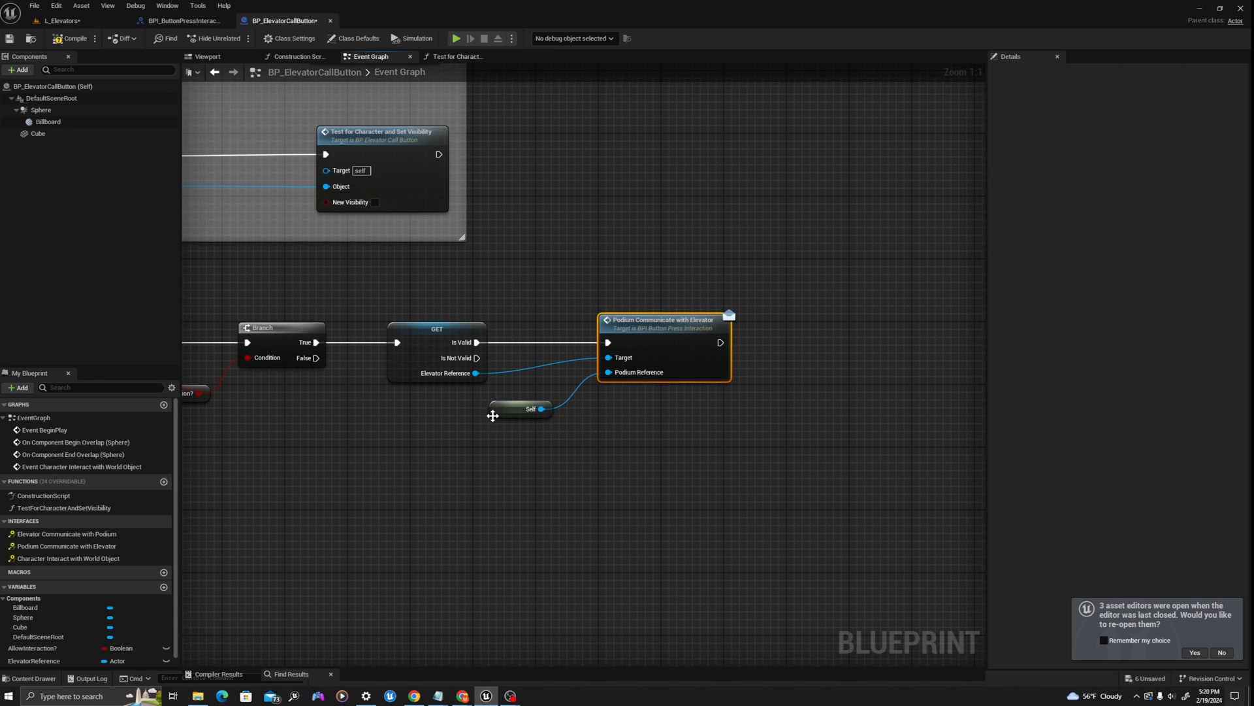
pyautogui.moveTo(494, 420); pyautogui.dragTo(518, 420)
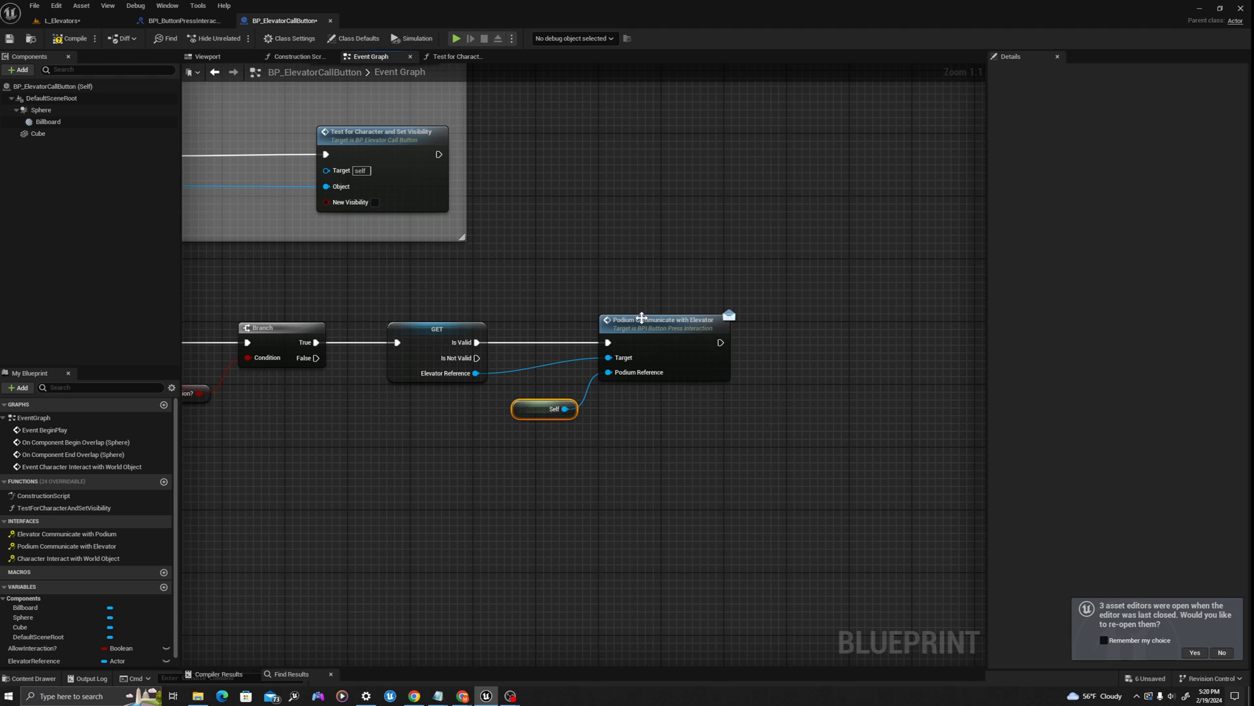
# Enclose the Character Interact with World Object node chain in a comment reading "Called from Character, then communicate to Elevator".
pyautogui.moveTo(626, 369); pyautogui.dragTo(819, 375, button='right')
pyautogui.scroll(-1, 820, 375)
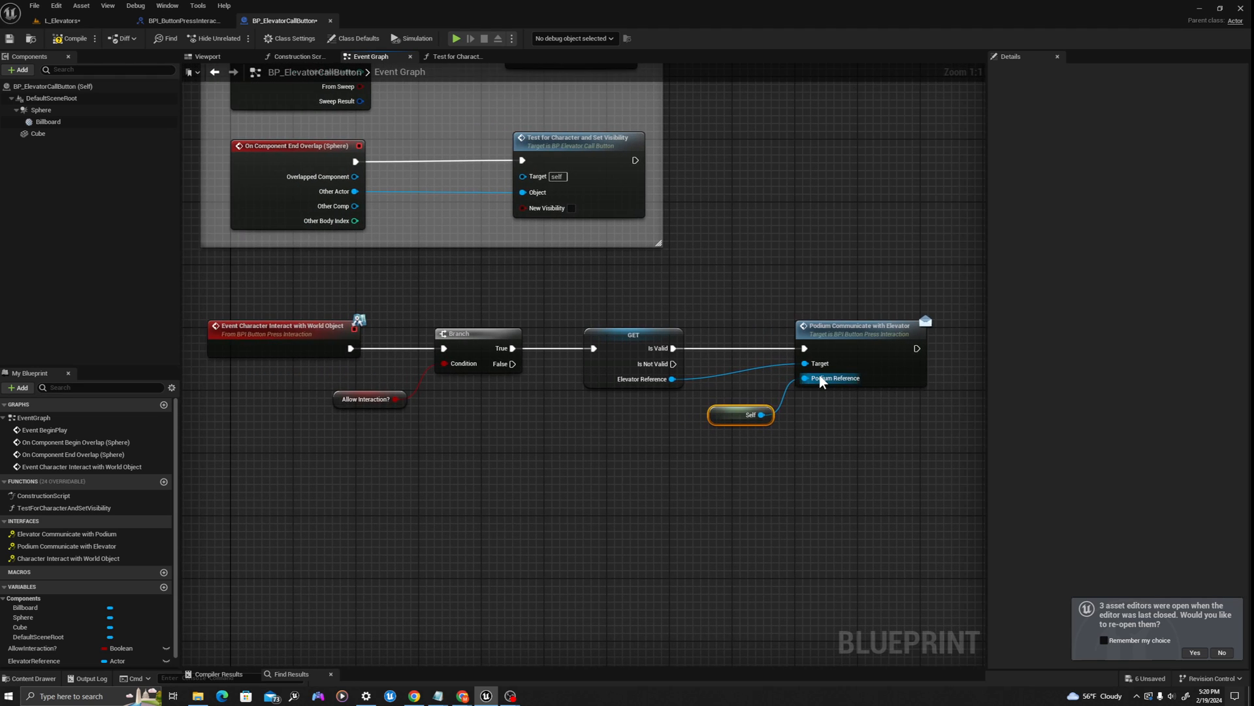
pyautogui.moveTo(949, 319); pyautogui.dragTo(265, 449)
pyautogui.press('c')
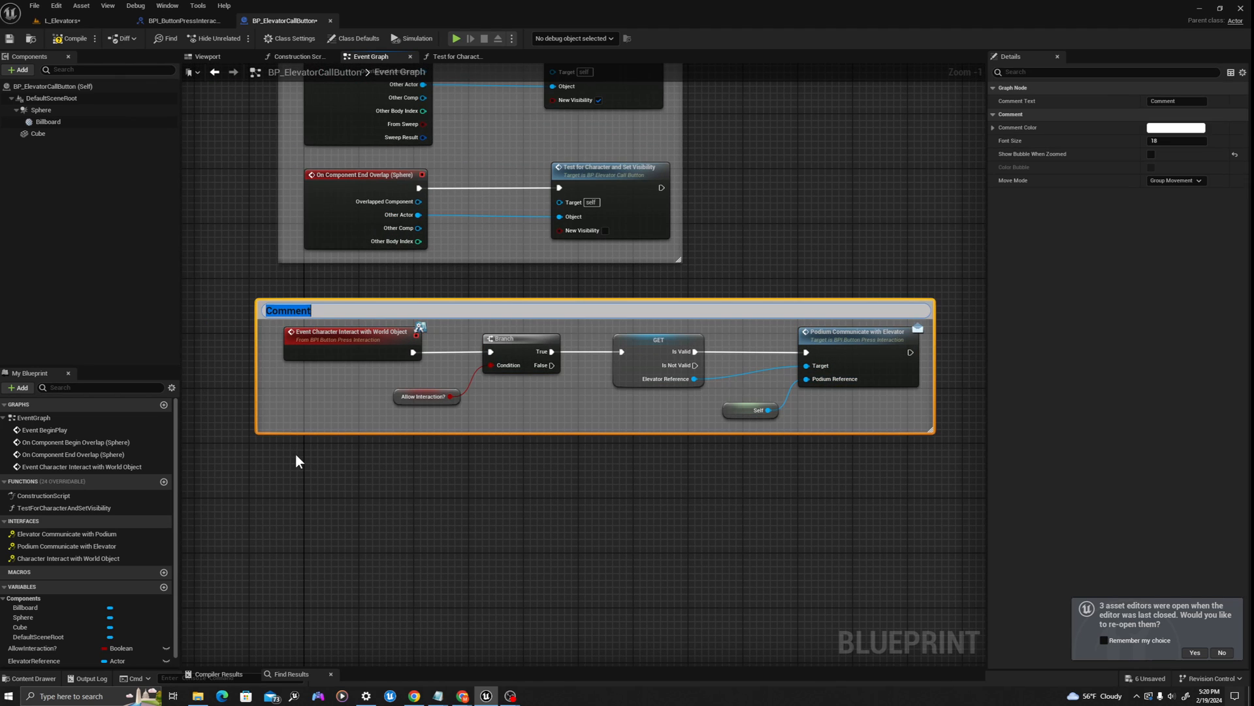
pyautogui.write('Called from Charac')
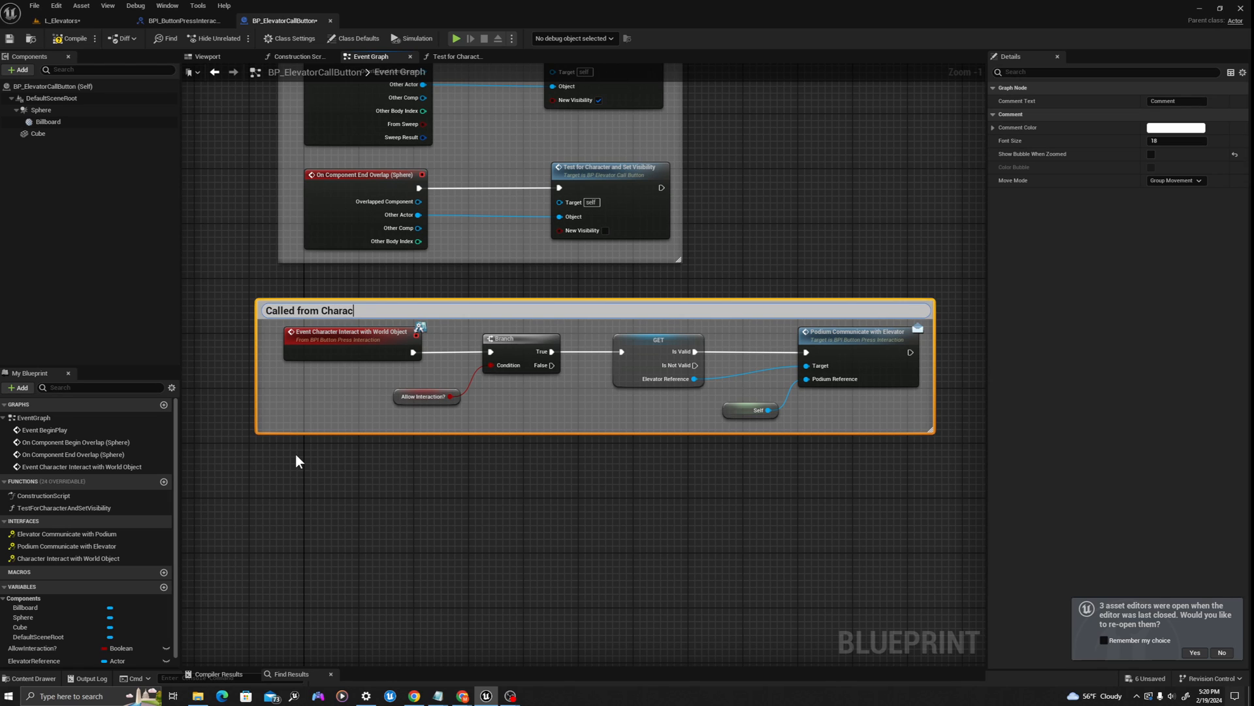
pyautogui.write('ter, then communiat')
pyautogui.write('cate')
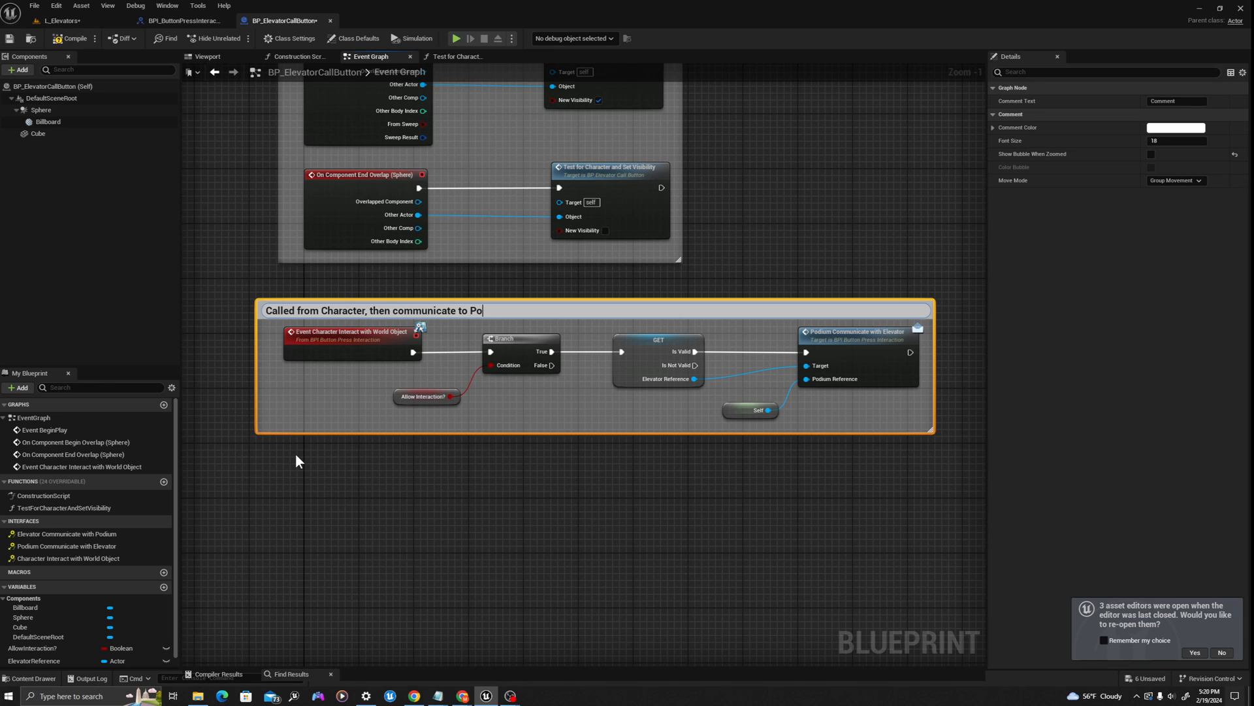
pyautogui.write('to Elevator')
pyautogui.press('Return')
# Nudge the Character Interact with World Object event slightly lower inside its comment box and compile the Blueprint.
pyautogui.click(337, 333)
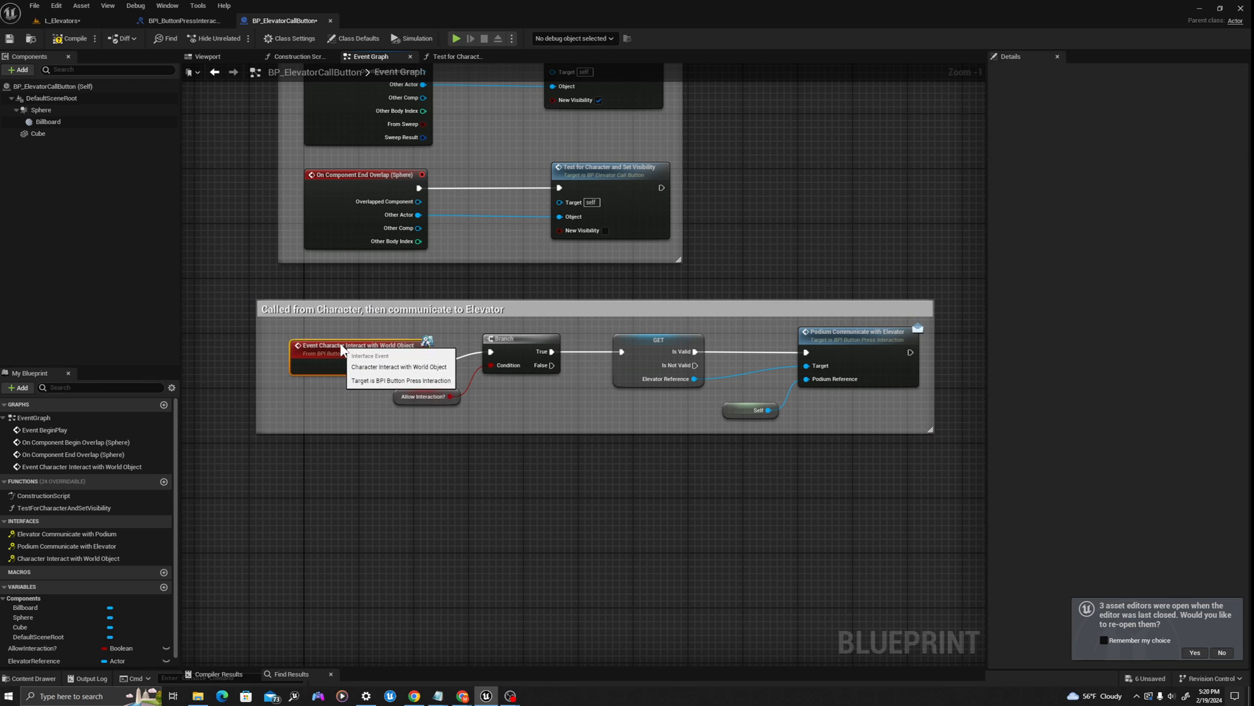
pyautogui.moveTo(337, 332); pyautogui.dragTo(337, 339)
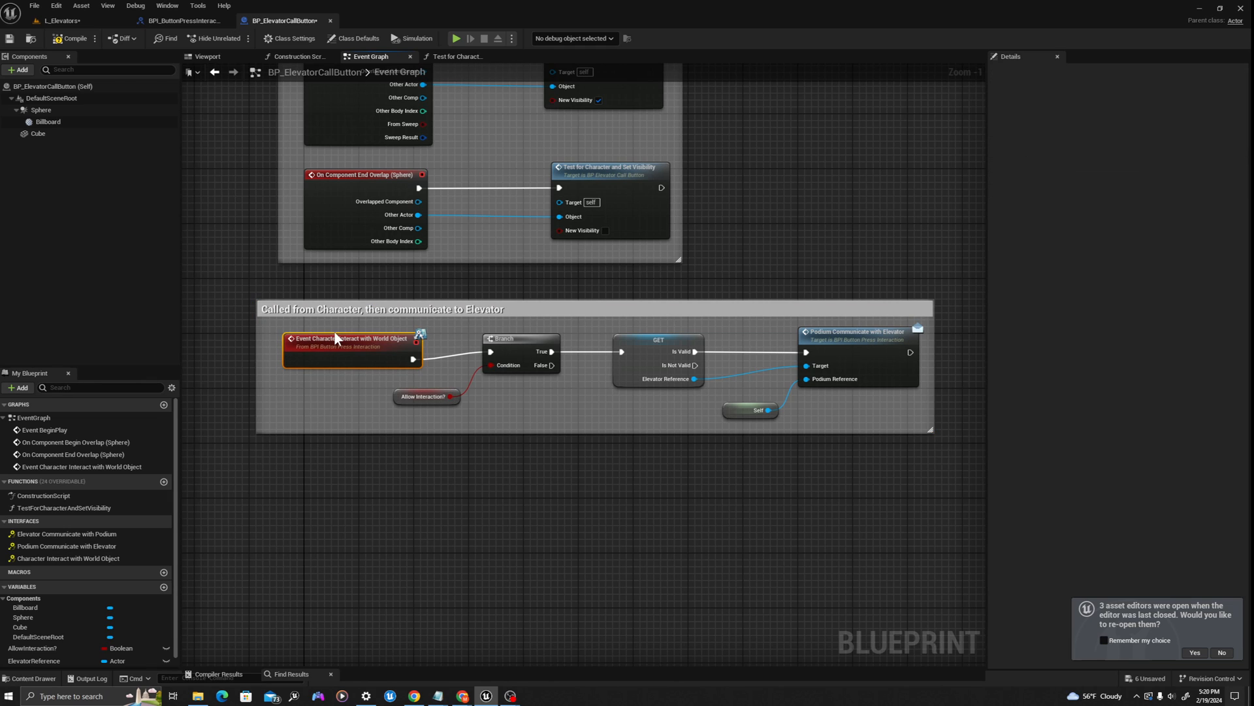
pyautogui.click(69, 38)
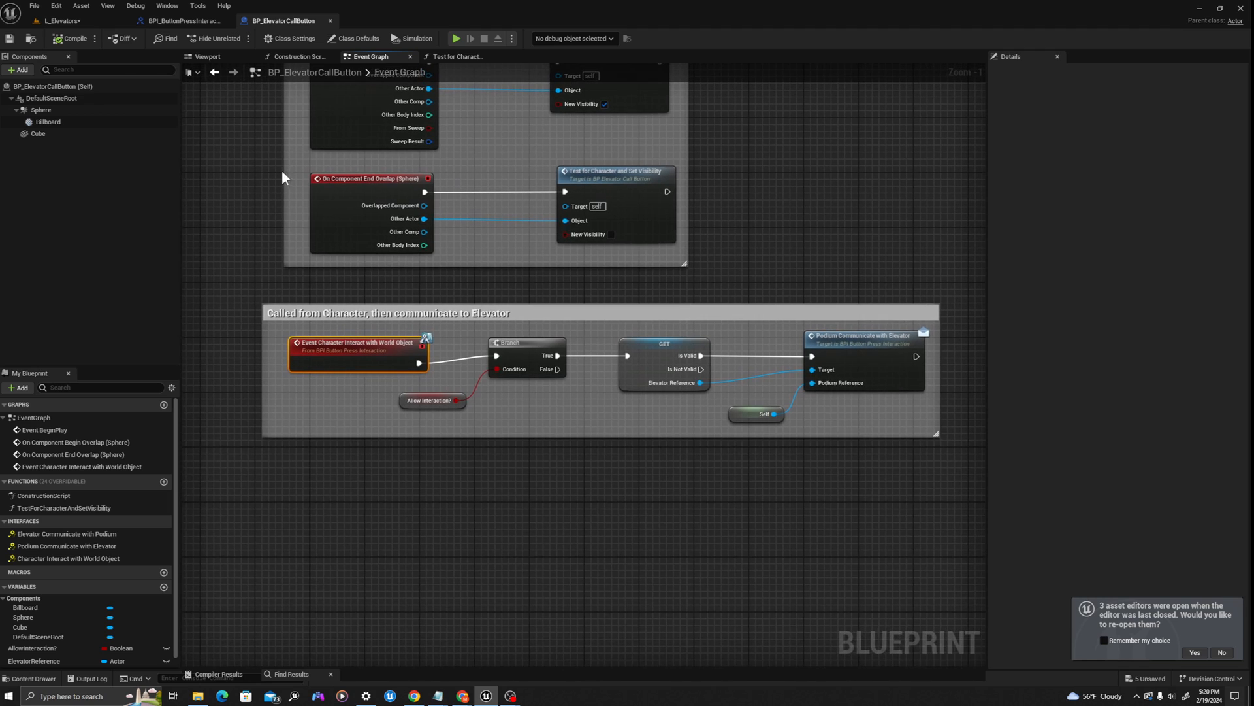
# Search the whole Content folder for "thirdperson" and open the BP_ThirdPersonCharacter Blueprint.
pyautogui.hotkey('ctrl', 'space')
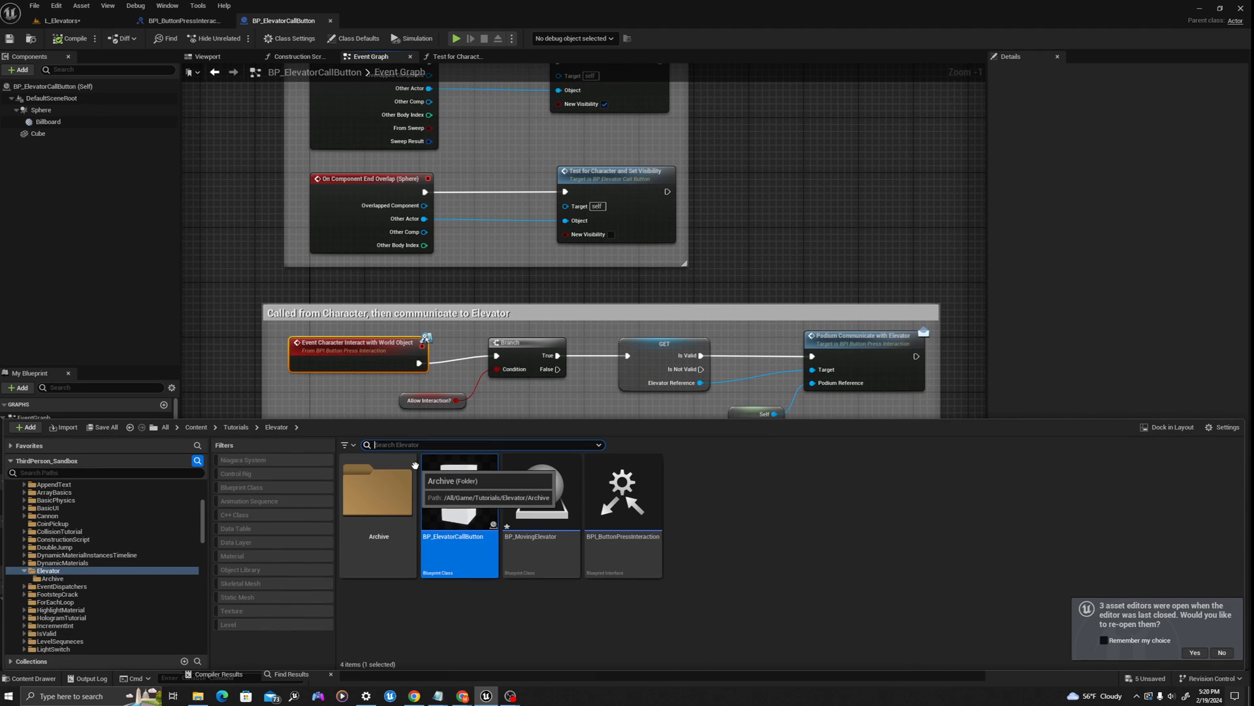
pyautogui.write('thirdperson')
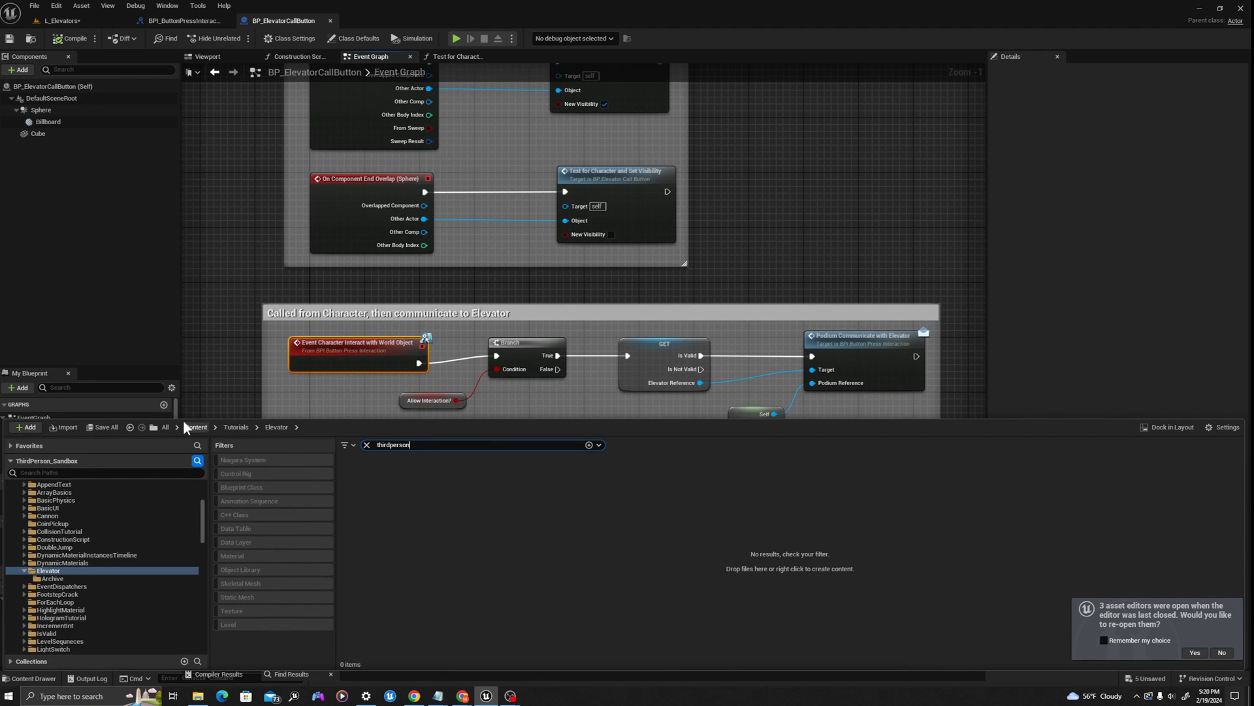
pyautogui.click(196, 427)
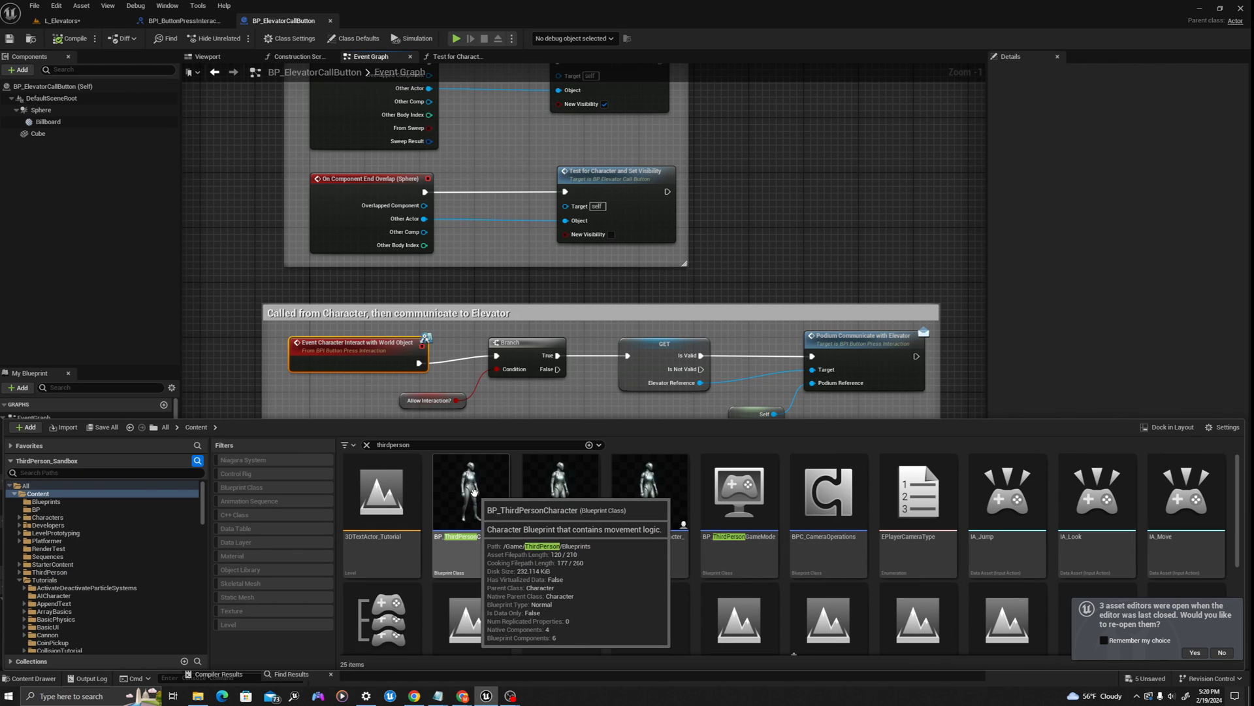
pyautogui.doubleClick(470, 490)
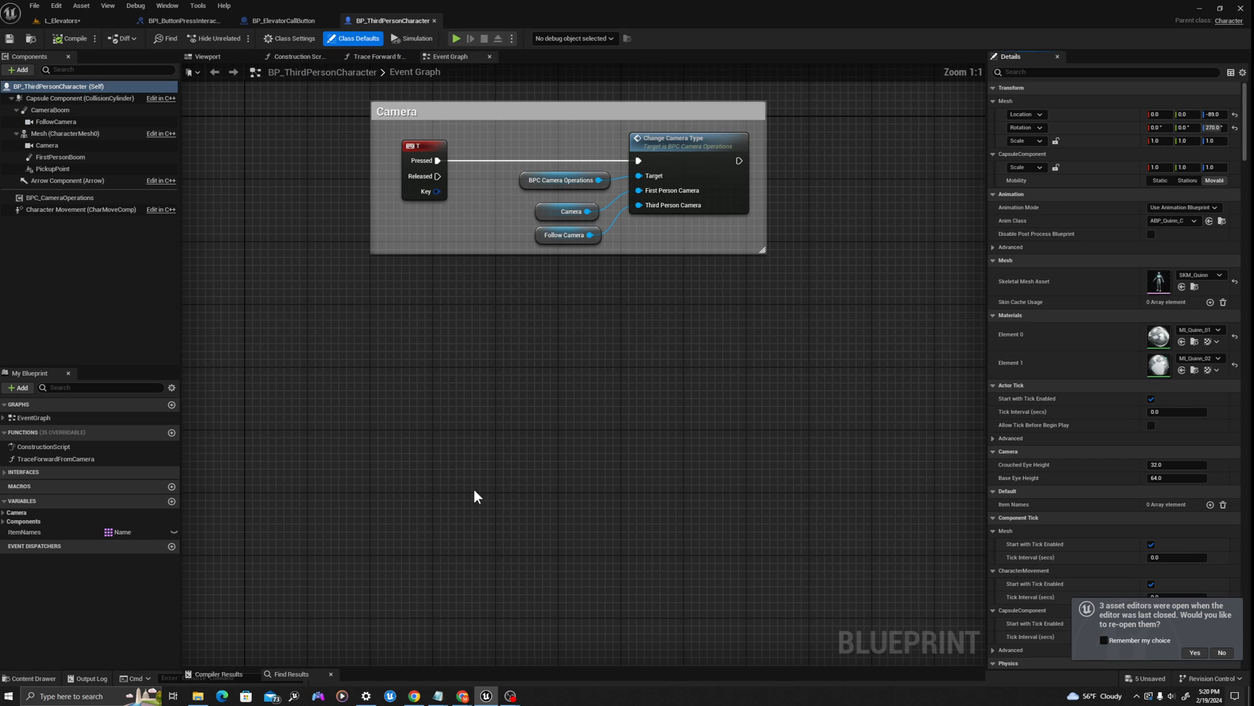
# Add a keyboard E key event to the character's Event Graph below the Camera comment.
pyautogui.rightClick(381, 397)
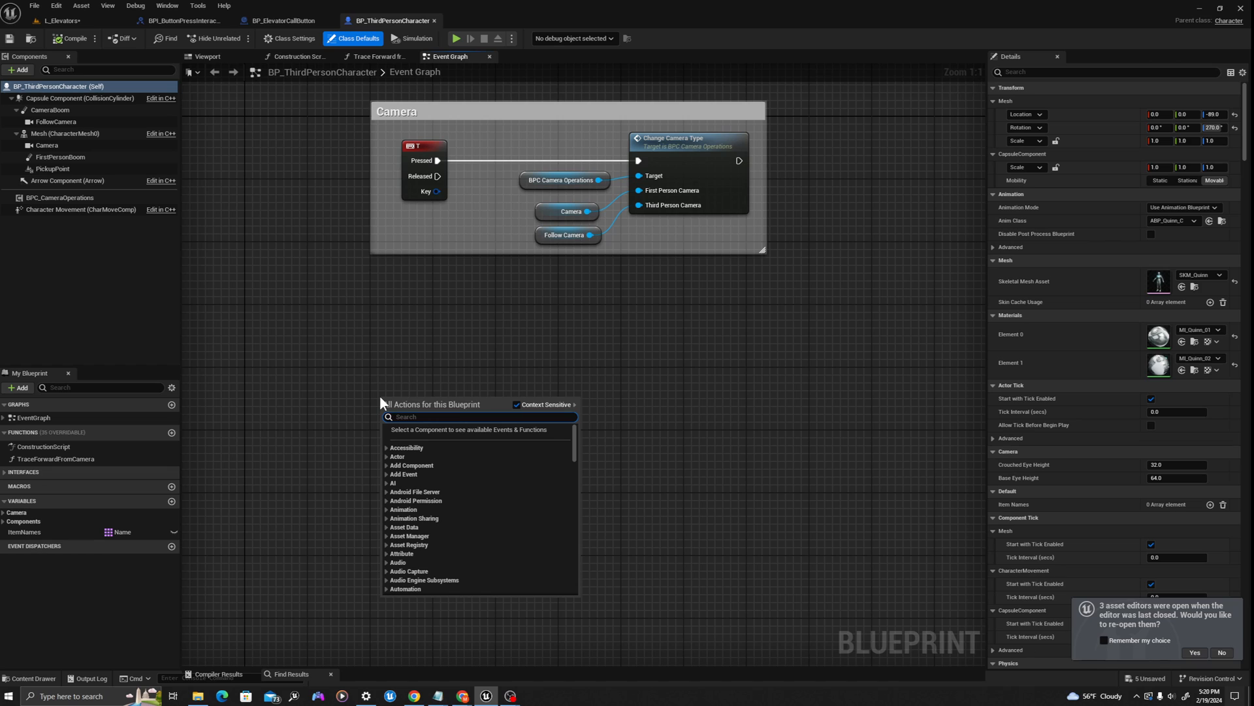
pyautogui.write('keyboard')
pyautogui.scroll(-10, 473, 490)
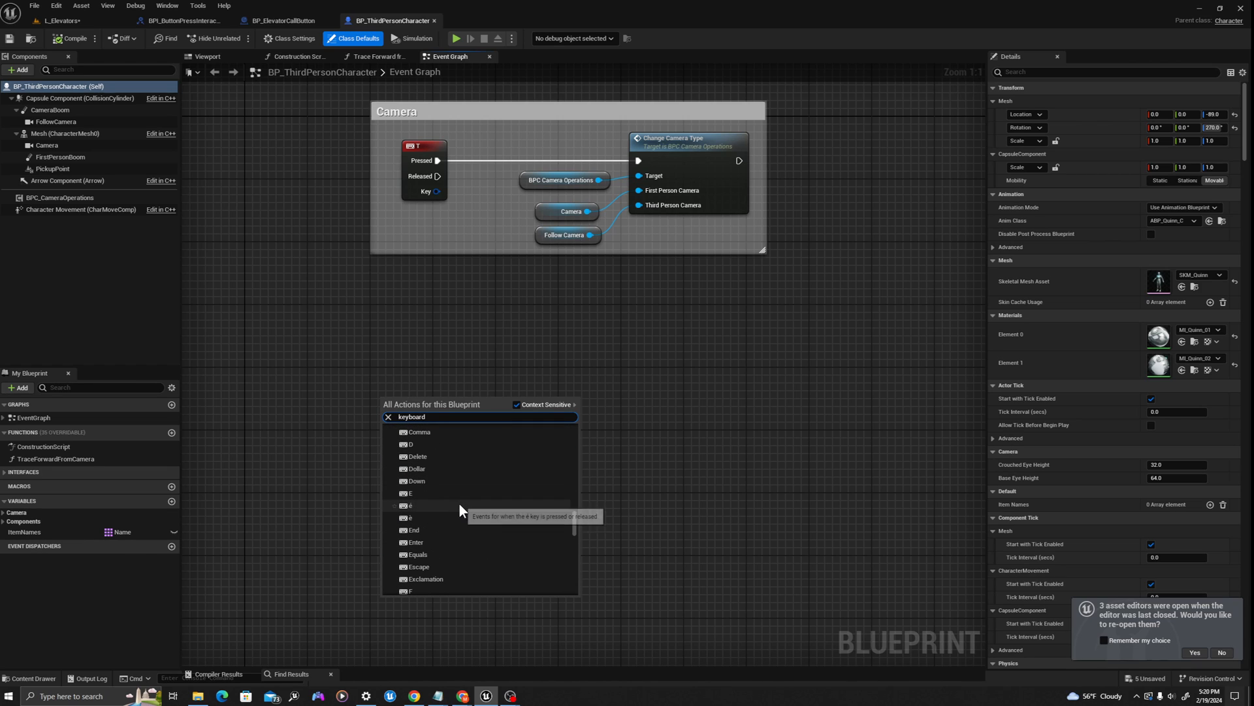
pyautogui.click(412, 495)
pyautogui.click(413, 495)
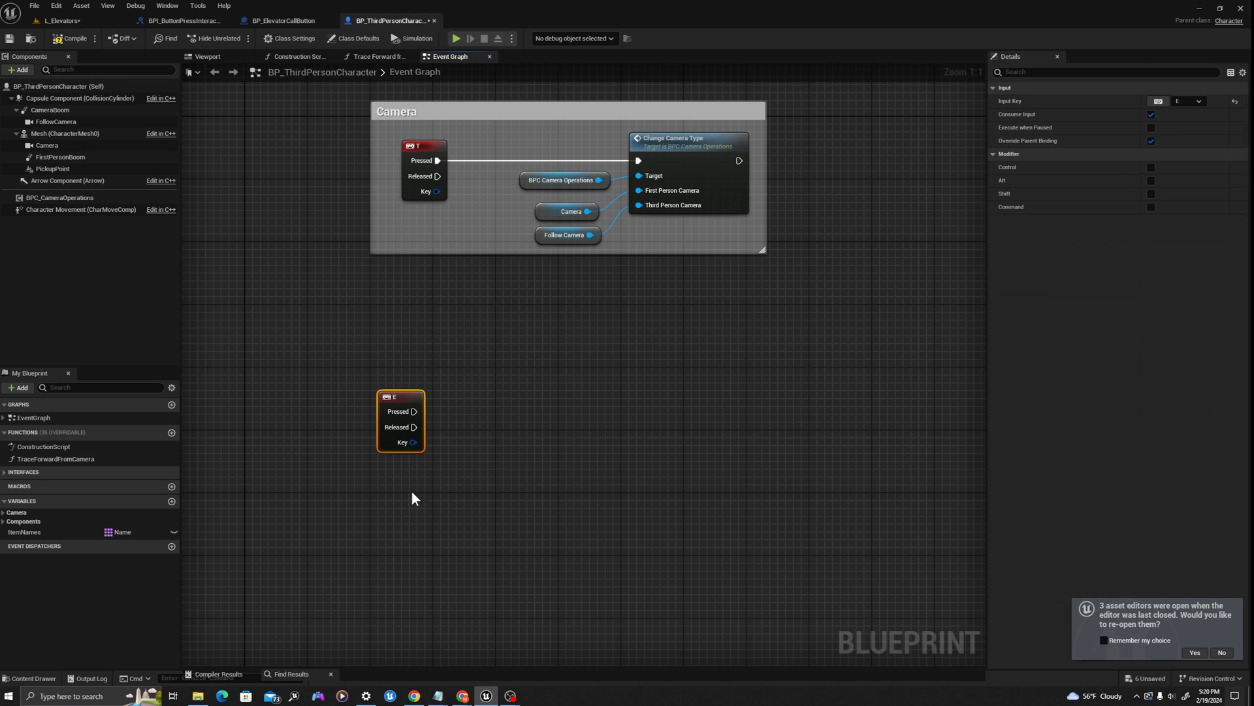
# Examine the collision settings of the Sphere component in BP_ElevatorCallButton, then return to BP_ThirdPersonCharacter.
pyautogui.moveTo(414, 411); pyautogui.dragTo(324, 23)
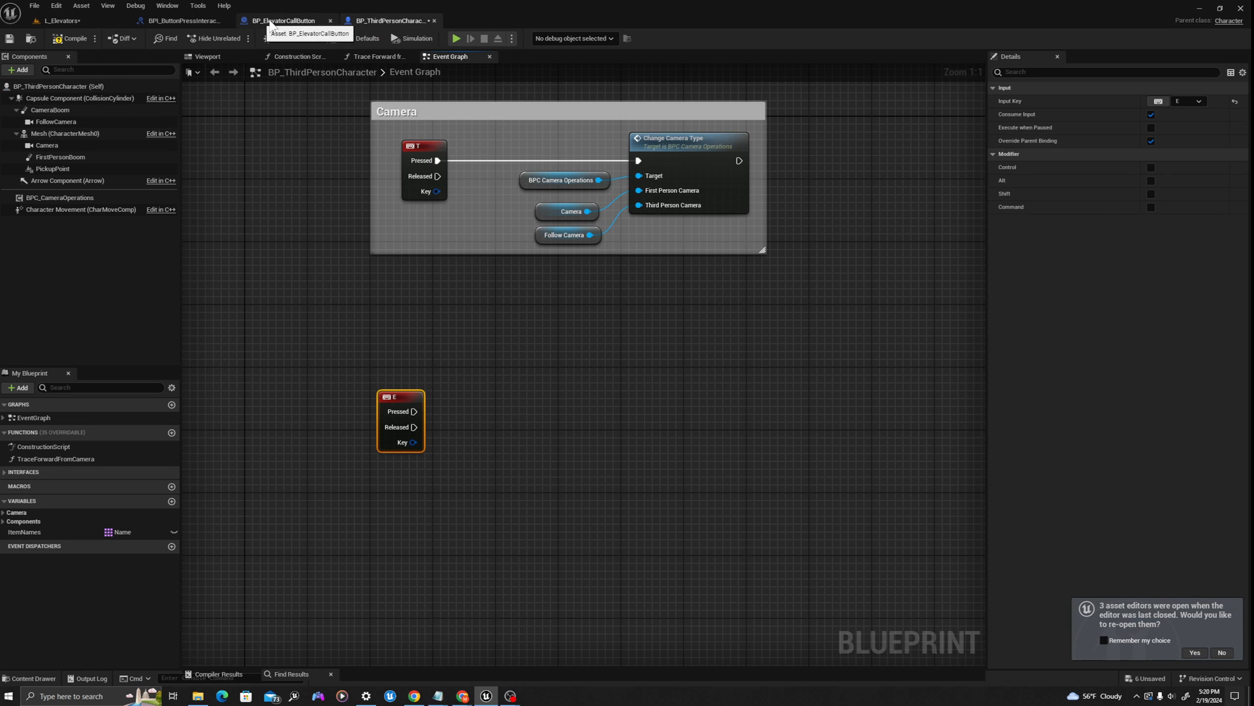
pyautogui.click(324, 22)
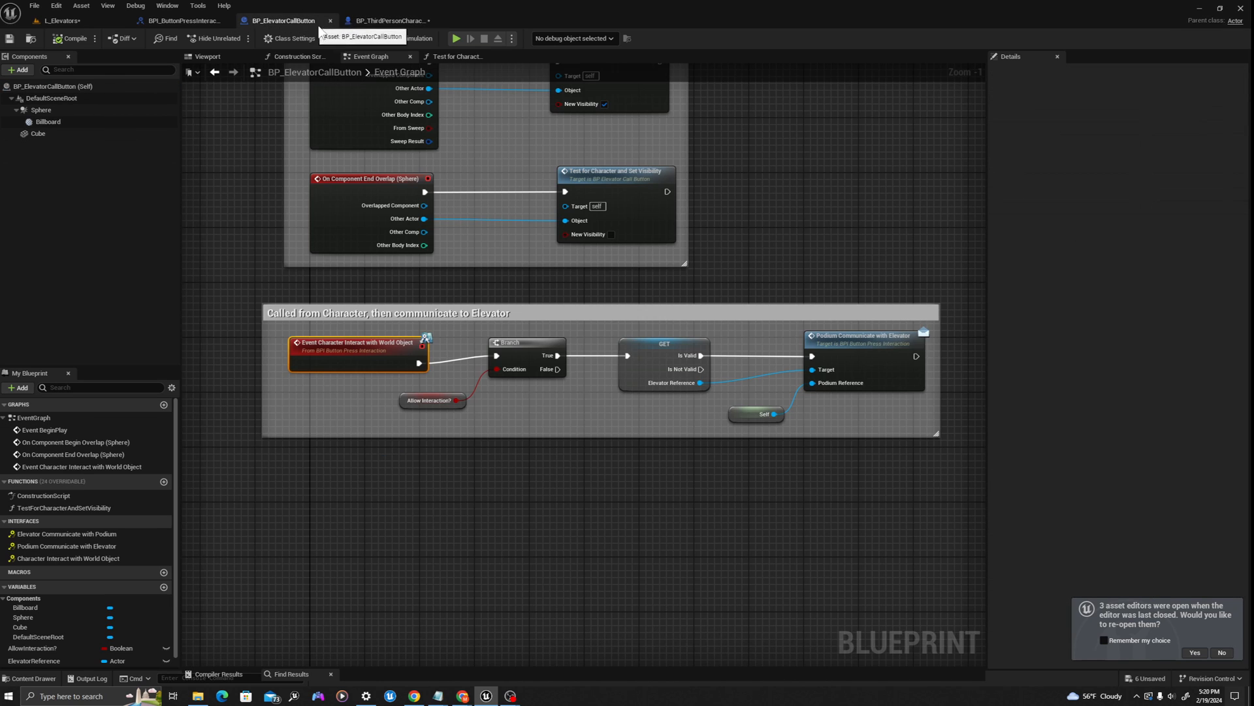
pyautogui.click(42, 110)
pyautogui.click(223, 58)
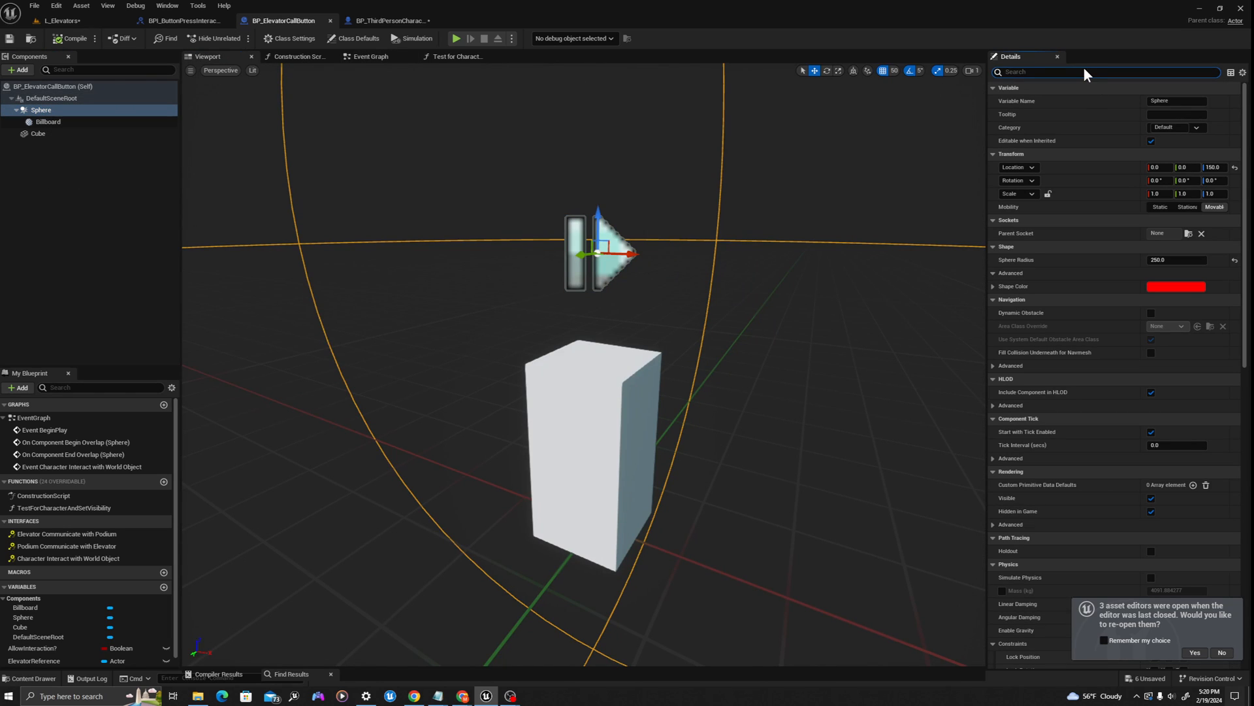
pyautogui.write('collision')
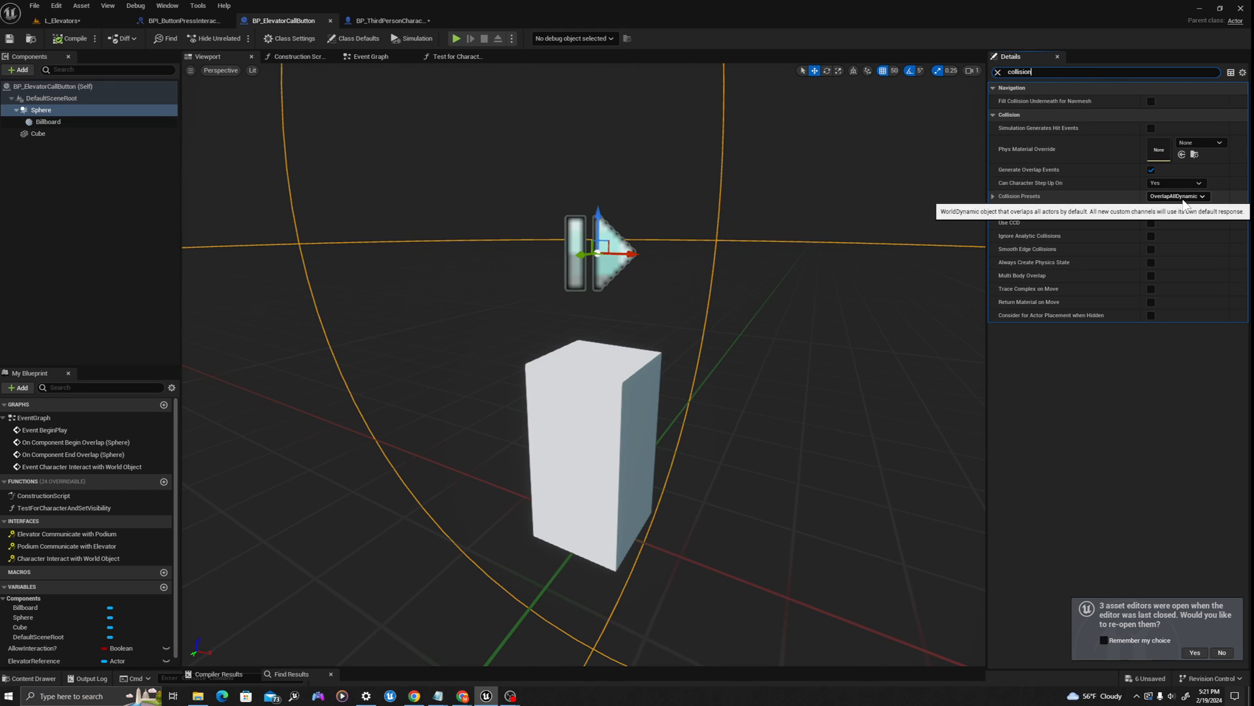
pyautogui.click(391, 22)
# Add a Get Overlapping Actors node near the E key event and set its Class Filter to Actor.
pyautogui.click(465, 443)
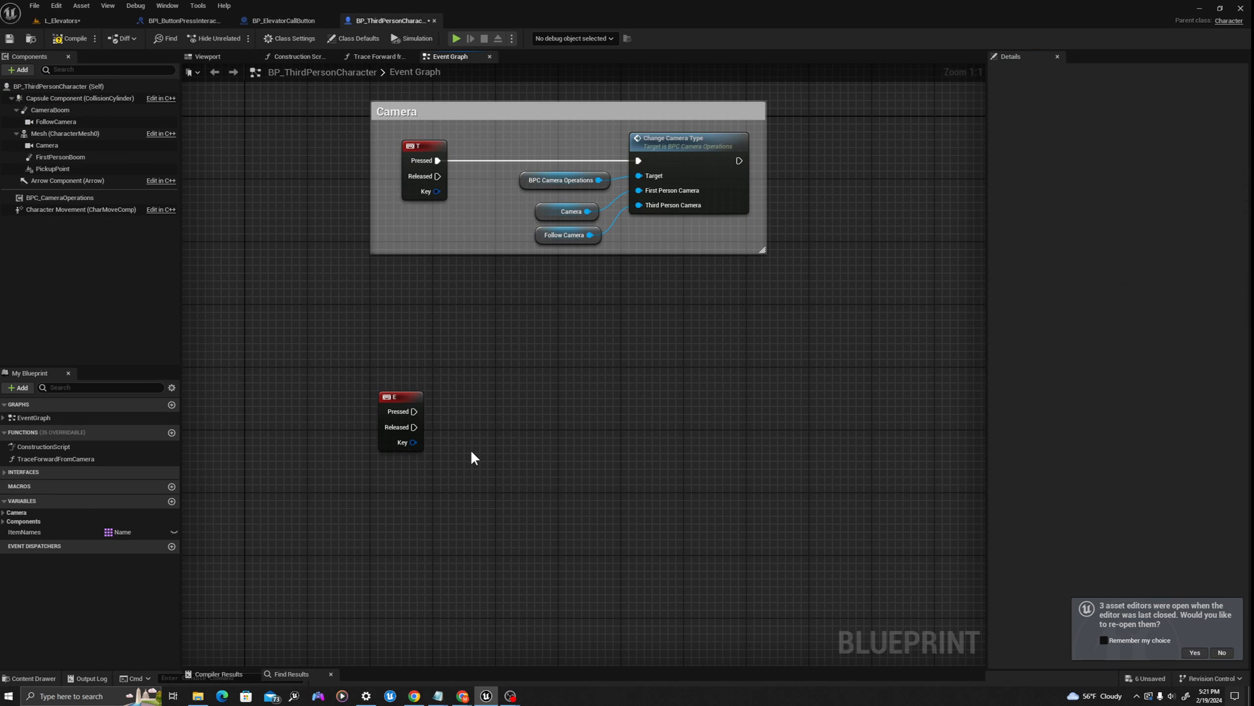
pyautogui.rightClick(471, 452)
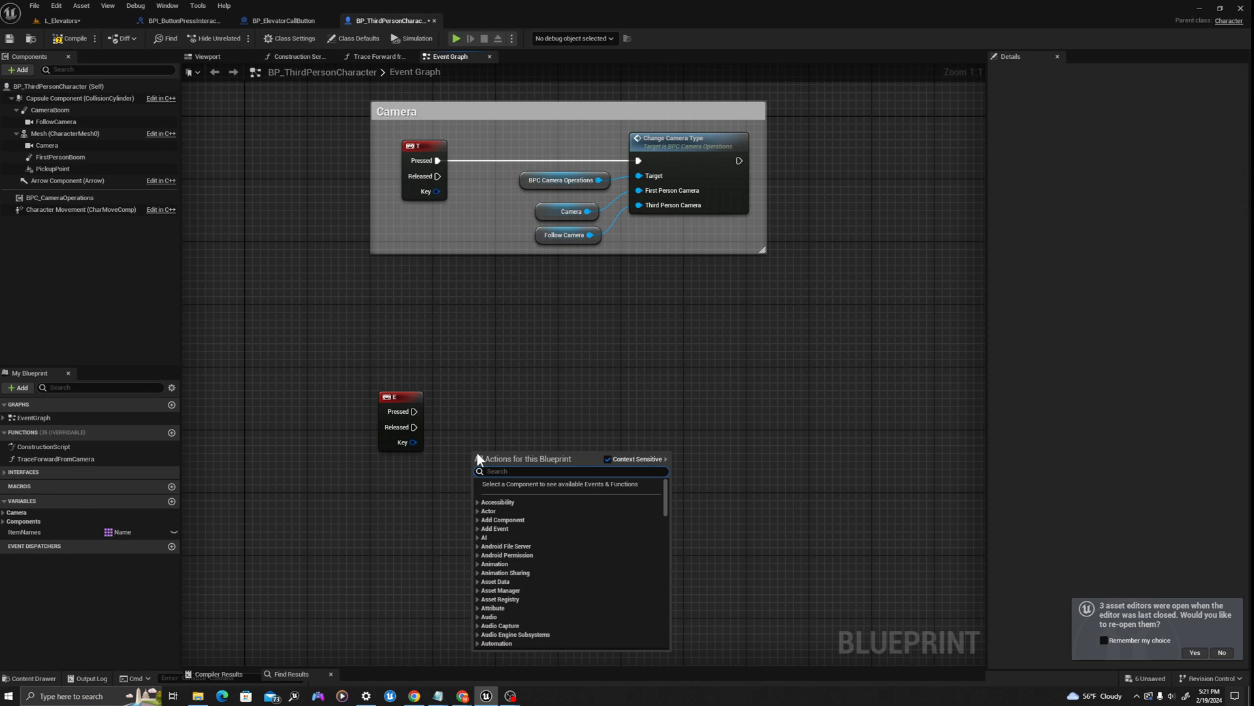
pyautogui.write('get overlapp')
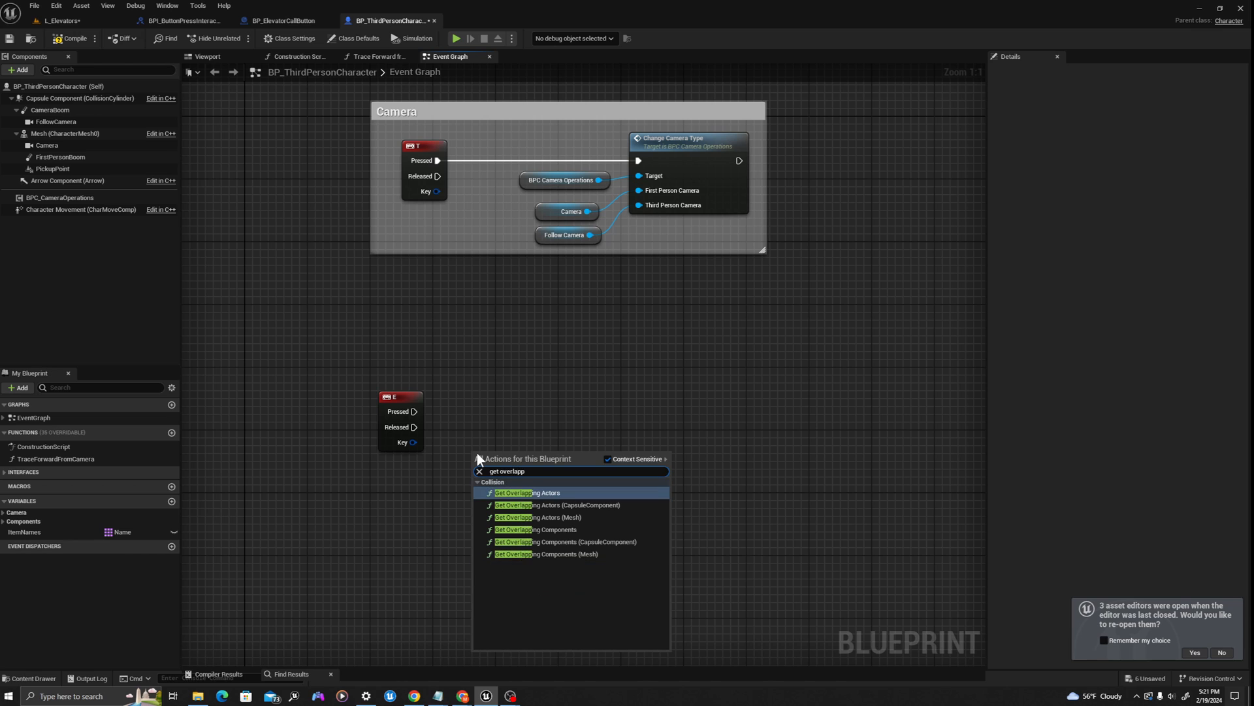
pyautogui.press('Return')
pyautogui.click(495, 501)
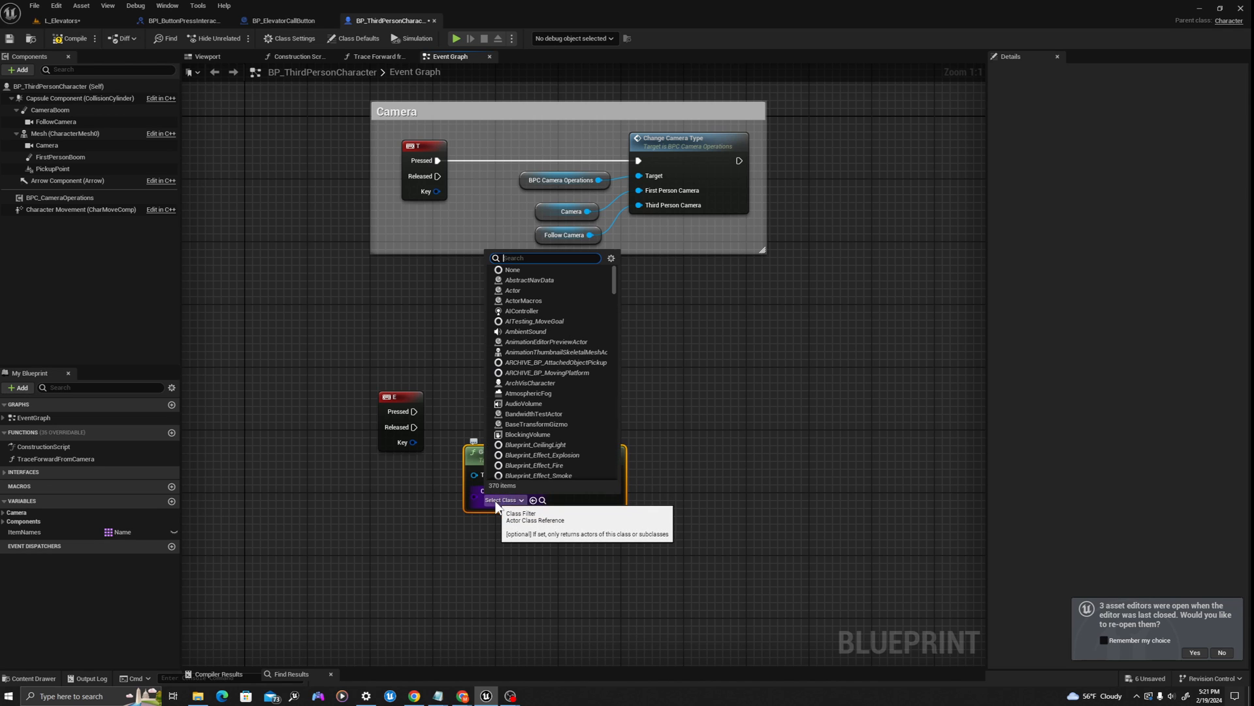
pyautogui.write('actor')
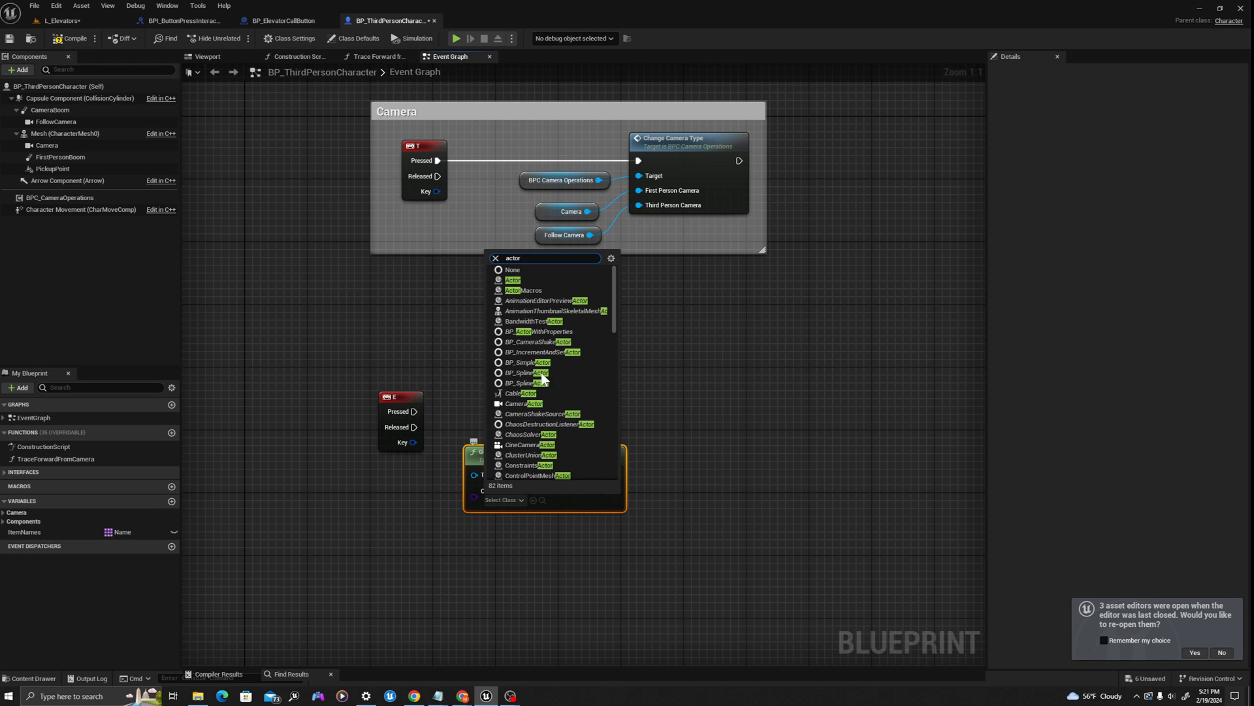
pyautogui.click(526, 281)
pyautogui.moveTo(573, 500); pyautogui.dragTo(552, 469, button='right')
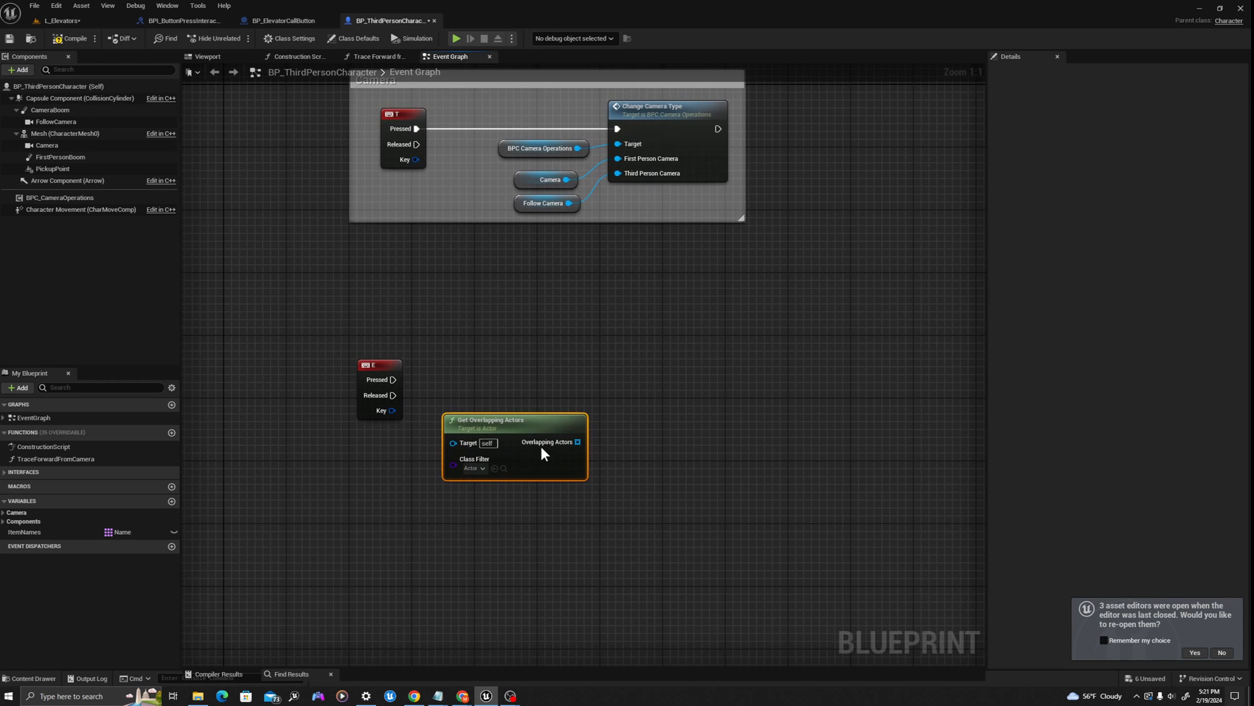
# Feed Overlapping Actors into a For Each Loop and run the loop from the E key's Pressed output.
pyautogui.click(292, 24)
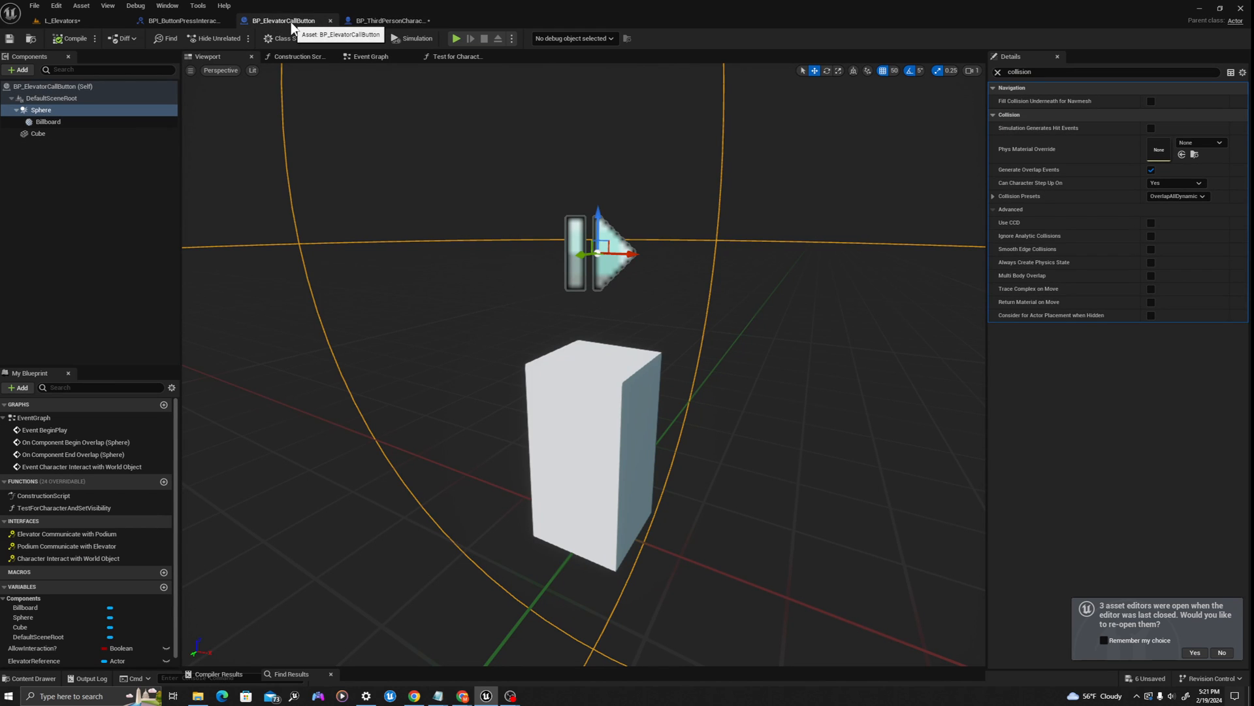
pyautogui.click(370, 25)
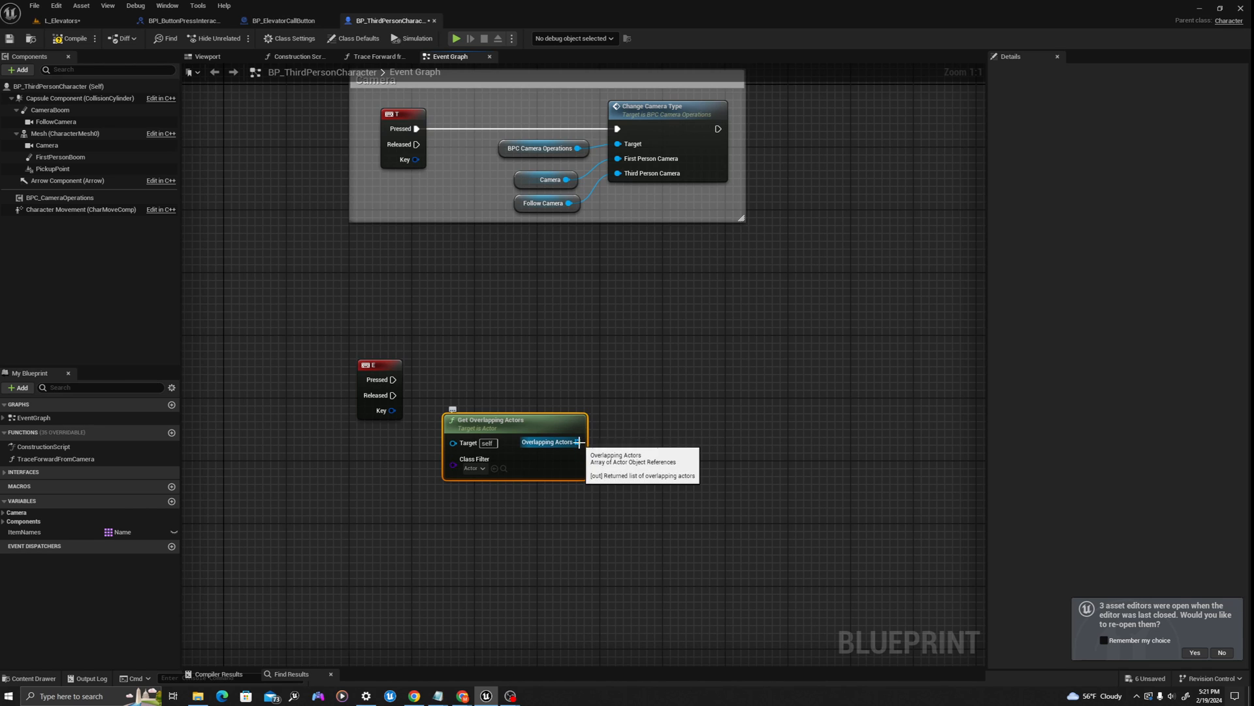
pyautogui.moveTo(578, 442); pyautogui.dragTo(638, 394)
pyautogui.write('for each')
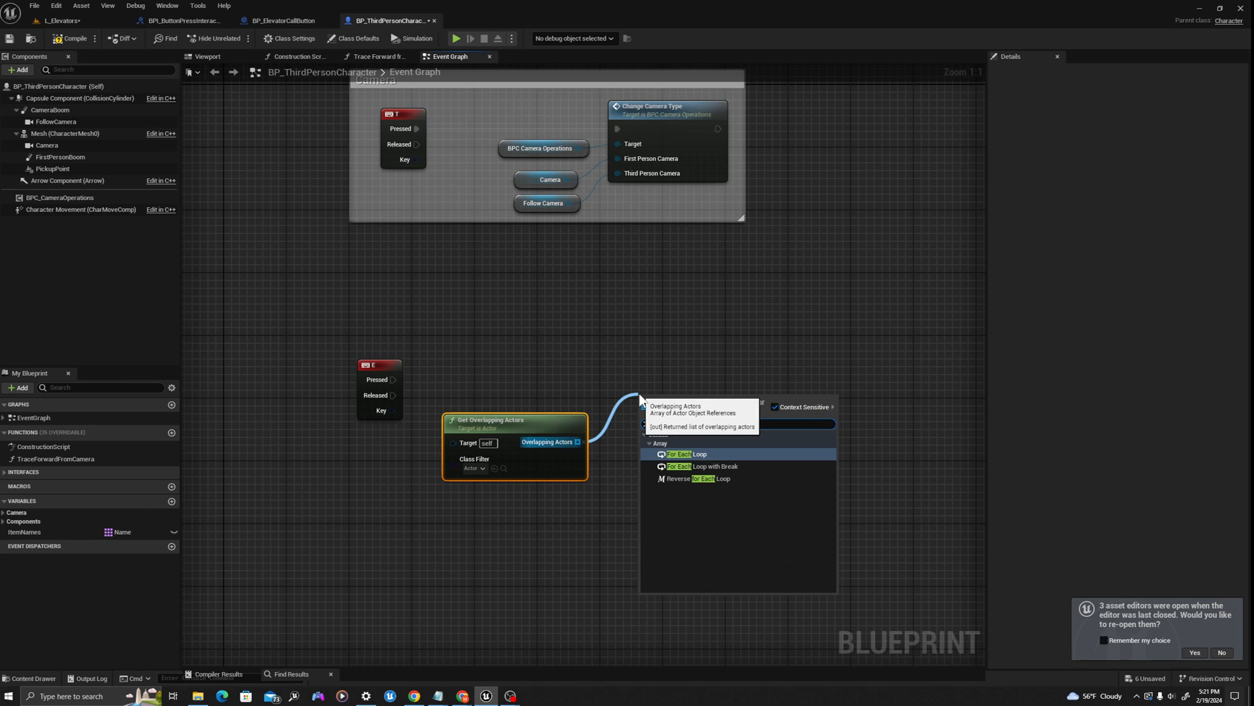
pyautogui.press('Return')
pyautogui.moveTo(393, 379); pyautogui.dragTo(641, 411)
pyautogui.moveTo(662, 457); pyautogui.dragTo(708, 418)
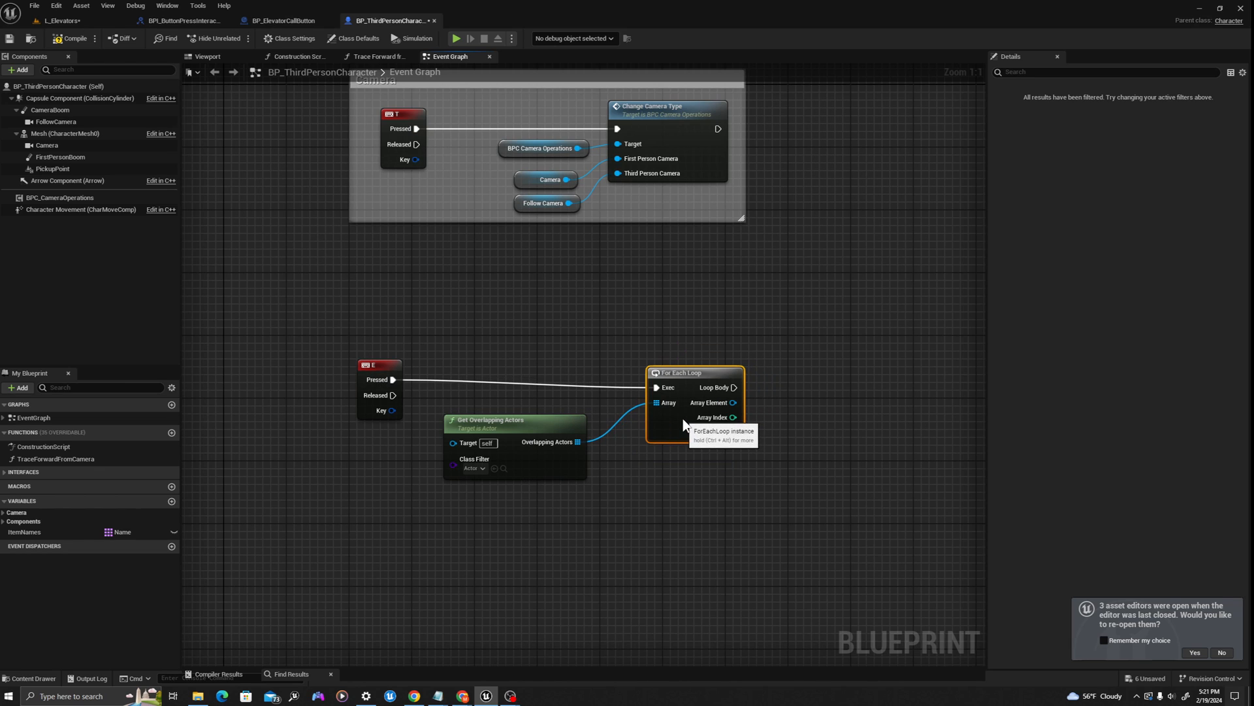
# Line up the E key event with the For Each Loop and move Get Overlapping Actors closer to the loop.
pyautogui.moveTo(405, 378); pyautogui.dragTo(325, 361, button='right')
pyautogui.click(319, 353)
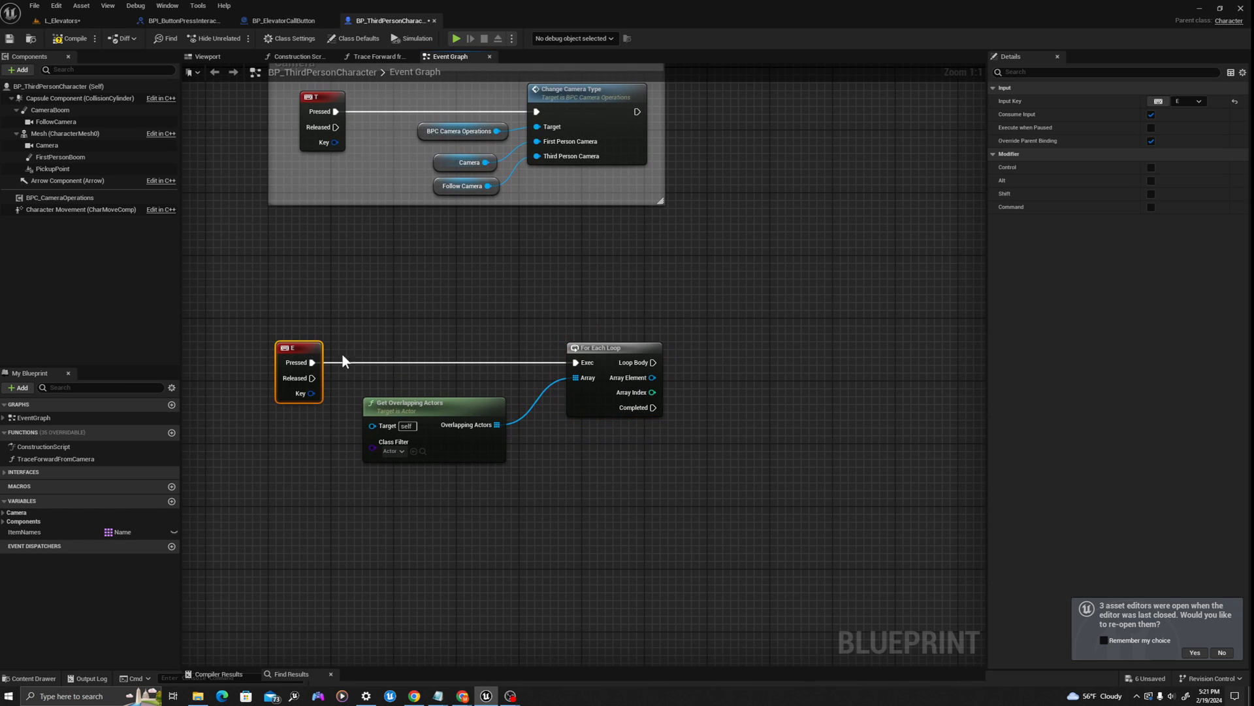
pyautogui.moveTo(437, 402); pyautogui.dragTo(478, 400)
pyautogui.moveTo(742, 434); pyautogui.dragTo(677, 428, button='right')
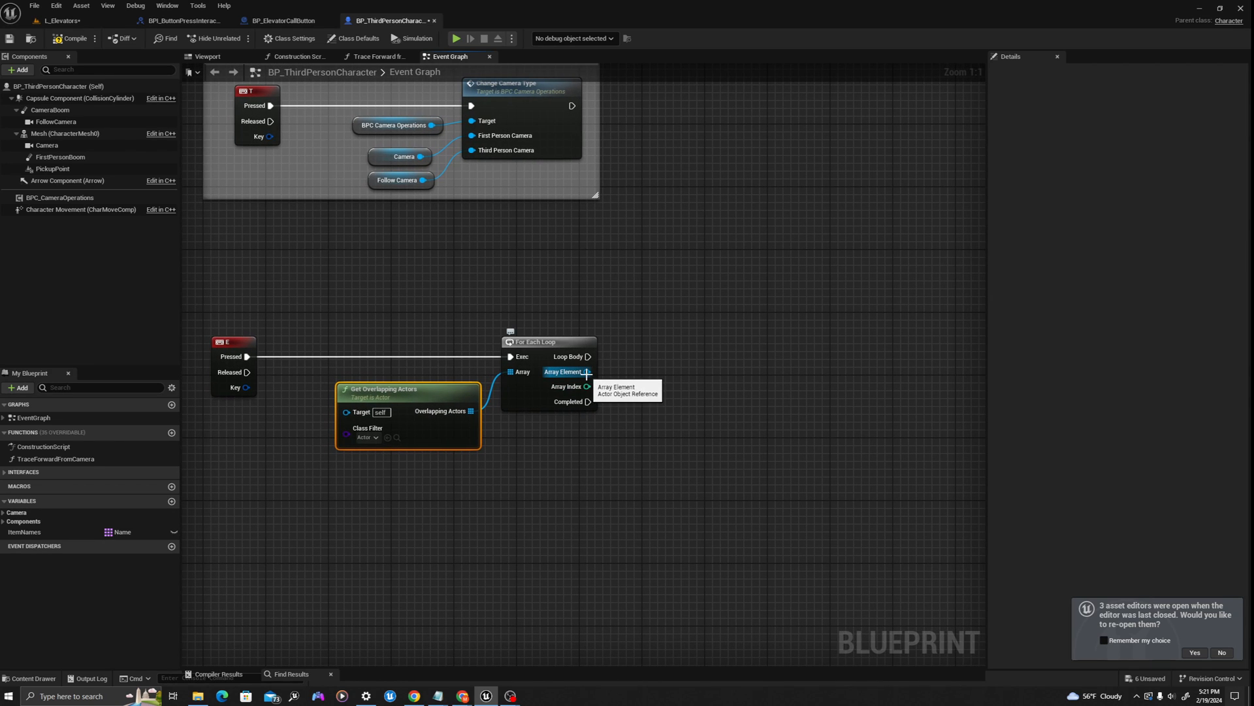
# Review the Character Interact with World Object event in BP_ElevatorCallButton's Event Graph and return to the character Blueprint.
pyautogui.click(265, 20)
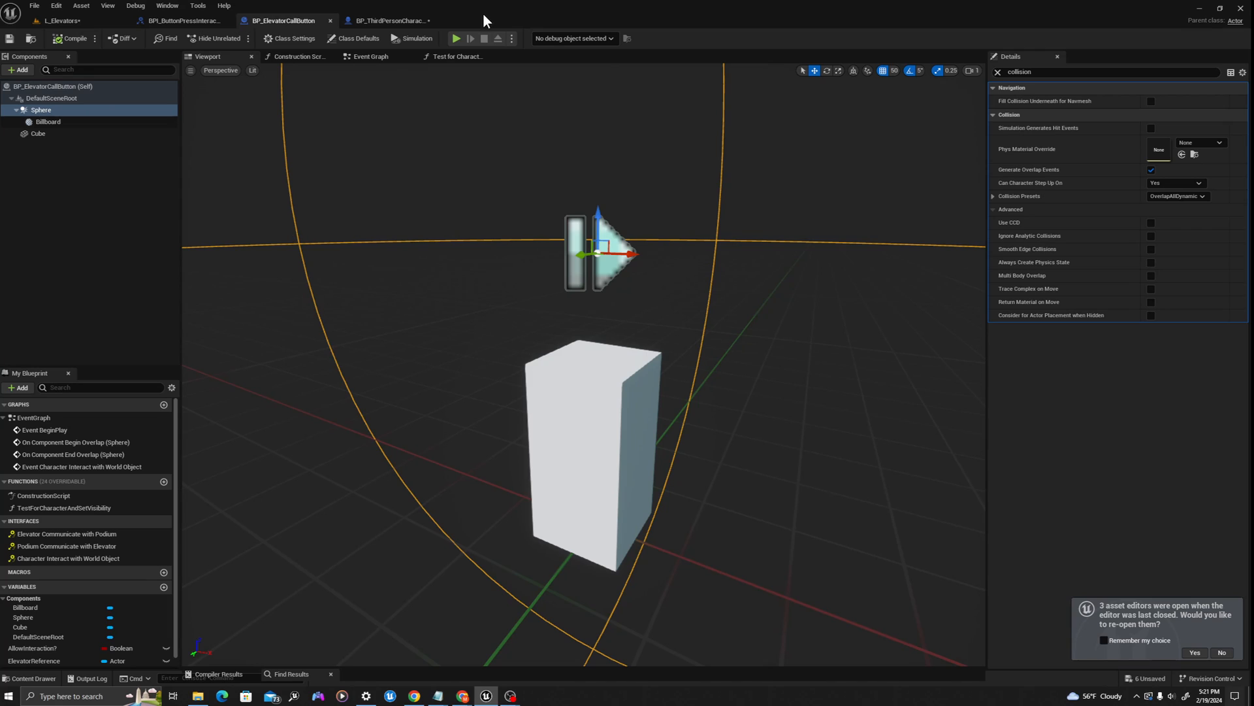
pyautogui.click(382, 58)
pyautogui.click(338, 353)
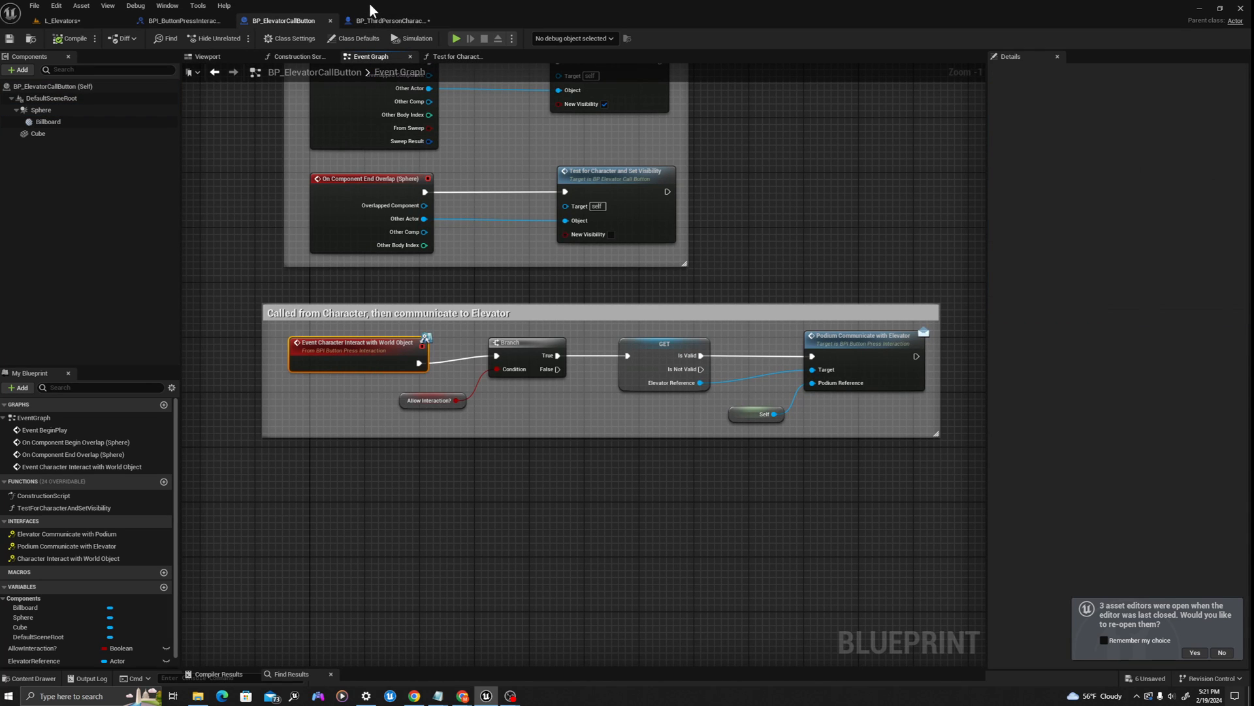
pyautogui.click(390, 21)
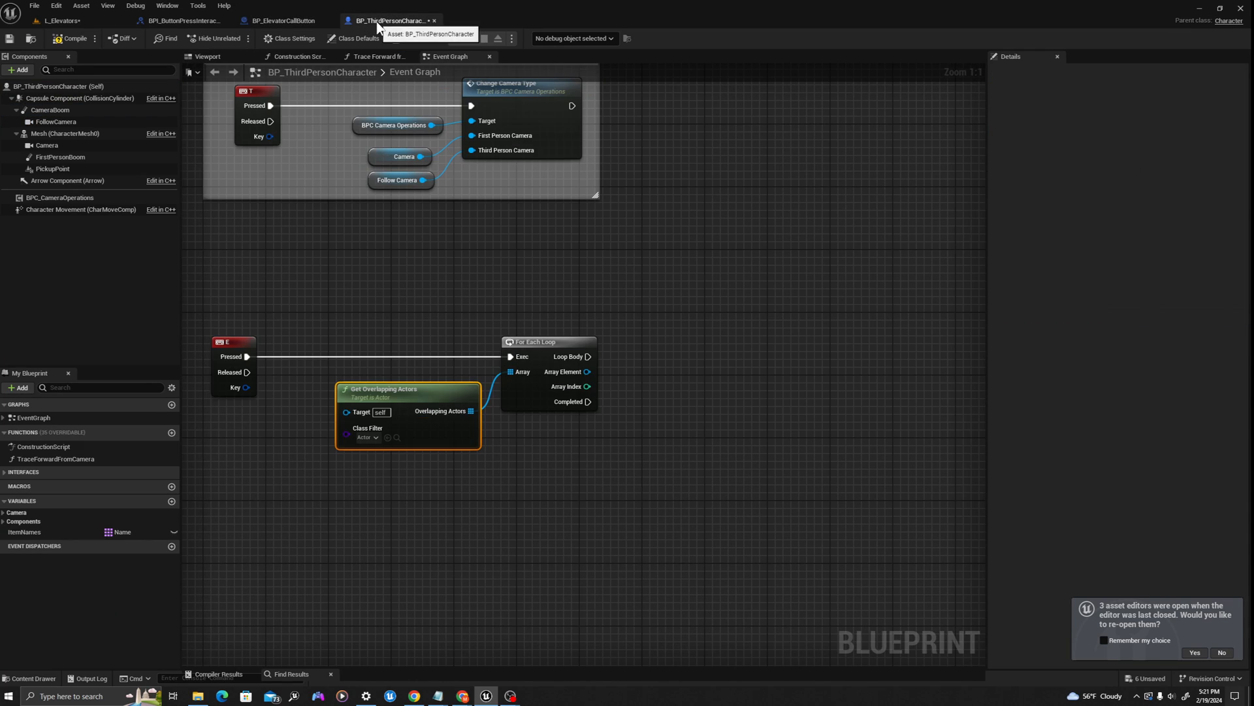
pyautogui.rightClick(629, 374)
pyautogui.write('event character')
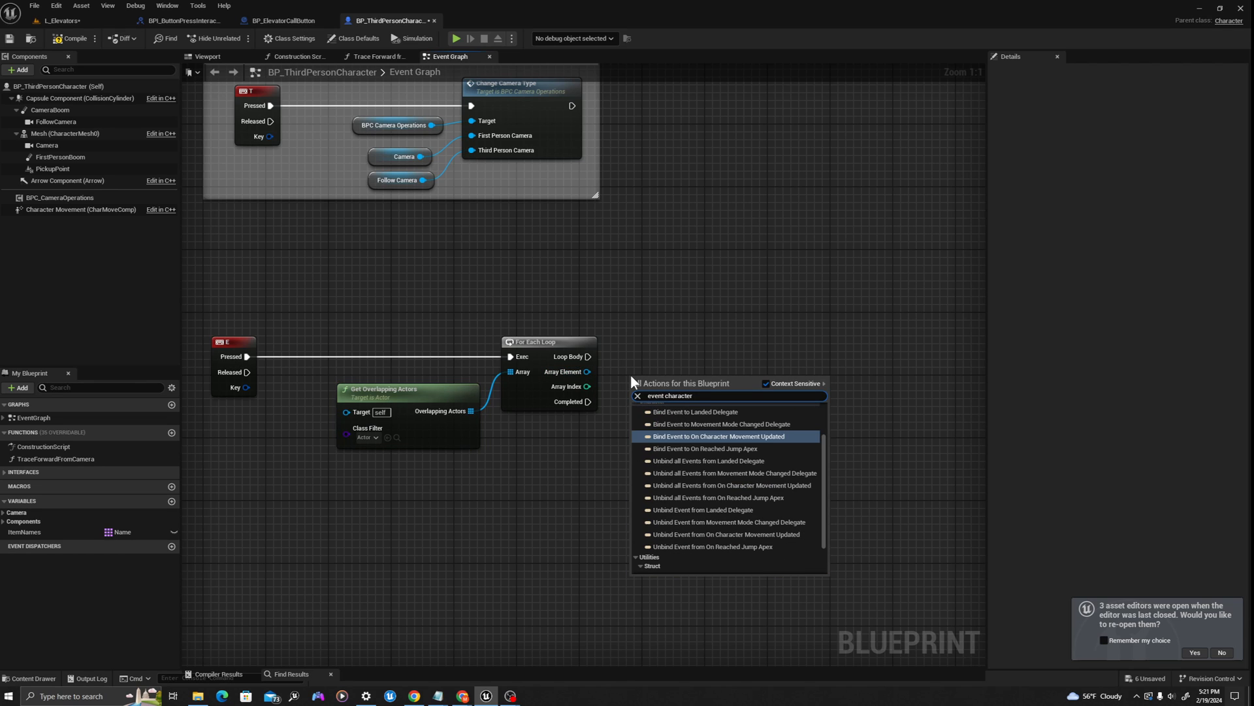
pyautogui.press('Escape')
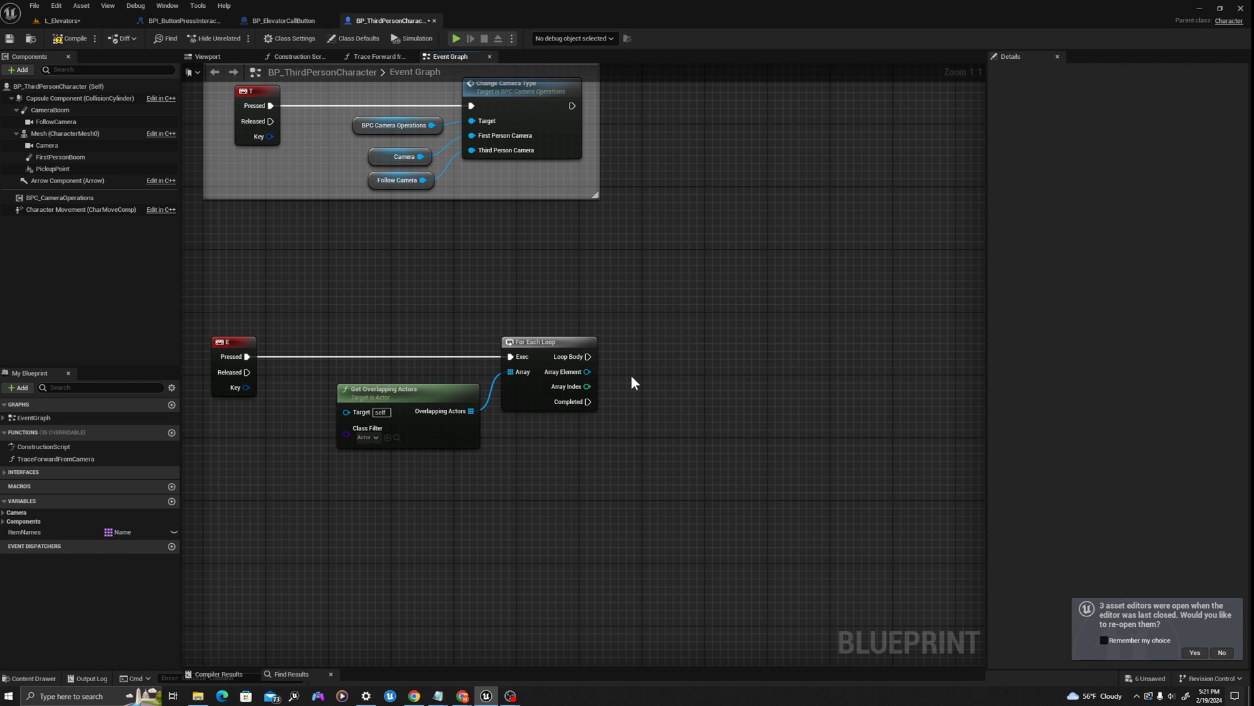
# Call the BPI Button Press Interaction message Character Interact with World Object on each Array Element, running it from Loop Body with a straight connection.
pyautogui.moveTo(586, 372); pyautogui.dragTo(634, 366)
pyautogui.write('chara')
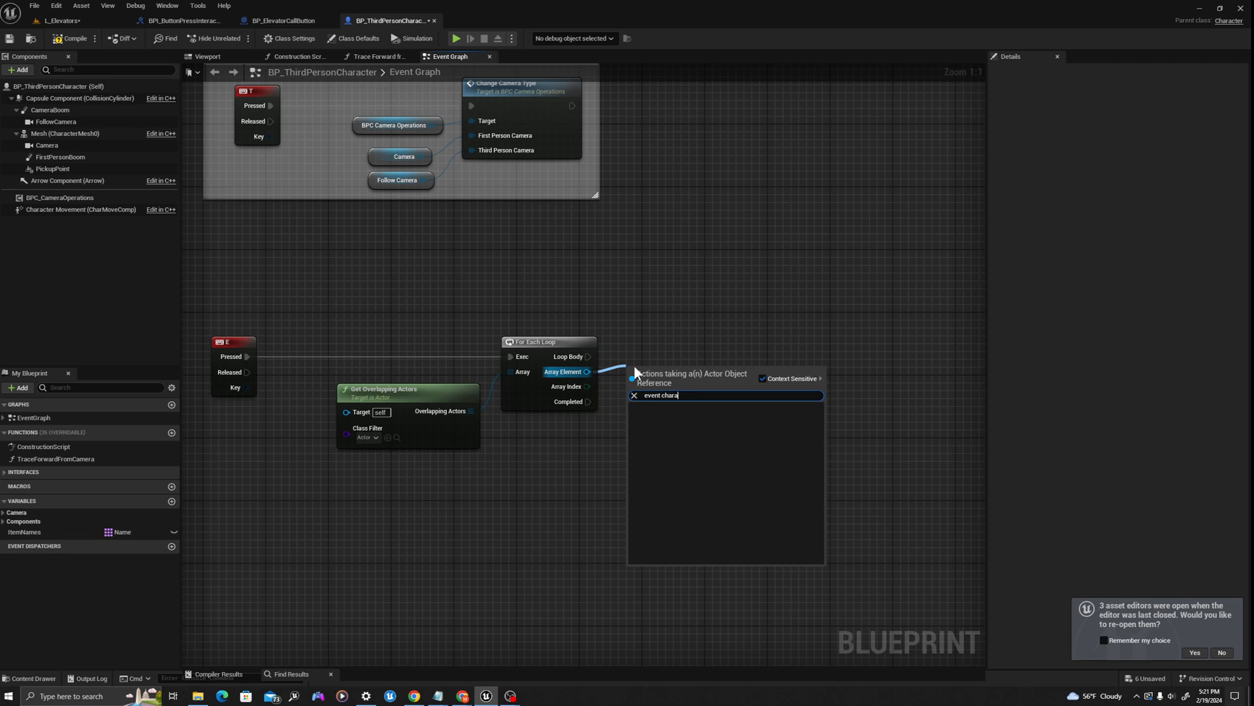
pyautogui.write('cter intera')
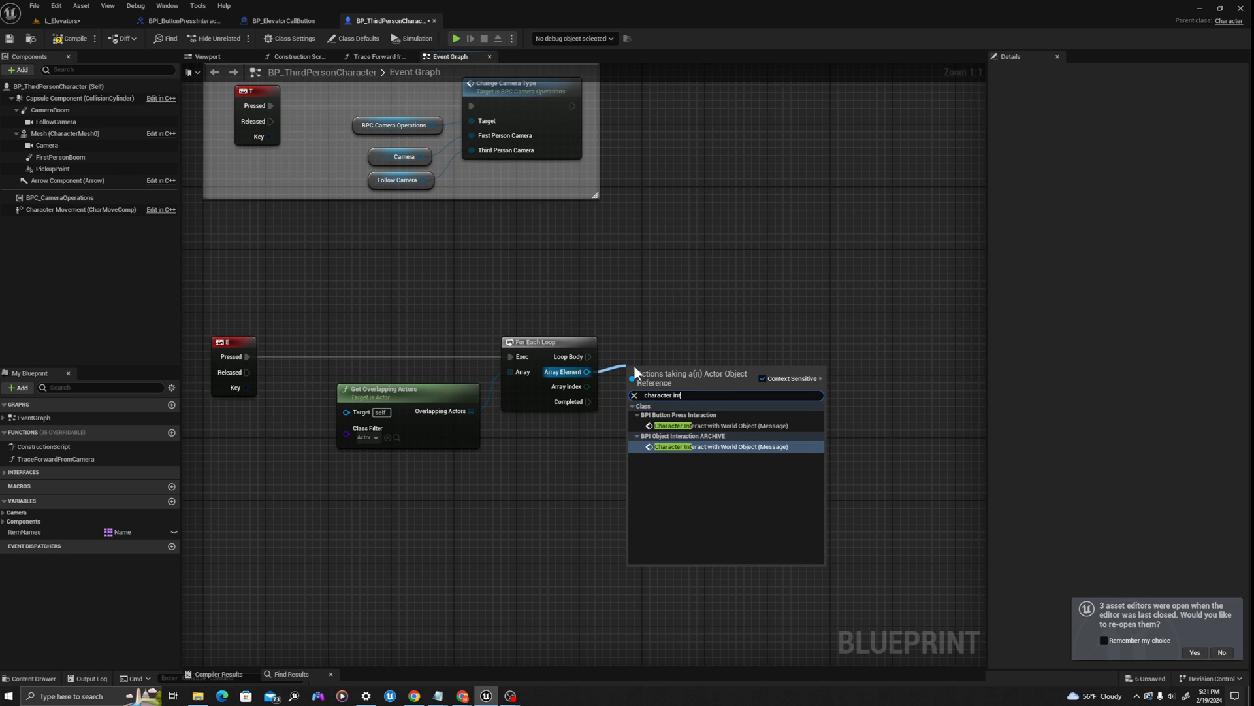
pyautogui.click(684, 426)
pyautogui.moveTo(589, 357); pyautogui.dragTo(644, 366)
pyautogui.press('q')
pyautogui.click(742, 383)
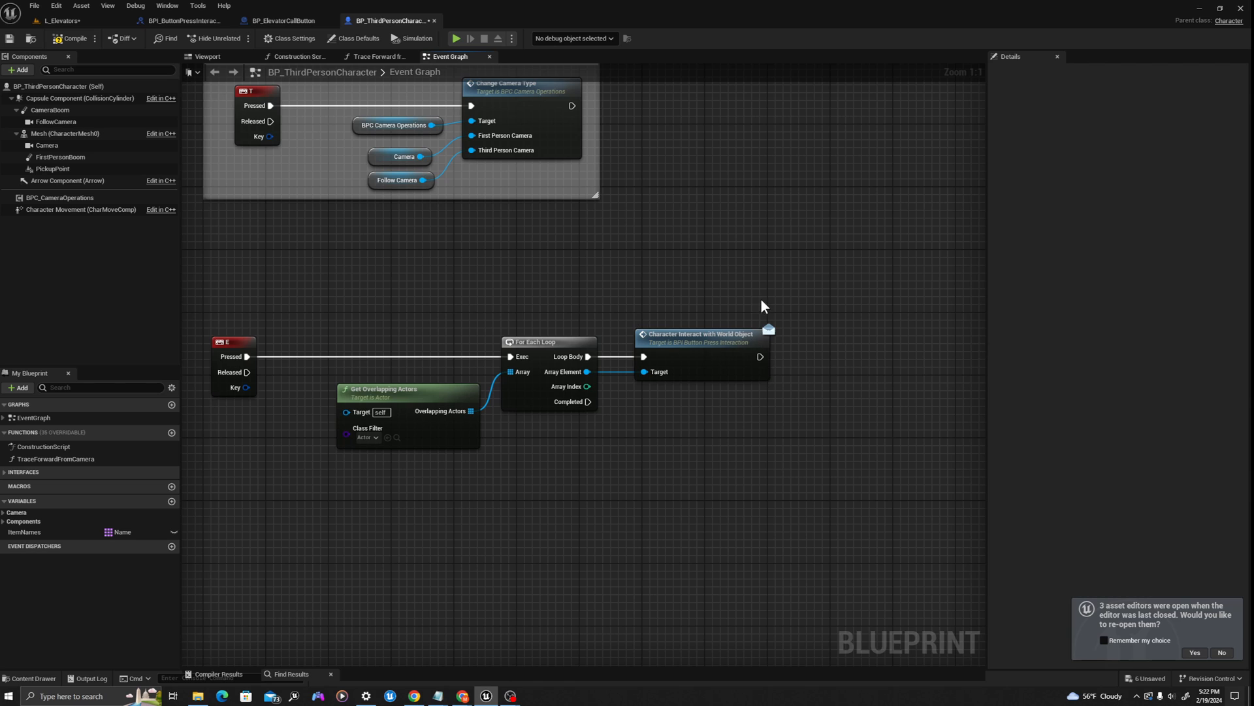
# Group the E key event, Get Overlapping Actors, For Each Loop and interaction message in a comment titled "Press E To Interact".
pyautogui.moveTo(974, 285); pyautogui.dragTo(315, 498)
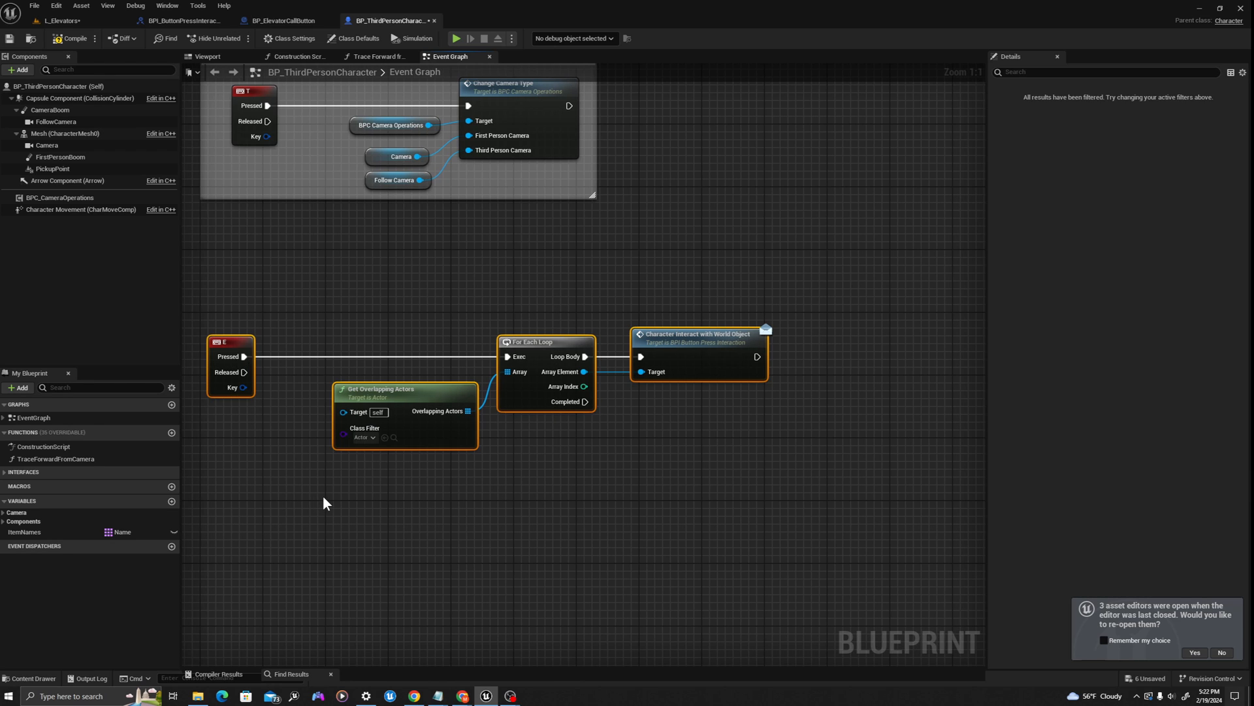
pyautogui.write('c')
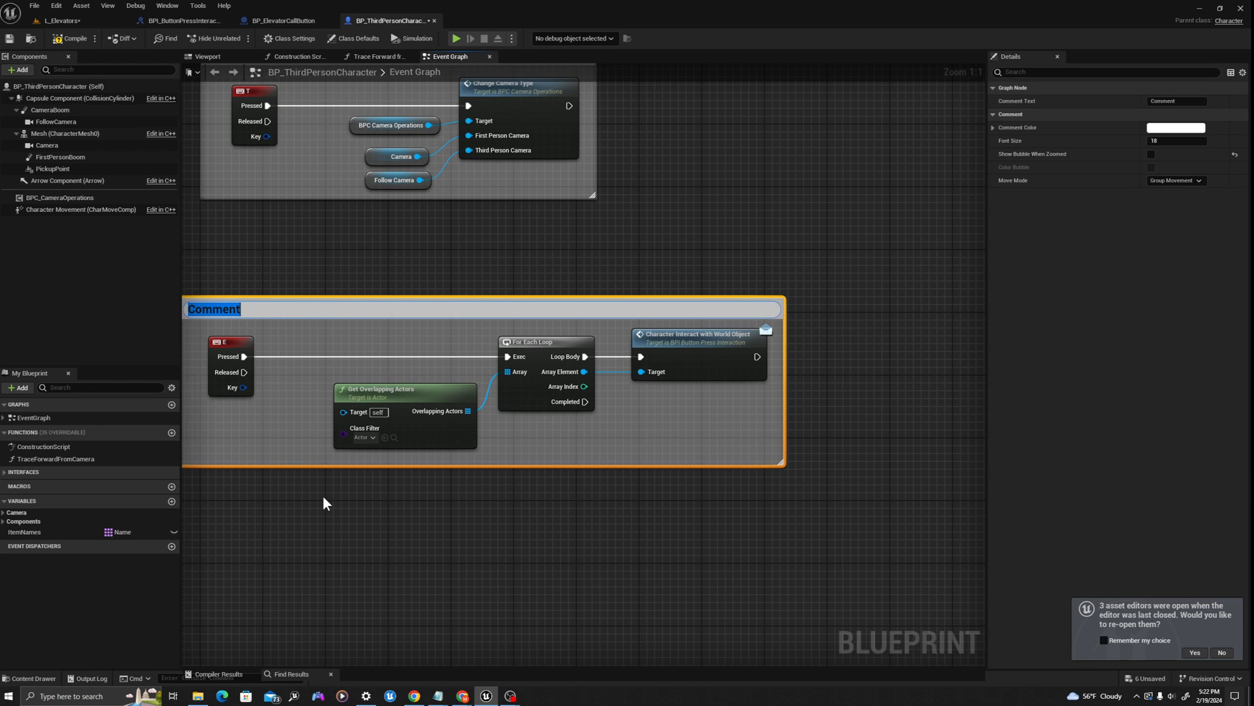
pyautogui.write('Press E t')
pyautogui.press('BackSpace')
pyautogui.write('To Interact')
pyautogui.press('Return')
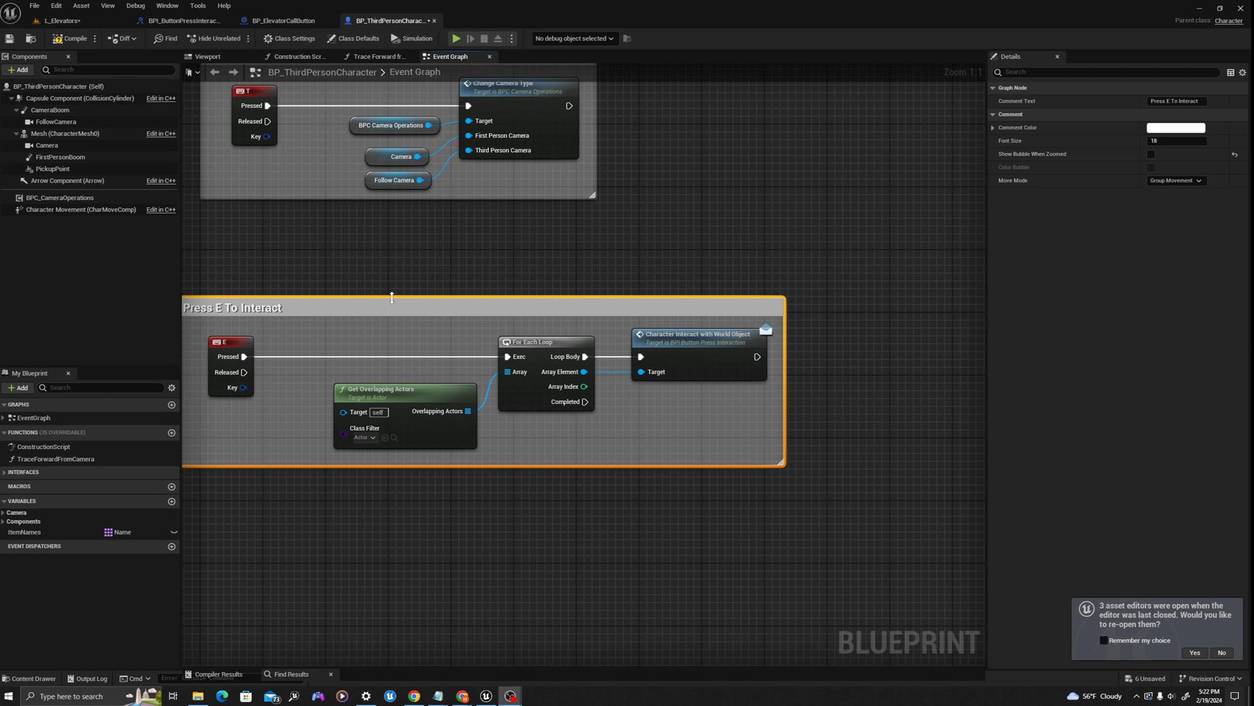
pyautogui.moveTo(392, 297); pyautogui.dragTo(433, 274, button='right')
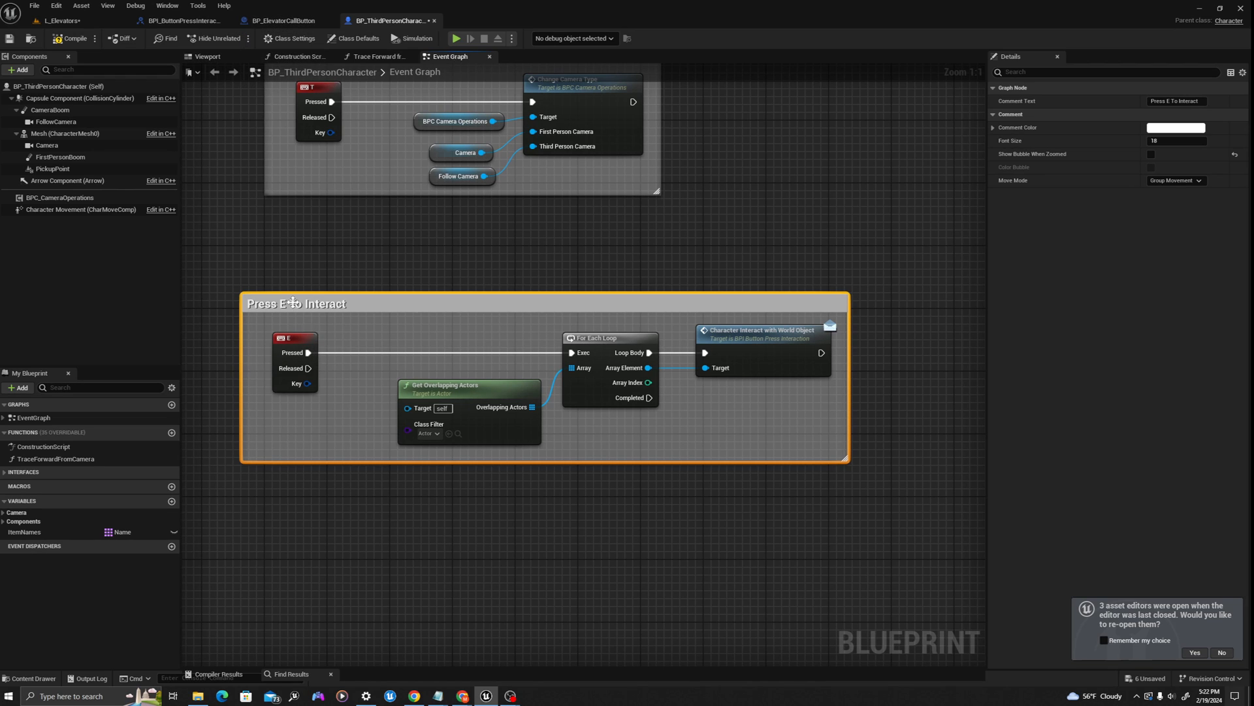
# Move the Character Interact with World Object message node slightly closer to the For Each Loop.
pyautogui.click(288, 344)
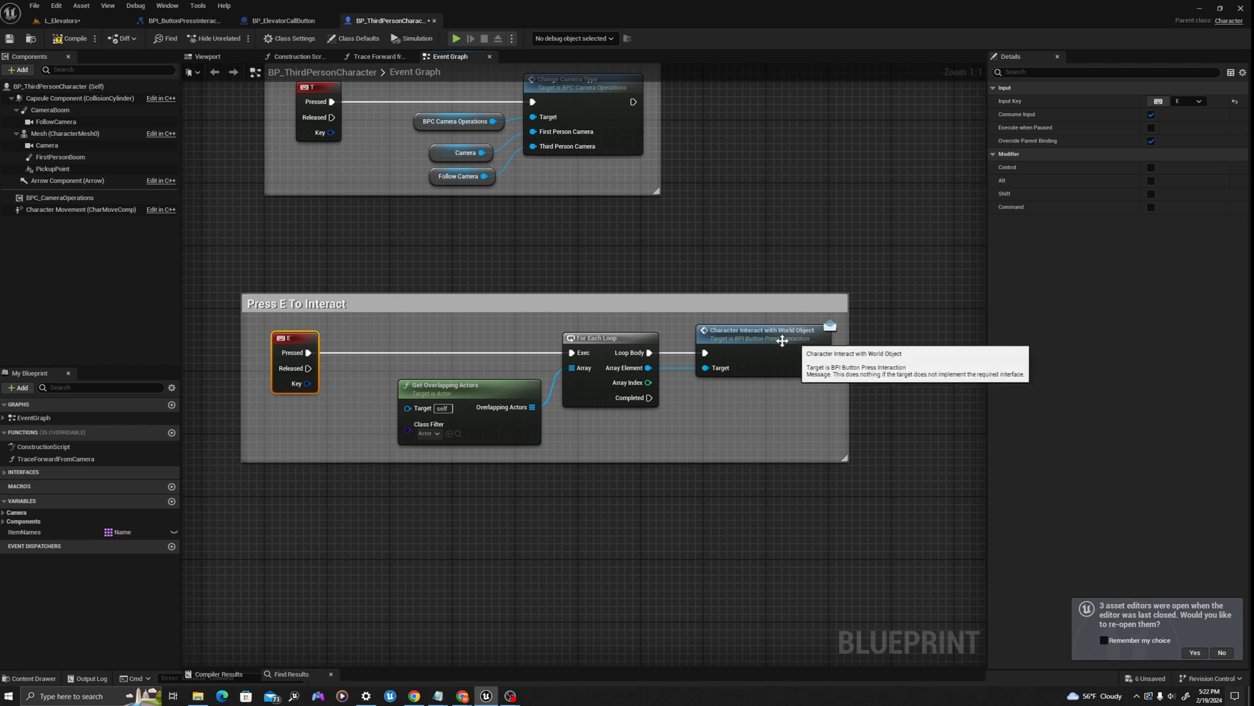
pyautogui.click(784, 339)
pyautogui.moveTo(783, 340); pyautogui.dragTo(775, 343)
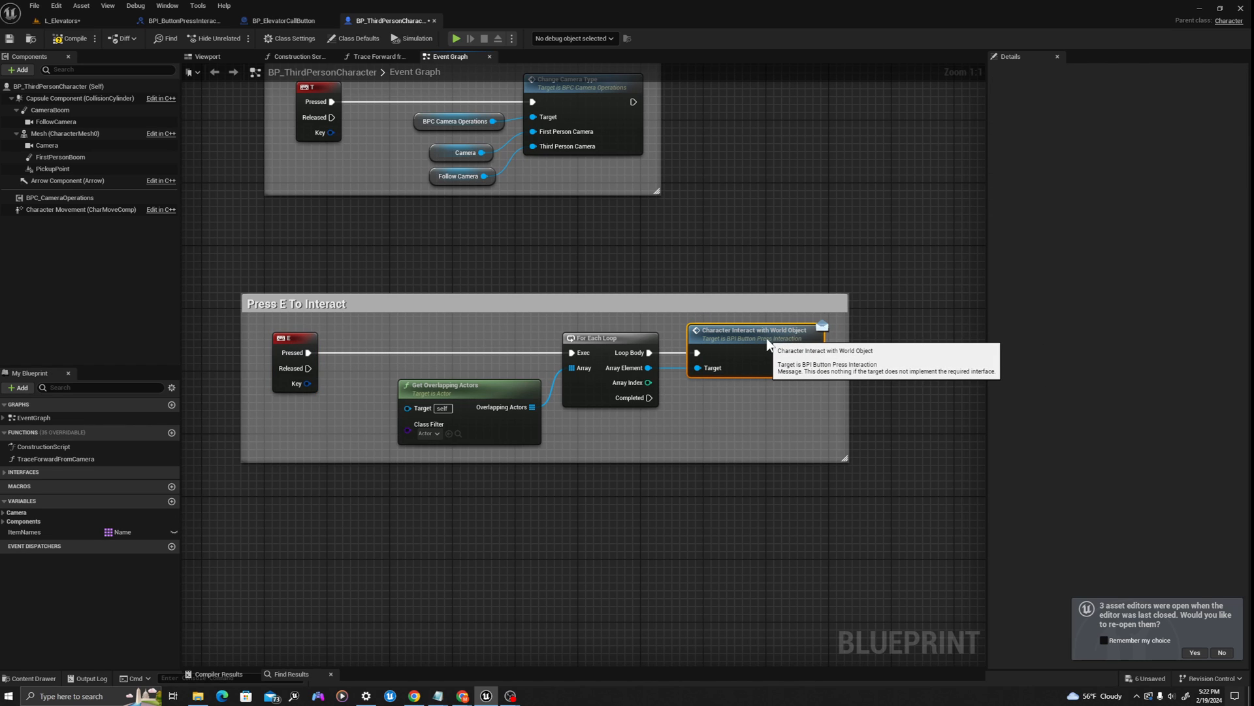
pyautogui.click(484, 393)
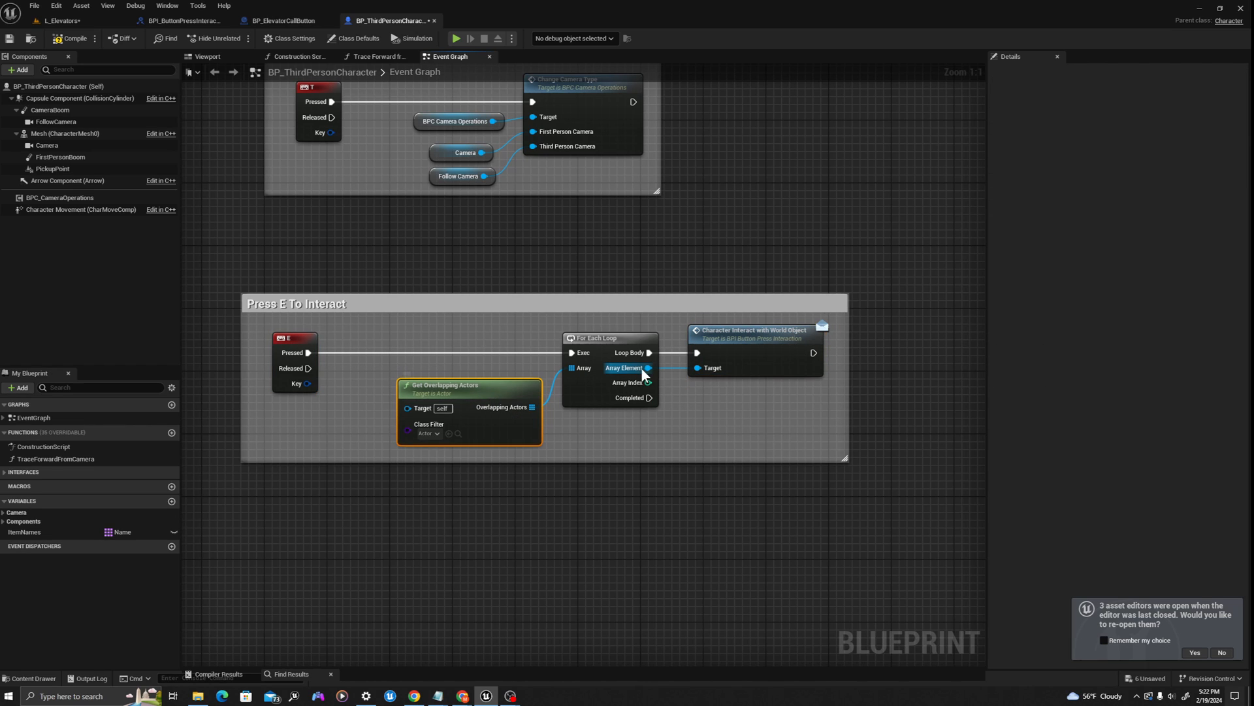
# Compare the character's interaction message with its matching event in BP_ElevatorCallButton, and level the event node with the Branch.
pyautogui.click(287, 21)
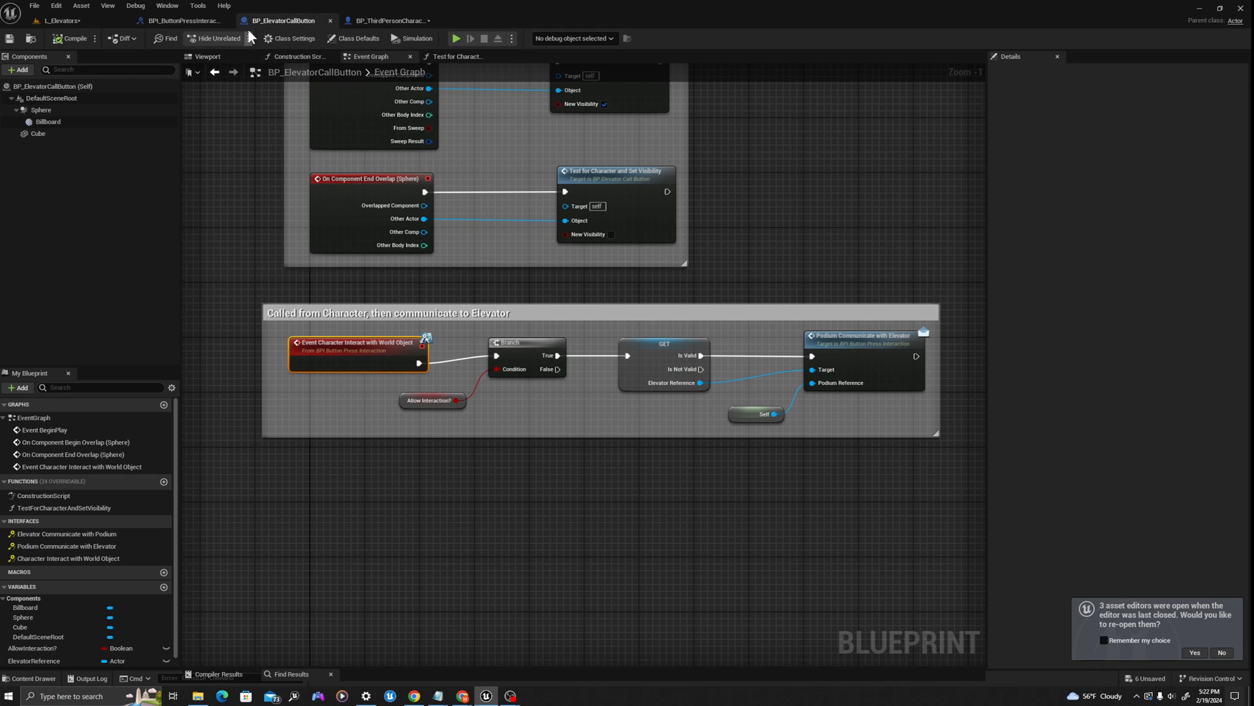
pyautogui.click(208, 57)
pyautogui.click(371, 56)
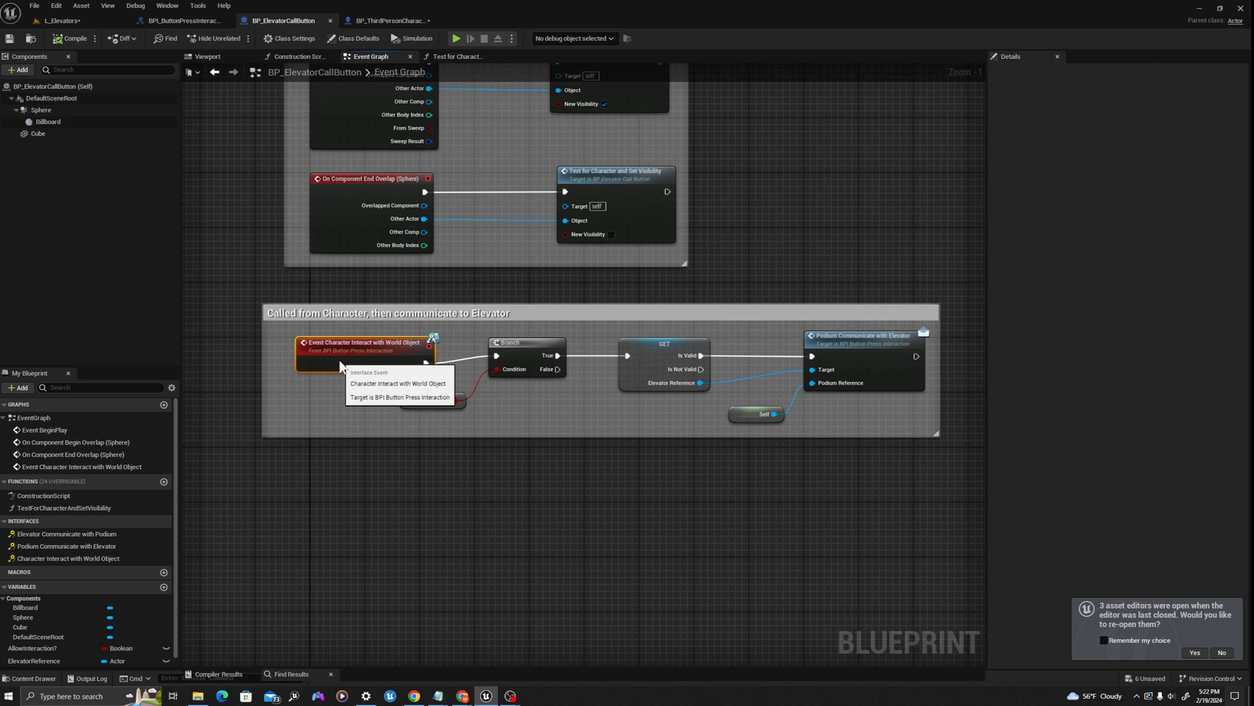
pyautogui.click(375, 20)
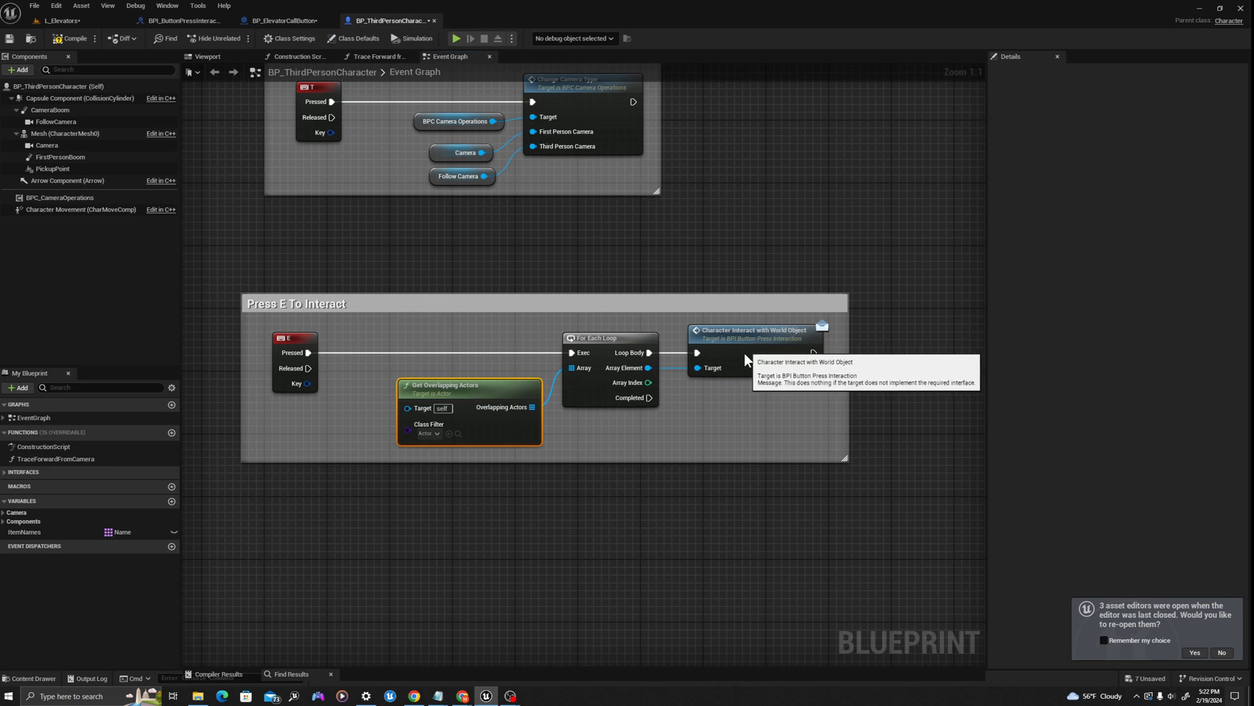
pyautogui.click(750, 361)
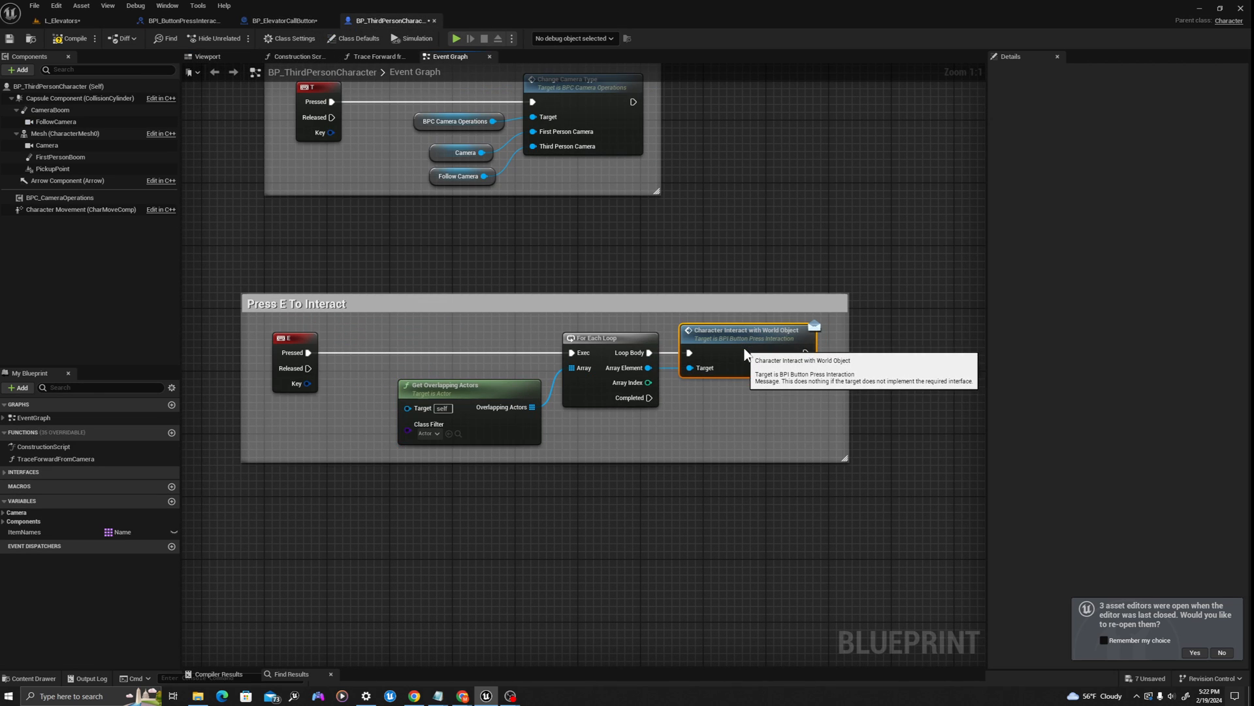
pyautogui.click(299, 21)
pyautogui.moveTo(333, 365); pyautogui.dragTo(333, 356)
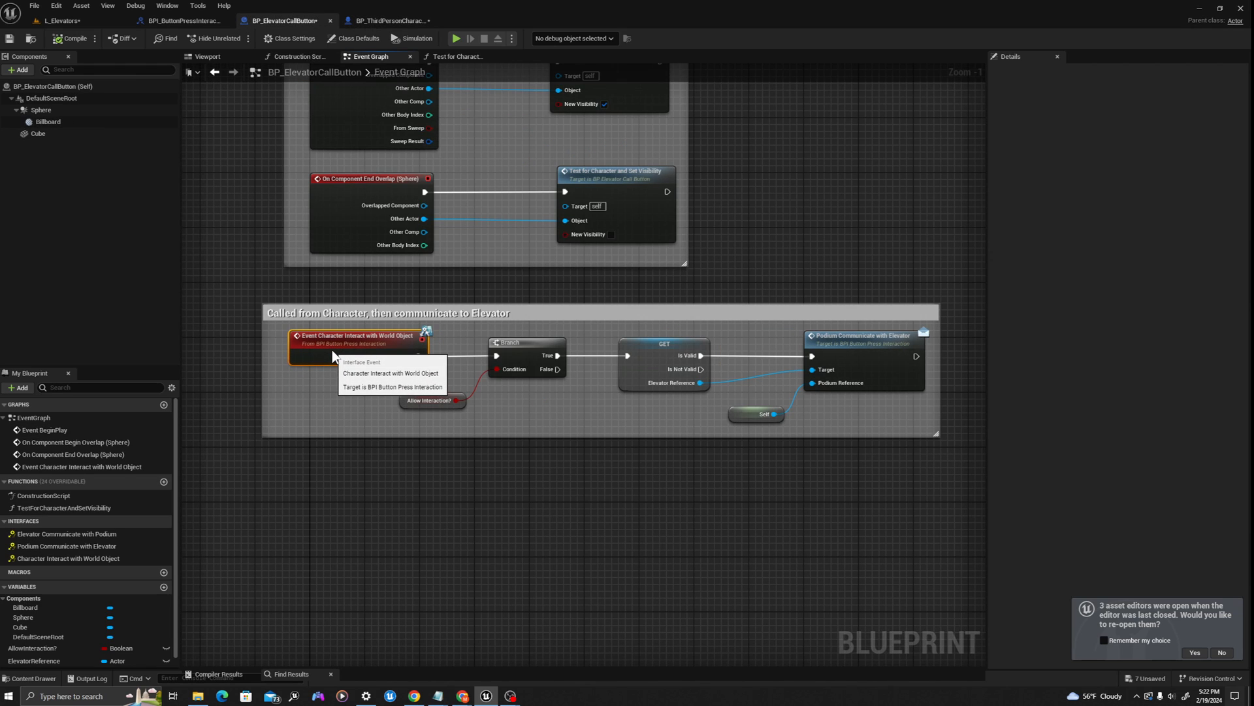
# Clear the Details filter and review the Allow Interaction? default value, the Elevator Reference validity check and the Podium Communicate with Elevator message.
pyautogui.click(418, 400)
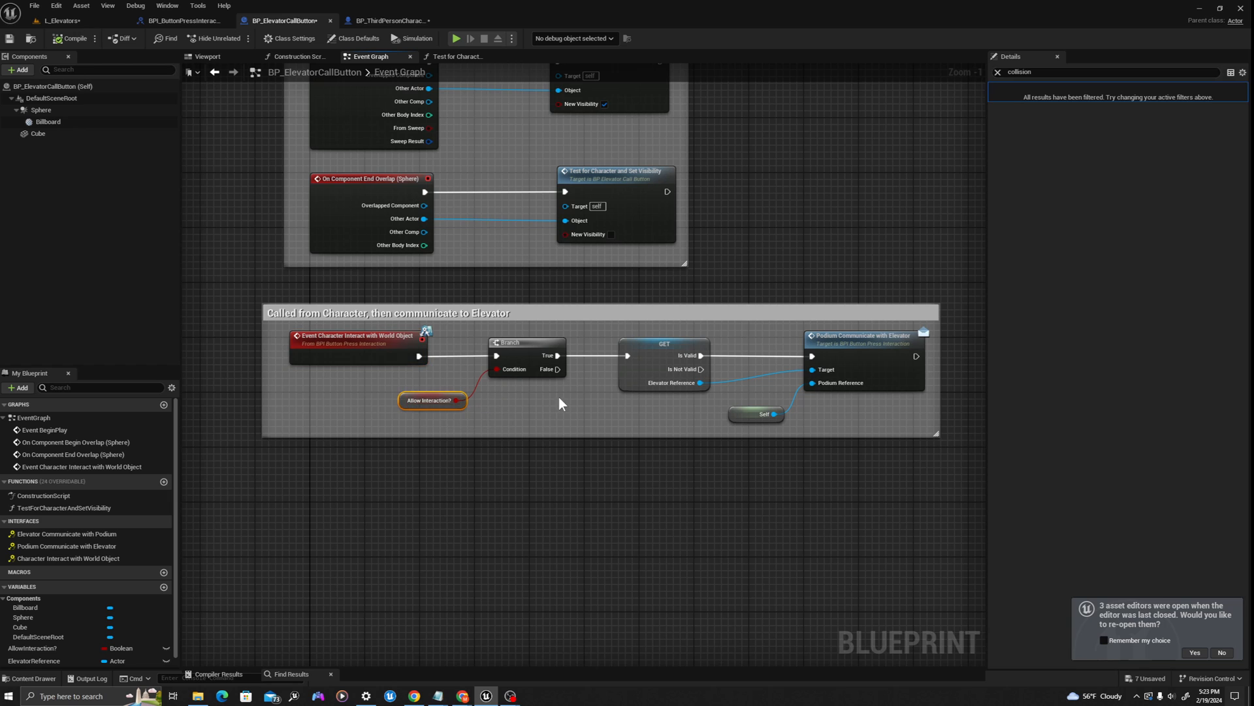
pyautogui.moveTo(559, 400); pyautogui.dragTo(469, 373, button='right')
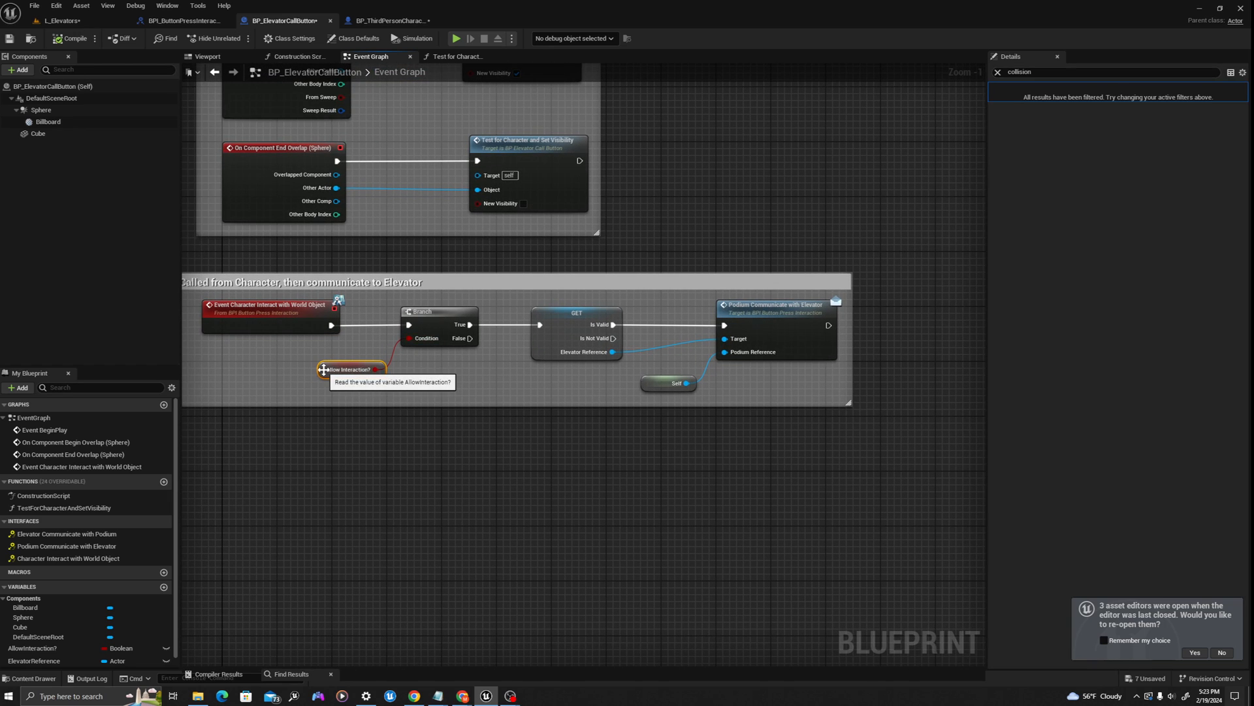
pyautogui.click(998, 72)
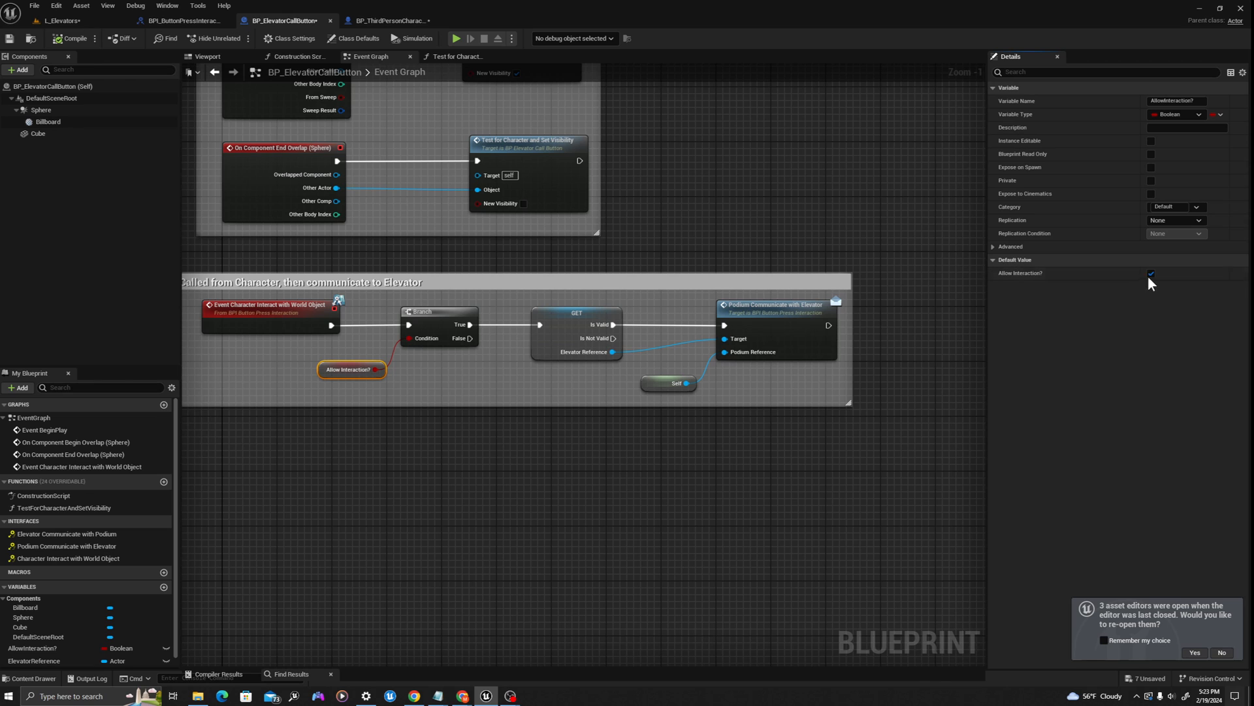
pyautogui.scroll(-2, 423, 418)
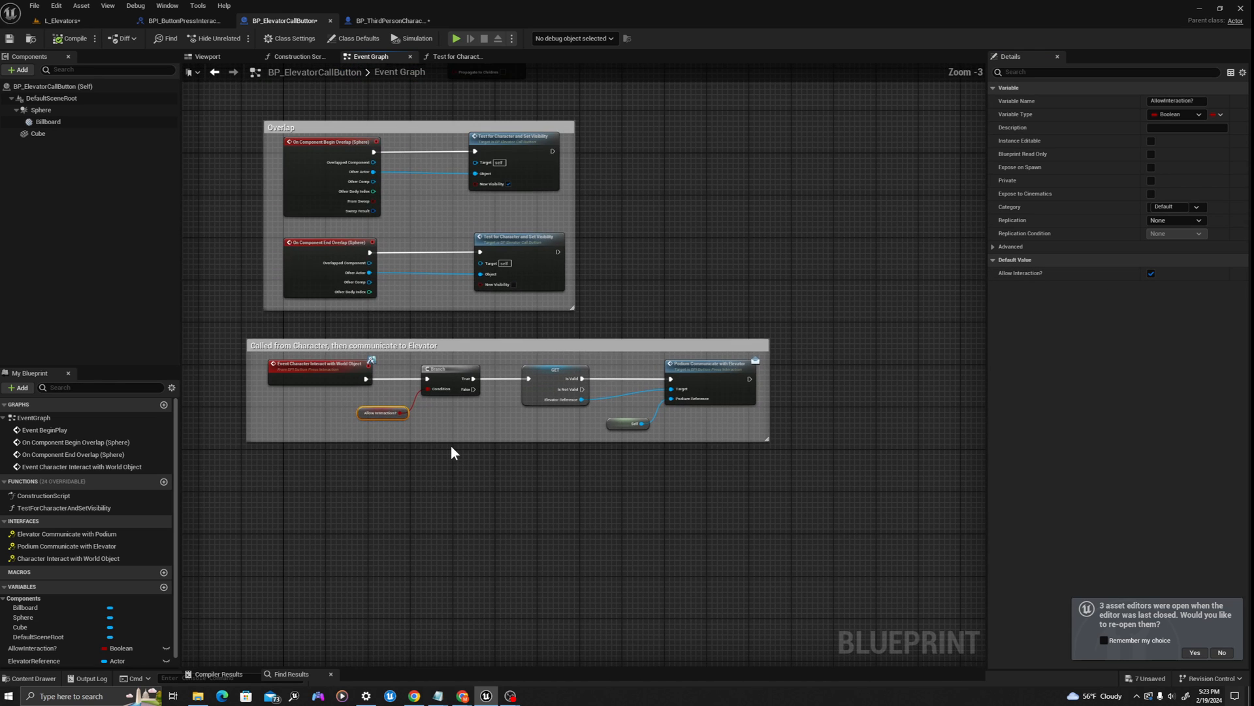
pyautogui.scroll(3, 452, 447)
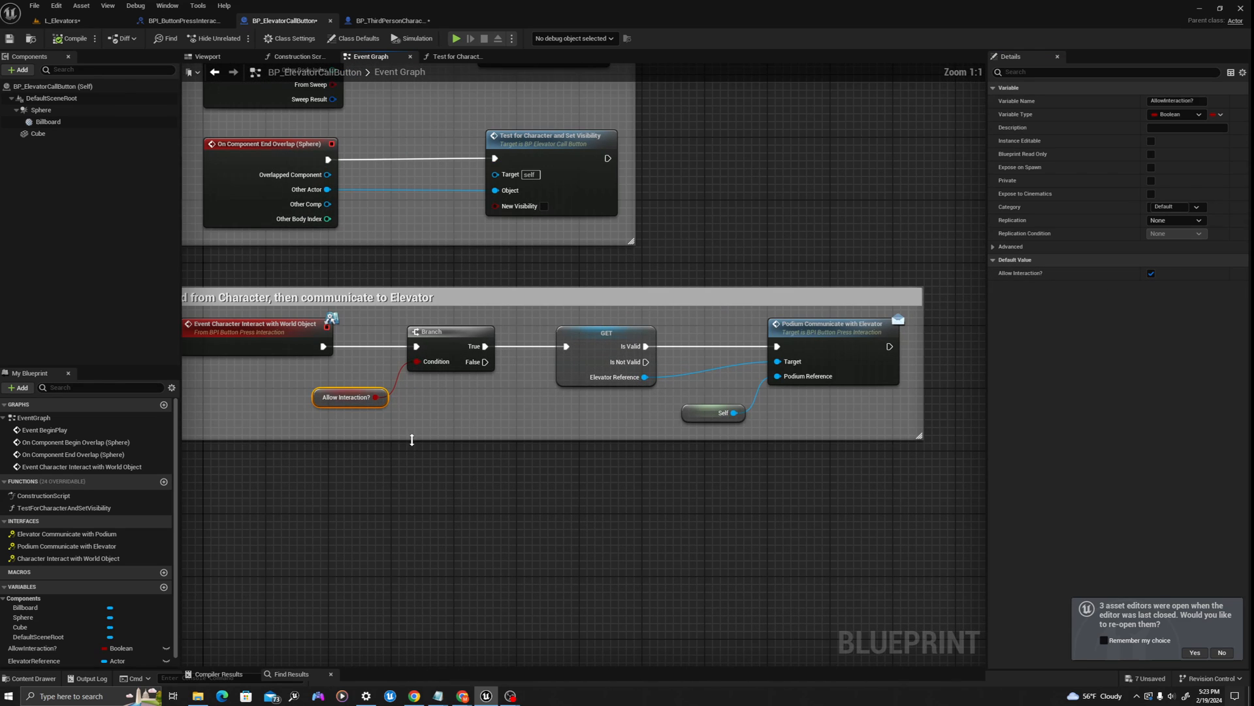
pyautogui.click(606, 356)
pyautogui.click(852, 347)
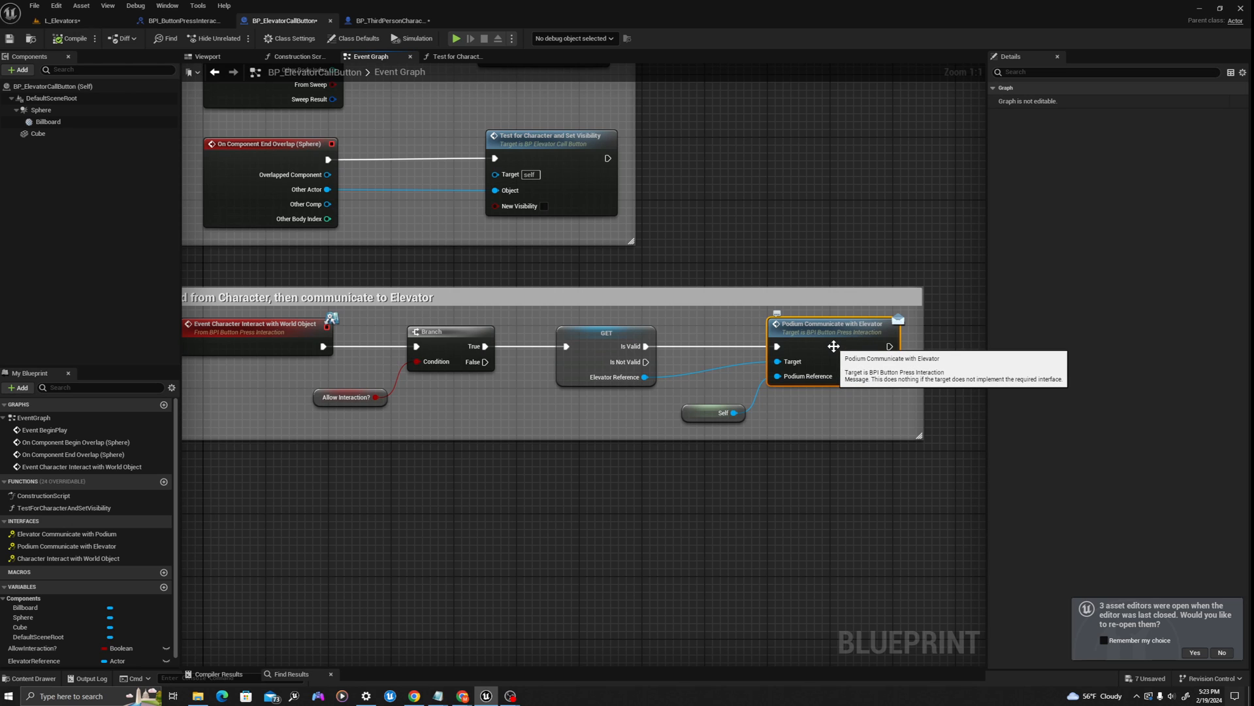
# Compile BP_ElevatorCallButton and open the BP_MovingElevator Blueprint from the Elevator folder.
pyautogui.click(66, 38)
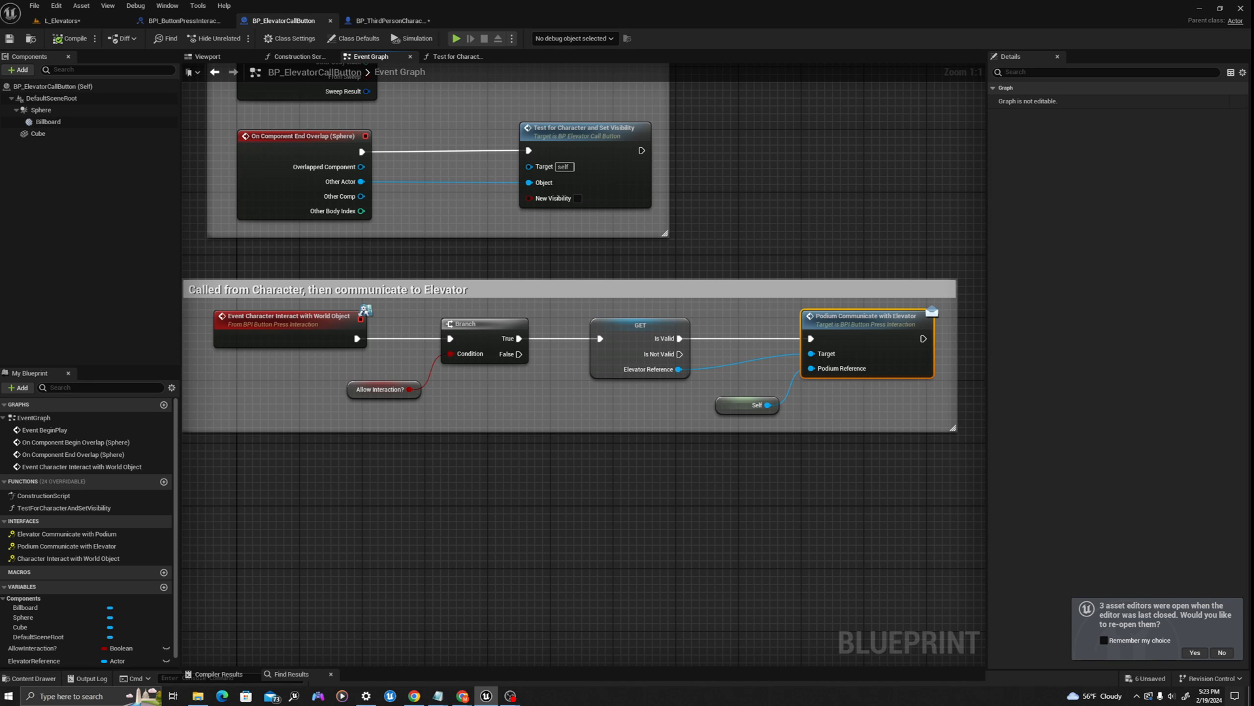
pyautogui.click(31, 37)
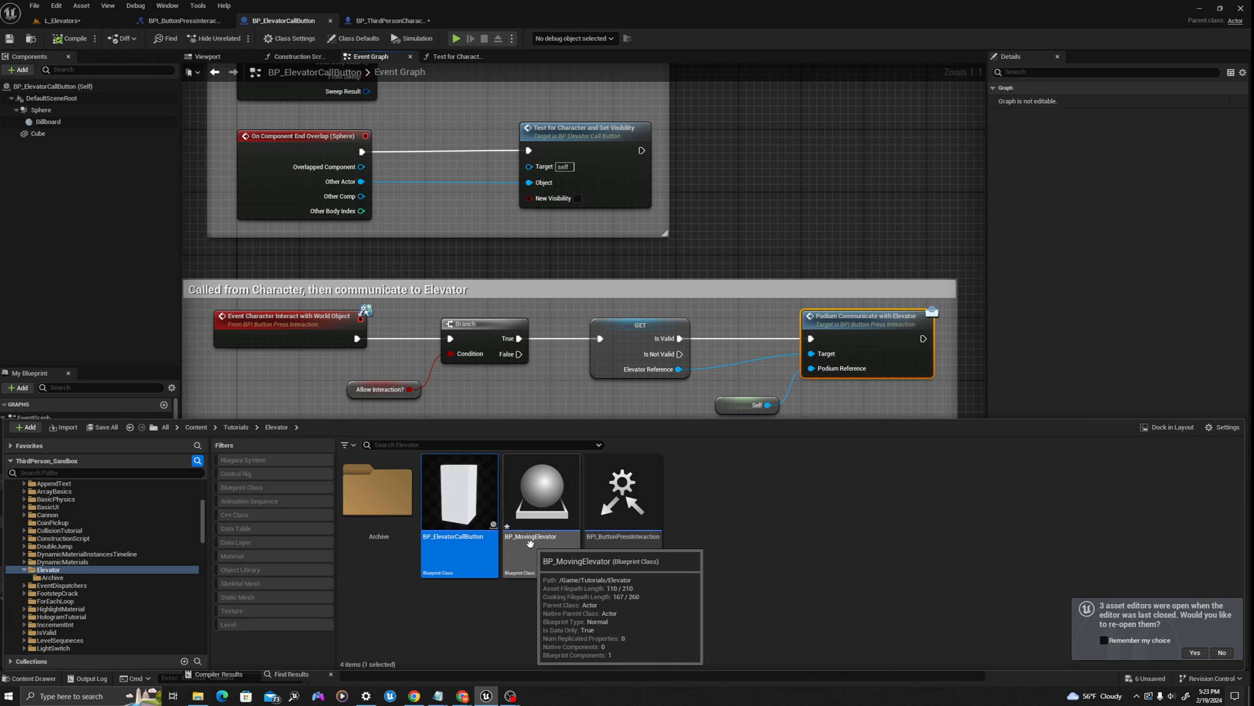
pyautogui.doubleClick(530, 542)
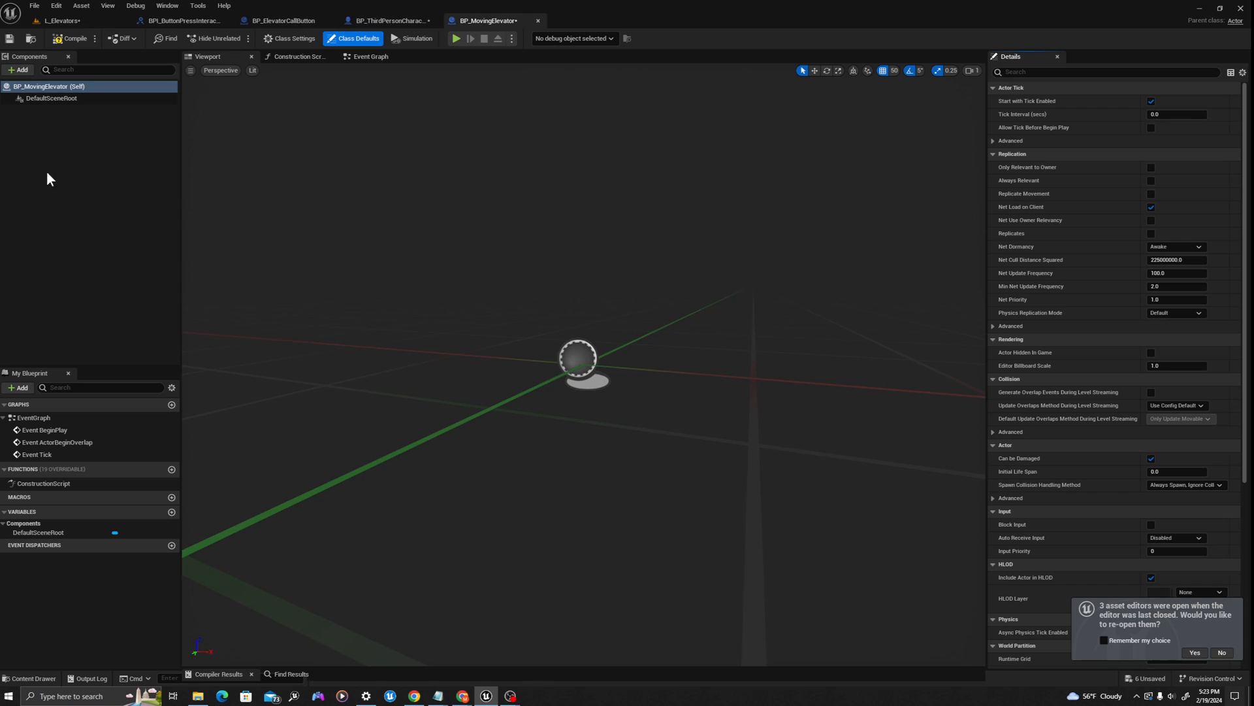
# Add a Scene component under DefaultSceneRoot in BP_MovingElevator, keeping its default name.
pyautogui.click(23, 72)
pyautogui.write('sce')
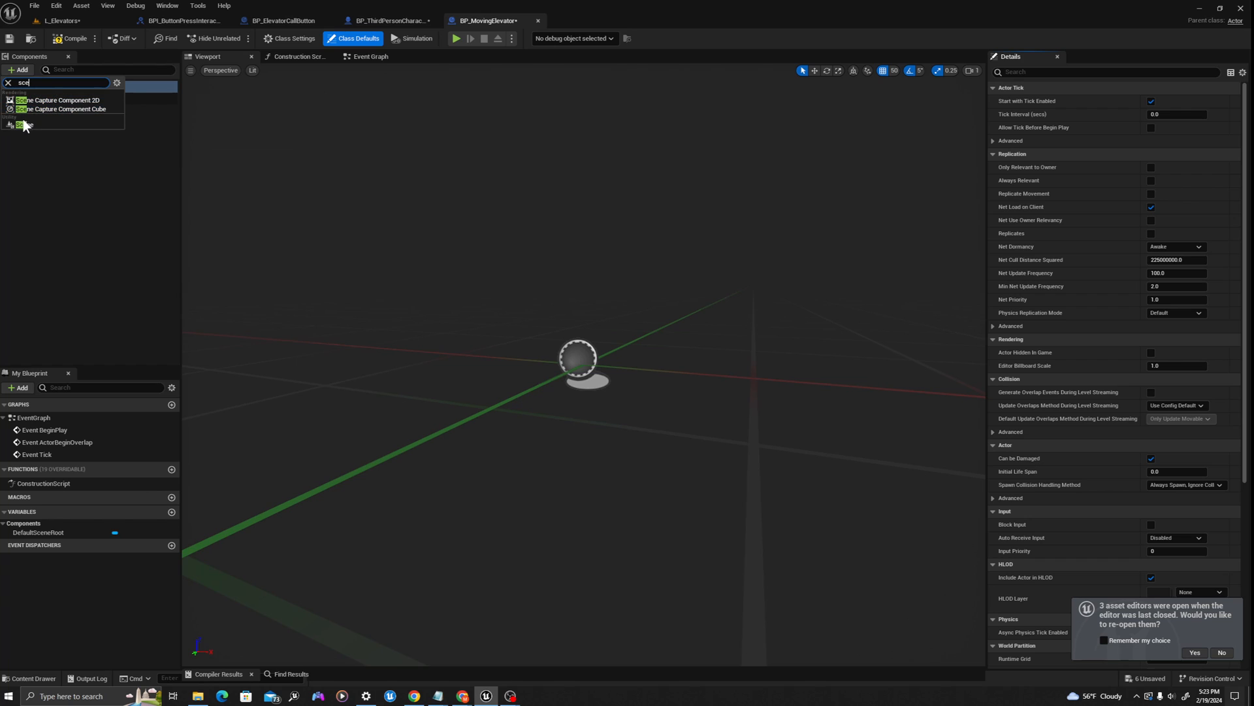
pyautogui.click(24, 124)
pyautogui.click(35, 108)
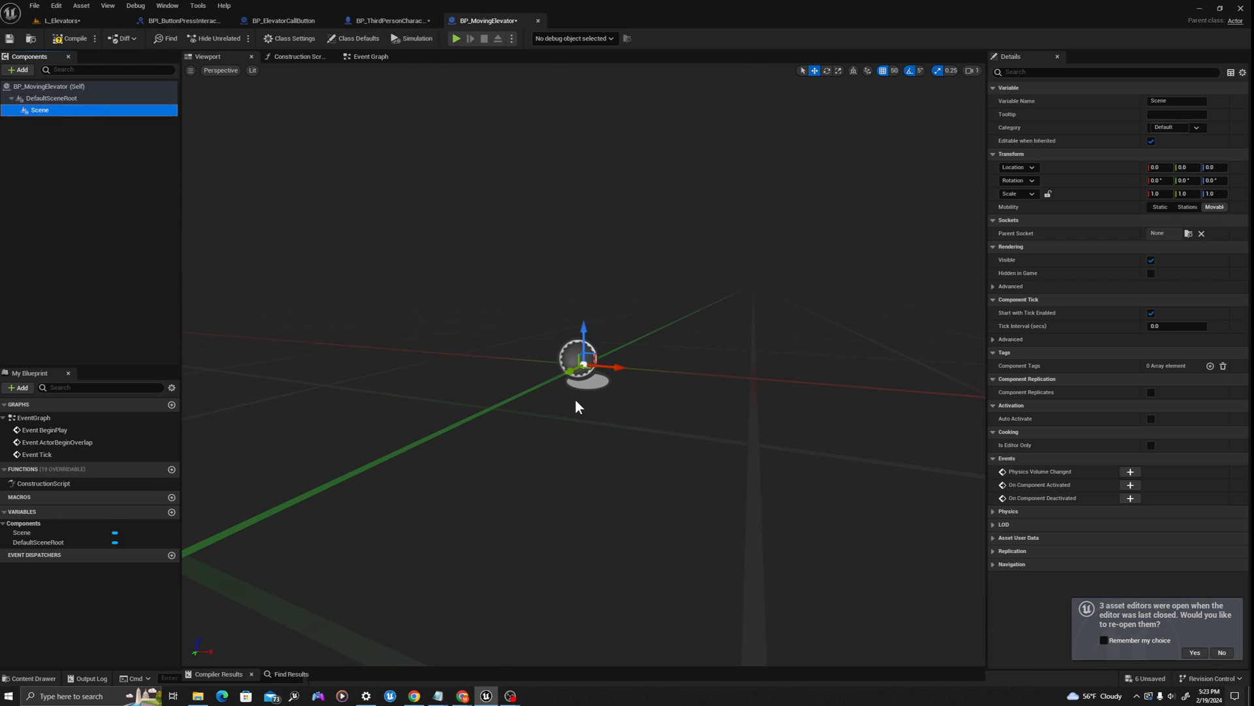
# Try moving the Scene component up along its vertical axis and return it to the origin.
pyautogui.moveTo(566, 371); pyautogui.dragTo(549, 379, button='right')
pyautogui.moveTo(566, 372)
pyautogui.mouseDown(button='middle')
pyautogui.moveTo(595, 347)
pyautogui.moveTo(572, 353)
pyautogui.mouseUp(button='middle')
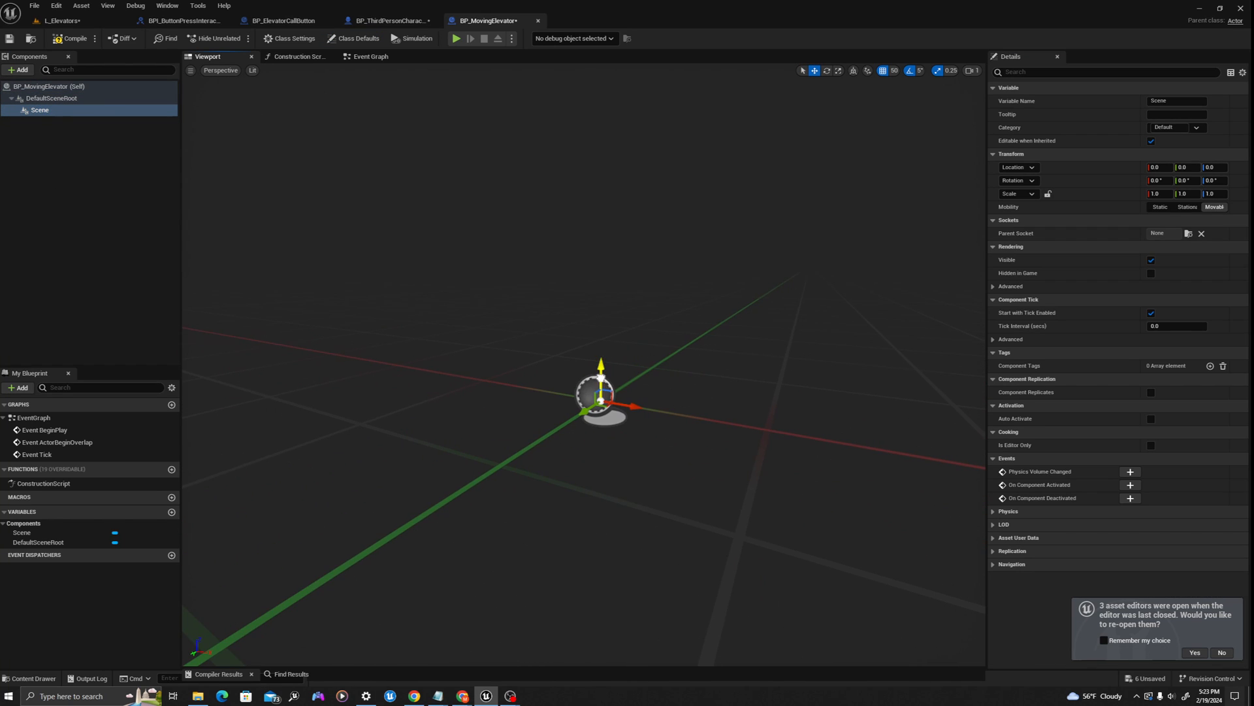
pyautogui.moveTo(601, 377); pyautogui.dragTo(607, 202)
pyautogui.moveTo(603, 268); pyautogui.dragTo(602, 340)
pyautogui.scroll(-2, 567, 355)
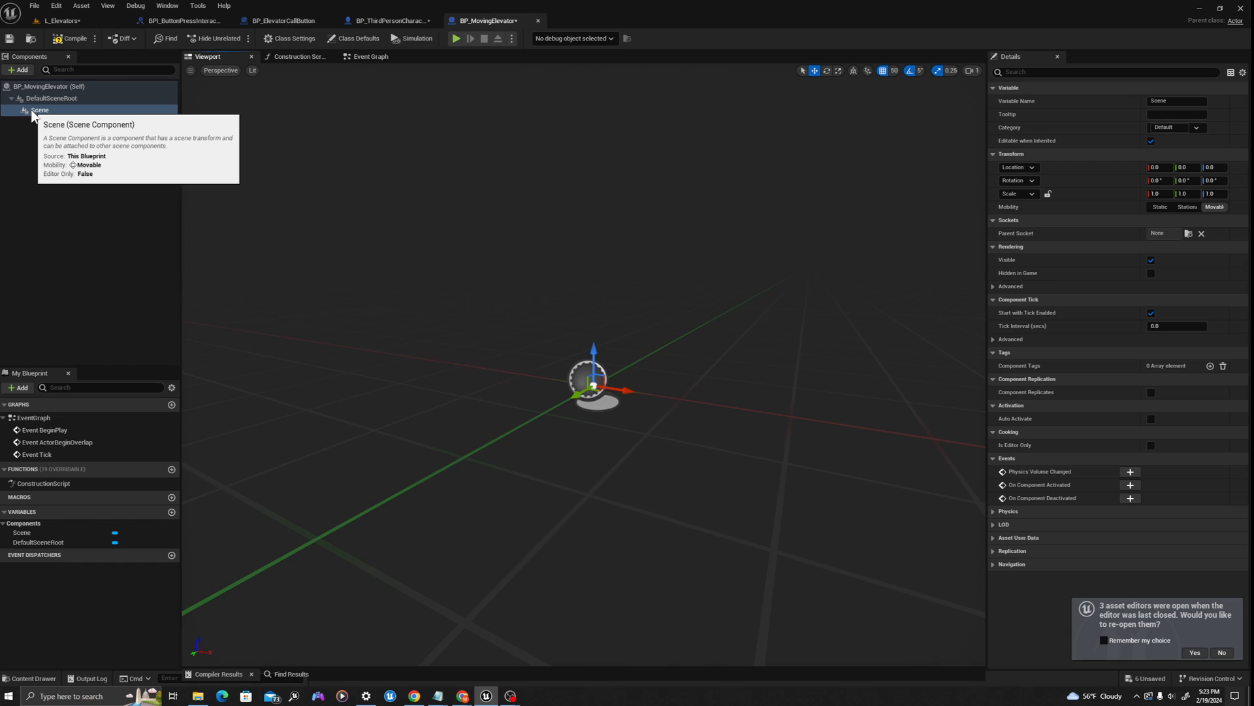
# Add a Cube component as a child of the Scene component, keeping its default name.
pyautogui.click(22, 69)
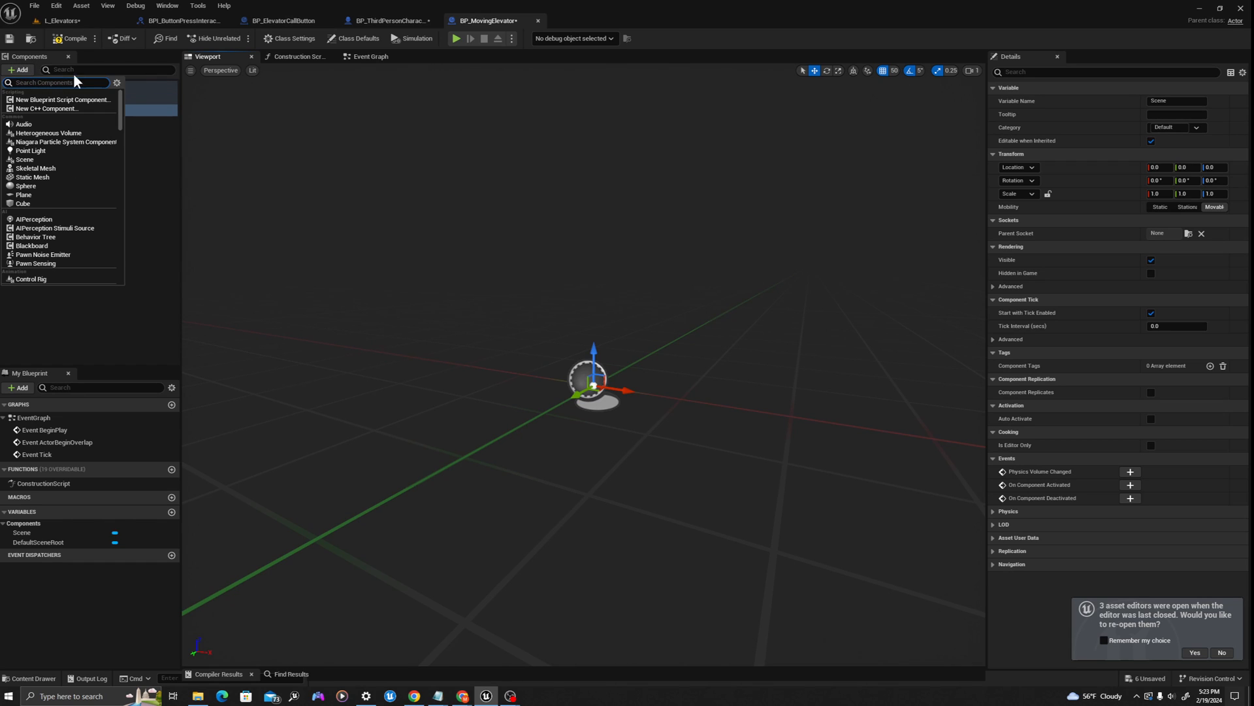
pyautogui.click(216, 194)
pyautogui.click(31, 112)
pyautogui.click(24, 72)
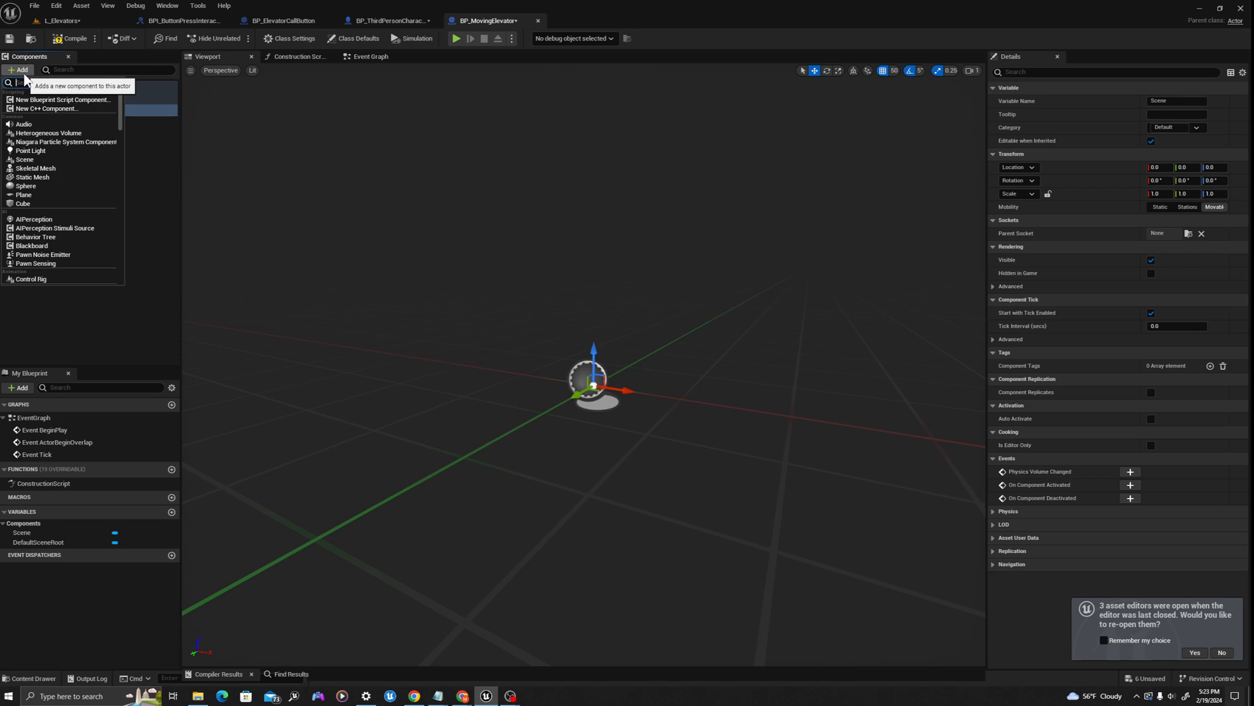
pyautogui.write('cube')
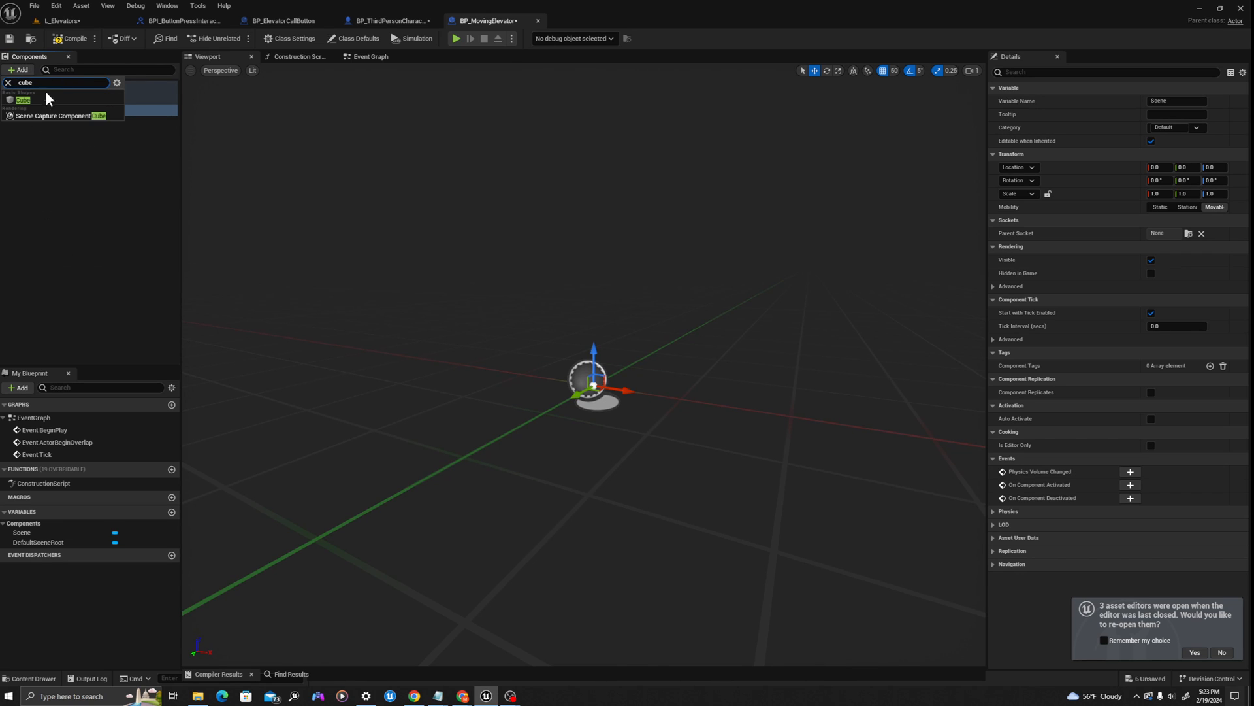
pyautogui.click(46, 99)
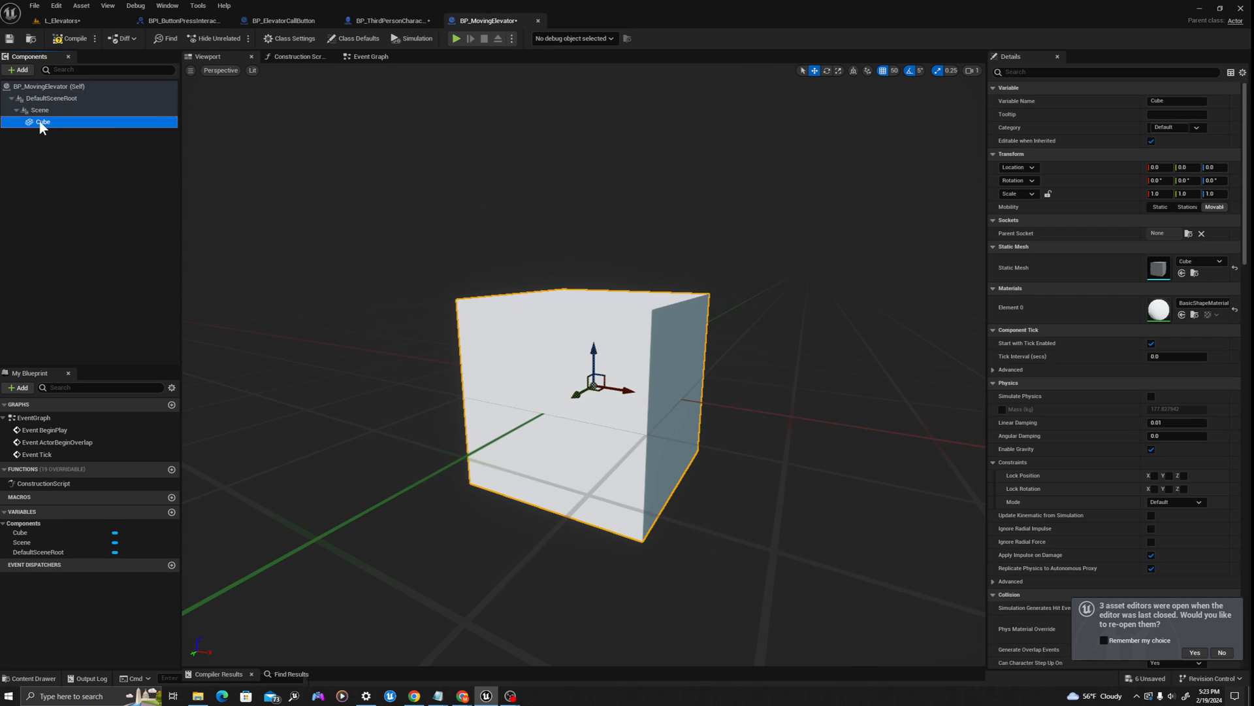
pyautogui.click(72, 168)
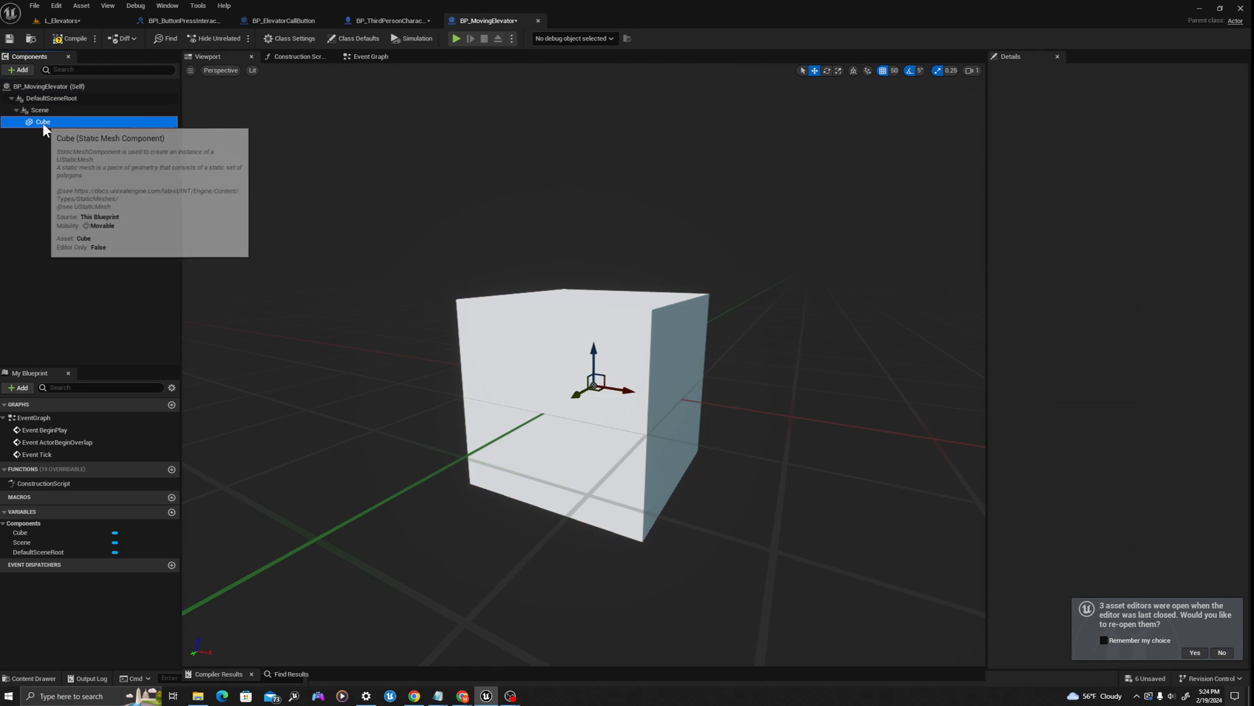
# Duplicate the Cube component twice under Scene, keeping the default names of the copies.
pyautogui.click(53, 124)
pyautogui.hotkey('ctrl', 'w')
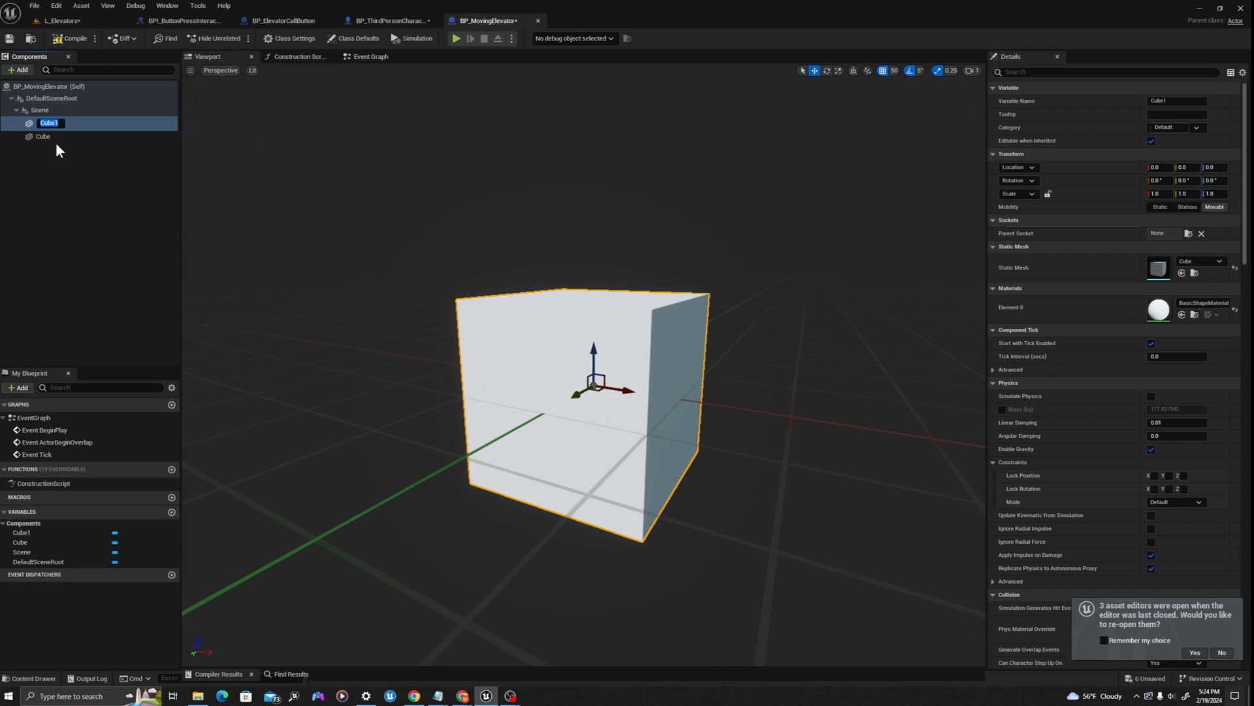
pyautogui.hotkey('ctrl', 'w')
pyautogui.click(49, 173)
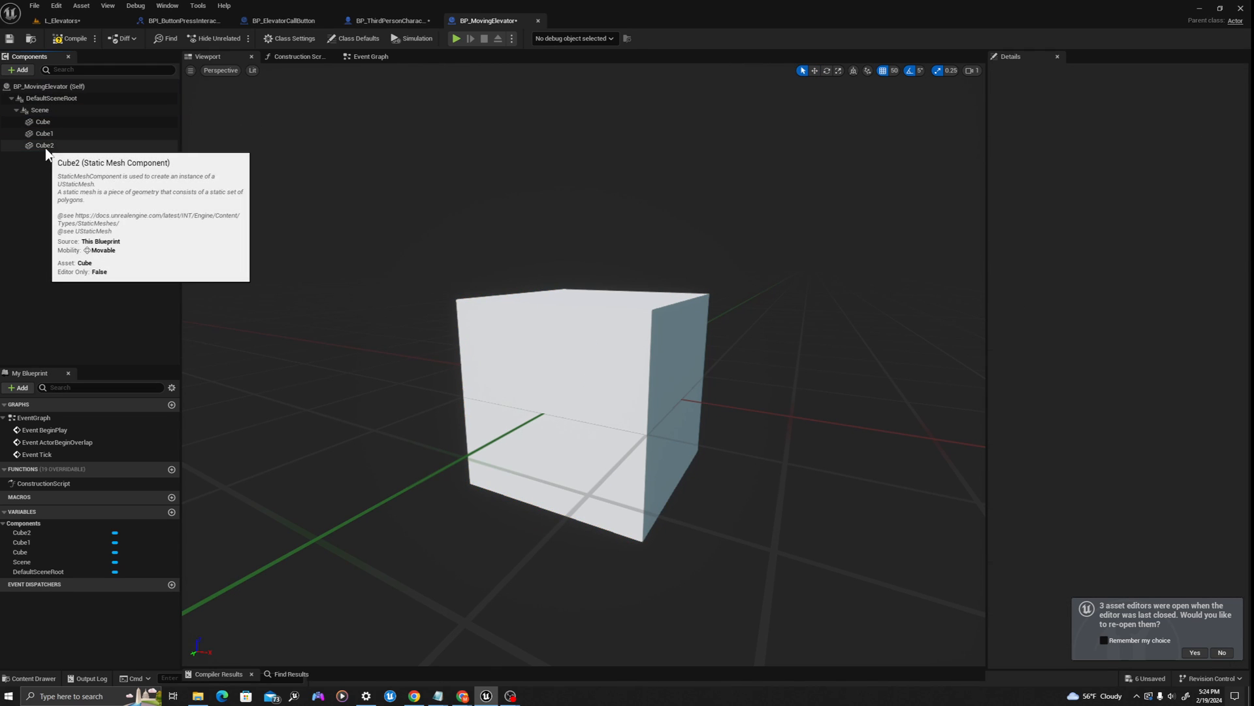
# Rename the original Cube component under Scene to BasePlatform.
pyautogui.click(49, 121)
pyautogui.press('F2')
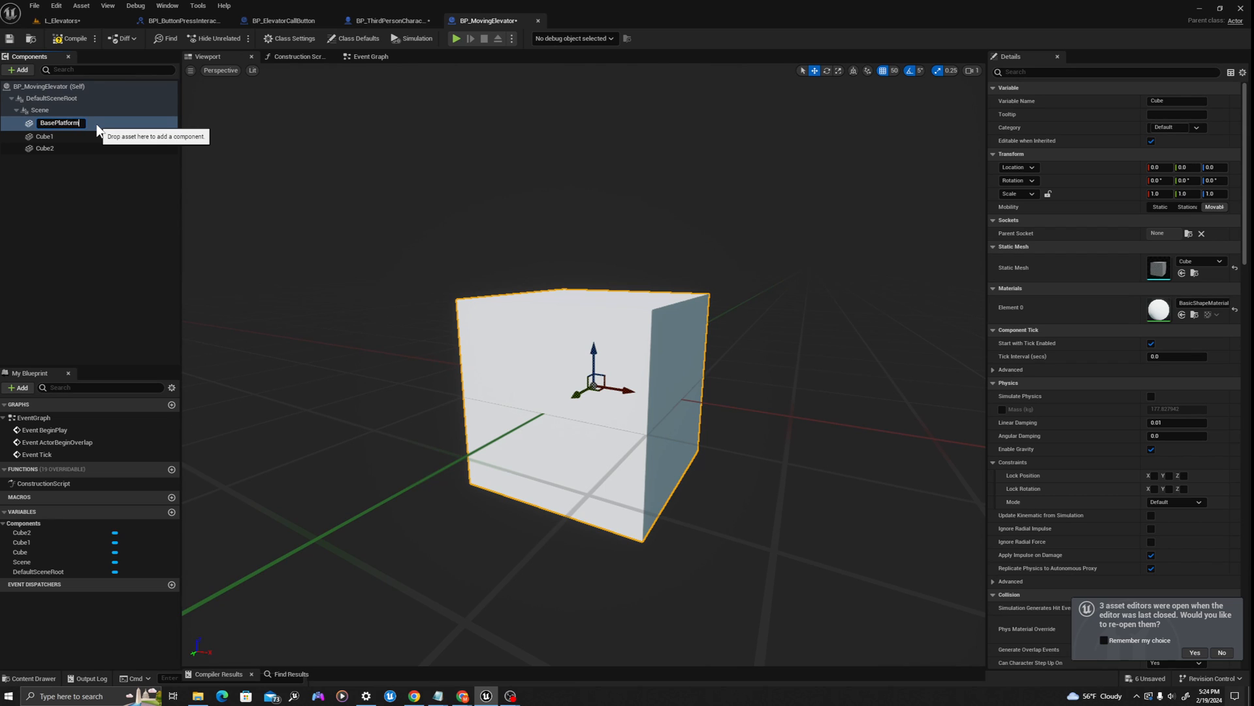
pyautogui.press('Return')
# Rename the two duplicated cubes, Cube1 to Rail_Left and Cube2 to Rail_Right.
pyautogui.click(100, 136)
pyautogui.press('F2')
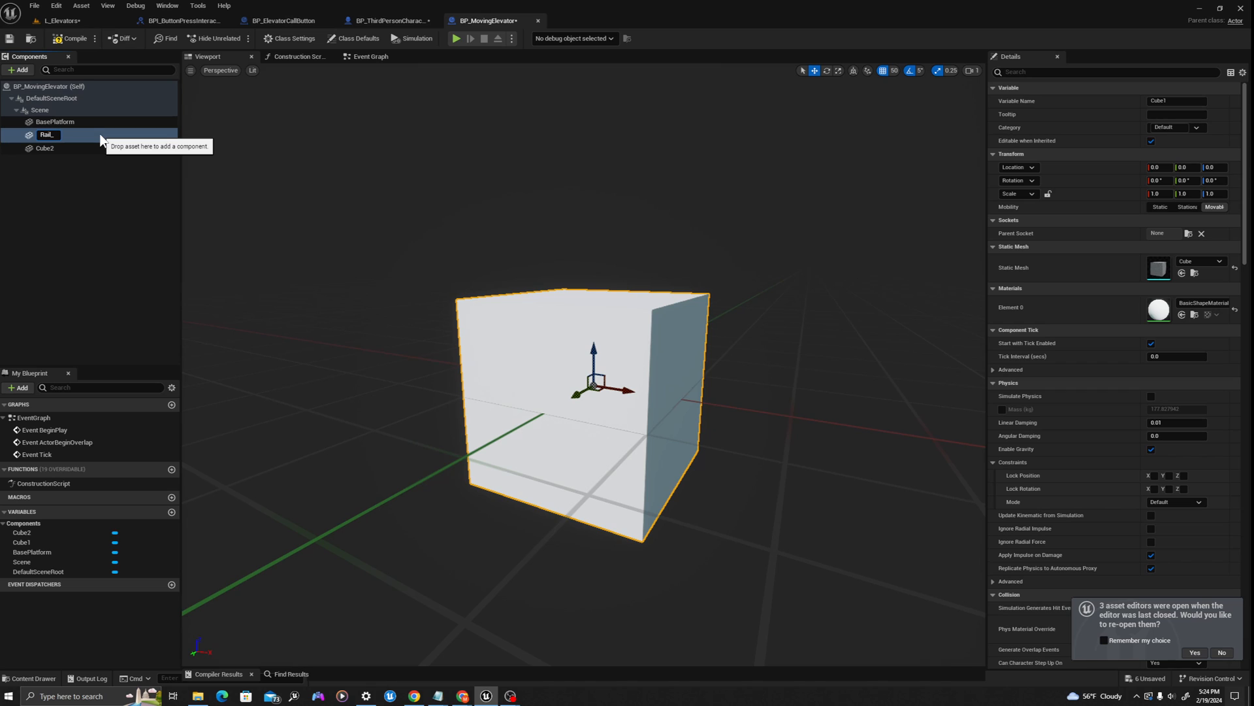
pyautogui.write('Rail_Left')
pyautogui.press('Return')
pyautogui.click(114, 147)
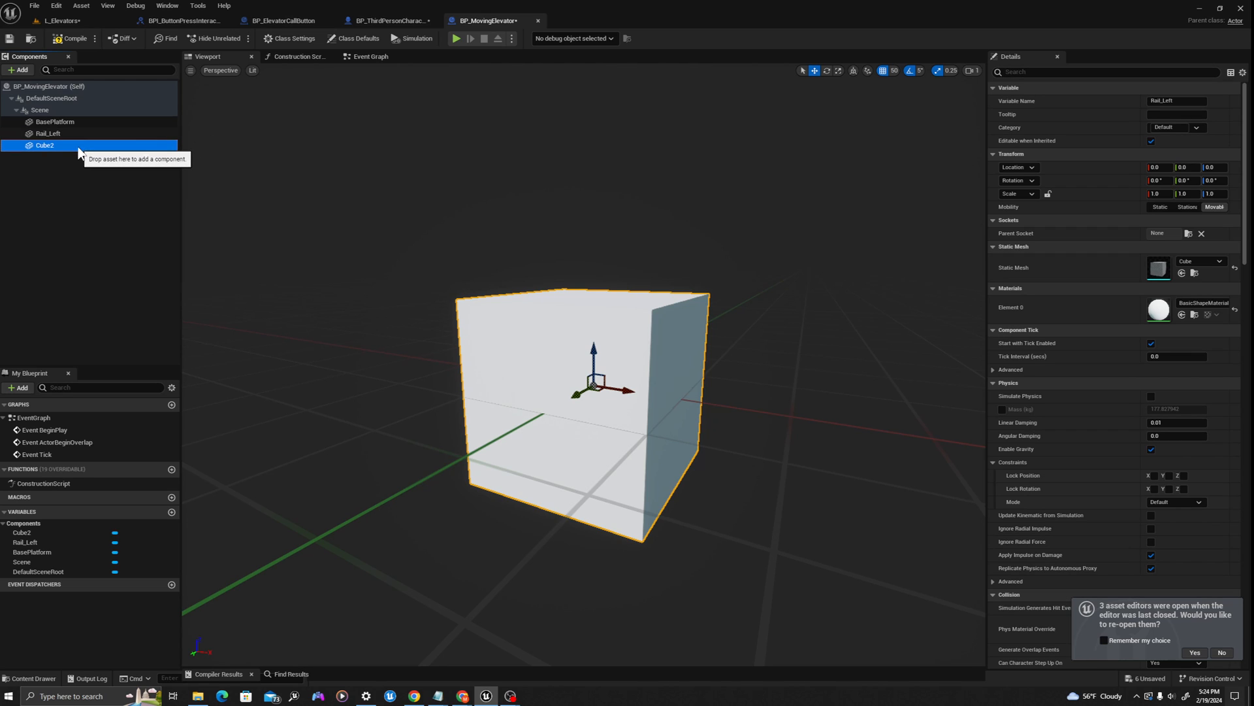
pyautogui.press('F2')
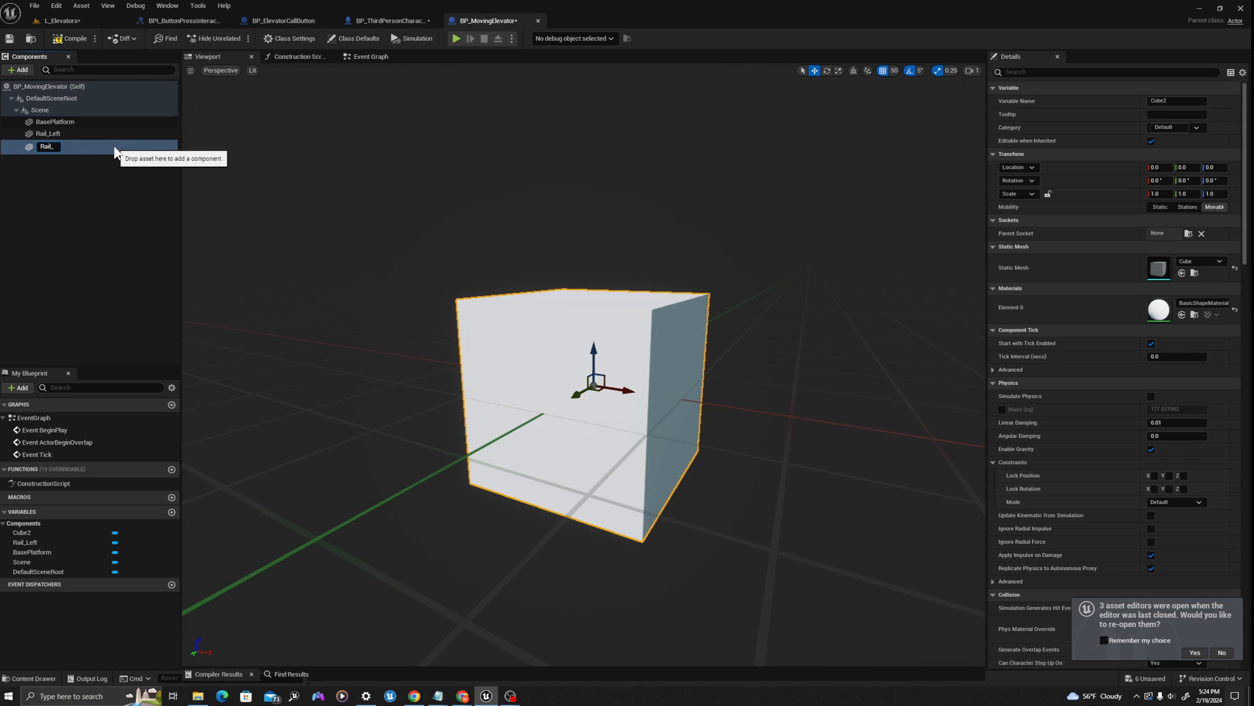
pyautogui.write('Rail_Right')
pyautogui.press('Return')
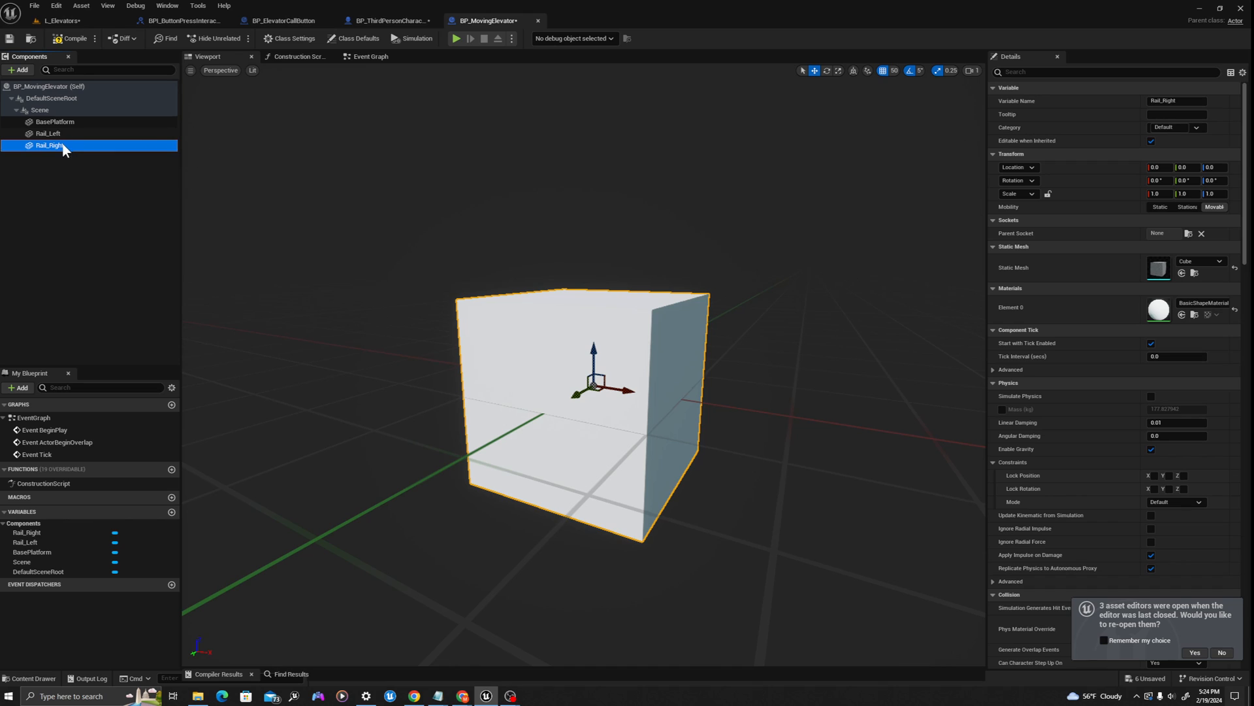
pyautogui.press('F2')
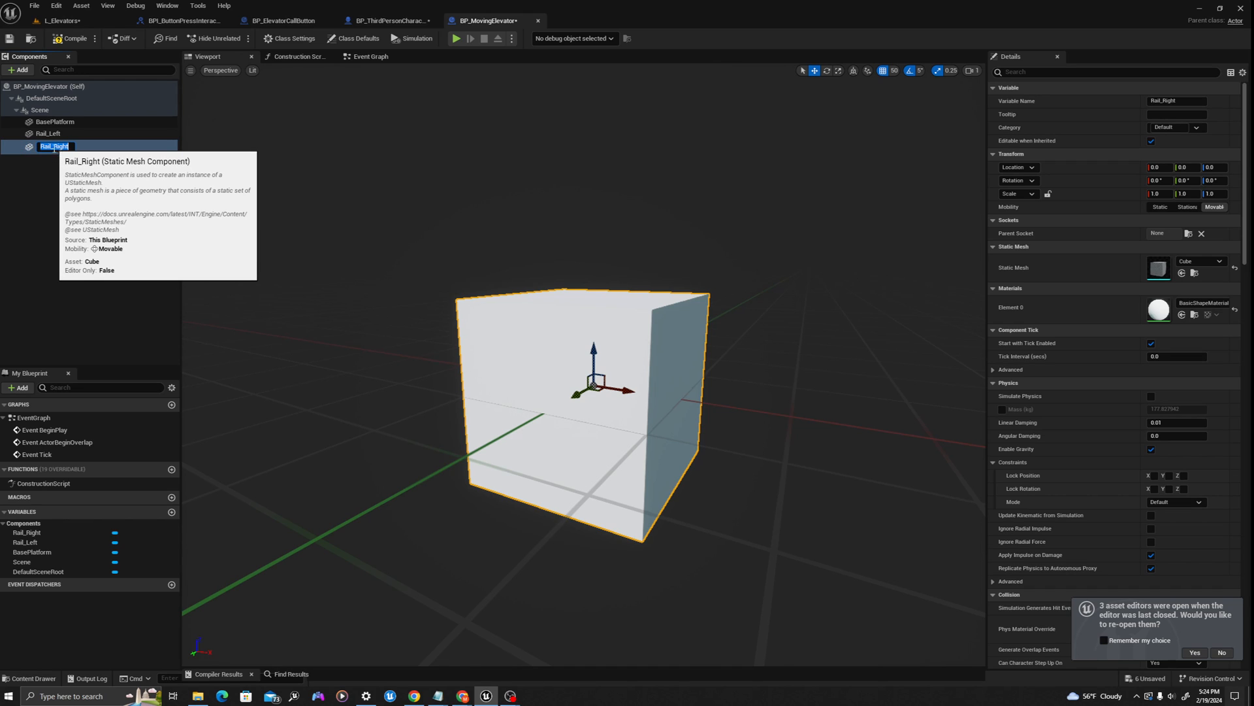
pyautogui.click(51, 134)
pyautogui.press('F2')
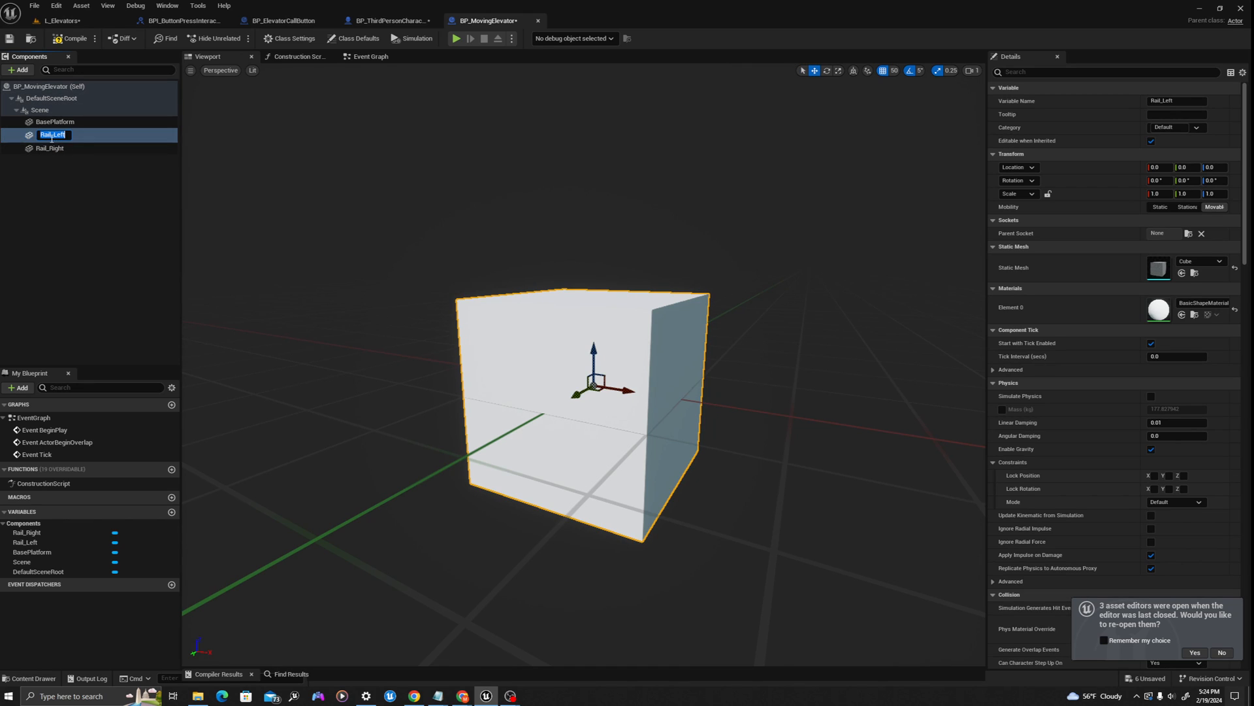
pyautogui.rightClick(46, 145)
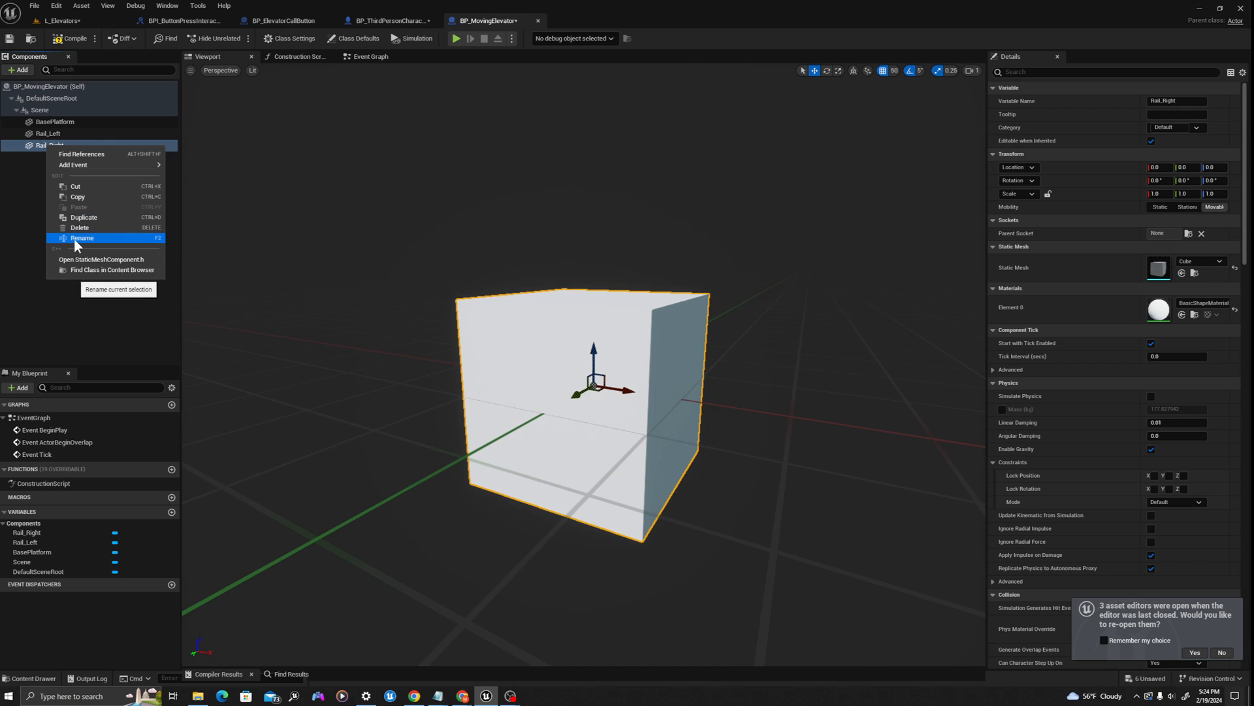
pyautogui.click(30, 222)
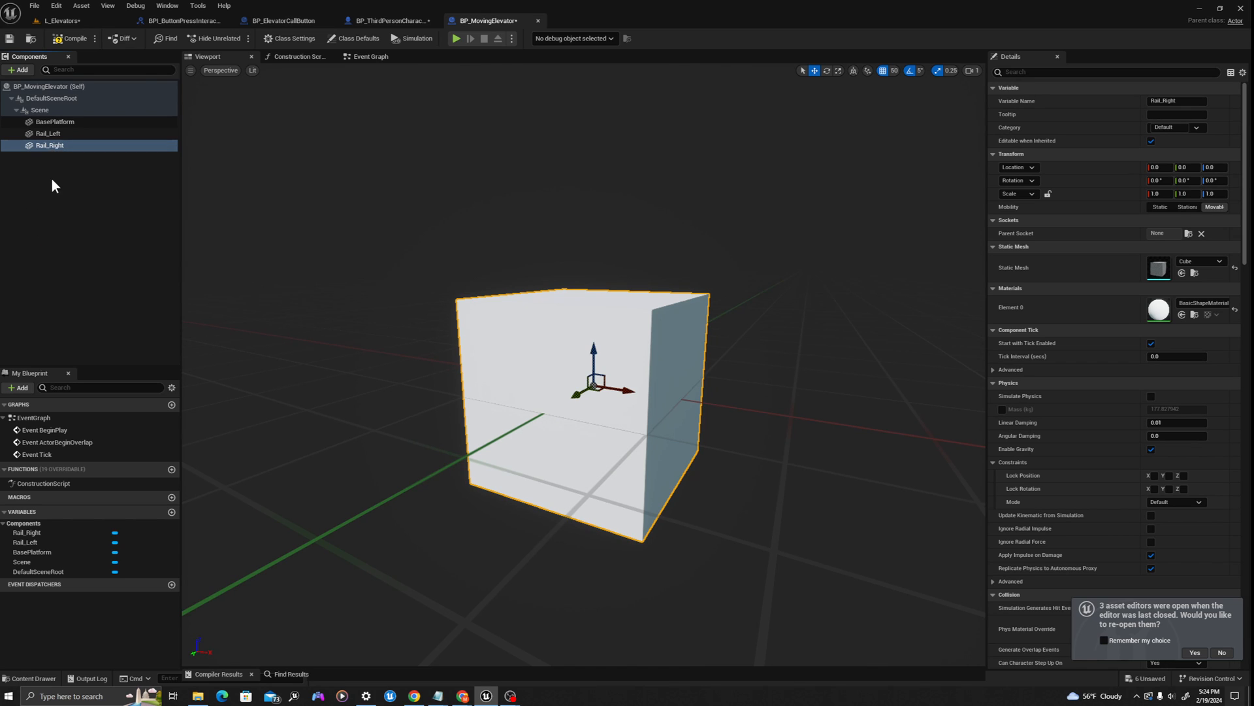
pyautogui.moveTo(52, 184); pyautogui.dragTo(53, 187, button='right')
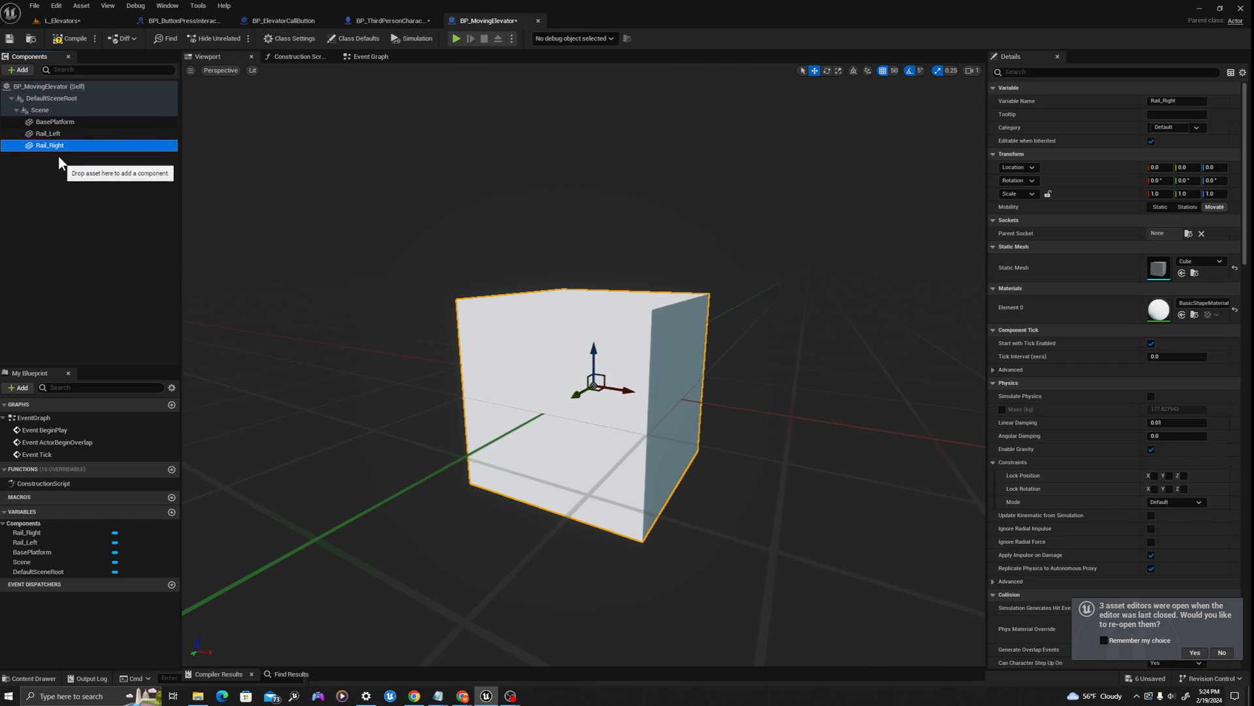
# Duplicate the Scene component and name the copy StartPlatformLocation.
pyautogui.click(40, 112)
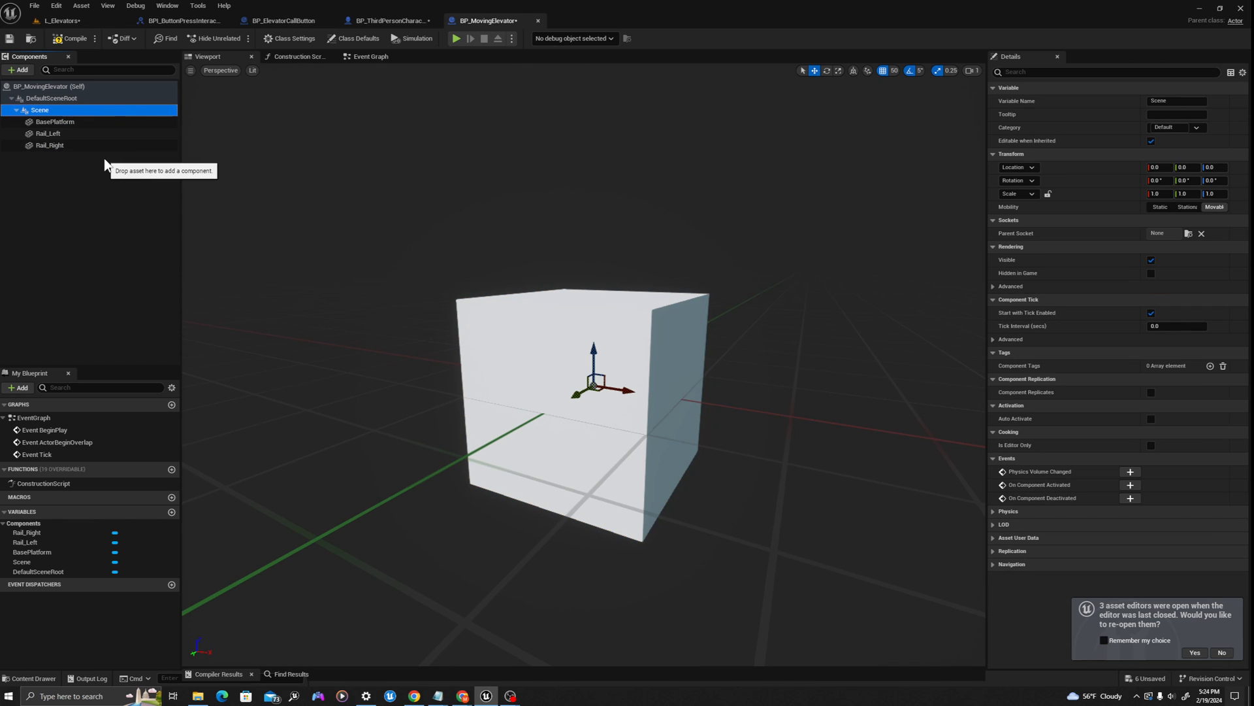
pyautogui.hotkey('ctrl', 'd')
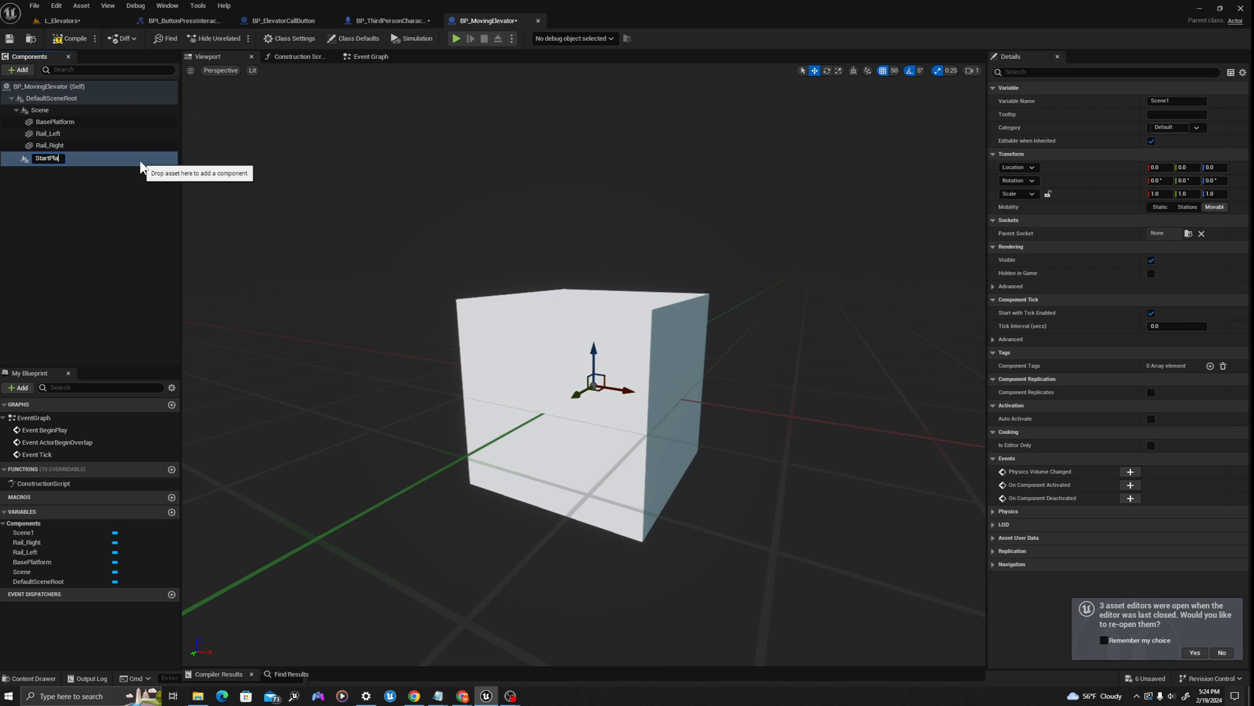
pyautogui.press('Return')
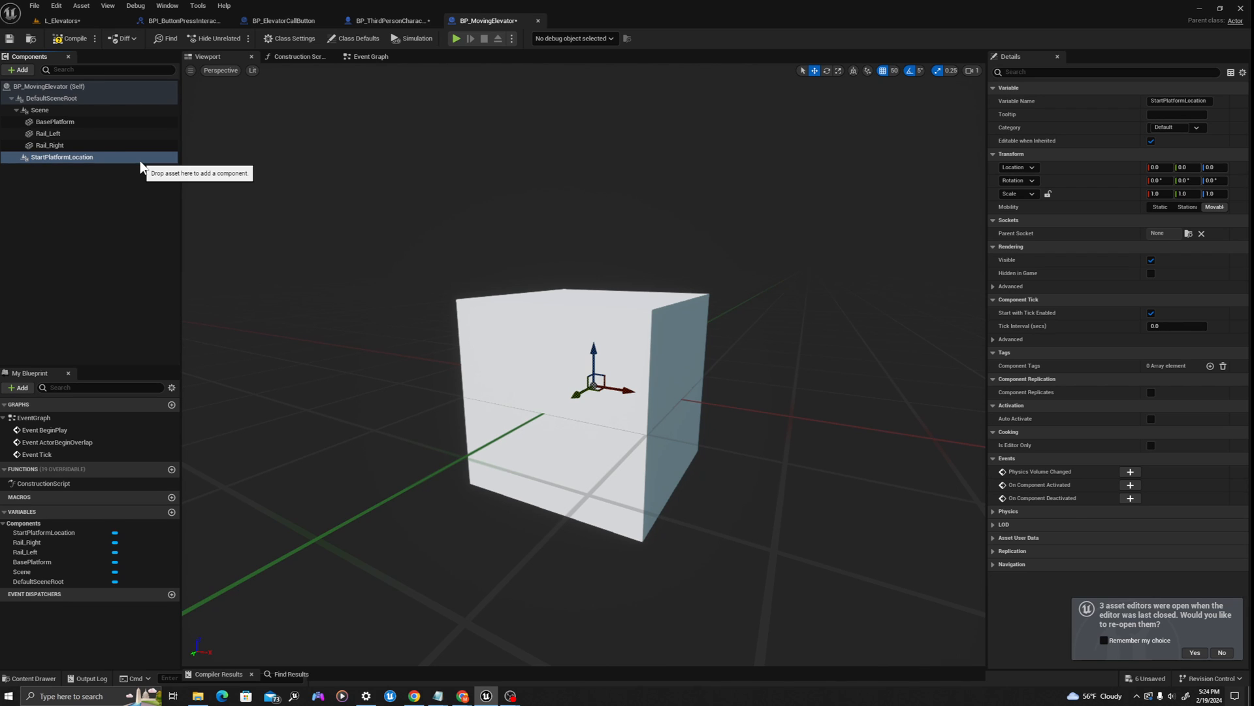
# Duplicate StartPlatformLocation and name the copy EndPlatformLocation.
pyautogui.hotkey('ctrl', 'd')
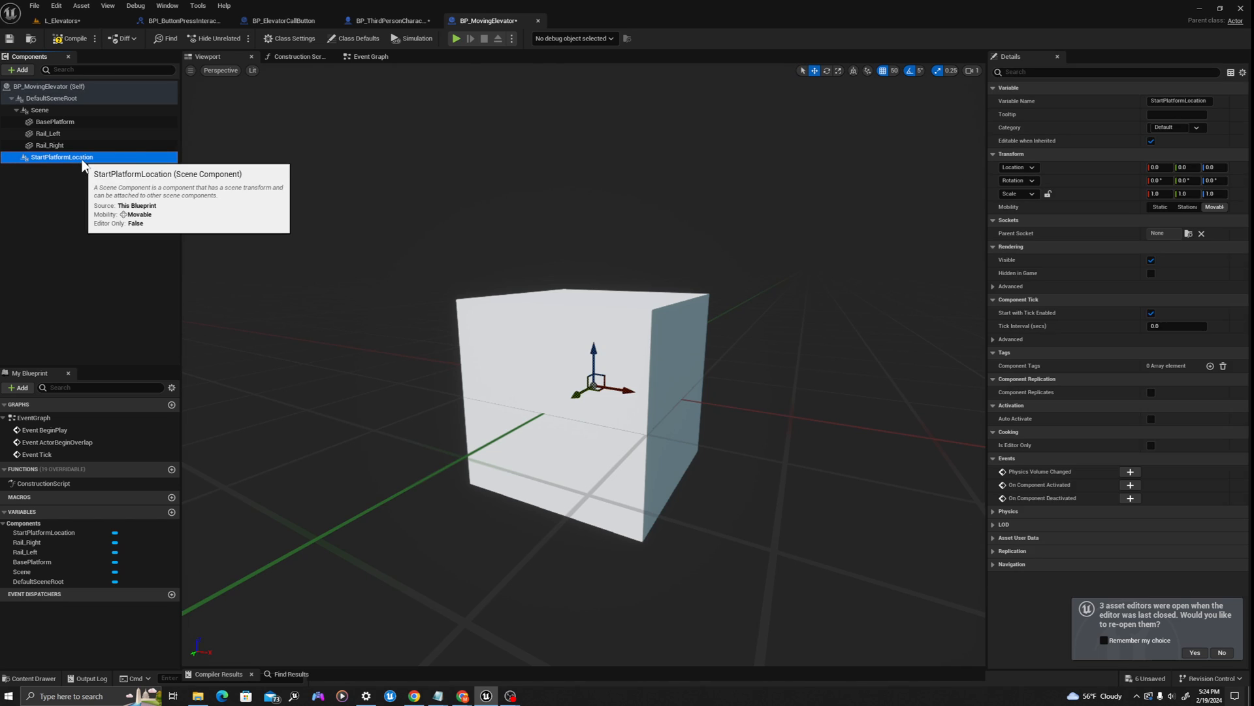
pyautogui.write('EndPlat')
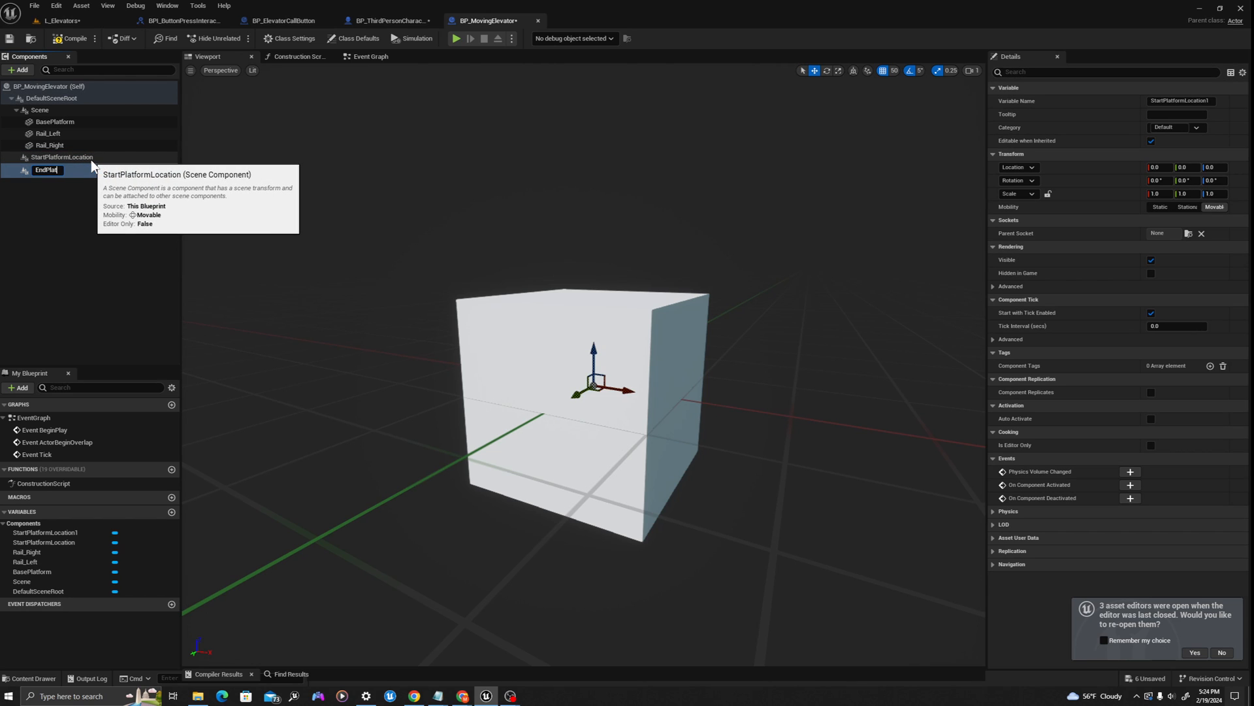
pyautogui.write('formLocation')
pyautogui.press('Return')
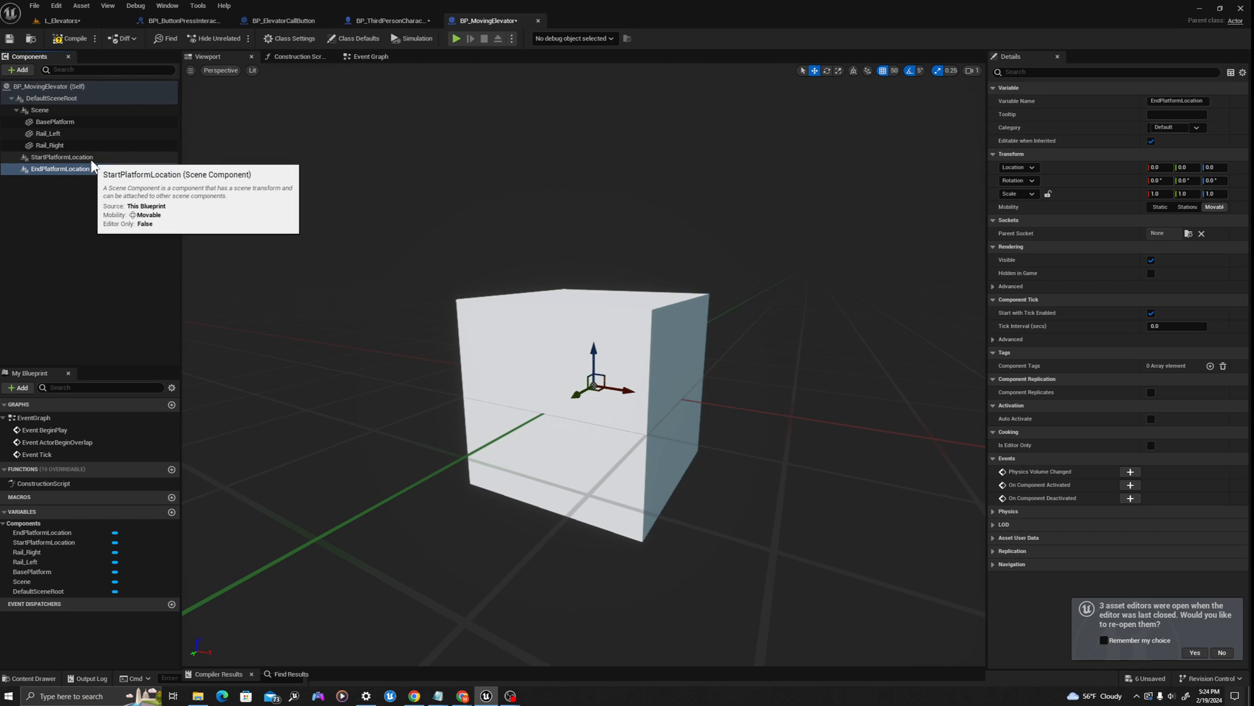
pyautogui.click(83, 205)
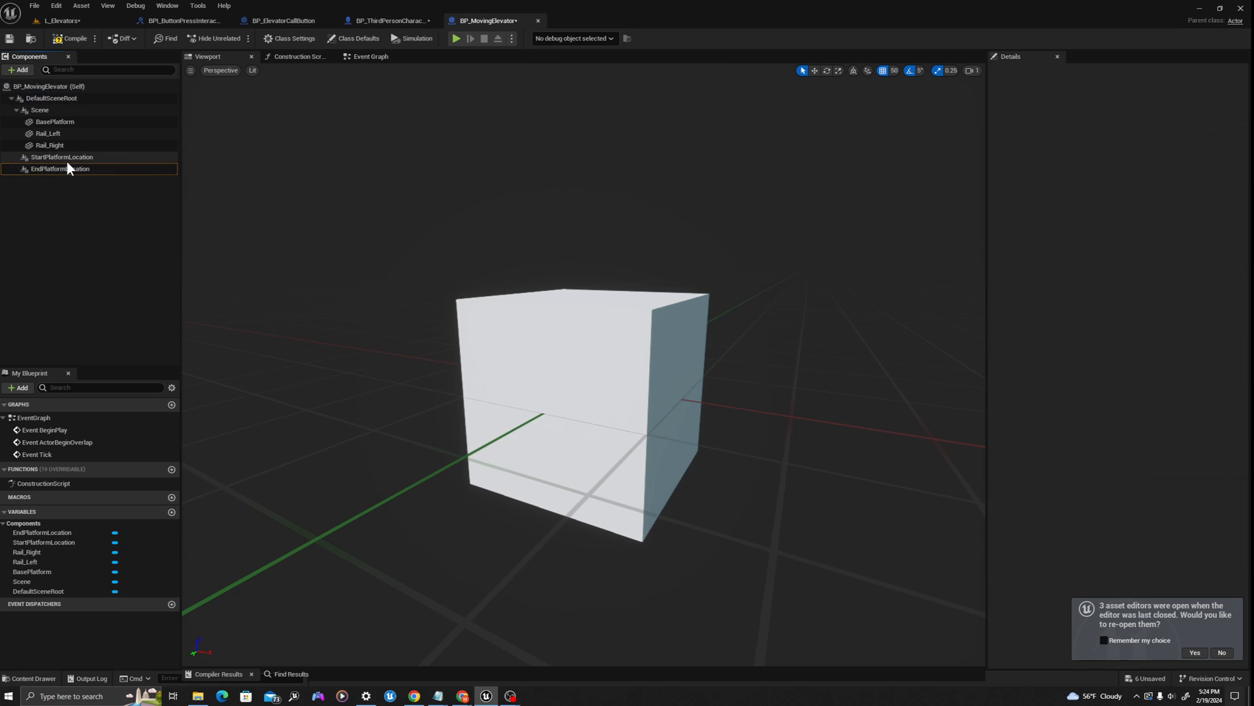
pyautogui.click(66, 168)
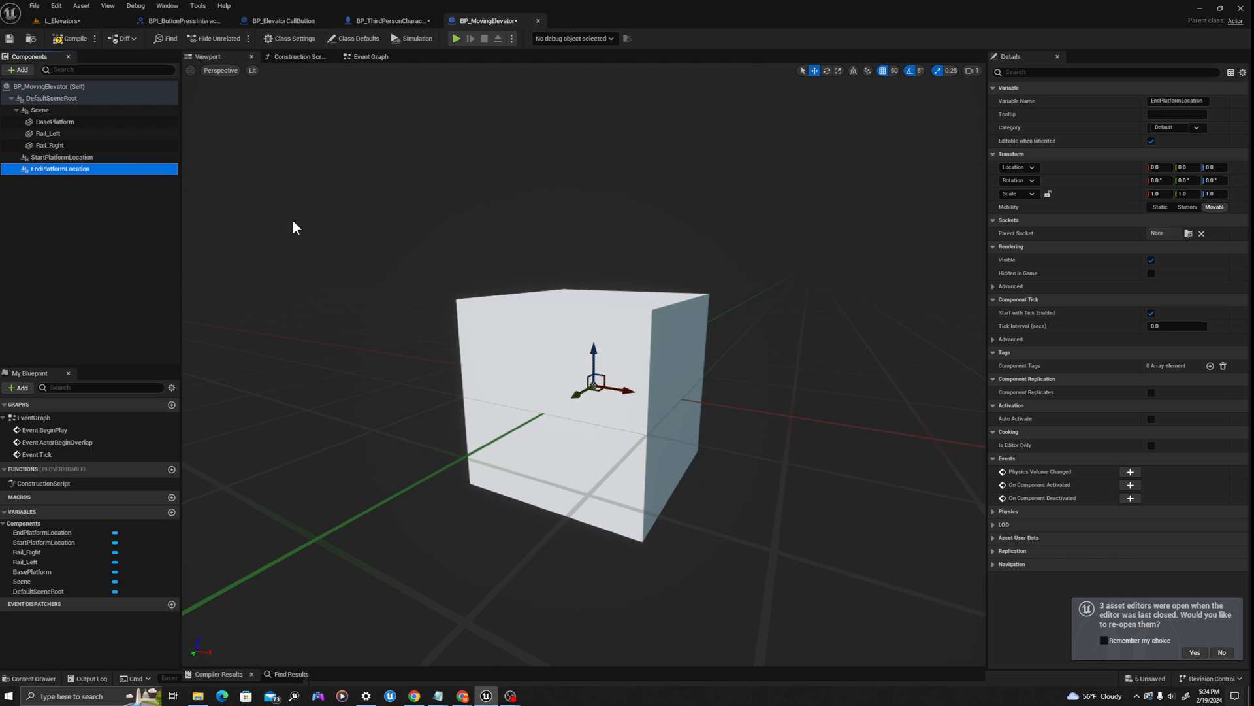
# Set the BasePlatform component's scale to 5 in X, 5 in Y and 0.5 in Z.
pyautogui.click(65, 122)
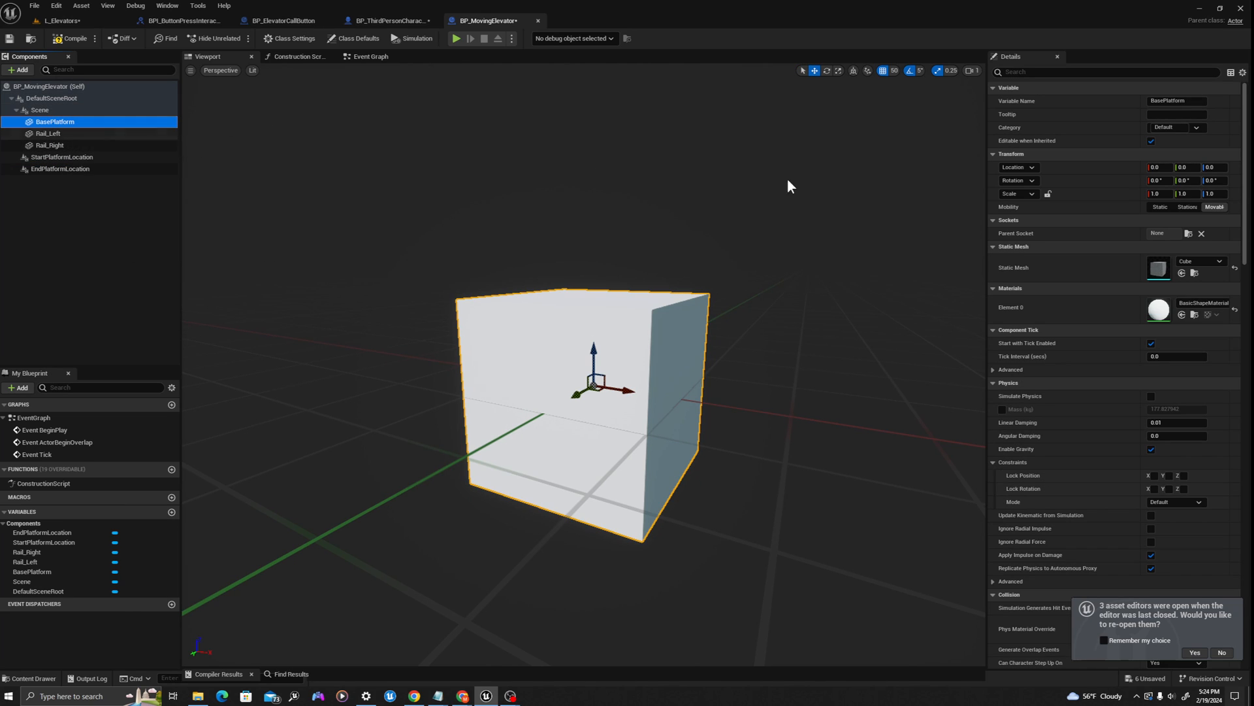
pyautogui.scroll(-6, 633, 343)
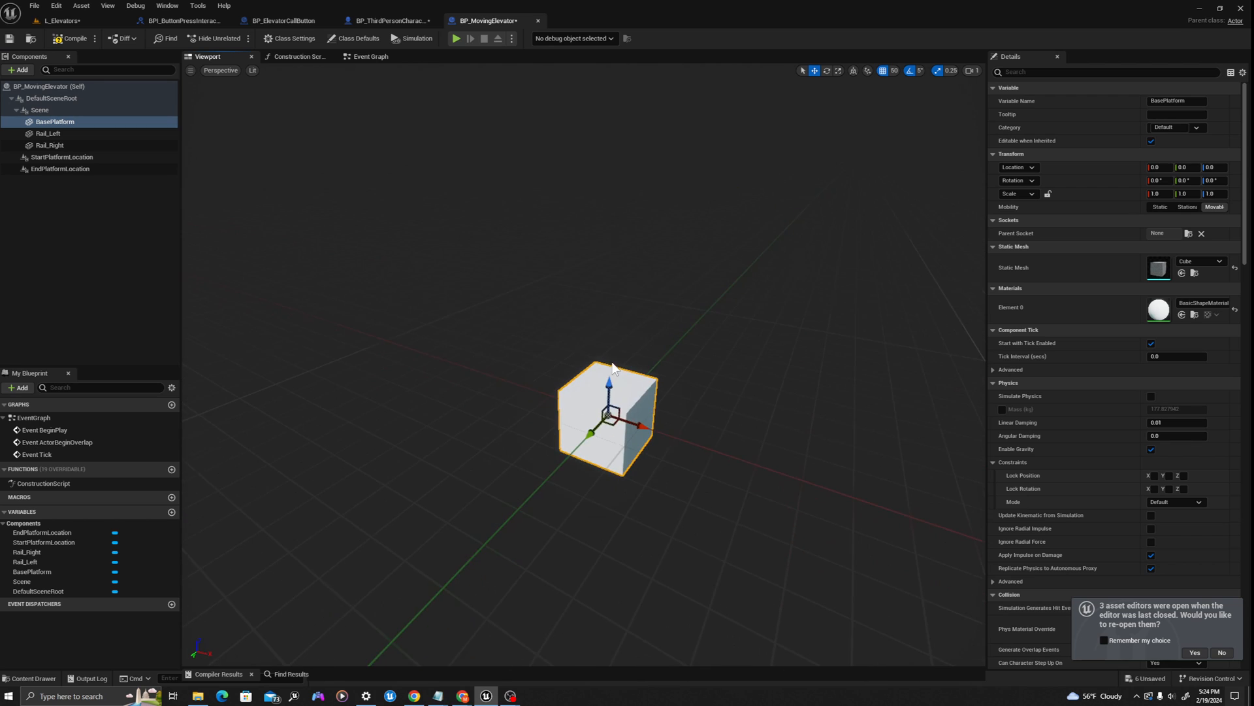
pyautogui.moveTo(985, 226); pyautogui.dragTo(903, 225)
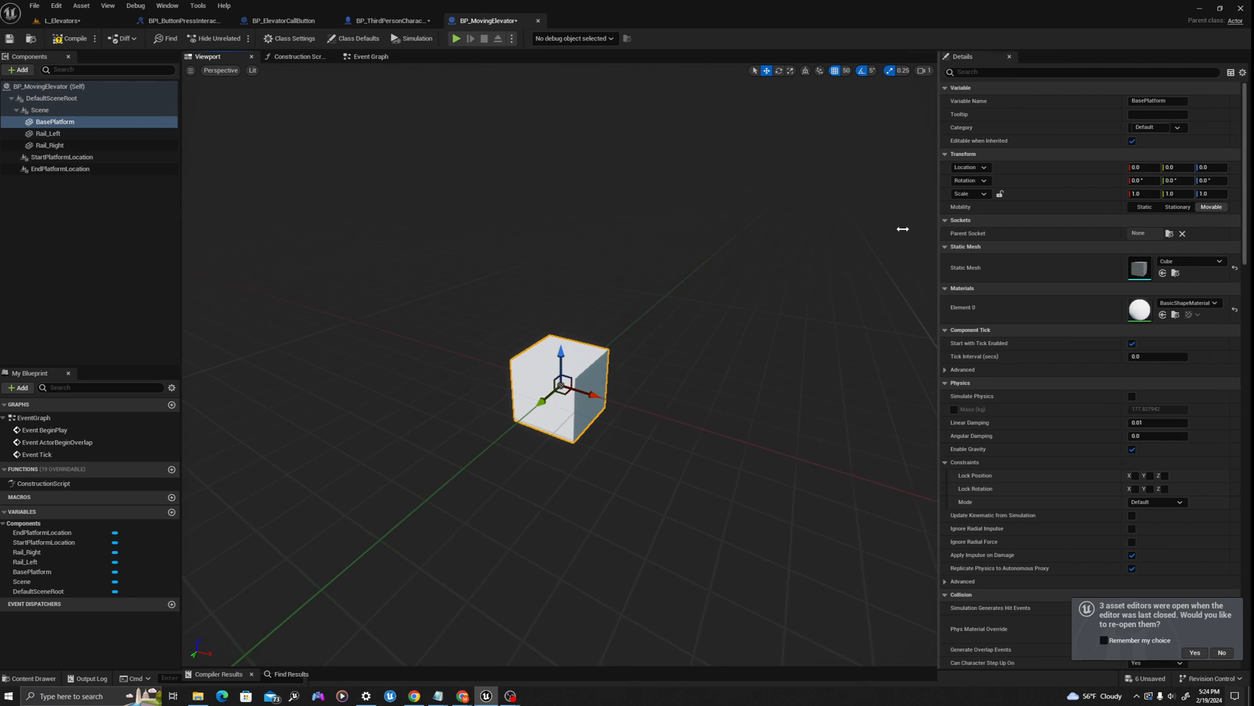
pyautogui.click(1140, 193)
pyautogui.write('5')
pyautogui.press('Tab')
pyautogui.write('5')
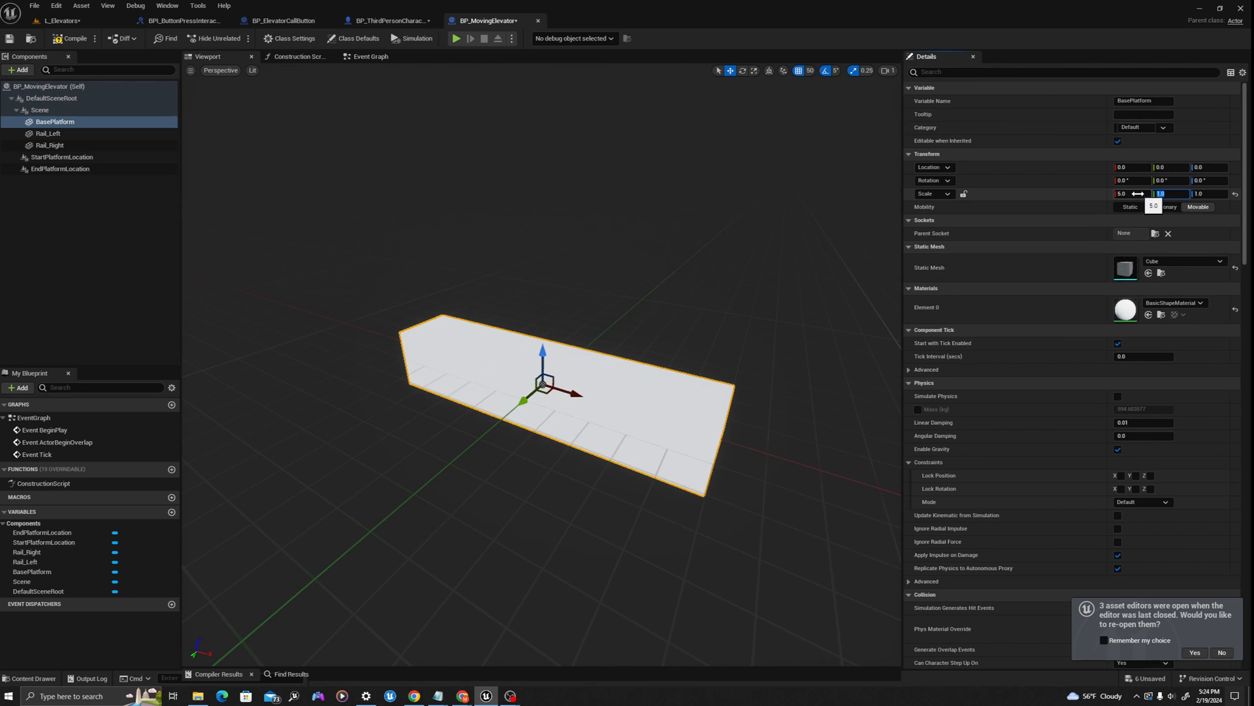
pyautogui.press('Tab')
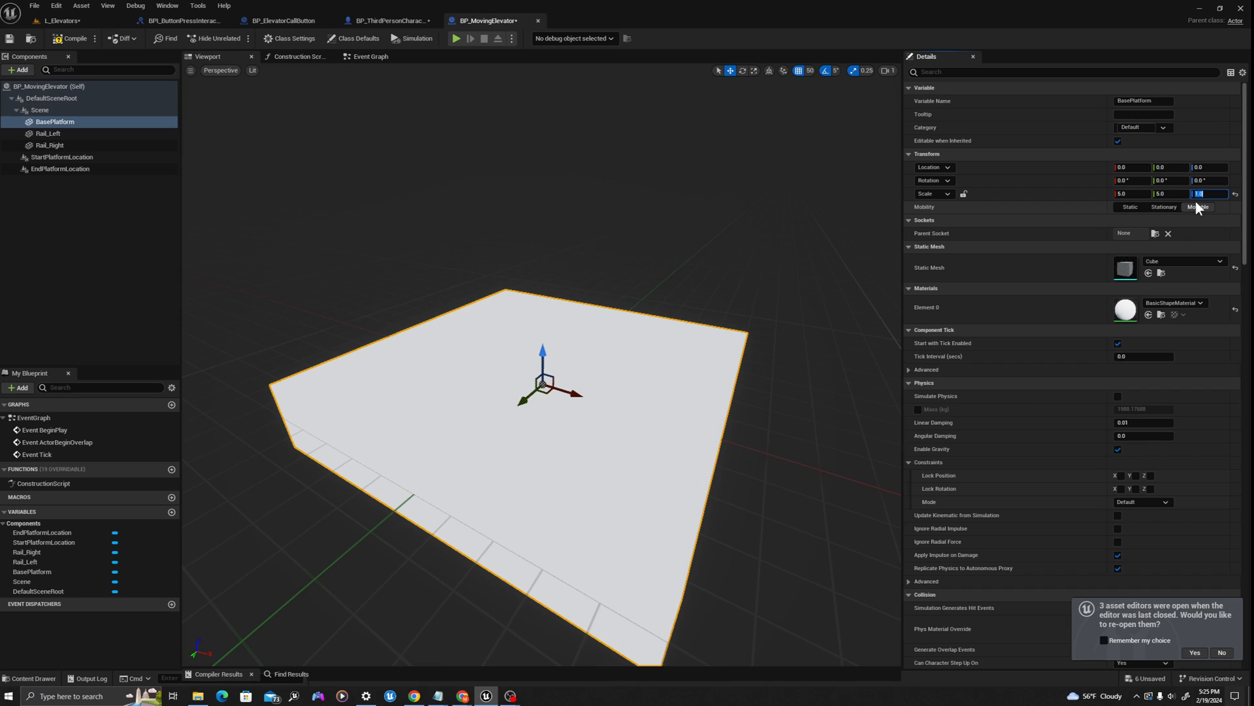
pyautogui.write('0.5')
pyautogui.press('Return')
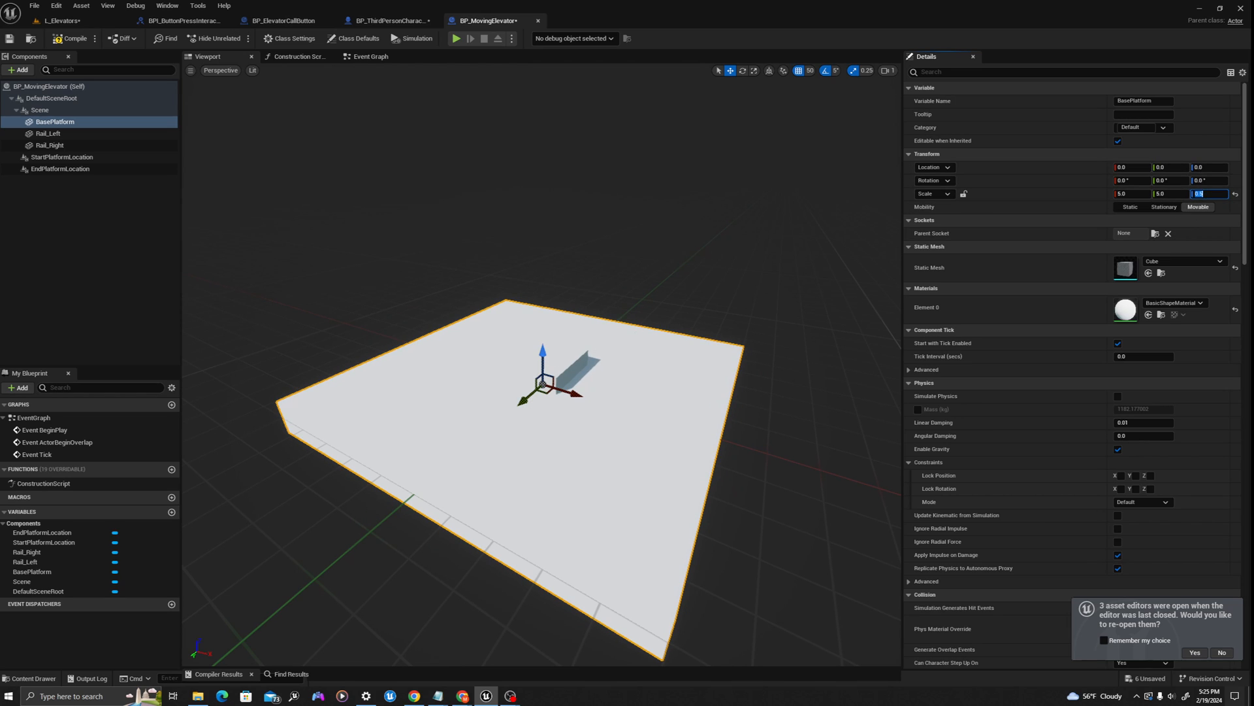
# Move BasePlatform along the Y axis and set its Y location to 250.
pyautogui.moveTo(526, 397); pyautogui.dragTo(486, 431)
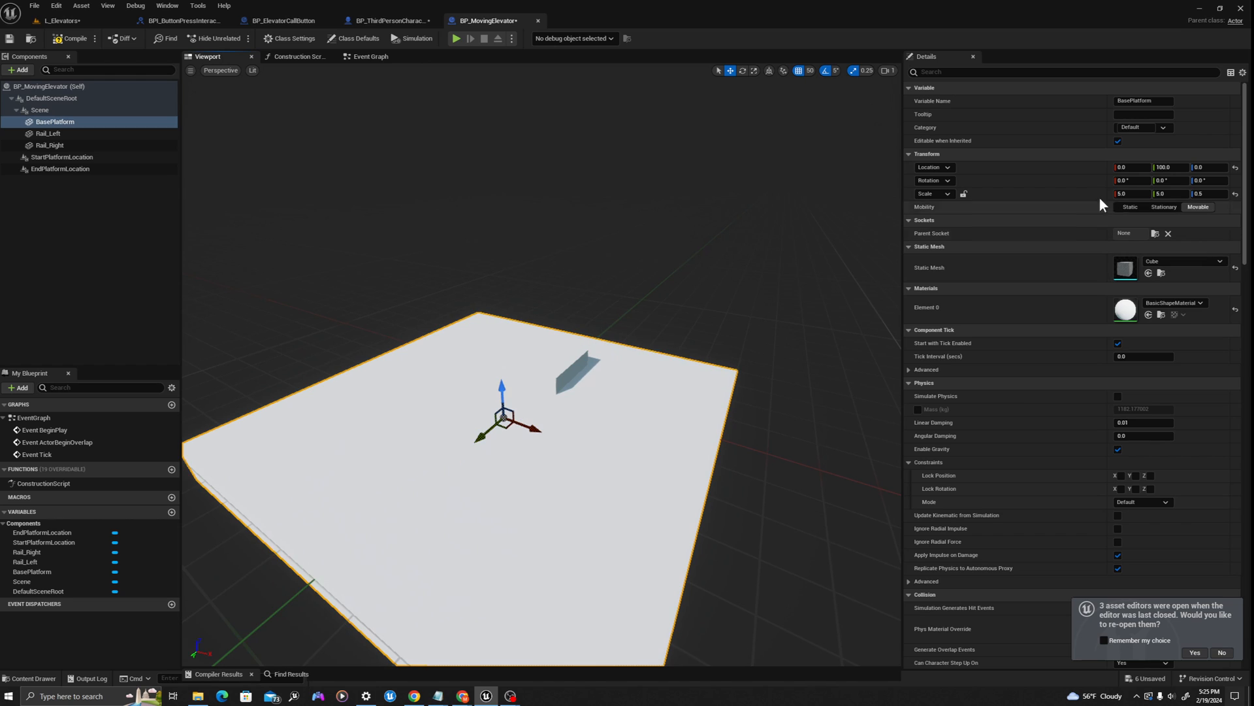
pyautogui.click(1166, 168)
pyautogui.write('2')
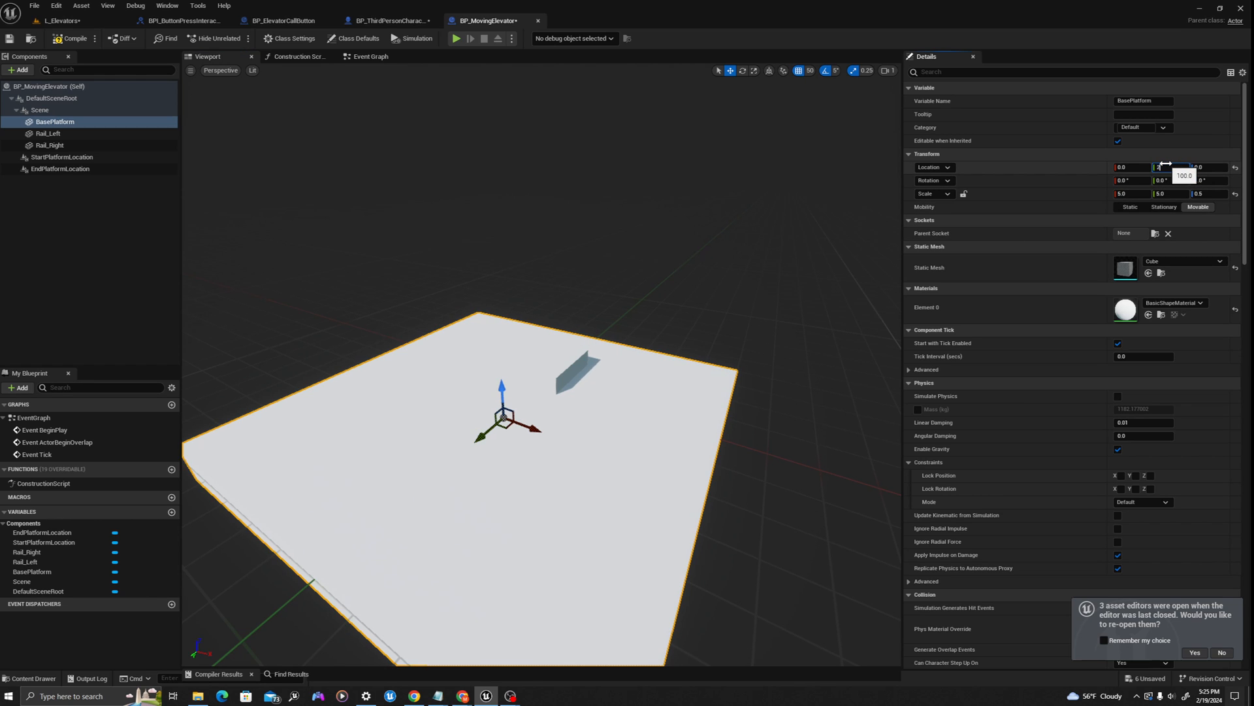
pyautogui.write('50')
pyautogui.press('Return')
pyautogui.moveTo(628, 287); pyautogui.dragTo(484, 288, button='right')
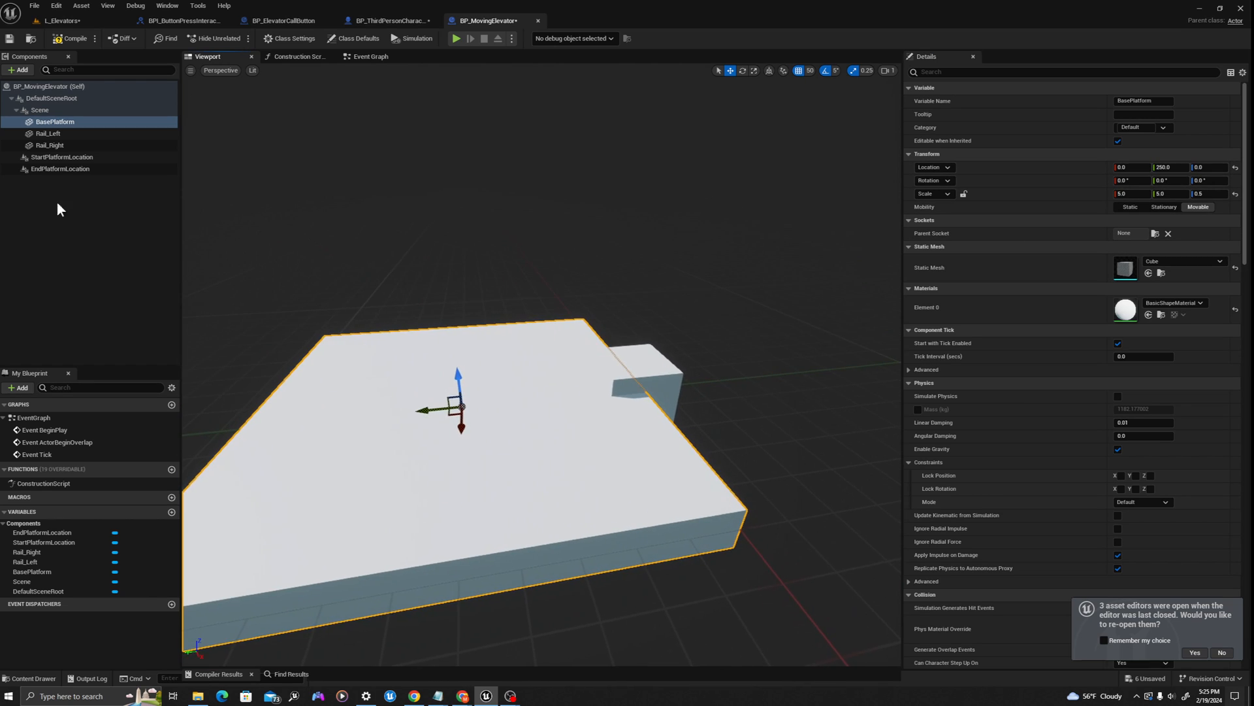
# Set the Rail_Left component's Z scale to 2.
pyautogui.click(56, 110)
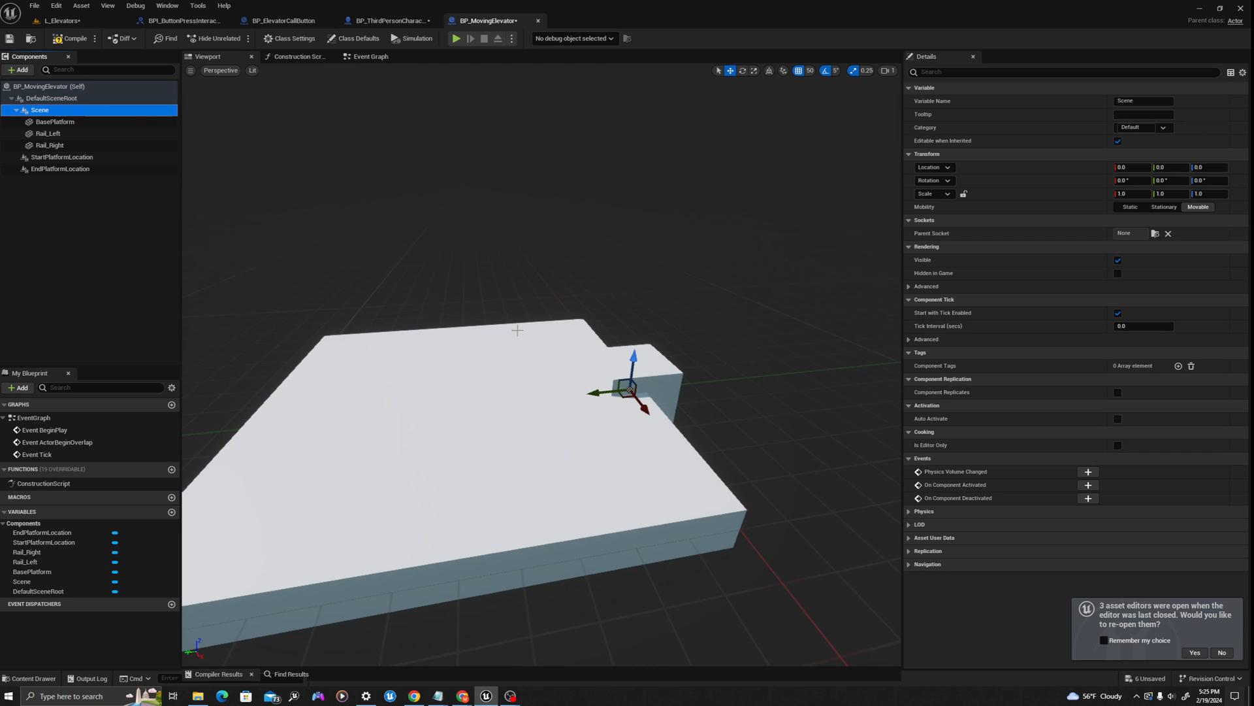
pyautogui.doubleClick(47, 133)
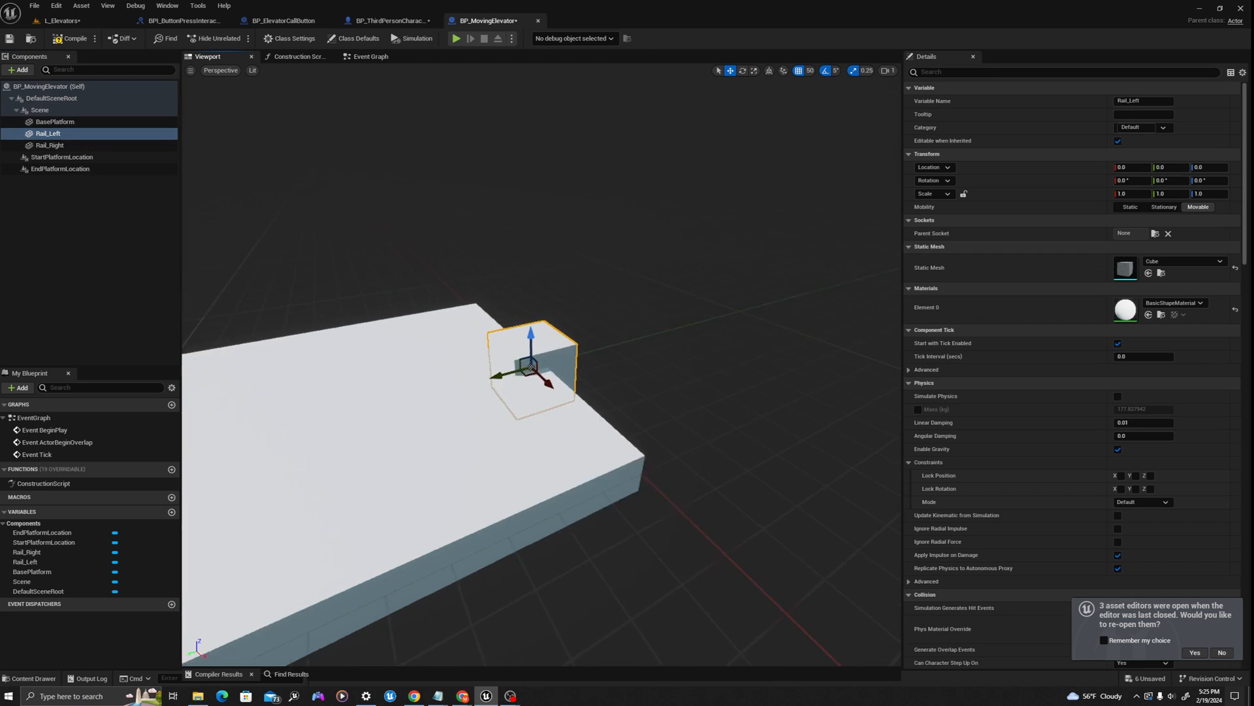
pyautogui.click(1209, 194)
pyautogui.write('2')
pyautogui.press('Tab')
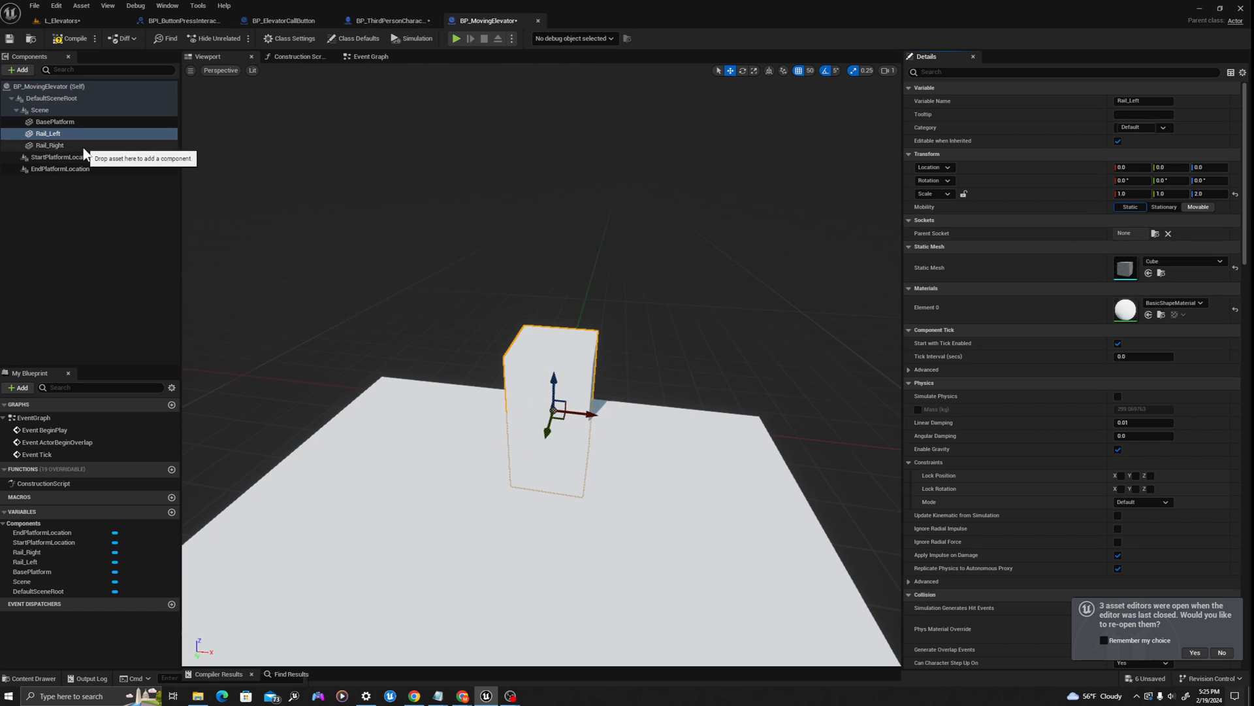
# Set Rail_Right's Z scale to 2 and move it along the X axis to just inside the platform's side edge.
pyautogui.click(52, 145)
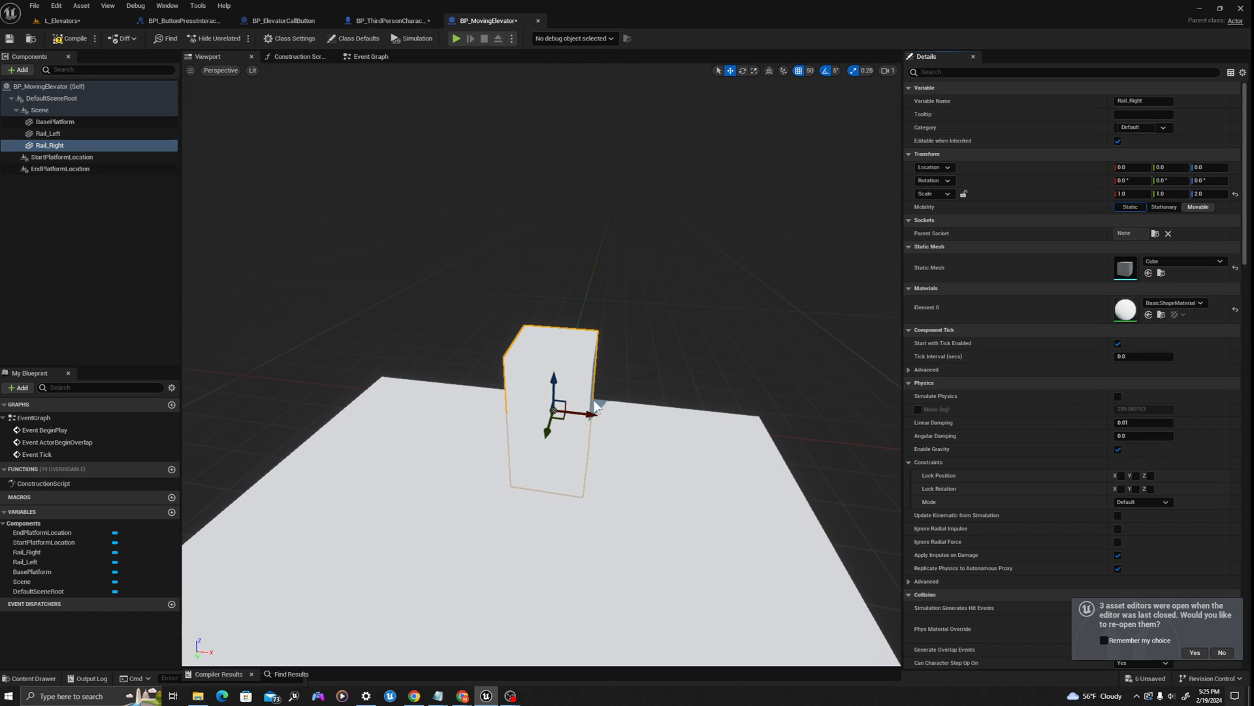
pyautogui.moveTo(580, 413); pyautogui.dragTo(740, 431)
pyautogui.moveTo(634, 405); pyautogui.dragTo(647, 421, button='right')
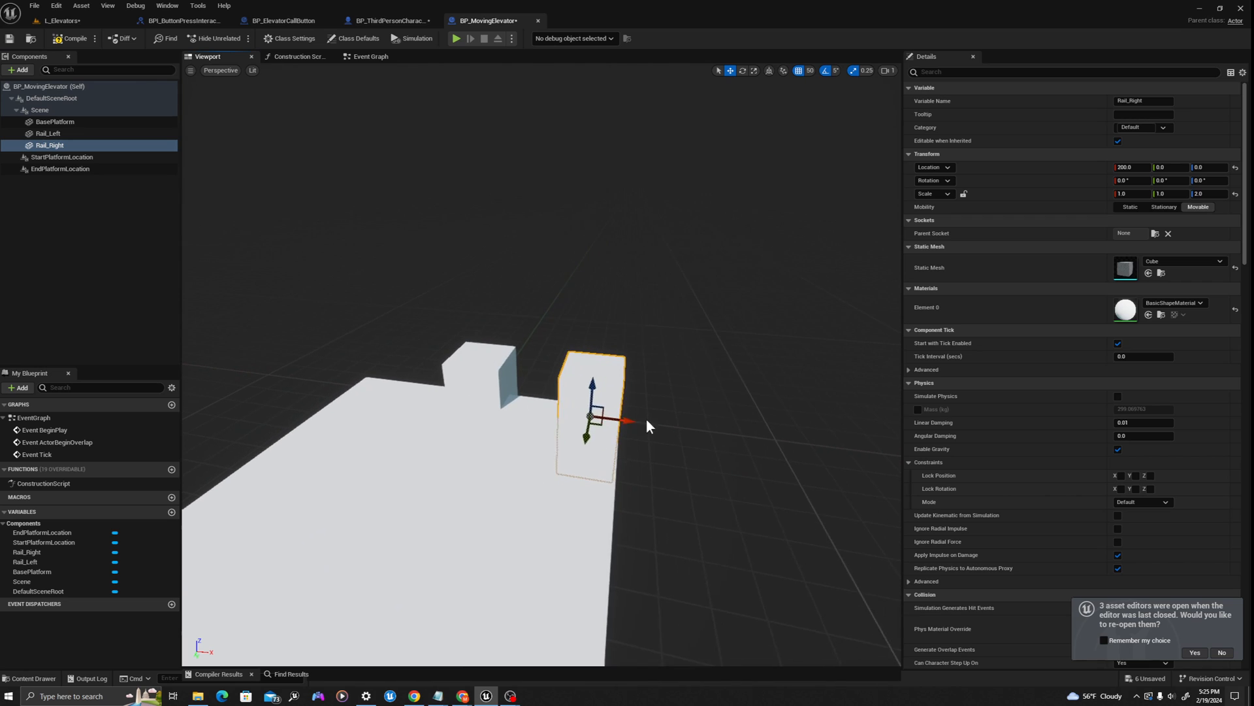
pyautogui.moveTo(629, 423); pyautogui.dragTo(597, 422)
# Move Rail_Left along the X axis to an X location of -150, opposite Rail_Right on the platform.
pyautogui.click(466, 382)
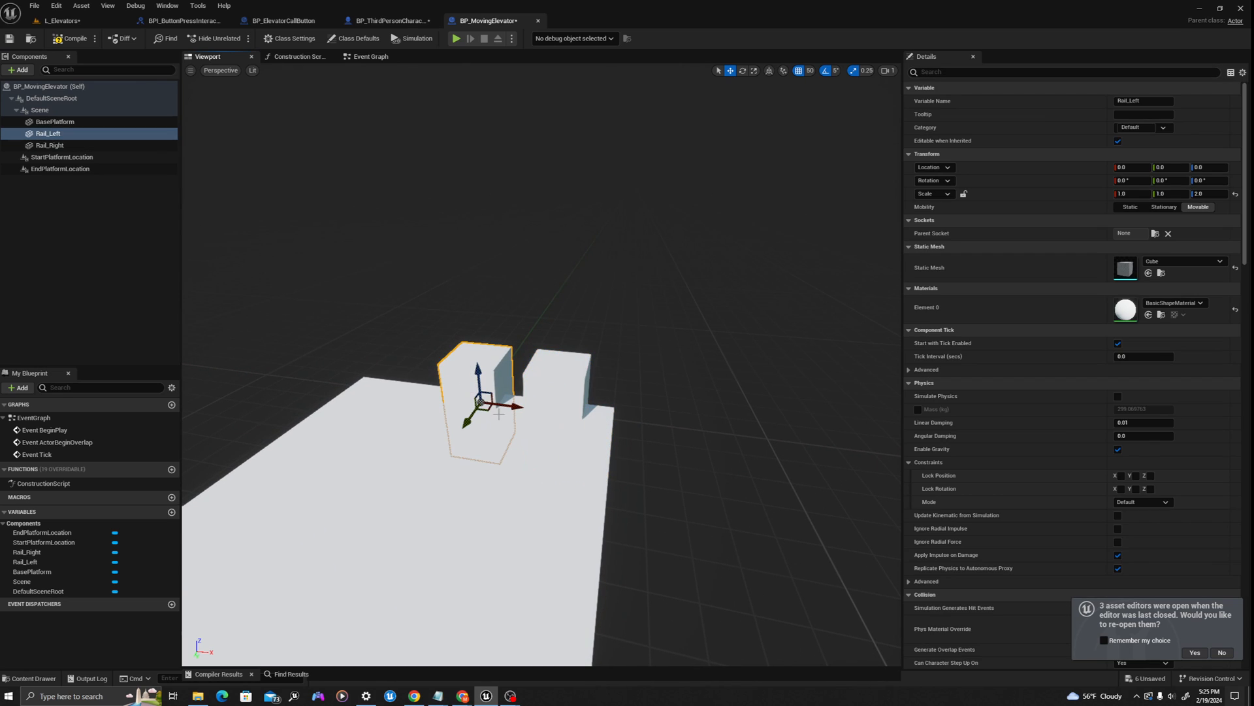
pyautogui.moveTo(508, 407); pyautogui.dragTo(427, 396)
pyautogui.moveTo(523, 412); pyautogui.dragTo(480, 402, button='right')
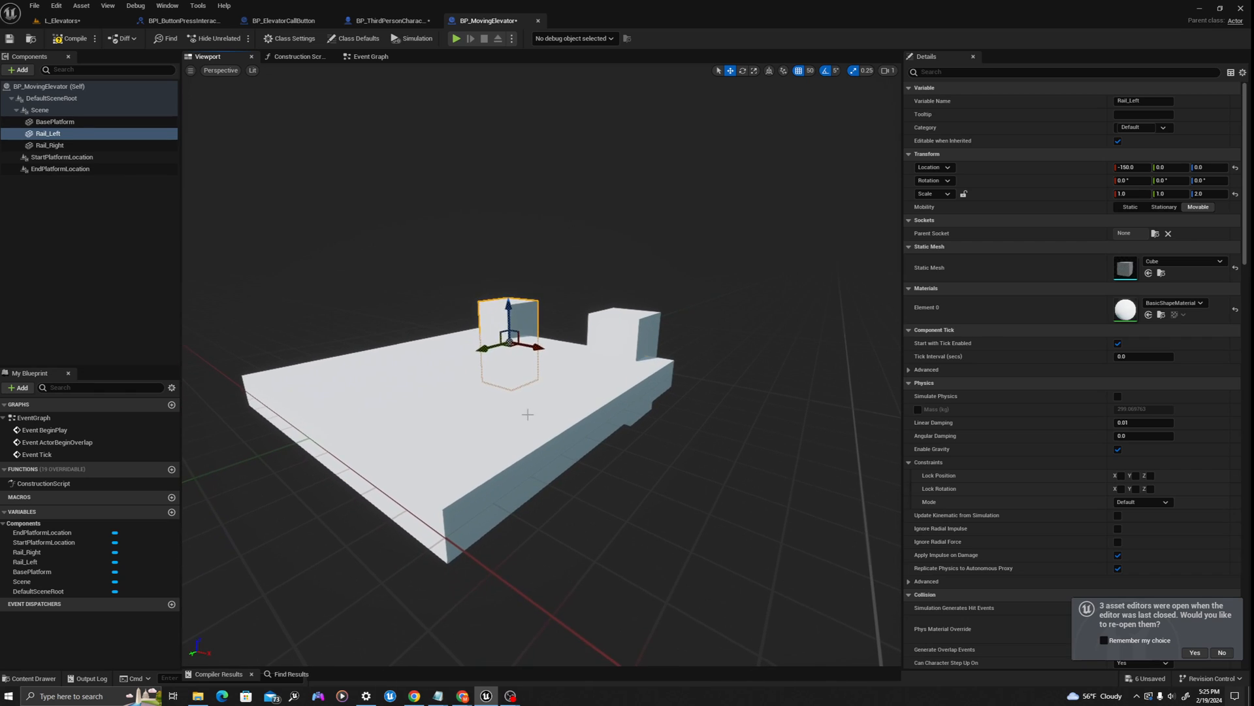
# Find the metal materials and assign M_Metal_Steel to the BasePlatform component.
pyautogui.click(526, 414)
pyautogui.click(1172, 302)
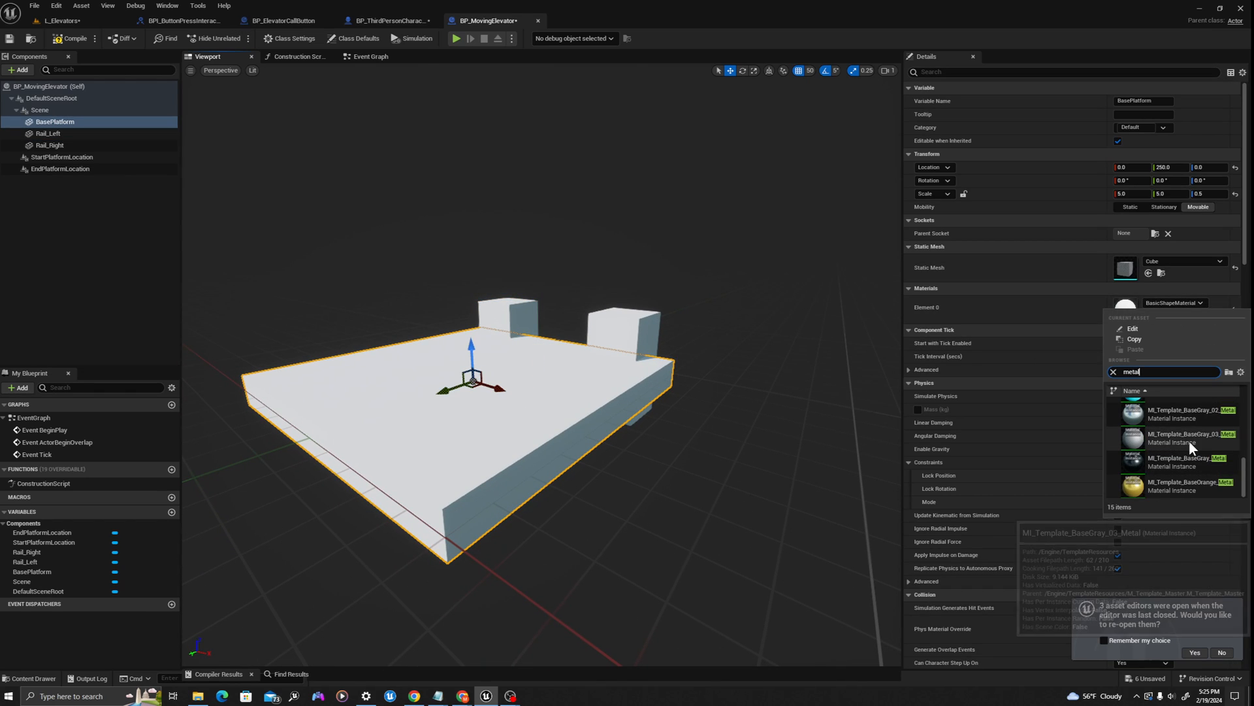
pyautogui.scroll(-1, 1186, 445)
pyautogui.scroll(-3, 1198, 445)
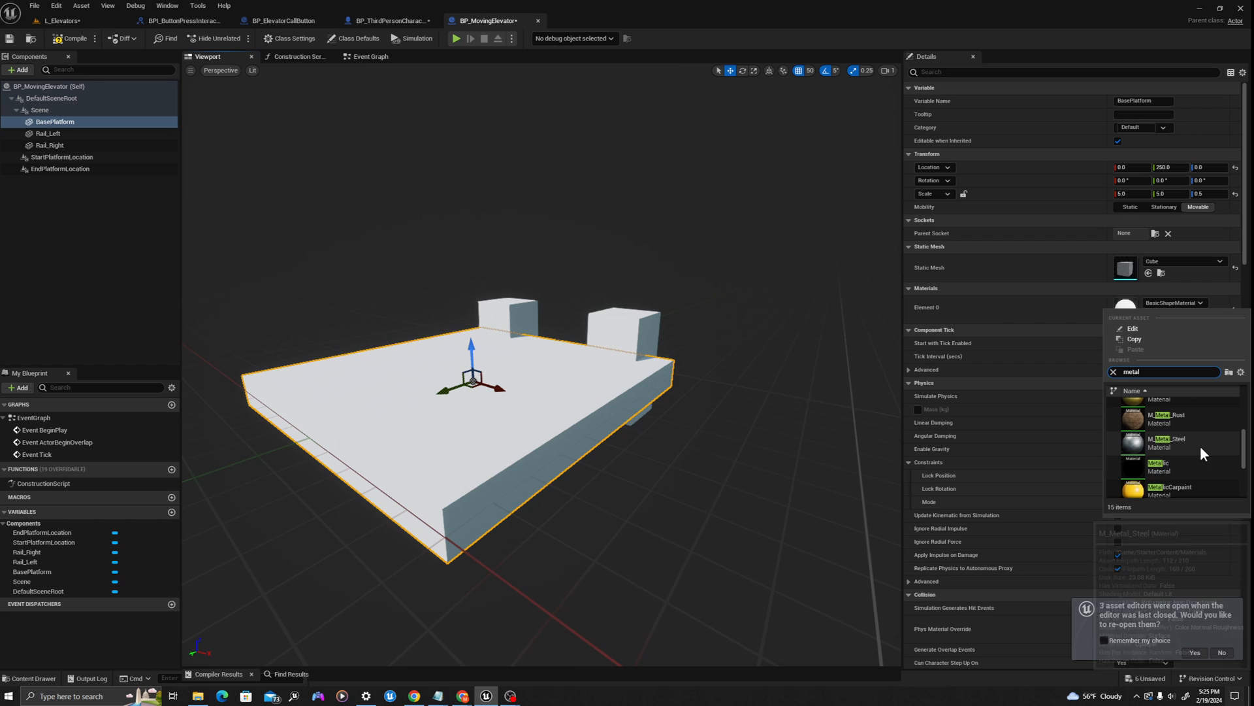
pyautogui.click(1166, 441)
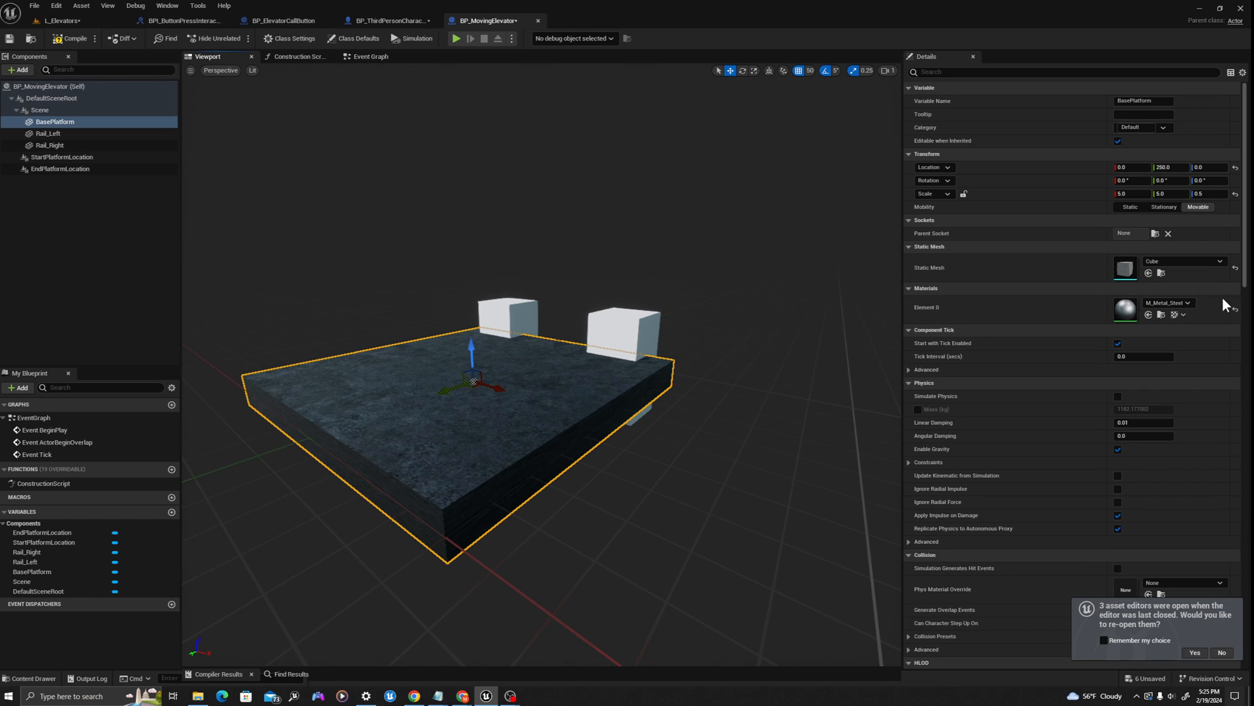
# Assign the M_Metal_Steel material to Rail_Left and Rail_Right together and compile the blueprint.
pyautogui.click(1162, 315)
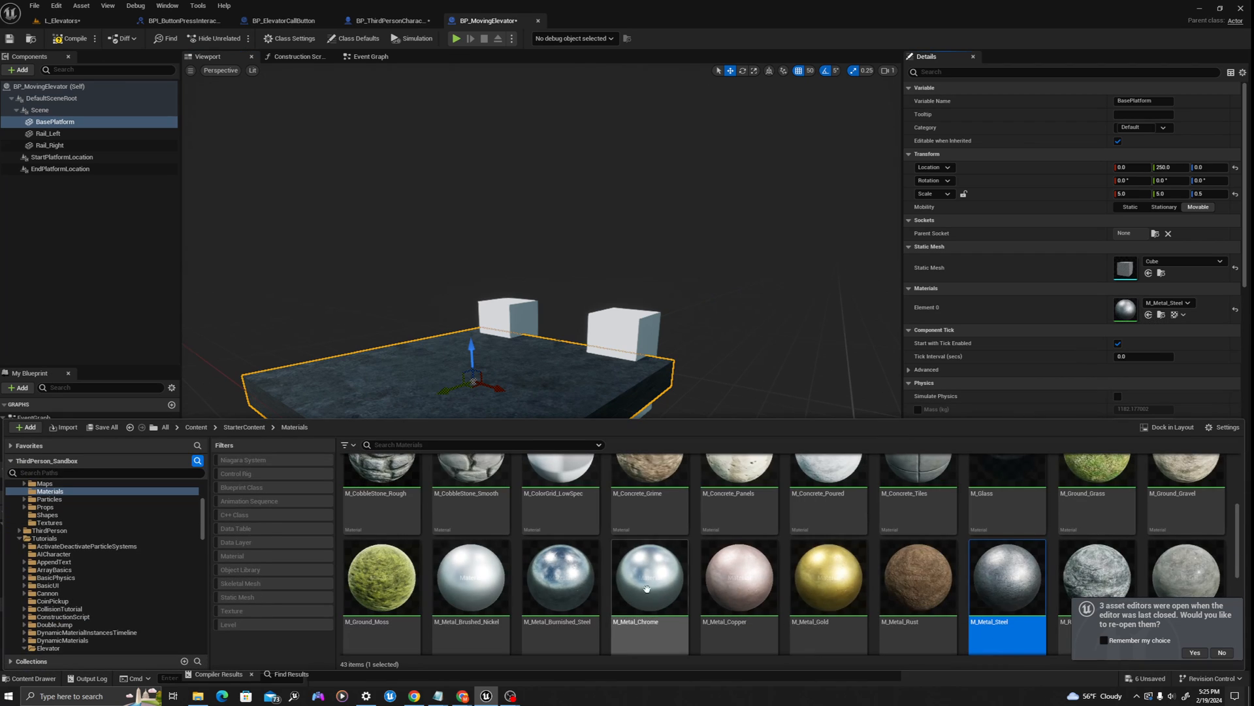
pyautogui.click(510, 316)
pyautogui.keyDown('ctrl'); pyautogui.click(627, 328); pyautogui.keyUp('ctrl')
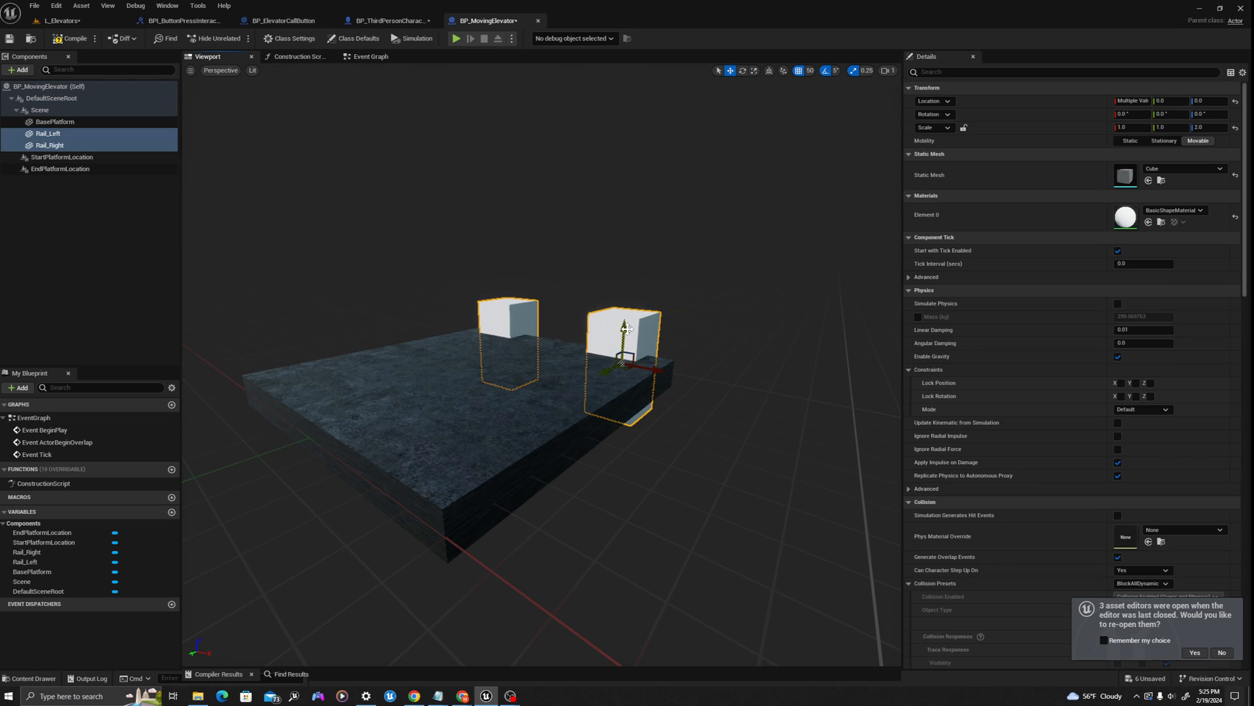
pyautogui.click(1148, 222)
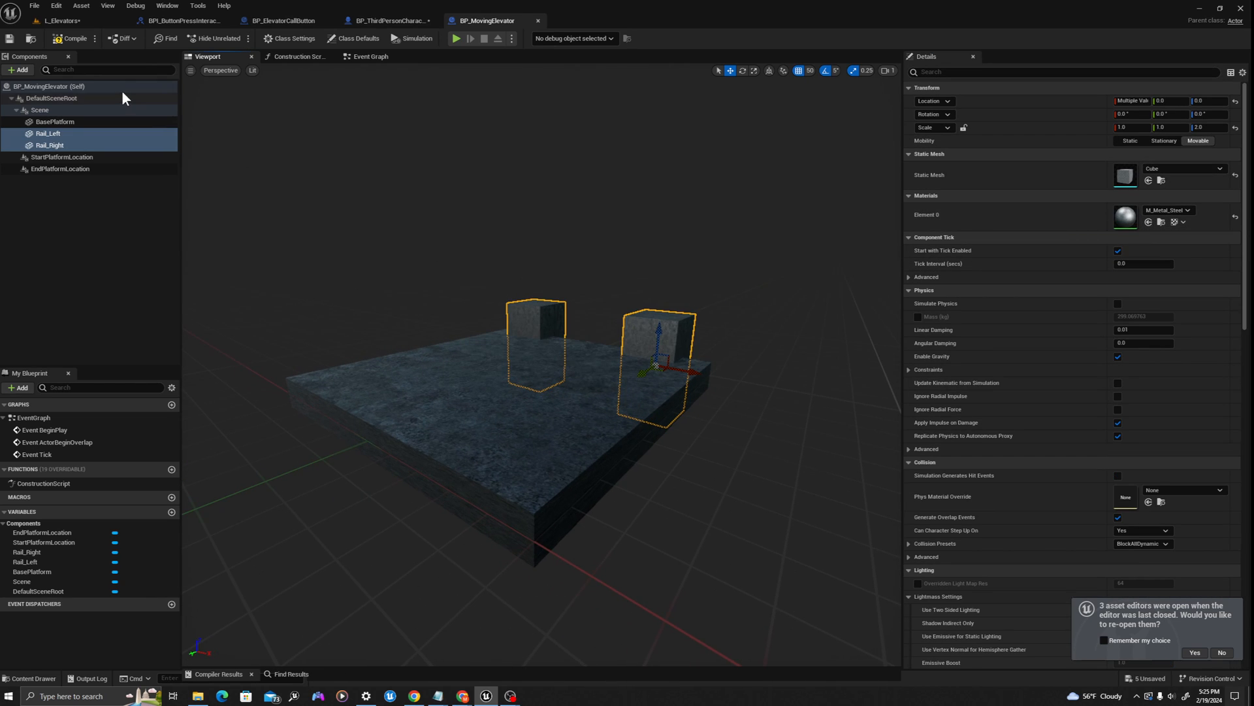
pyautogui.click(72, 39)
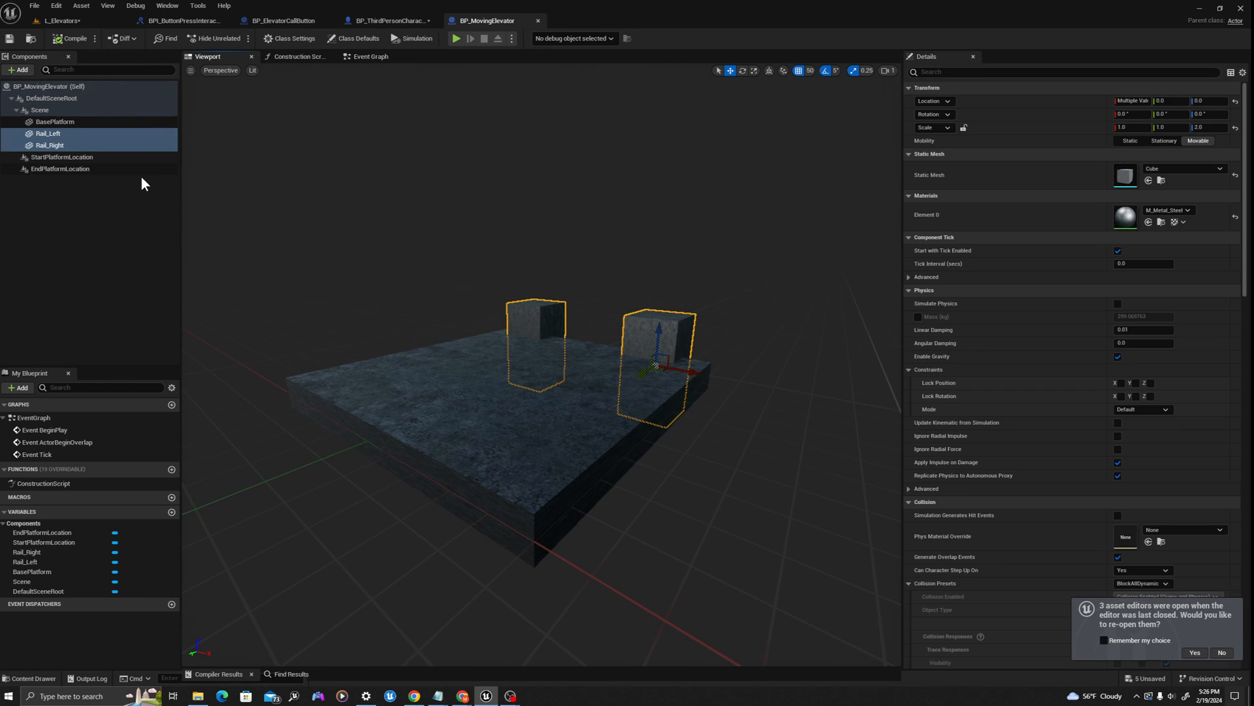
# Examine the elevator's Scene component, look around the L_Elevators level and return to the BP_MovingElevator blueprint.
pyautogui.click(39, 110)
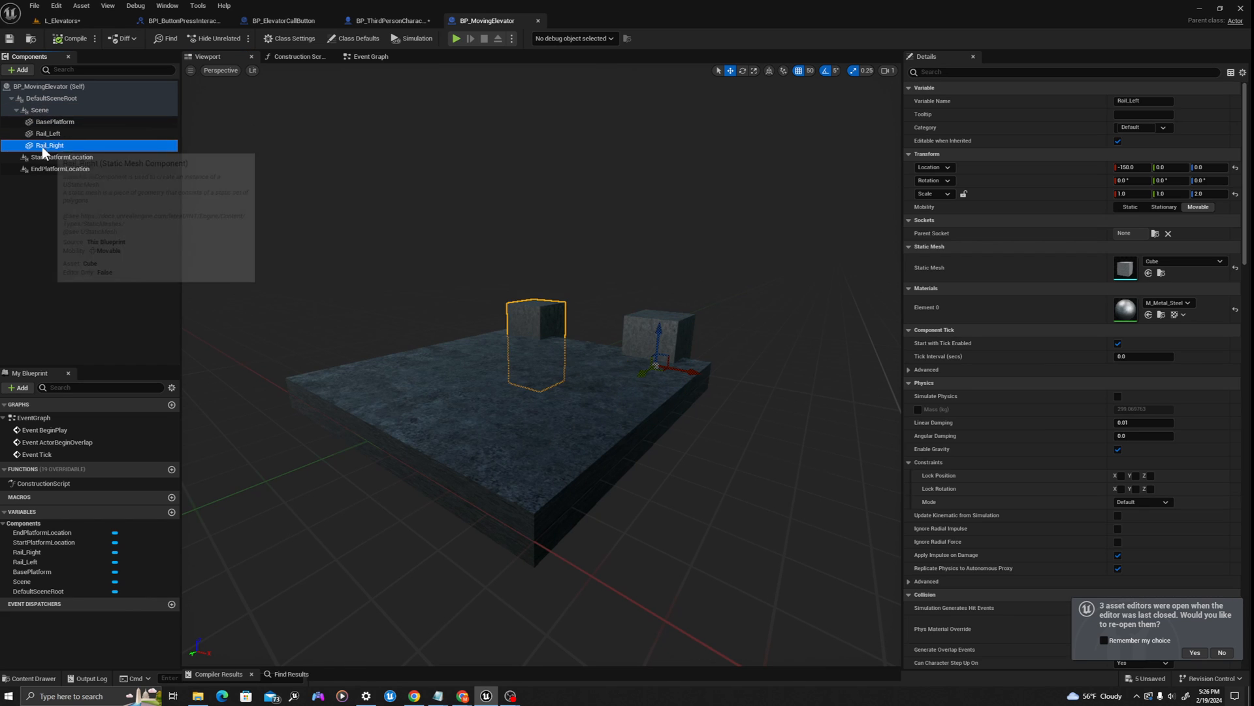
pyautogui.moveTo(586, 328); pyautogui.dragTo(682, 313)
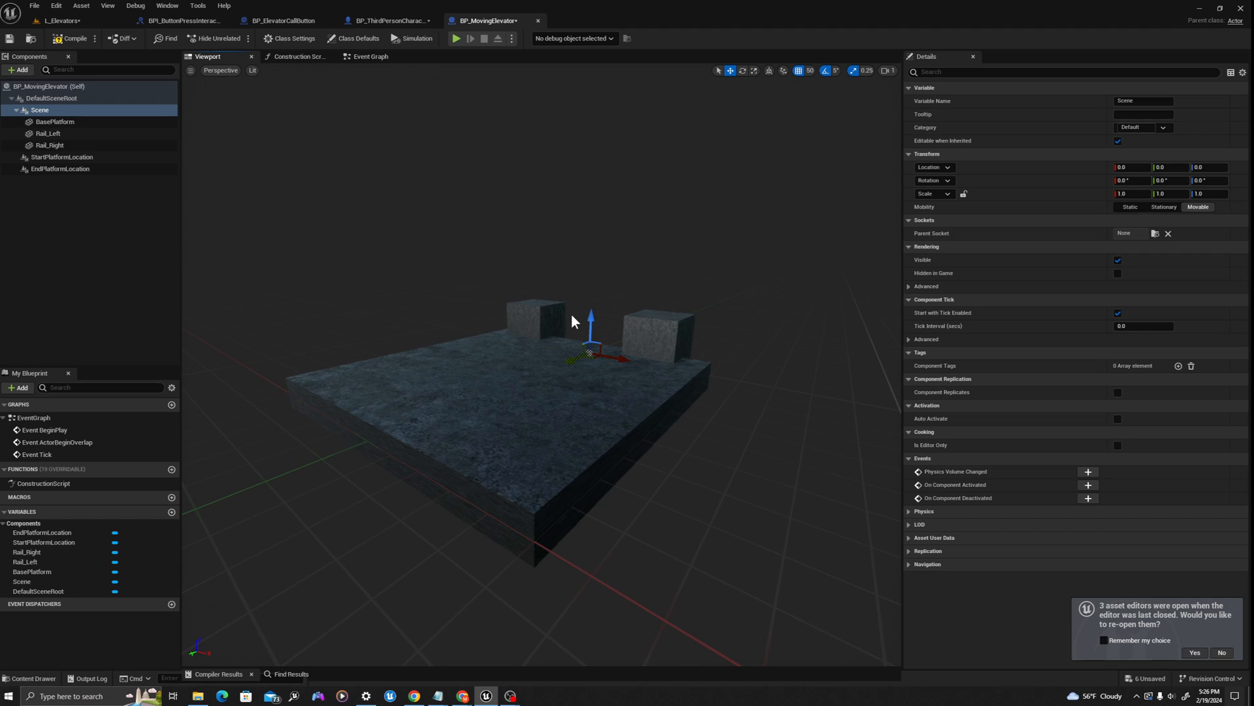
pyautogui.click(64, 23)
pyautogui.press('w')
pyautogui.moveTo(638, 406); pyautogui.dragTo(708, 418, button='right')
pyautogui.press('w')
pyautogui.click(490, 20)
# Duplicate BasePlatform as BasePlatform_End and attach the copy under EndPlatformLocation.
pyautogui.click(55, 122)
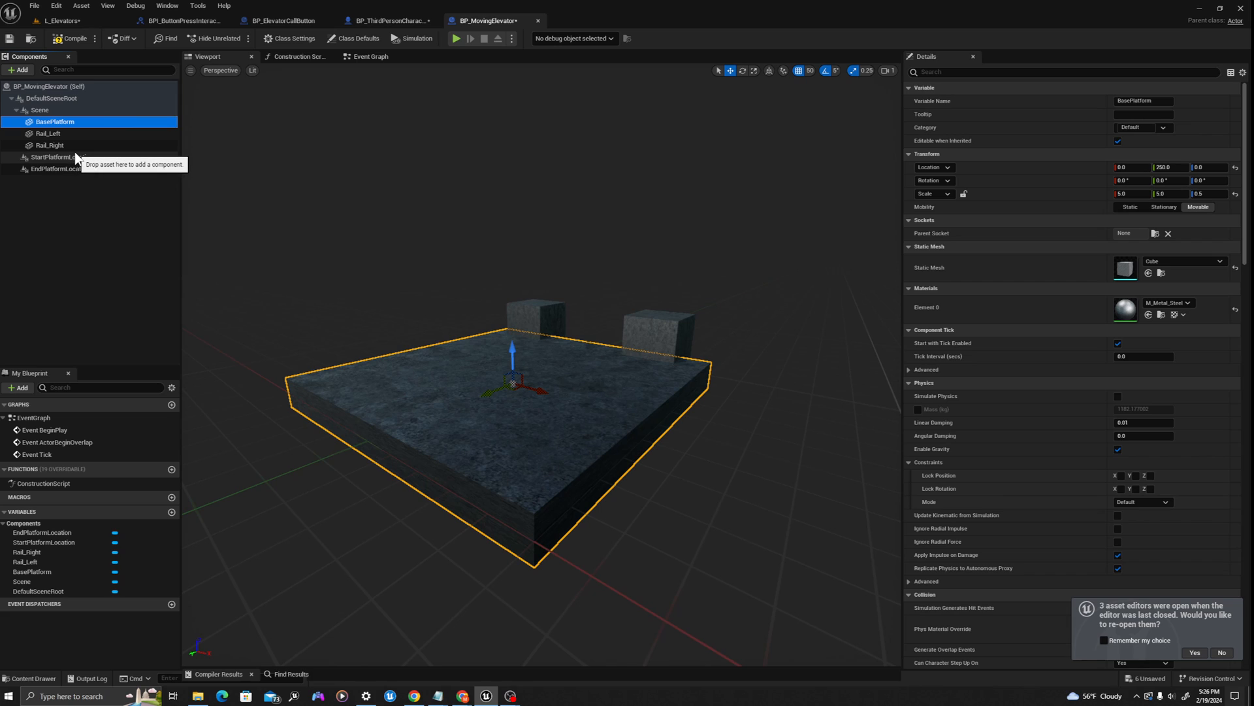
pyautogui.hotkey('ctrl', 'd')
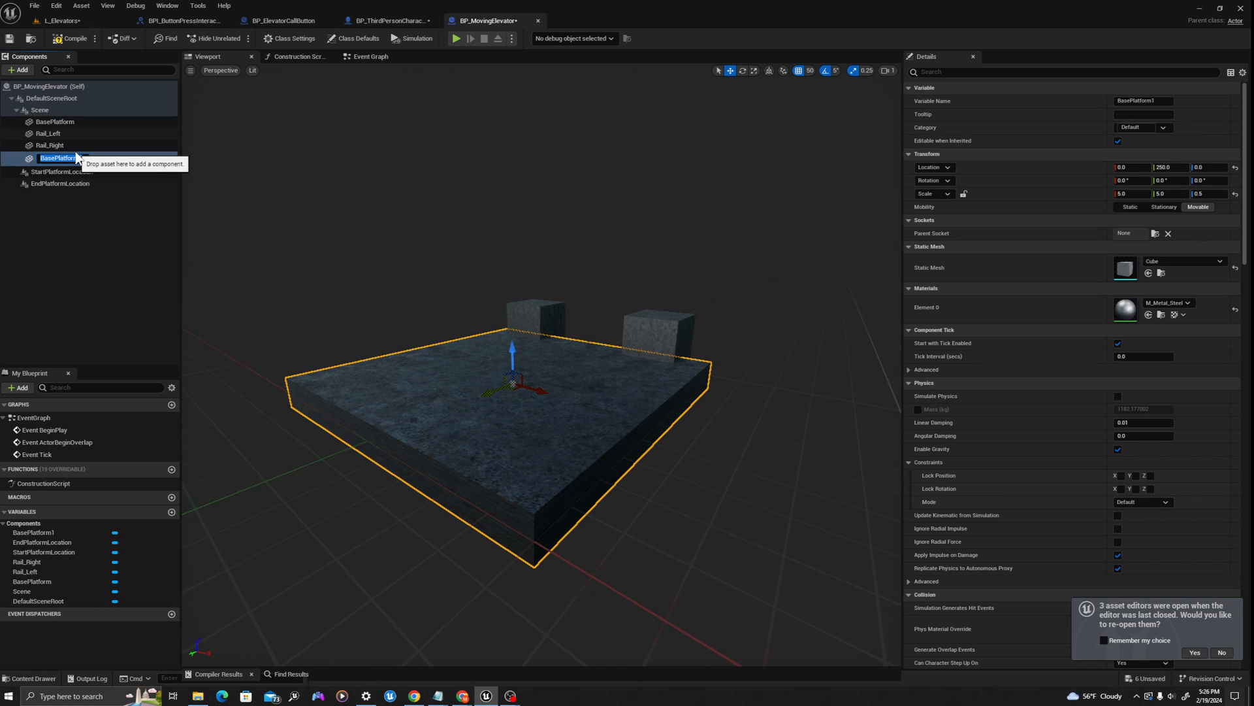
pyautogui.write('BasePlatform_End')
pyautogui.press('Return')
pyautogui.moveTo(79, 157); pyautogui.dragTo(68, 179)
pyautogui.click(86, 170)
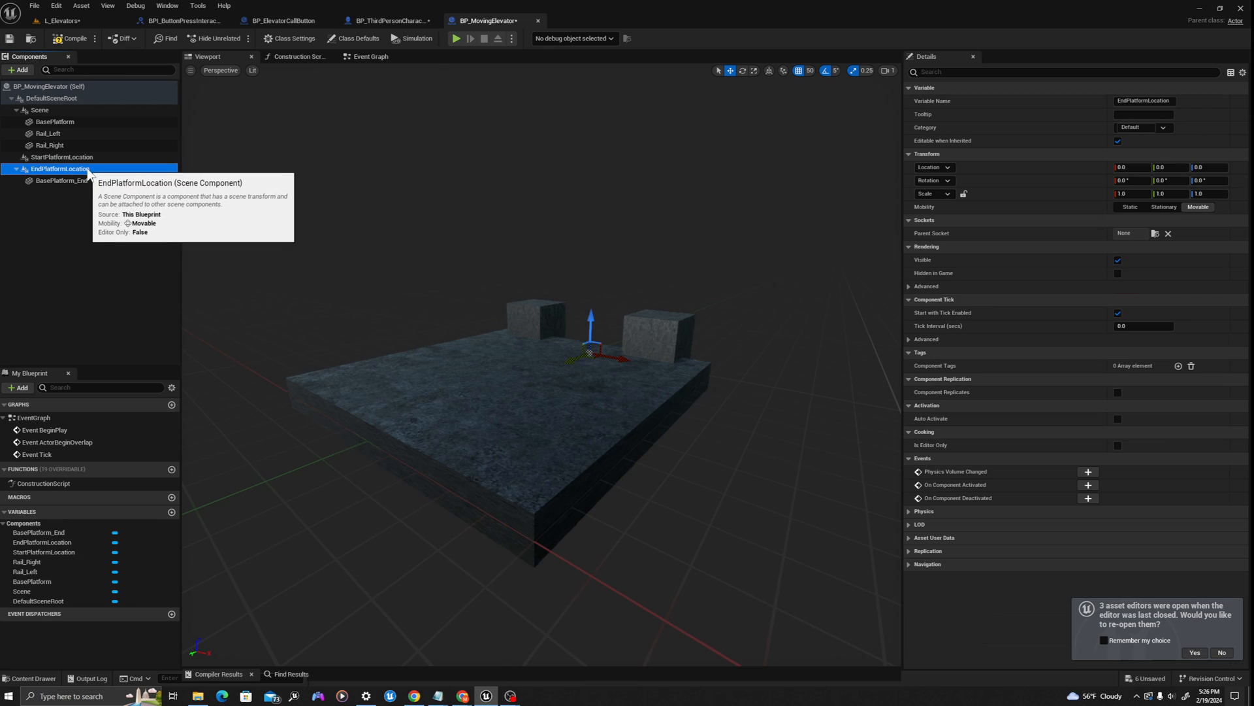
# Try raising BasePlatform_End itself to a Z location of 475 and undo the change.
pyautogui.click(64, 180)
pyautogui.moveTo(882, 317); pyautogui.dragTo(810, 268, button='right')
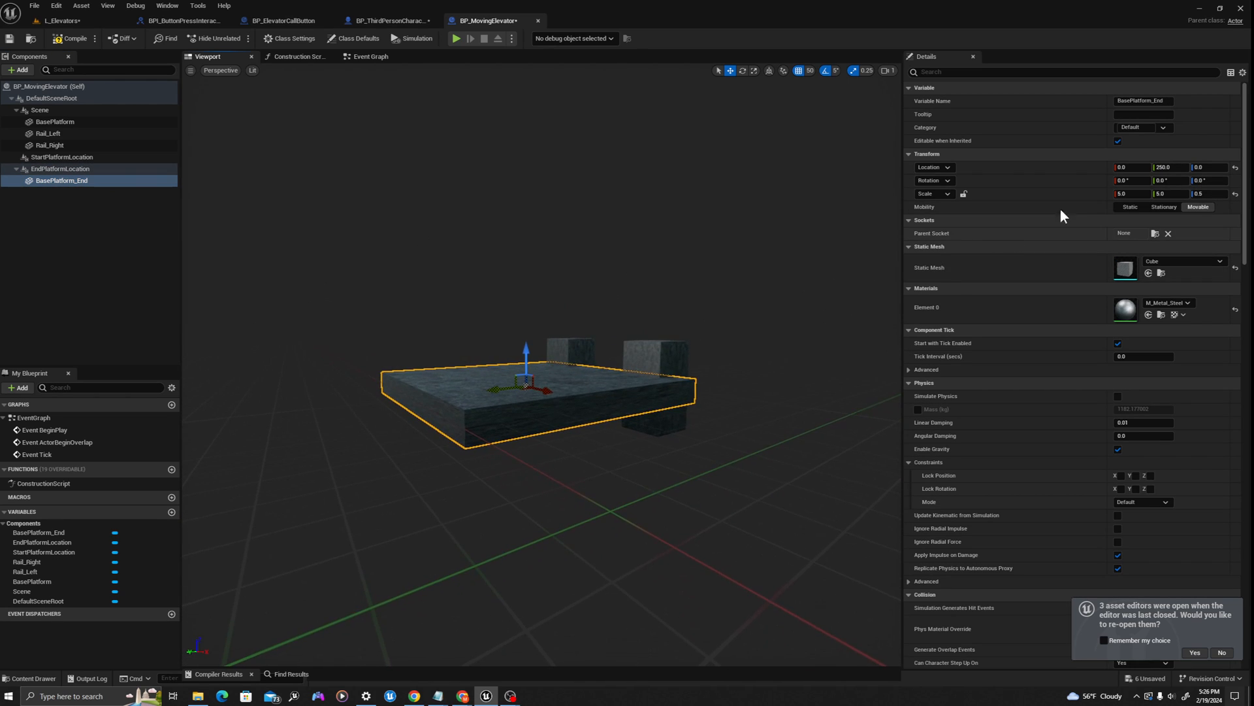
pyautogui.click(1212, 167)
pyautogui.write('4')
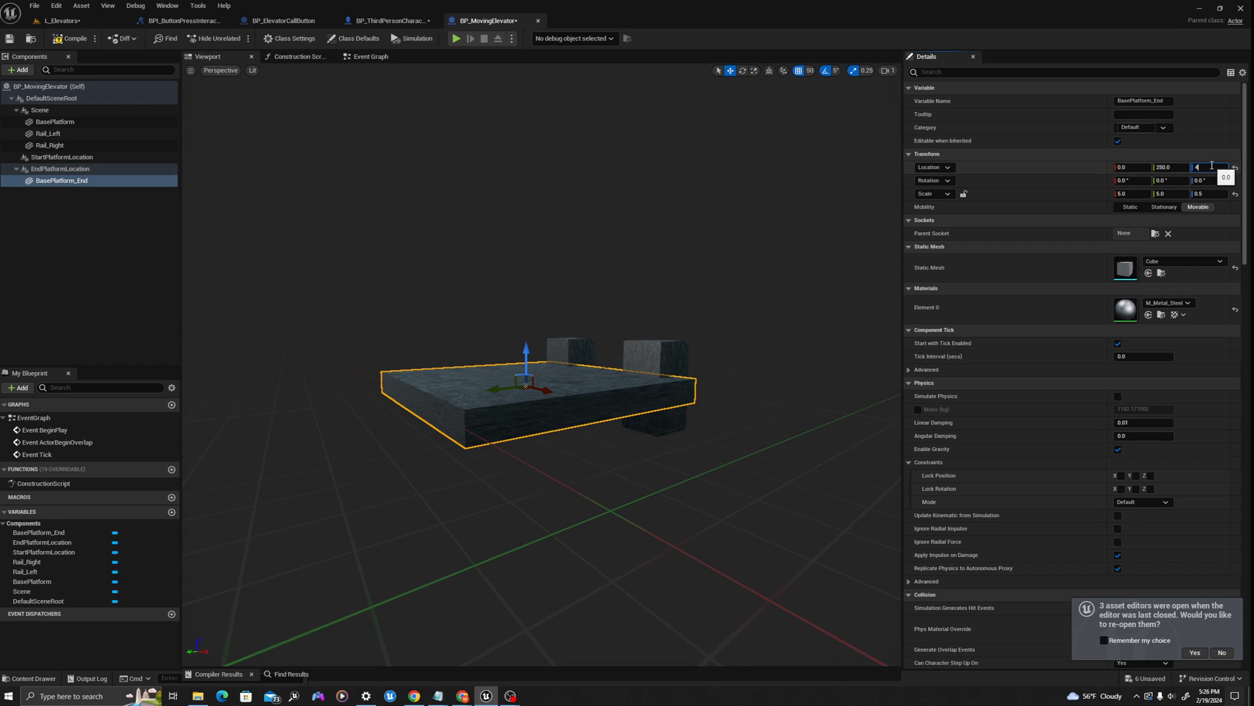
pyautogui.write('75')
pyautogui.press('Return')
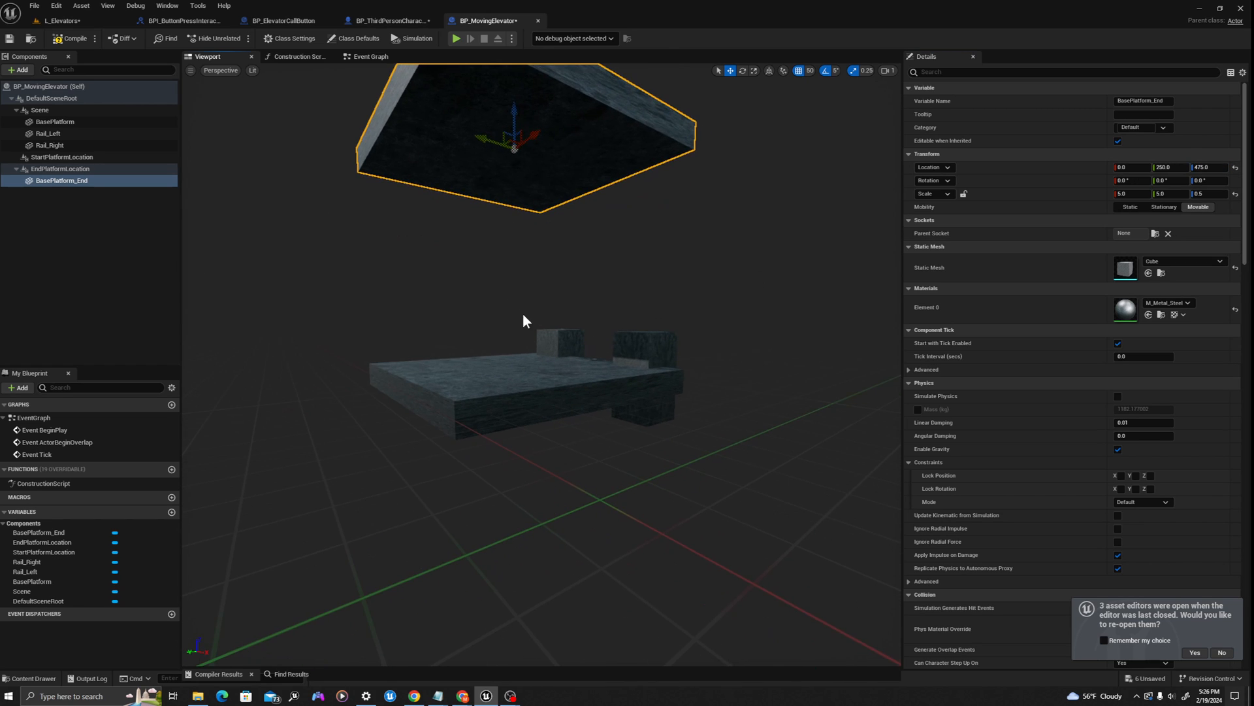
pyautogui.hotkey('ctrl', 'z')
# Set the EndPlatformLocation component's Z location to 475.
pyautogui.click(61, 169)
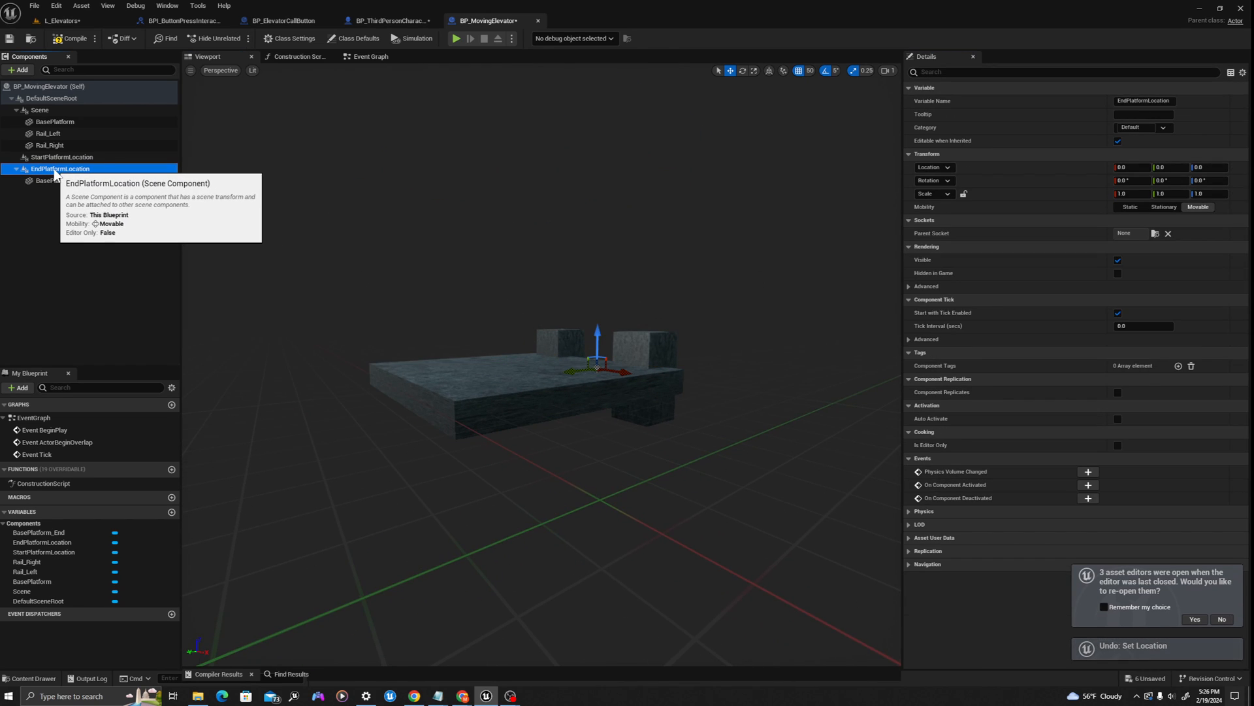
pyautogui.click(1219, 167)
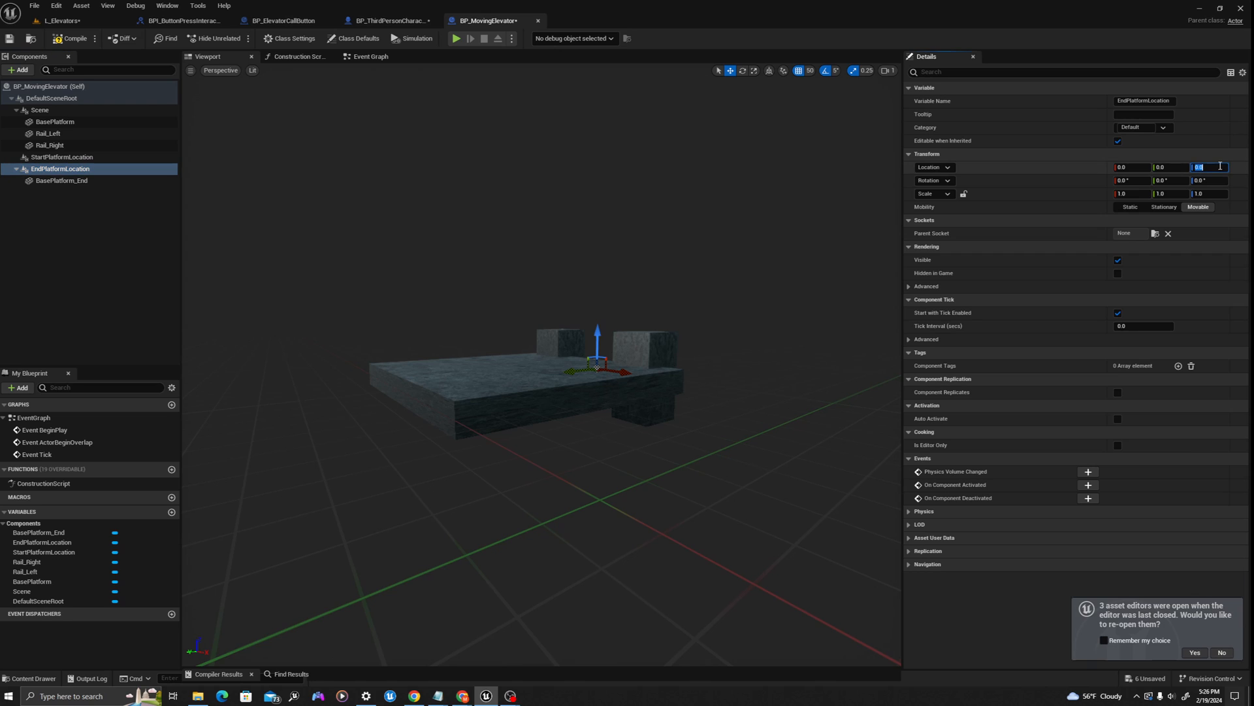
pyautogui.write('475')
pyautogui.press('Return')
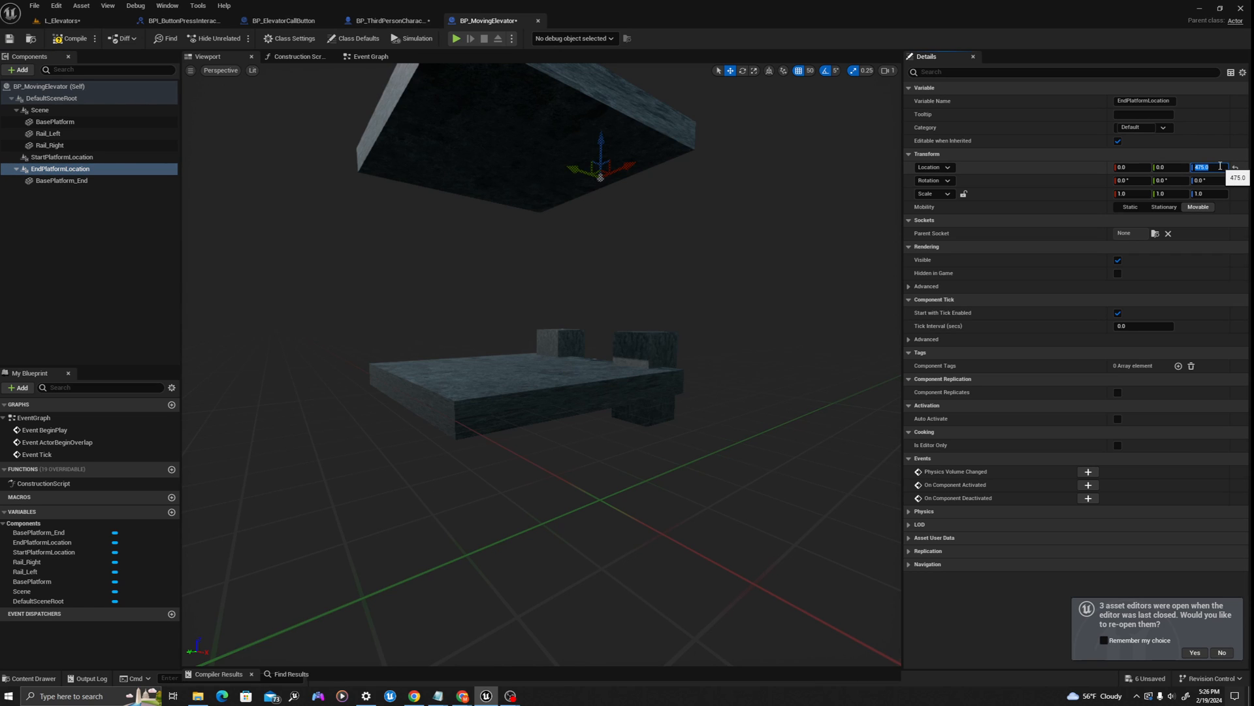
pyautogui.moveTo(532, 350); pyautogui.dragTo(511, 191, button='right')
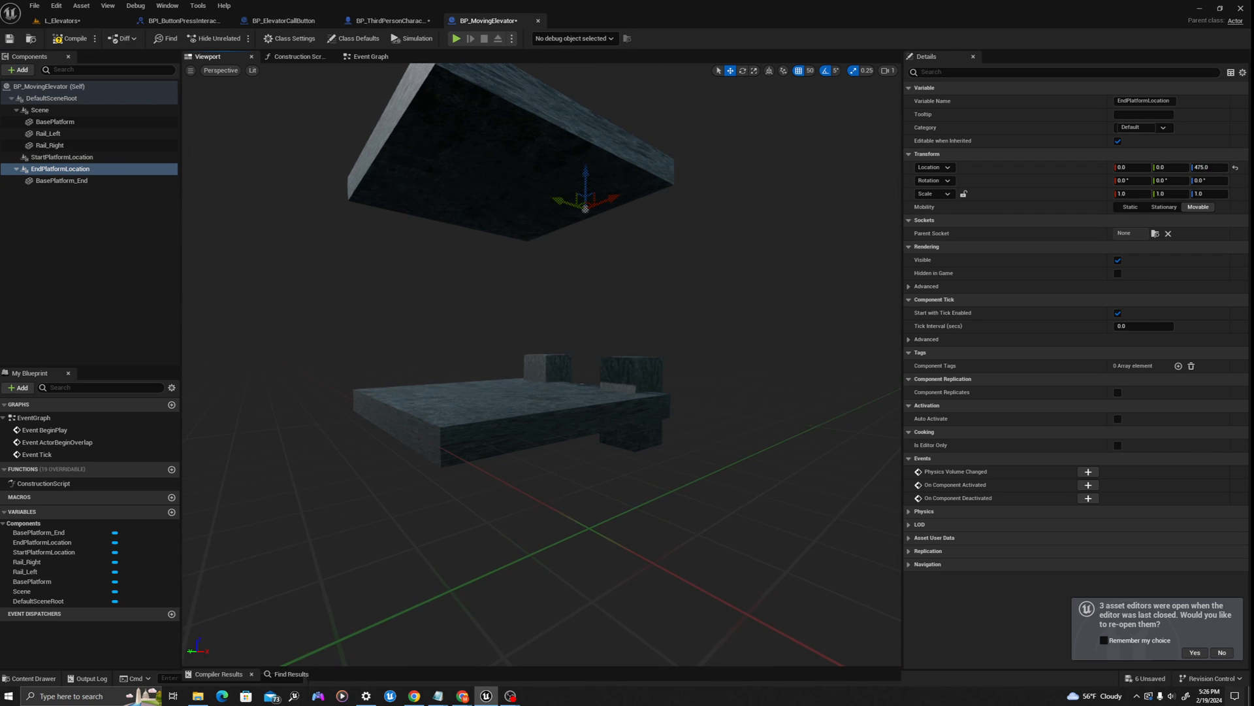
# Search the materials for "transparent" and assign VREDReferenceTransparent to BasePlatform_End.
pyautogui.click(585, 209)
pyautogui.click(1186, 303)
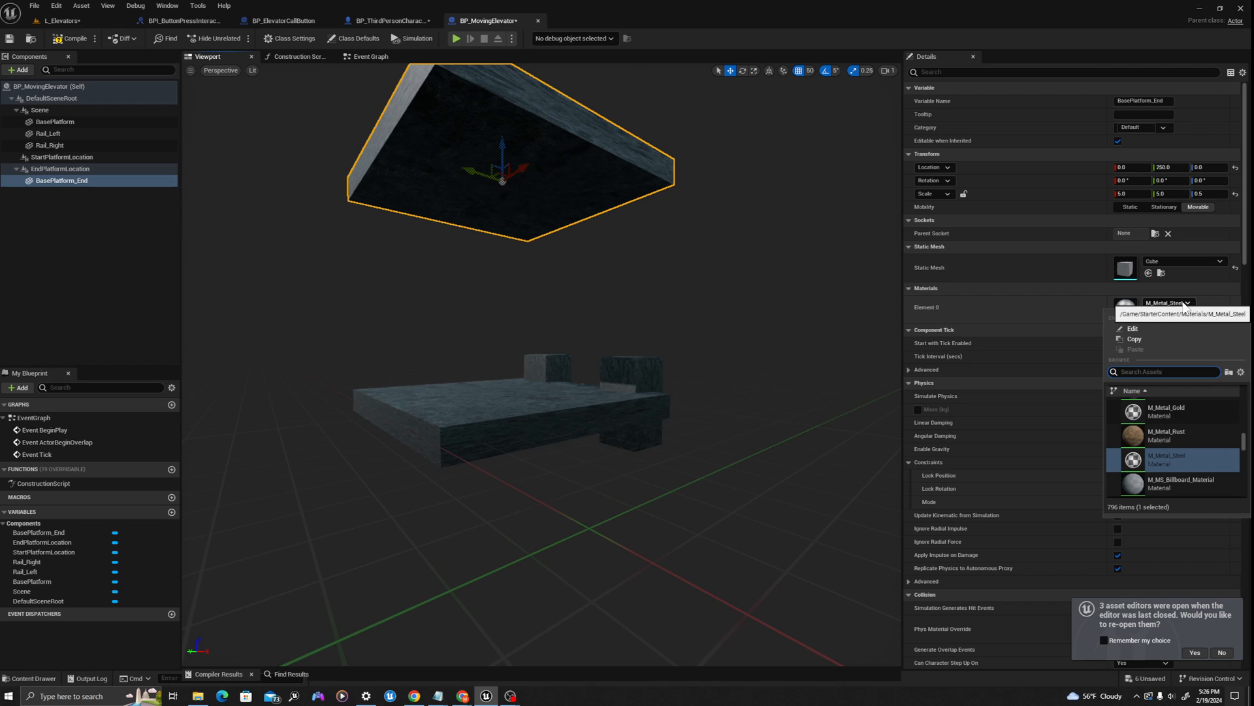
pyautogui.write('transp')
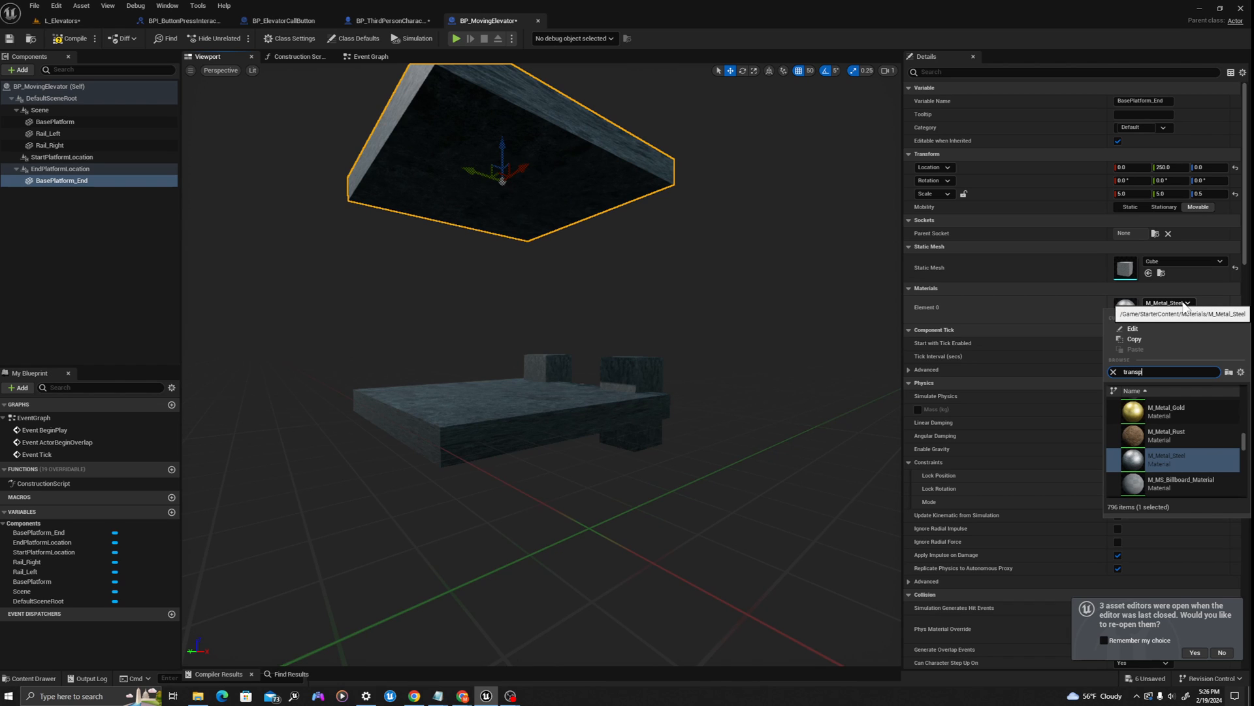
pyautogui.write('arent')
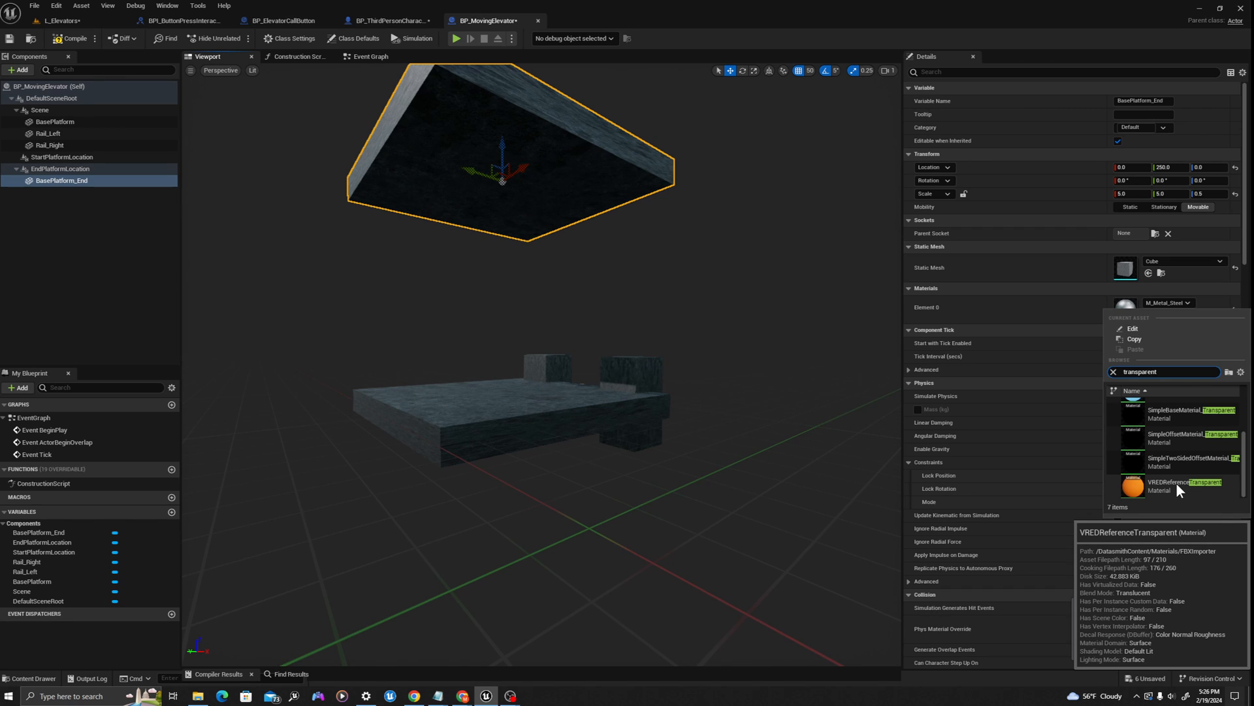
pyautogui.click(1169, 487)
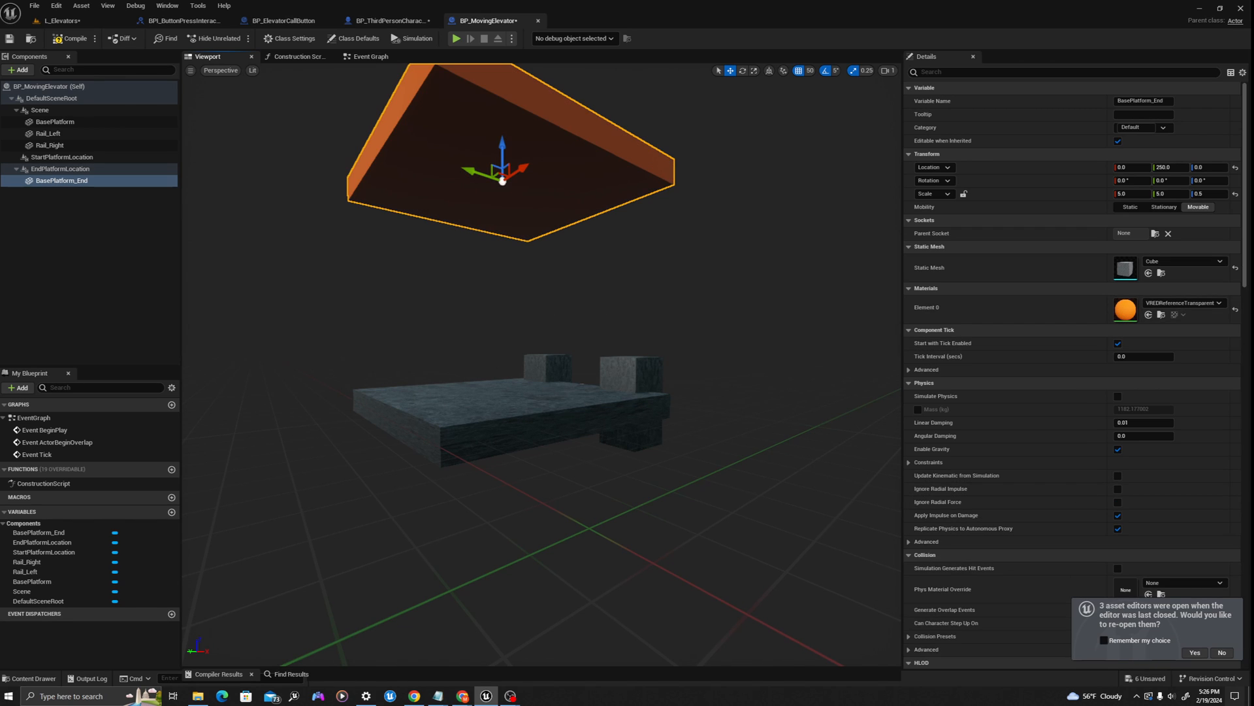
pyautogui.moveTo(588, 366); pyautogui.dragTo(621, 413)
pyautogui.moveTo(588, 300); pyautogui.dragTo(588, 327, button='right')
pyautogui.moveTo(605, 370); pyautogui.dragTo(571, 304, button='right')
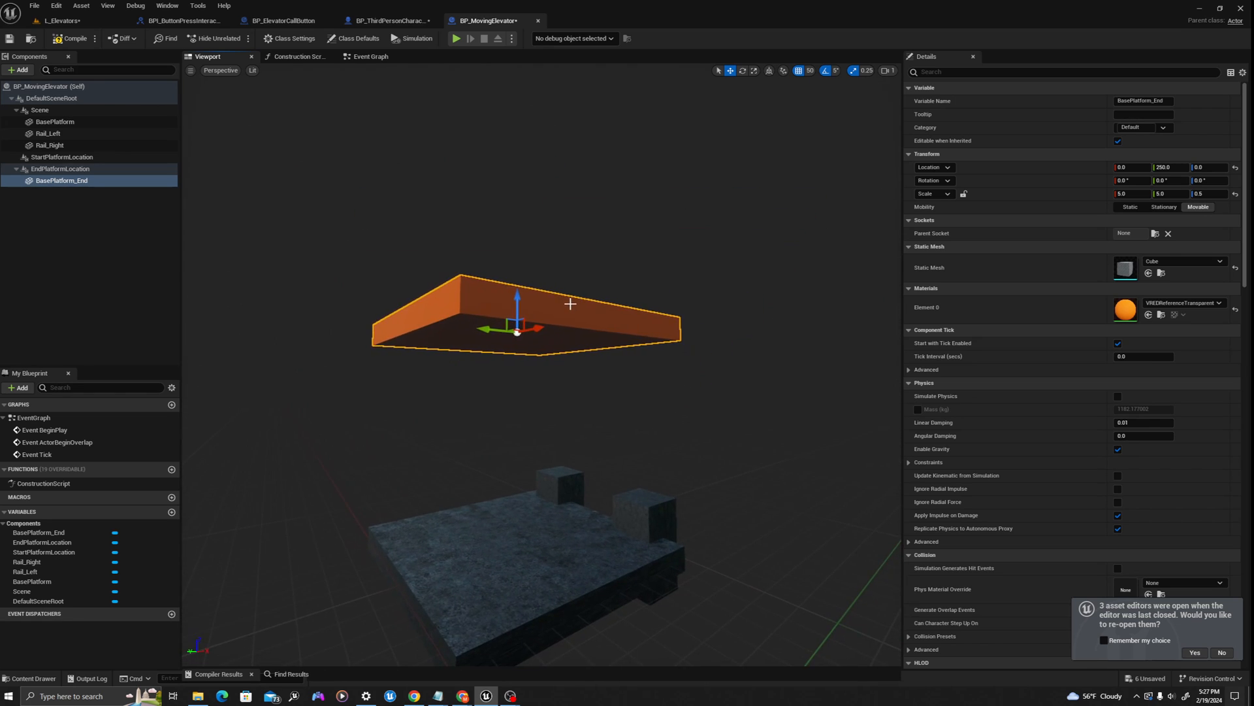
pyautogui.moveTo(524, 254); pyautogui.dragTo(514, 278, button='middle')
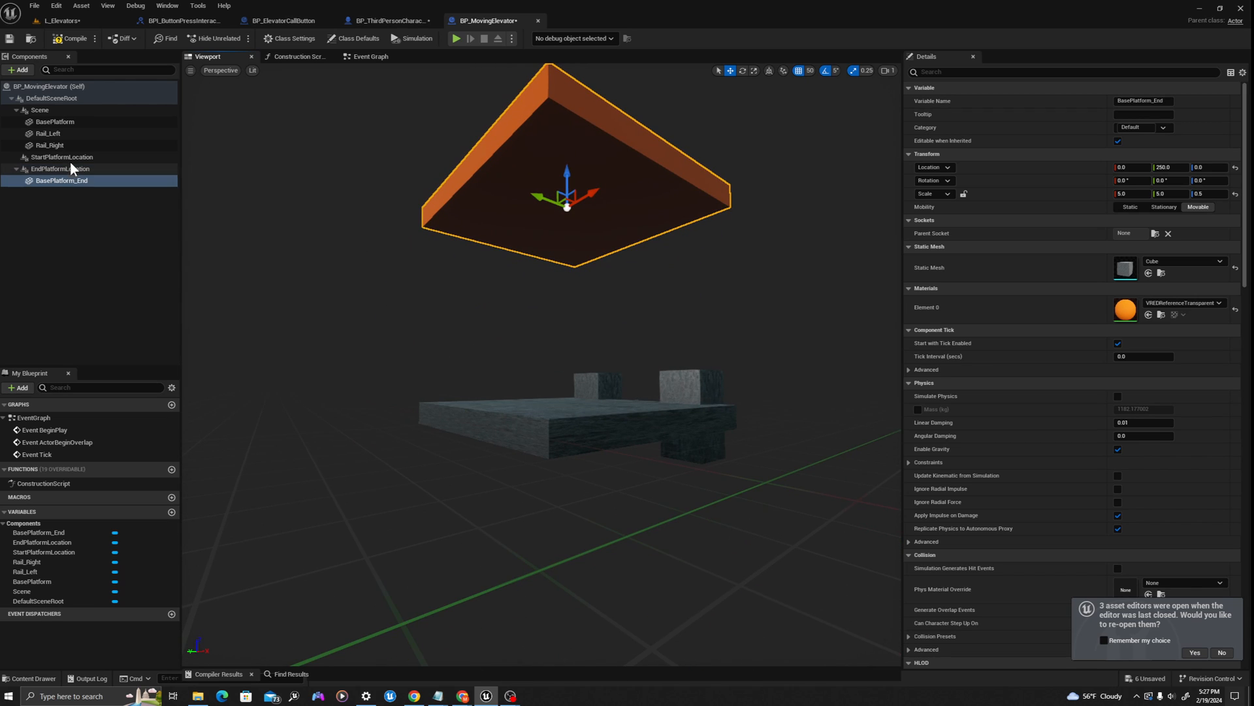
# Set the Scene component's Z location to 25 and compile the blueprint.
pyautogui.click(48, 111)
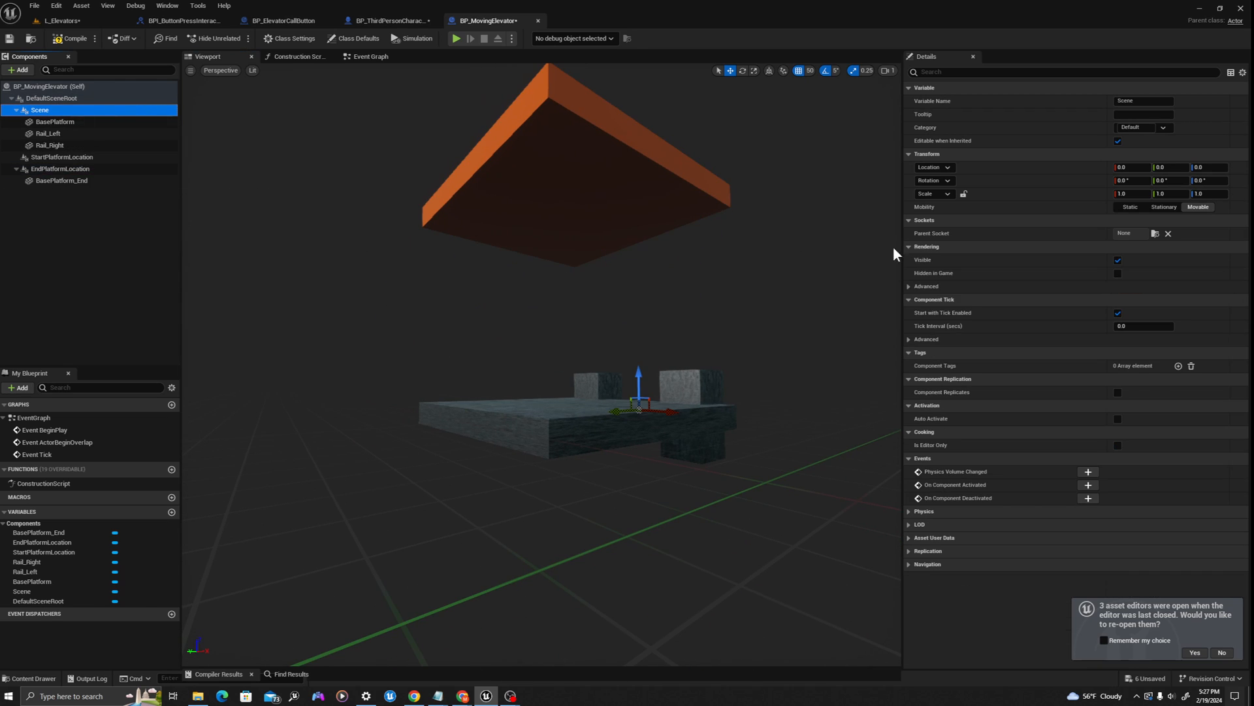
pyautogui.click(1215, 167)
pyautogui.write('25')
pyautogui.press('Return')
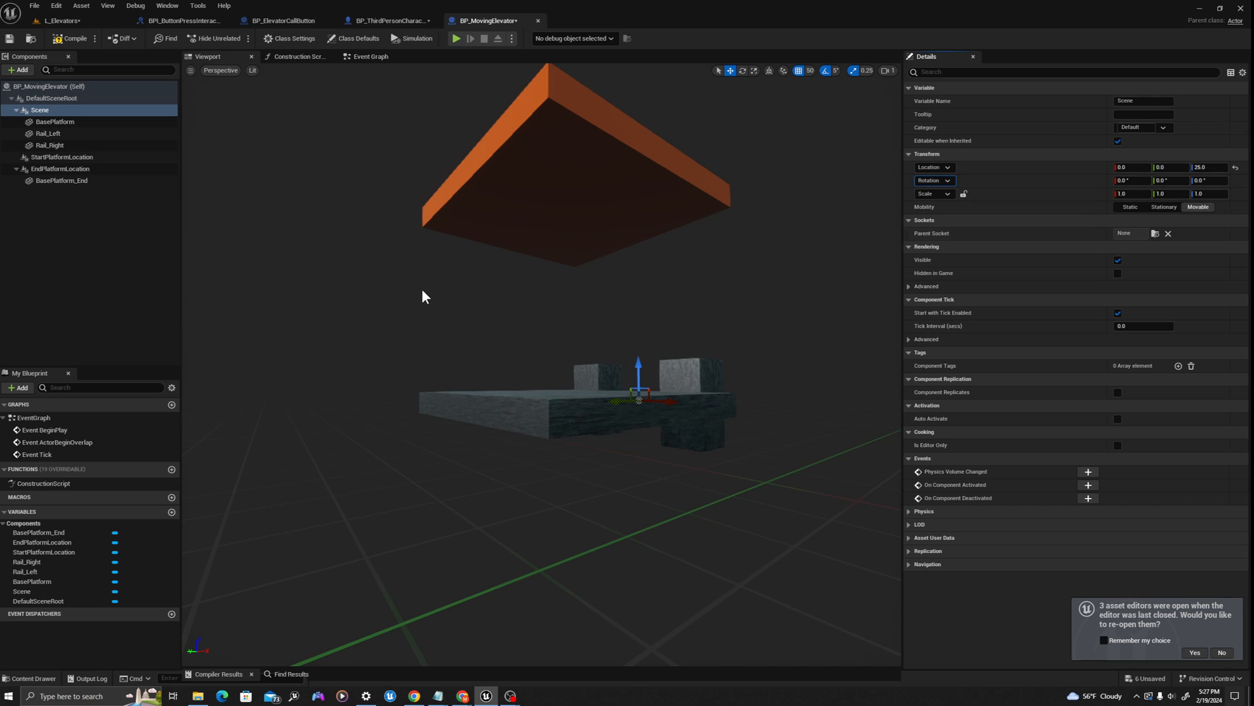
pyautogui.moveTo(439, 295)
pyautogui.mouseDown(button='middle')
pyautogui.moveTo(438, 314)
pyautogui.moveTo(434, 299)
pyautogui.mouseUp(button='middle')
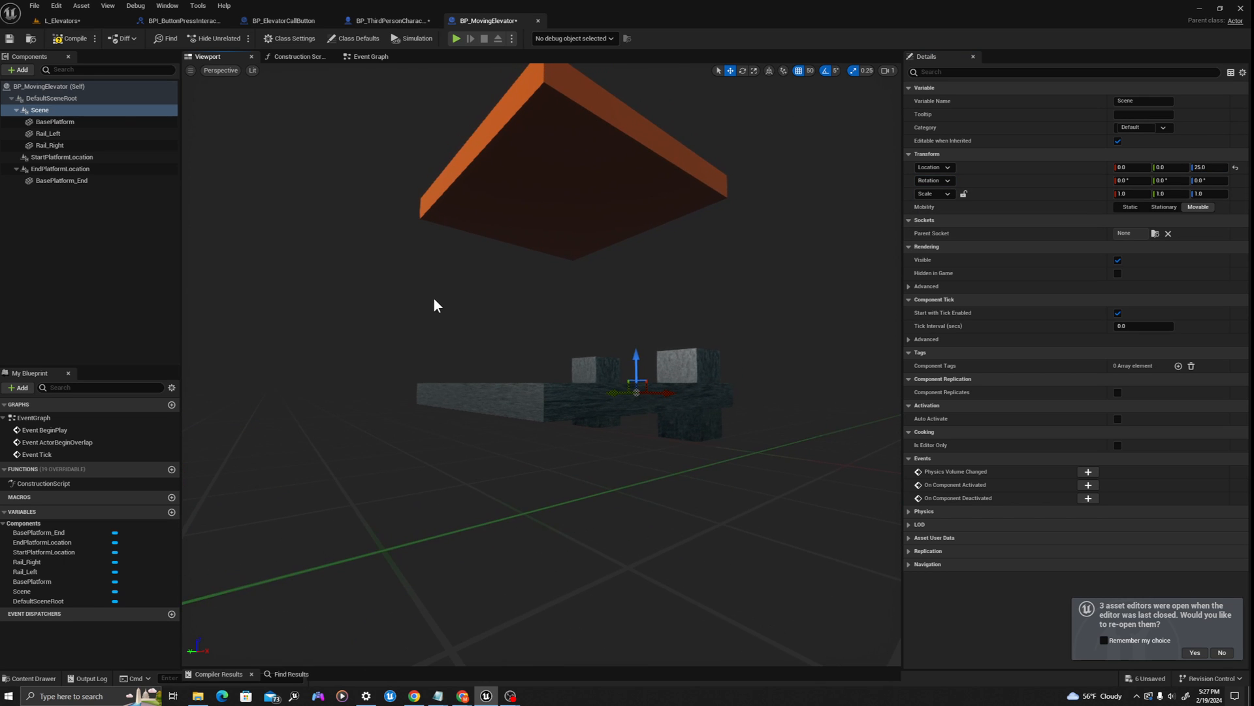
pyautogui.click(65, 42)
pyautogui.moveTo(537, 346)
pyautogui.mouseDown(button='middle')
pyautogui.moveTo(531, 373)
pyautogui.moveTo(531, 358)
pyautogui.mouseUp(button='middle')
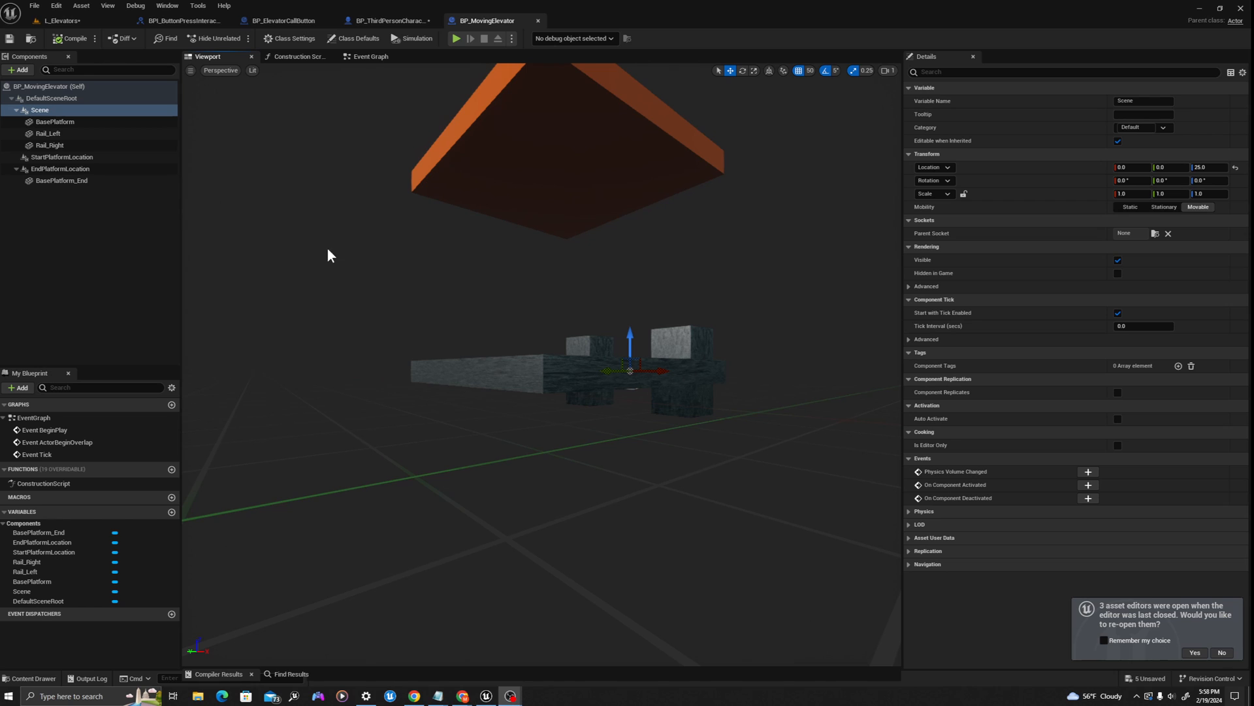
# Add a new variable named StartingLocation in the blueprint's Event Graph.
pyautogui.click(379, 58)
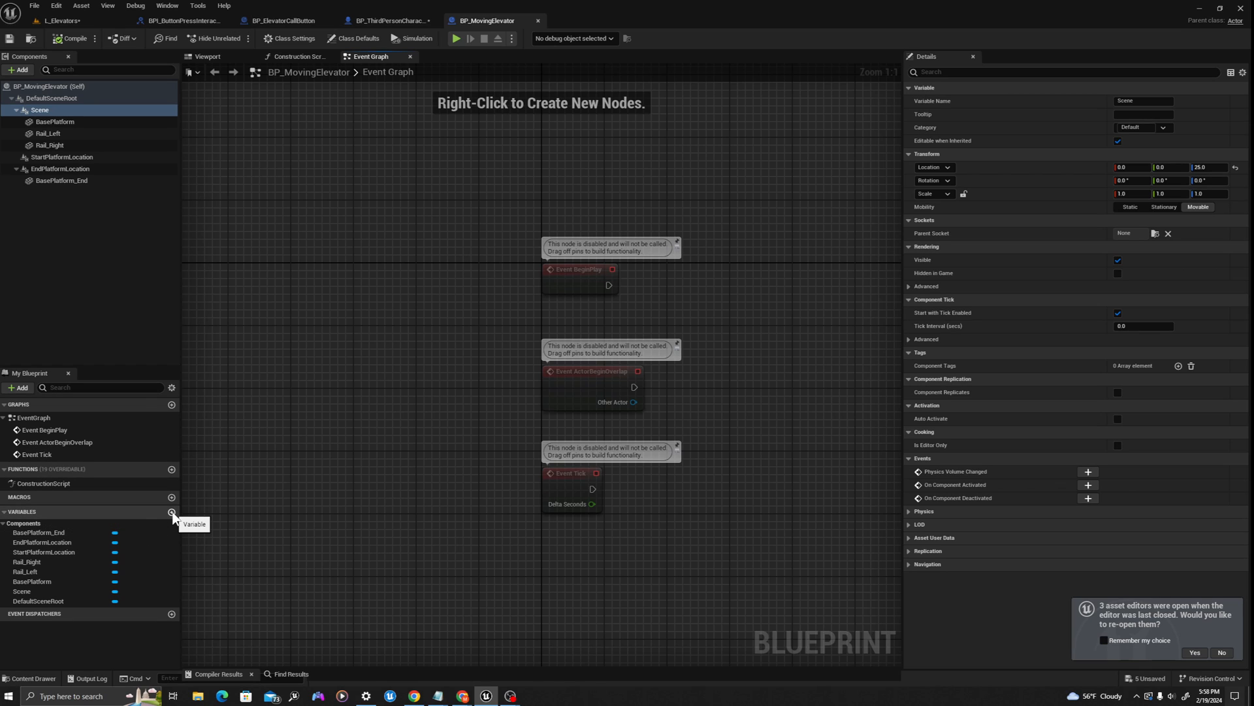
pyautogui.click(172, 514)
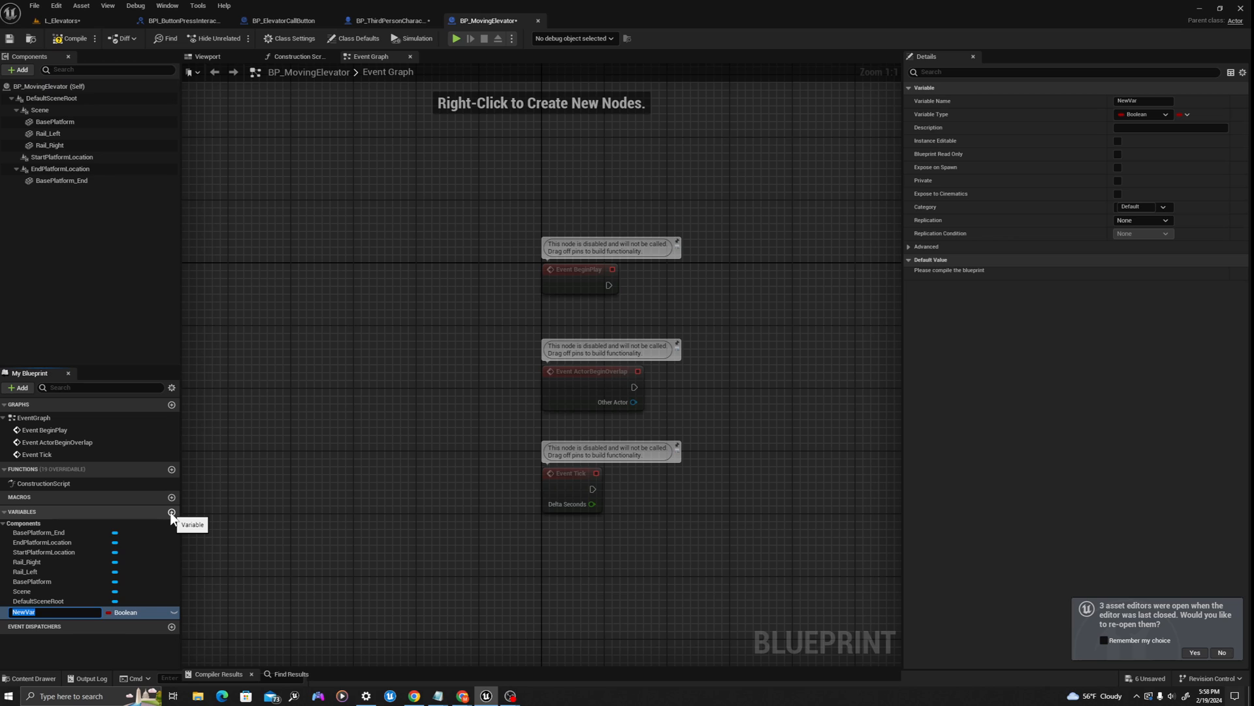
pyautogui.write('StartingLocation')
pyautogui.press('Return')
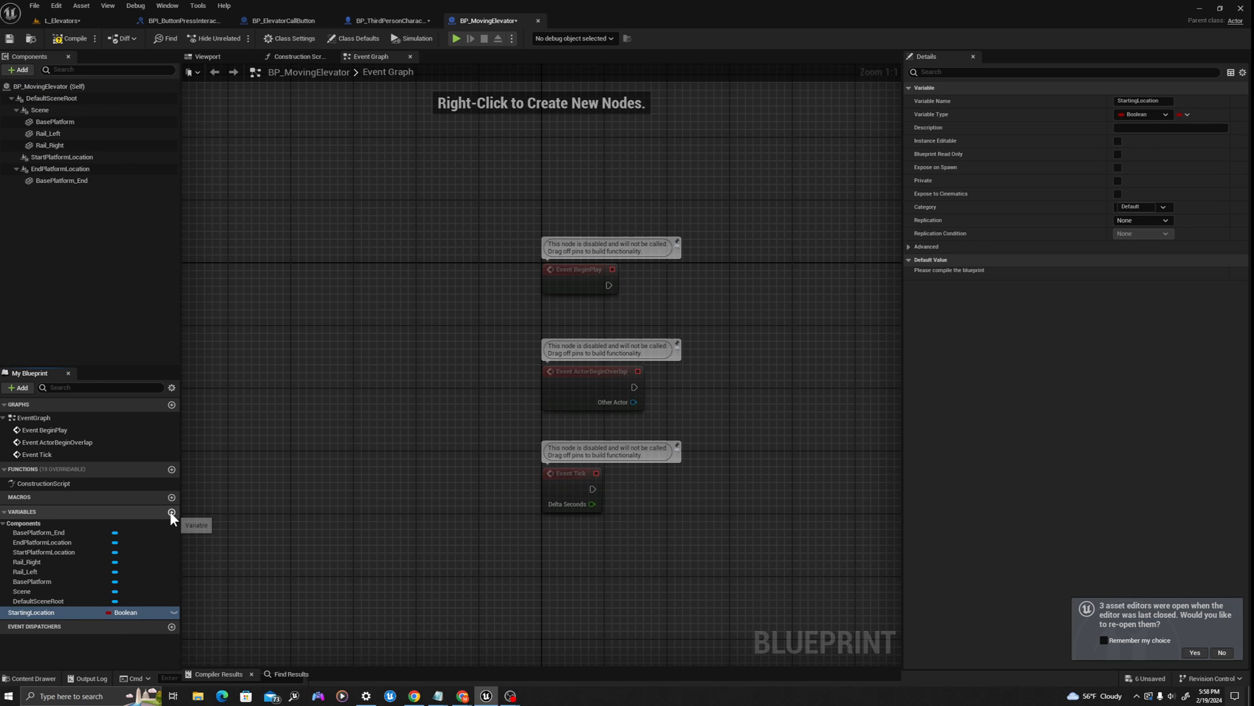
# Change the StartingLocation variable's type to Vector and duplicate it as a variable named EndingLocation.
pyautogui.click(133, 612)
pyautogui.click(132, 508)
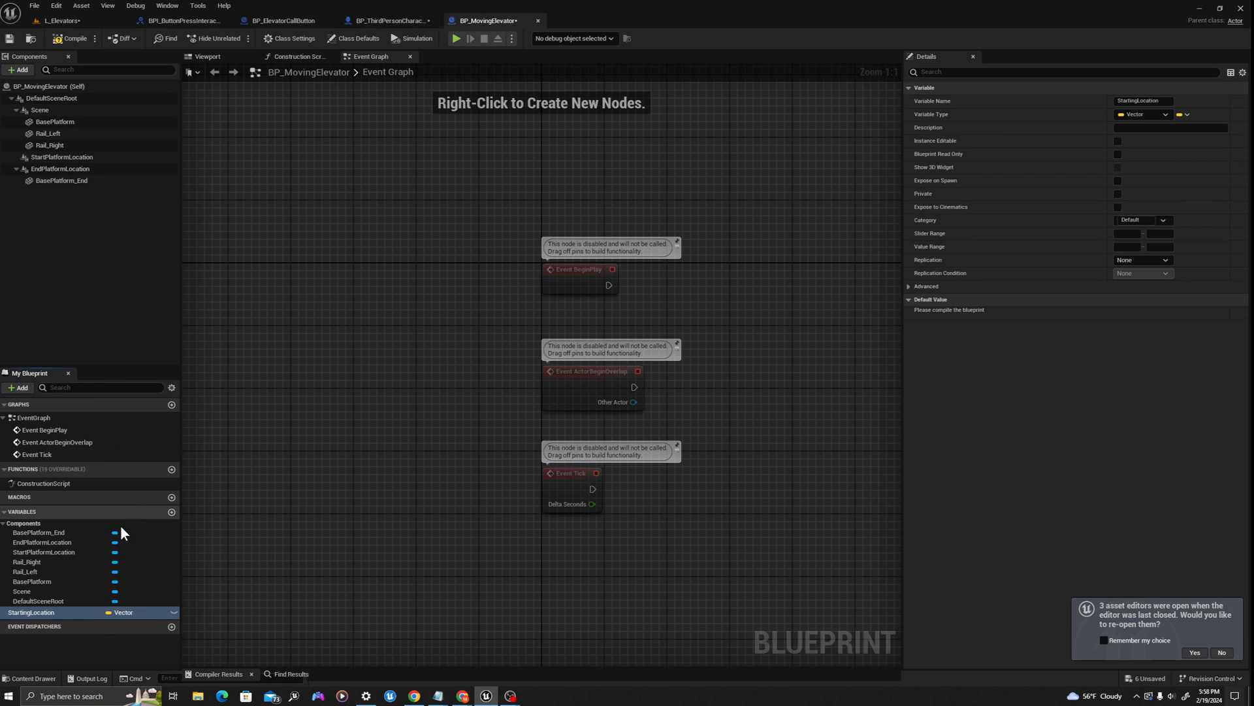
pyautogui.click(50, 601)
pyautogui.click(49, 611)
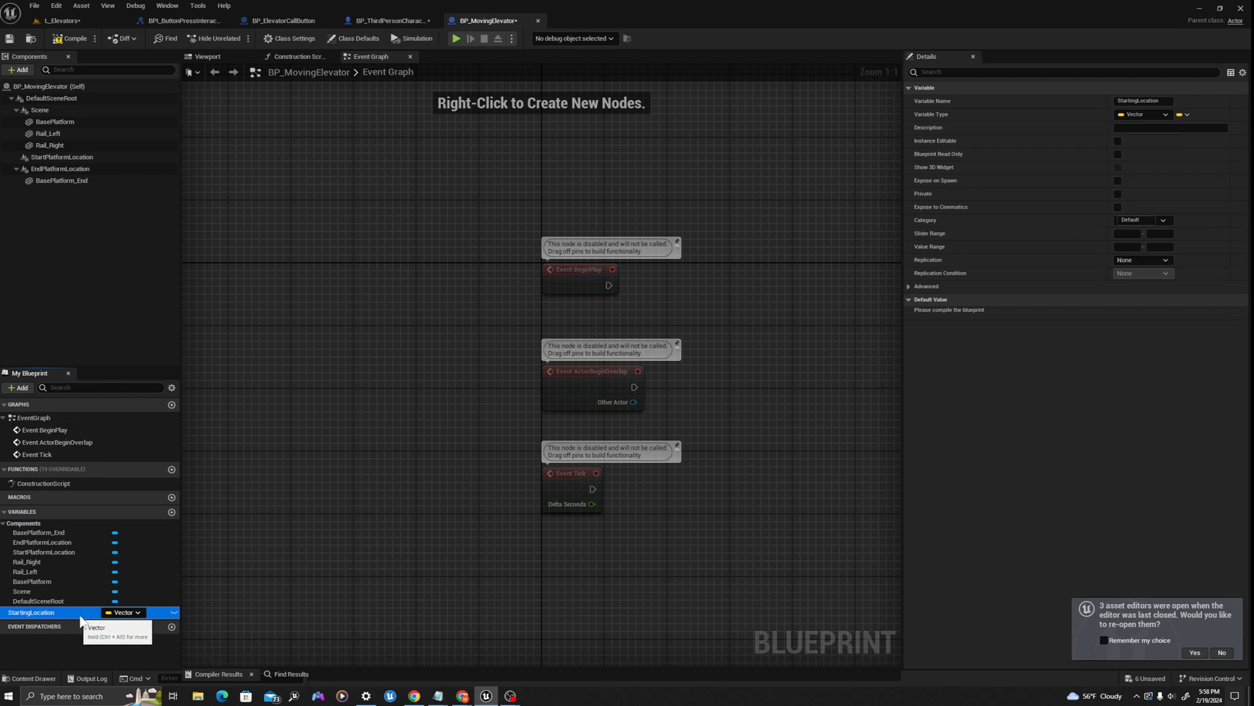
pyautogui.hotkey('ctrl', 'w')
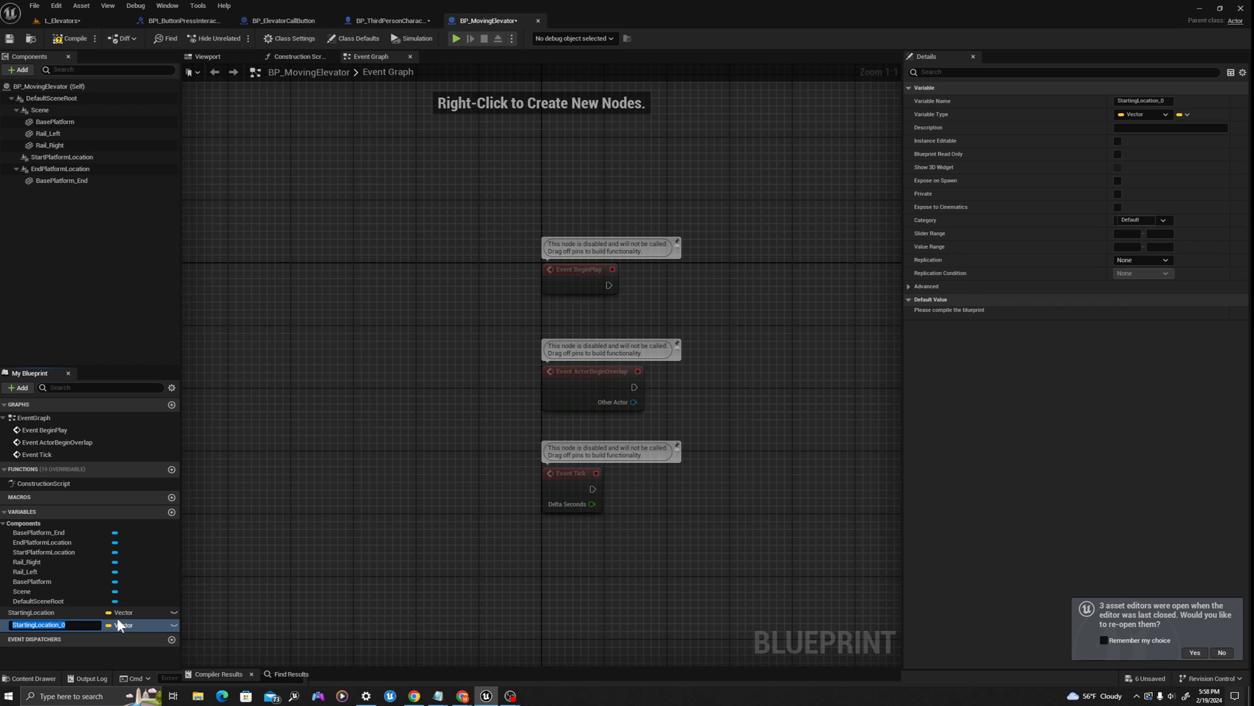
pyautogui.write('Ending')
pyautogui.press('Return')
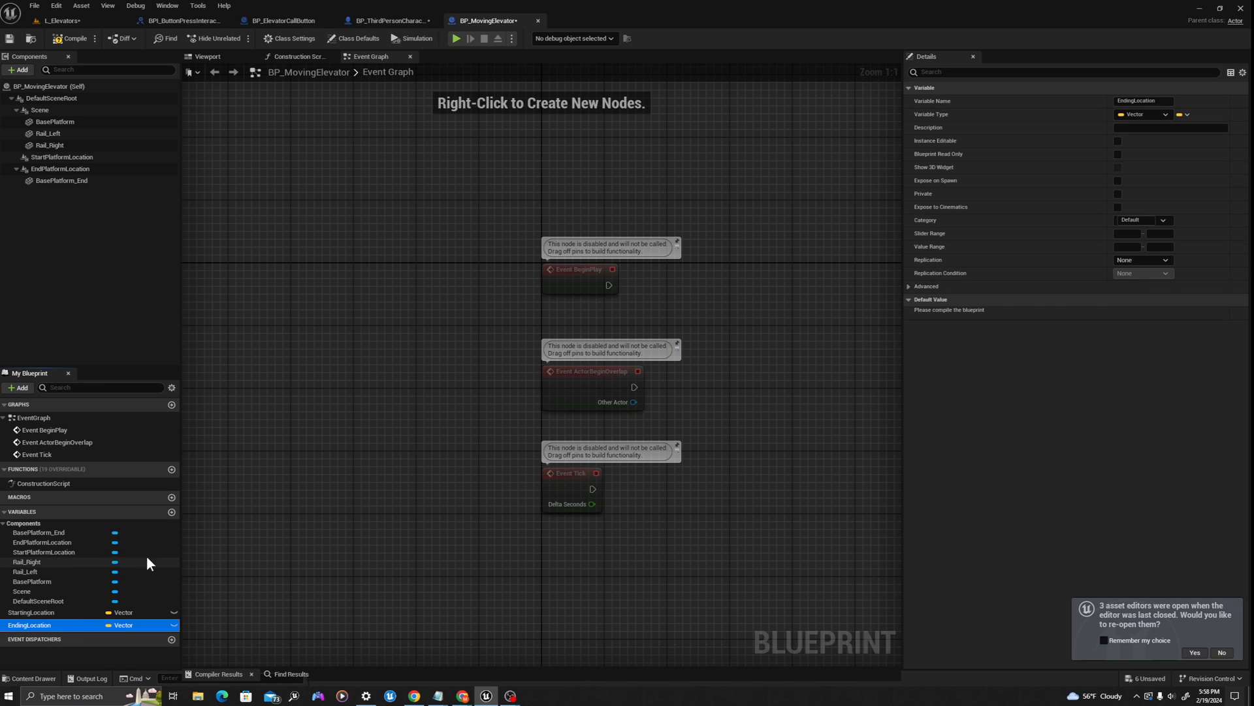
# Add a Boolean variable named AtStartLocation? to the blueprint.
pyautogui.click(172, 512)
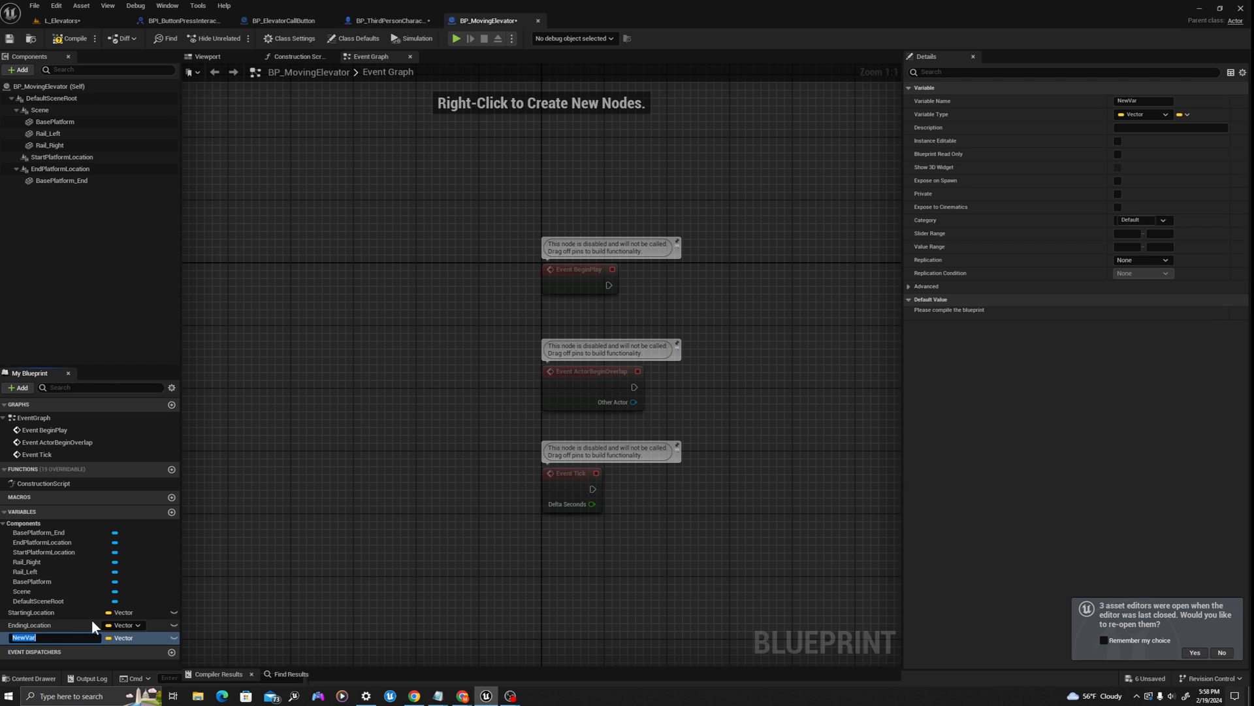
pyautogui.write('AtStartLocation?')
pyautogui.press('Return')
pyautogui.click(124, 637)
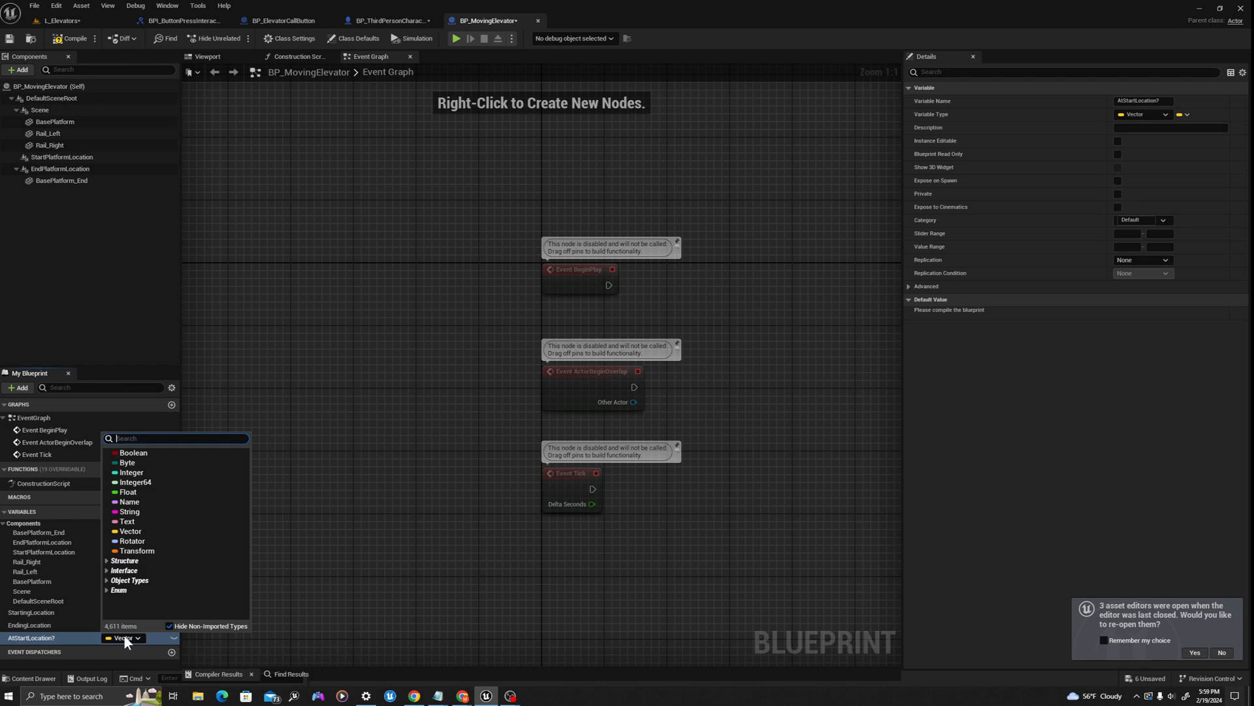
pyautogui.click(130, 453)
# Duplicate the AtStartLocation? variable and name the copy MoveInProgress.
pyautogui.click(50, 625)
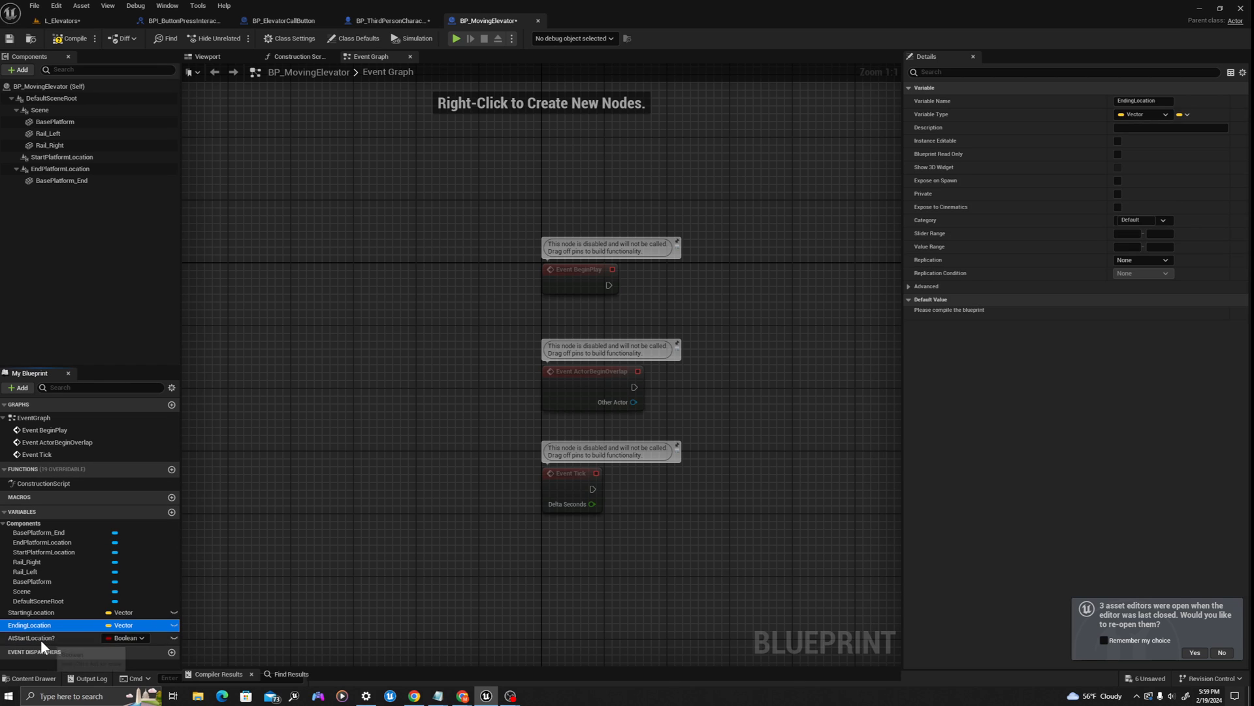
pyautogui.click(43, 640)
pyautogui.hotkey('ctrl', 'w')
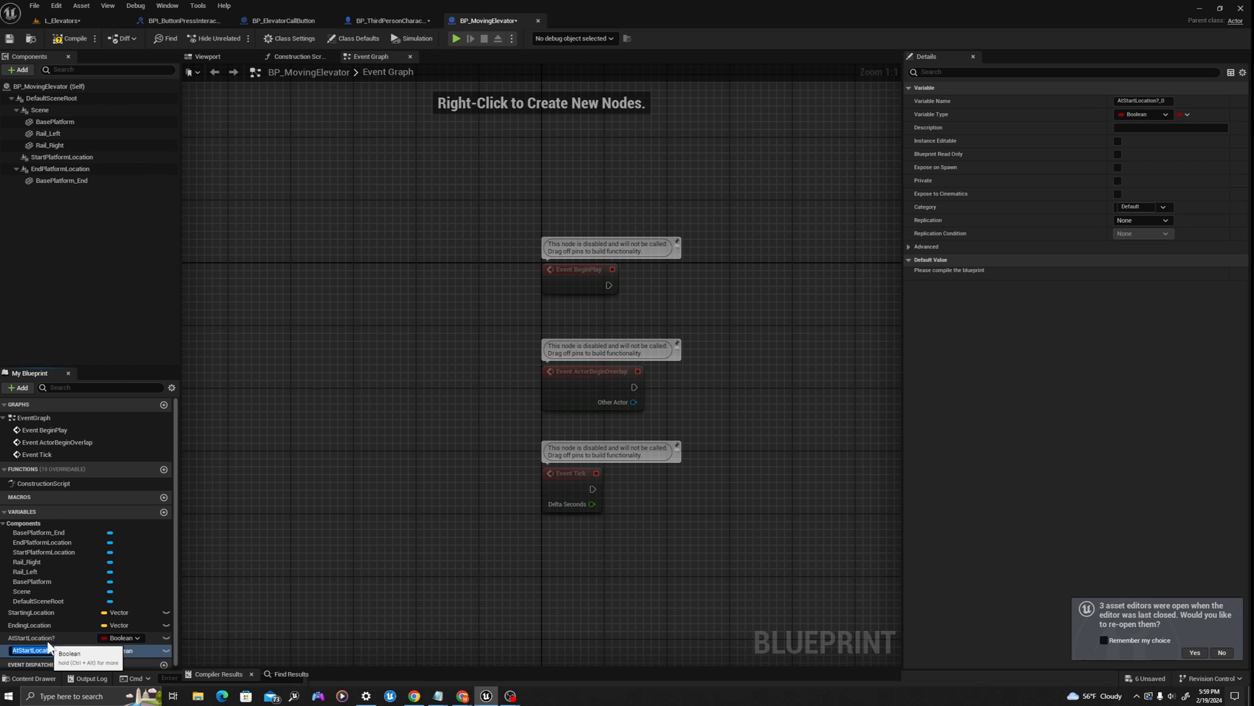
pyautogui.write('MoveInProgress')
pyautogui.press('Return')
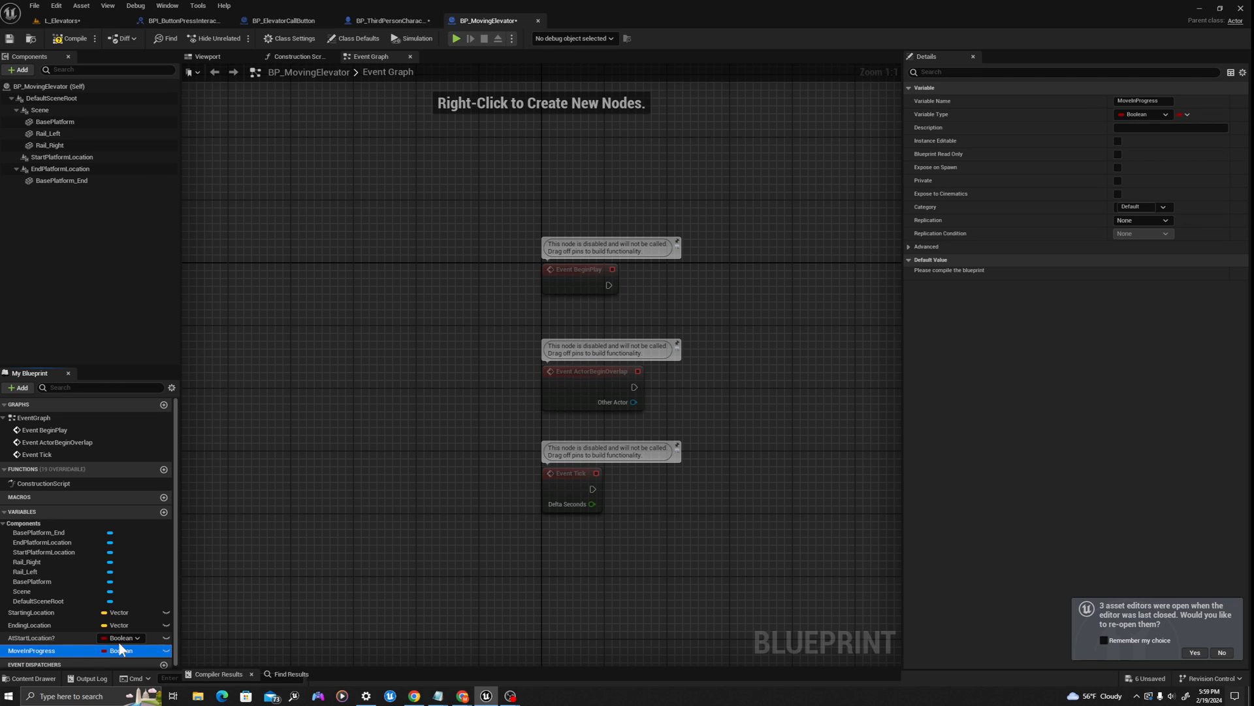
# Add a variable named PodiumReference with the Actor Object Reference type and save the blueprint.
pyautogui.scroll(-2, 256, 644)
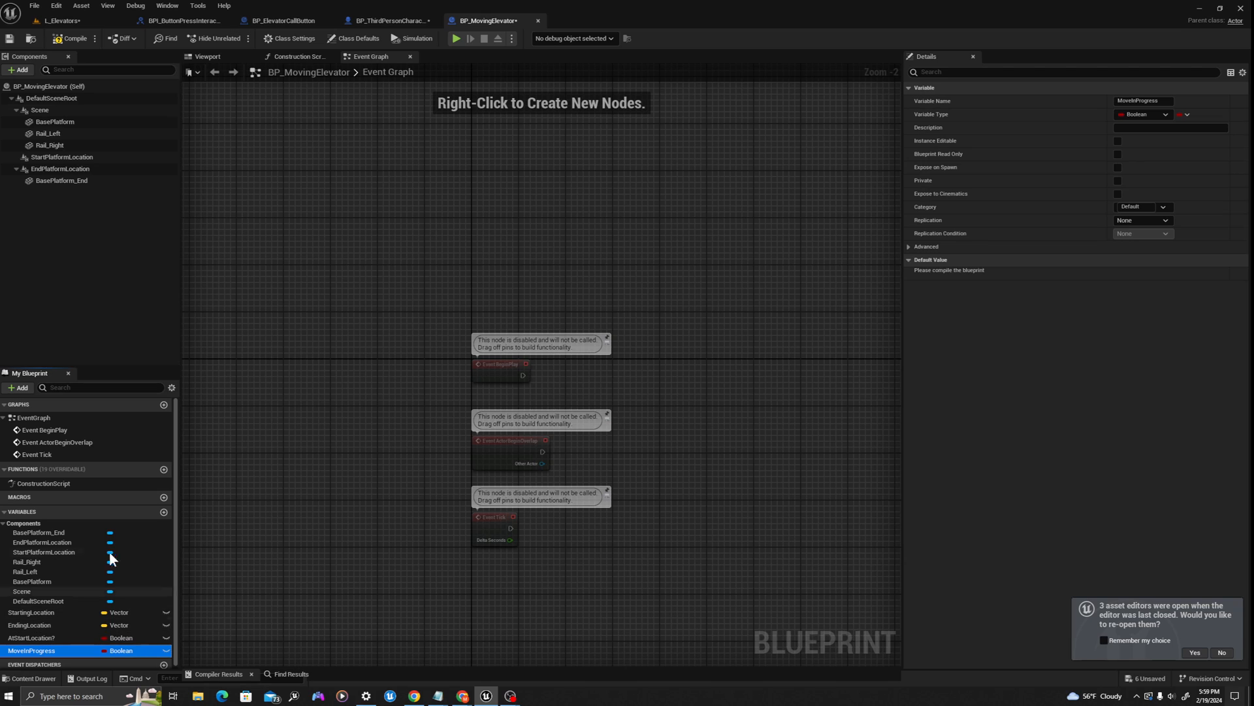
pyautogui.click(164, 512)
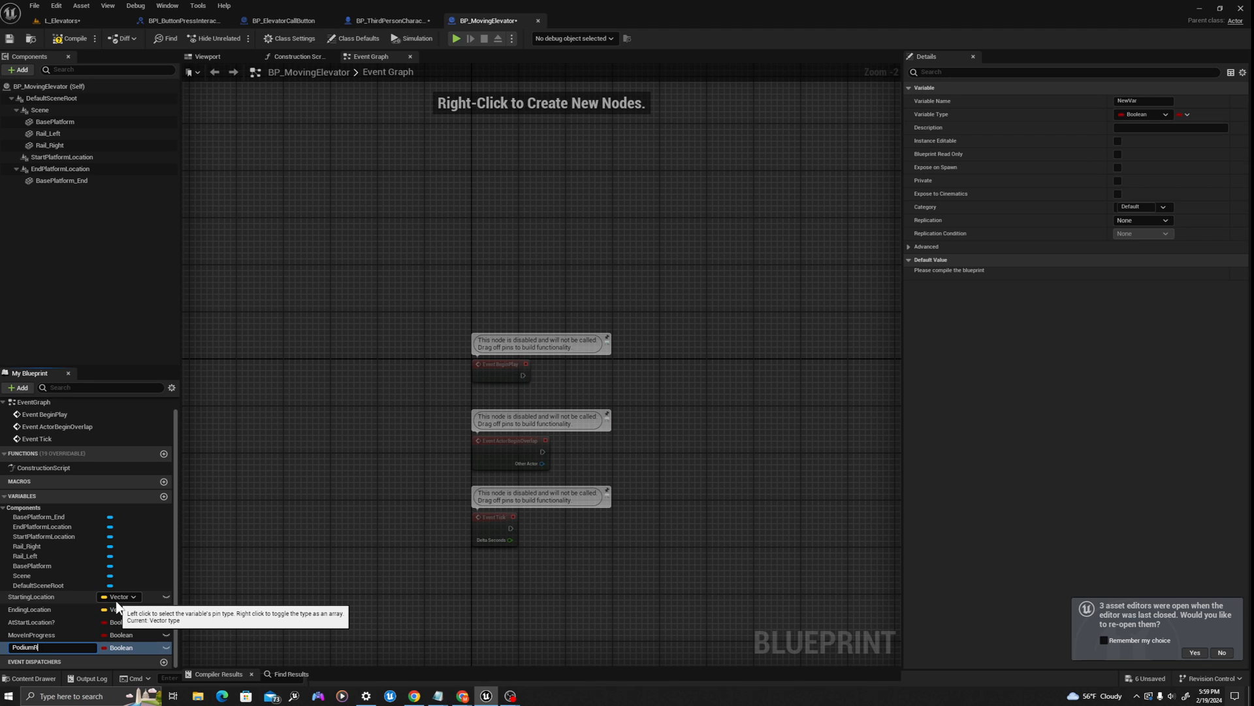
pyautogui.write('nce')
pyautogui.press('Return')
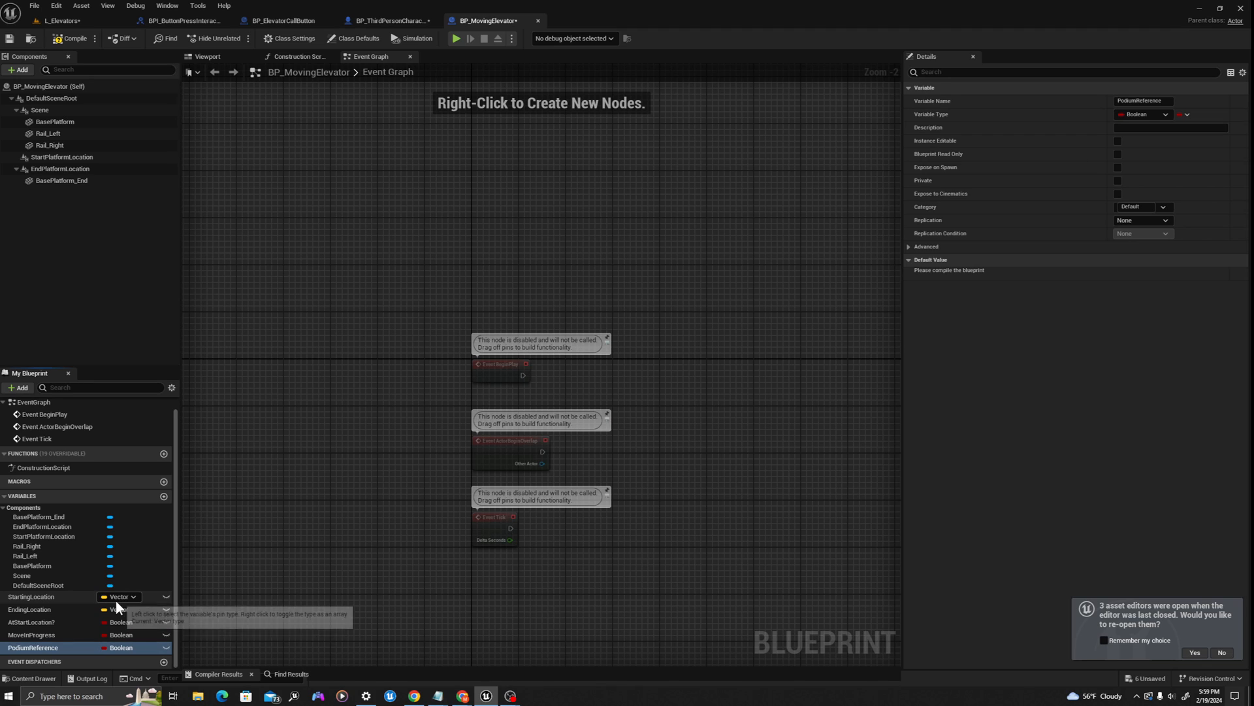
pyautogui.click(123, 648)
pyautogui.write('actor')
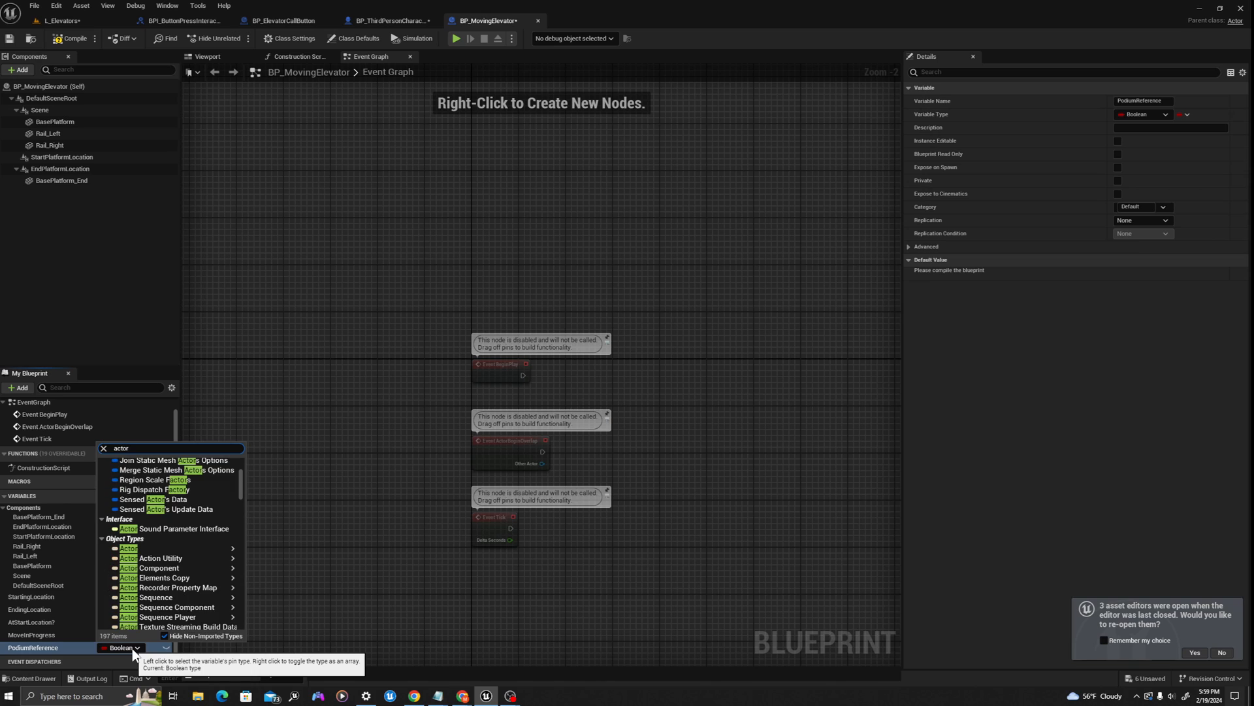
pyautogui.moveTo(222, 549)
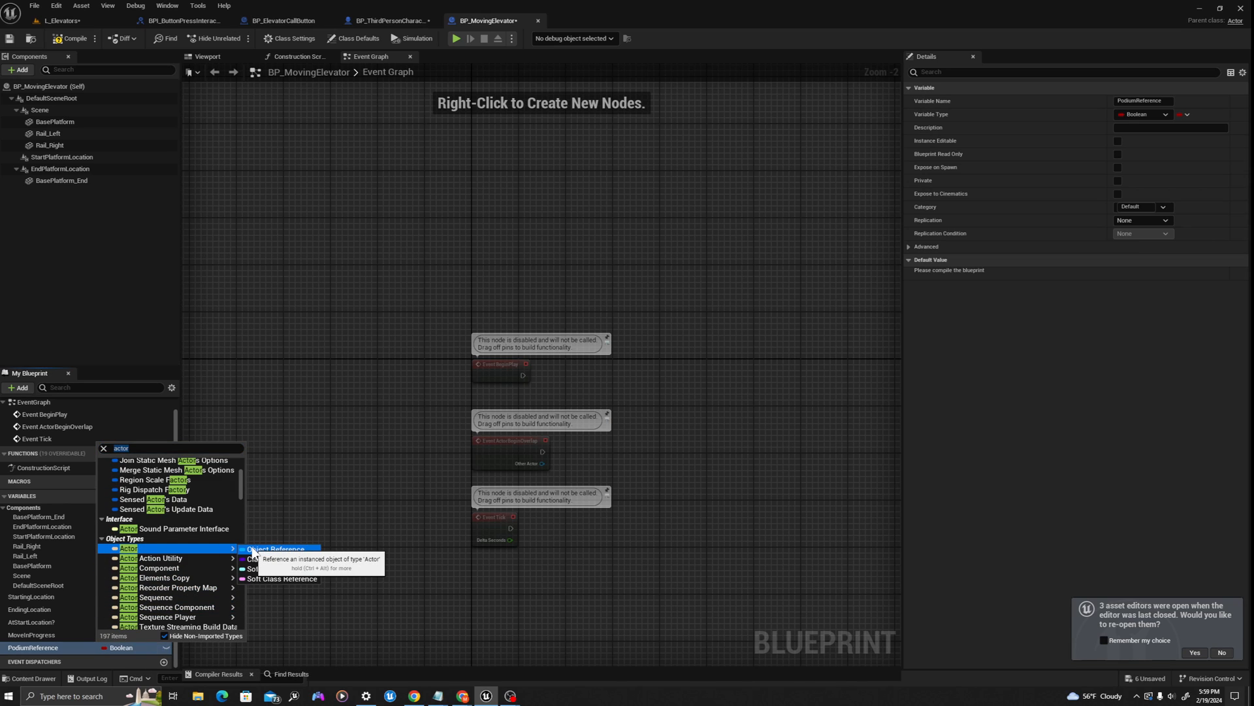
pyautogui.click(255, 549)
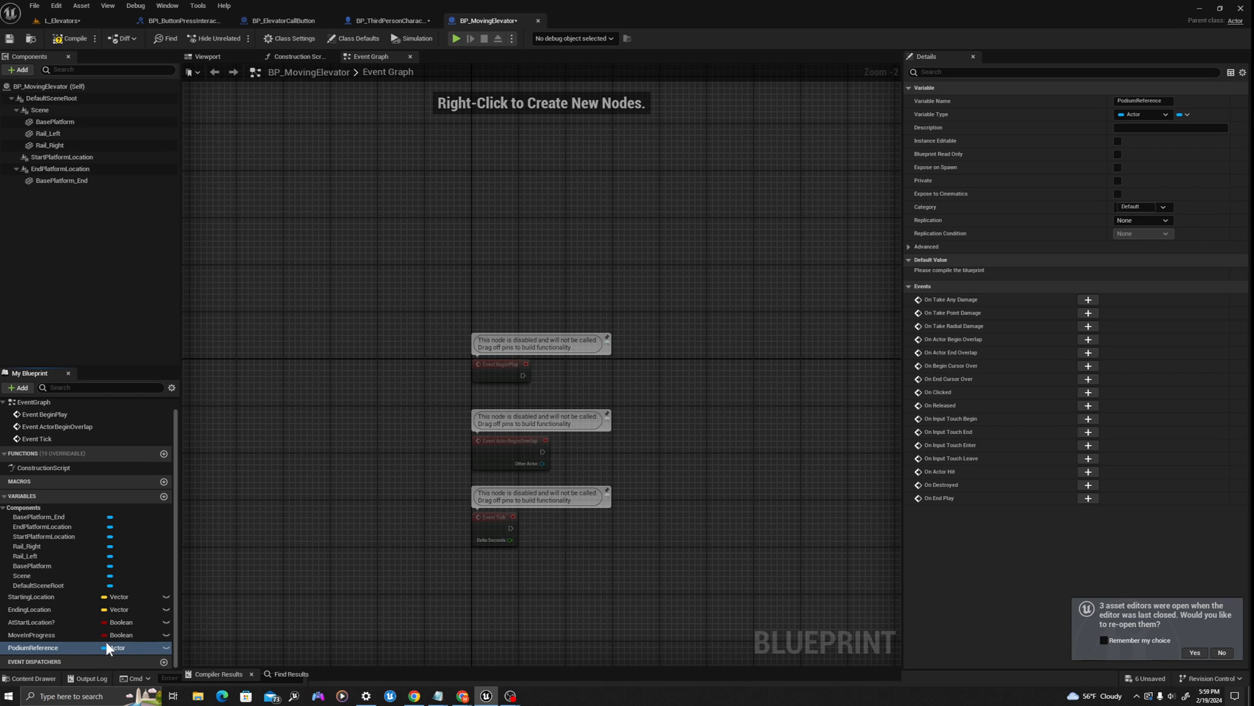
pyautogui.click(14, 38)
# Widen the event graph's working area by shrinking the details area beside it.
pyautogui.moveTo(687, 378); pyautogui.dragTo(499, 255, button='right')
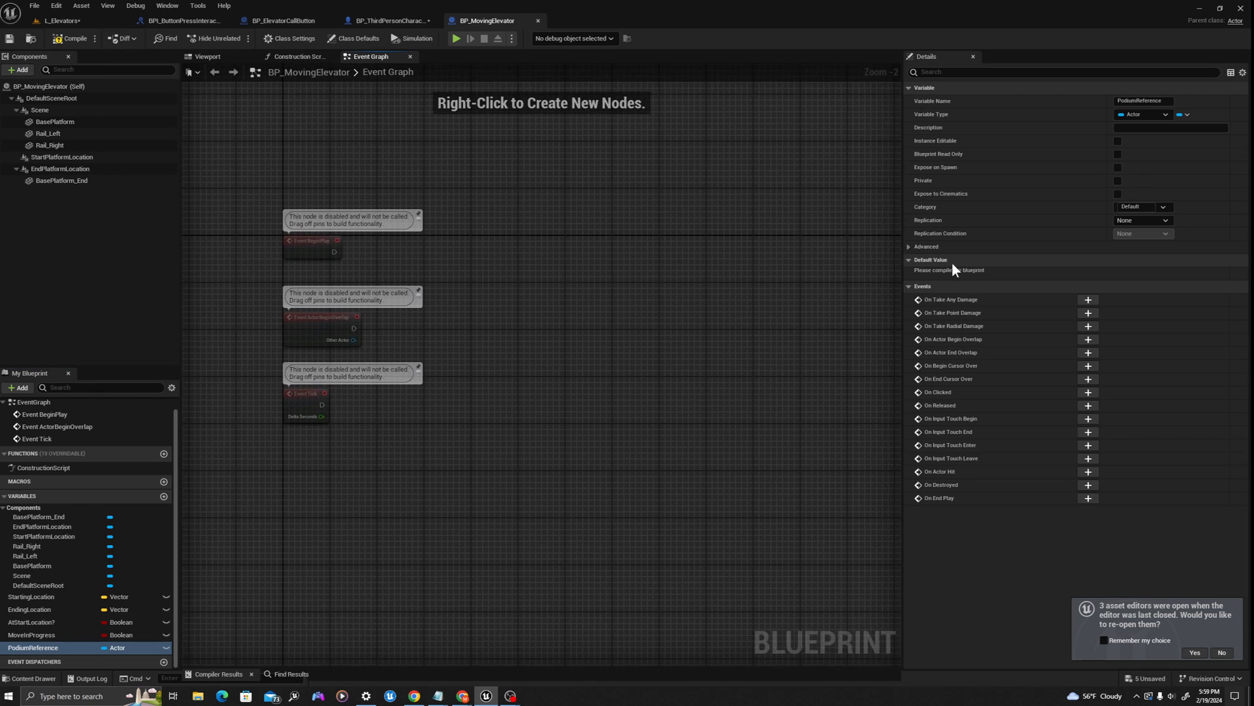
pyautogui.moveTo(904, 262); pyautogui.dragTo(1152, 274)
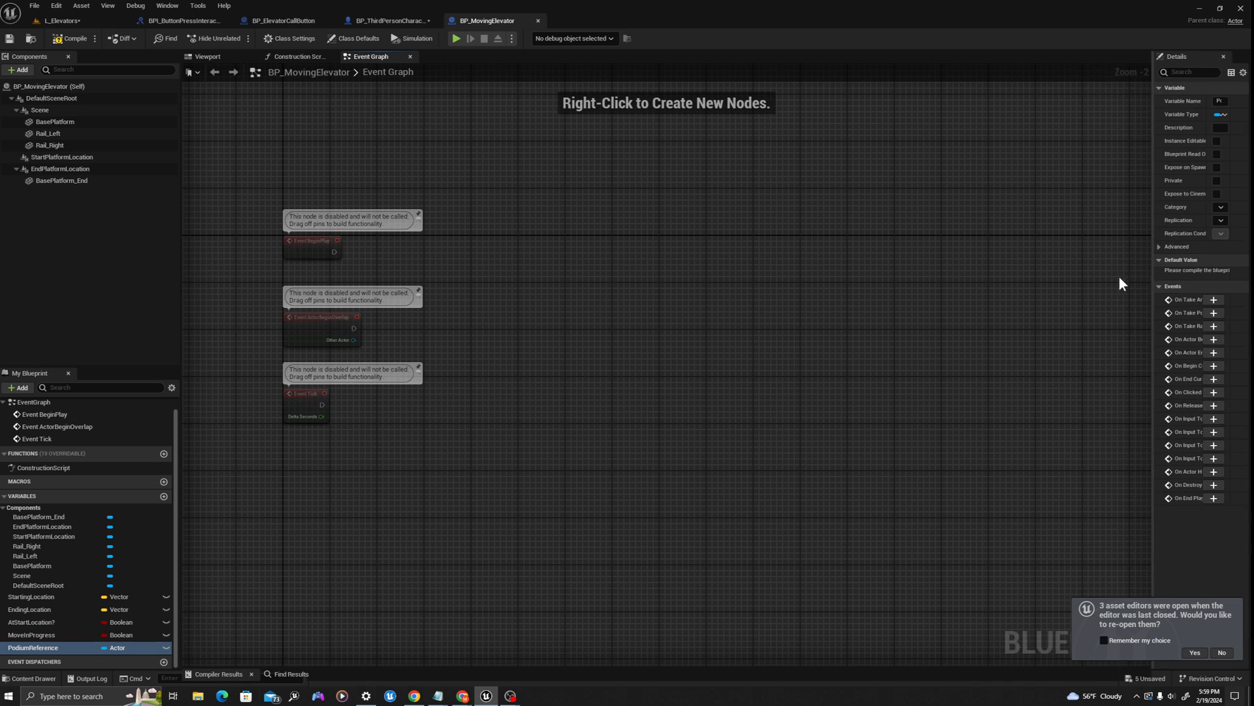
pyautogui.moveTo(824, 277); pyautogui.dragTo(776, 270, button='right')
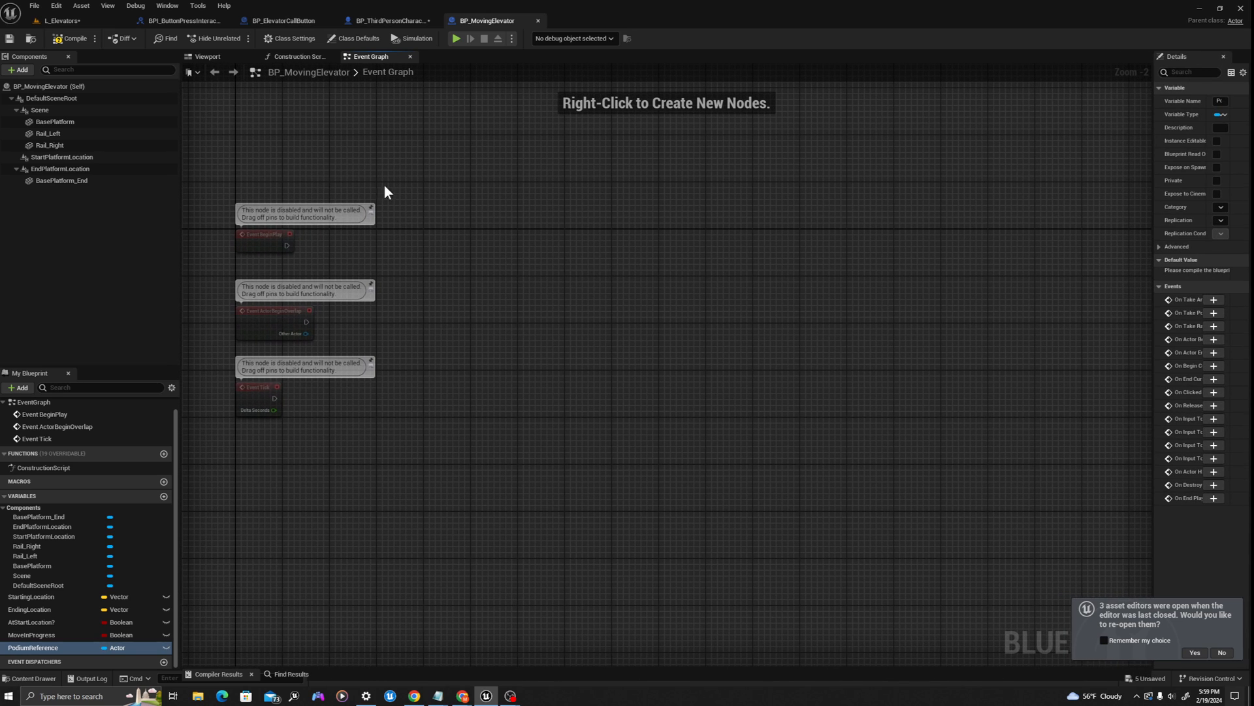
# Delete the disabled ActorBeginOverlap and Tick events from the event graph and compile the blueprint.
pyautogui.moveTo(253, 296); pyautogui.dragTo(229, 428)
pyautogui.press('Delete')
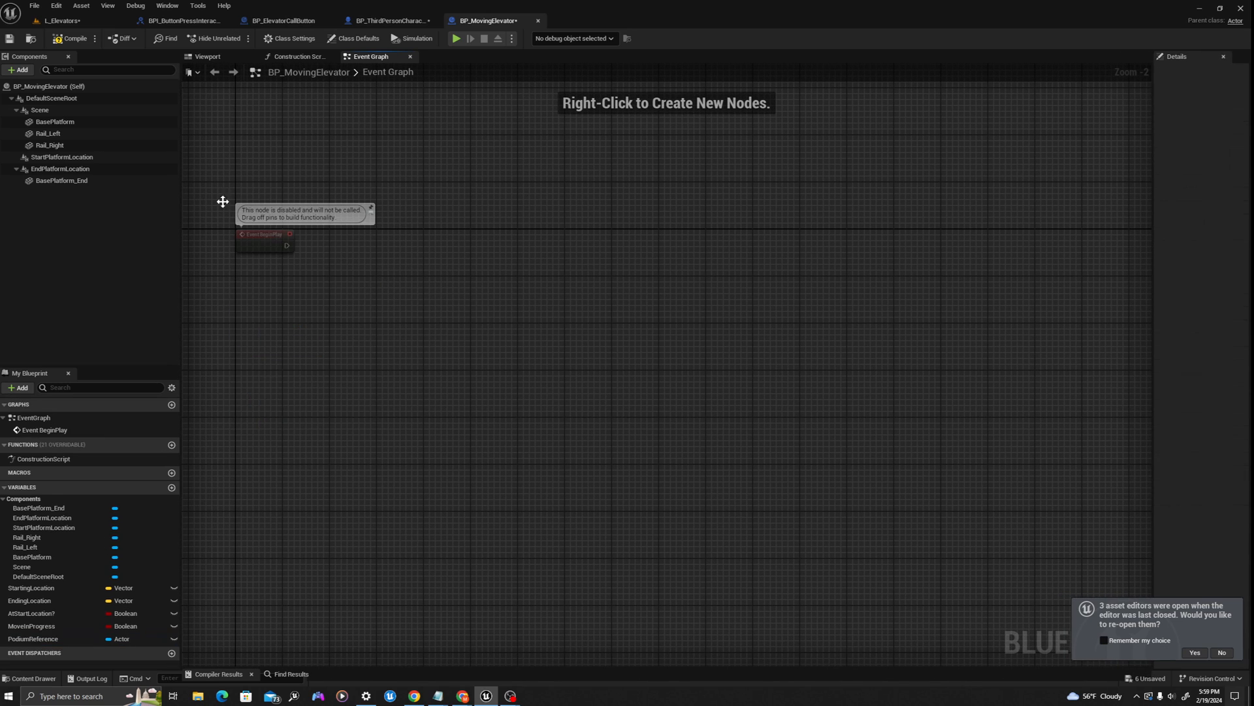
pyautogui.click(70, 39)
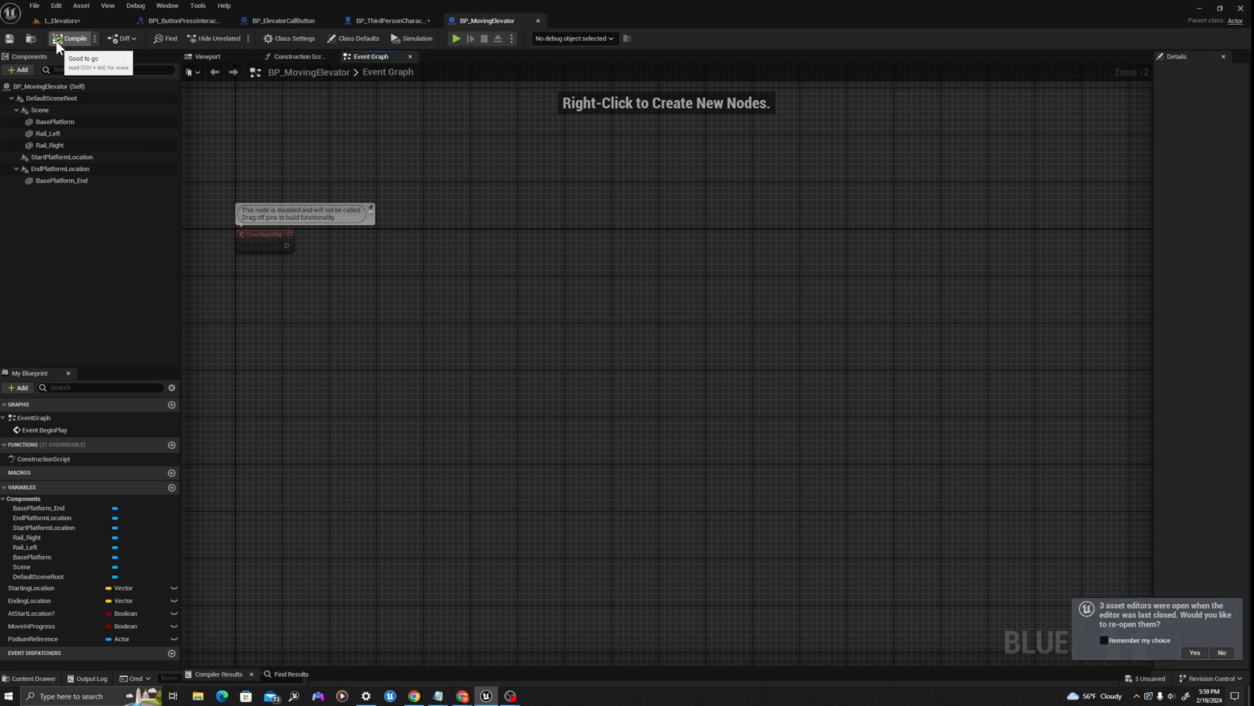
# Place a StartPlatformLocation reference below Event BeginPlay and feed it into a Get World Location node.
pyautogui.moveTo(199, 124); pyautogui.dragTo(190, 87, button='right')
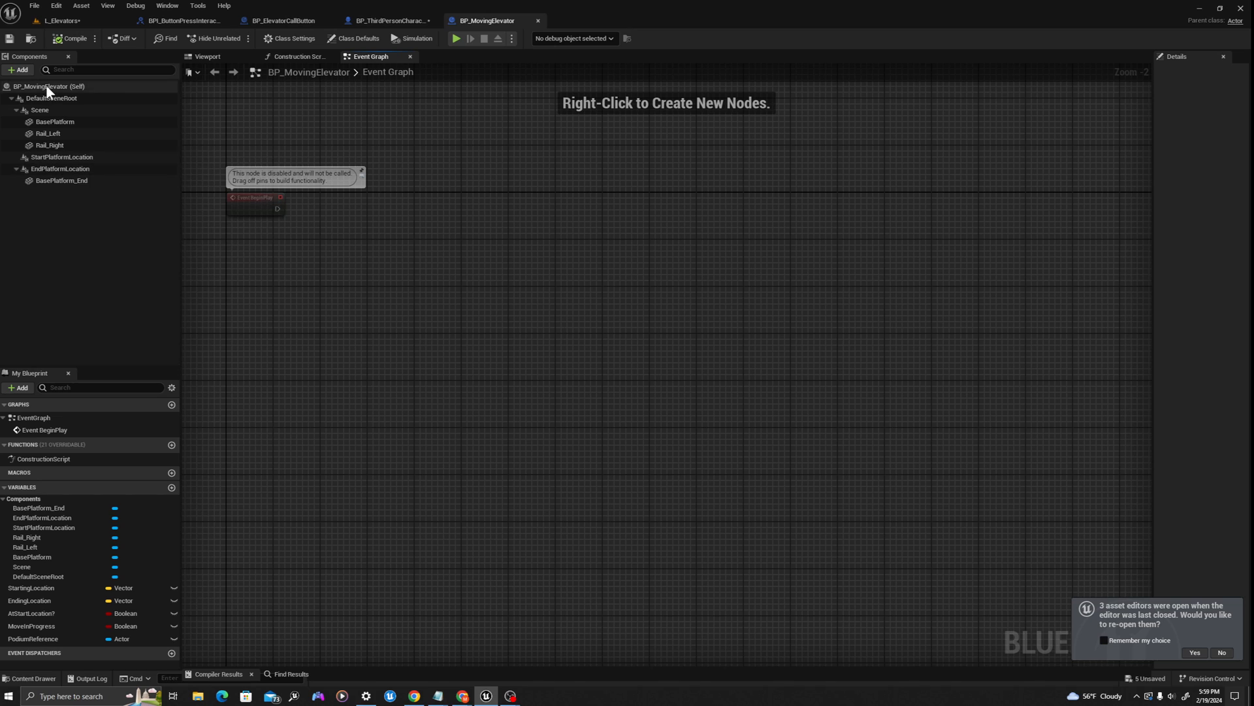
pyautogui.moveTo(41, 157); pyautogui.dragTo(394, 226)
pyautogui.scroll(2, 317, 266)
pyautogui.write('ge')
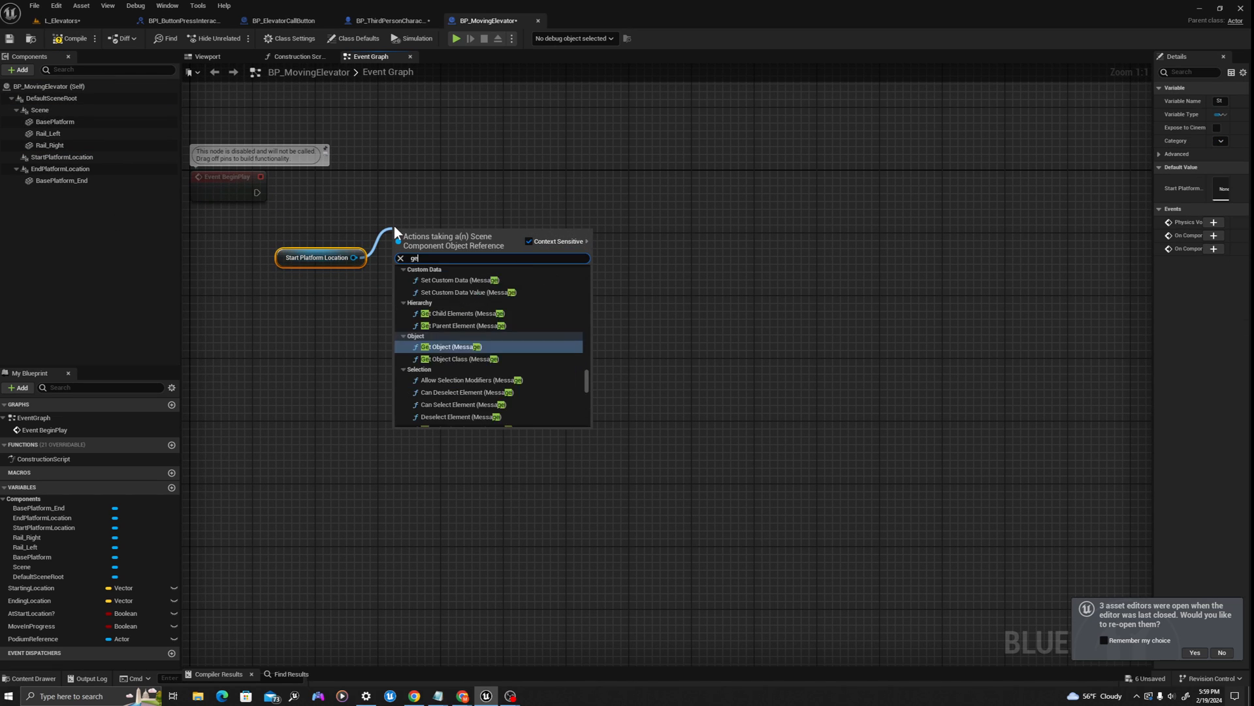
pyautogui.write('t world loca')
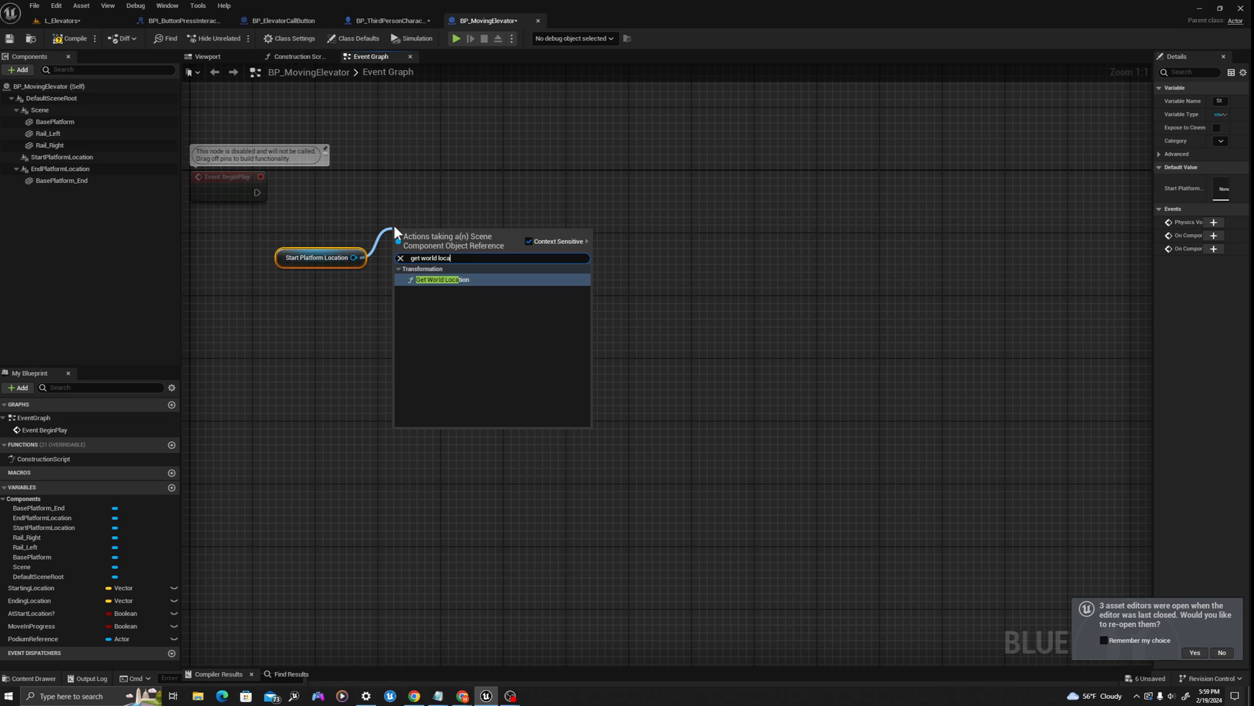
pyautogui.press('Return')
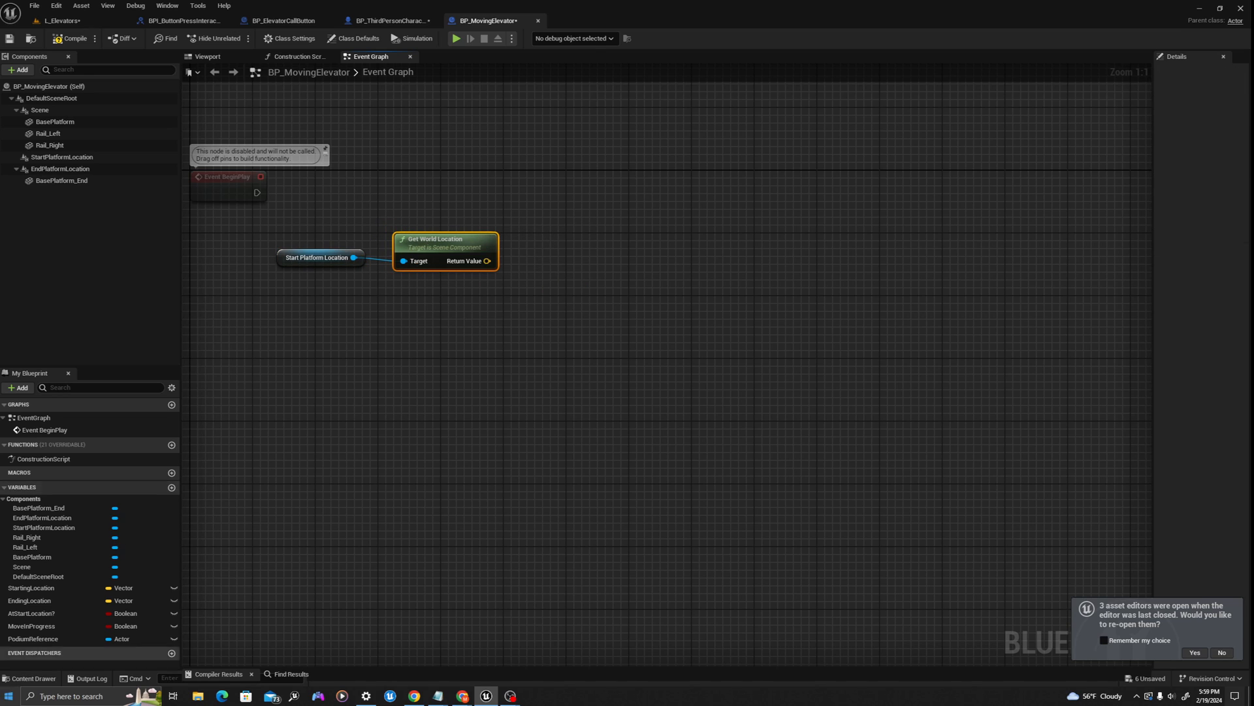
# Add a Set StartingLocation node run by Event BeginPlay, taking its value from the start platform's world location.
pyautogui.moveTo(26, 588); pyautogui.dragTo(543, 230)
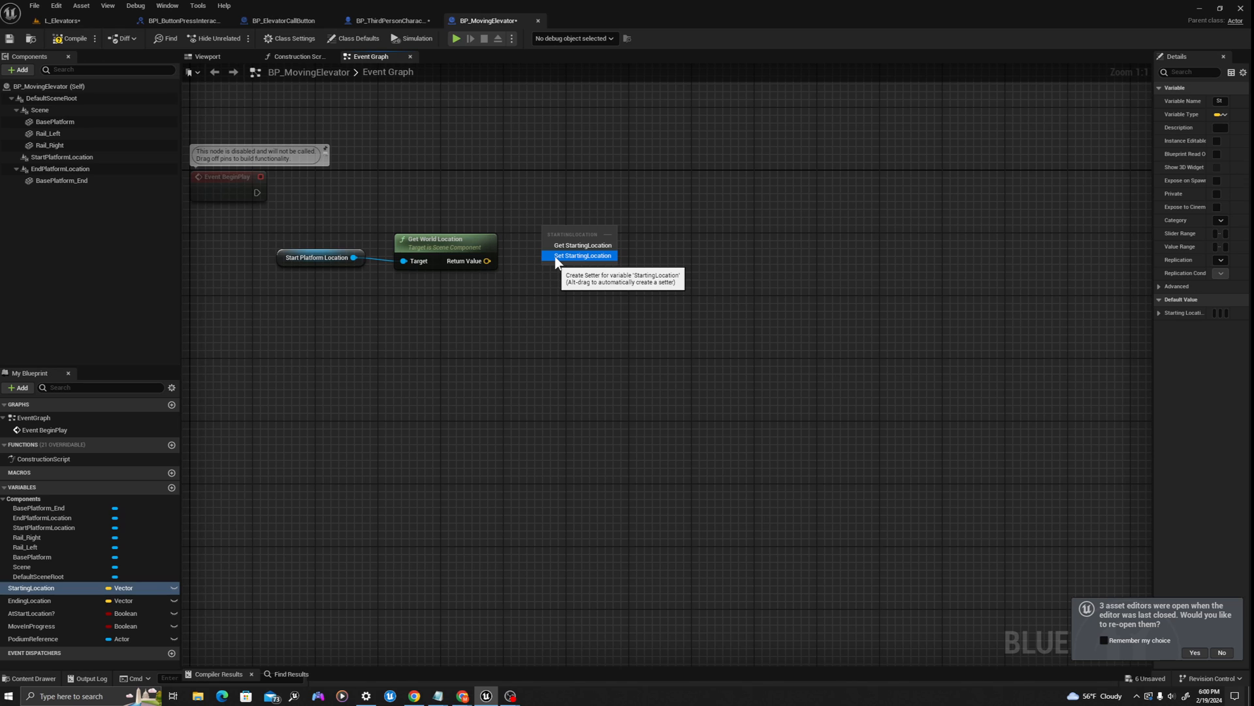
pyautogui.click(555, 256)
pyautogui.moveTo(488, 260); pyautogui.dragTo(257, 192)
pyautogui.moveTo(565, 235); pyautogui.dragTo(575, 198)
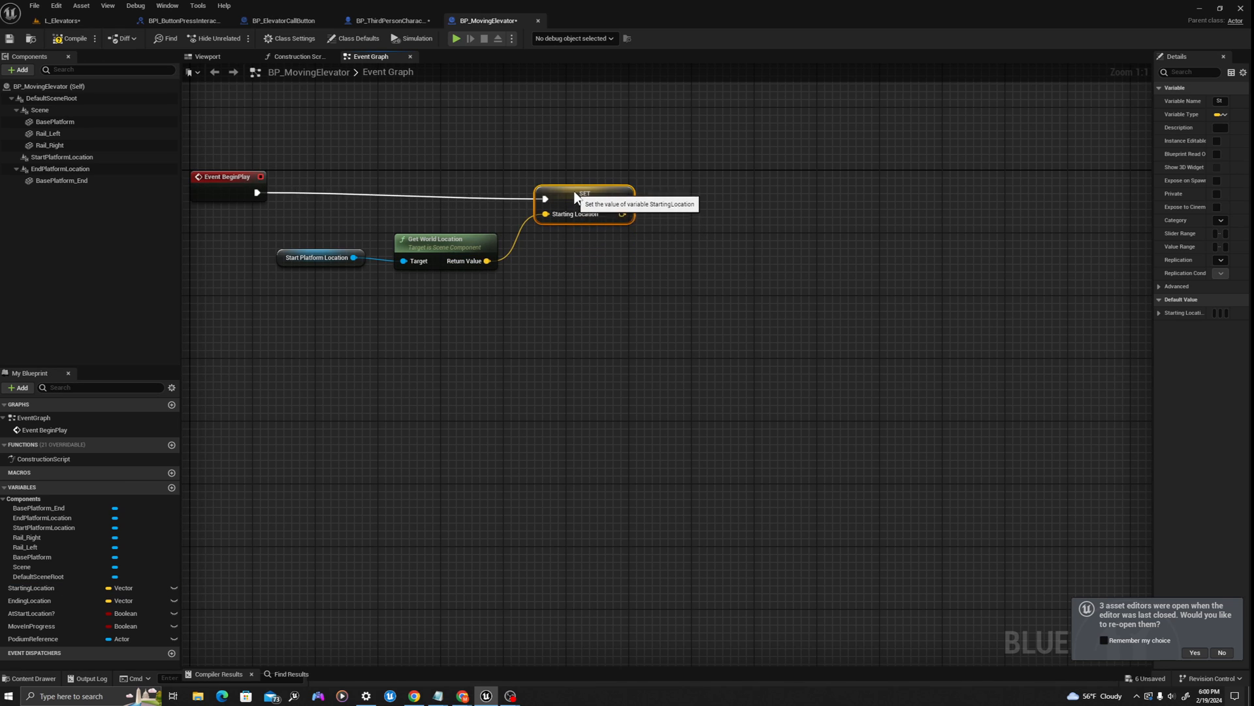
# Copy the Get World Location node beyond the StartingLocation setter and use EndPlatformLocation as the copy's target.
pyautogui.moveTo(481, 228); pyautogui.dragTo(428, 228, button='right')
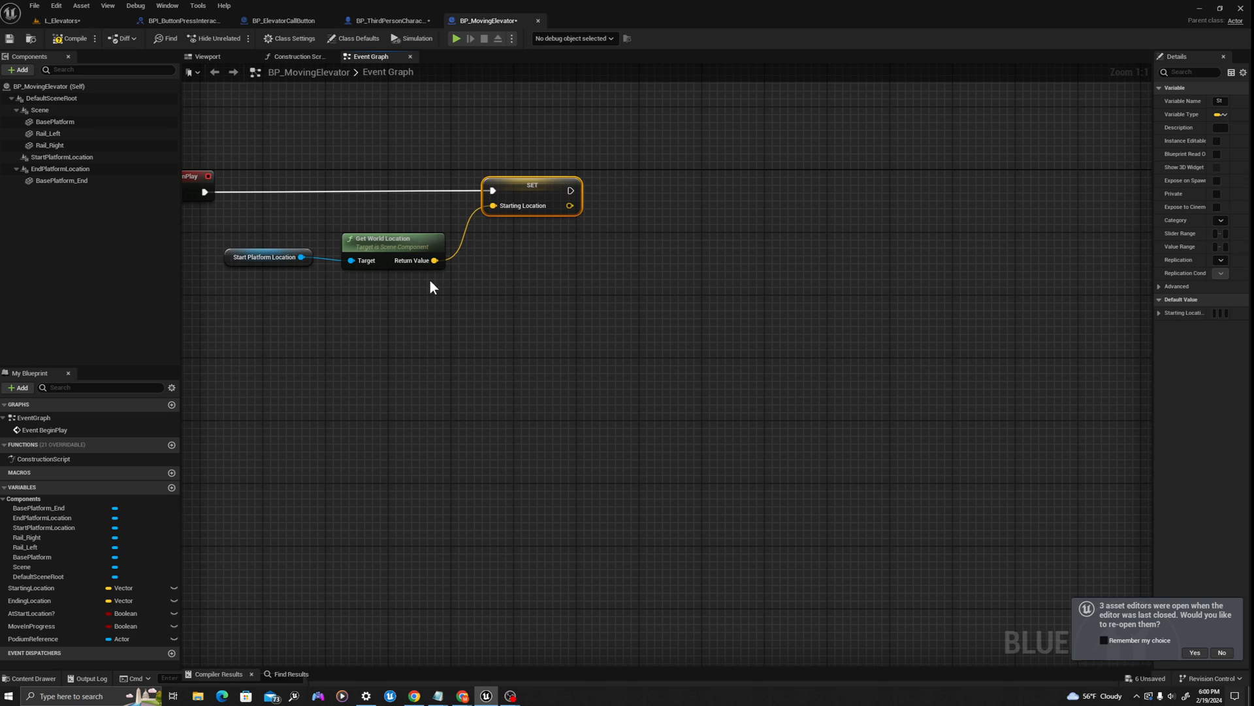
pyautogui.click(433, 251)
pyautogui.hotkey('ctrl', 'c')
pyautogui.hotkey('ctrl', 'v')
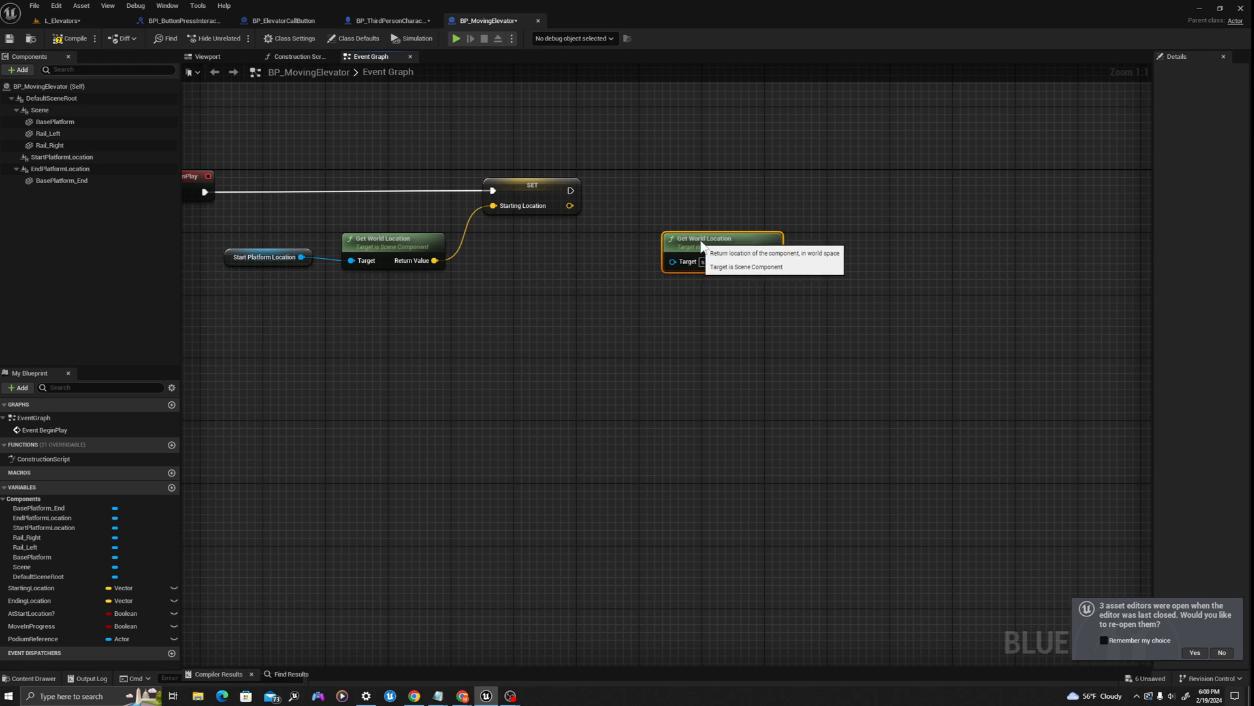
pyautogui.moveTo(702, 245); pyautogui.dragTo(710, 244)
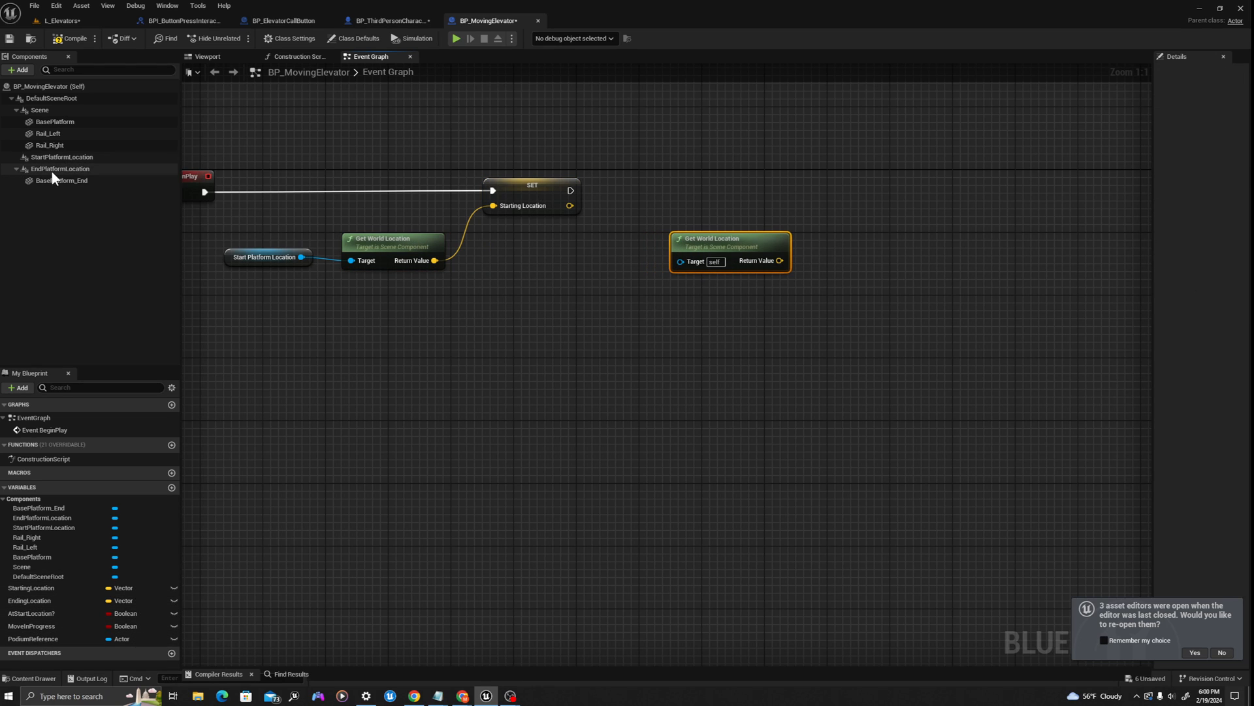
pyautogui.moveTo(52, 170)
pyautogui.mouseDown()
pyautogui.moveTo(93, 156)
pyautogui.moveTo(619, 230)
pyautogui.moveTo(688, 264)
pyautogui.moveTo(586, 248)
pyautogui.moveTo(682, 258)
pyautogui.mouseUp()
pyautogui.moveTo(704, 244)
pyautogui.mouseDown()
pyautogui.moveTo(728, 236)
pyautogui.moveTo(720, 243)
pyautogui.mouseUp()
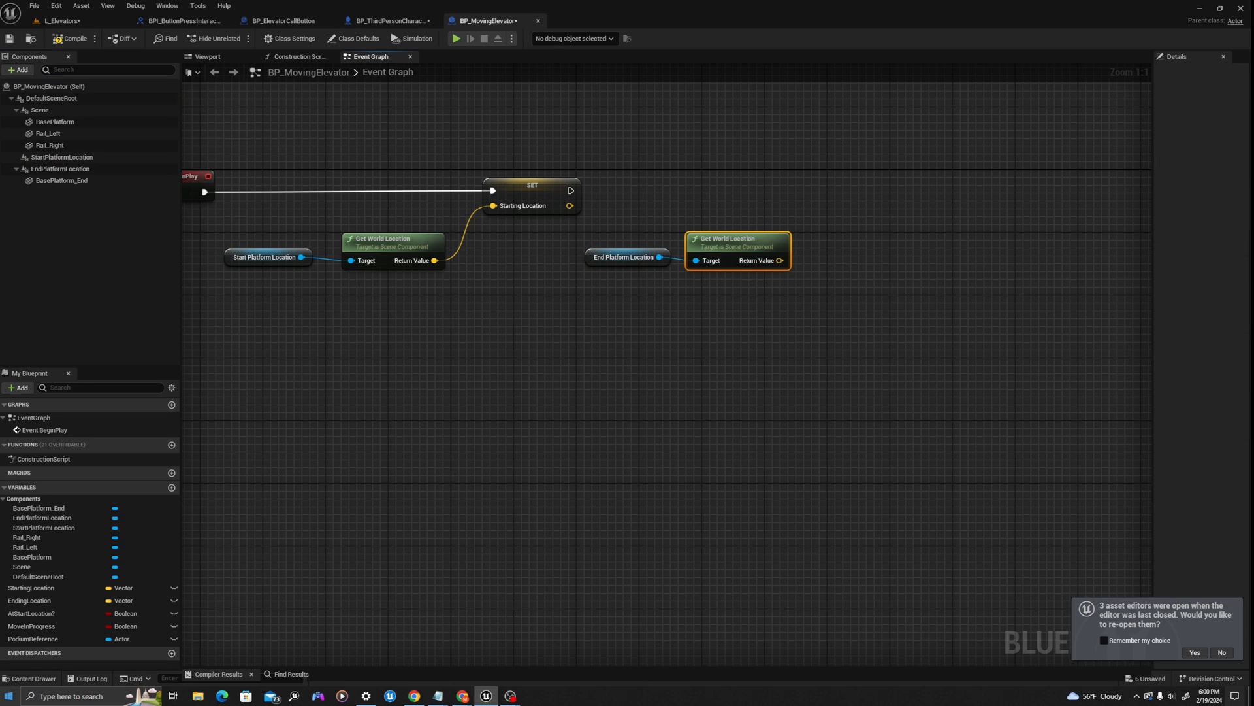
# Add a Set EndingLocation node after the StartingLocation setter, taking its value from the end platform's world location.
pyautogui.moveTo(33, 601); pyautogui.dragTo(841, 212)
pyautogui.click(863, 229)
pyautogui.moveTo(570, 190); pyautogui.dragTo(840, 206)
pyautogui.moveTo(859, 203); pyautogui.dragTo(867, 188)
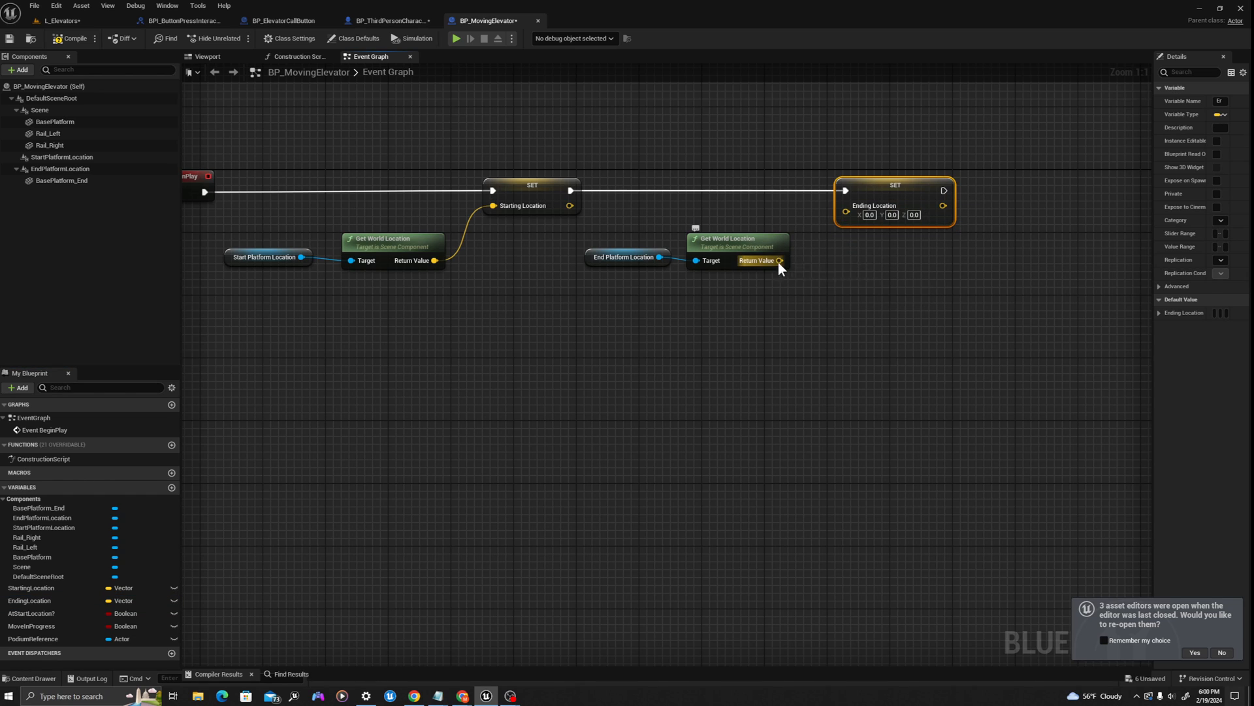
pyautogui.moveTo(779, 262); pyautogui.dragTo(851, 206)
# Move both pairs of platform reference and Get World Location nodes closer to their Set nodes.
pyautogui.moveTo(752, 223)
pyautogui.mouseDown()
pyautogui.moveTo(635, 279)
pyautogui.moveTo(750, 222)
pyautogui.mouseUp()
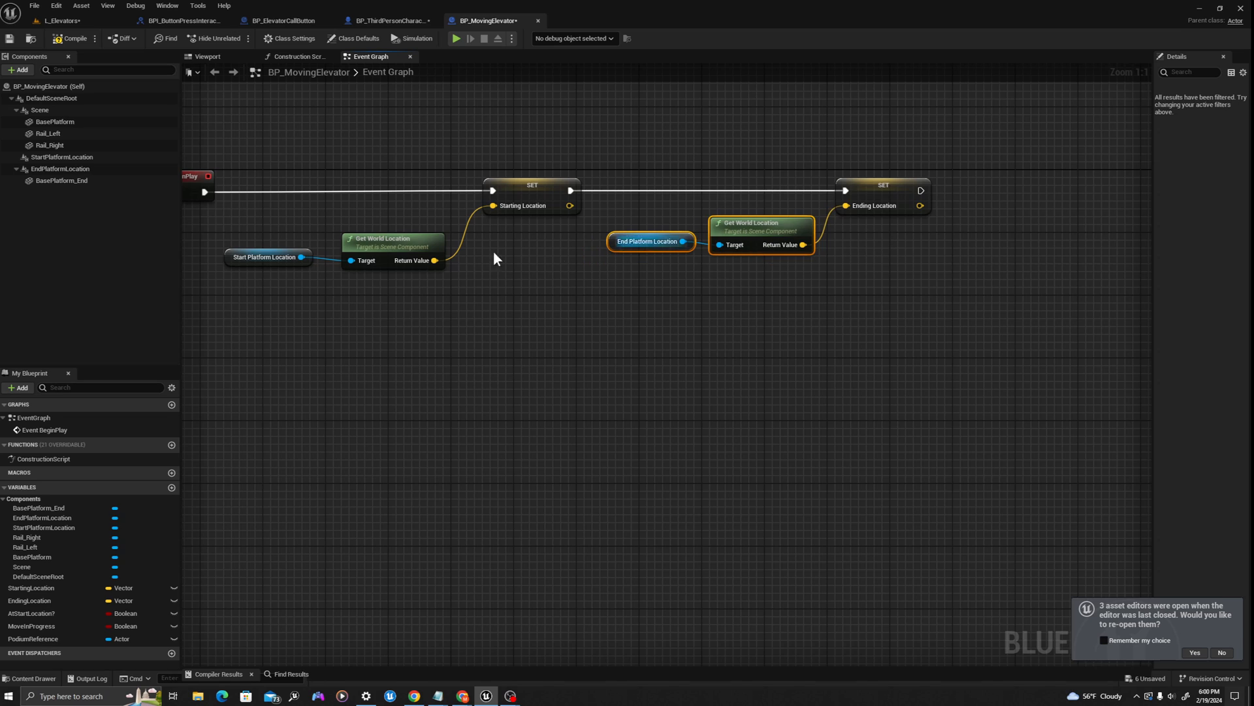
pyautogui.moveTo(404, 210); pyautogui.dragTo(296, 263)
pyautogui.moveTo(390, 238); pyautogui.dragTo(406, 222)
# Enclose the StartingLocation and EndingLocation setters and their source nodes in a comment titled "Cache Start and End Locations".
pyautogui.moveTo(937, 151); pyautogui.dragTo(301, 267)
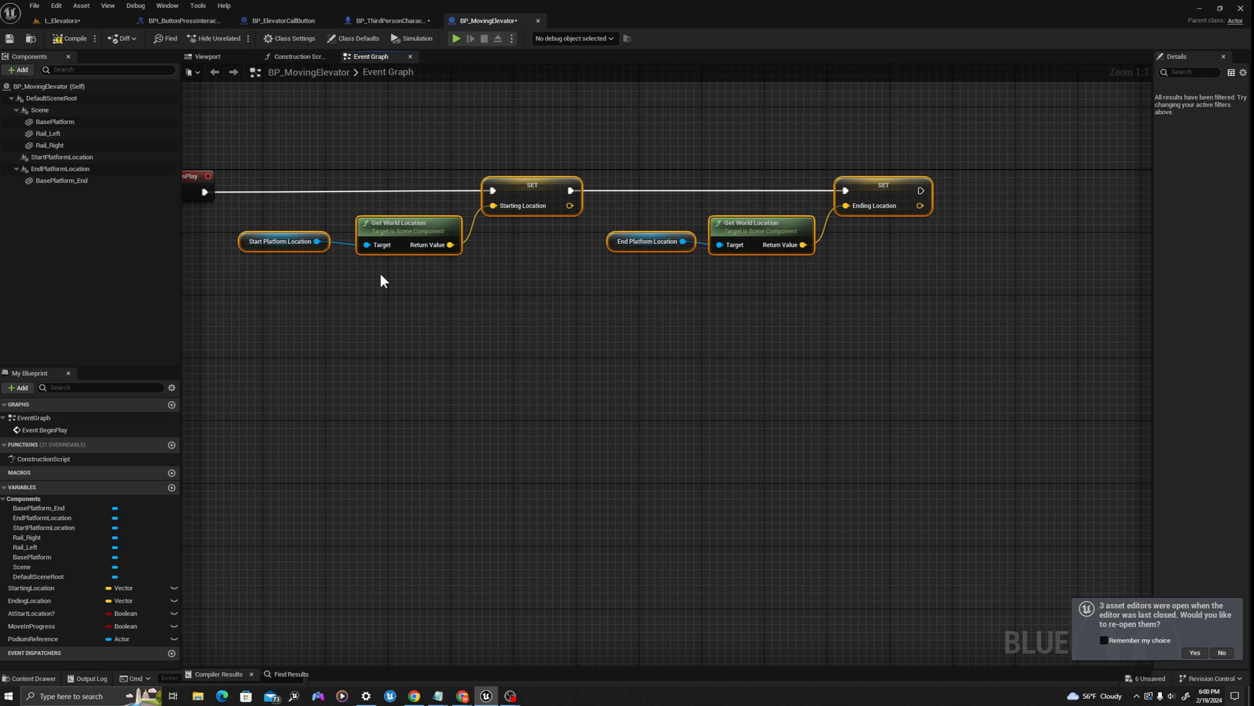
pyautogui.press('c')
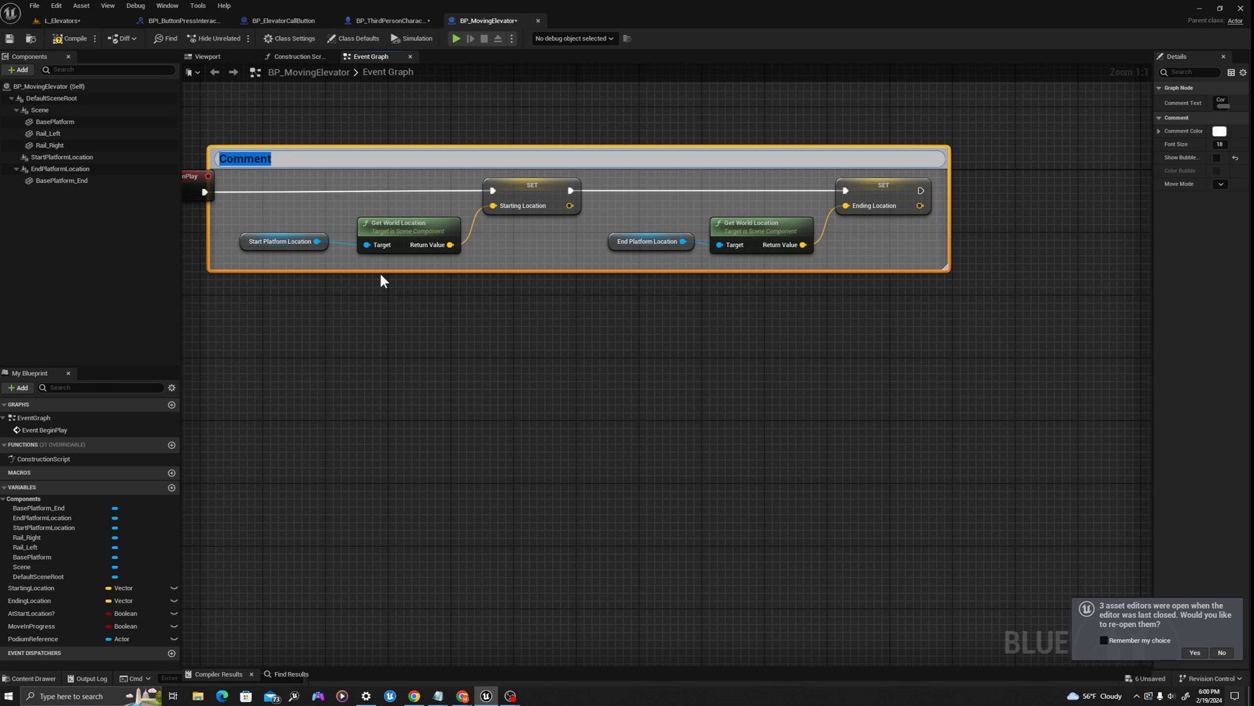
pyautogui.write('Cache Start and End Locations')
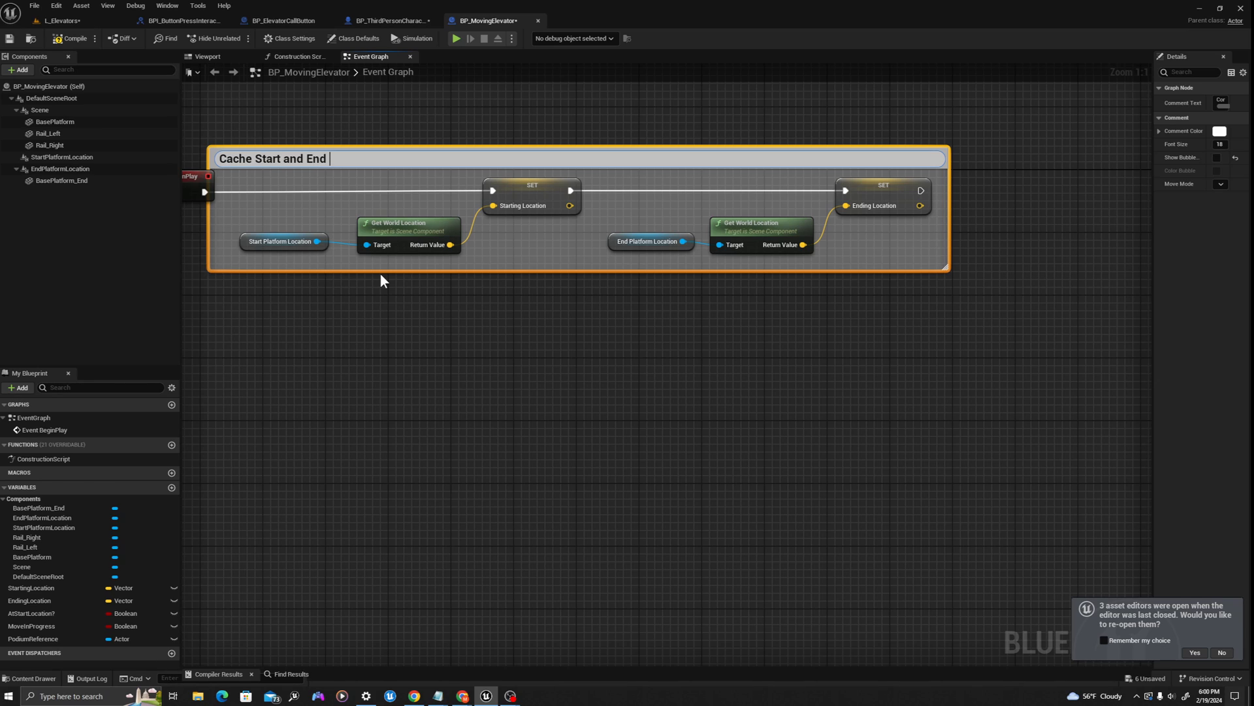
pyautogui.press('Return')
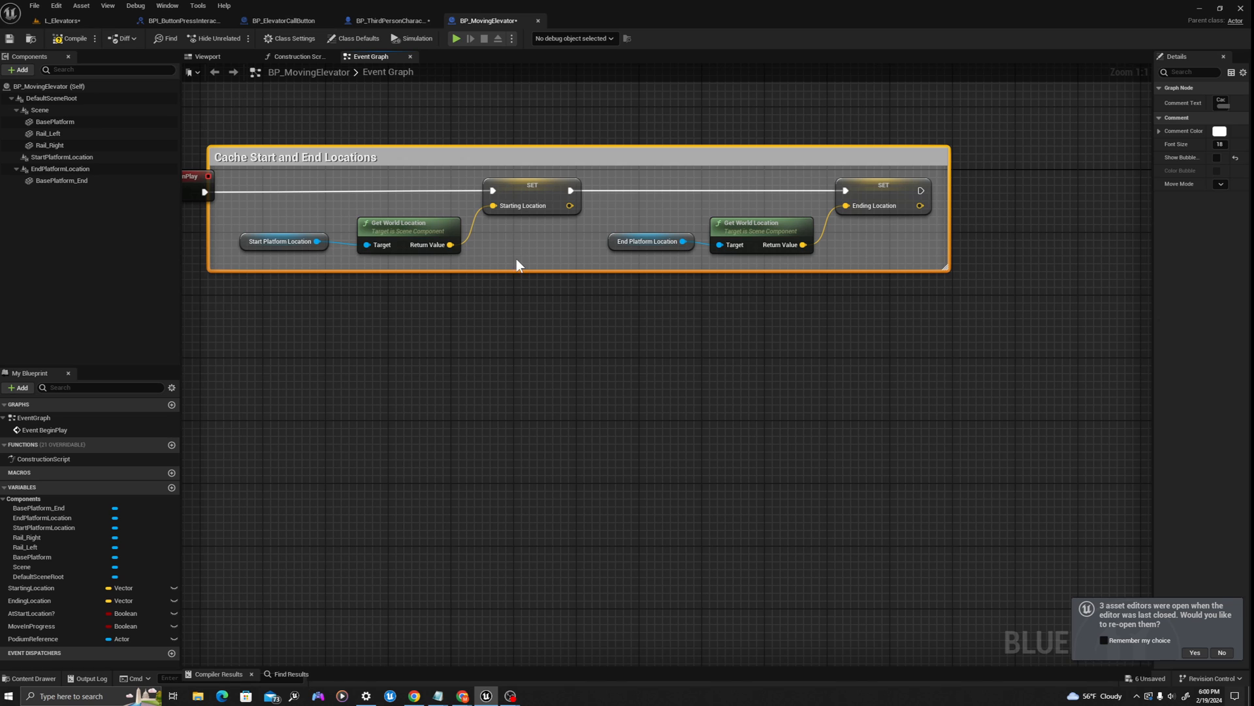
# Add a Set AtStartLocation? node and a Set MoveInProgress node side by side beyond the Cache Start and End Locations comment.
pyautogui.moveTo(705, 288); pyautogui.dragTo(498, 325, button='right')
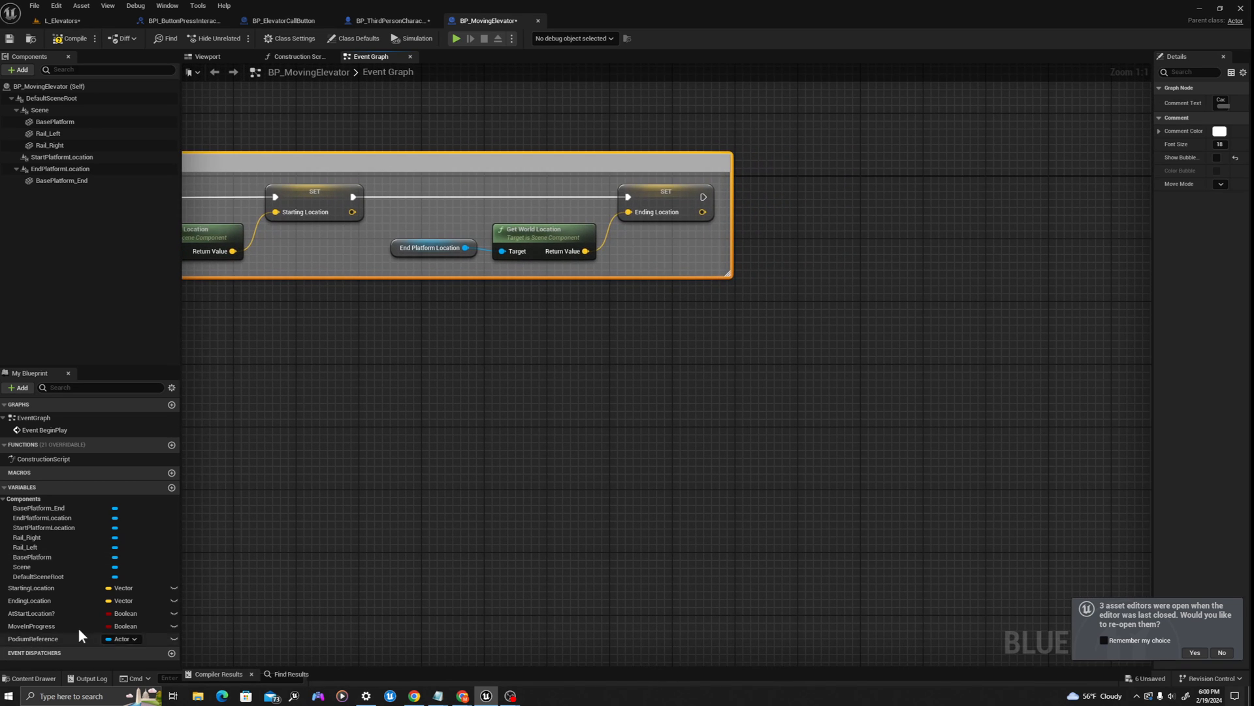
pyautogui.moveTo(44, 617); pyautogui.dragTo(776, 222)
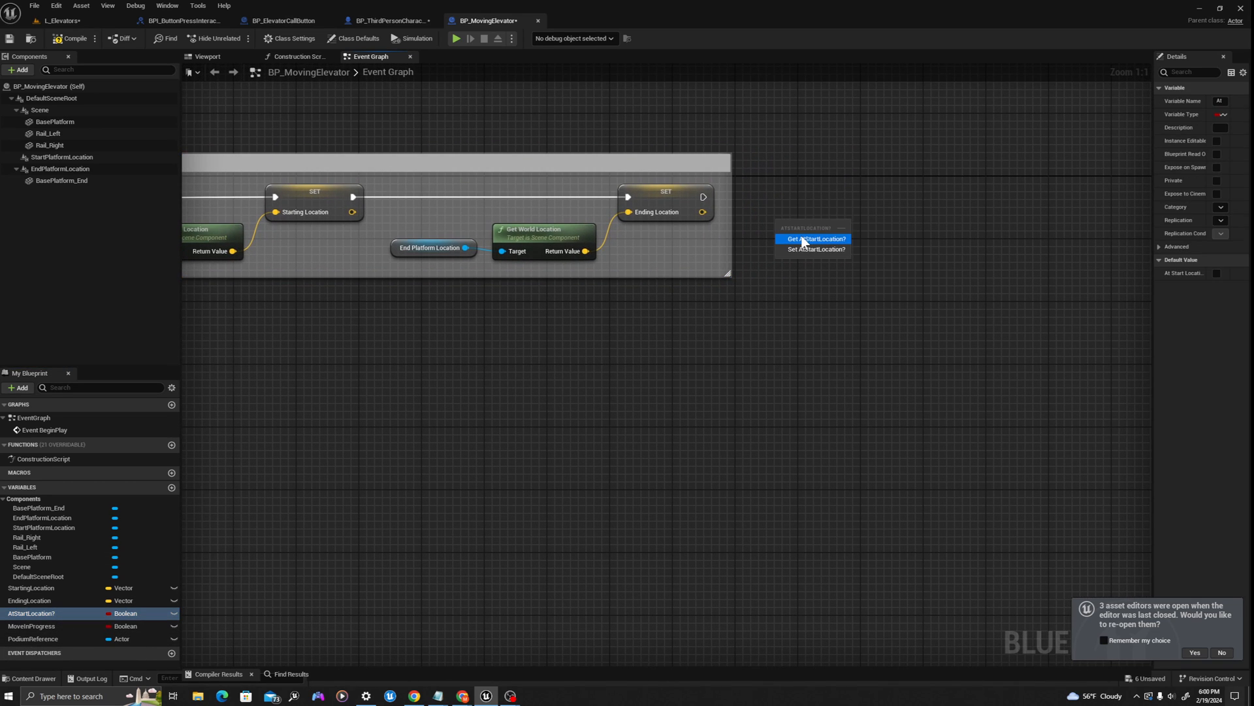
pyautogui.click(810, 249)
pyautogui.moveTo(793, 291); pyautogui.dragTo(710, 281, button='right')
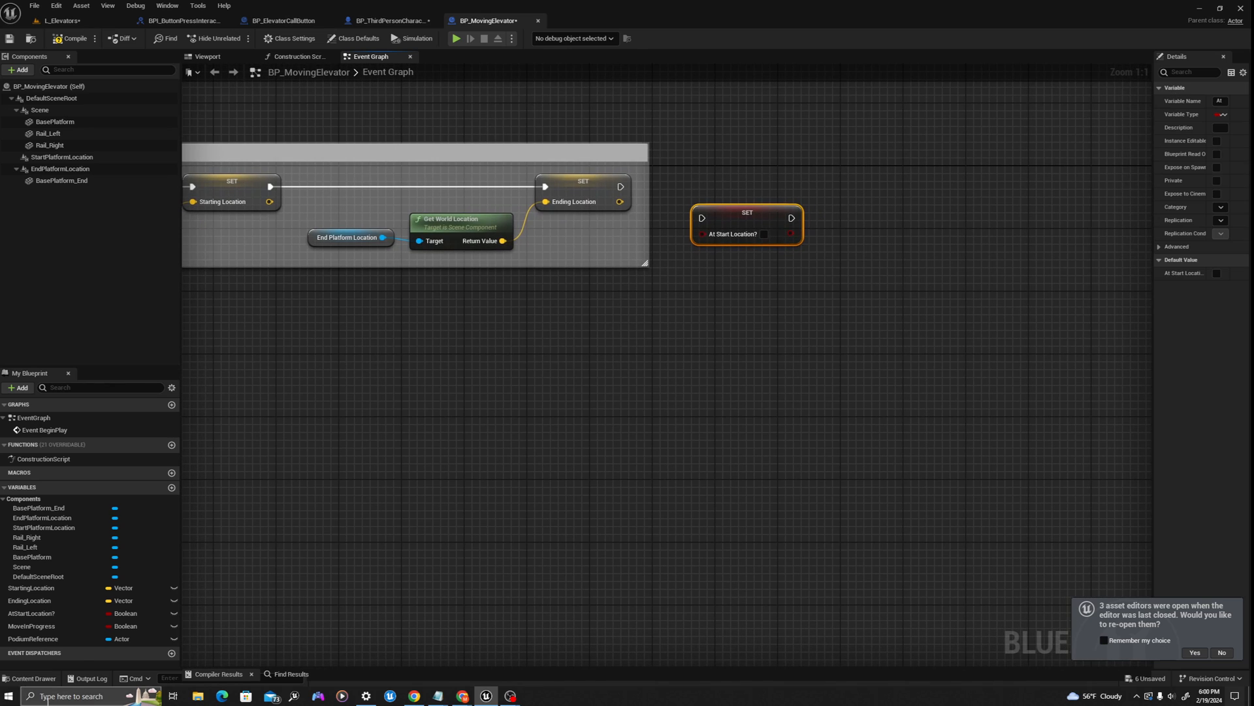
pyautogui.moveTo(32, 628); pyautogui.dragTo(825, 221)
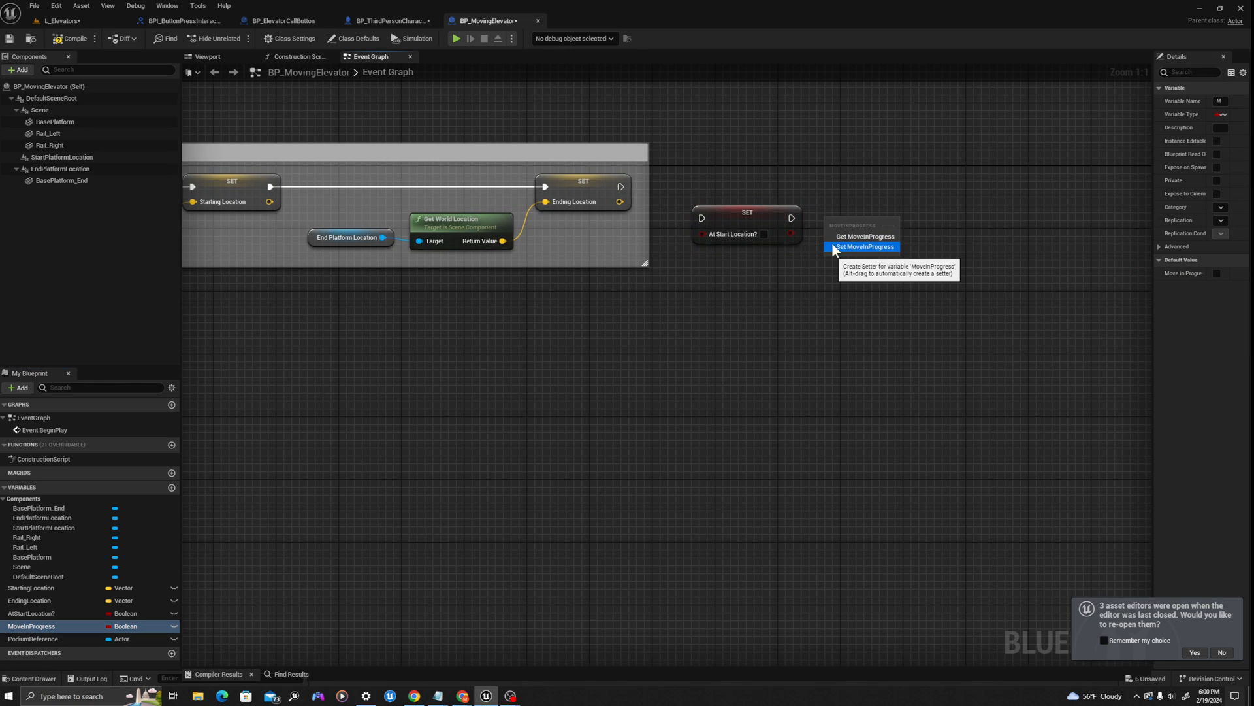
pyautogui.click(835, 247)
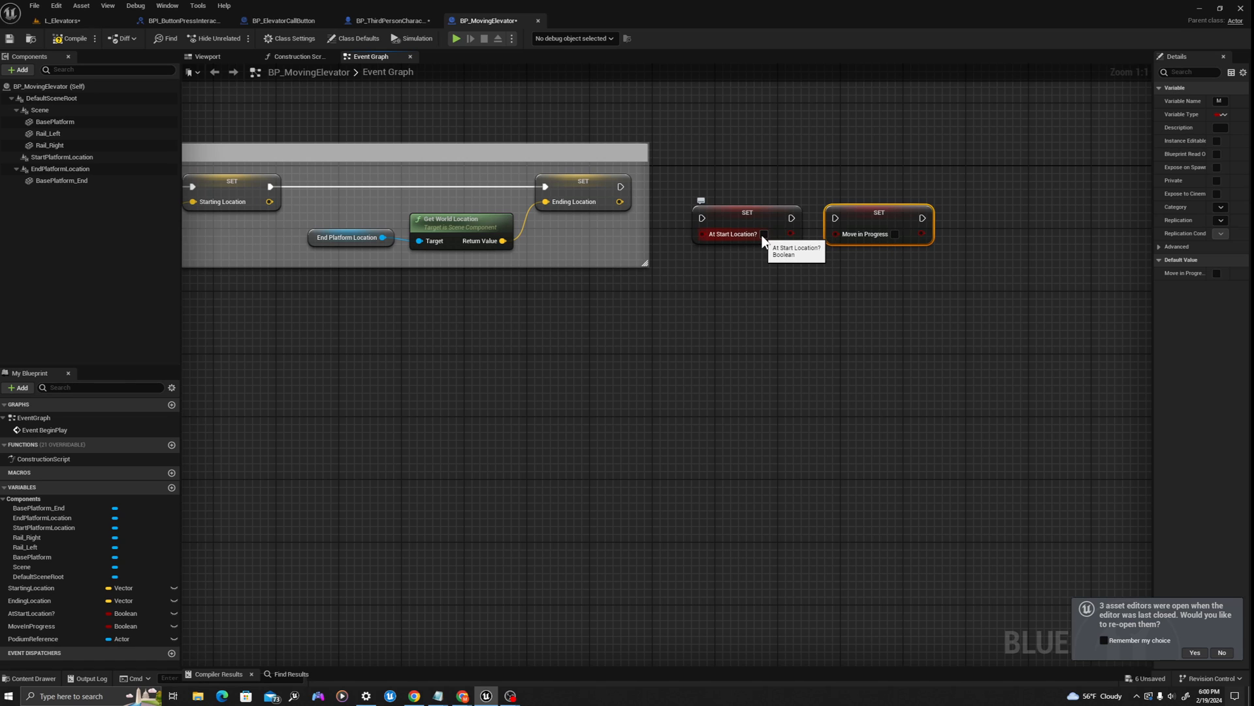
# Run the AtStartLocation? setter and the MoveInProgress setter in line after the EndingLocation setter, with At Start Location? set to true.
pyautogui.moveTo(621, 186); pyautogui.dragTo(702, 218)
pyautogui.moveTo(744, 224); pyautogui.dragTo(744, 192)
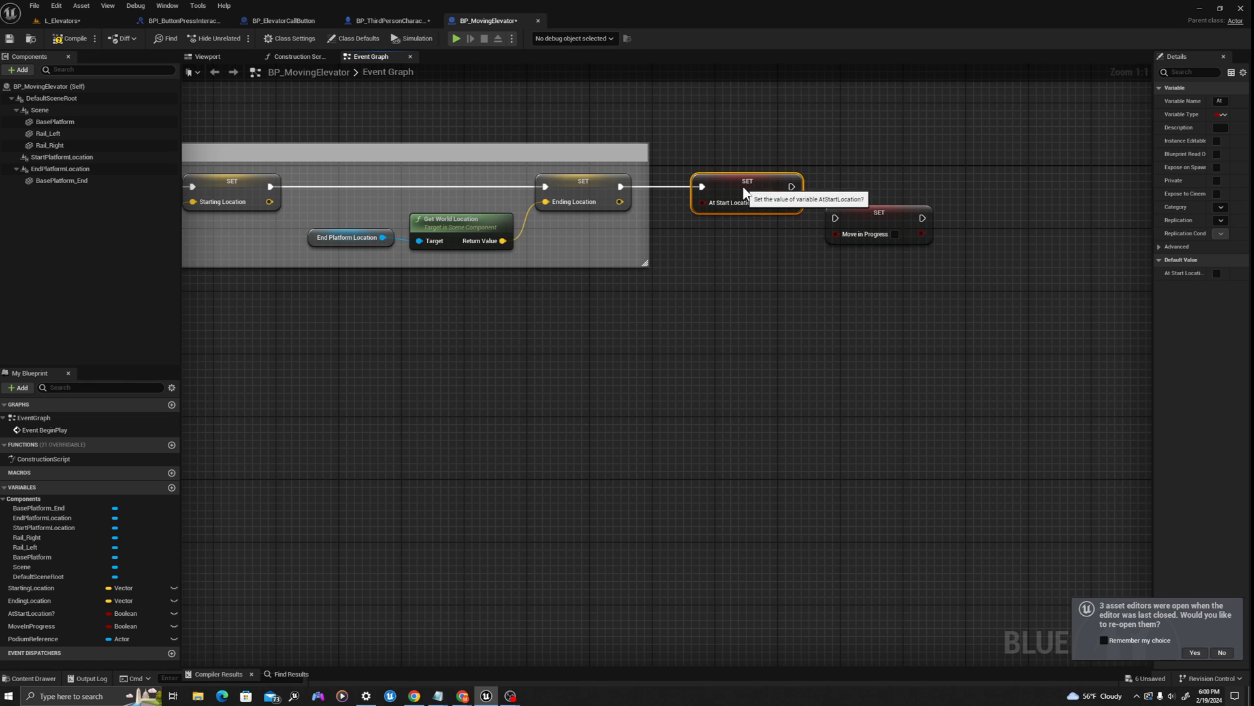
pyautogui.moveTo(860, 221); pyautogui.dragTo(827, 186)
pyautogui.click(865, 280)
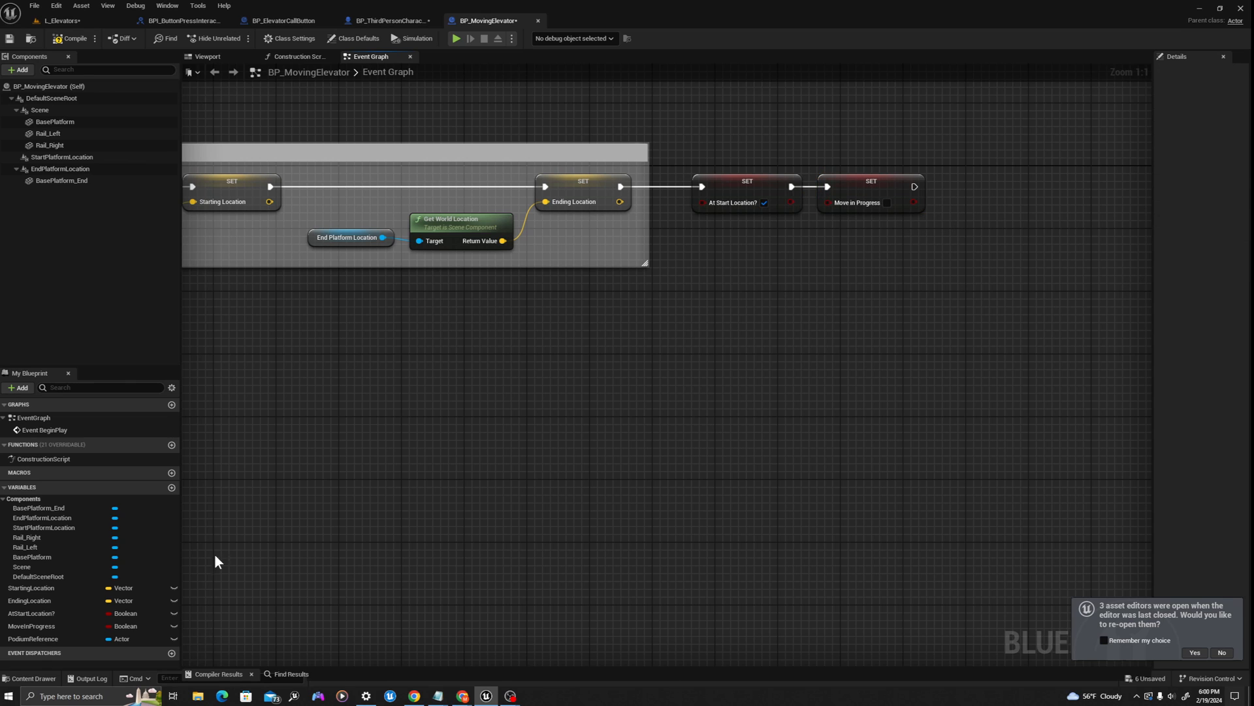
# Examine the default values of the MoveInProgress and AtStartLocation? variables against their two Set nodes, widening the details area.
pyautogui.click(40, 626)
pyautogui.click(36, 613)
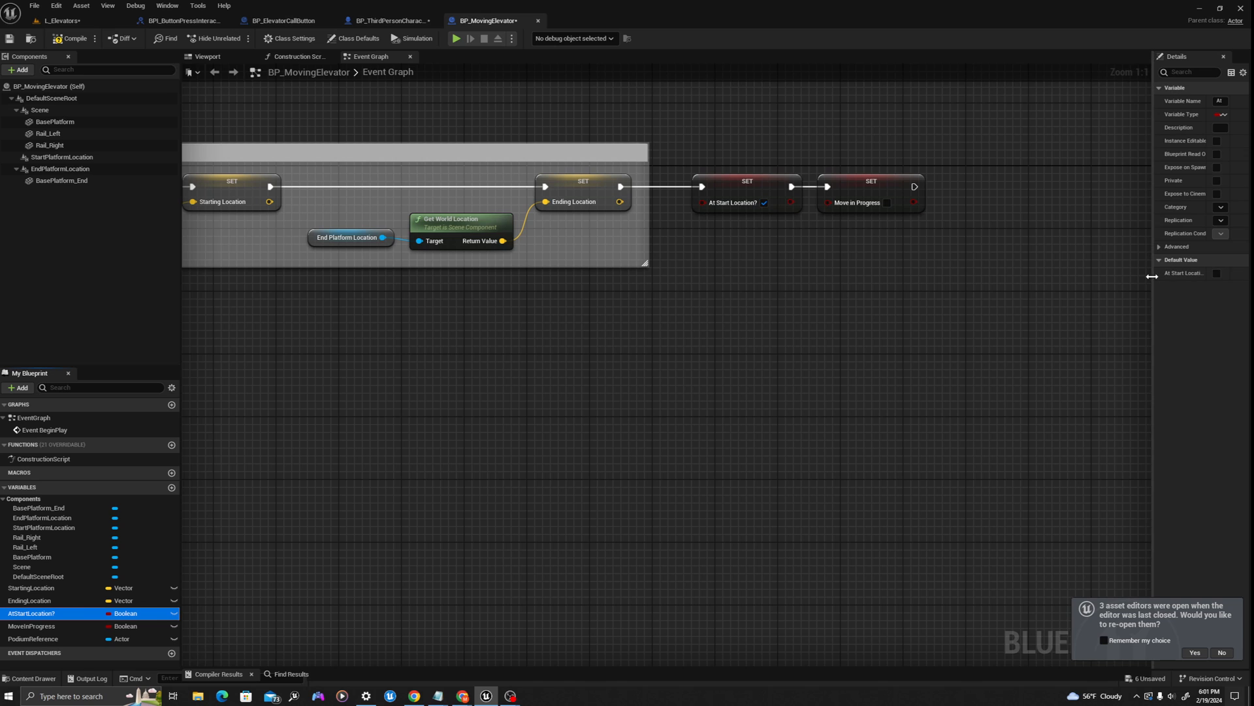
pyautogui.moveTo(1151, 277); pyautogui.dragTo(1108, 279)
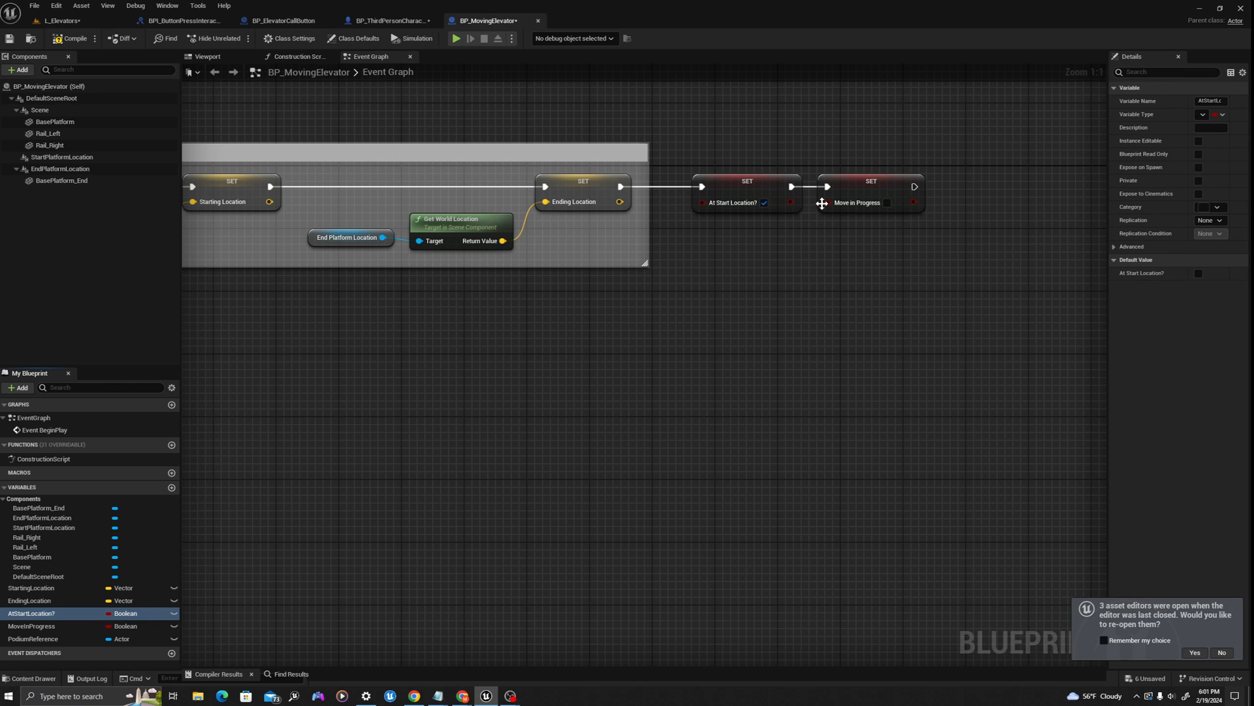
pyautogui.moveTo(906, 158); pyautogui.dragTo(701, 231)
pyautogui.moveTo(890, 269); pyautogui.dragTo(720, 269, button='right')
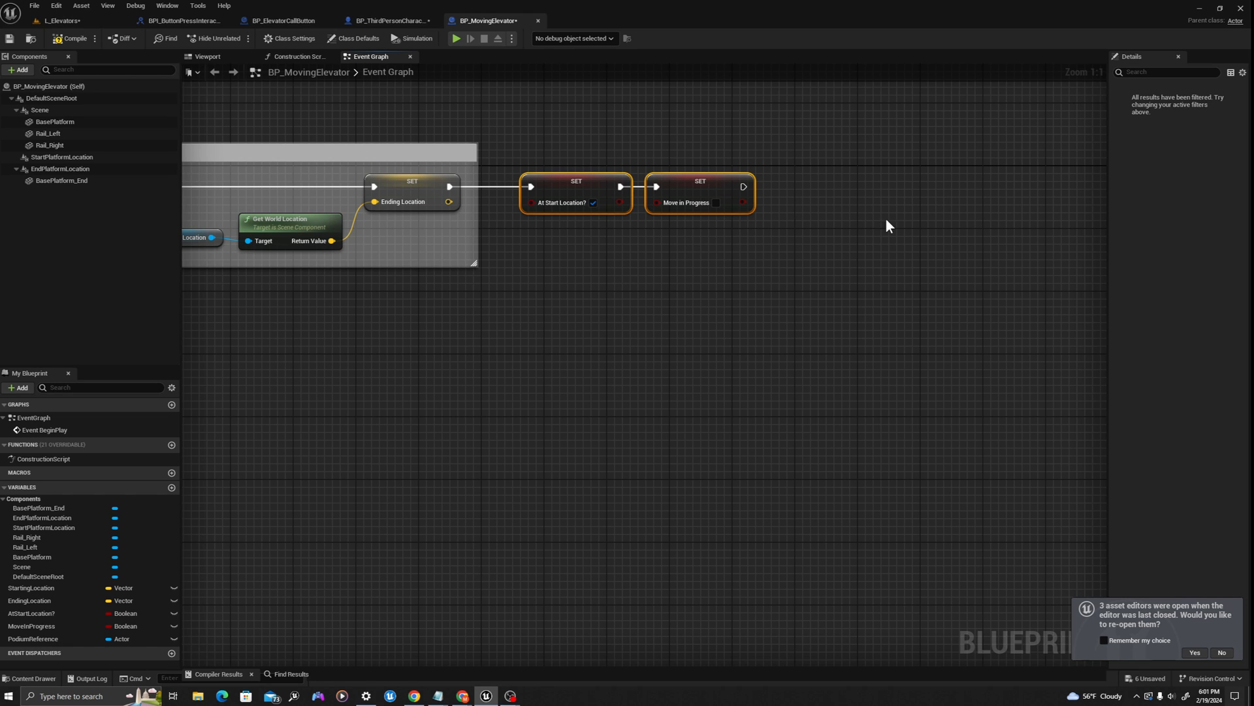
# Place an empty comment box titled "Soon" right after the MoveInProgress setter, in line with the BeginPlay chain.
pyautogui.scroll(-2, 887, 220)
pyautogui.scroll(-1, 896, 193)
pyautogui.moveTo(1055, 150); pyautogui.dragTo(894, 208)
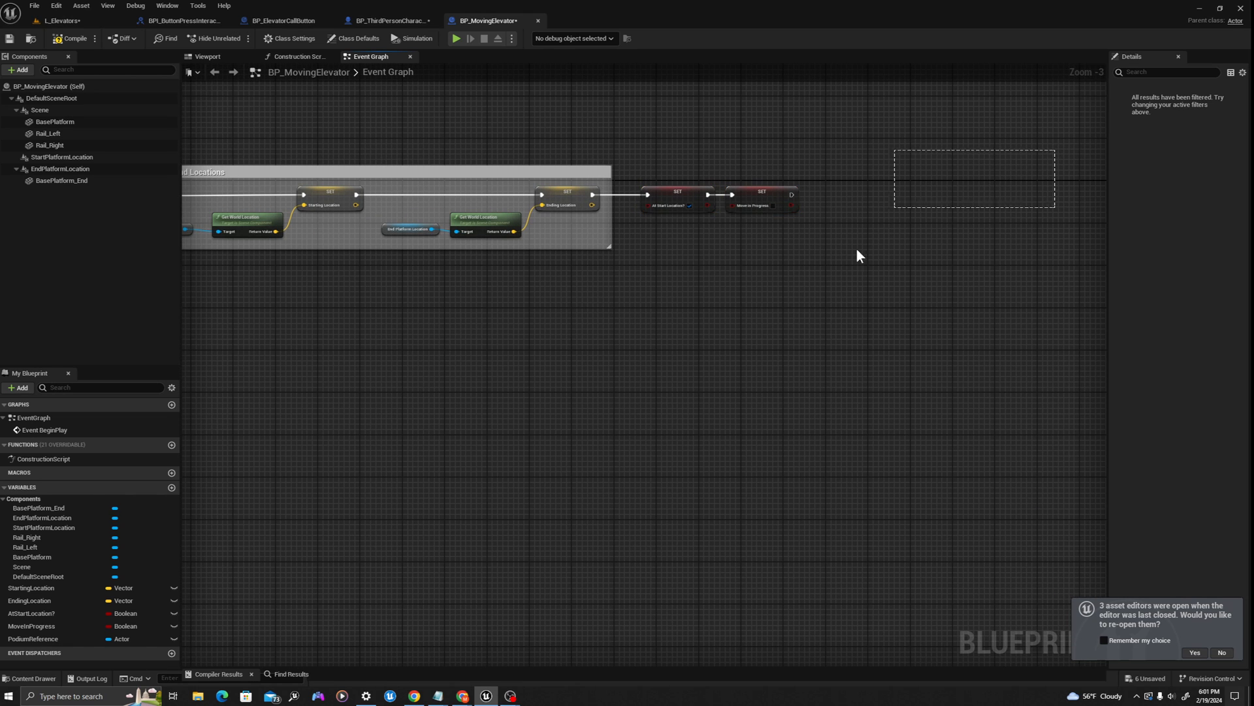
pyautogui.moveTo(848, 242); pyautogui.dragTo(901, 166)
pyautogui.press('c')
pyautogui.press('Return')
pyautogui.doubleClick(902, 166)
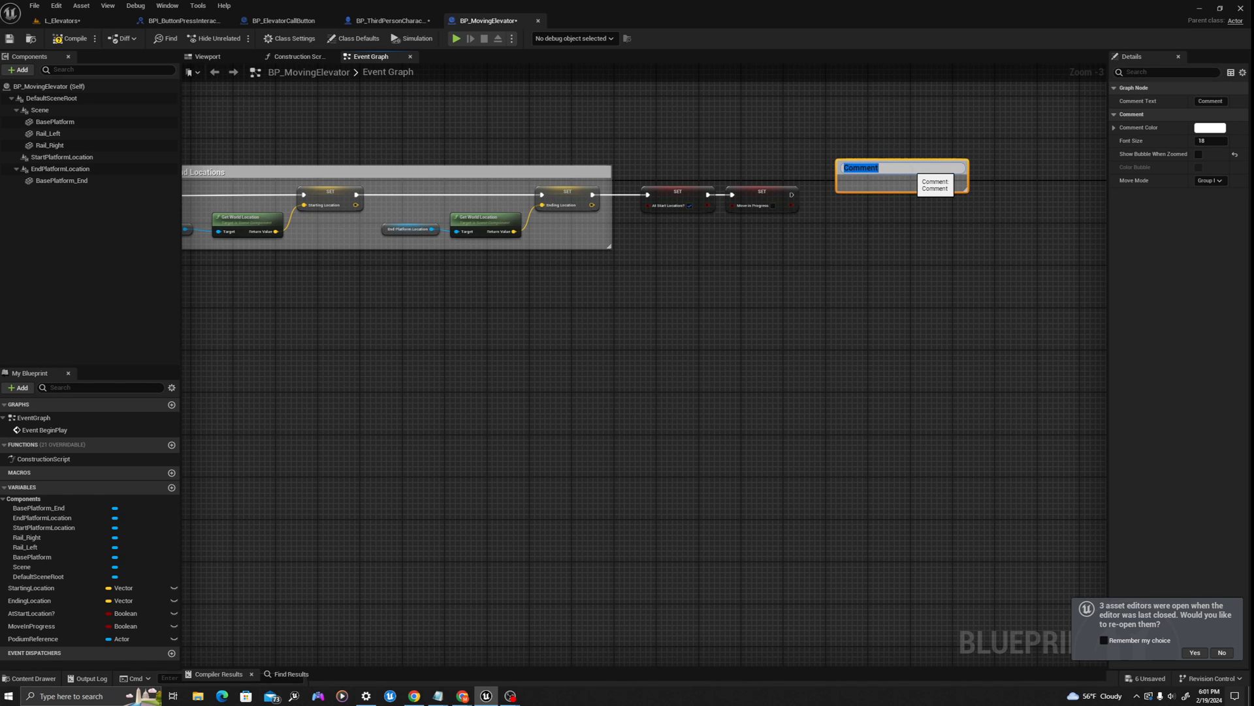
pyautogui.write('Soon')
pyautogui.press('Return')
pyautogui.moveTo(916, 165); pyautogui.dragTo(900, 182)
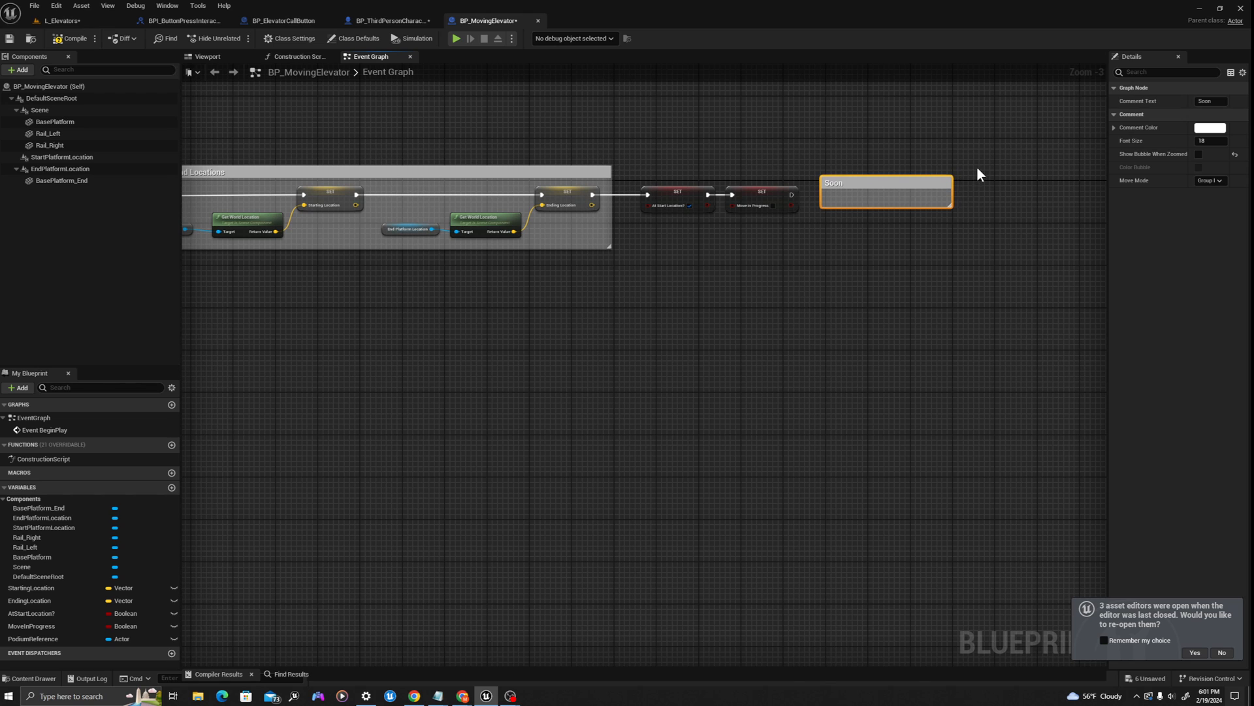
# Implement the BPI_ButtonPressInteraction interface in the elevator blueprint's class settings.
pyautogui.scroll(-2, 977, 168)
pyautogui.scroll(2, 957, 180)
pyautogui.moveTo(670, 183); pyautogui.dragTo(749, 165, button='right')
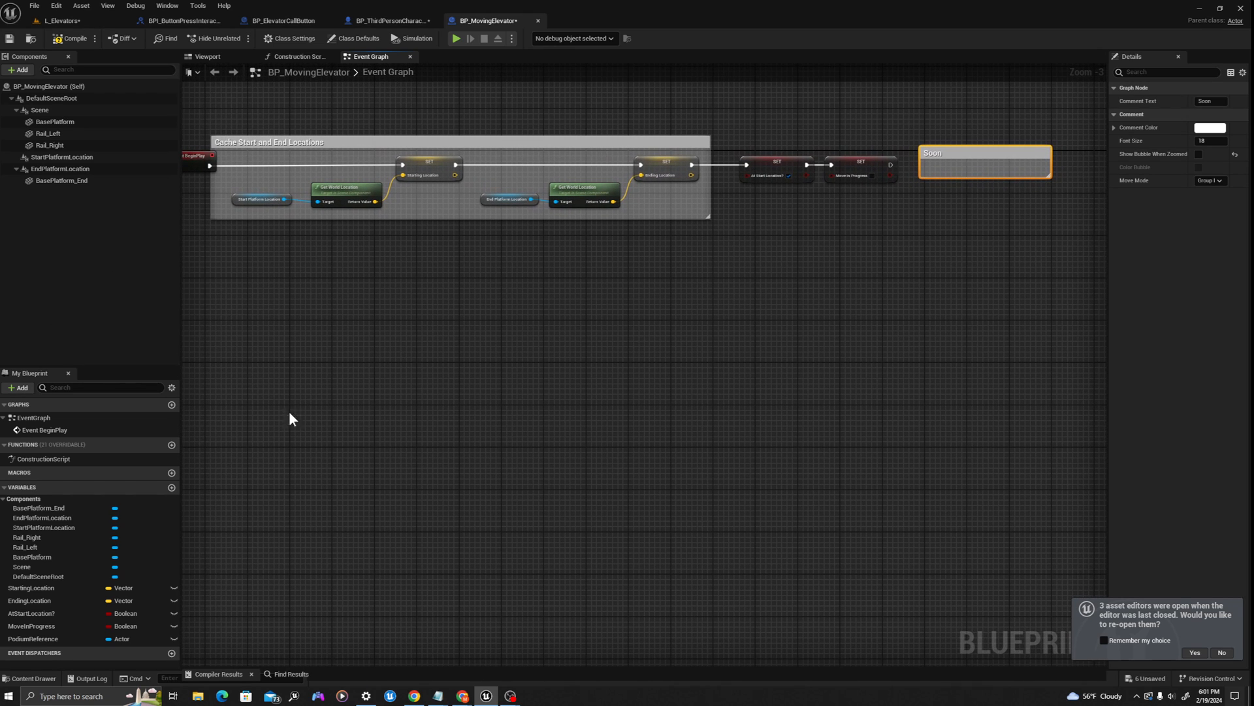
pyautogui.moveTo(476, 305); pyautogui.dragTo(451, 292, button='right')
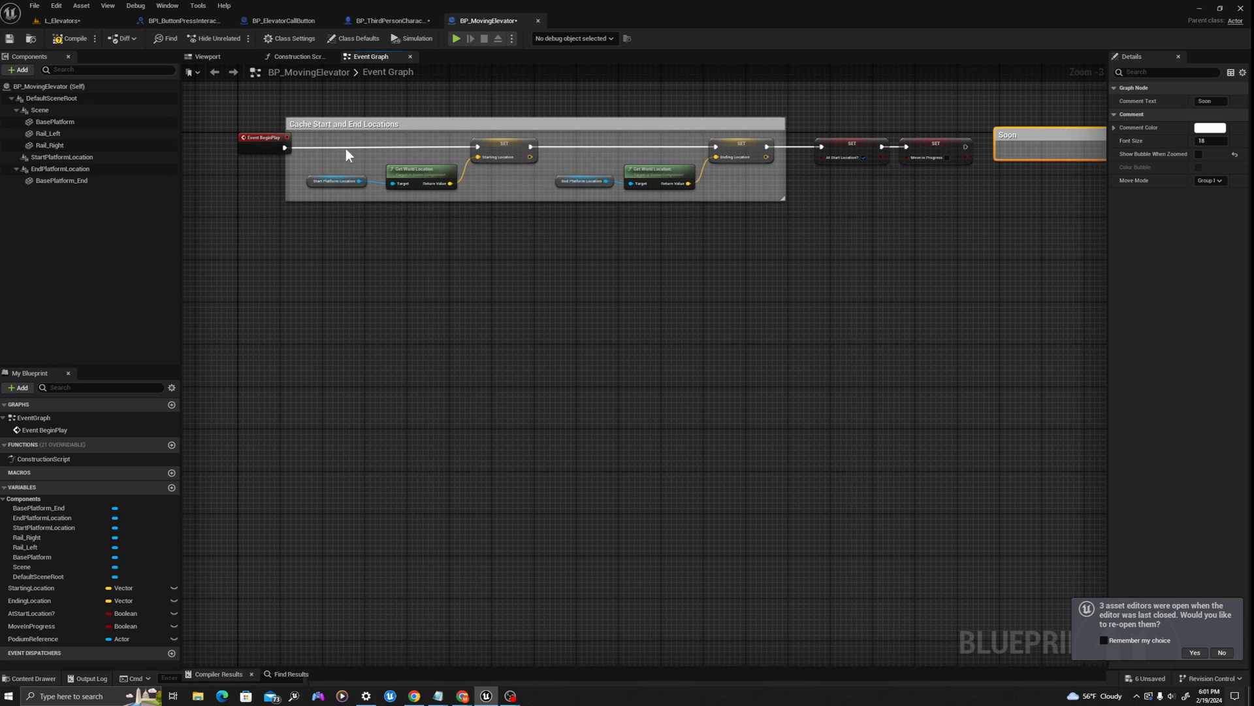
pyautogui.click(285, 37)
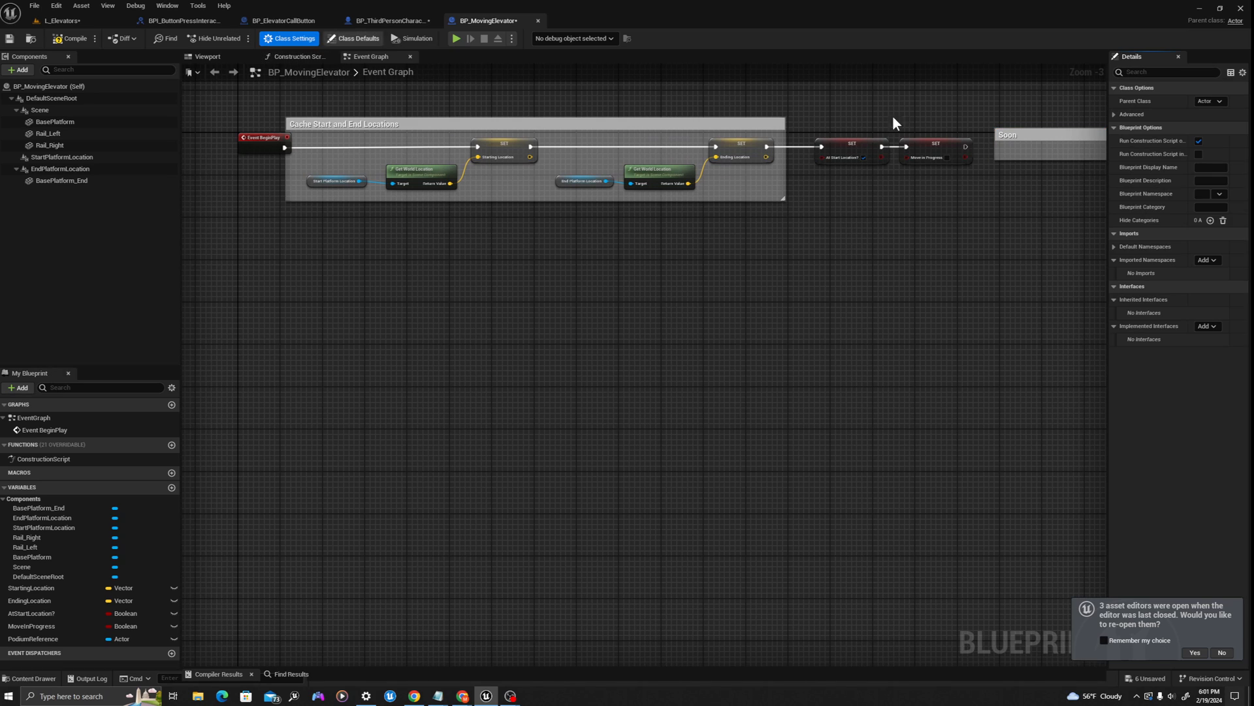
pyautogui.click(1205, 325)
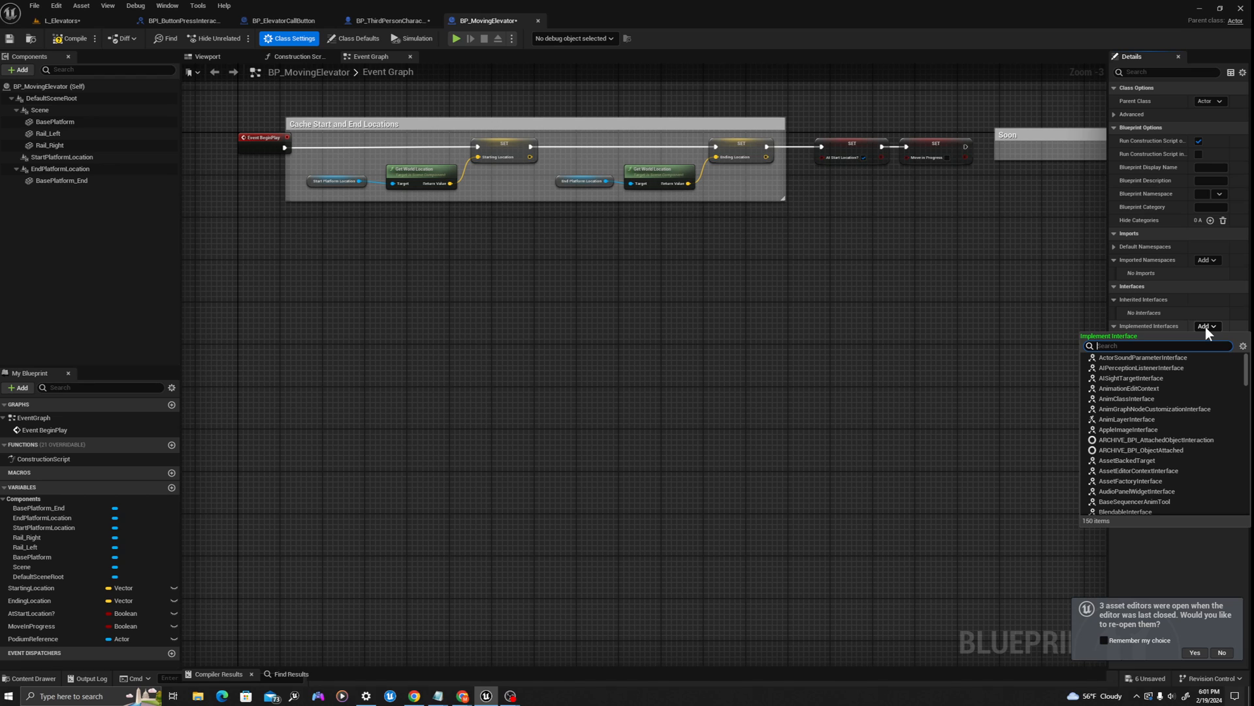
pyautogui.write('bpi_')
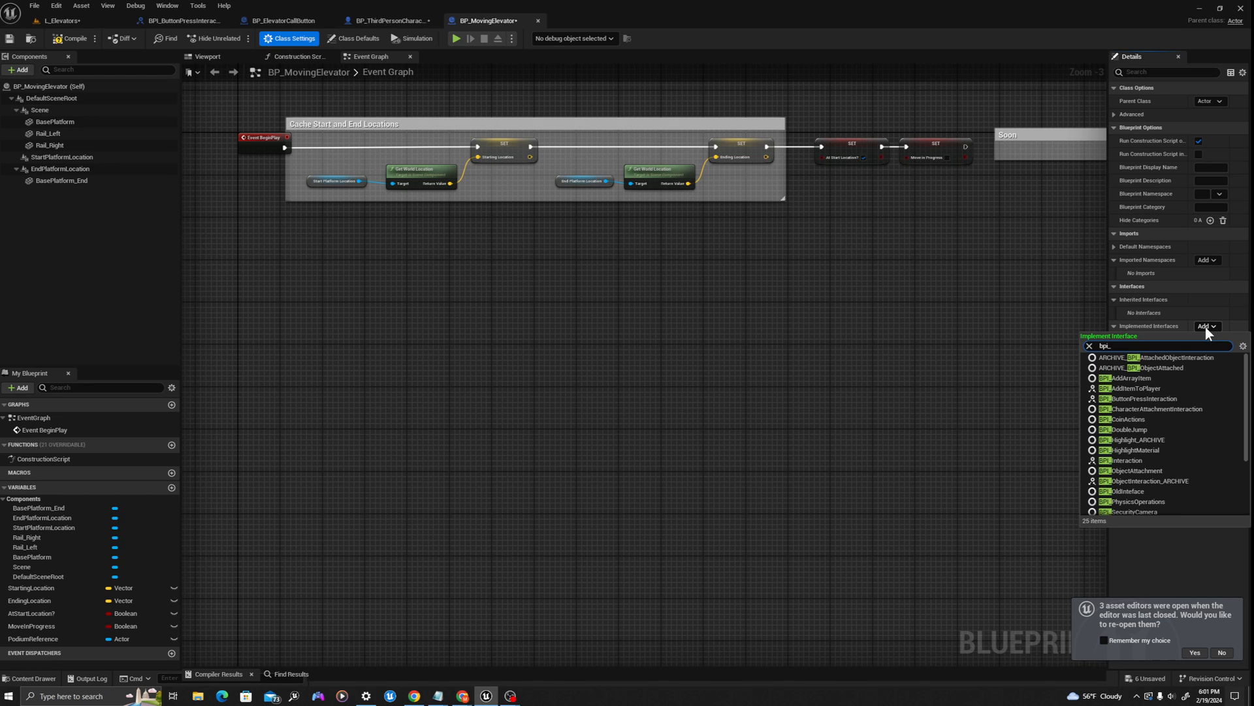
pyautogui.write('button')
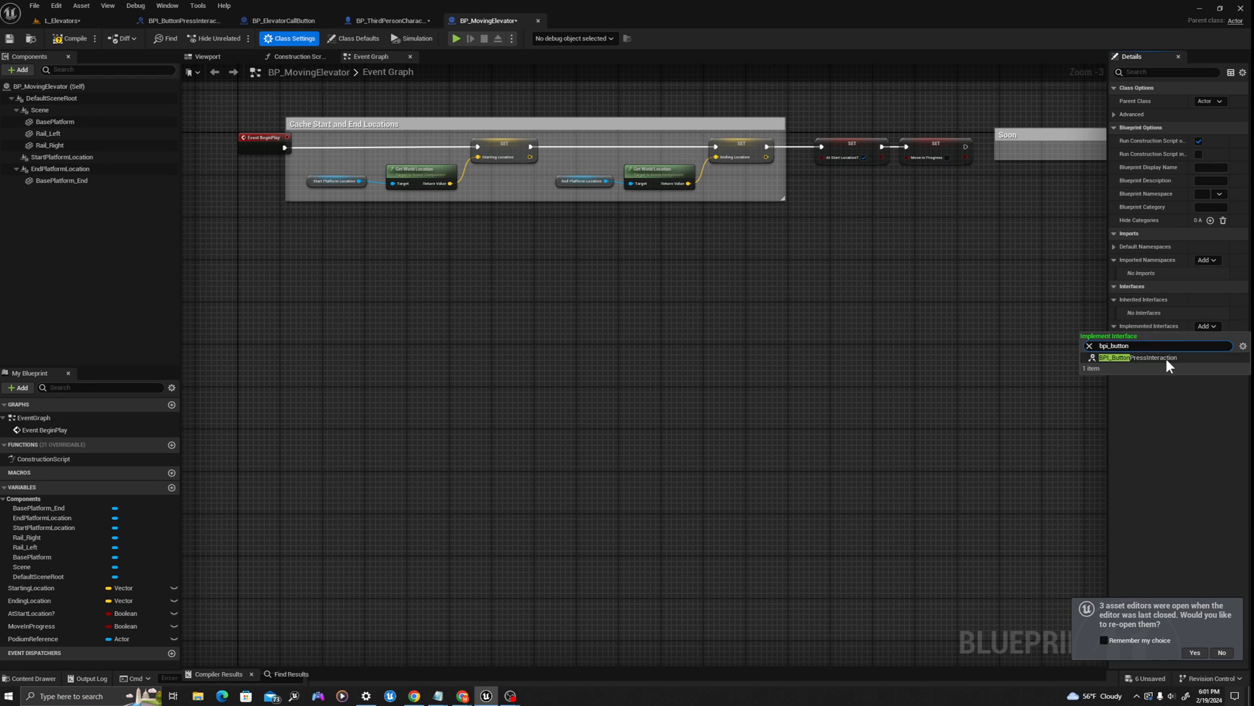
pyautogui.click(1166, 358)
# Review the inputs of Elevator_CommunicateWithPodium and Podium_CommunicateWithElevator in BPI_ButtonPressInteraction, and return to BP_MovingElevator.
pyautogui.click(184, 20)
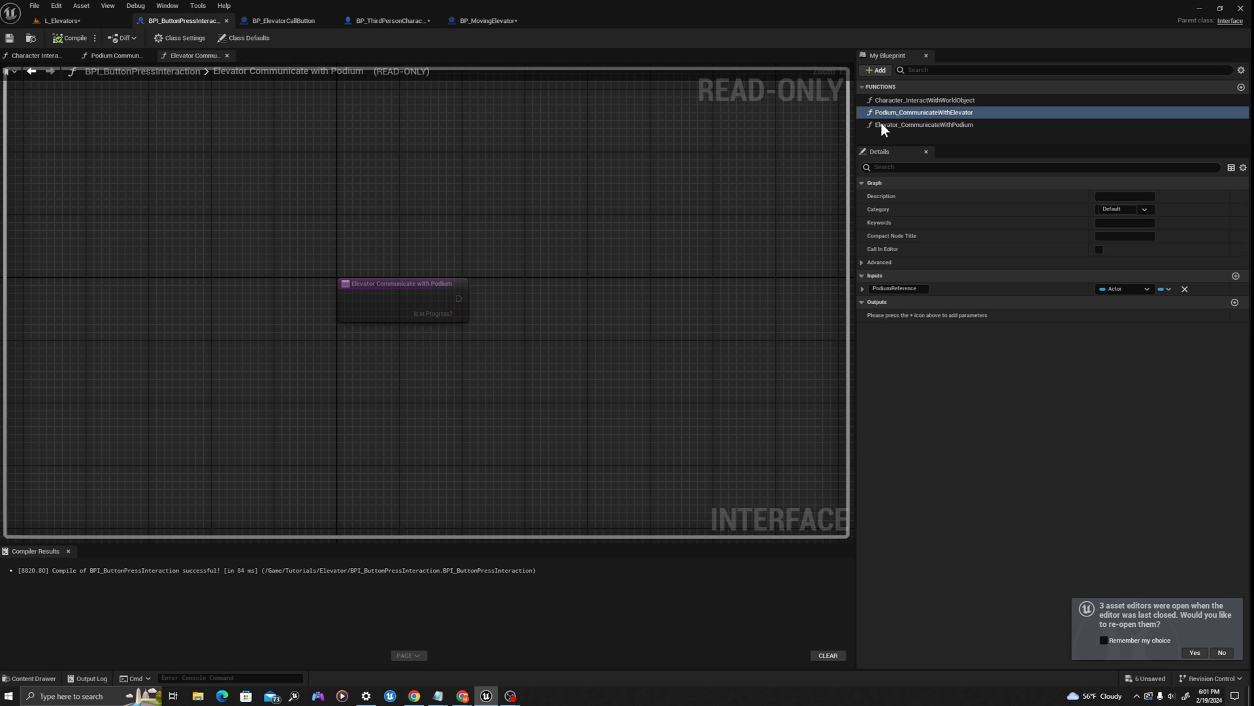
pyautogui.click(907, 125)
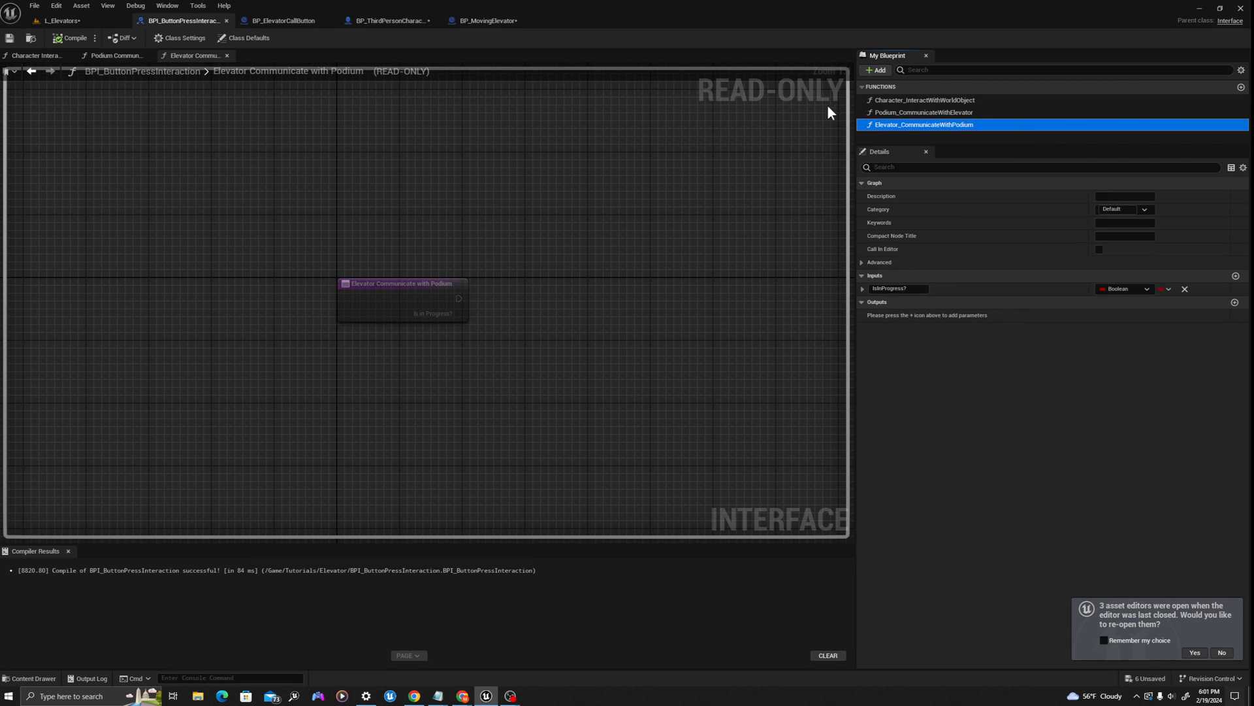
pyautogui.click(888, 113)
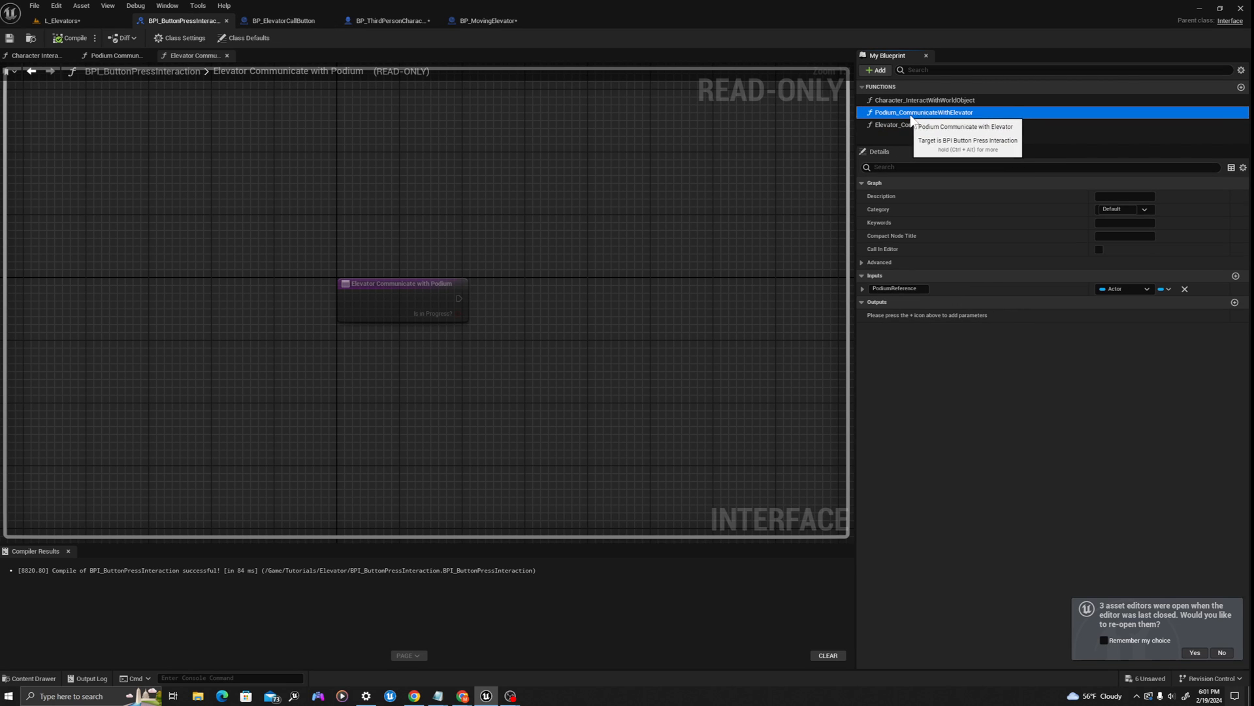
pyautogui.click(499, 21)
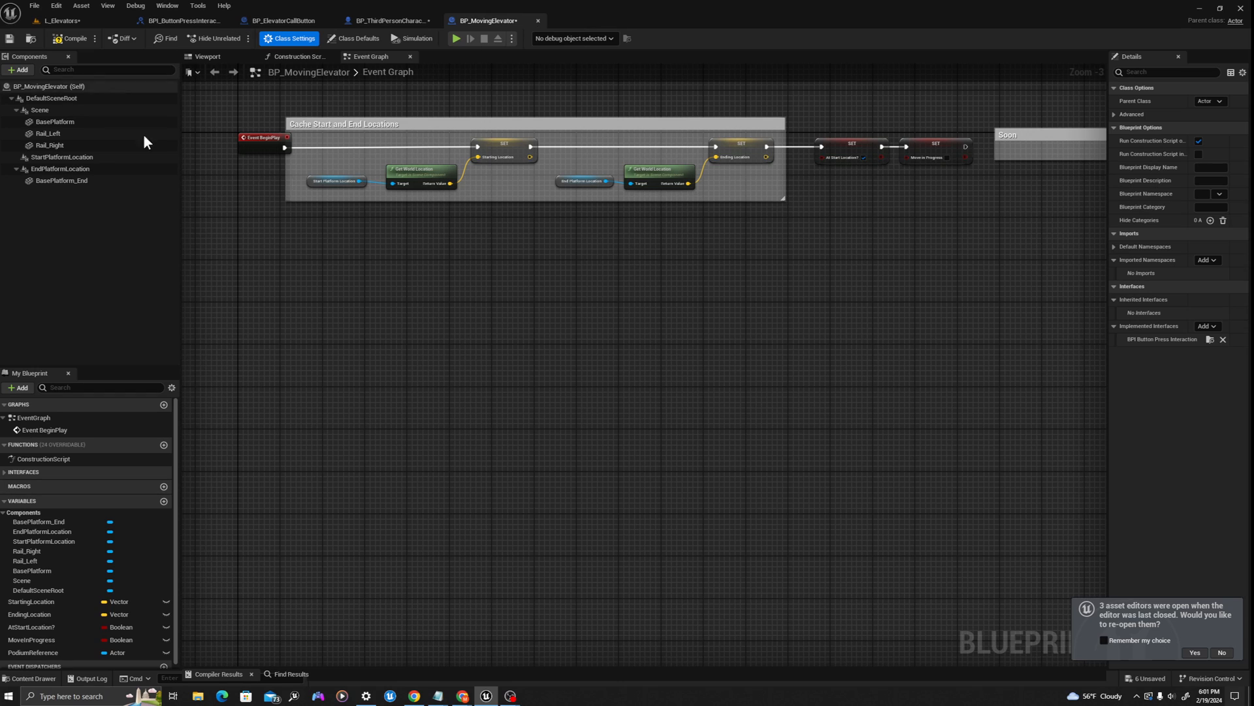
# Implement the Podium Communicate with Elevator interface function as an event in the elevator's event graph.
pyautogui.click(4, 471)
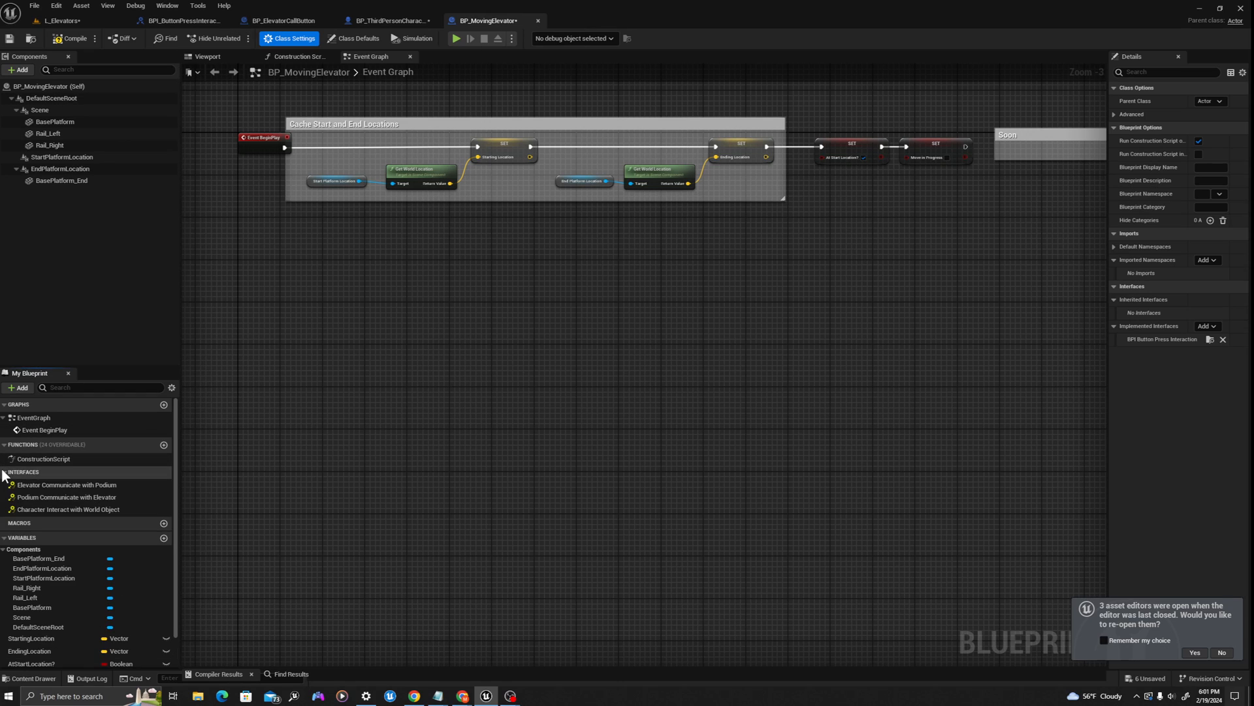
pyautogui.rightClick(31, 500)
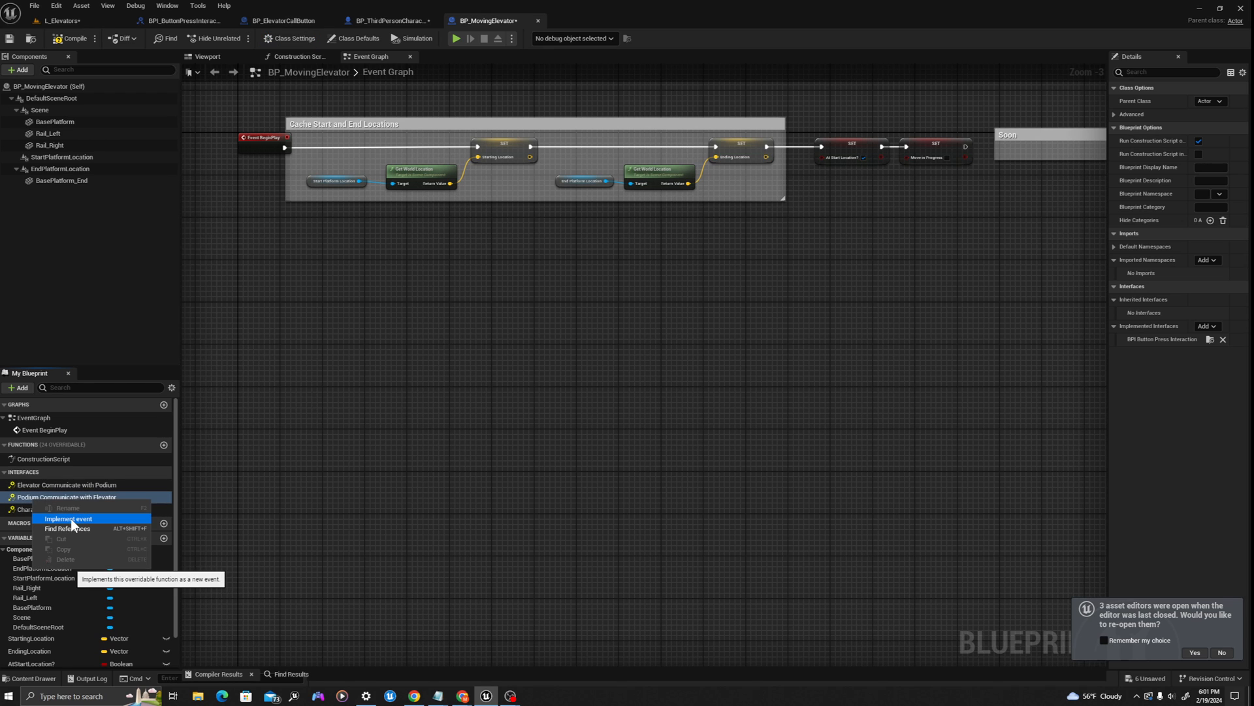
pyautogui.click(71, 519)
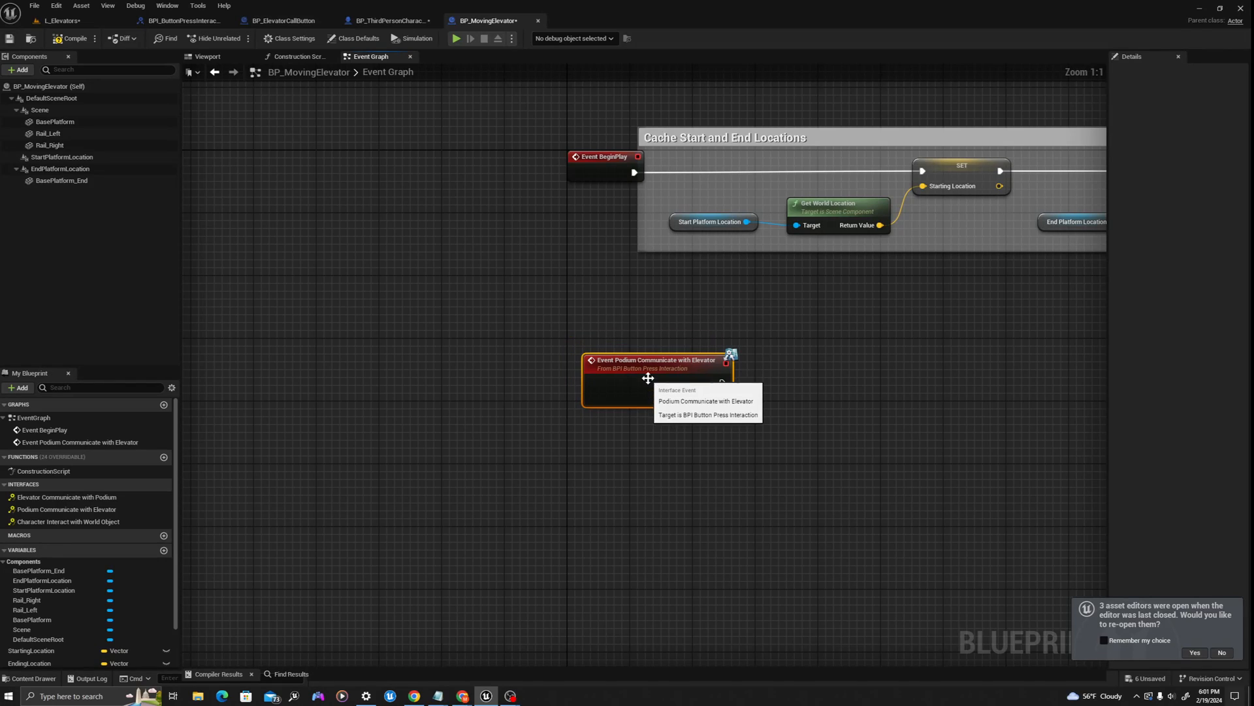
# Check the Podium Communicate with Elevator call in BP_ElevatorCallButton, and place the BP_MovingElevator editor directly after that blueprint's.
pyautogui.click(281, 19)
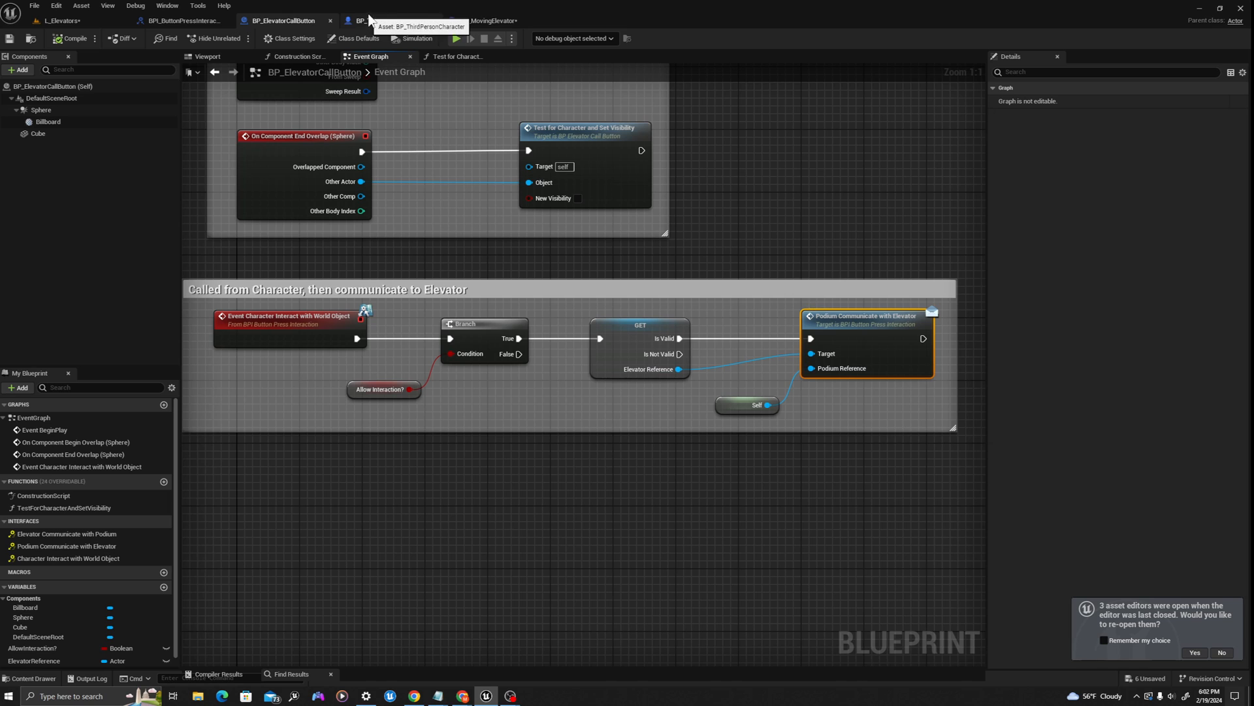
pyautogui.click(494, 21)
pyautogui.moveTo(494, 21); pyautogui.dragTo(392, 21)
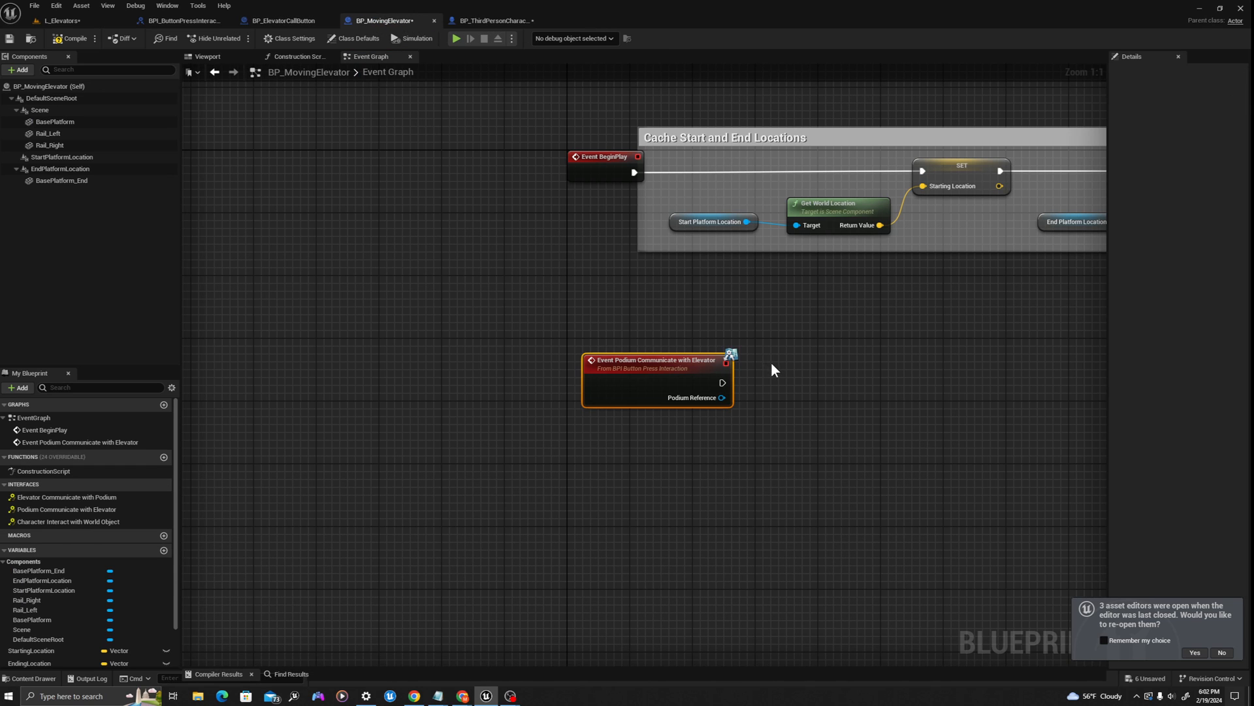
# Add a Set PodiumReference node beside Event Podium Communicate with Elevator.
pyautogui.moveTo(771, 362); pyautogui.dragTo(413, 321, button='right')
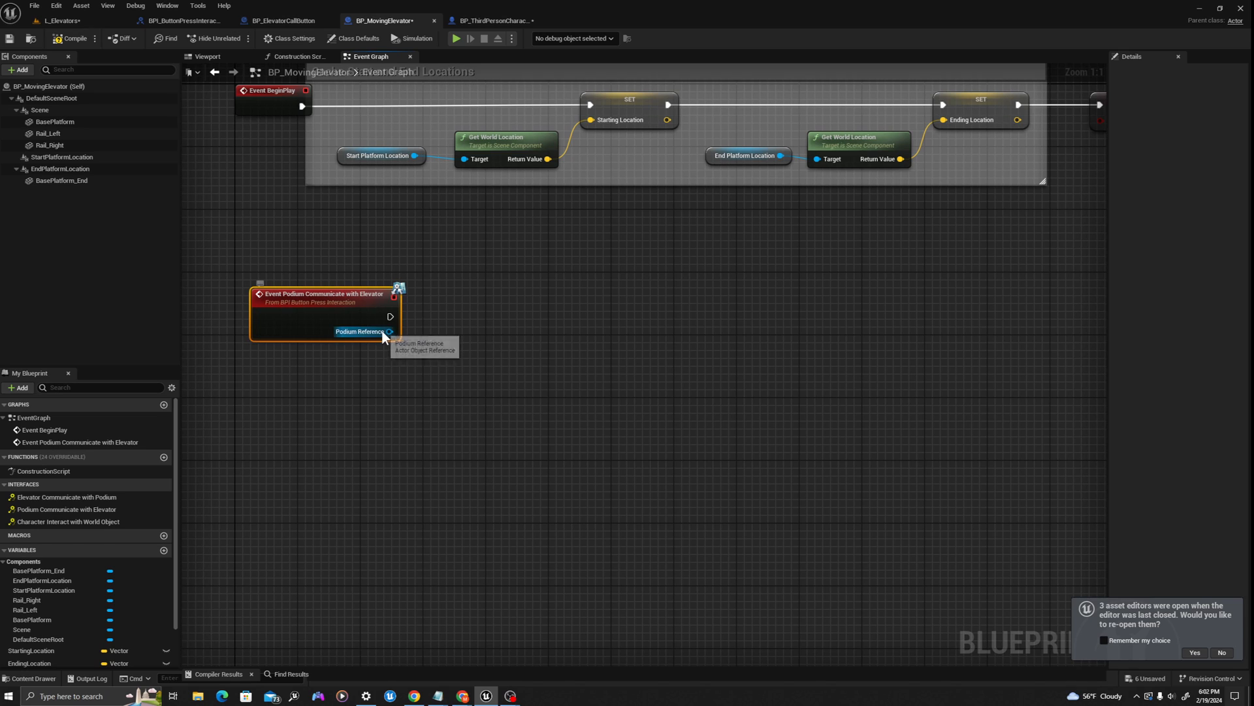
pyautogui.moveTo(390, 331); pyautogui.dragTo(442, 297)
pyautogui.click(57, 641)
pyautogui.scroll(-3, 45, 637)
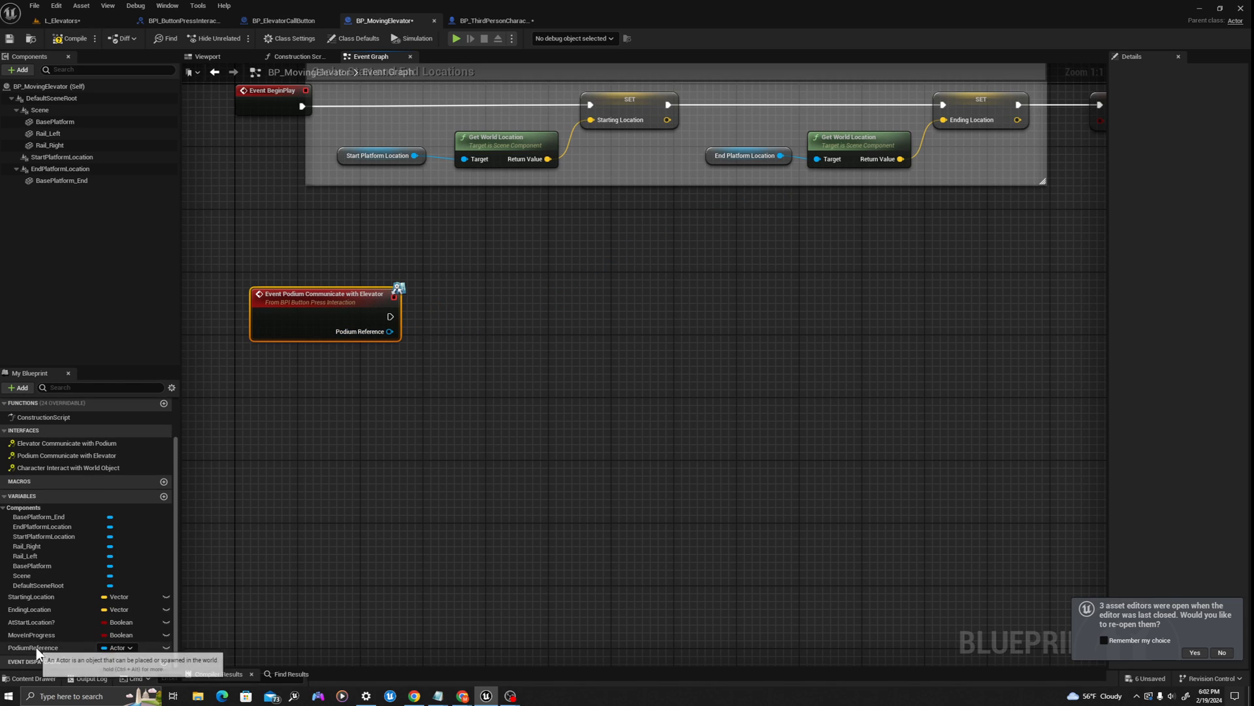
pyautogui.moveTo(36, 648); pyautogui.dragTo(462, 313)
pyautogui.click(473, 344)
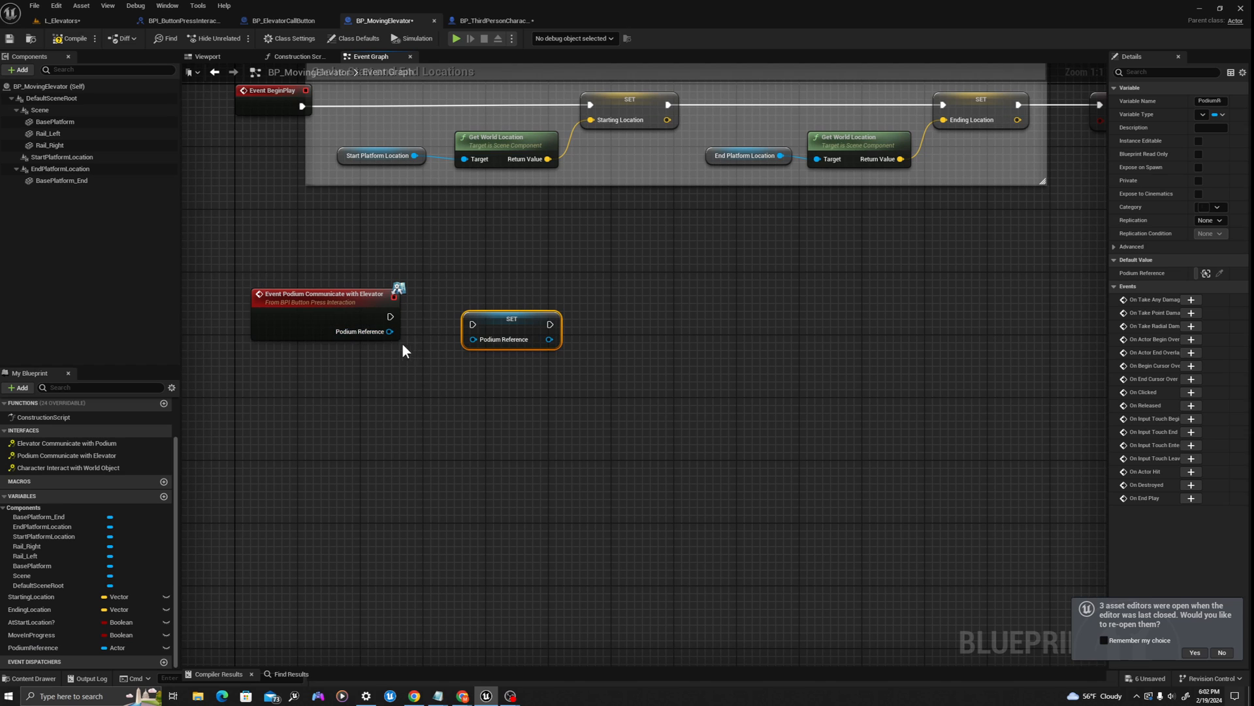
# Connect the Podium Communicate with Elevator event's execution and Podium Reference outputs to the Set Podium Reference node, and align that node with the event.
pyautogui.moveTo(390, 331); pyautogui.dragTo(482, 336)
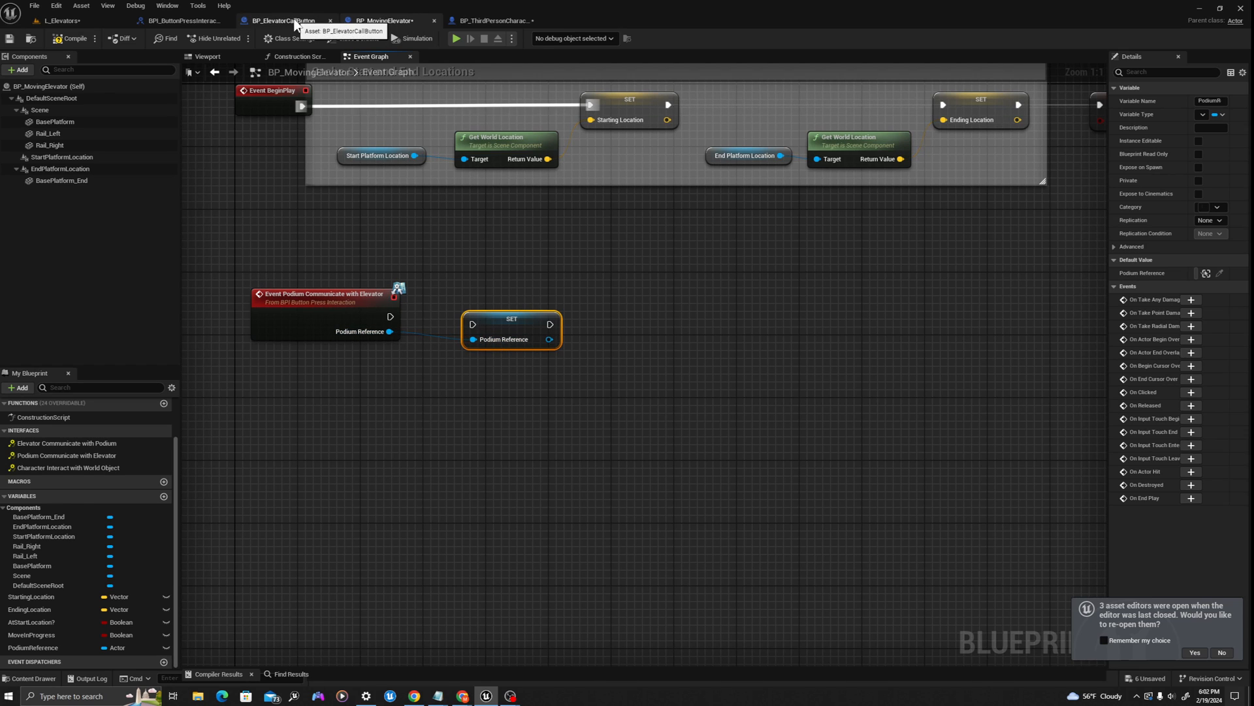
pyautogui.click(284, 20)
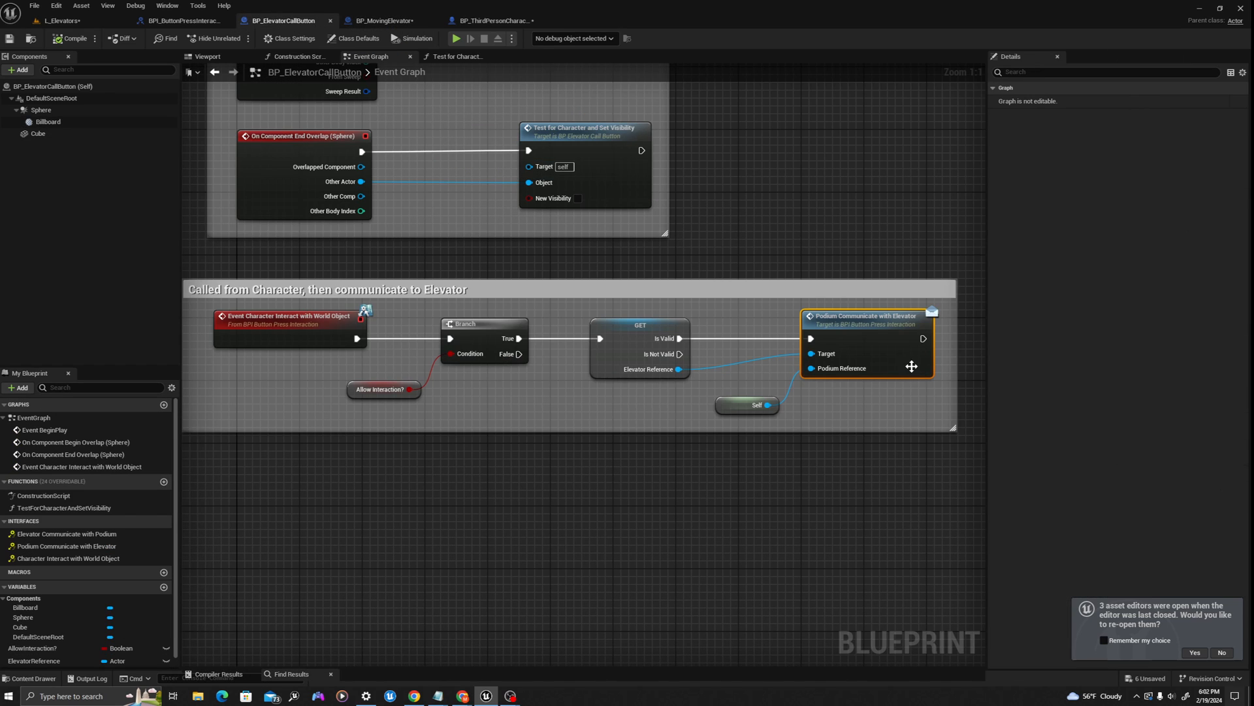
pyautogui.click(384, 21)
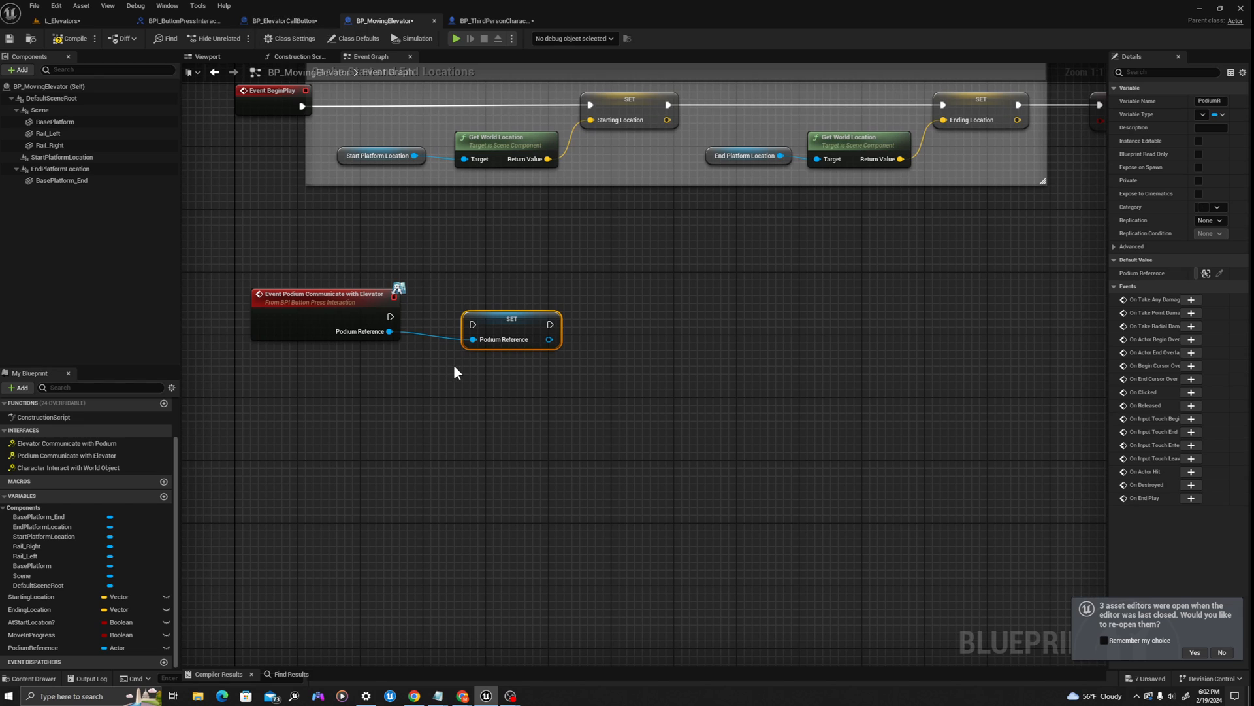
pyautogui.moveTo(502, 319); pyautogui.dragTo(502, 311)
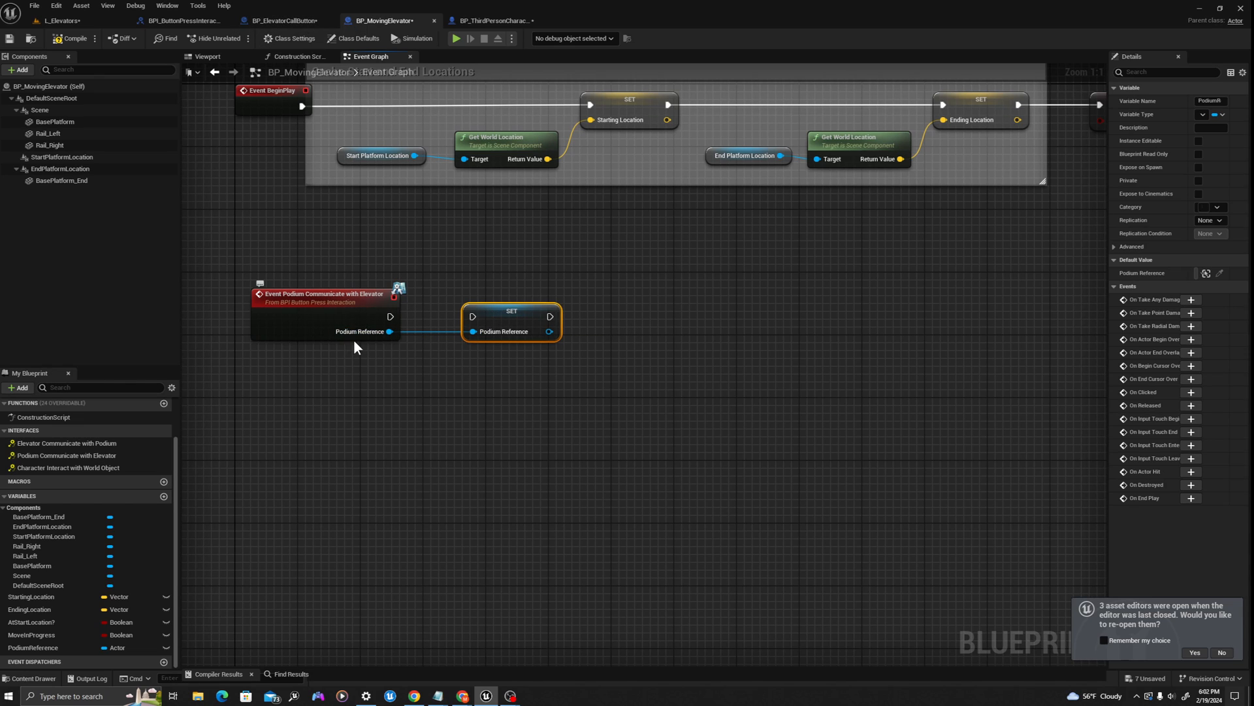
pyautogui.moveTo(389, 317); pyautogui.dragTo(486, 320)
pyautogui.moveTo(626, 341); pyautogui.dragTo(550, 331, button='right')
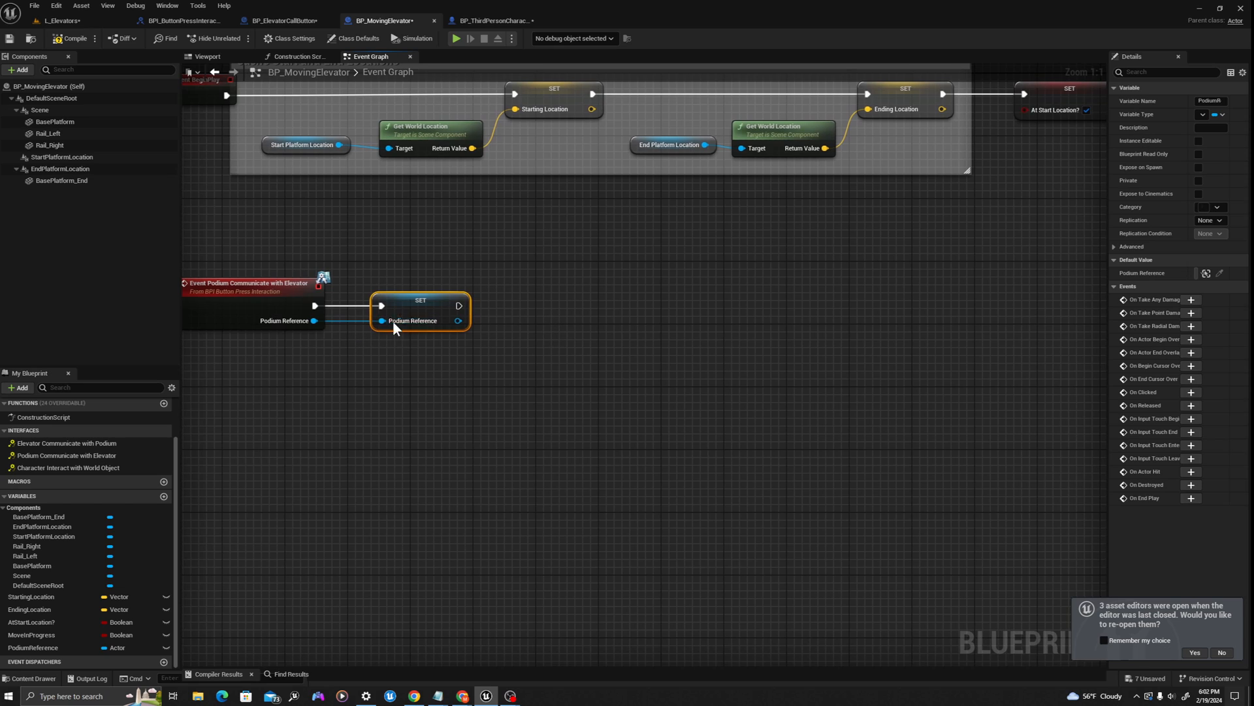
# Rename the PodiumReference variable to CallButtonReference.
pyautogui.doubleClick(31, 648)
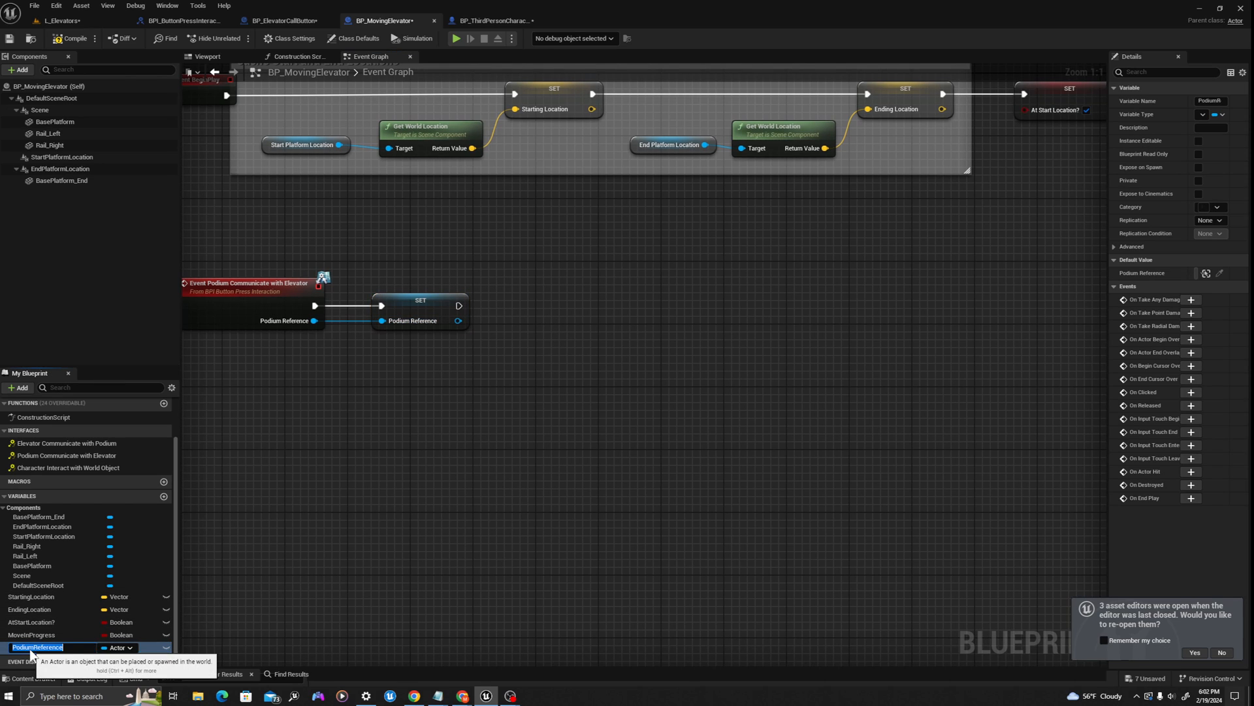
pyautogui.click(30, 647)
pyautogui.press('BackSpace')
pyautogui.press('BackSpace')
pyautogui.press('BackSpace')
pyautogui.press('BackSpace')
pyautogui.press('BackSpace')
pyautogui.press('BackSpace')
pyautogui.write('CallBu')
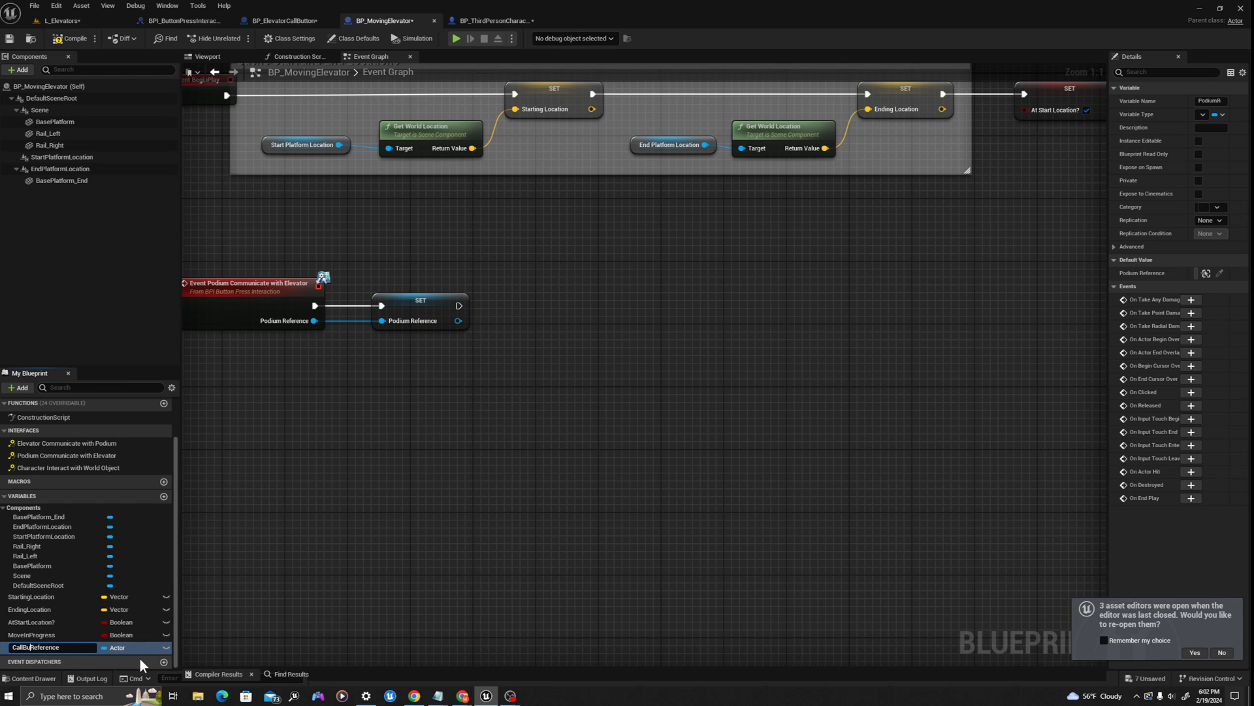
pyautogui.write('tton')
pyautogui.press('Return')
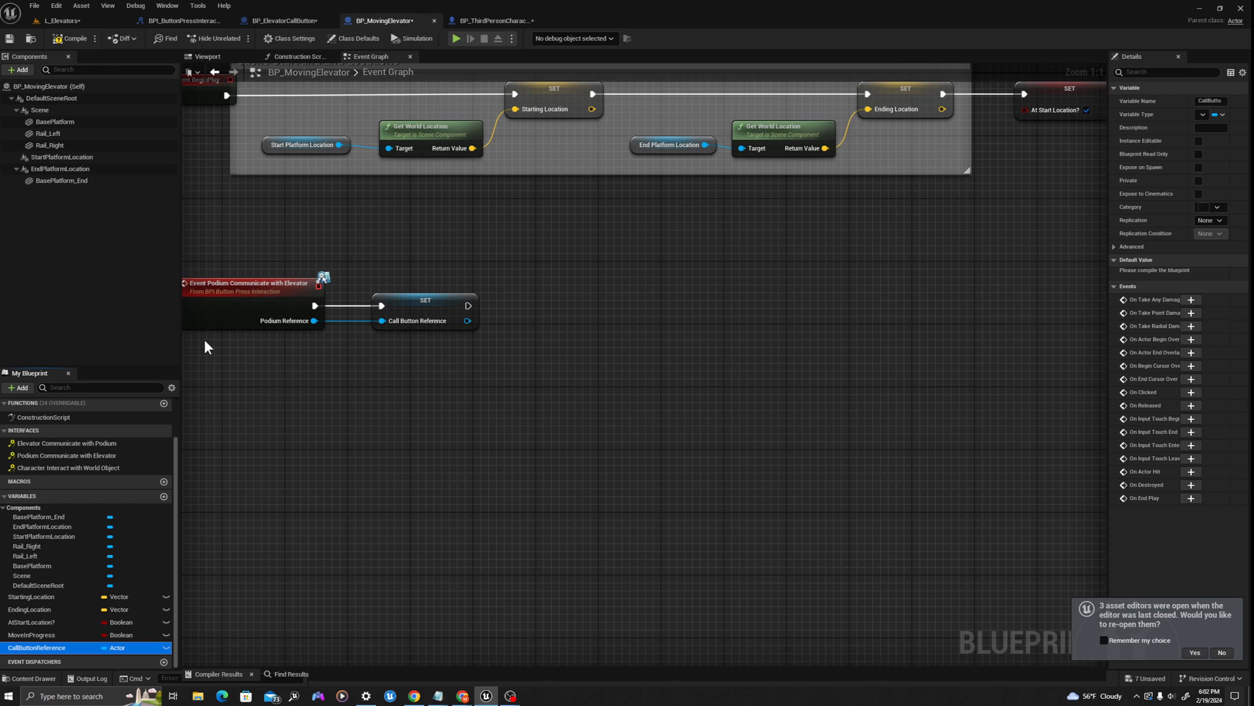
# Add a Branch after the Set Call Button Reference node, with MoveInProgress as its condition.
pyautogui.moveTo(476, 395); pyautogui.dragTo(397, 361, button='right')
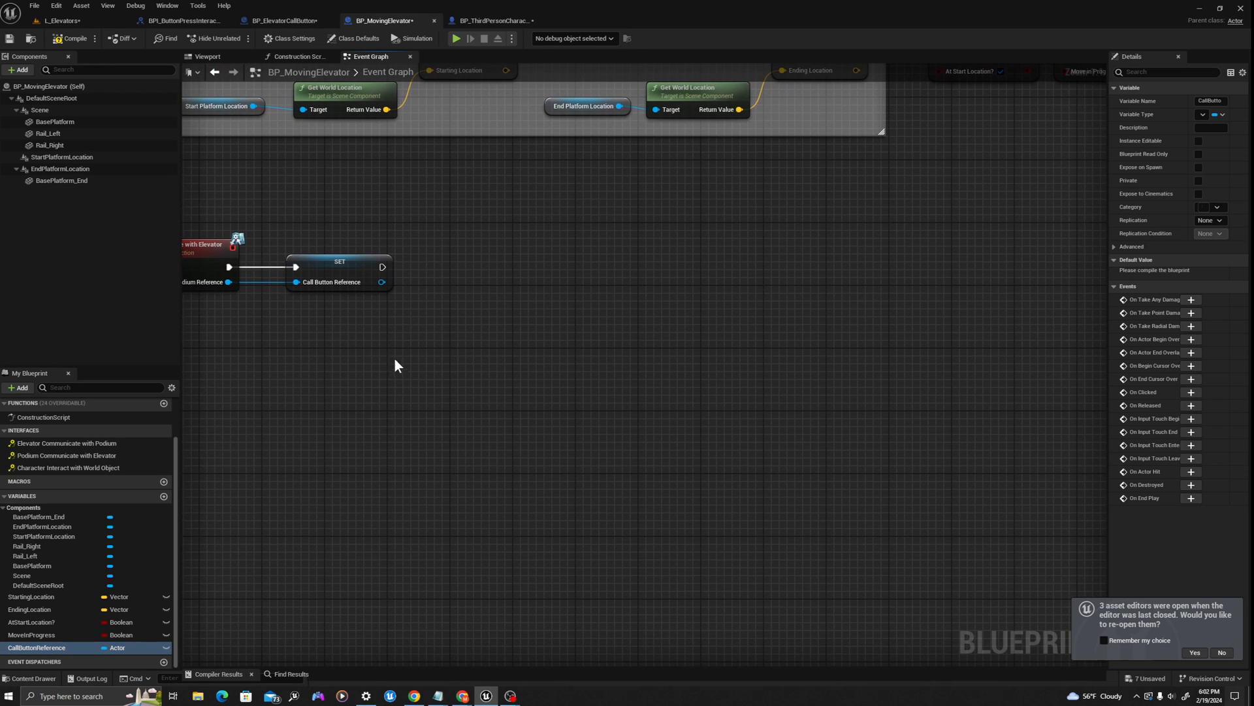
pyautogui.press('b')
pyautogui.click(474, 252)
pyautogui.moveTo(382, 266); pyautogui.dragTo(451, 260)
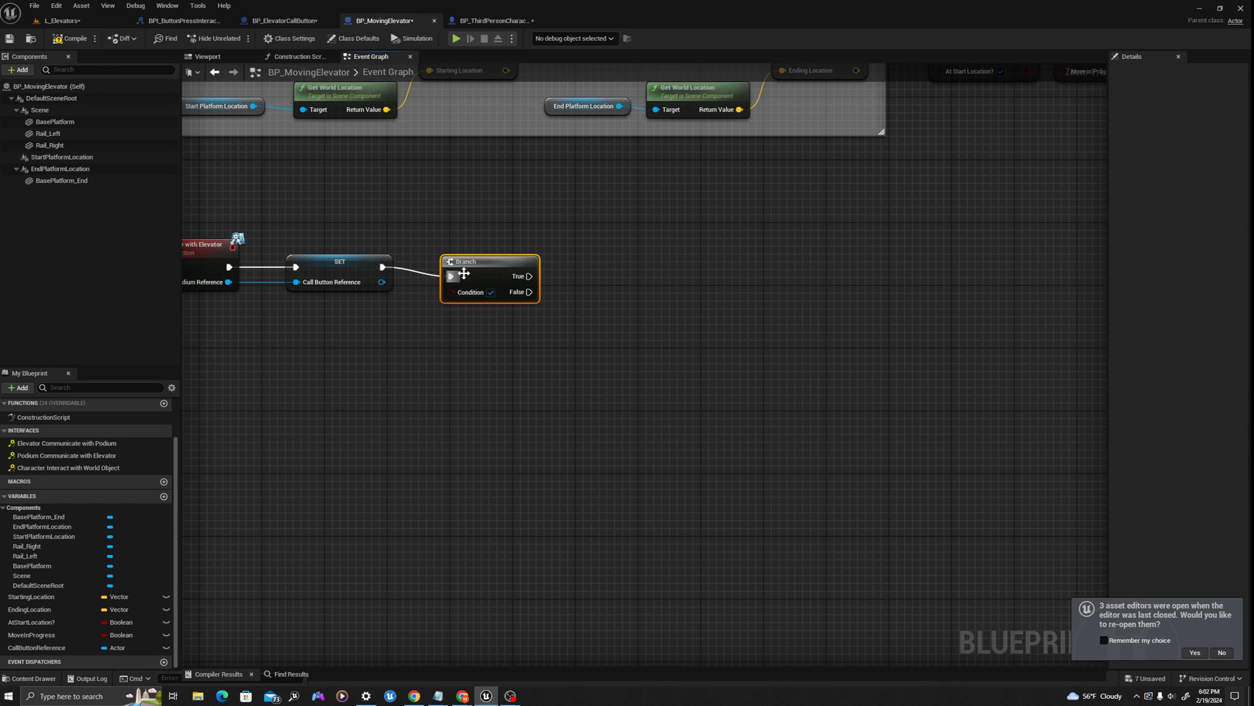
pyautogui.moveTo(32, 635); pyautogui.dragTo(405, 328)
pyautogui.moveTo(614, 387); pyautogui.dragTo(552, 378, button='right')
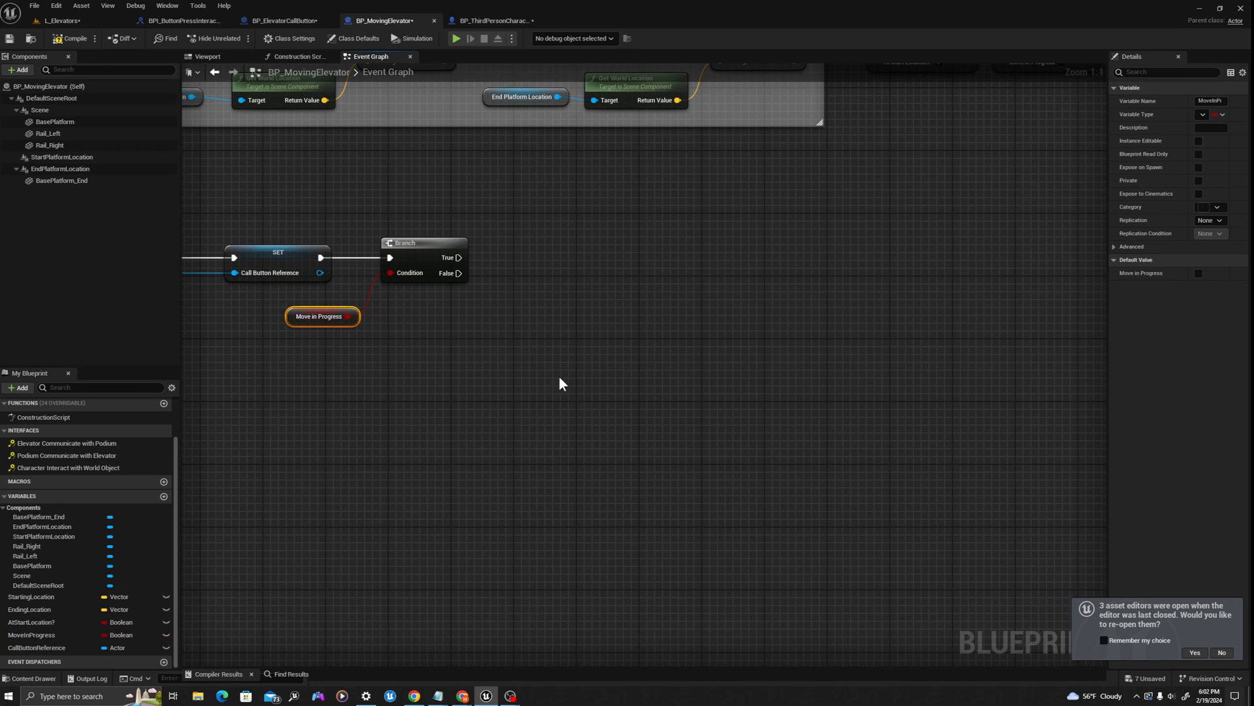
# Add a Set MoveInProgress node on the Branch's False output, with its value enabled.
pyautogui.scroll(-2, 468, 299)
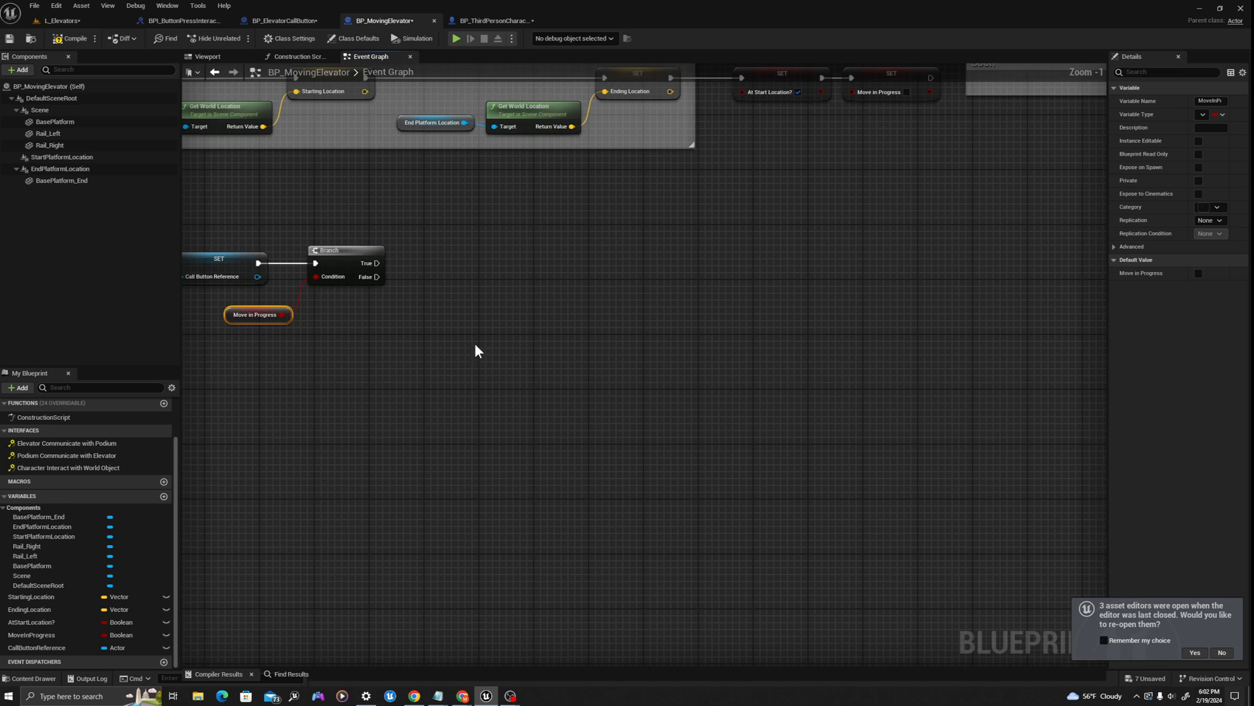
pyautogui.moveTo(42, 644); pyautogui.dragTo(539, 259)
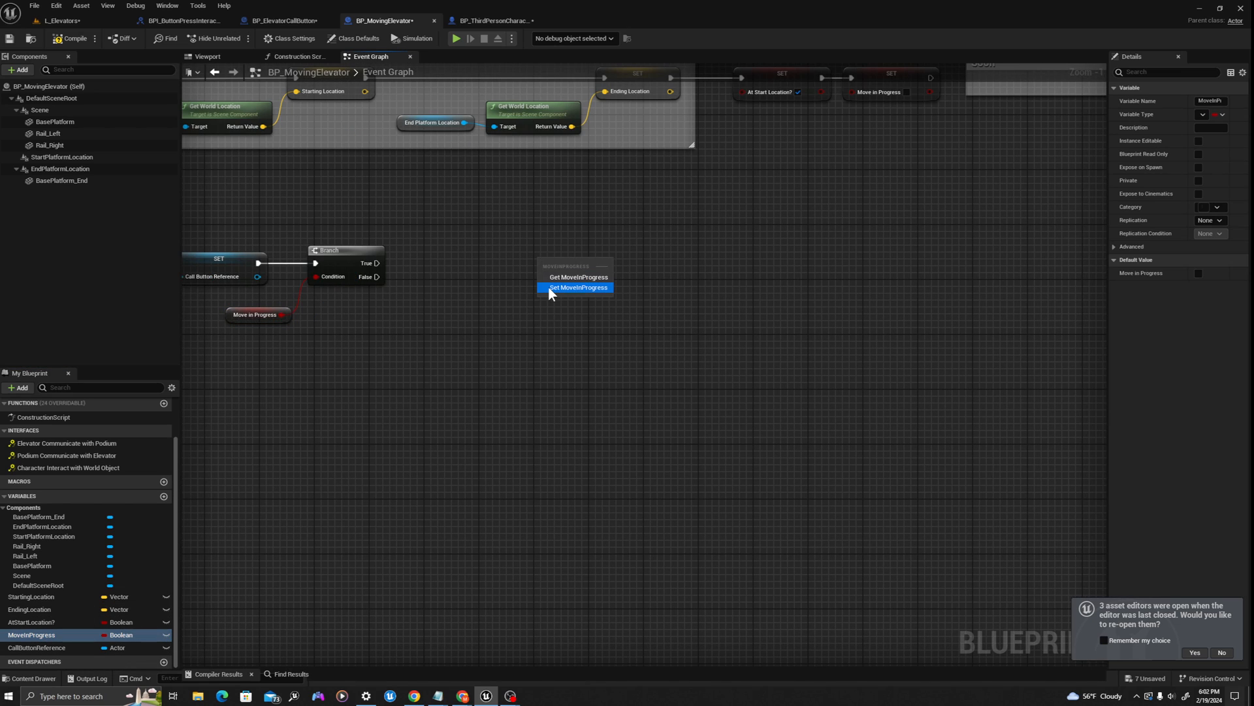
pyautogui.click(548, 286)
pyautogui.moveTo(370, 278); pyautogui.dragTo(552, 251)
pyautogui.moveTo(473, 220); pyautogui.dragTo(452, 326)
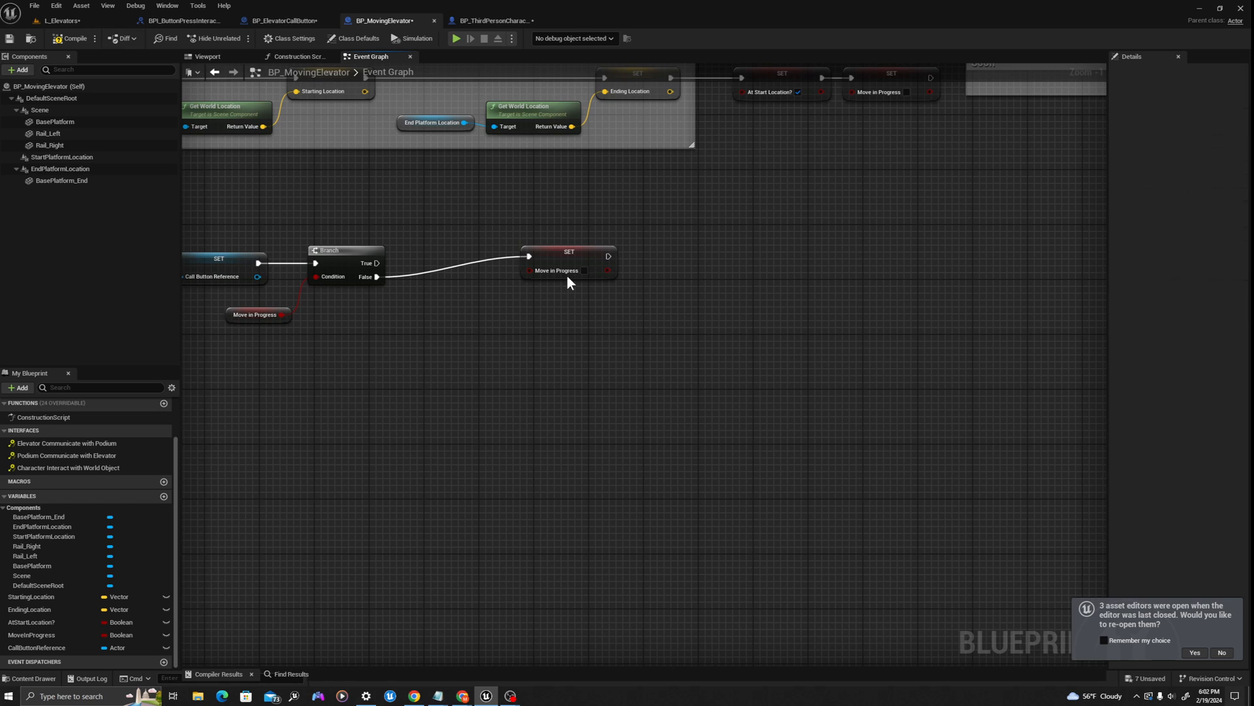
pyautogui.moveTo(577, 261); pyautogui.dragTo(584, 262)
pyautogui.moveTo(671, 292); pyautogui.dragTo(646, 294, button='right')
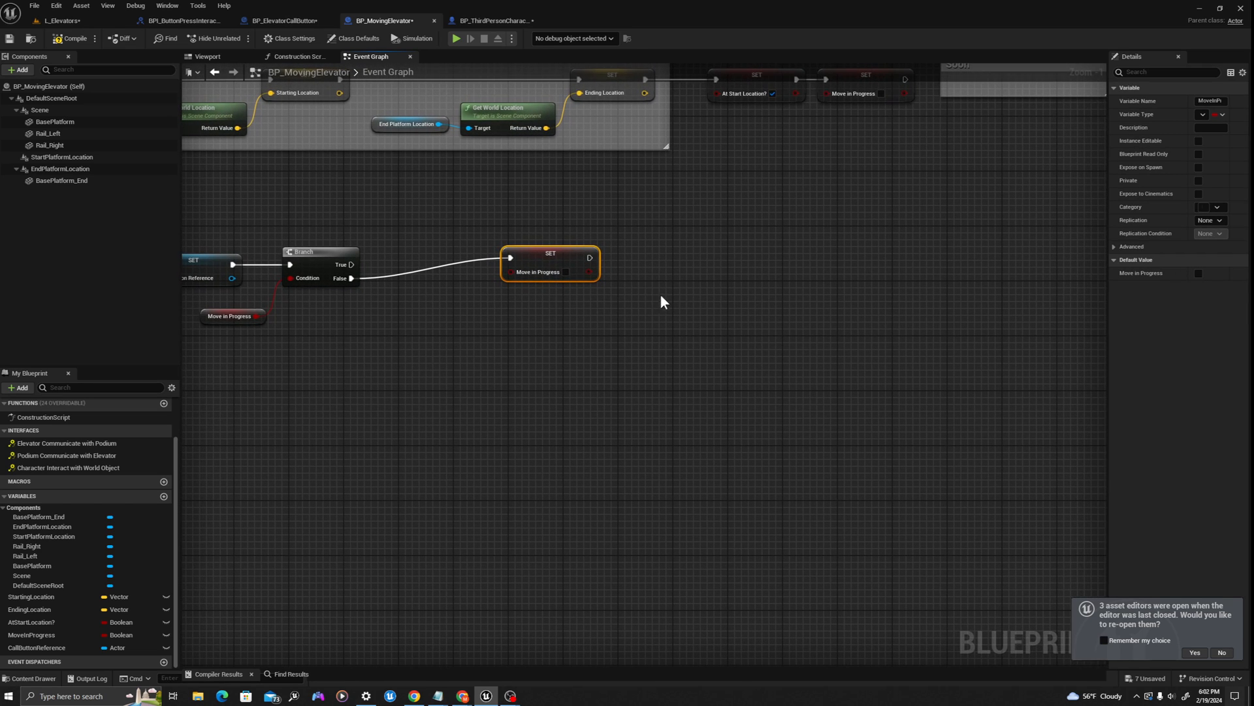
pyautogui.click(566, 272)
# Add a second Branch after the Set Move in Progress node, with AtStartLocation? as its condition.
pyautogui.scroll(1, 691, 261)
pyautogui.moveTo(691, 260); pyautogui.dragTo(638, 252, button='right')
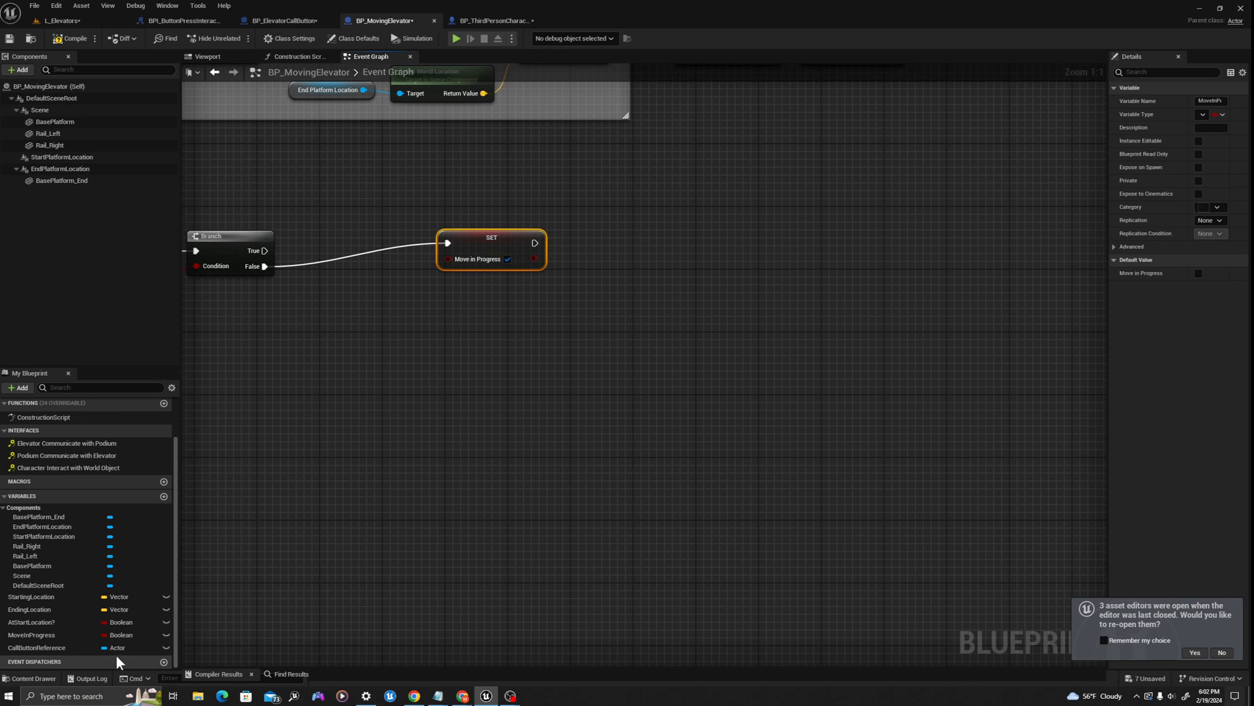
pyautogui.moveTo(32, 621); pyautogui.dragTo(584, 286)
pyautogui.click(637, 280)
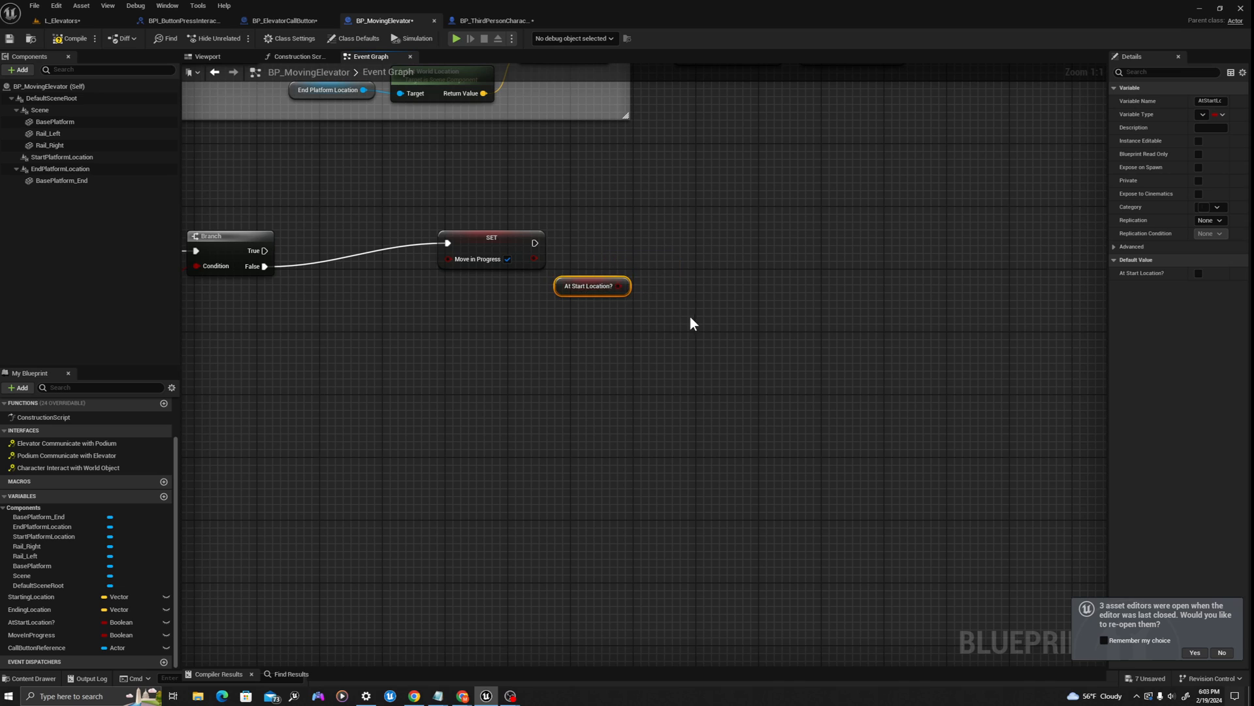
pyautogui.moveTo(688, 315); pyautogui.dragTo(616, 318, button='right')
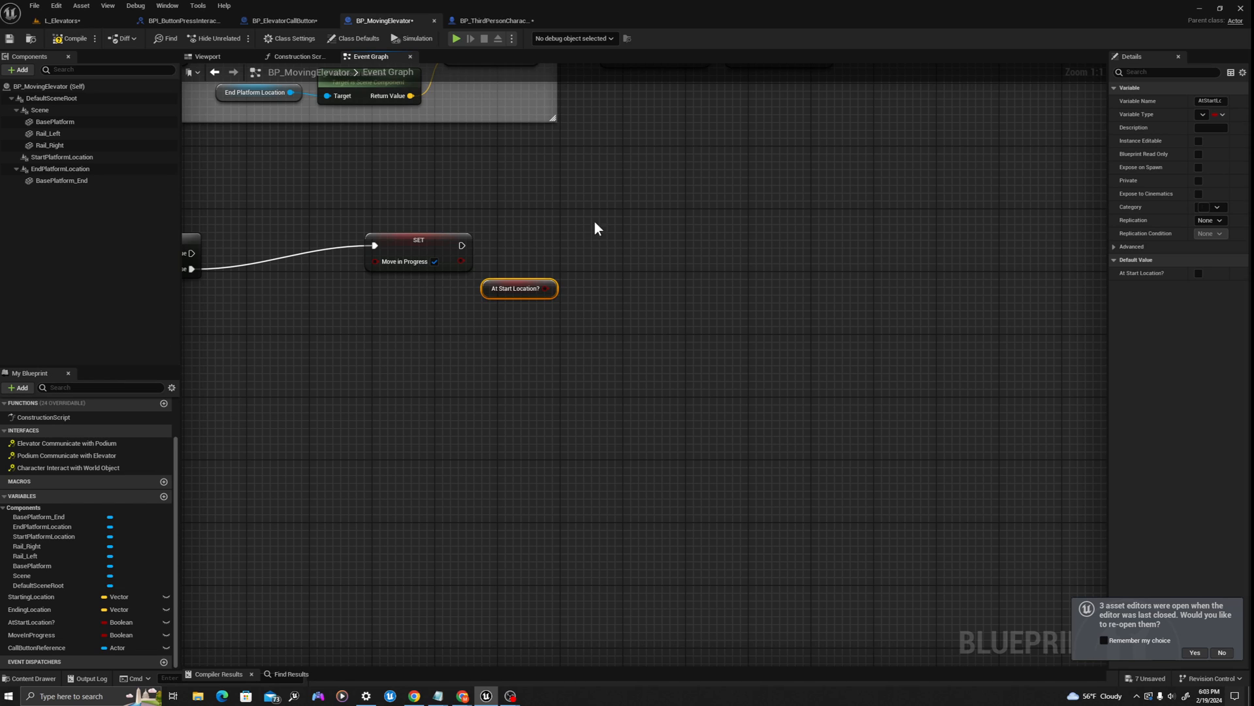
pyautogui.press('b')
pyautogui.click(617, 262)
pyautogui.moveTo(546, 288); pyautogui.dragTo(462, 245)
pyautogui.moveTo(650, 265); pyautogui.dragTo(620, 234)
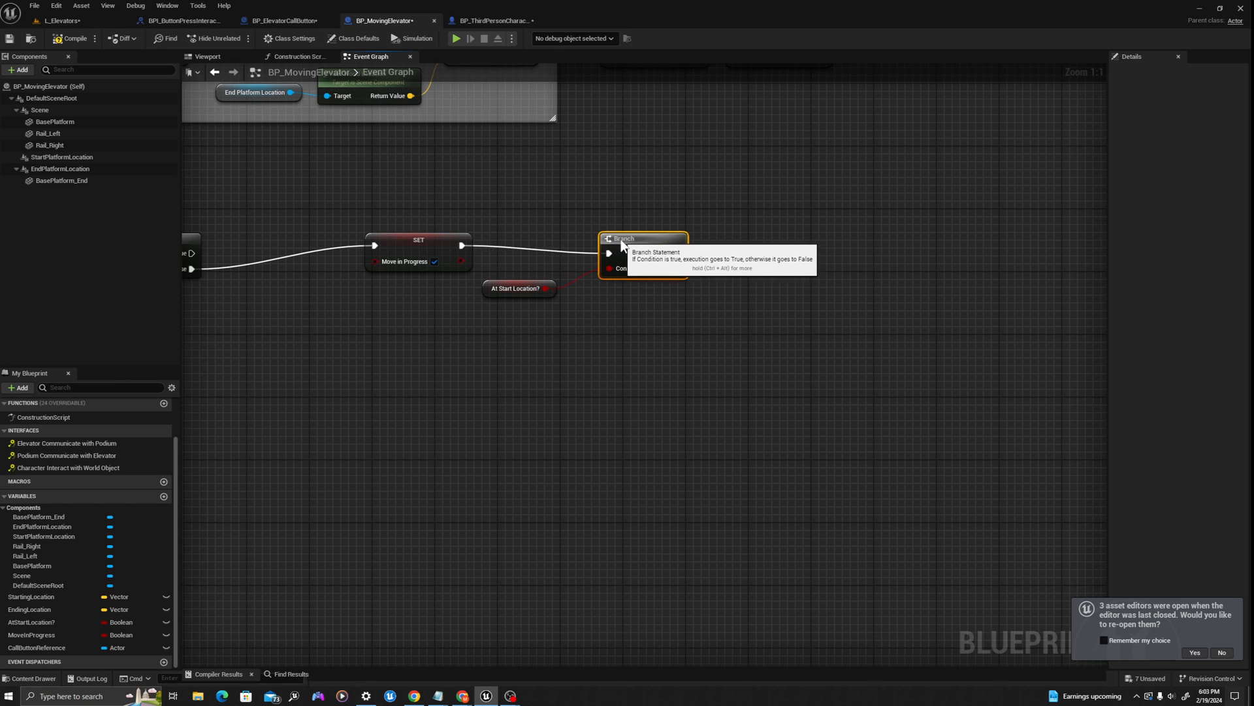
# Add a timeline named MoveElevatorTimeline beside the At Start Location branch.
pyautogui.moveTo(751, 258); pyautogui.dragTo(641, 258, button='right')
pyautogui.rightClick(643, 260)
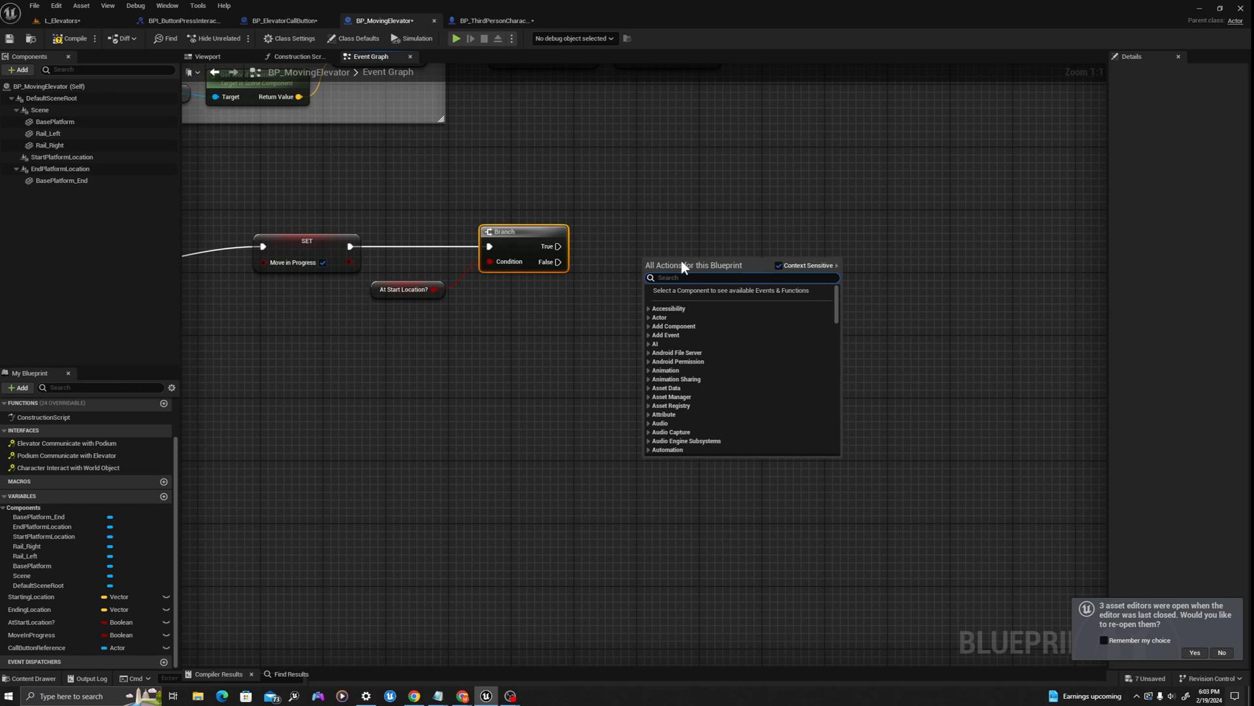
pyautogui.write('add timline')
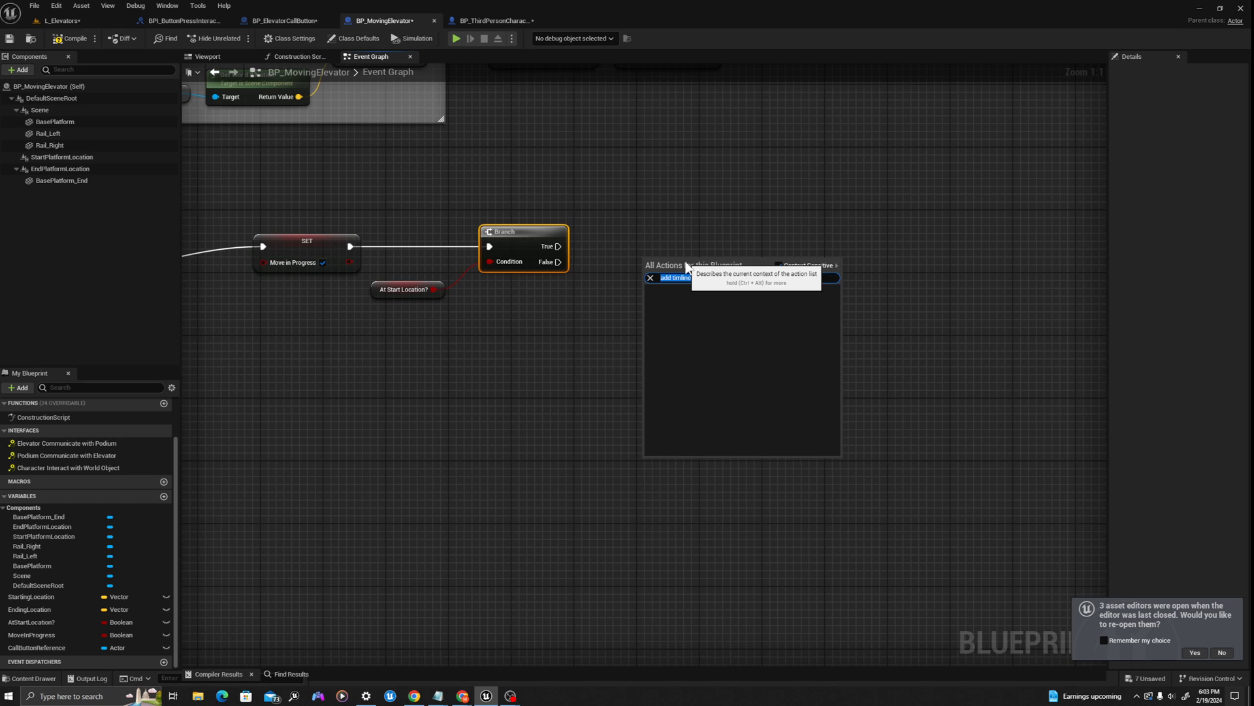
pyautogui.write('add time')
pyautogui.press('Return')
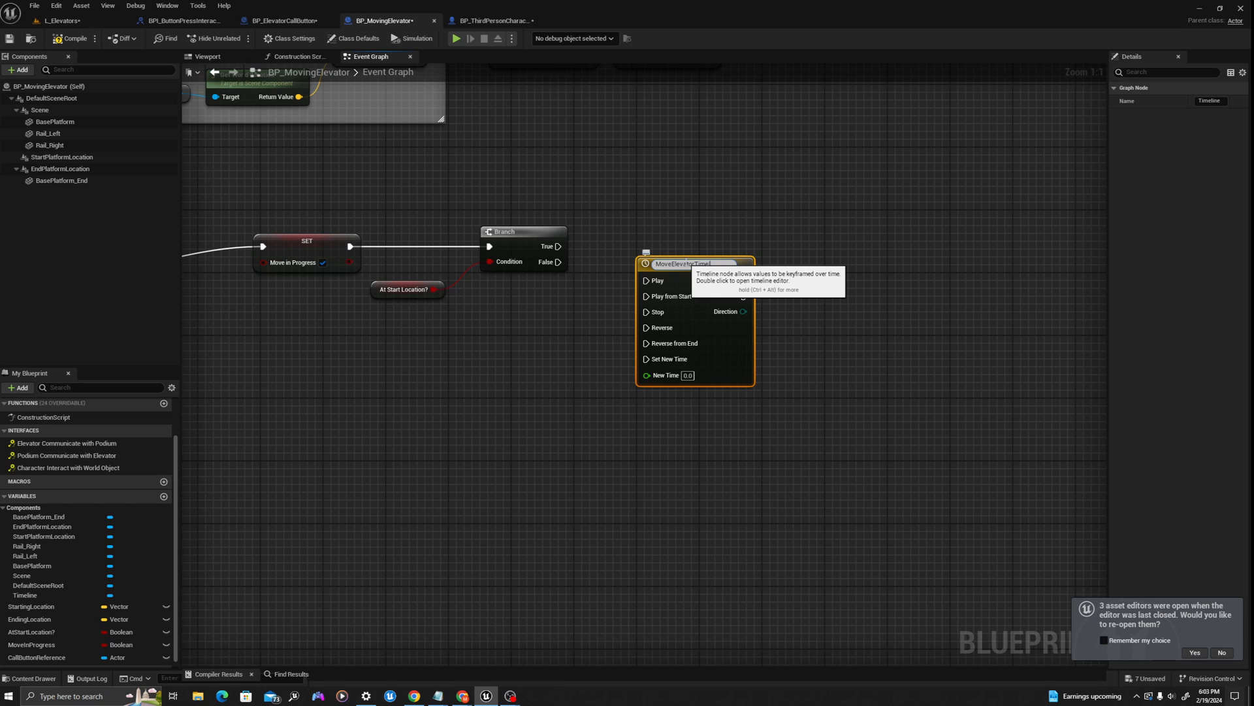
pyautogui.press('Return')
pyautogui.click(703, 252)
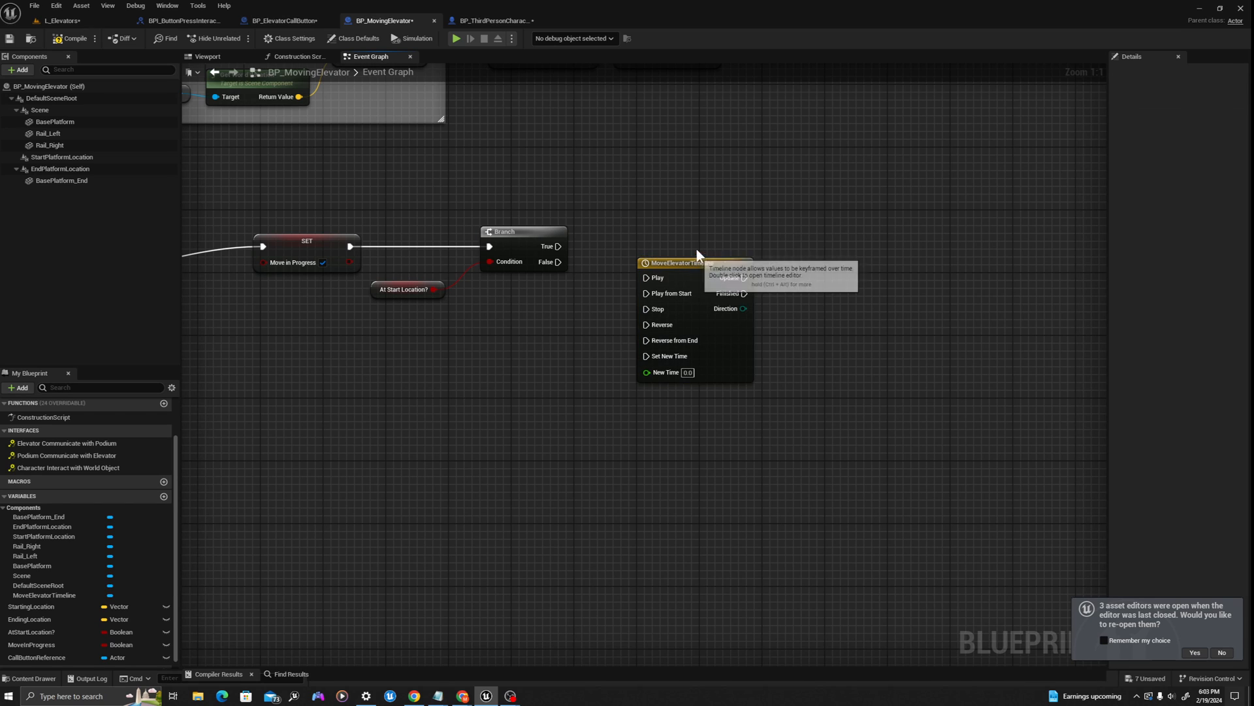
# Connect the Branch's True output to the timeline's Play from Start and its False output to Reverse from End.
pyautogui.moveTo(697, 258); pyautogui.dragTo(696, 221)
pyautogui.moveTo(547, 252); pyautogui.dragTo(648, 254)
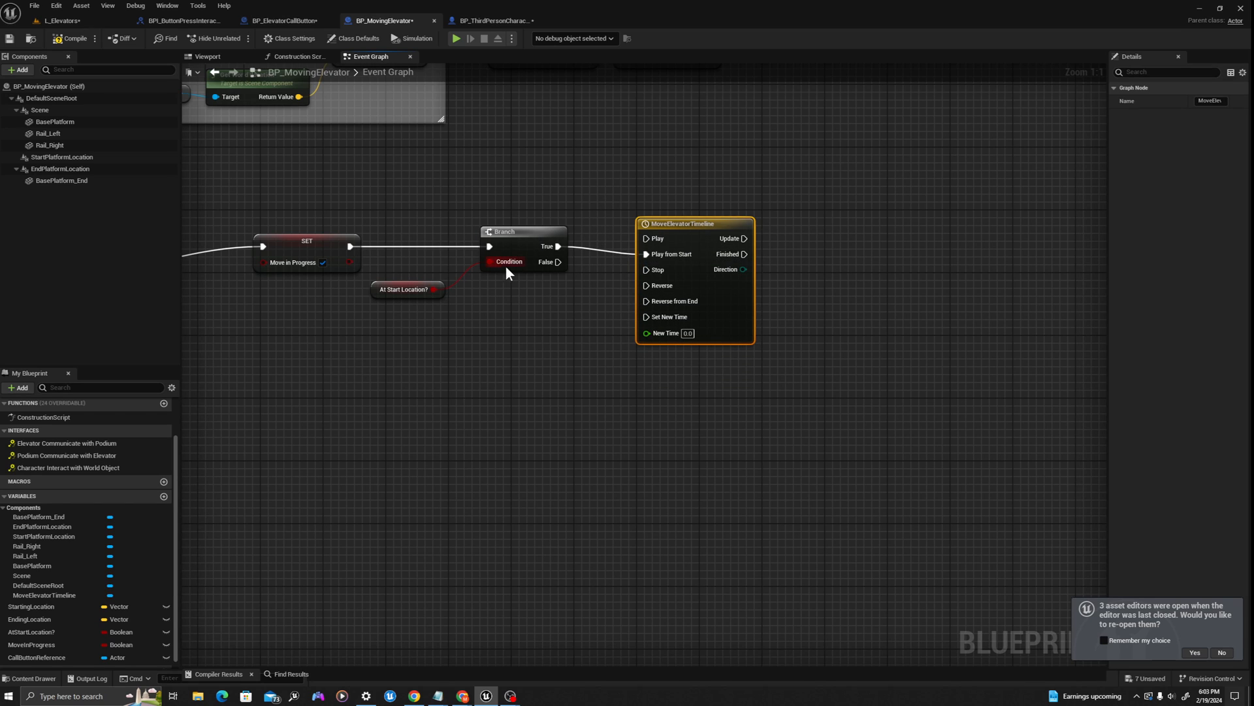
pyautogui.moveTo(550, 262); pyautogui.dragTo(646, 301)
pyautogui.moveTo(728, 324); pyautogui.dragTo(712, 317)
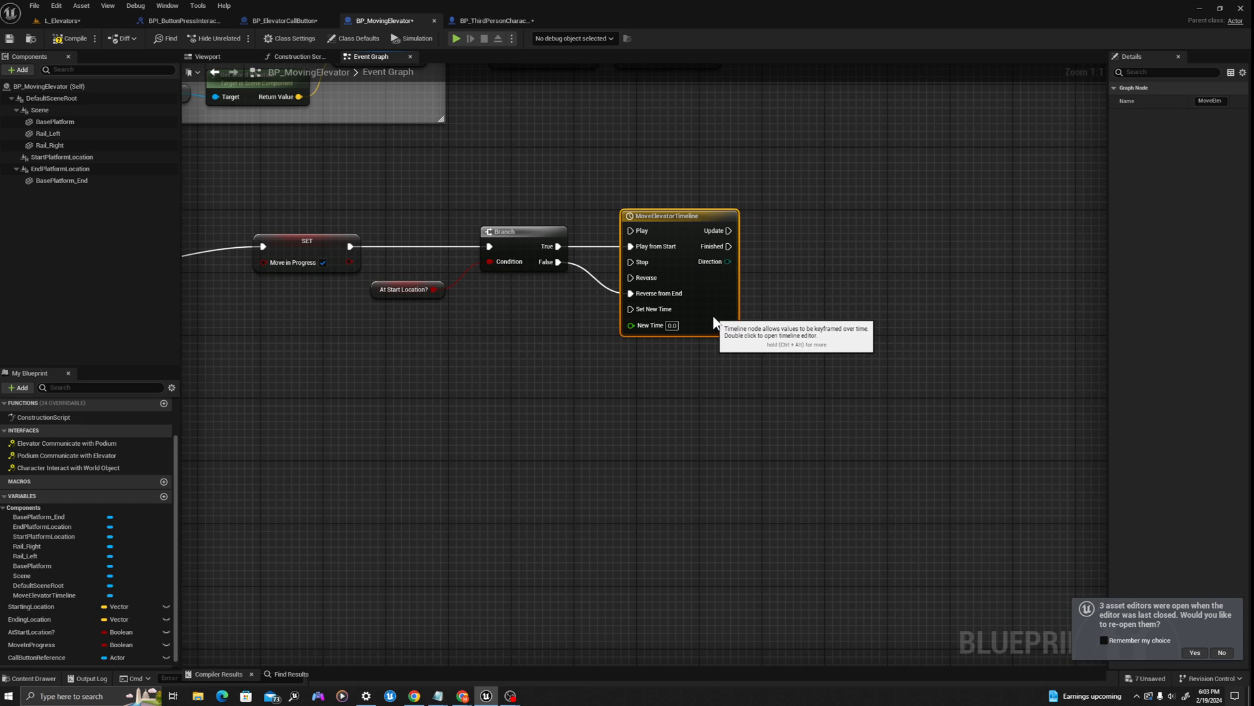
# Open MoveElevatorTimeline for editing and add a float track named MoveContribution.
pyautogui.moveTo(750, 283); pyautogui.dragTo(672, 281, button='right')
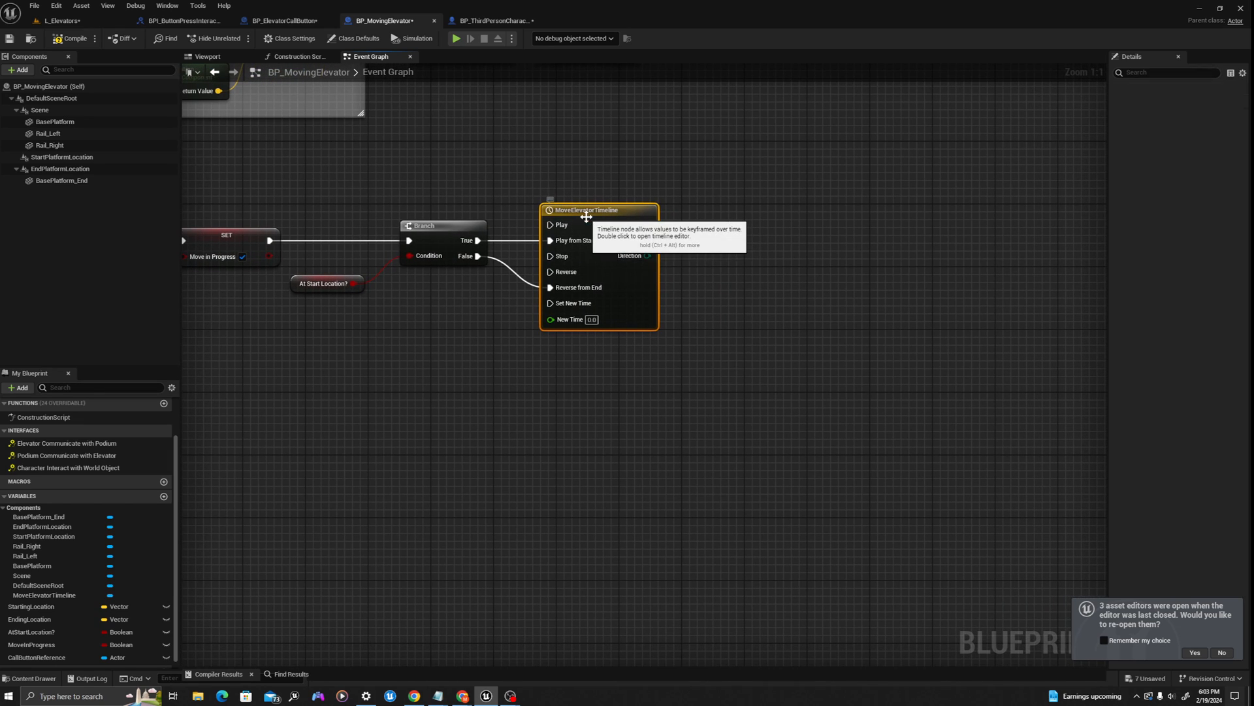
pyautogui.doubleClick(593, 222)
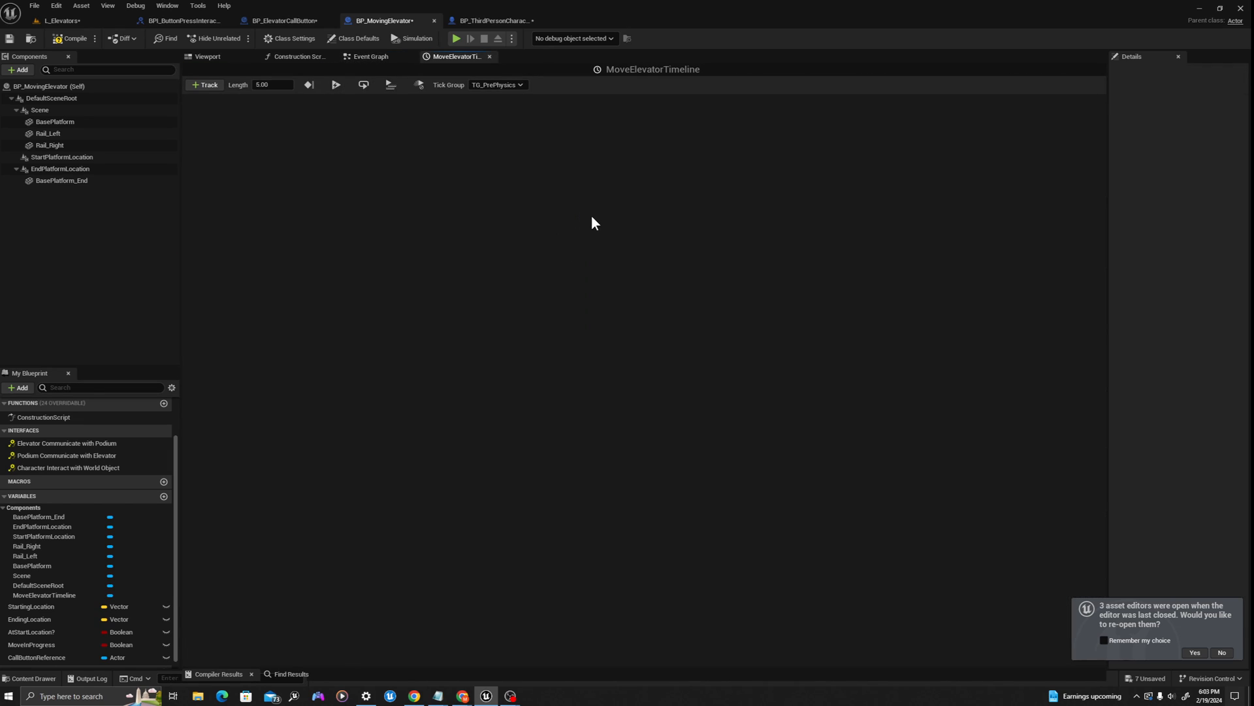
pyautogui.click(206, 85)
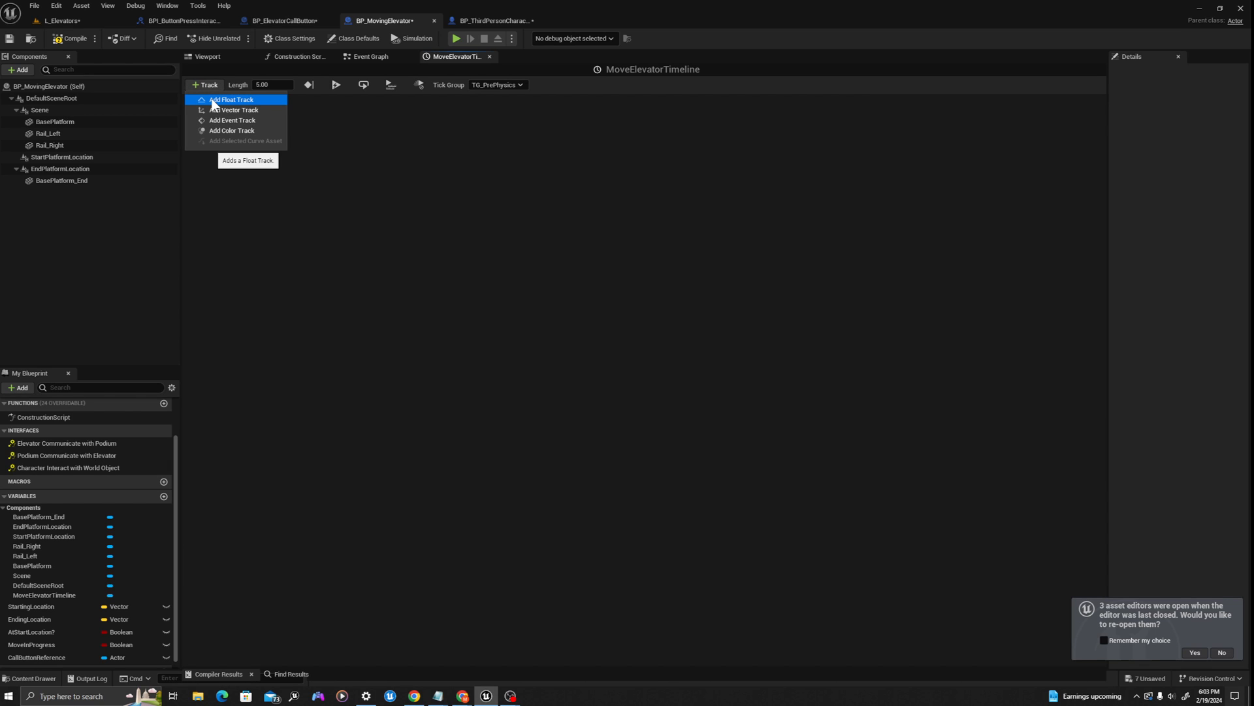
pyautogui.click(213, 101)
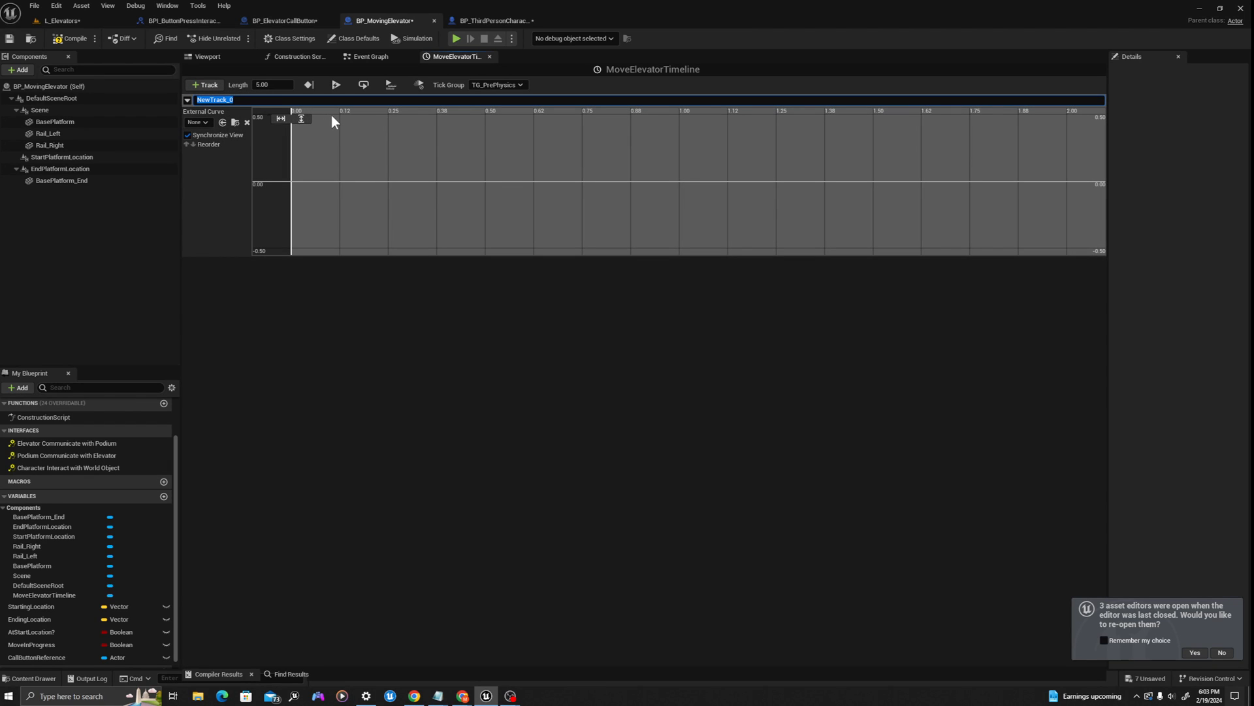
pyautogui.write('MoveContribution')
pyautogui.press('Return')
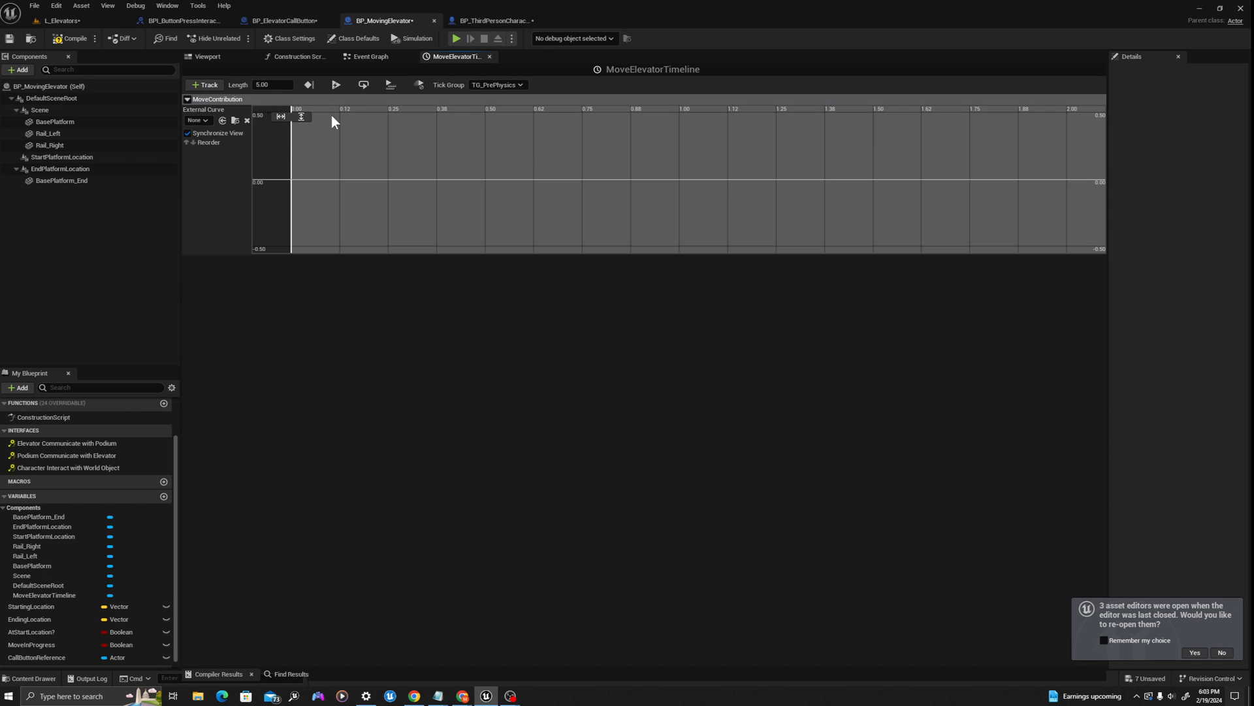
# Add two keys to the MoveContribution curve, one at time 0 with value 0 and one at time 4 with value 1, and select both.
pyautogui.rightClick(322, 179)
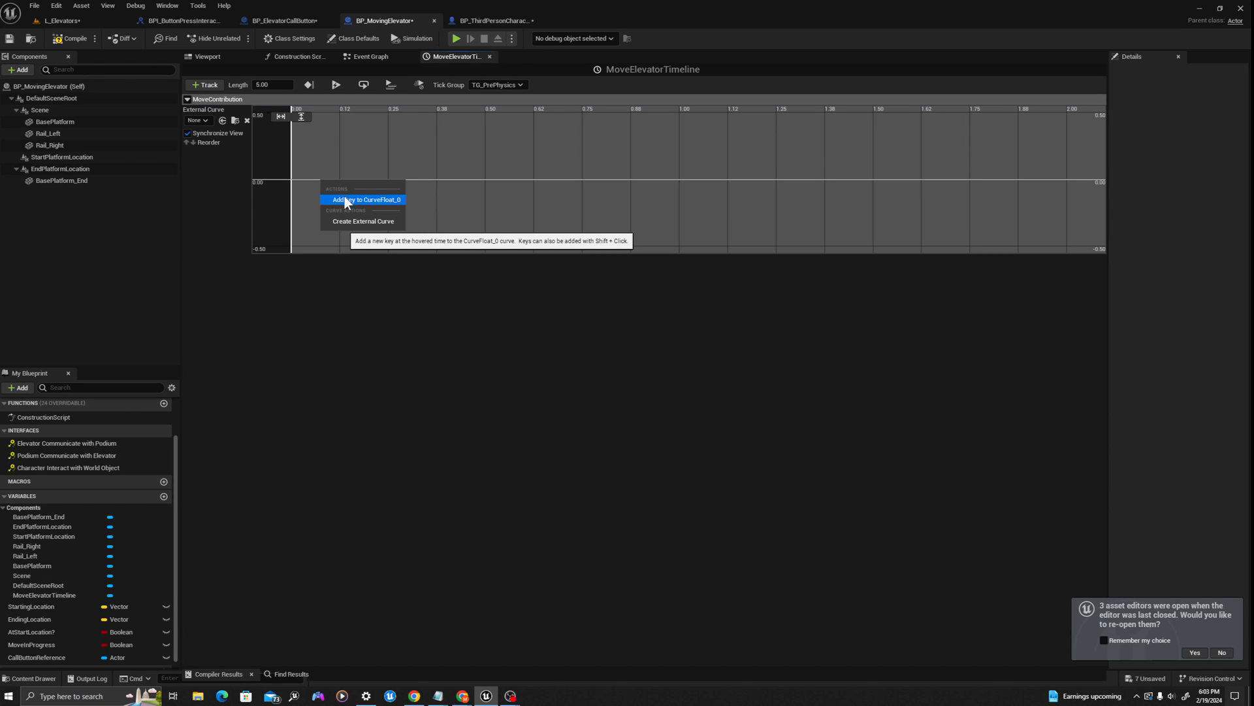
pyautogui.click(345, 199)
pyautogui.rightClick(423, 180)
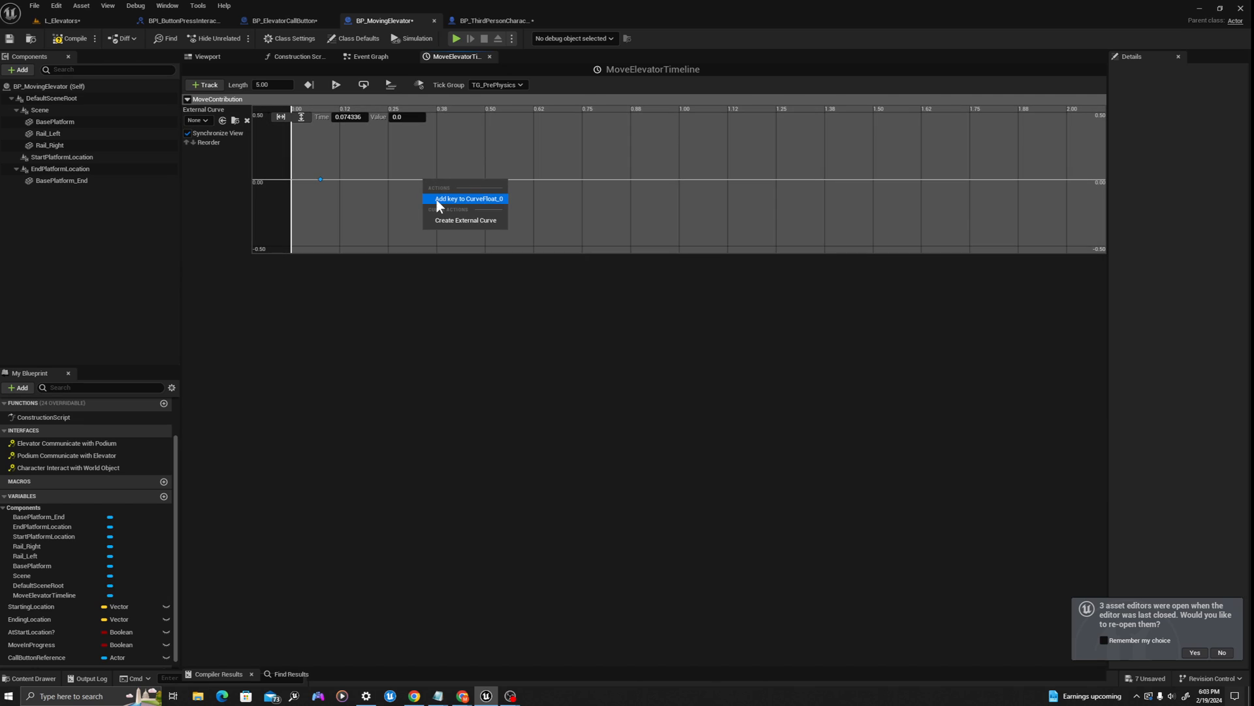
pyautogui.click(439, 201)
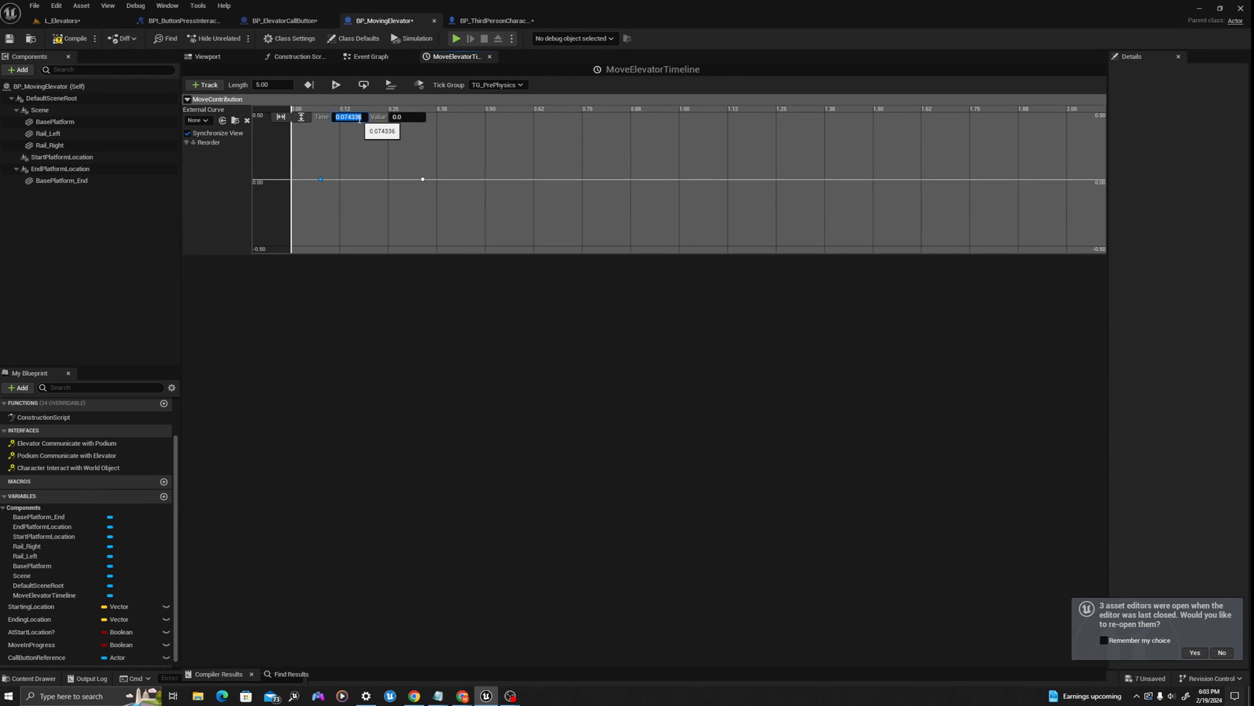
pyautogui.write('0')
pyautogui.press('Tab')
pyautogui.write('4')
pyautogui.press('Tab')
pyautogui.scroll(-8, 414, 193)
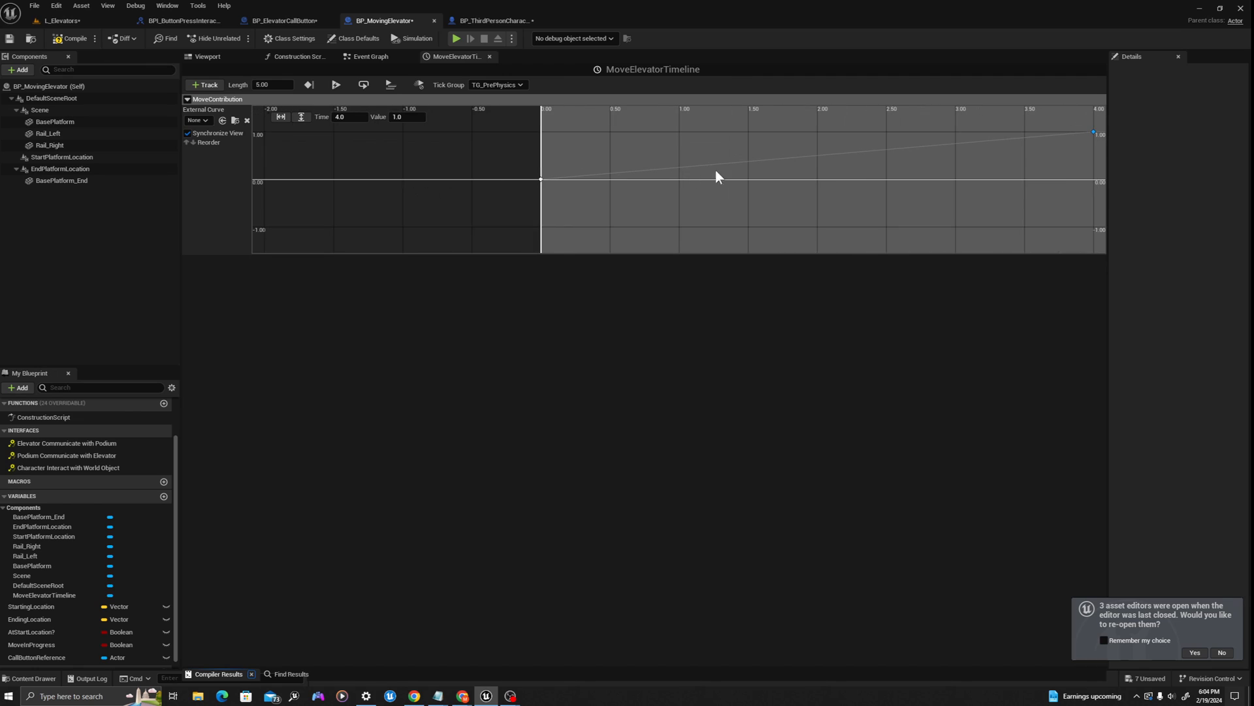
pyautogui.moveTo(782, 182); pyautogui.dragTo(579, 217)
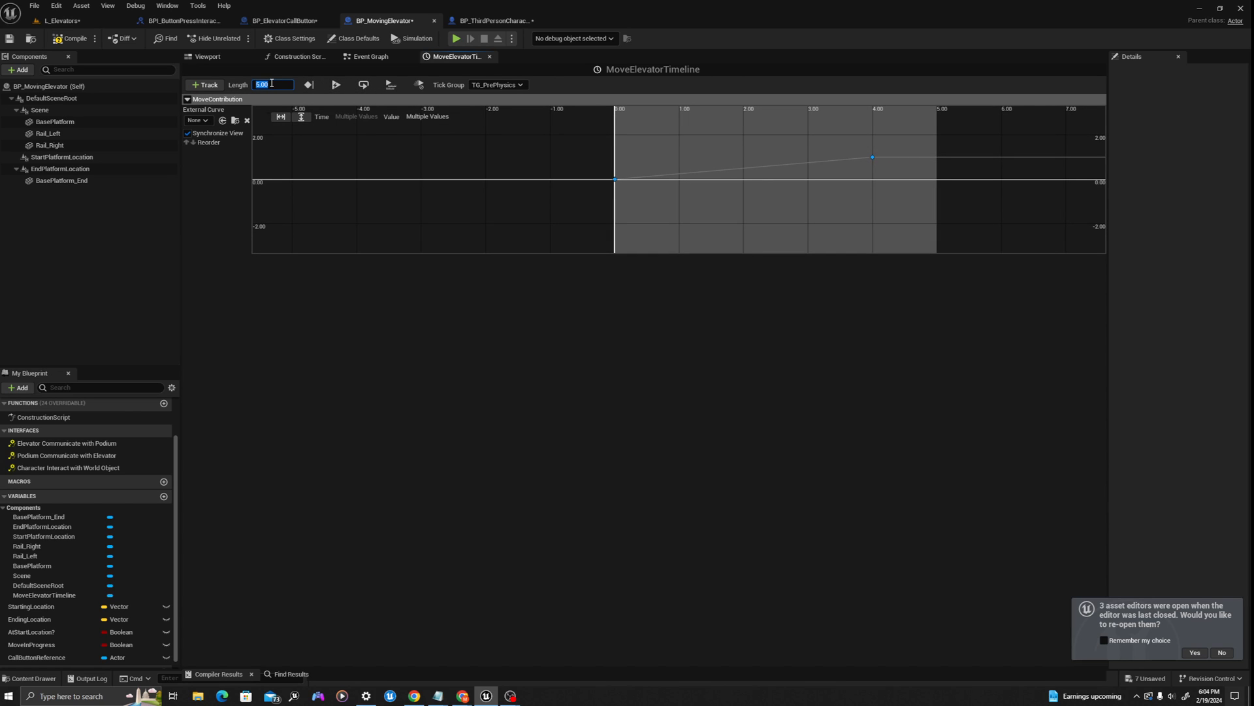
# Set the timeline length to 4.00 and give both MoveContribution keys Auto cubic interpolation.
pyautogui.press('Tab')
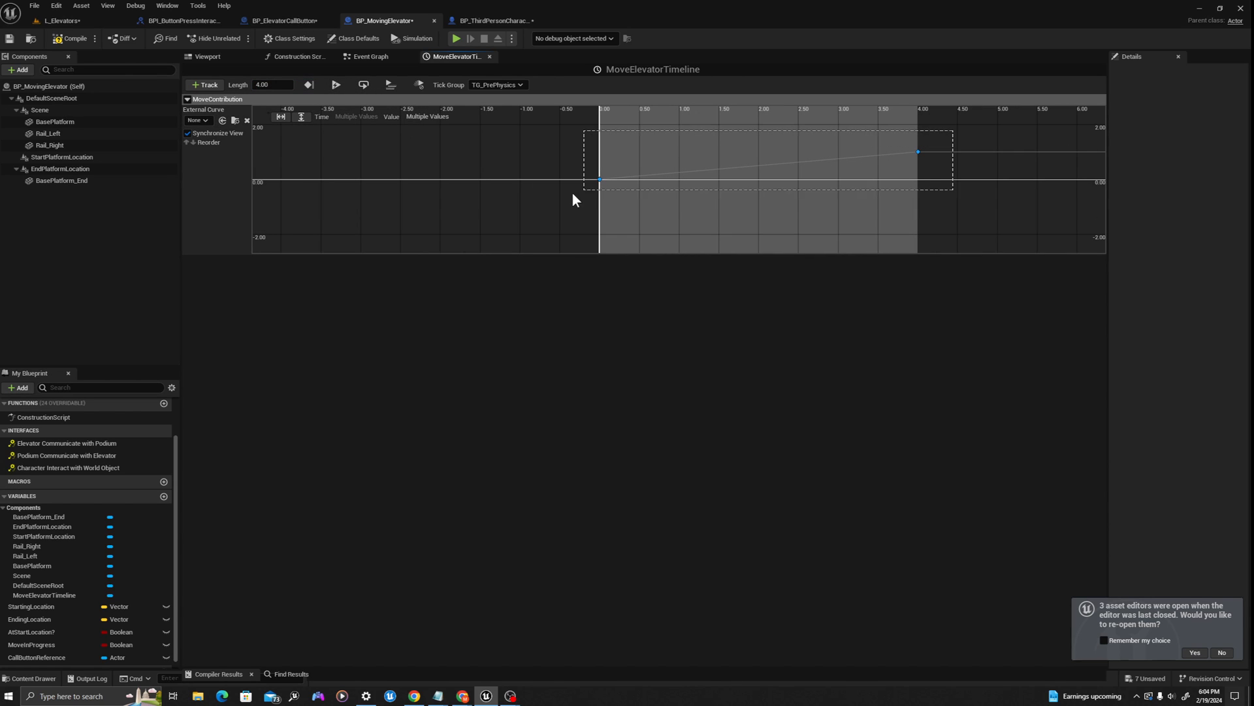
pyautogui.moveTo(573, 194); pyautogui.dragTo(700, 184)
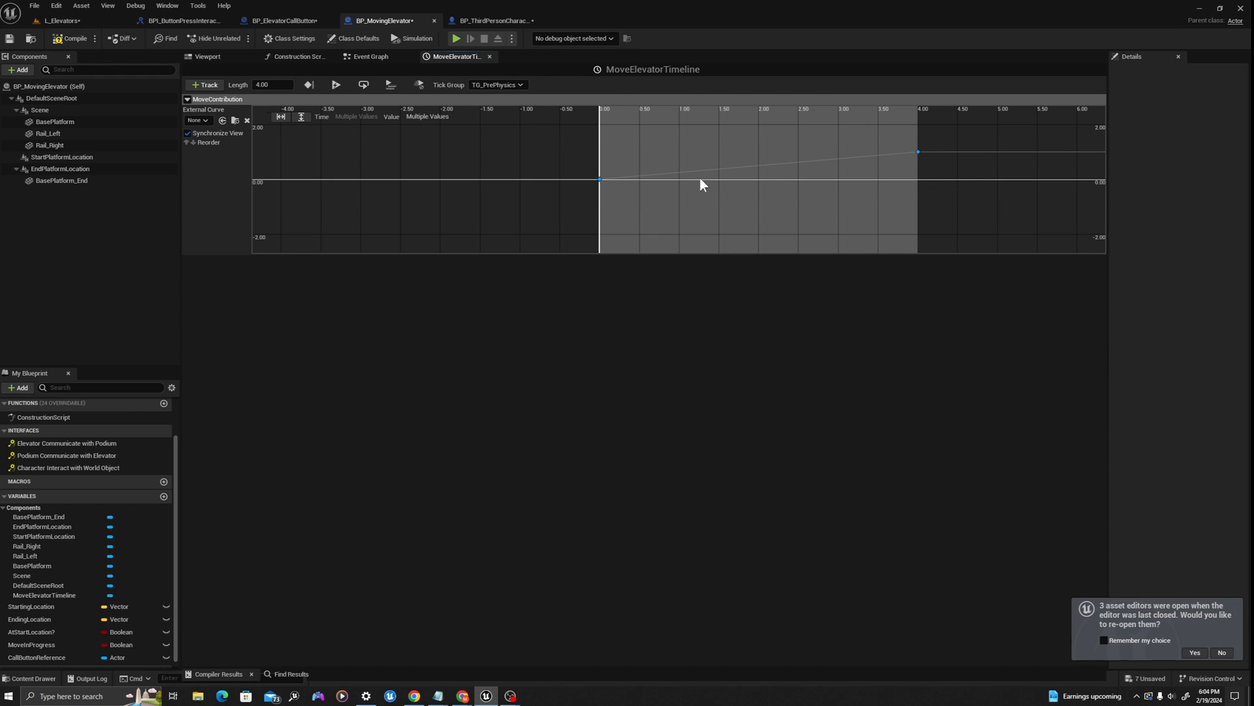
pyautogui.rightClick(918, 152)
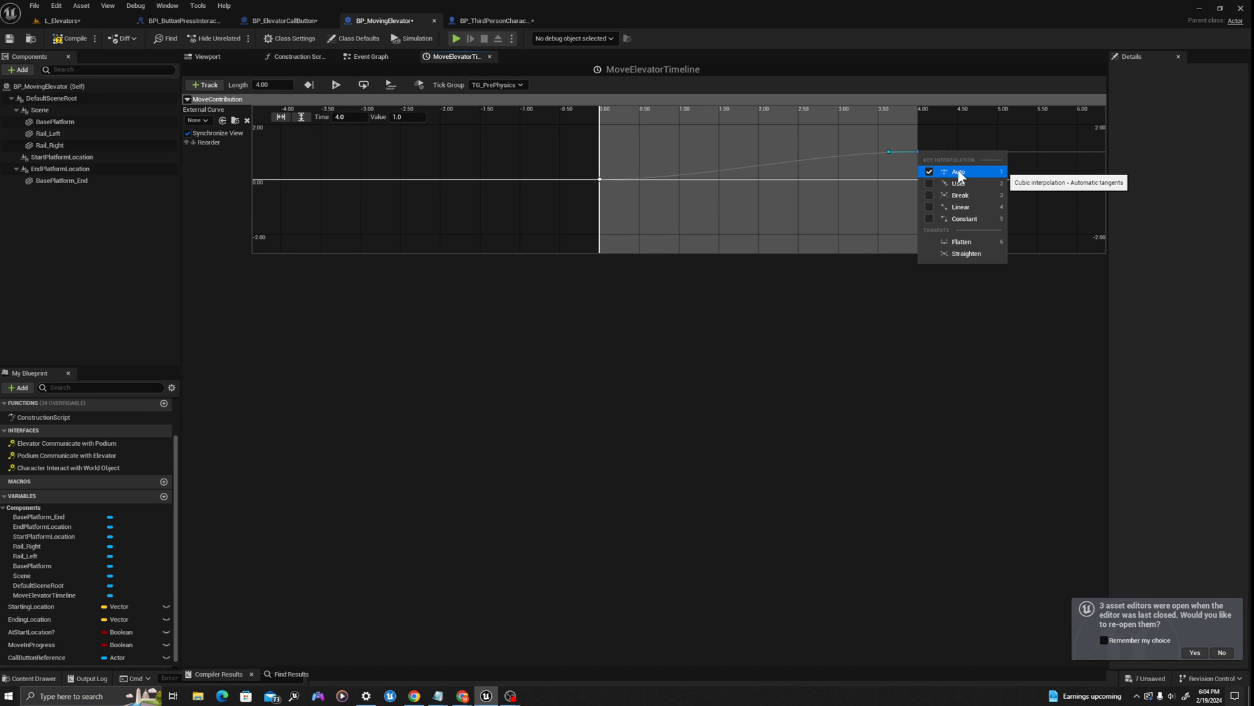
pyautogui.click(739, 173)
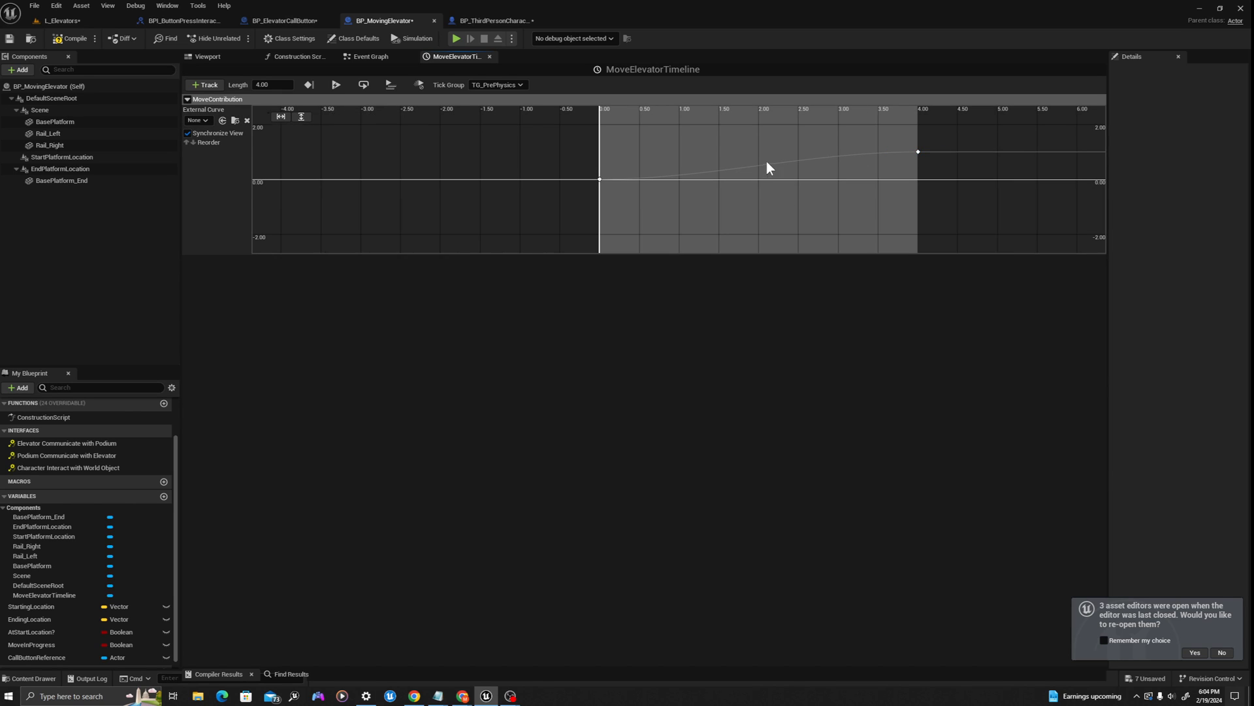
pyautogui.press('f')
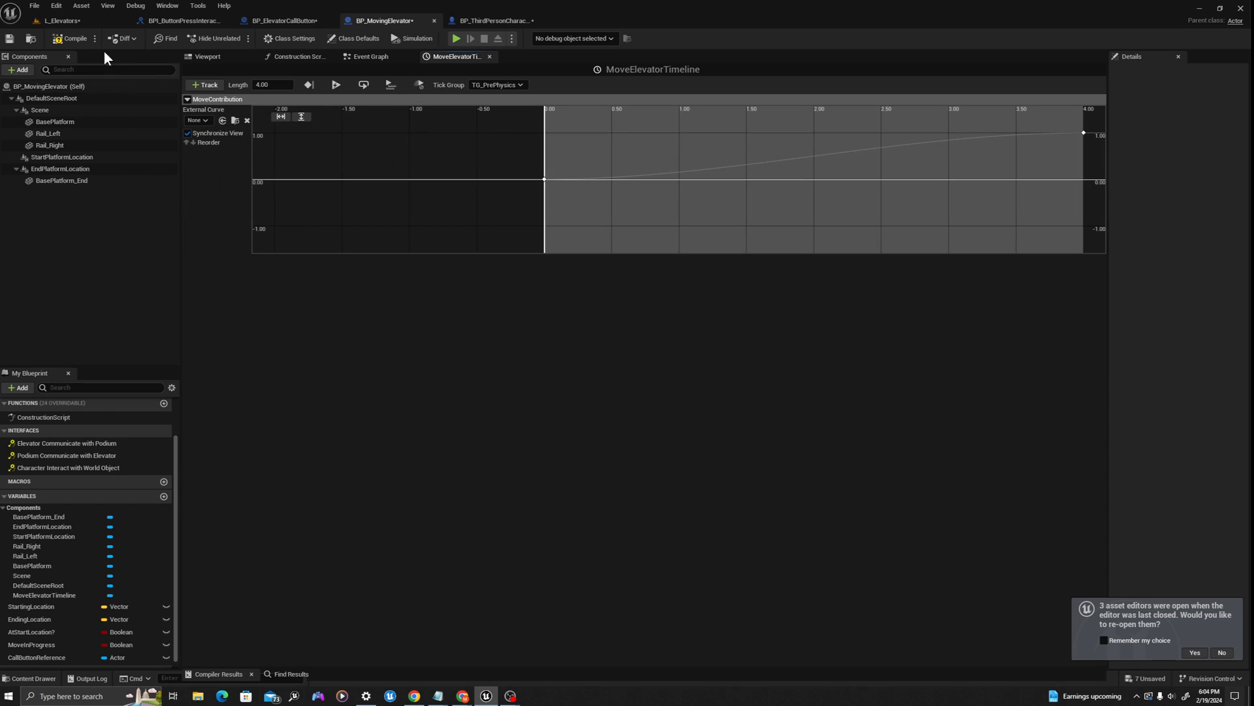
# Compile the blueprint and return to its Event Graph.
pyautogui.click(70, 39)
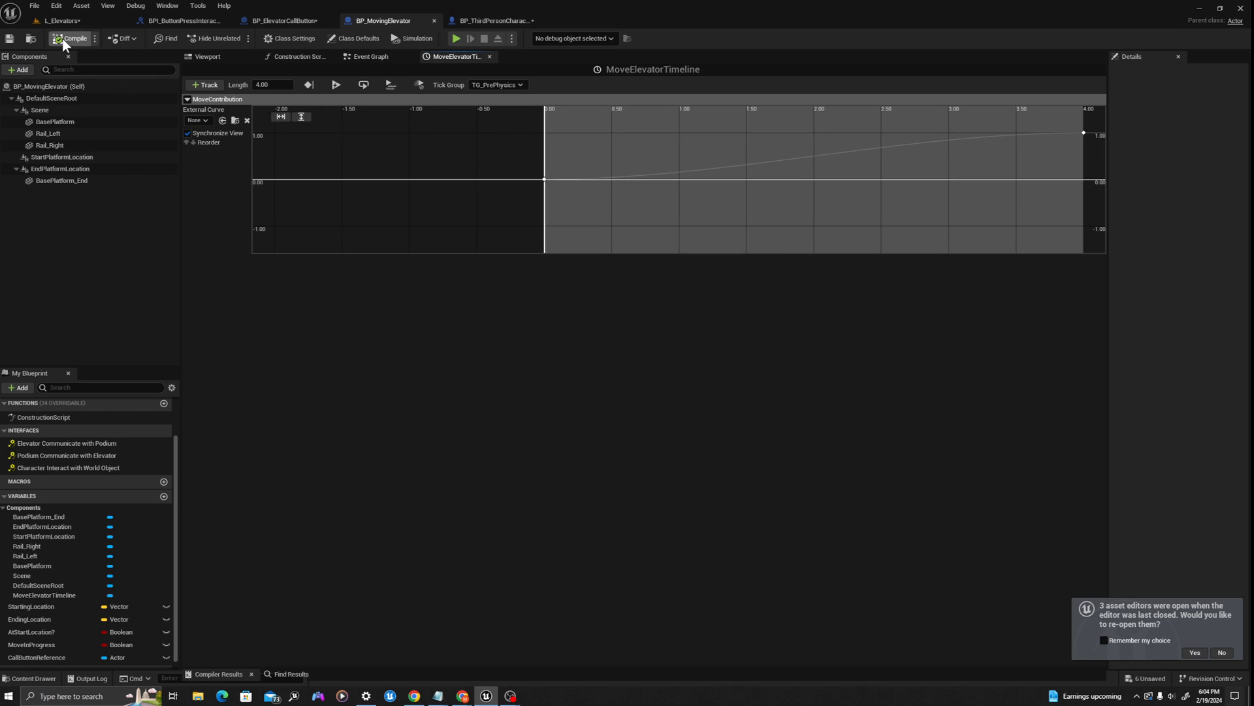
pyautogui.click(367, 59)
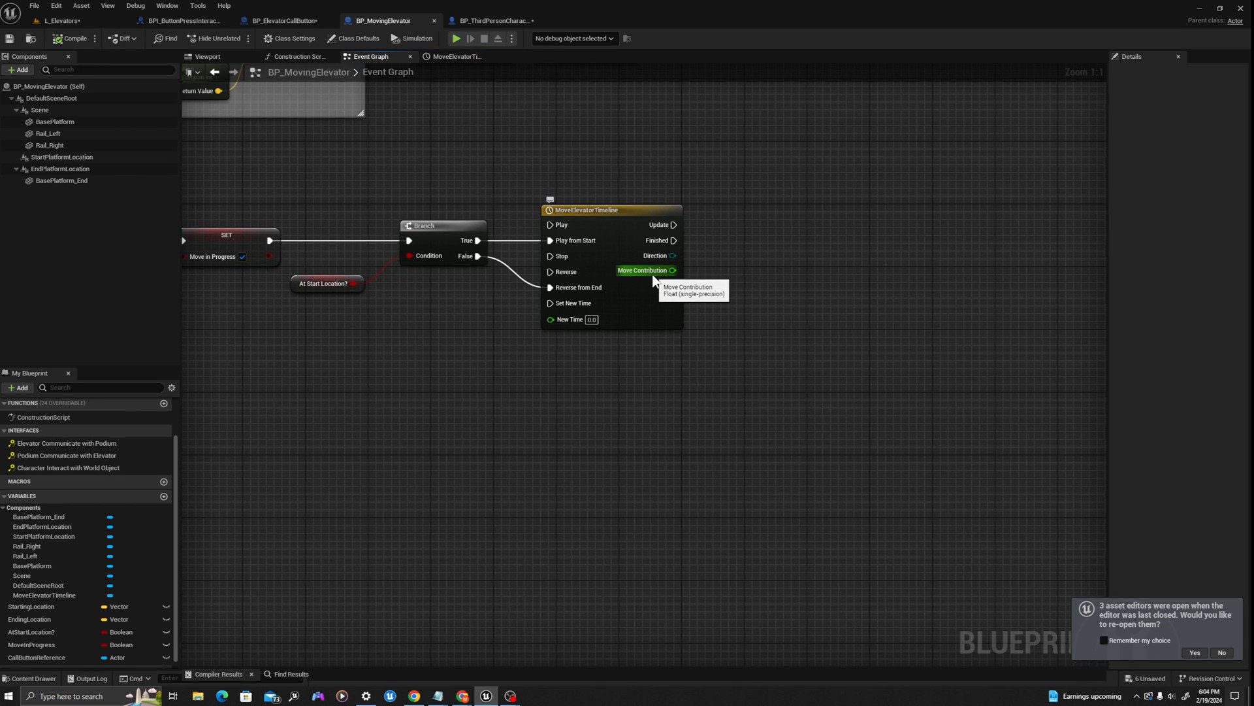
pyautogui.moveTo(672, 271); pyautogui.dragTo(699, 276)
pyautogui.press('Escape')
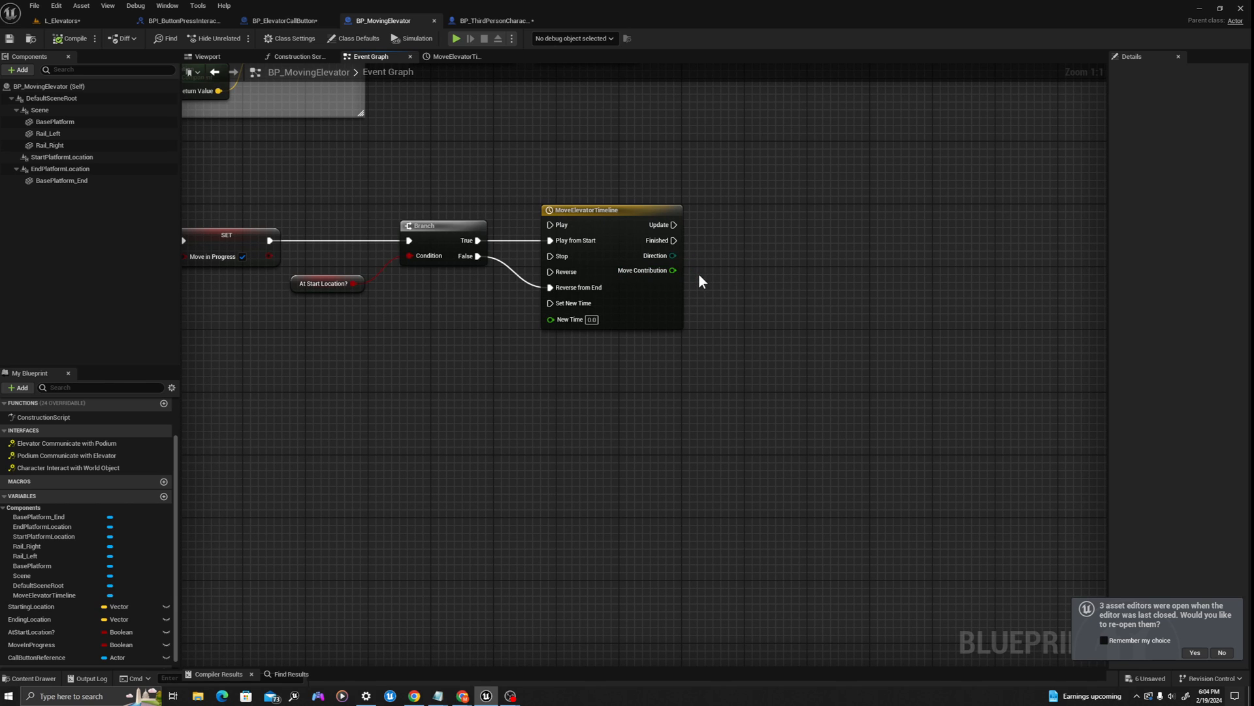
# Add a Lerp (Vector) node with its Alpha driven by the timeline's Move Contribution output, and place it beside the timeline.
pyautogui.moveTo(714, 265); pyautogui.dragTo(602, 235, button='right')
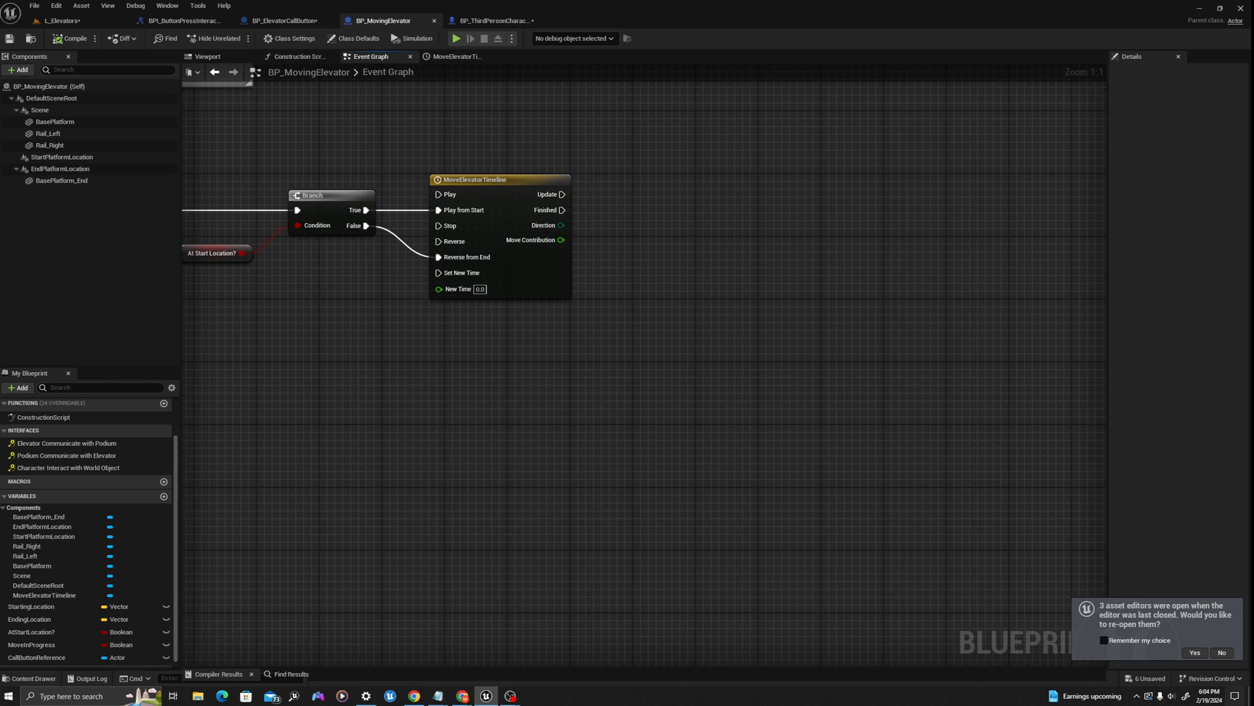
pyautogui.moveTo(560, 240); pyautogui.dragTo(654, 241)
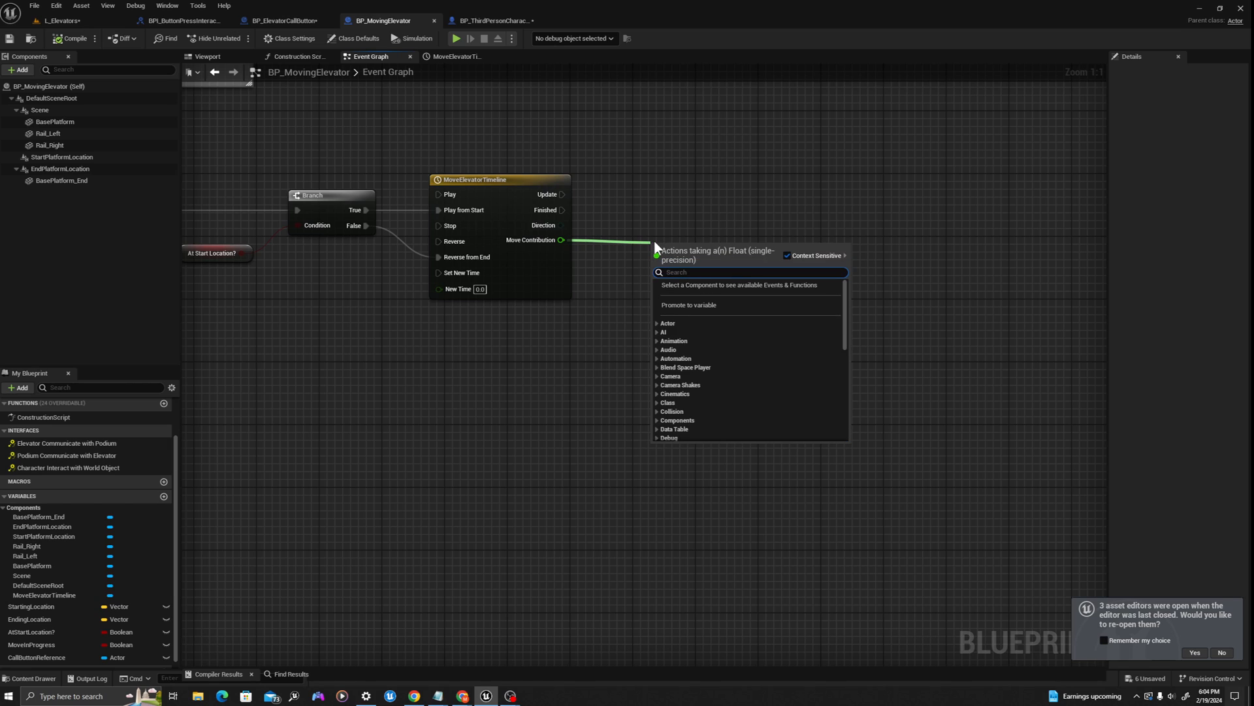
pyautogui.write('lerp vec')
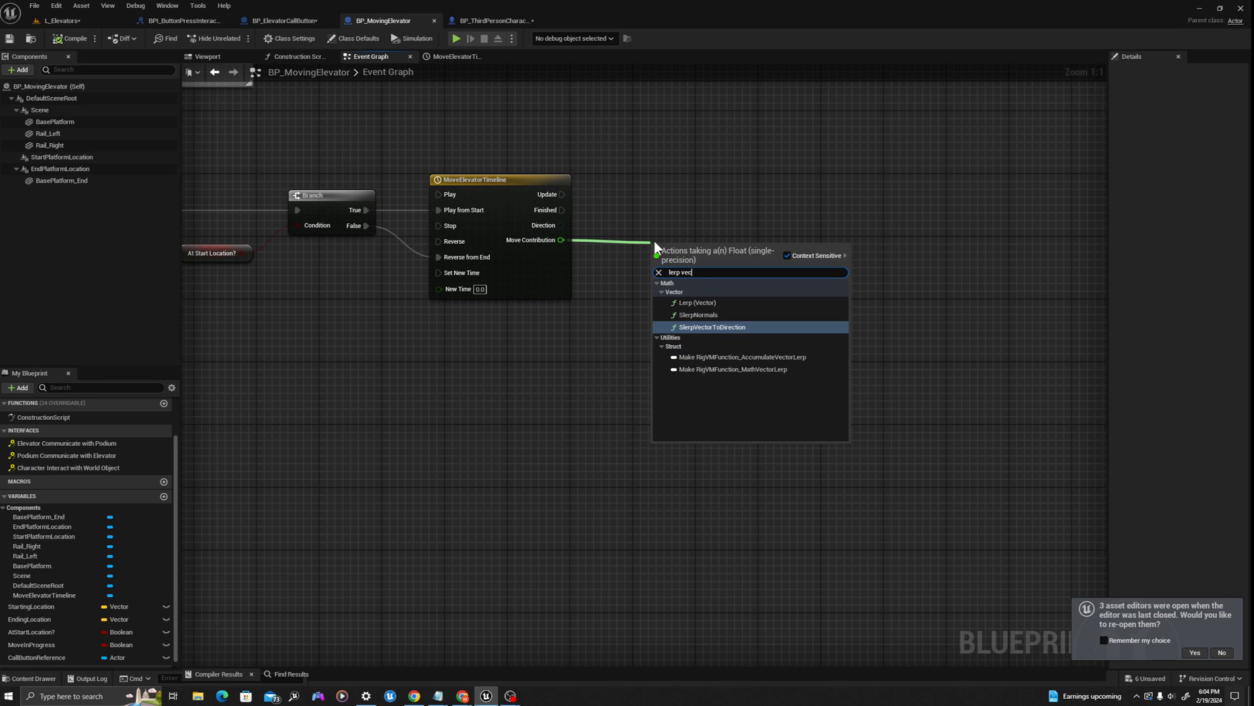
pyautogui.write('tor')
pyautogui.press('Return')
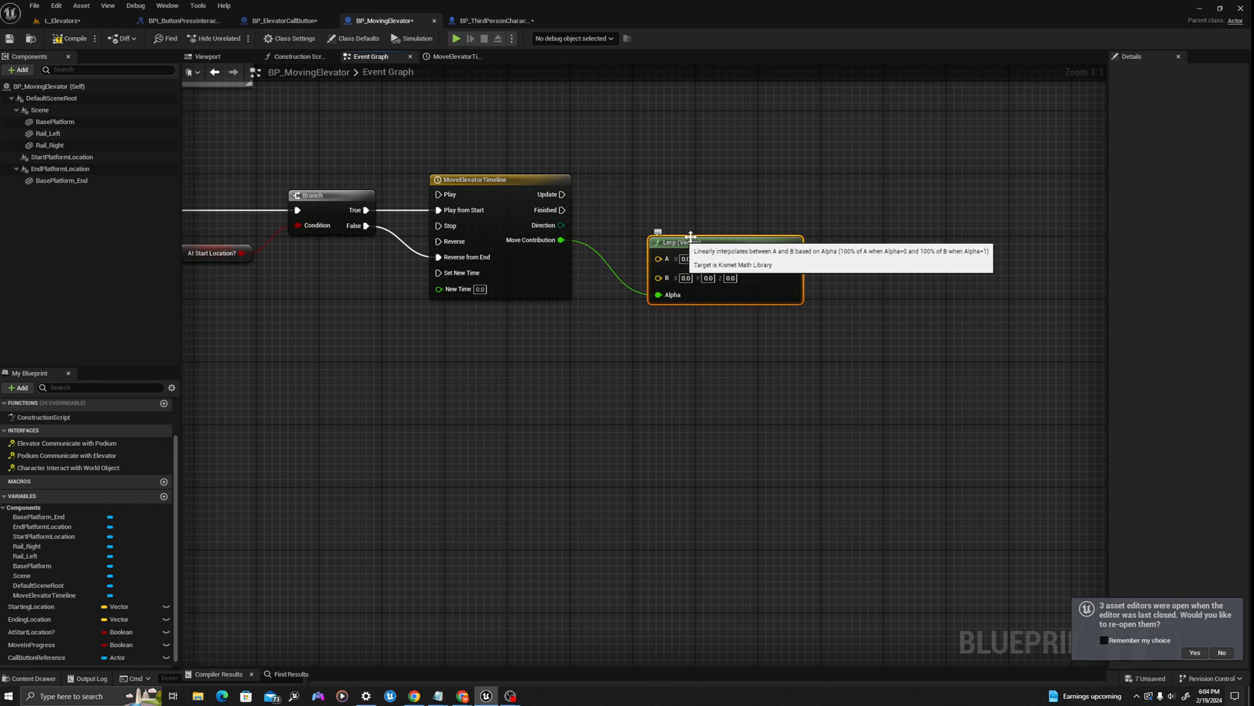
pyautogui.moveTo(748, 267); pyautogui.dragTo(779, 228)
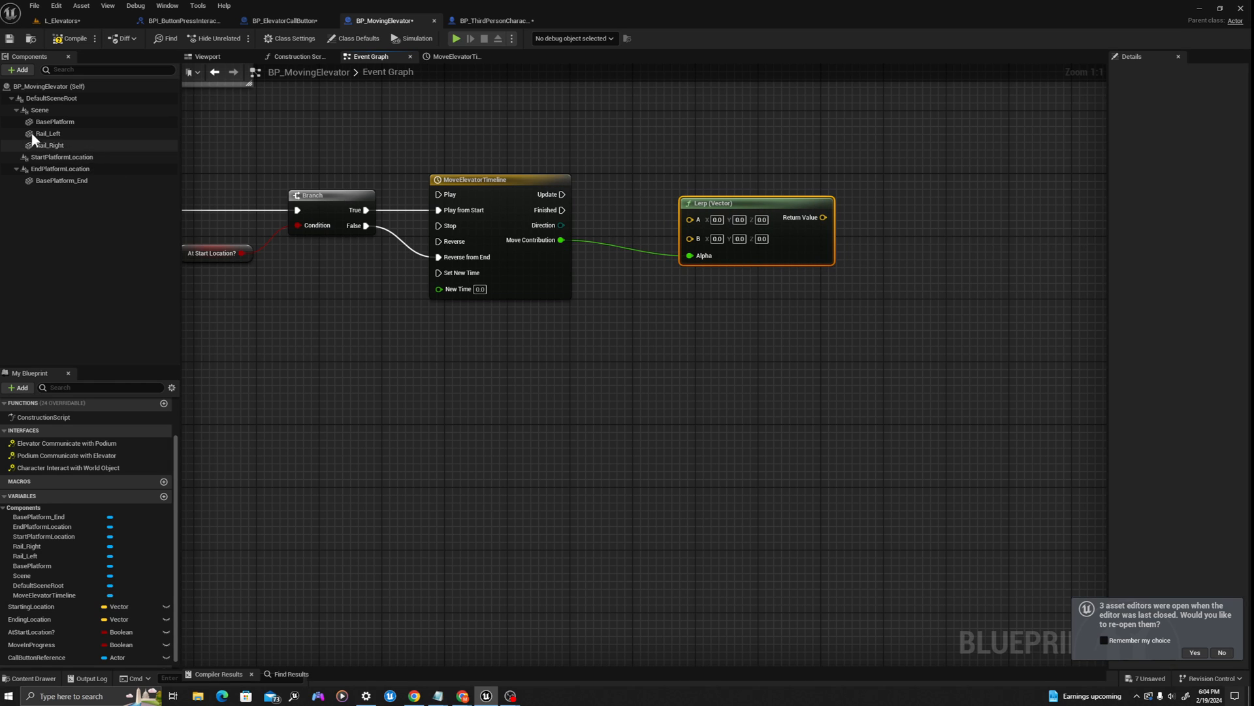
# Add a reference to the Scene component in the graph and rename that component Platform_Root.
pyautogui.moveTo(41, 113); pyautogui.dragTo(1084, 183)
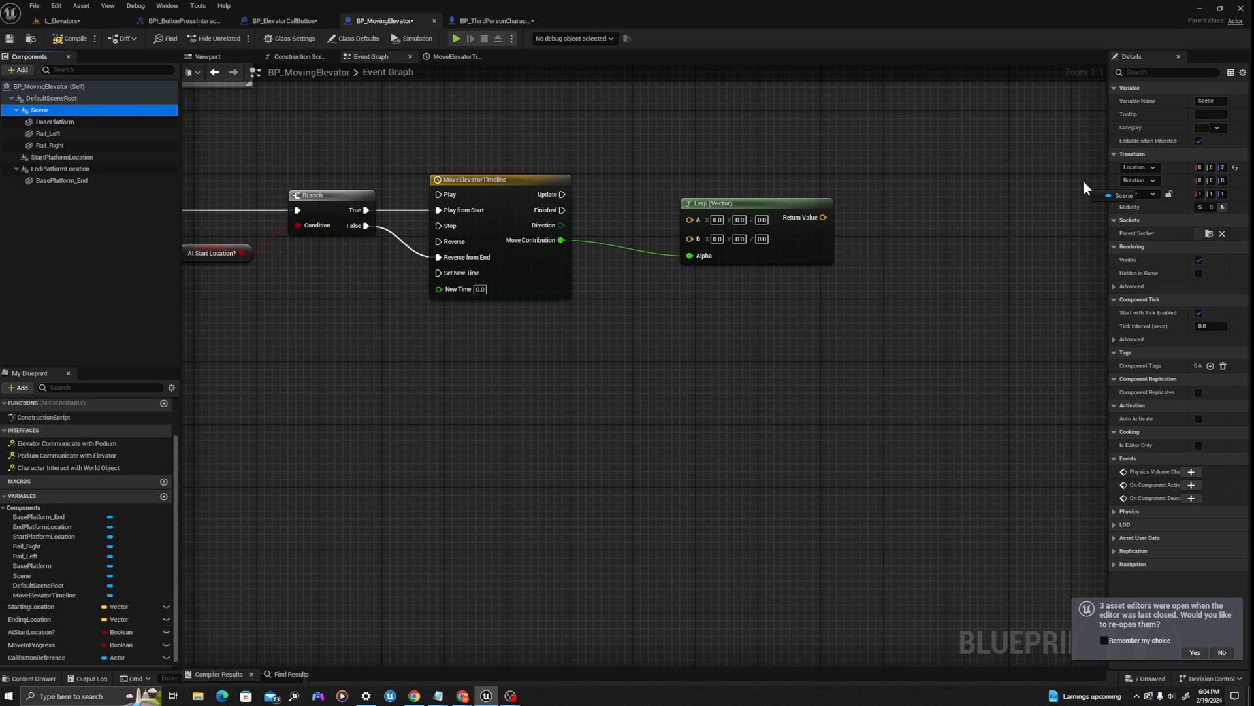
pyautogui.moveTo(877, 196); pyautogui.dragTo(878, 193)
pyautogui.click(56, 112)
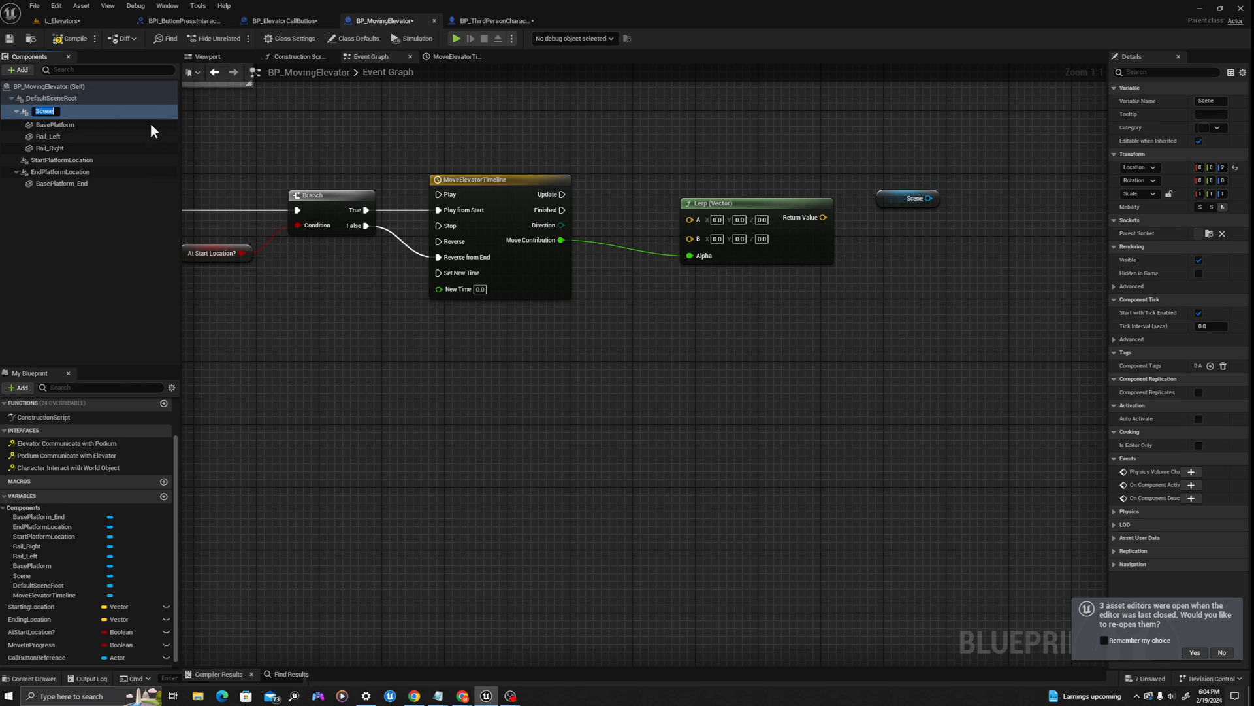
pyautogui.write('Platform_Root')
pyautogui.press('Return')
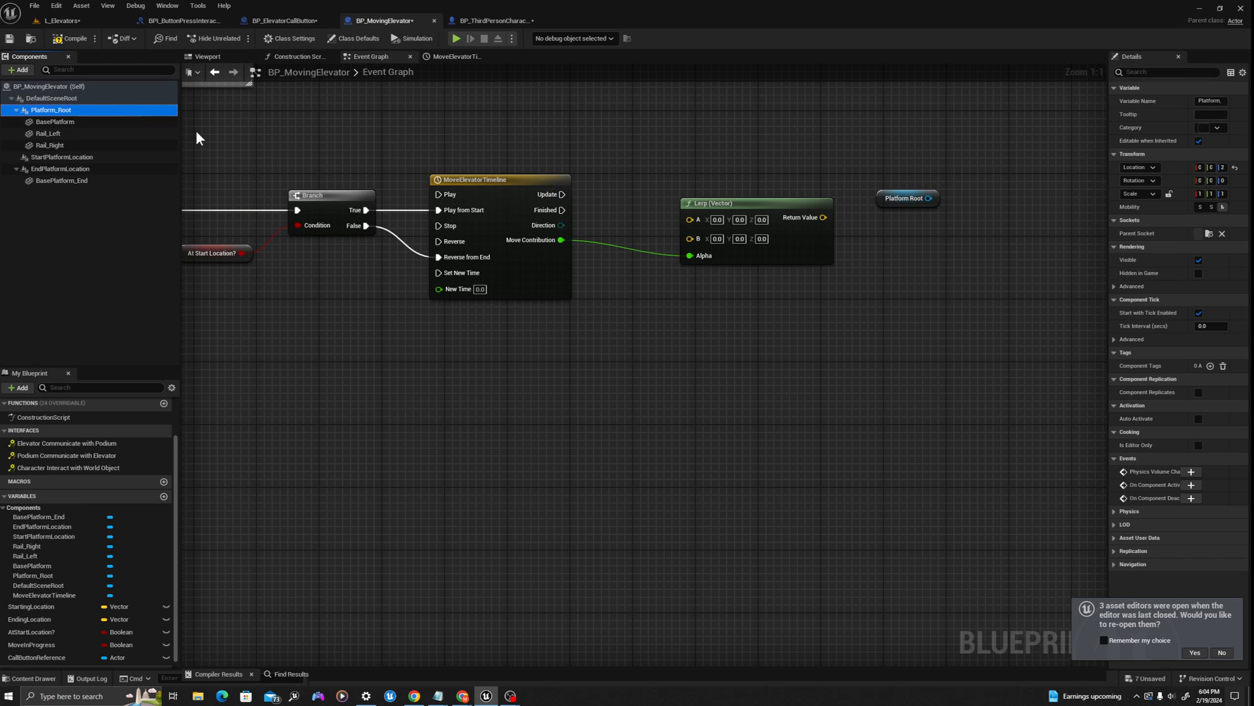
pyautogui.click(882, 193)
pyautogui.click(73, 124)
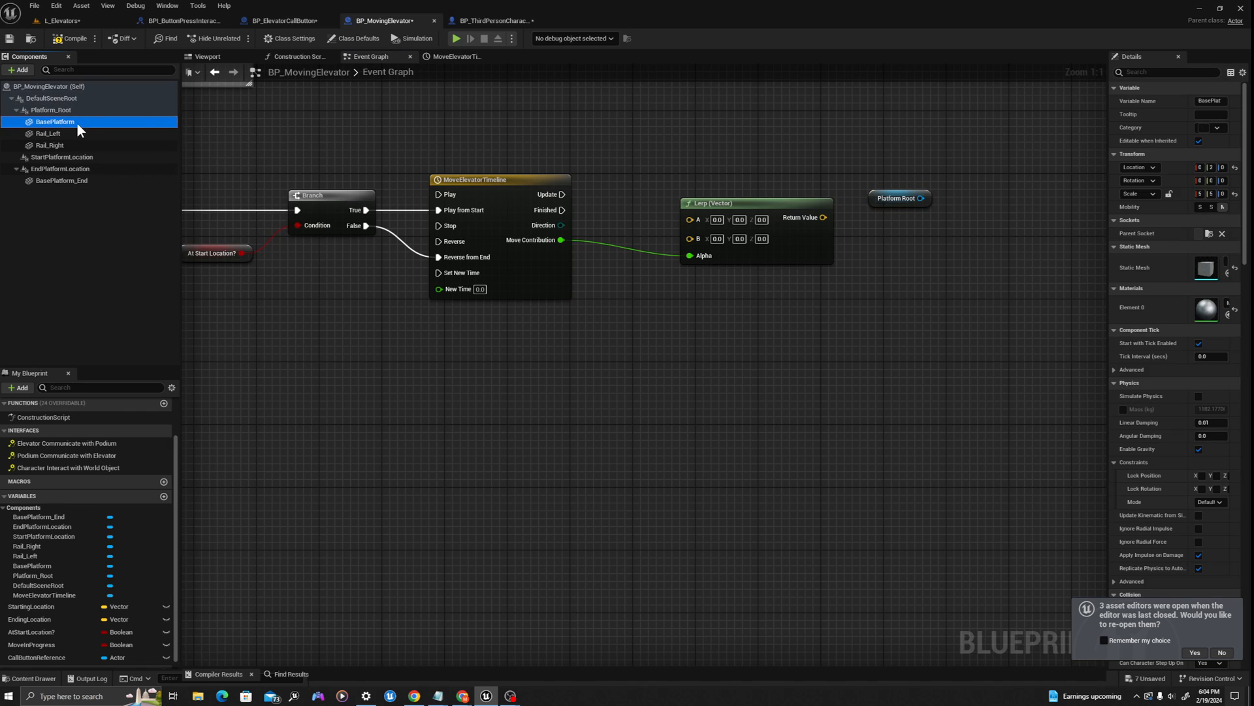
# Lower the Lerp node slightly and connect StartingLocation to its A input and EndingLocation to its B input.
pyautogui.moveTo(802, 241); pyautogui.dragTo(800, 265)
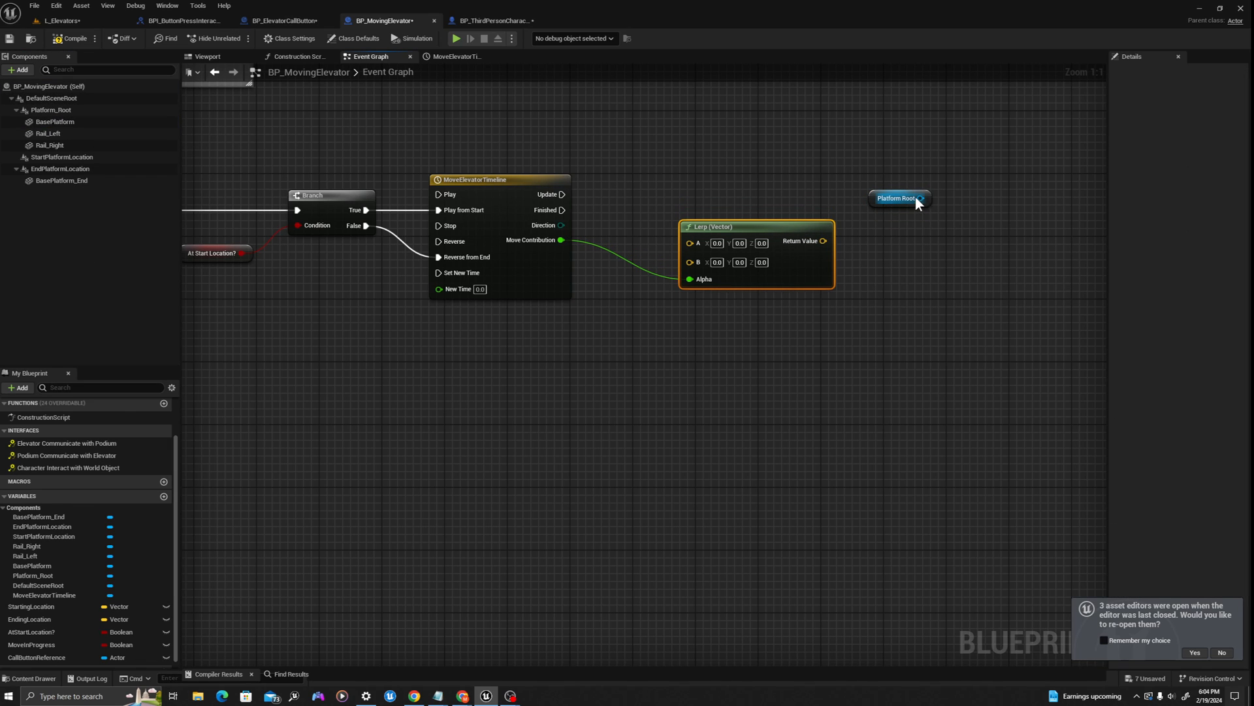
pyautogui.moveTo(921, 198)
pyautogui.mouseDown()
pyautogui.moveTo(952, 202)
pyautogui.moveTo(928, 195)
pyautogui.mouseUp()
pyautogui.click(607, 328)
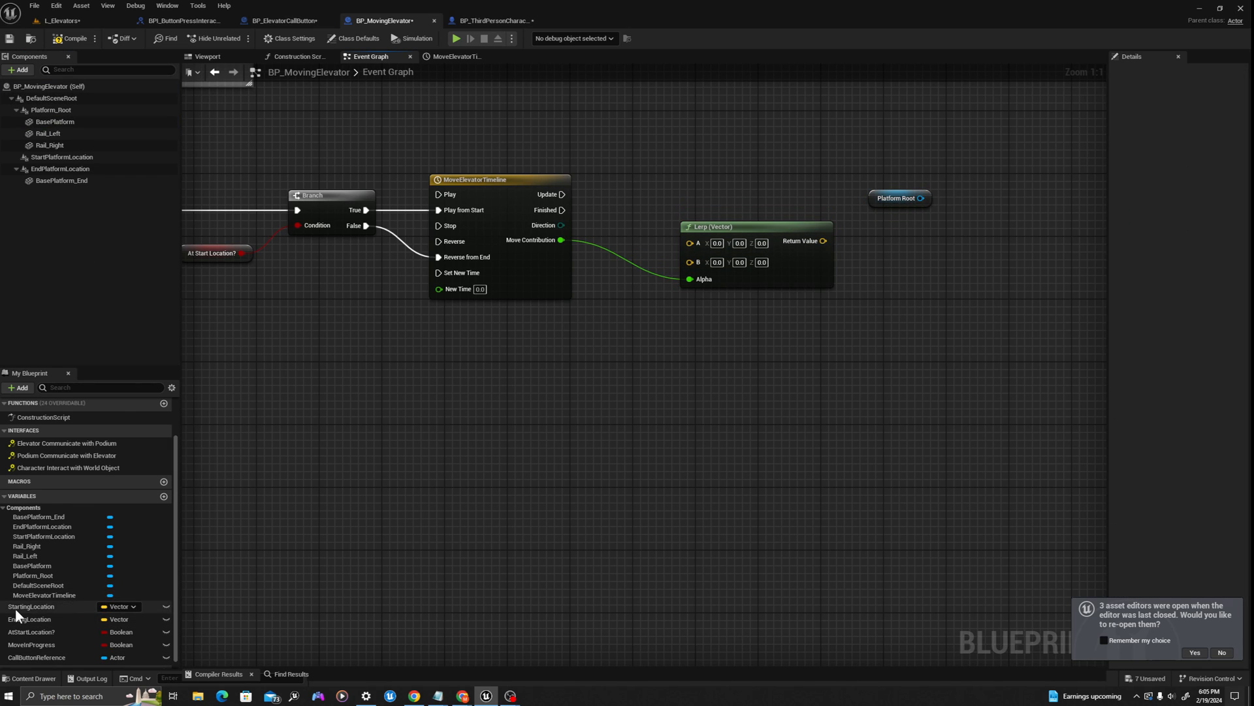
pyautogui.moveTo(14, 609); pyautogui.dragTo(692, 244)
pyautogui.moveTo(30, 618); pyautogui.dragTo(689, 258)
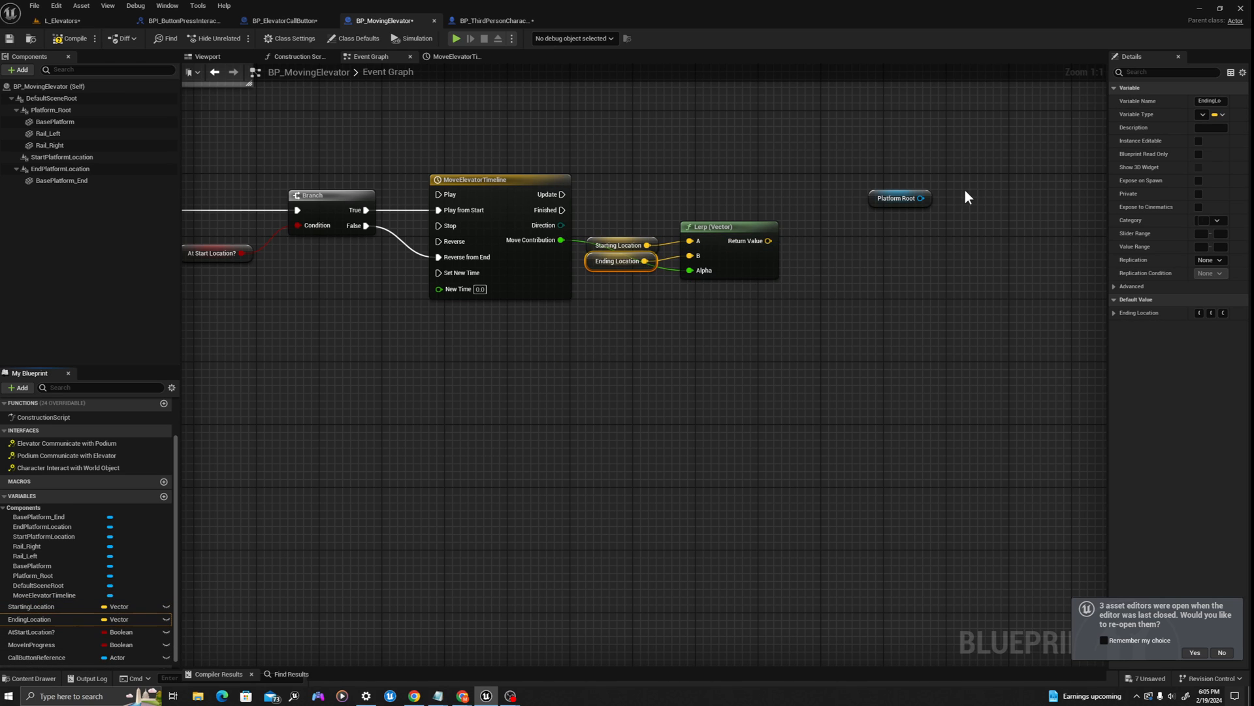
# Add a Set World Location node targeting Platform Root, run from the timeline's Update, with the Lerp's Return Value as New Location.
pyautogui.moveTo(896, 198); pyautogui.dragTo(847, 172)
pyautogui.write('set')
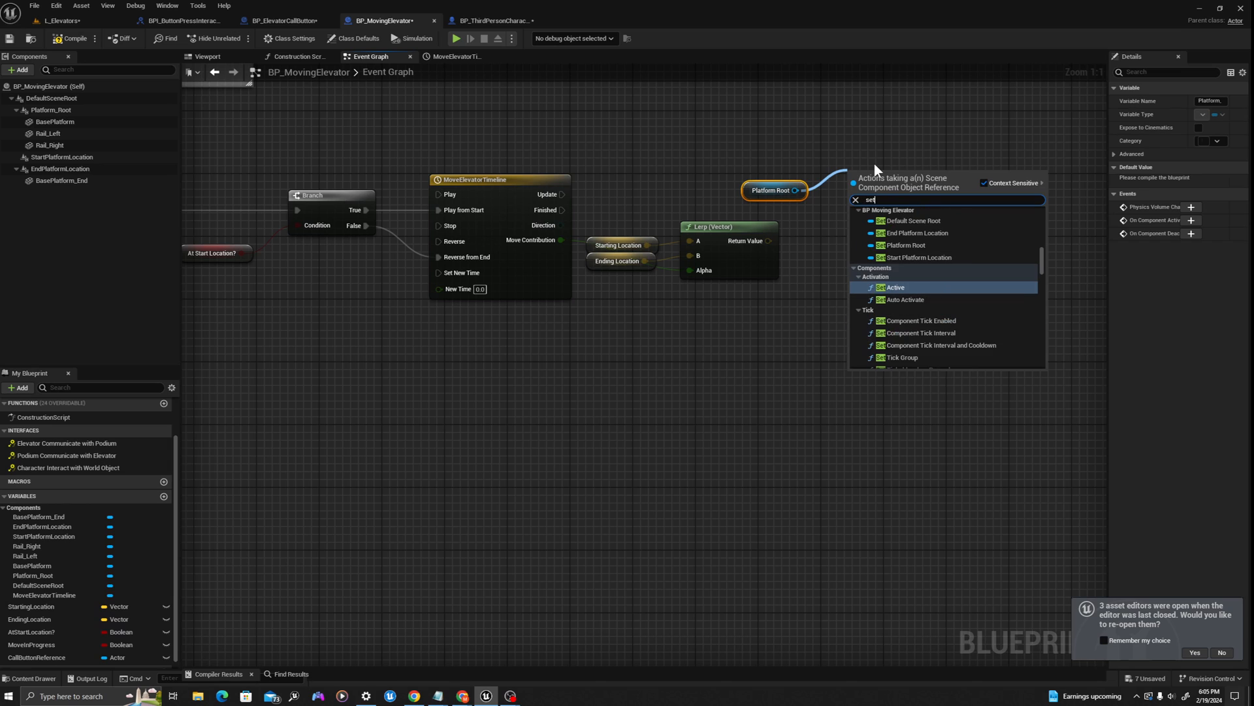
pyautogui.write(' world location')
pyautogui.press('Return')
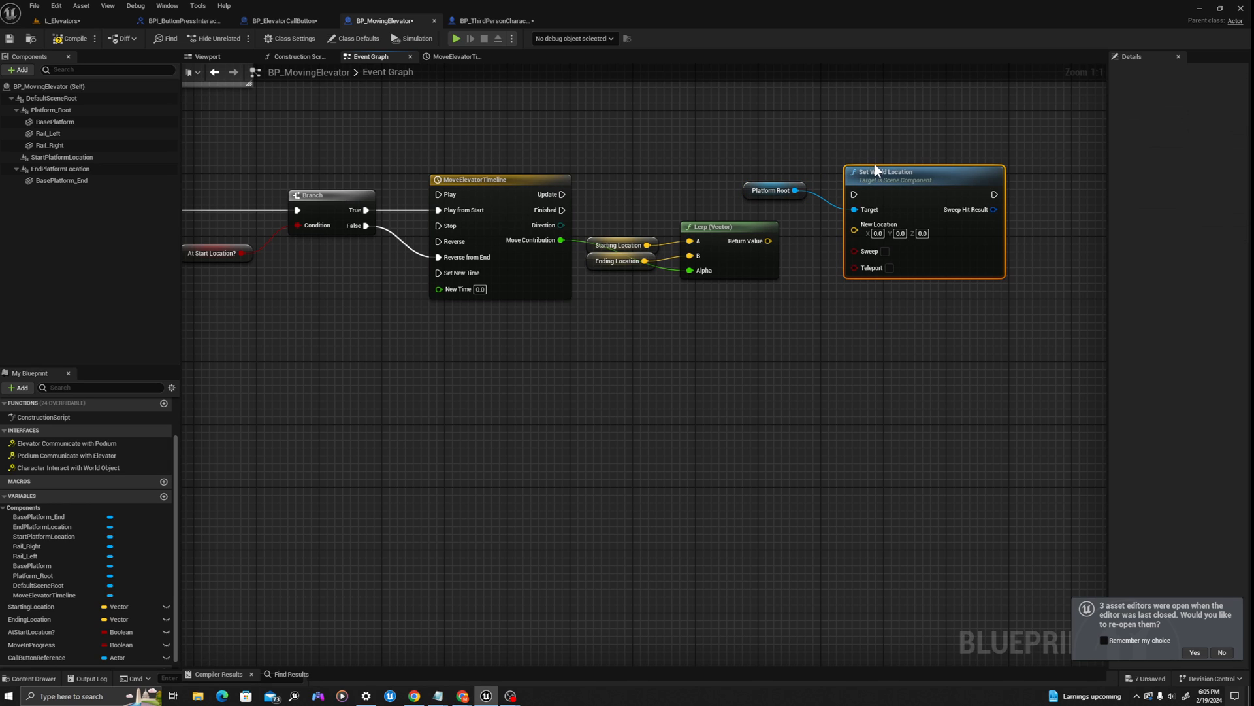
pyautogui.moveTo(768, 240); pyautogui.dragTo(853, 230)
pyautogui.moveTo(562, 194); pyautogui.dragTo(781, 206)
pyautogui.click(524, 274)
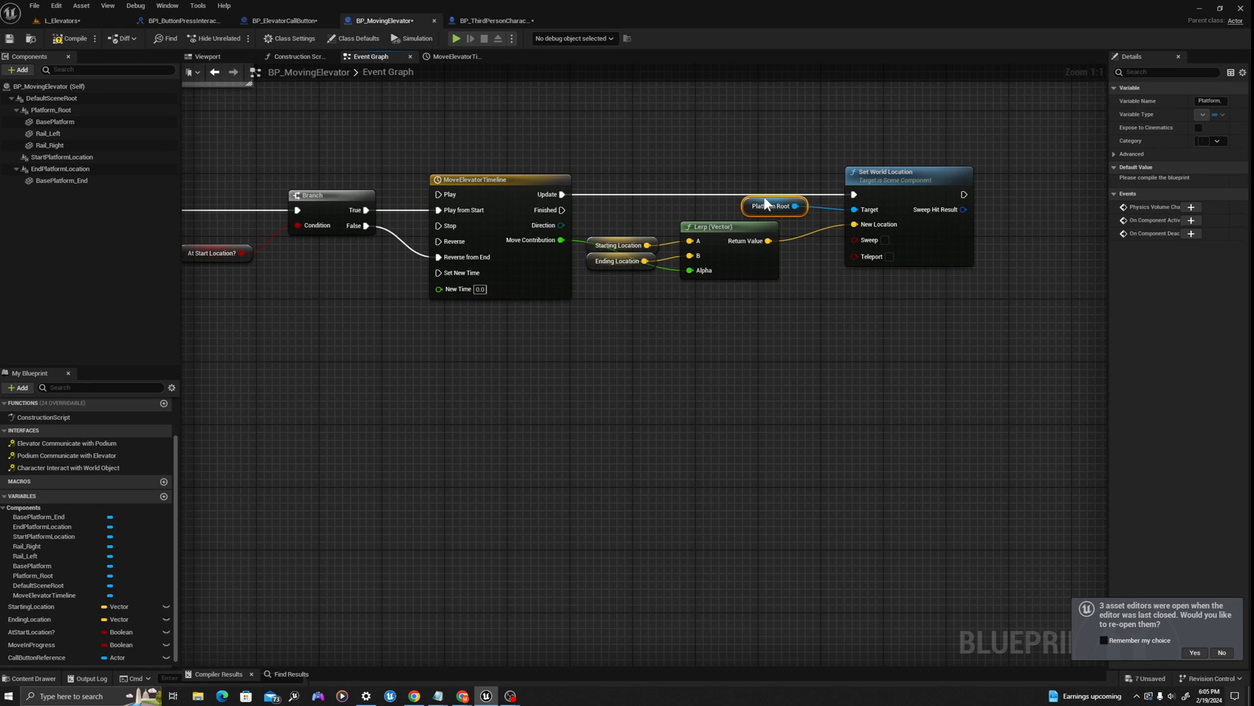
pyautogui.click(886, 187)
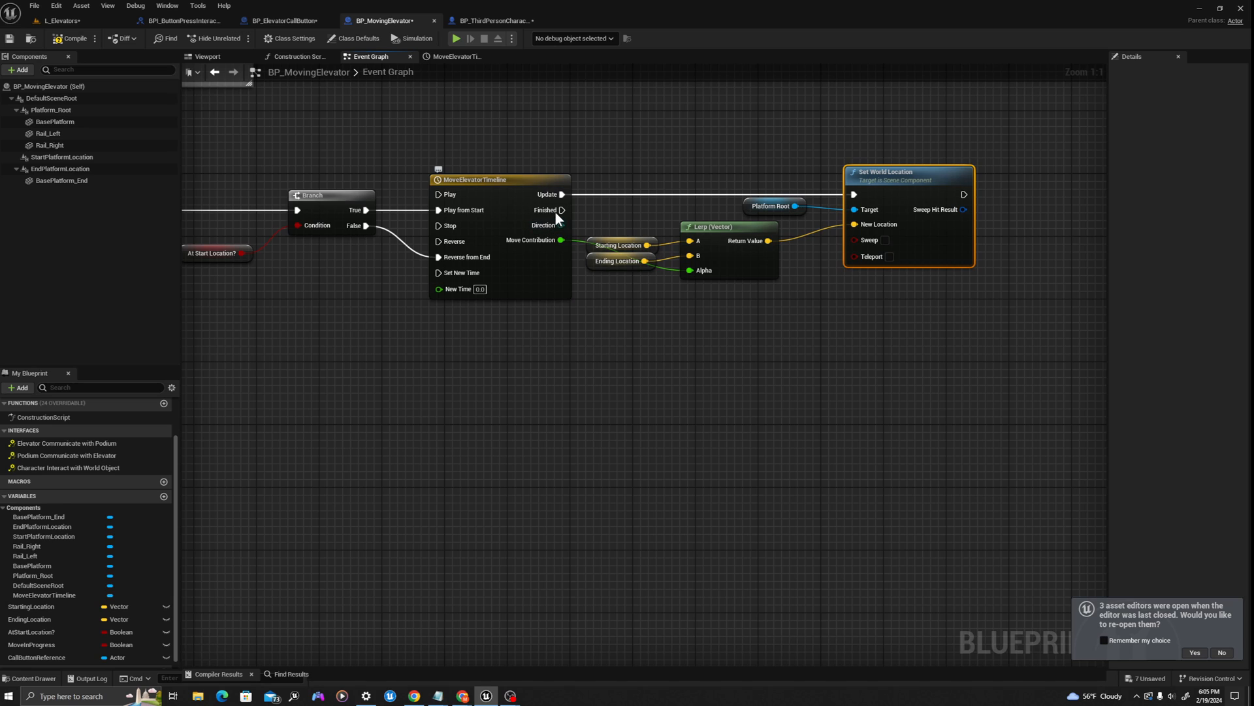
# Add a Set MoveInProgress node left unchecked below the Lerp and run it from the timeline's Finished output.
pyautogui.moveTo(98, 644); pyautogui.dragTo(670, 386)
pyautogui.click(683, 417)
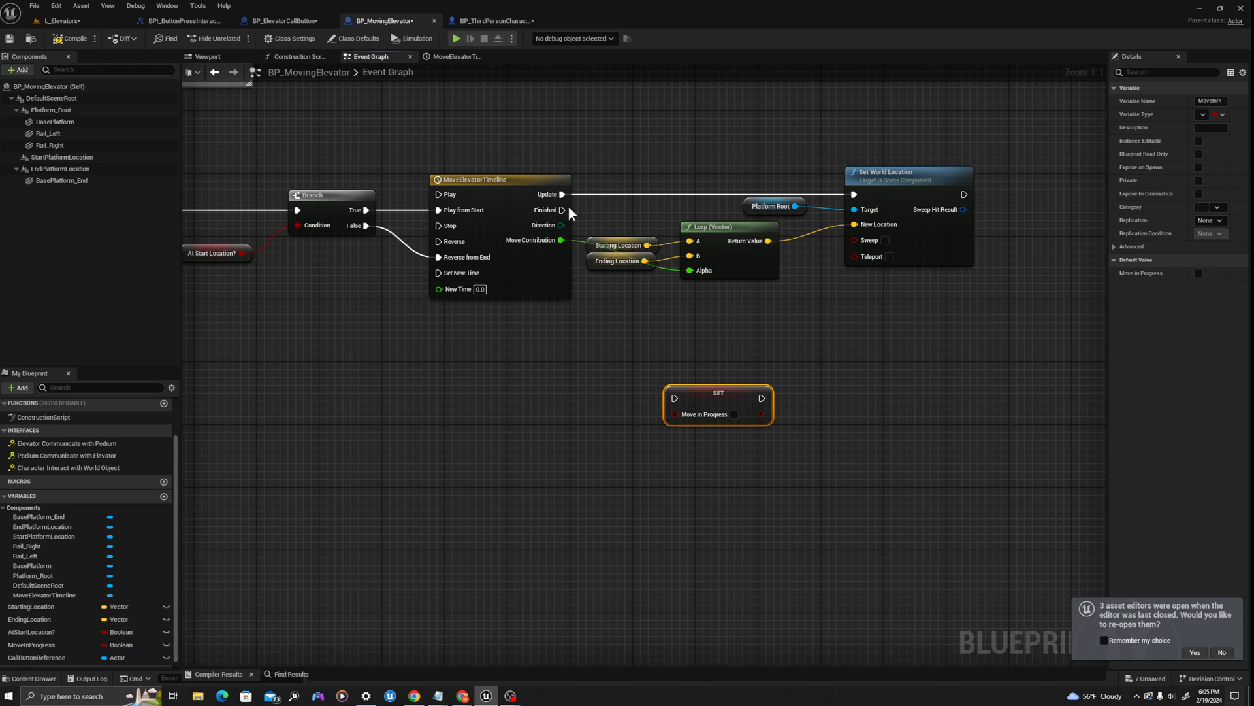
pyautogui.moveTo(561, 209); pyautogui.dragTo(656, 410)
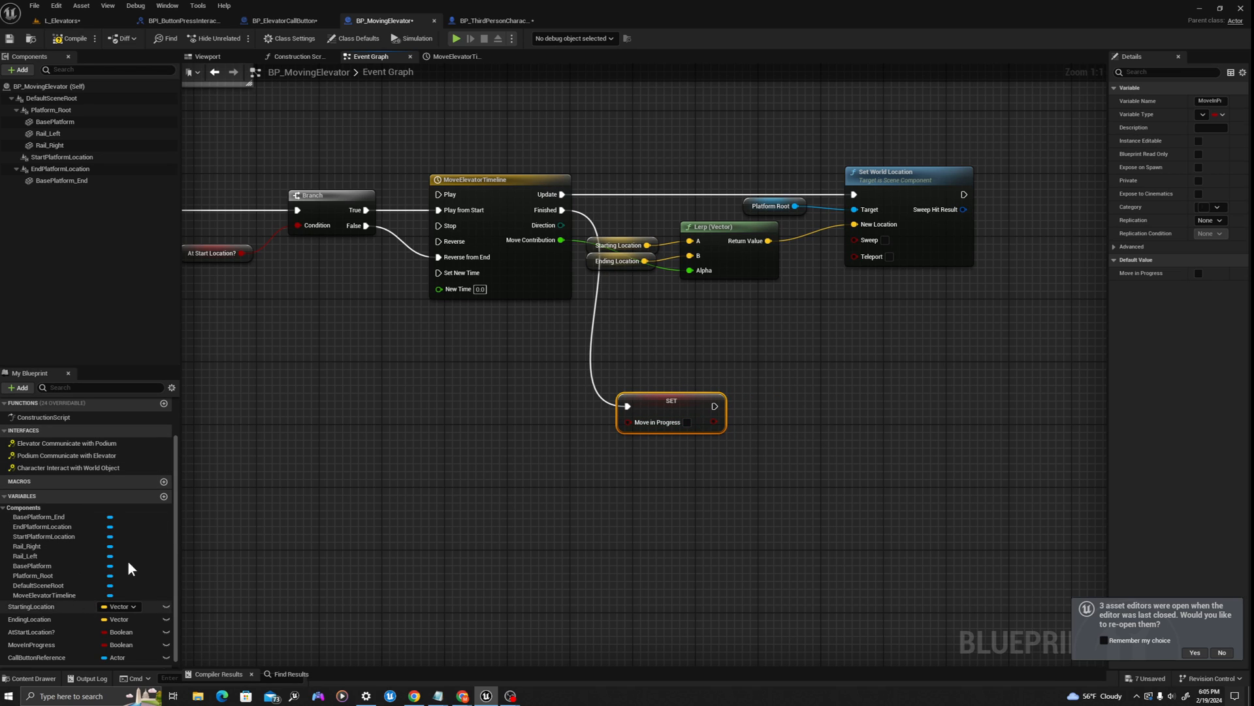
# Add a Select node indexed by the timeline's Direction output and place it beside the Set Move in Progress node.
pyautogui.moveTo(561, 225); pyautogui.dragTo(573, 407)
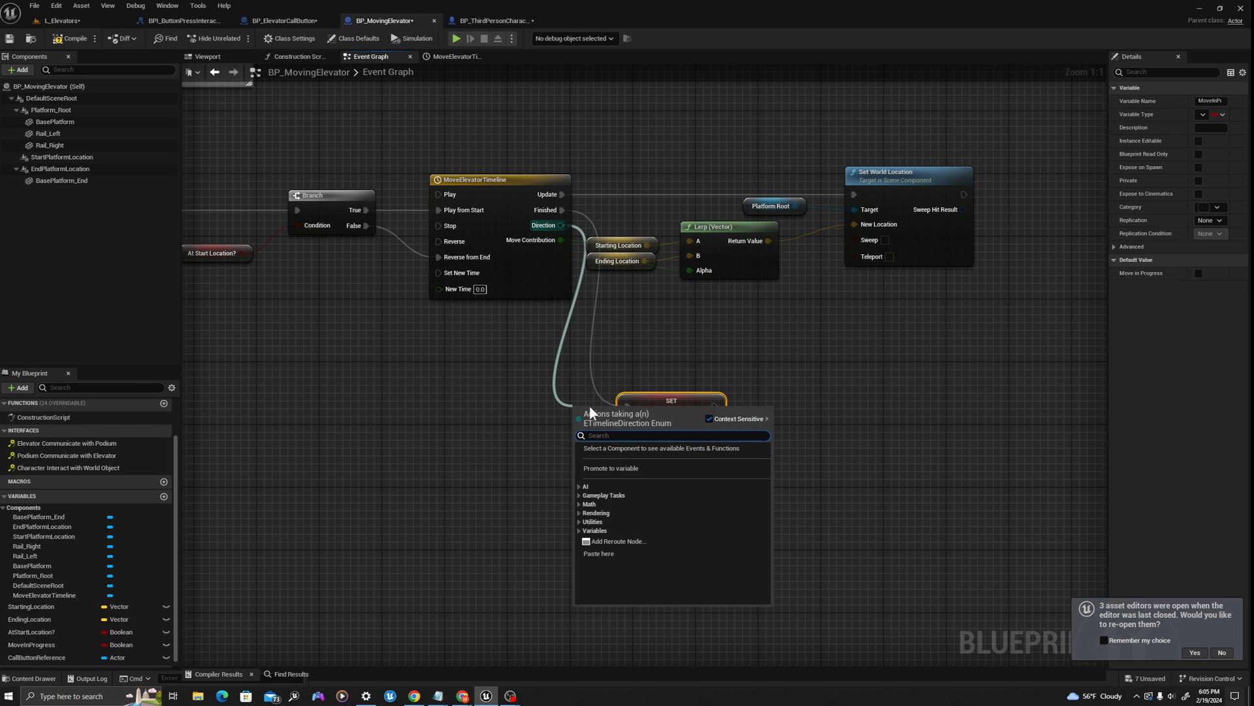
pyautogui.write('switc')
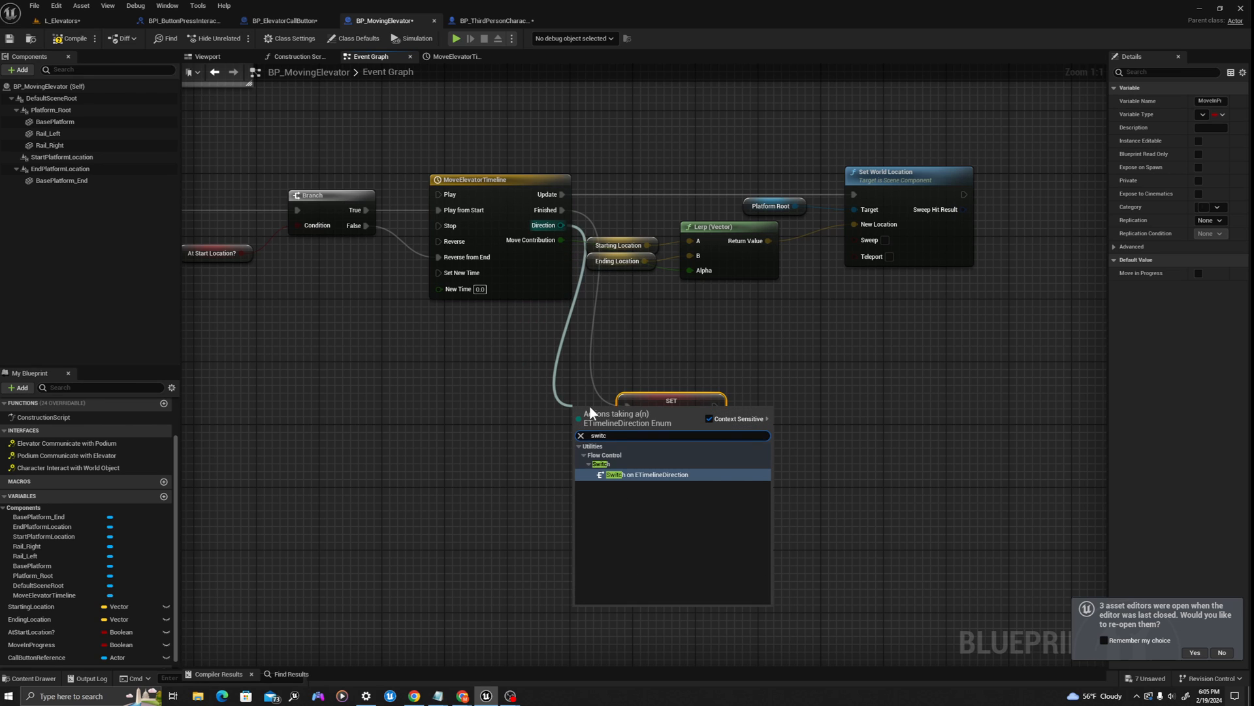
pyautogui.hotkey('ctrl', 'a')
pyautogui.write('select')
pyautogui.press('Return')
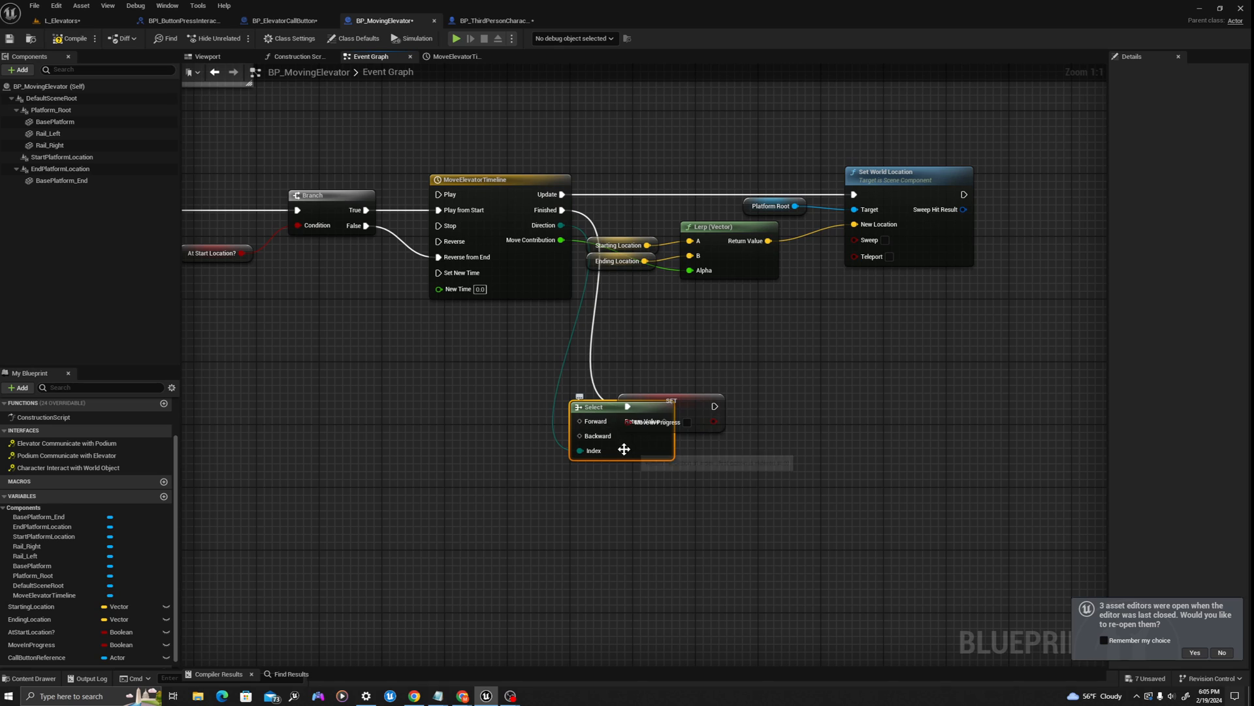
pyautogui.moveTo(626, 463); pyautogui.dragTo(818, 459)
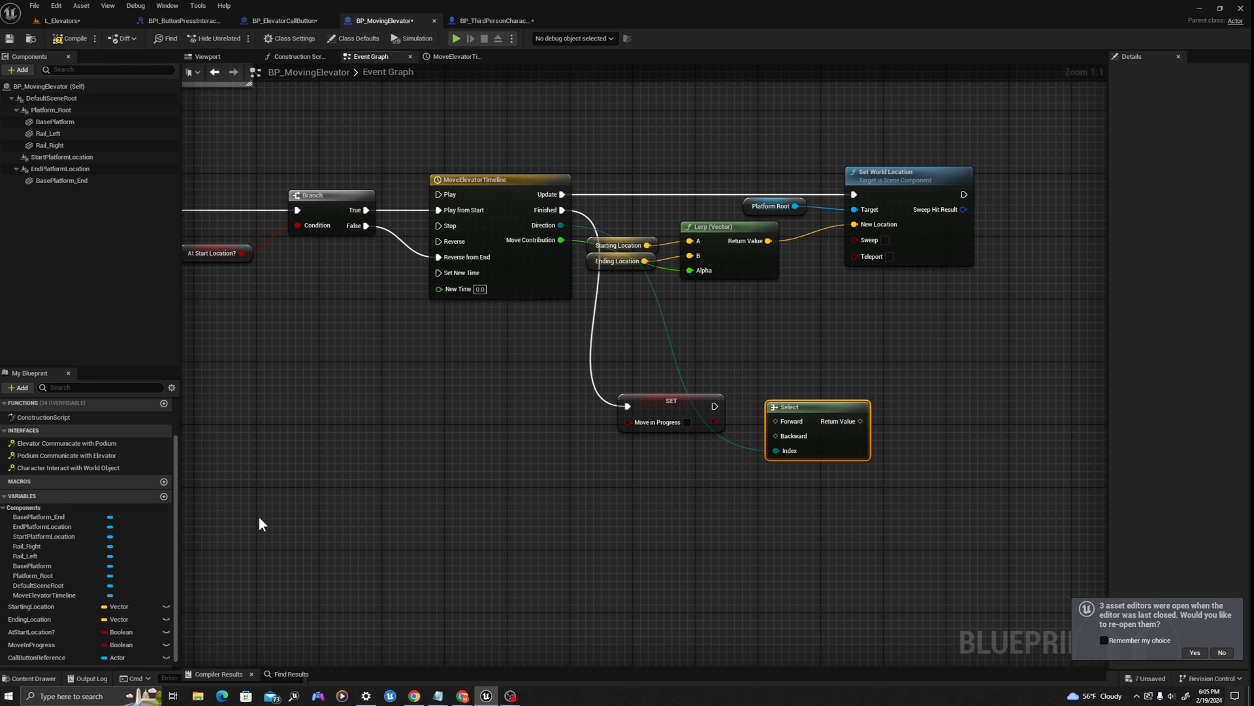
# Feed the Select's Return Value into a new Set AtStartLocation? node, with Backward checked and Forward unchecked, and tidy both nodes.
pyautogui.click(108, 629)
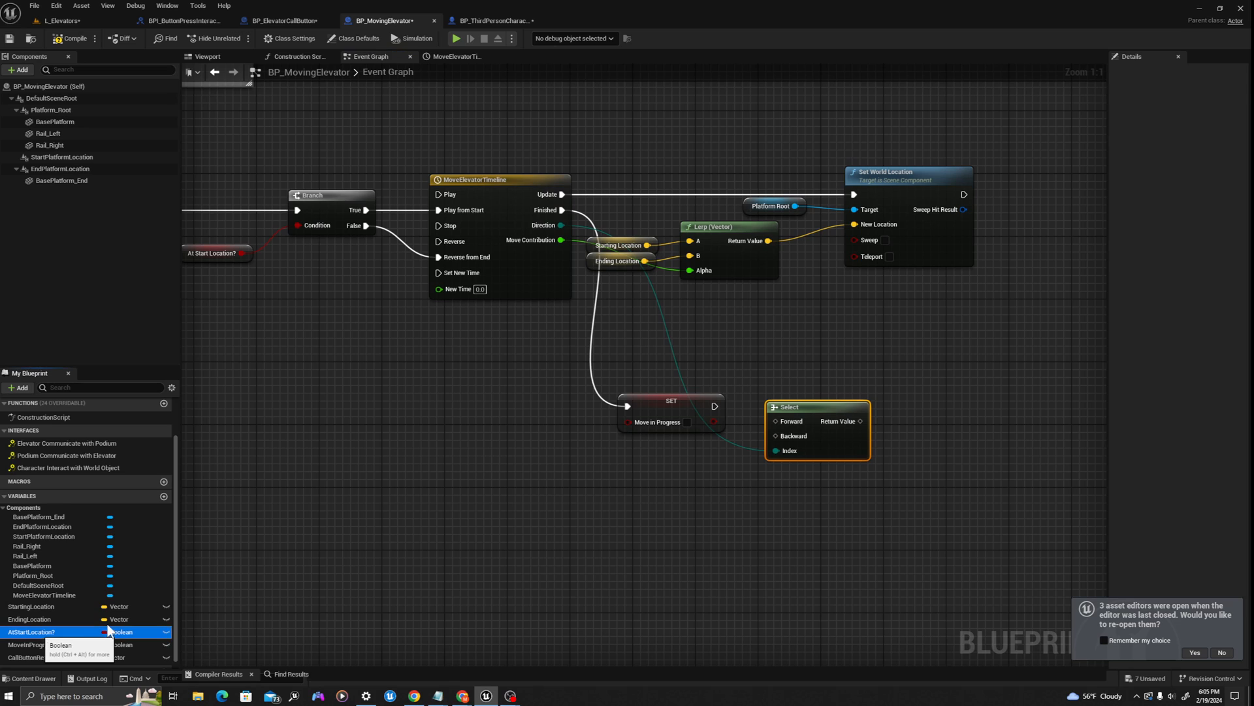
pyautogui.moveTo(108, 629); pyautogui.dragTo(860, 422)
pyautogui.click(916, 449)
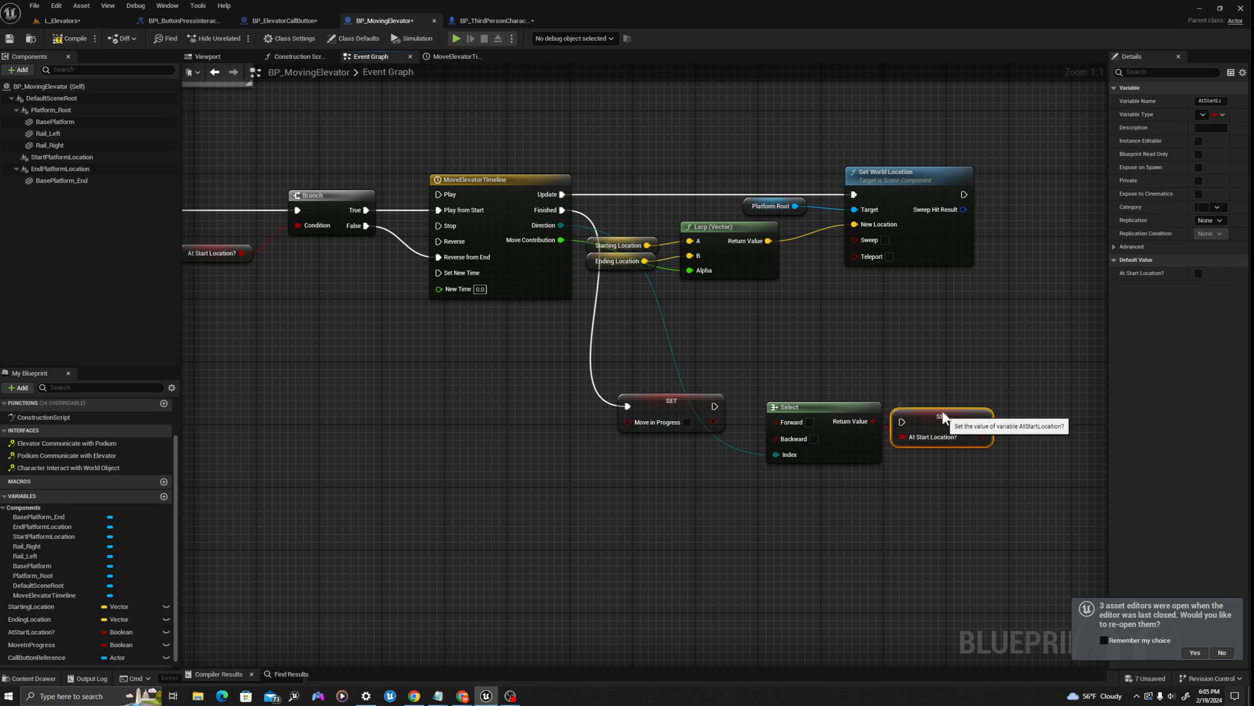
pyautogui.moveTo(965, 450); pyautogui.dragTo(955, 418)
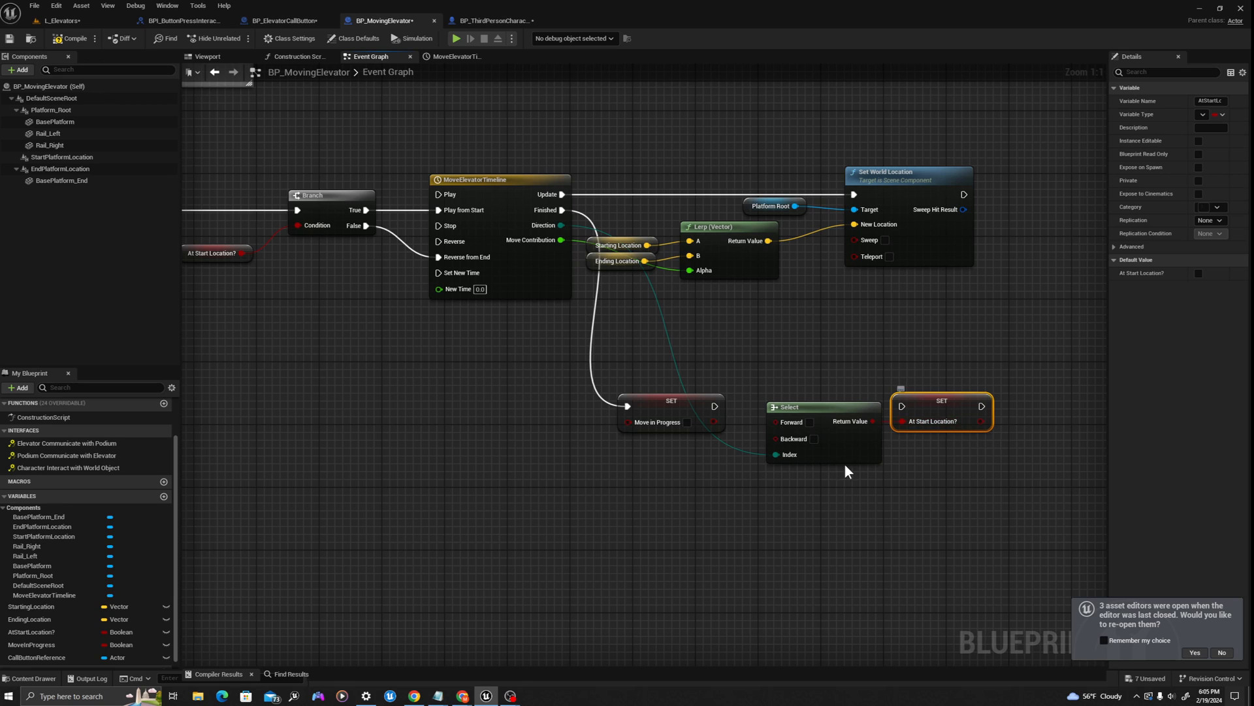
pyautogui.click(814, 439)
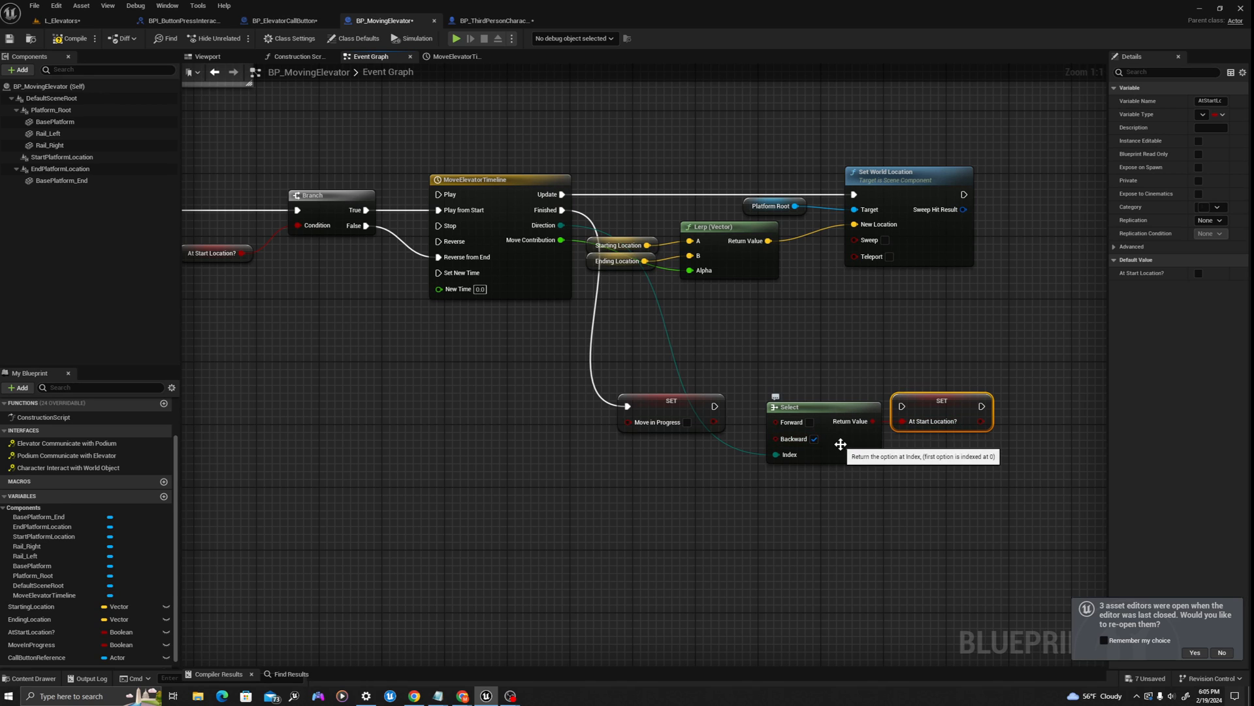
pyautogui.moveTo(841, 443); pyautogui.dragTo(837, 454)
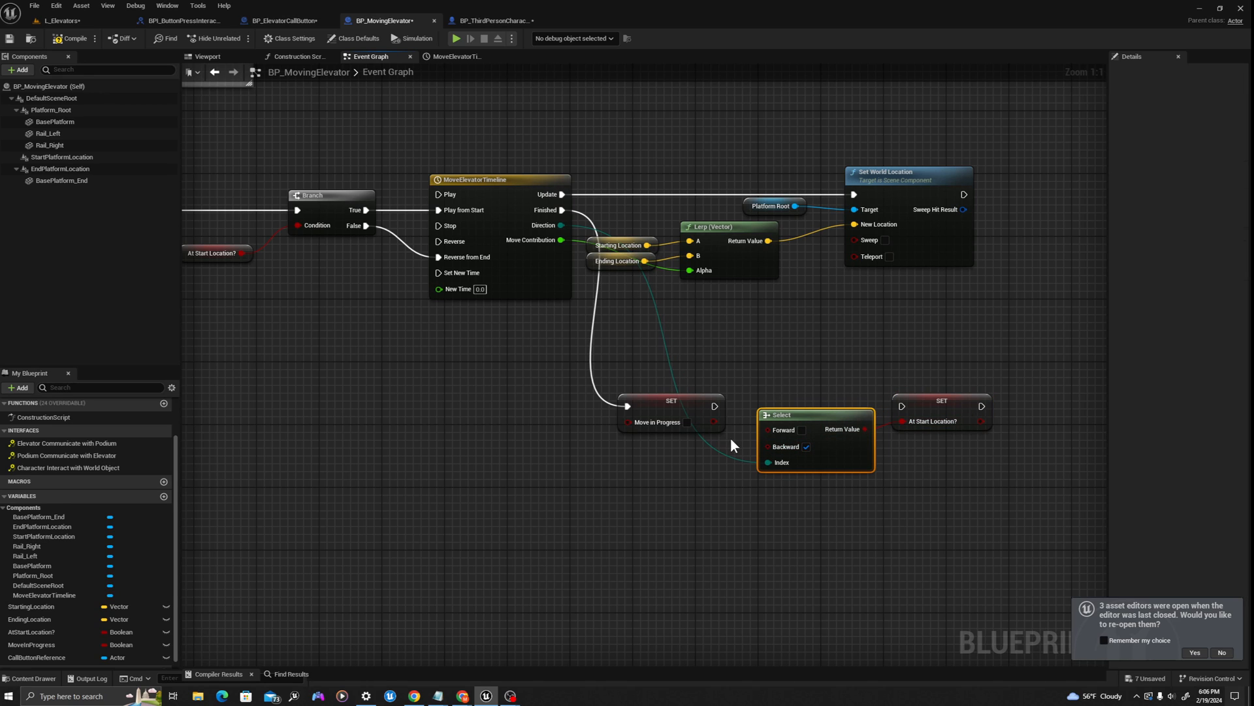
# Run Set AtStartLocation? from Set MoveInProgress, place the Select node beneath them, close the gap between the setters, and compile and save.
pyautogui.moveTo(712, 406); pyautogui.dragTo(902, 406)
pyautogui.moveTo(836, 434); pyautogui.dragTo(696, 493)
pyautogui.click(735, 496)
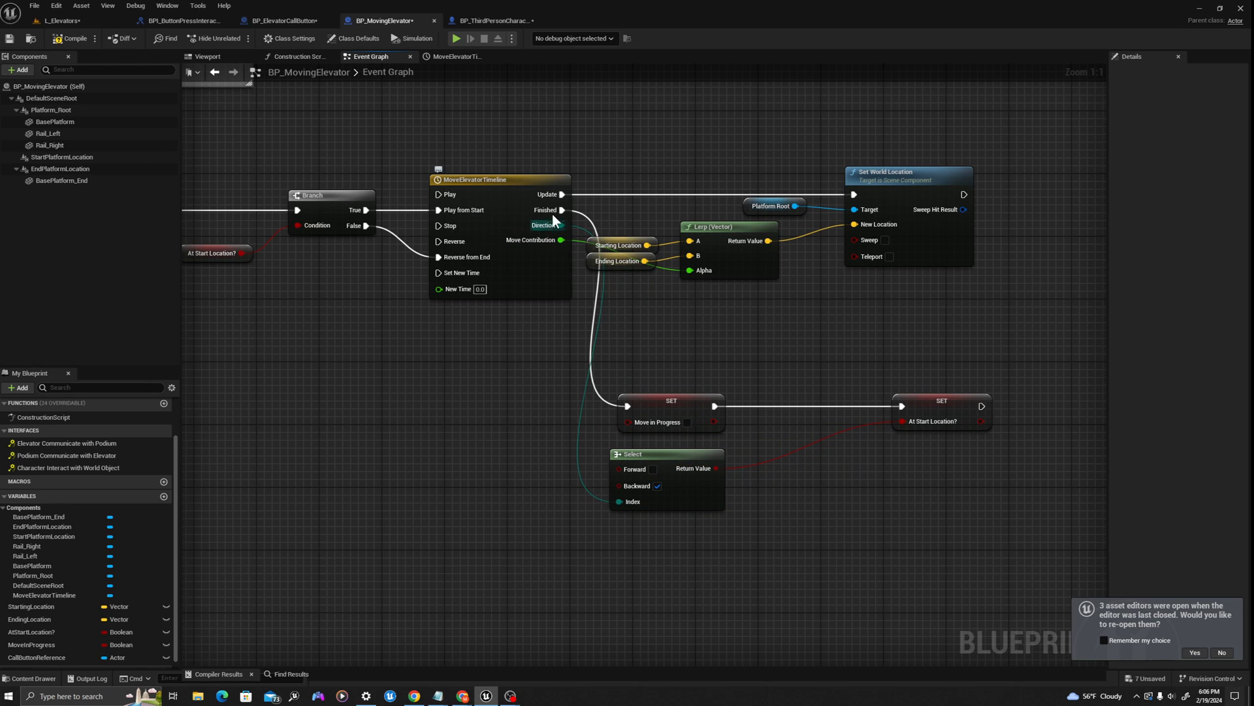
pyautogui.click(657, 486)
pyautogui.moveTo(911, 415); pyautogui.dragTo(808, 416)
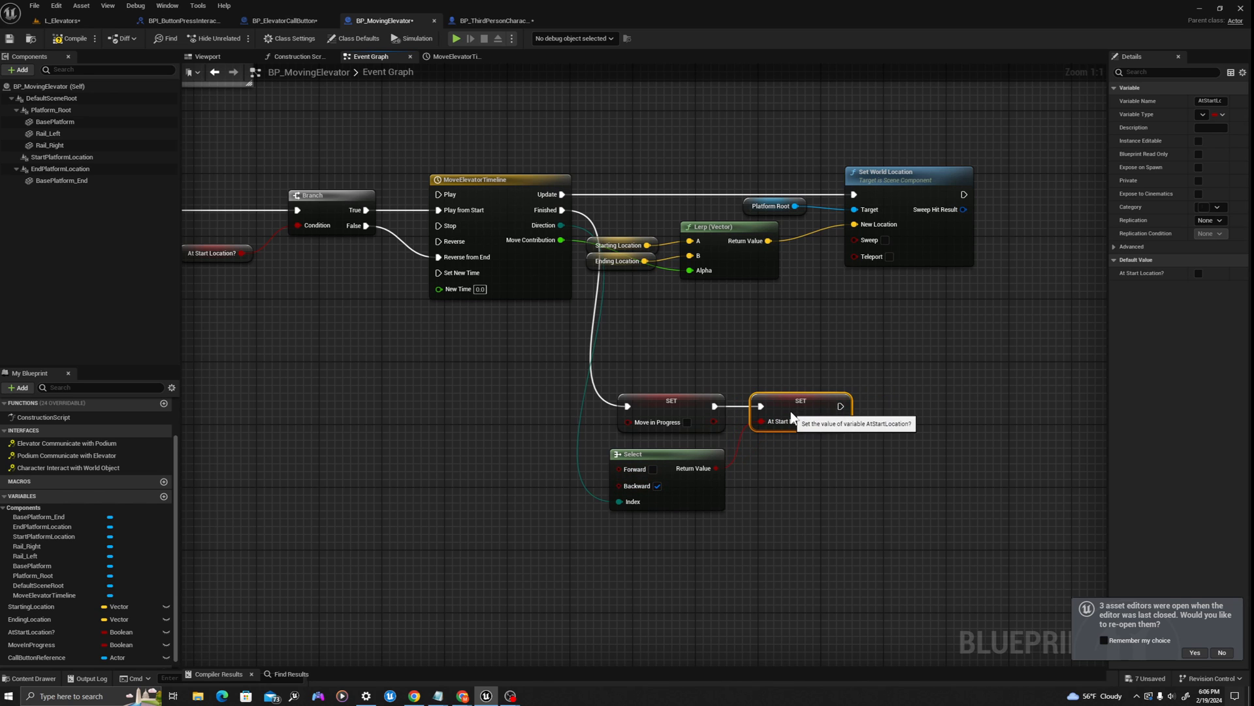
pyautogui.scroll(-2, 850, 402)
pyautogui.click(89, 38)
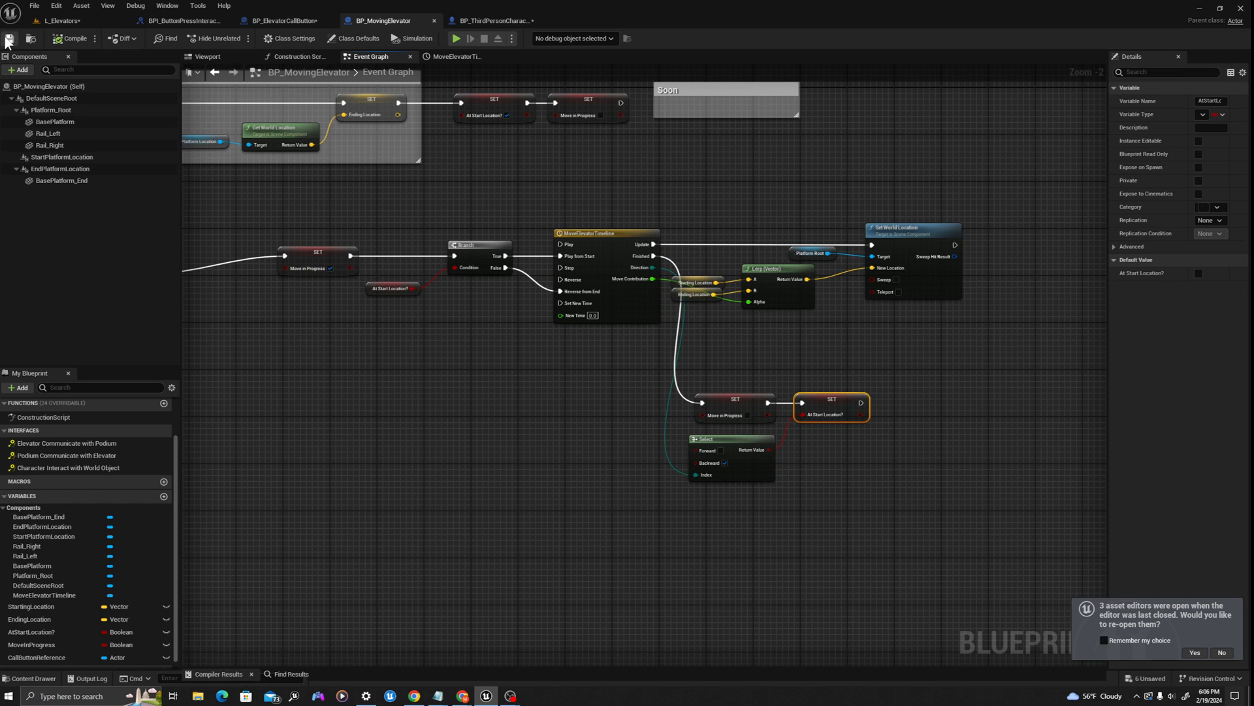
# Shift all nodes from Set MoveInProgress onward closer to the first Branch on the elevator event, and save the blueprint.
pyautogui.scroll(-2, 848, 406)
pyautogui.moveTo(957, 405); pyautogui.dragTo(1029, 349, button='right')
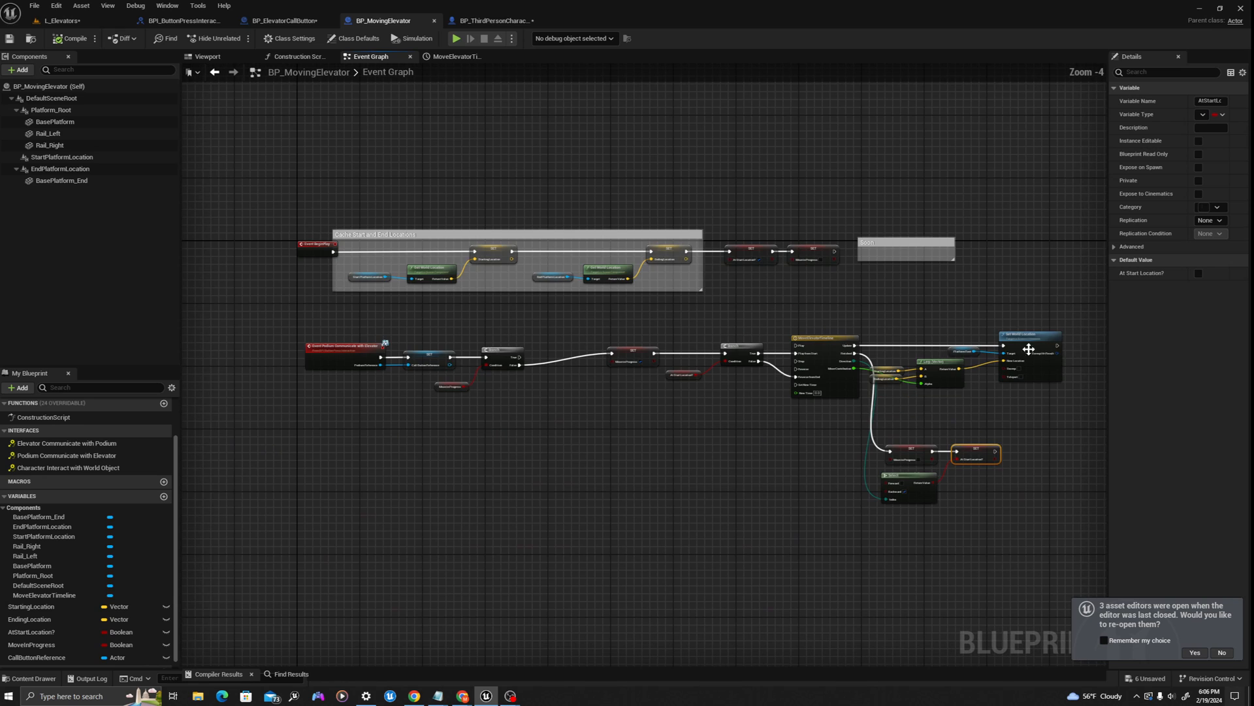
pyautogui.moveTo(1003, 475); pyautogui.dragTo(581, 370)
pyautogui.scroll(1, 575, 356)
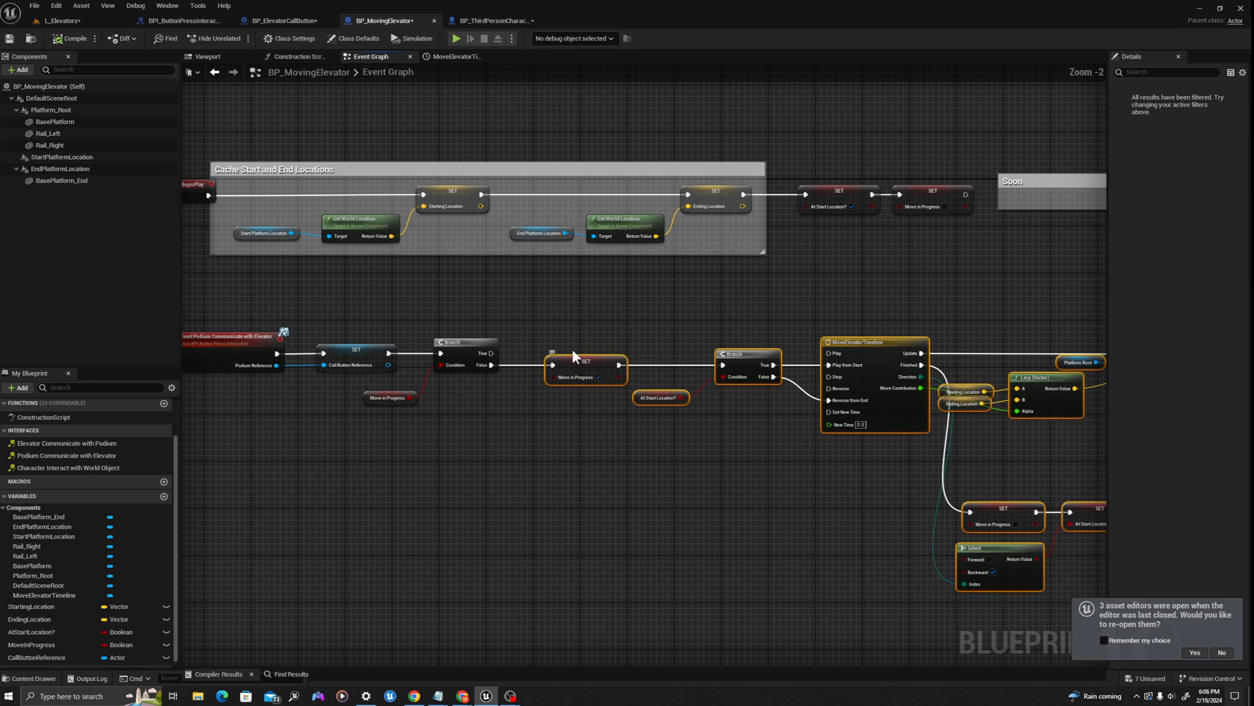
pyautogui.scroll(-2, 653, 373)
pyautogui.scroll(2, 724, 388)
pyautogui.scroll(-1, 723, 388)
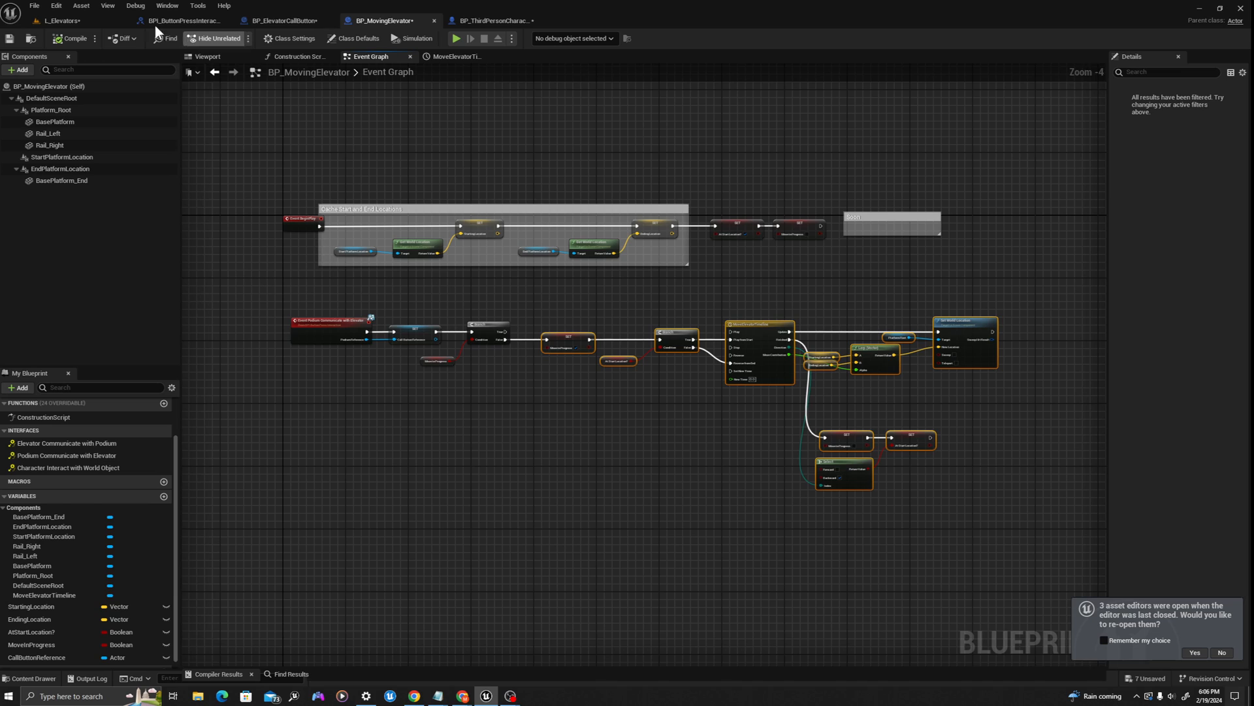
pyautogui.click(10, 39)
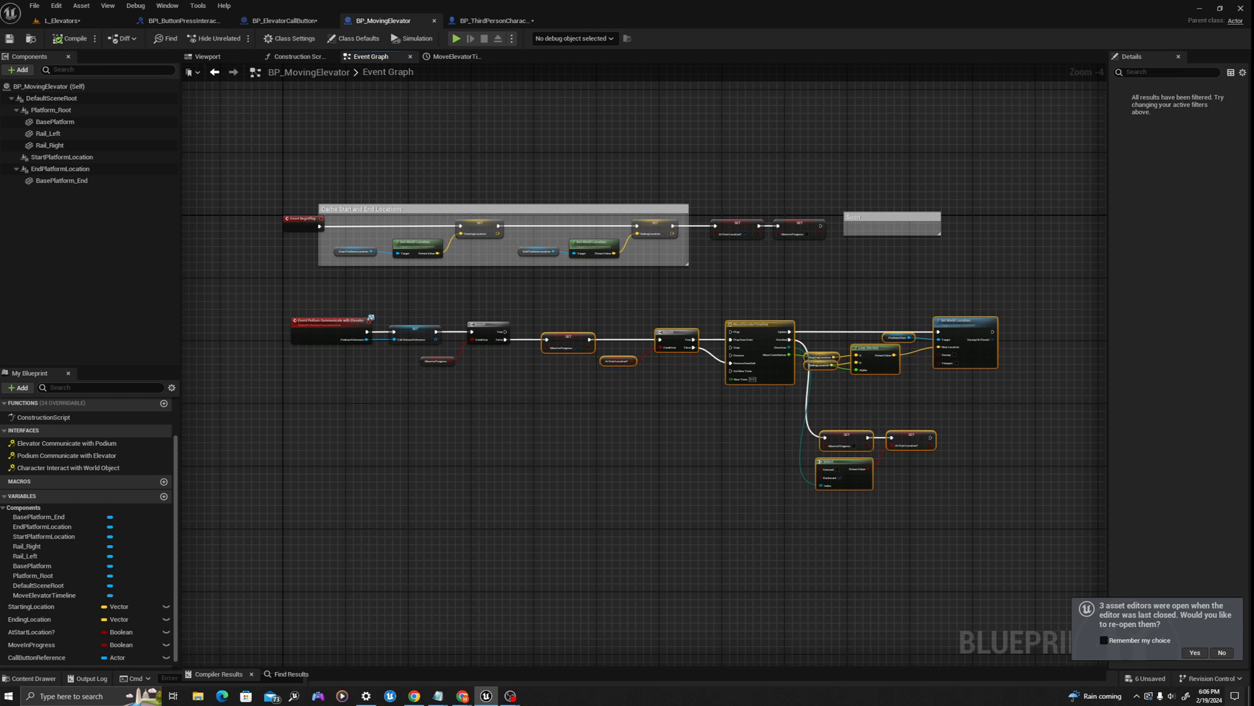
# Locate the BP_MovingElevator asset in the Tutorials/Elevator content folder and return to the L_Elevators level.
pyautogui.moveTo(80, 21); pyautogui.dragTo(392, 24)
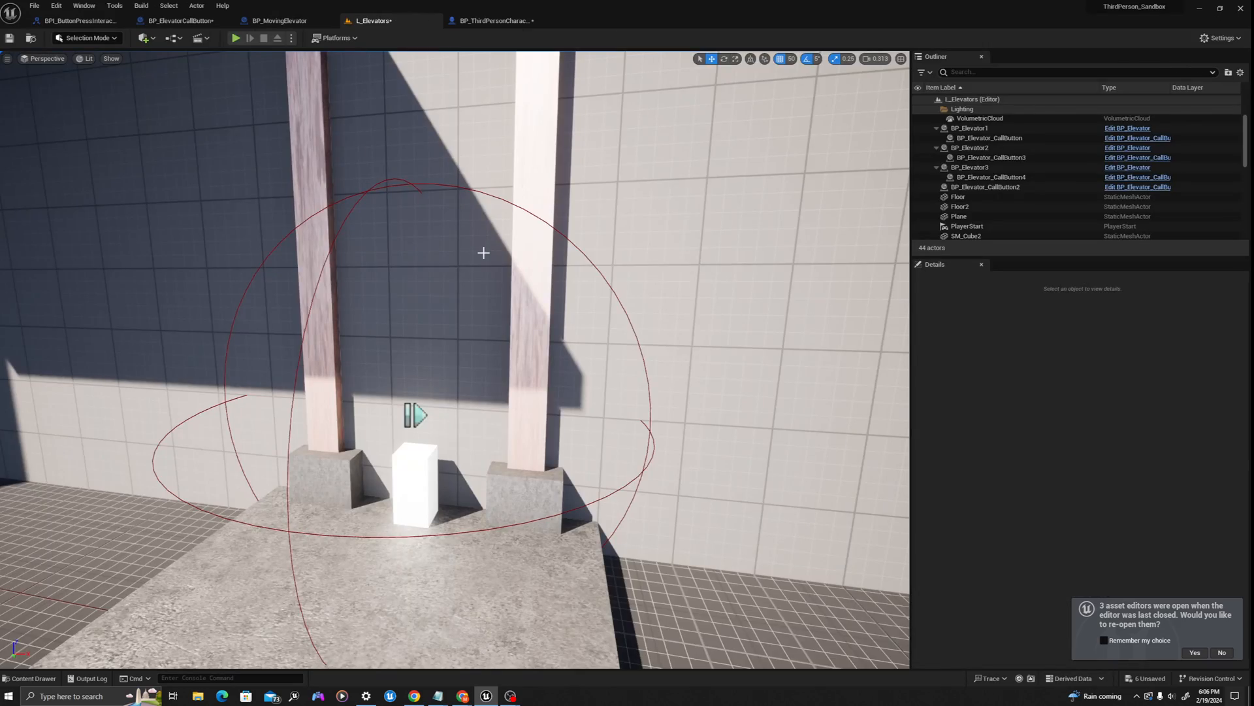
pyautogui.press('s')
pyautogui.moveTo(483, 252); pyautogui.dragTo(366, 281, button='right')
pyautogui.hotkey('ctrl', 'space')
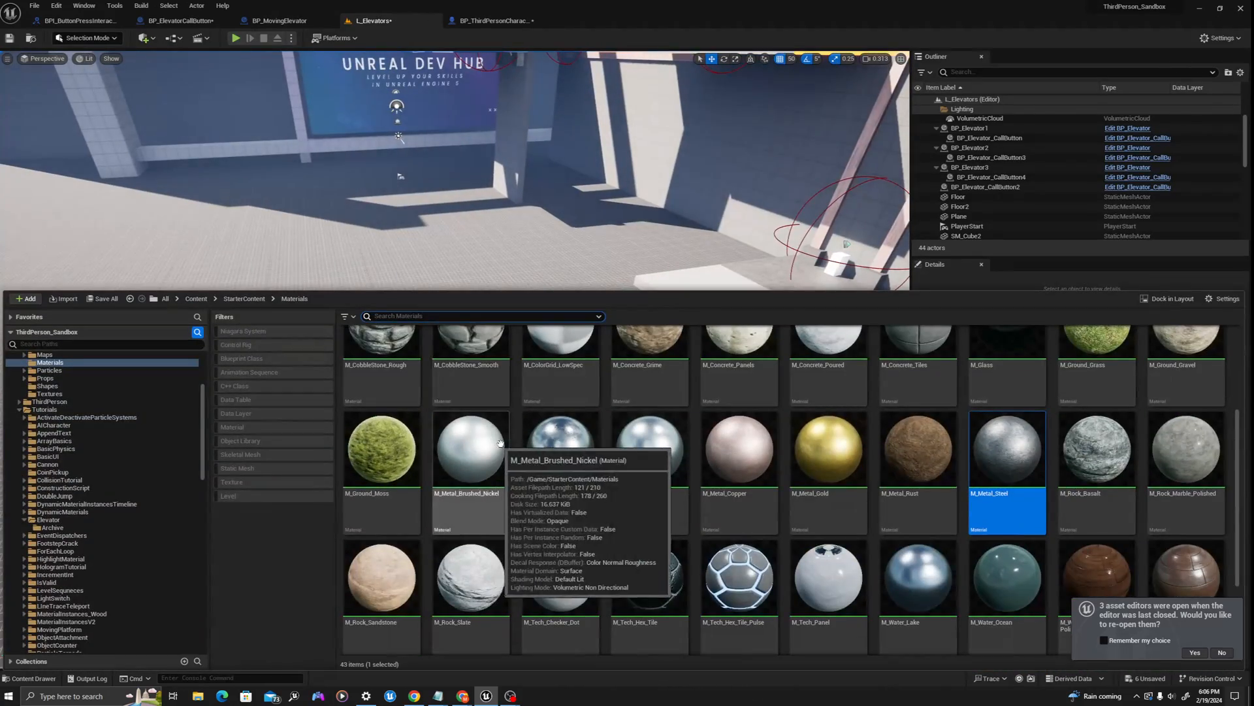
pyautogui.click(273, 20)
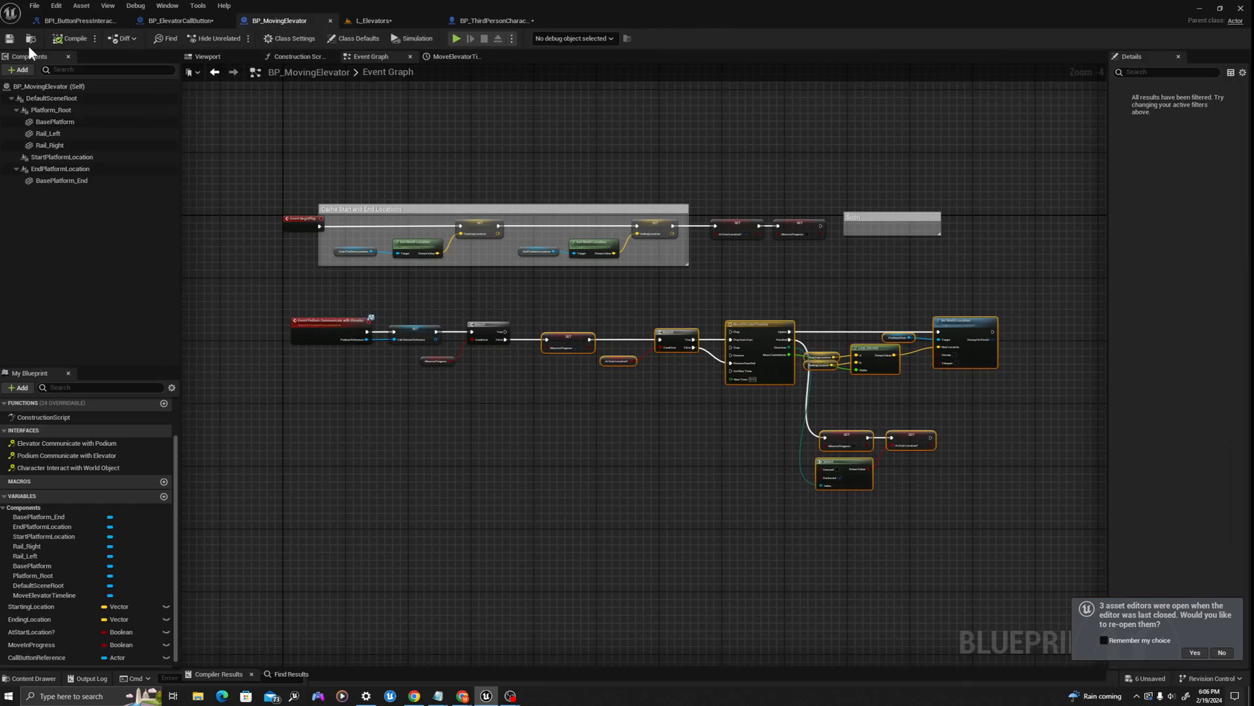
pyautogui.click(30, 42)
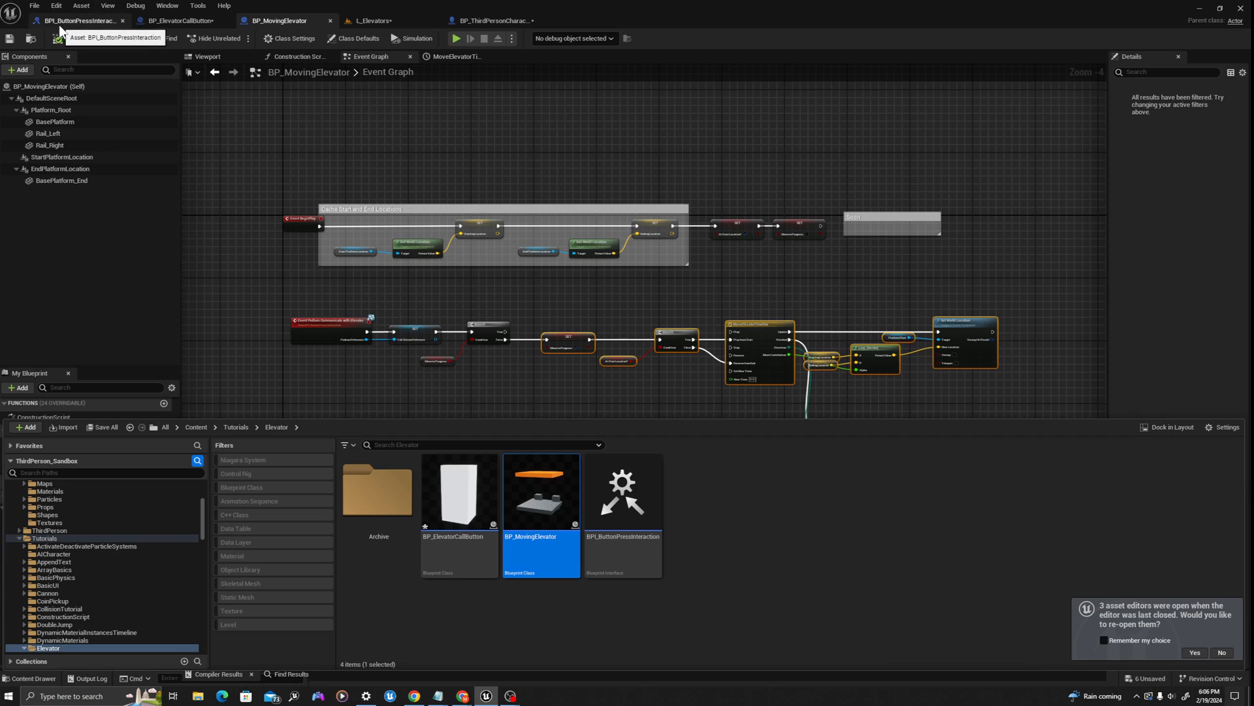
pyautogui.moveTo(374, 21); pyautogui.dragTo(98, 27)
# Place BP_MovingElevator on the open floor of L_Elevators and BP_ElevatorCallButton beside it at 2400, 1250, 0.
pyautogui.hotkey('ctrl', 'space')
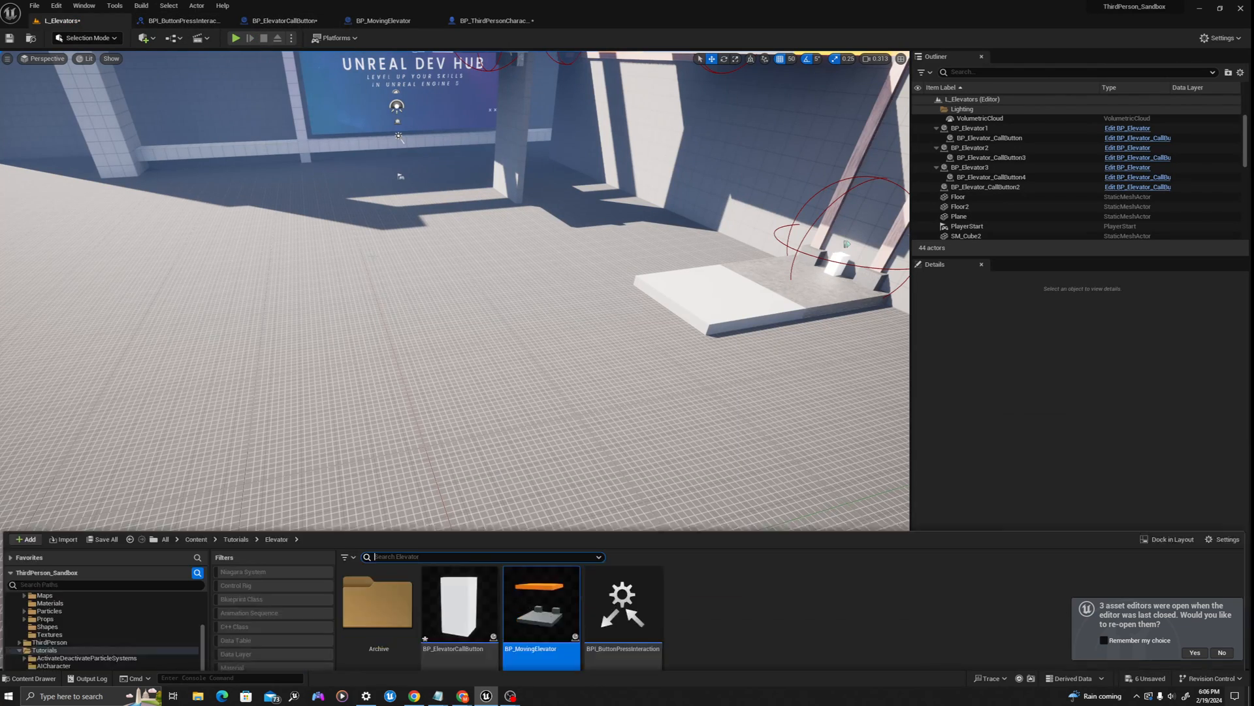
pyautogui.moveTo(540, 364); pyautogui.dragTo(425, 339)
pyautogui.press('a')
pyautogui.moveTo(426, 340)
pyautogui.mouseDown(button='right')
pyautogui.moveTo(407, 324)
pyautogui.moveTo(428, 322)
pyautogui.mouseUp(button='right')
pyautogui.hotkey('ctrl', 'space')
pyautogui.moveTo(472, 412); pyautogui.dragTo(503, 465)
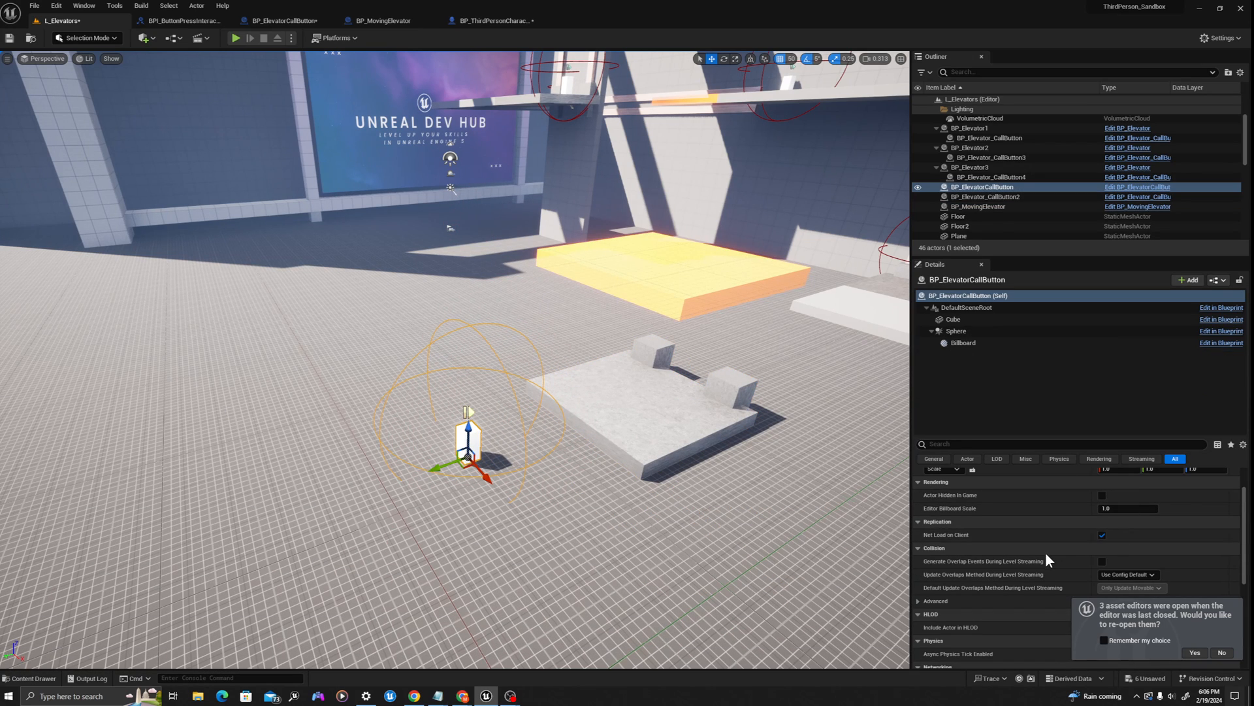
# Make the ElevatorReference variable in BP_ElevatorCallButton instance editable and compile the blueprint.
pyautogui.scroll(2, 1046, 560)
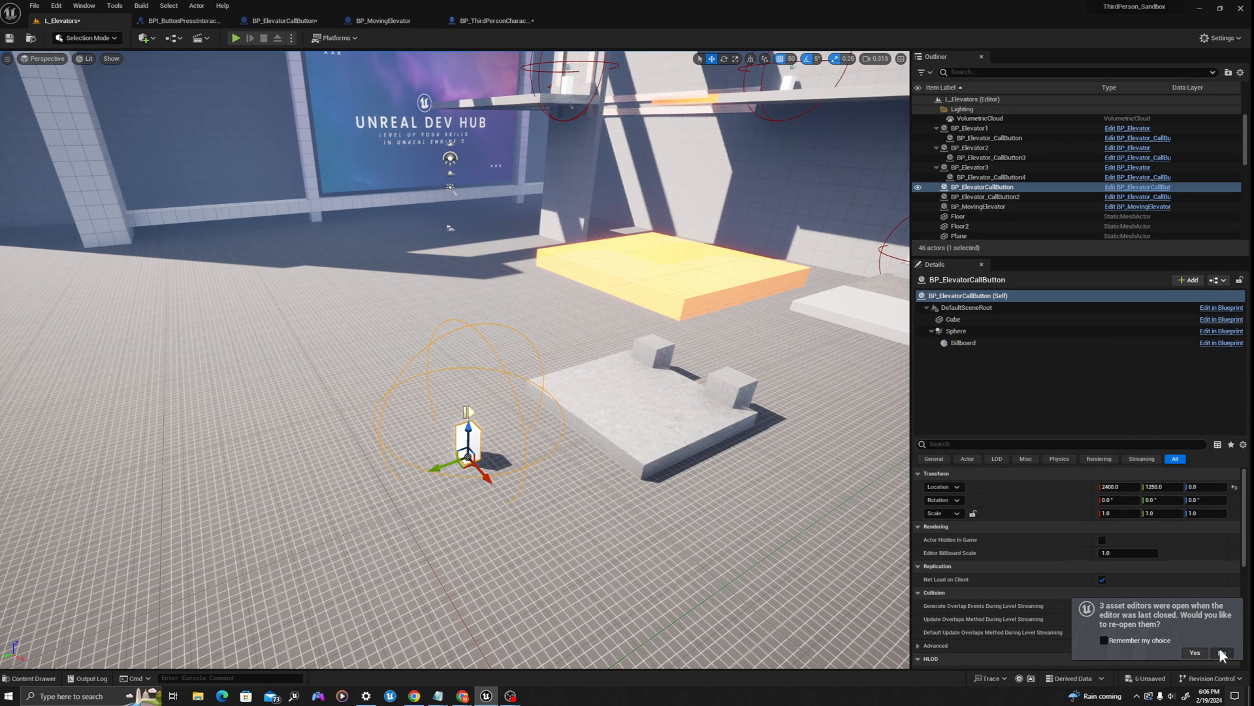
pyautogui.press('f')
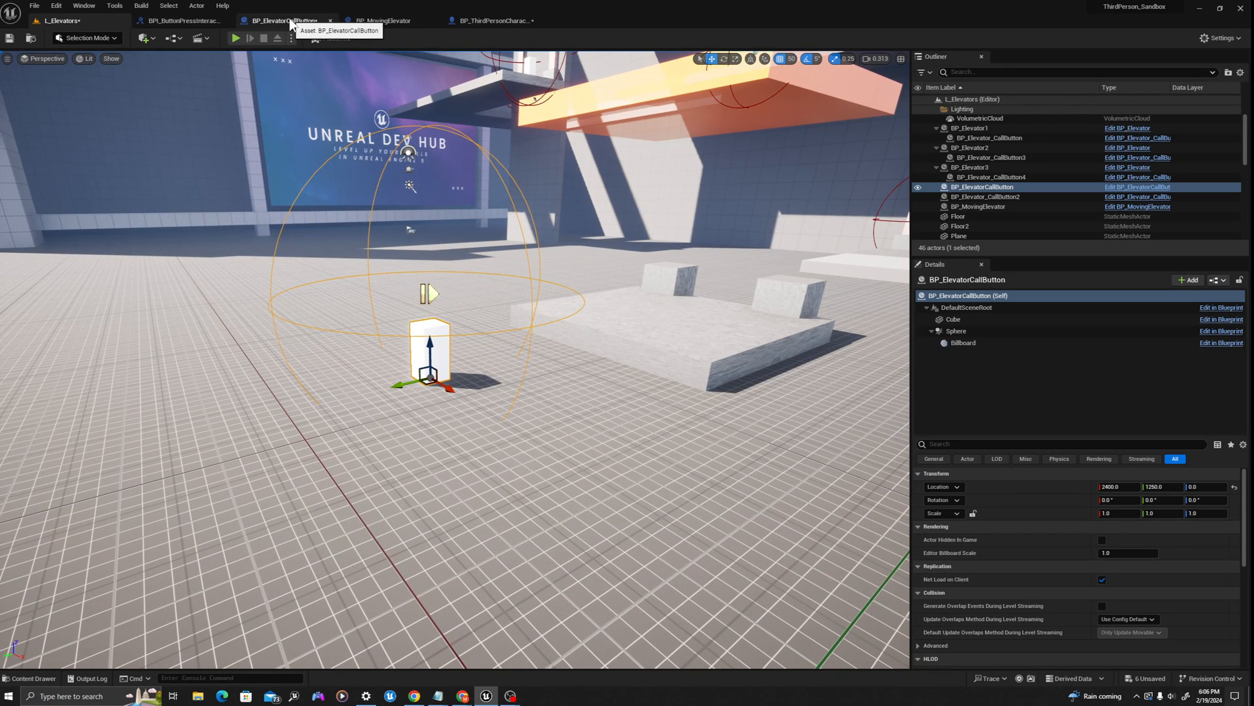
pyautogui.click(291, 22)
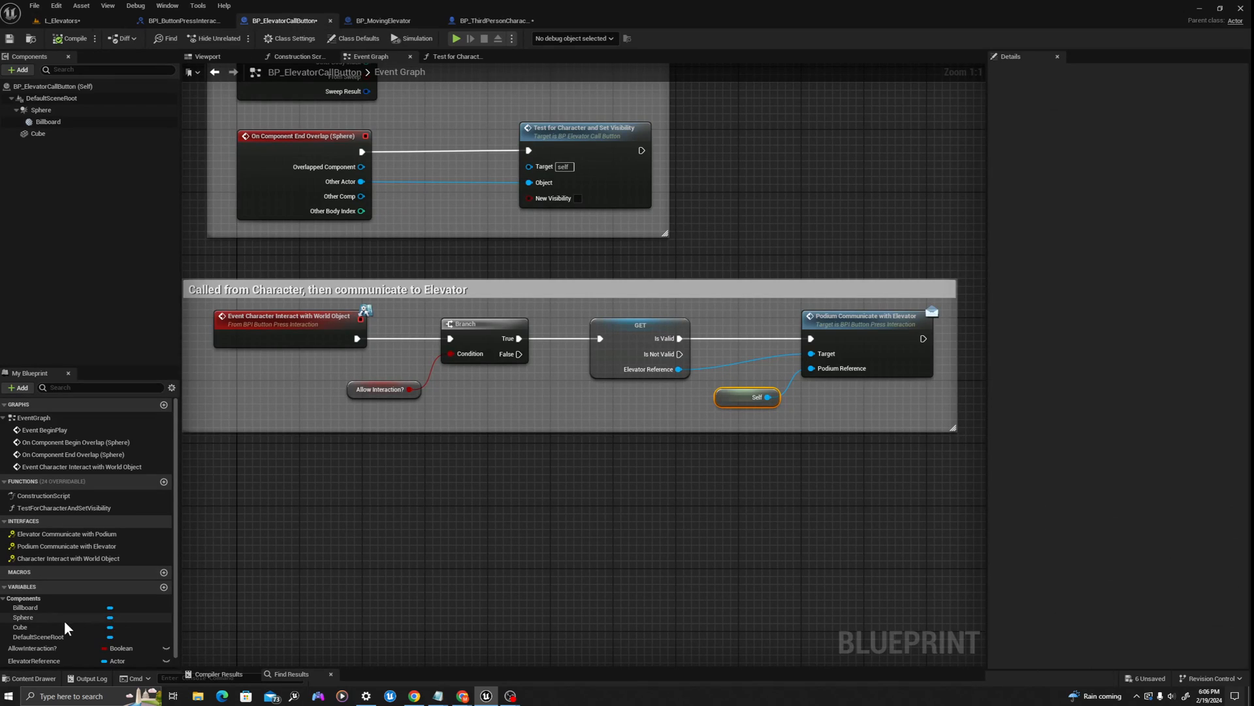
pyautogui.scroll(-1, 64, 623)
pyautogui.click(52, 647)
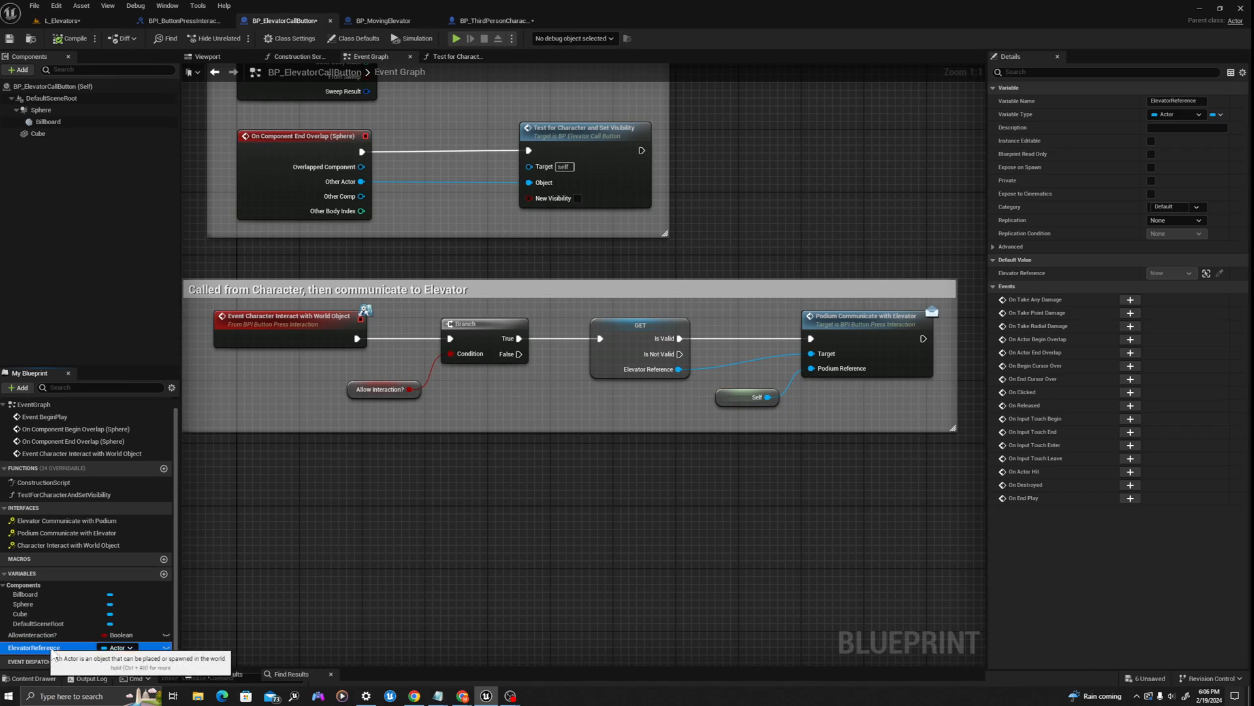
pyautogui.click(166, 649)
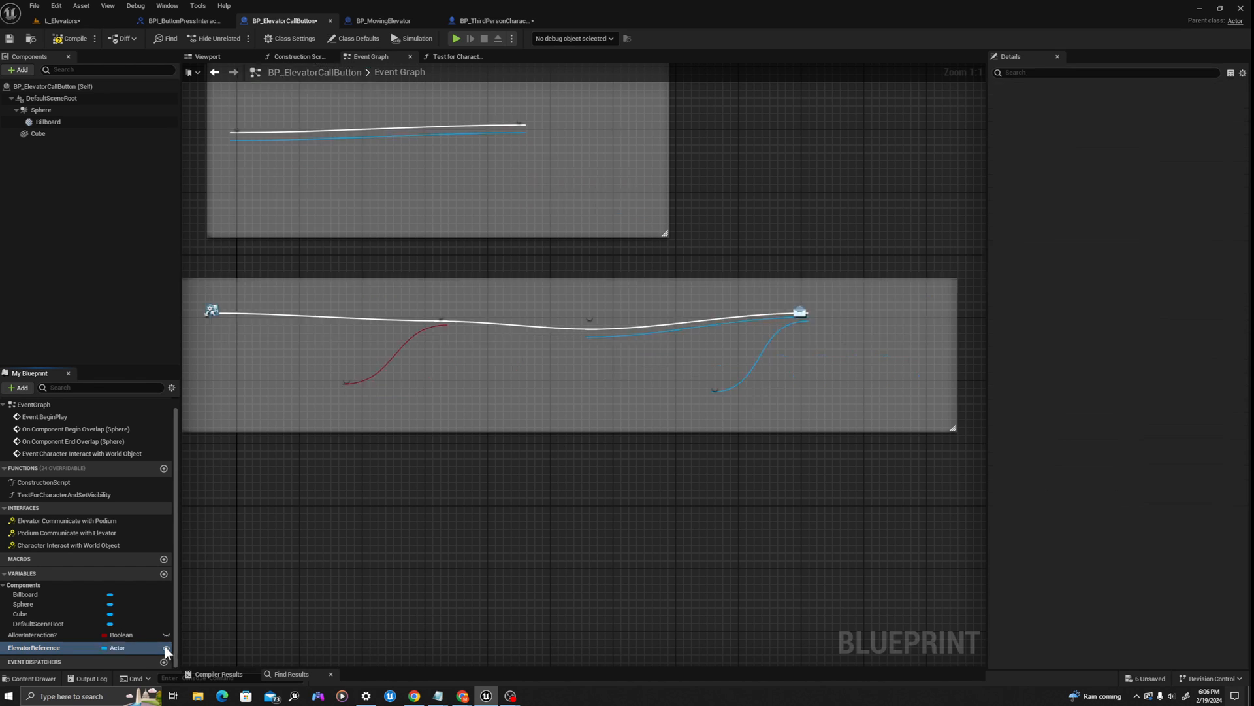
pyautogui.click(64, 39)
# In L_Elevators, assign the placed BP_MovingElevator as the new call button's Elevator Reference.
pyautogui.click(62, 21)
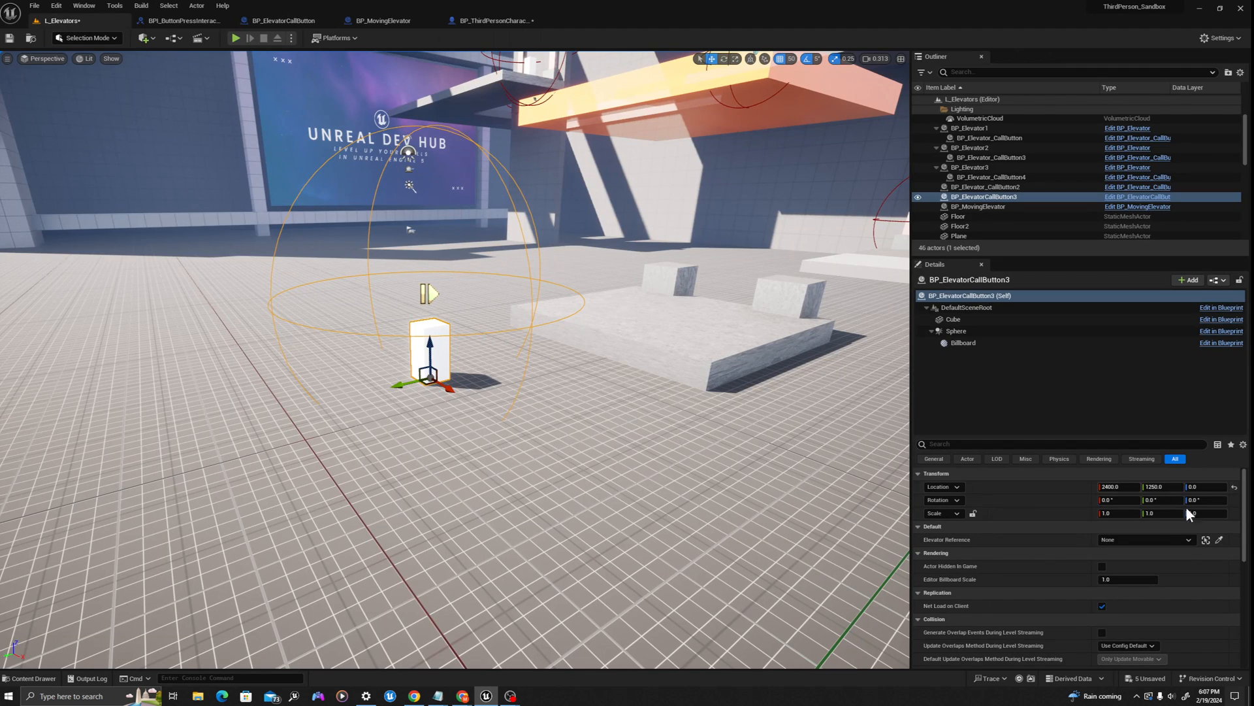
pyautogui.click(1219, 541)
pyautogui.click(733, 324)
# Play the level from the floor near the call button, walk to it, trigger the elevator, and stop the preview.
pyautogui.rightClick(353, 588)
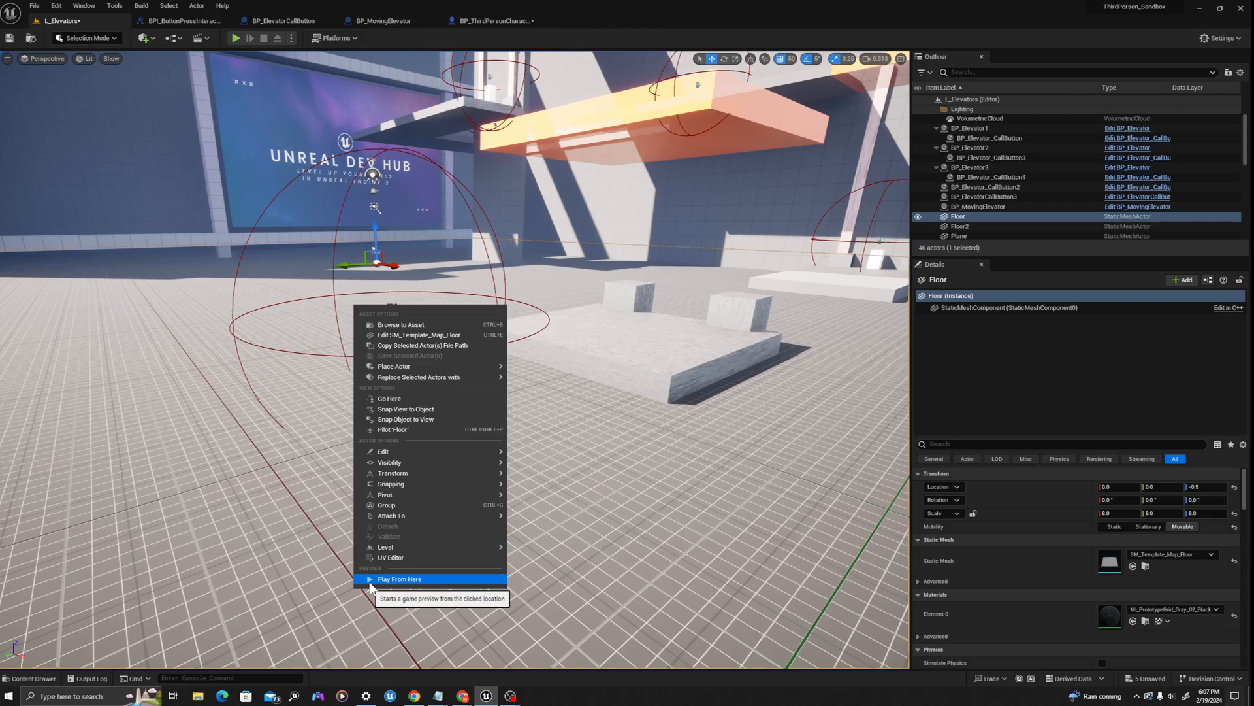
pyautogui.click(371, 581)
pyautogui.press('w')
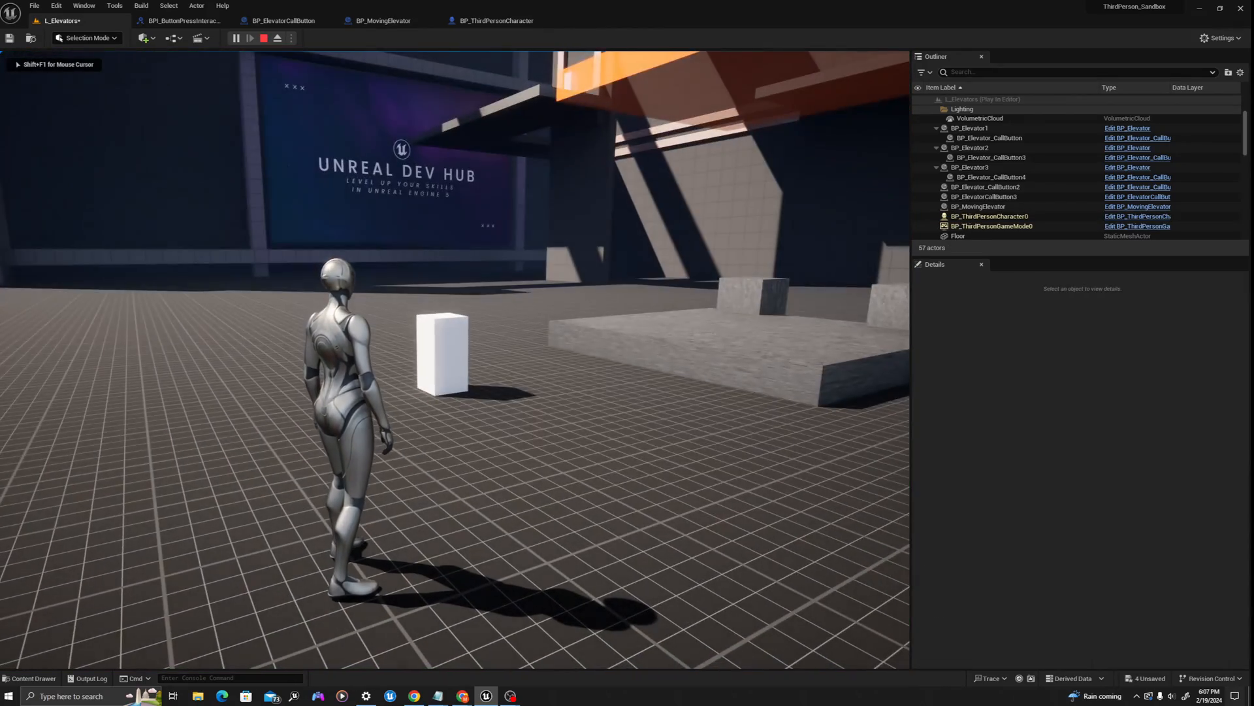
pyautogui.press('s')
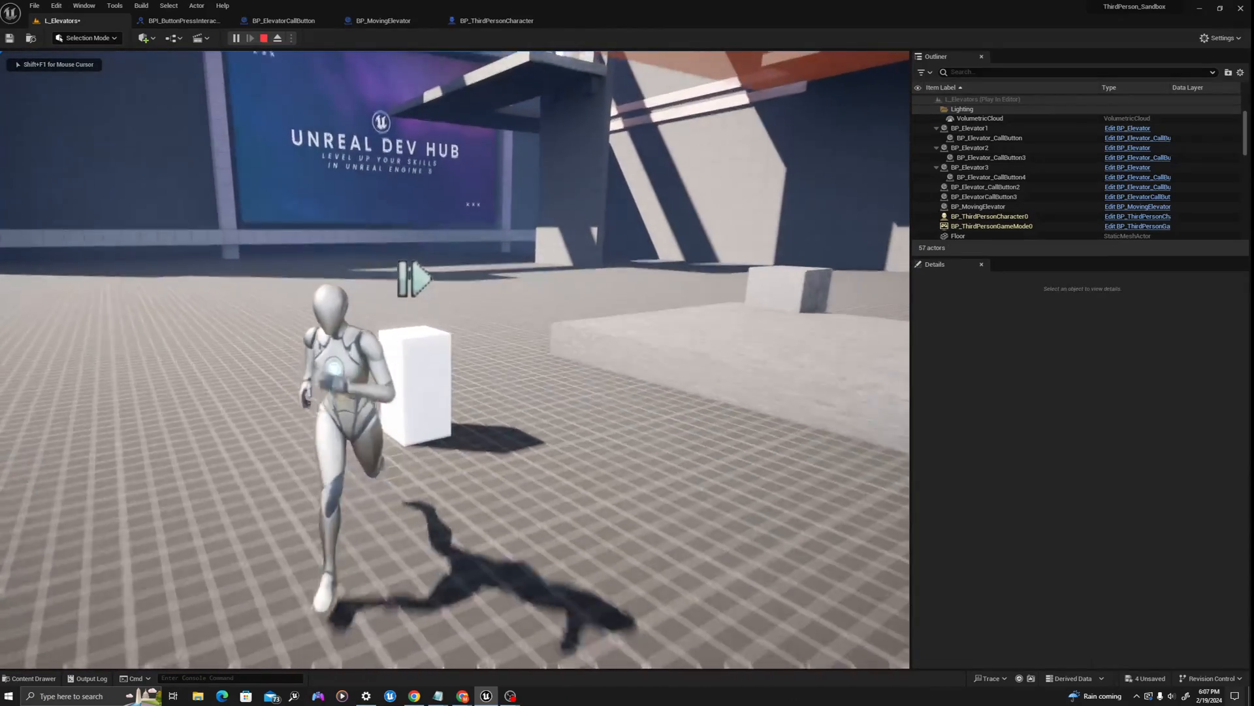
pyautogui.press('w')
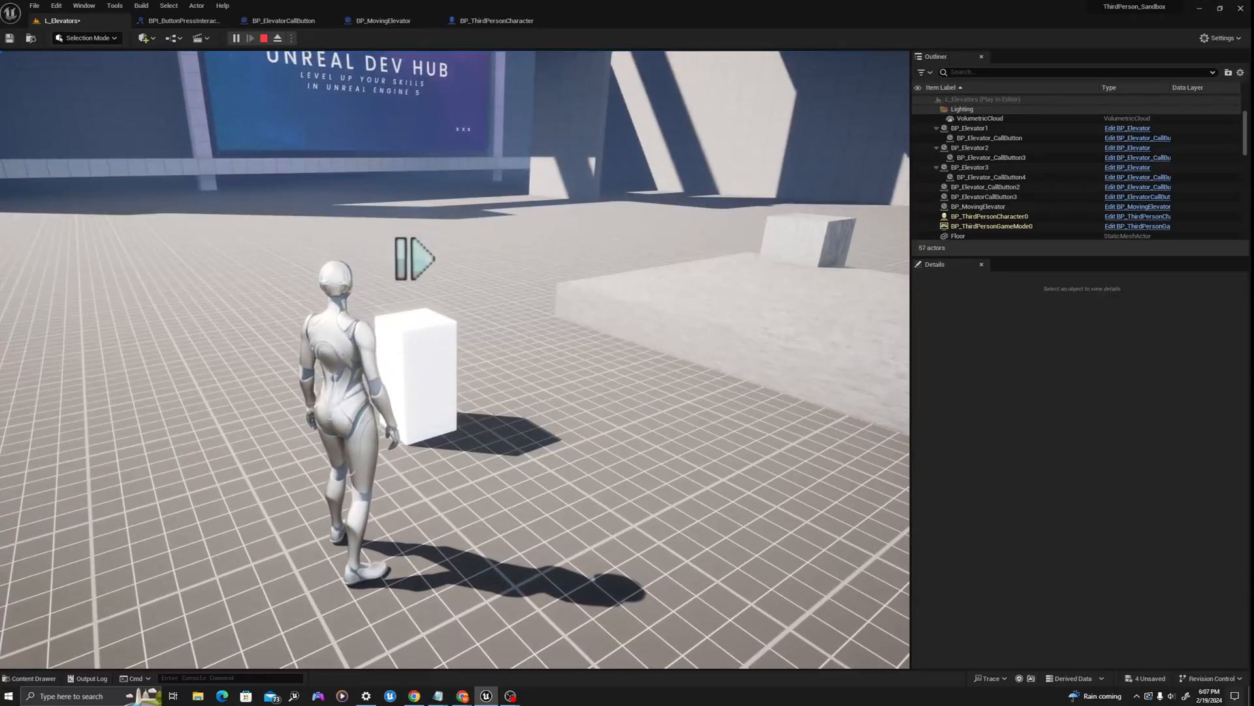
pyautogui.press('w')
pyautogui.press('e')
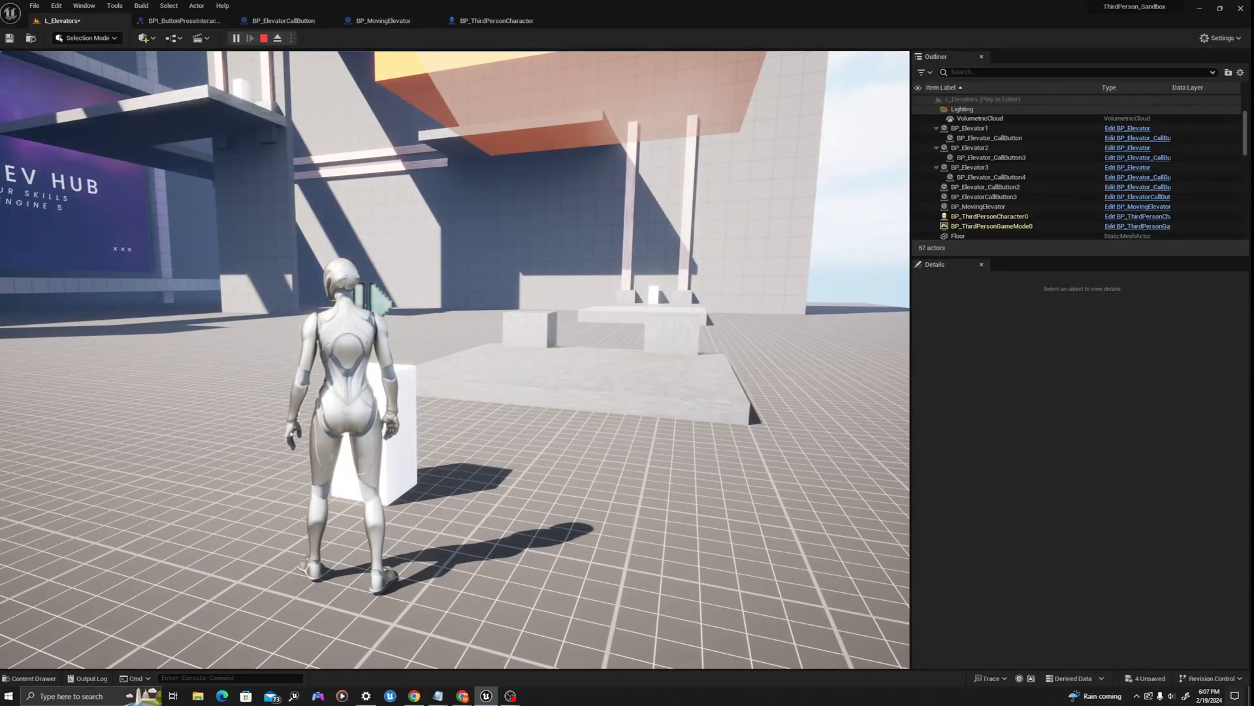
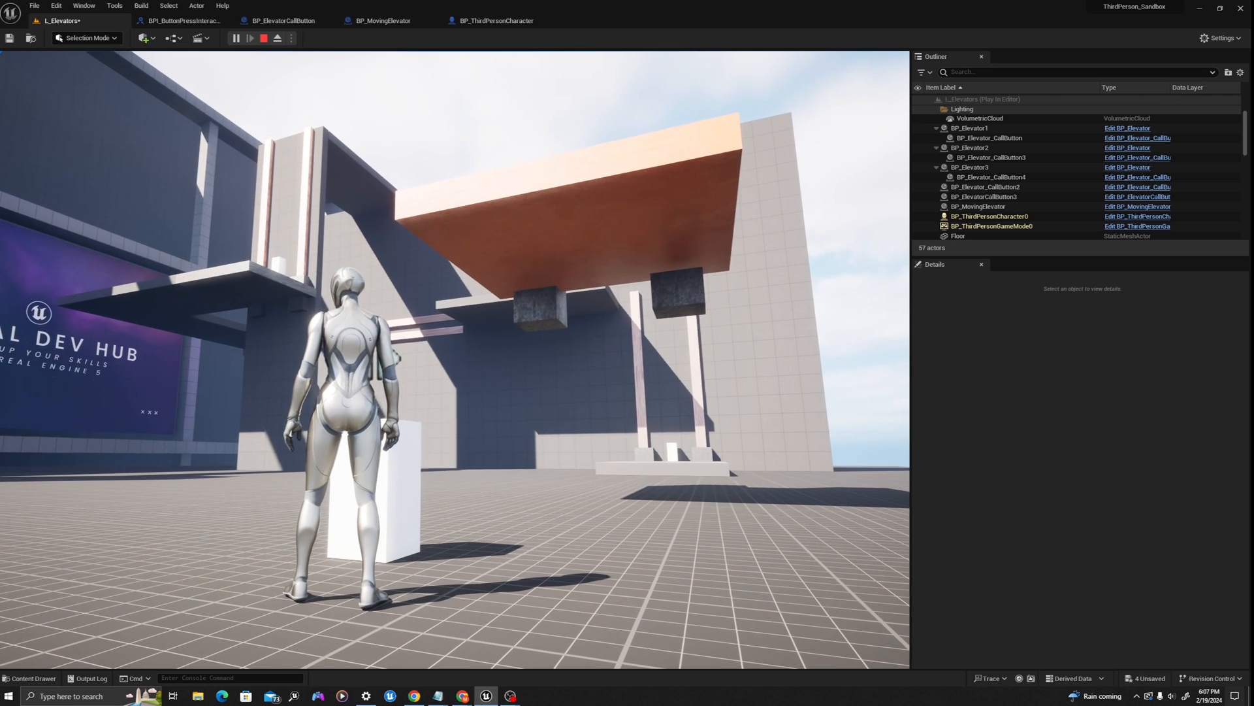
pyautogui.press('Escape')
# Enable Hidden in Game for the EndPlatformLocation component of BP_MovingElevator.
pyautogui.click(281, 21)
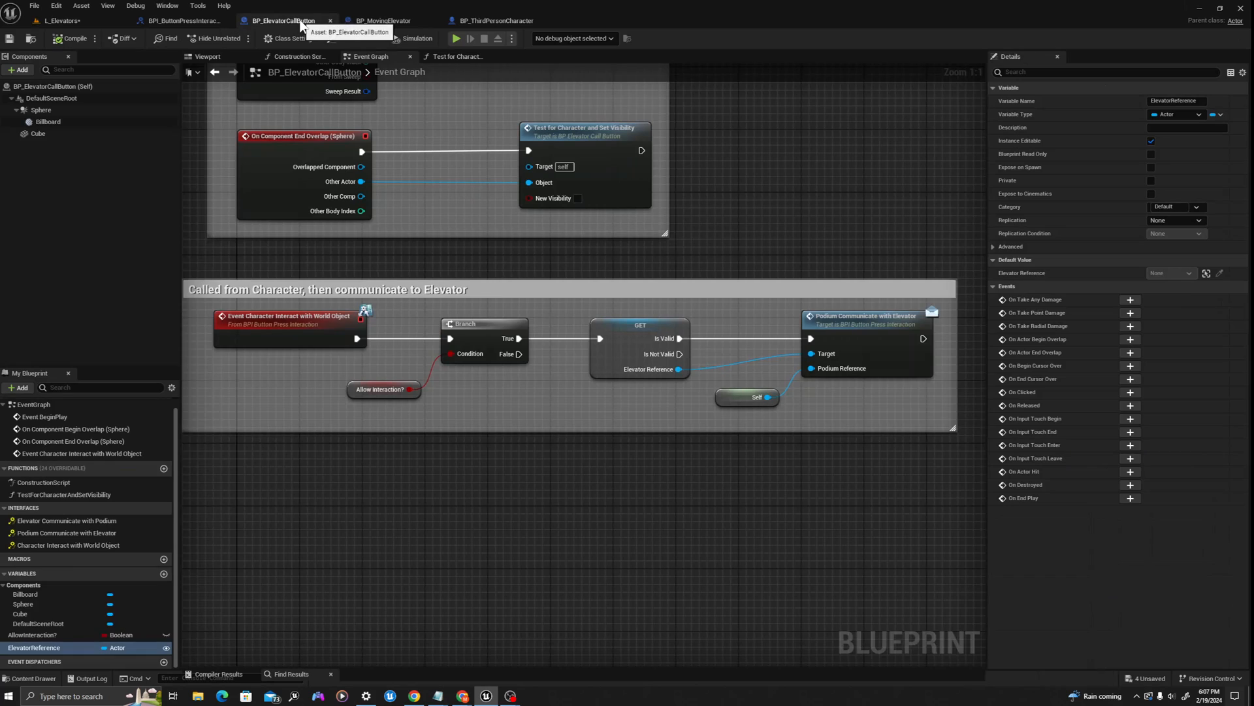
pyautogui.click(357, 21)
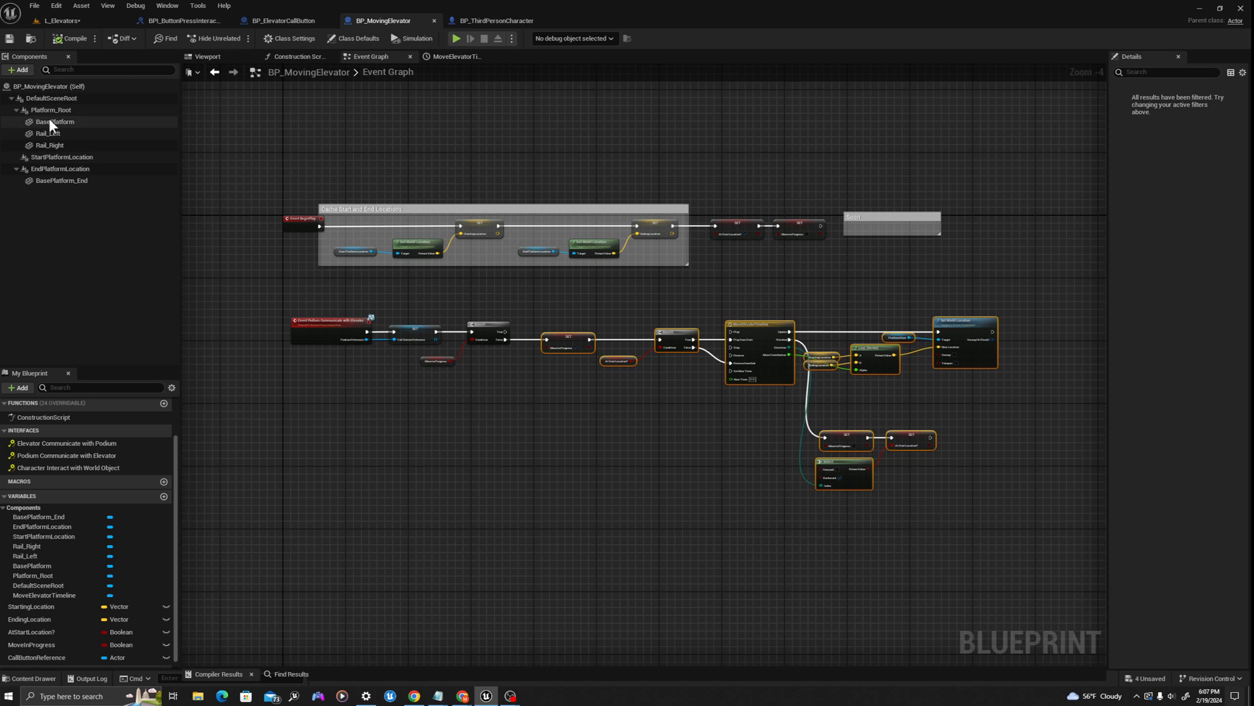
pyautogui.click(60, 169)
pyautogui.click(221, 59)
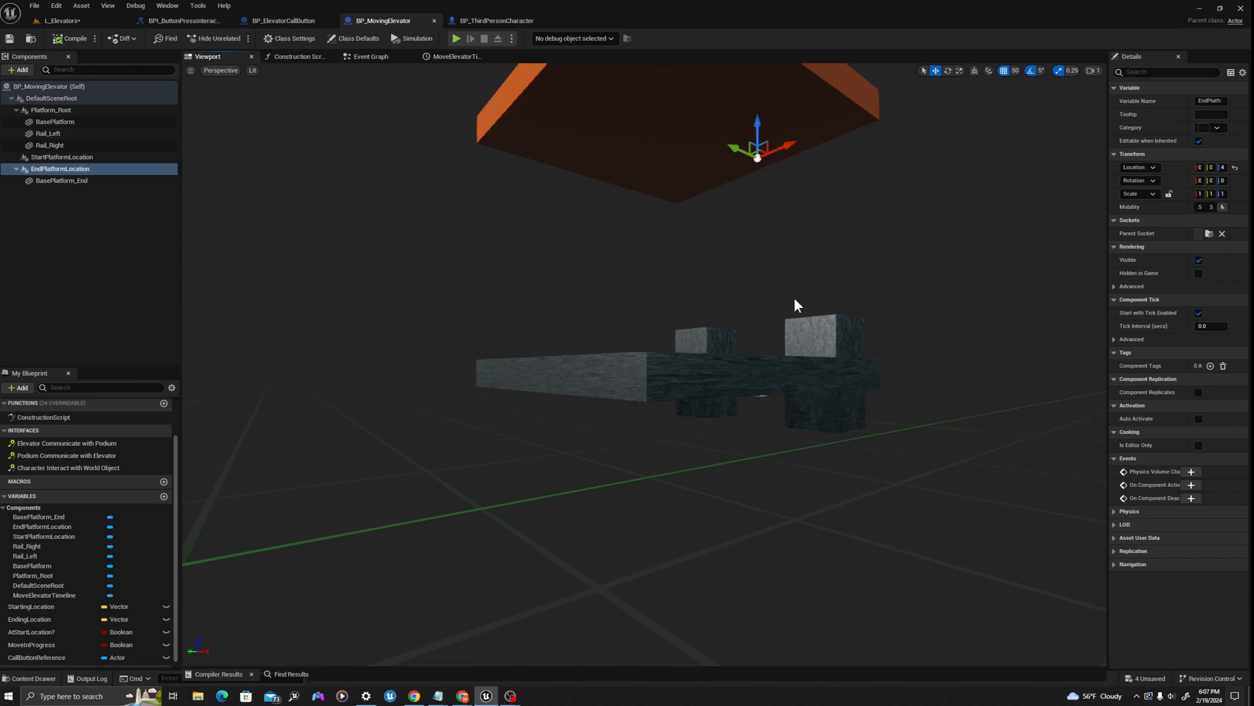
pyautogui.moveTo(1102, 147); pyautogui.dragTo(991, 147)
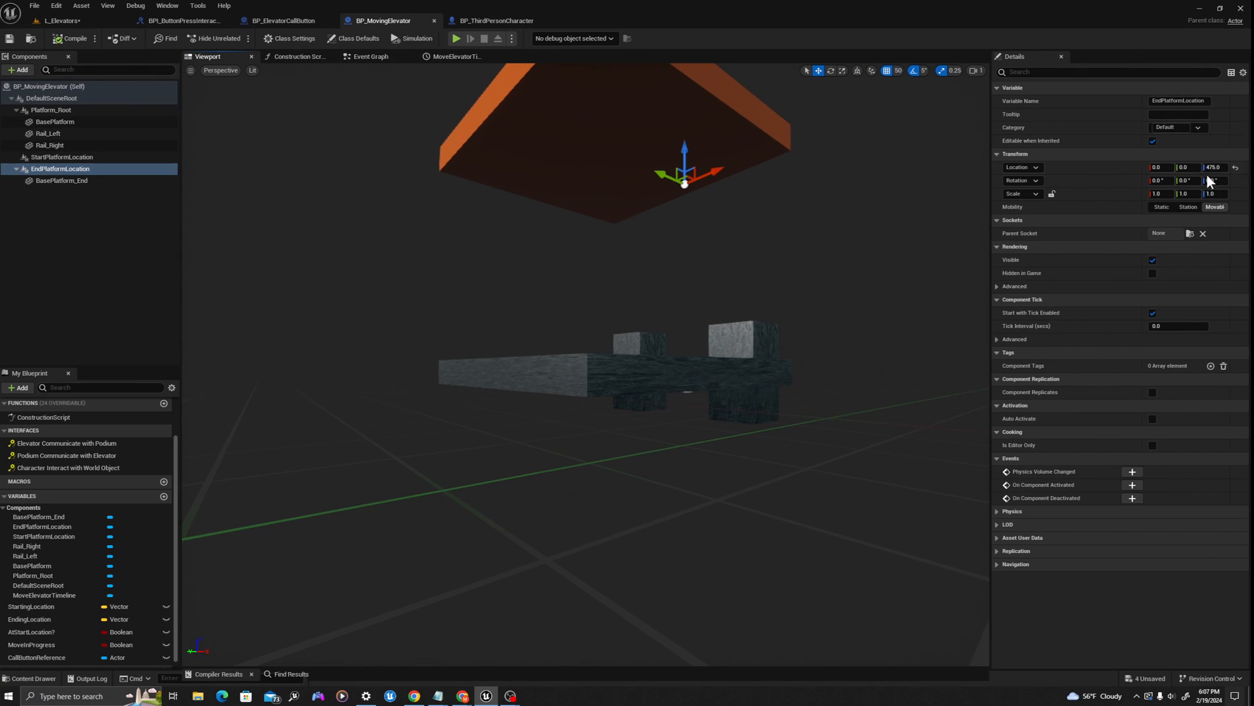
pyautogui.click(1100, 73)
pyautogui.write('hidd')
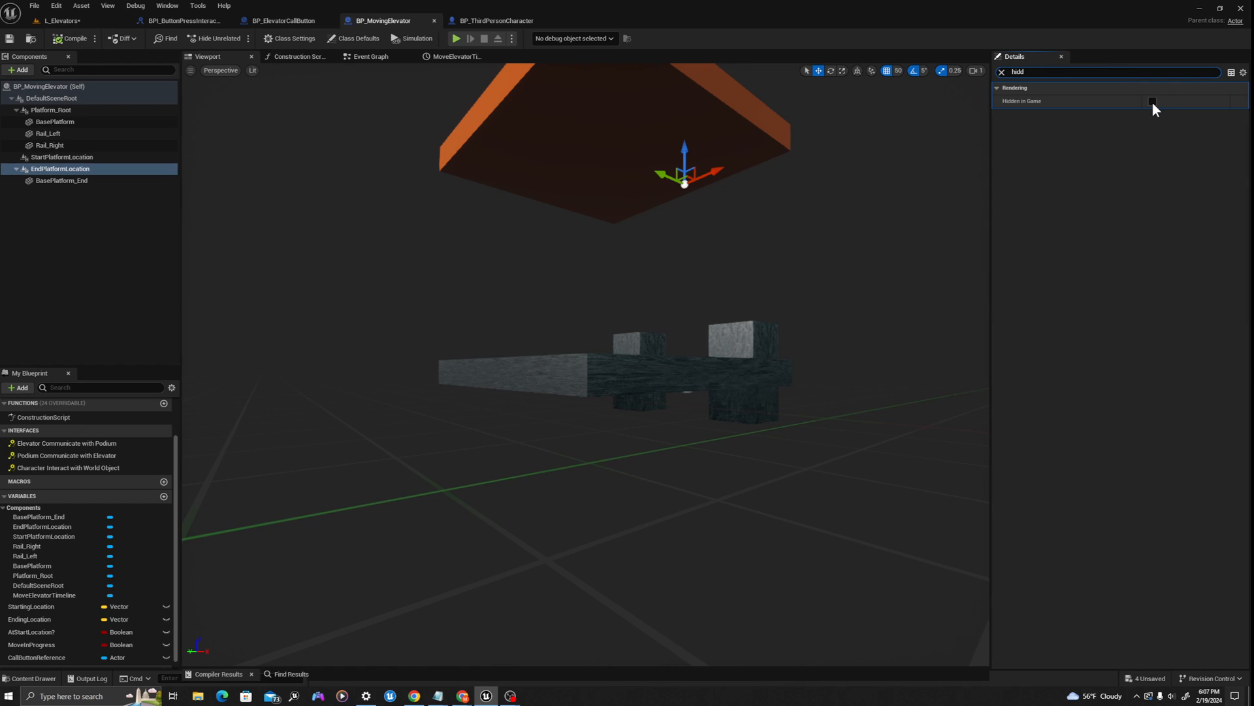
# Disable overlap events on BasePlatform_End, set Can Character Step Up On to No and its collision preset to NoCollision, and compile.
pyautogui.click(1091, 73)
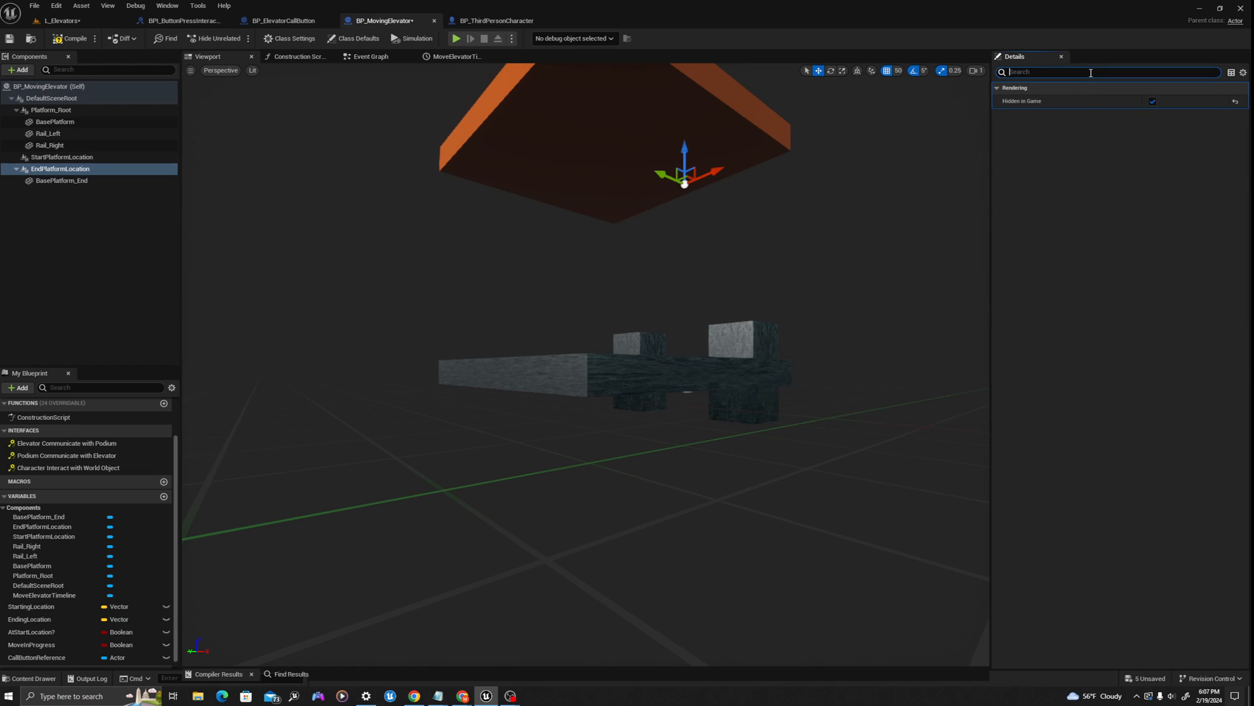
pyautogui.write('coll')
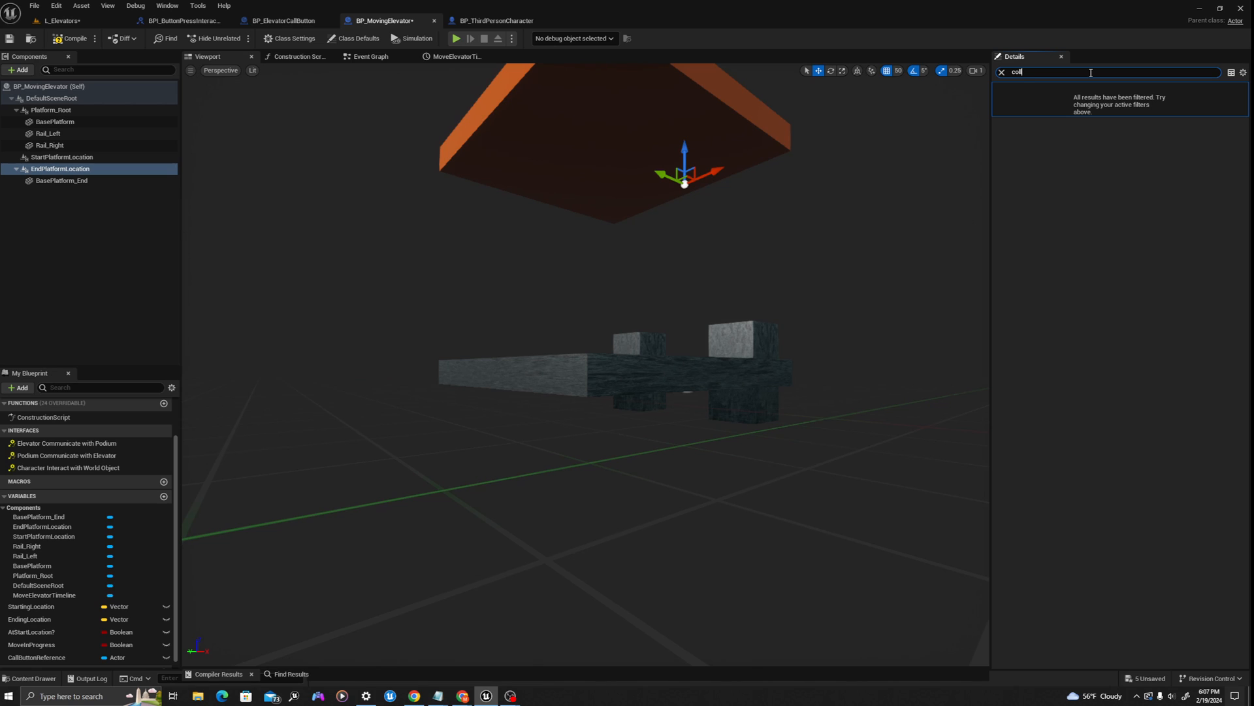
pyautogui.click(64, 180)
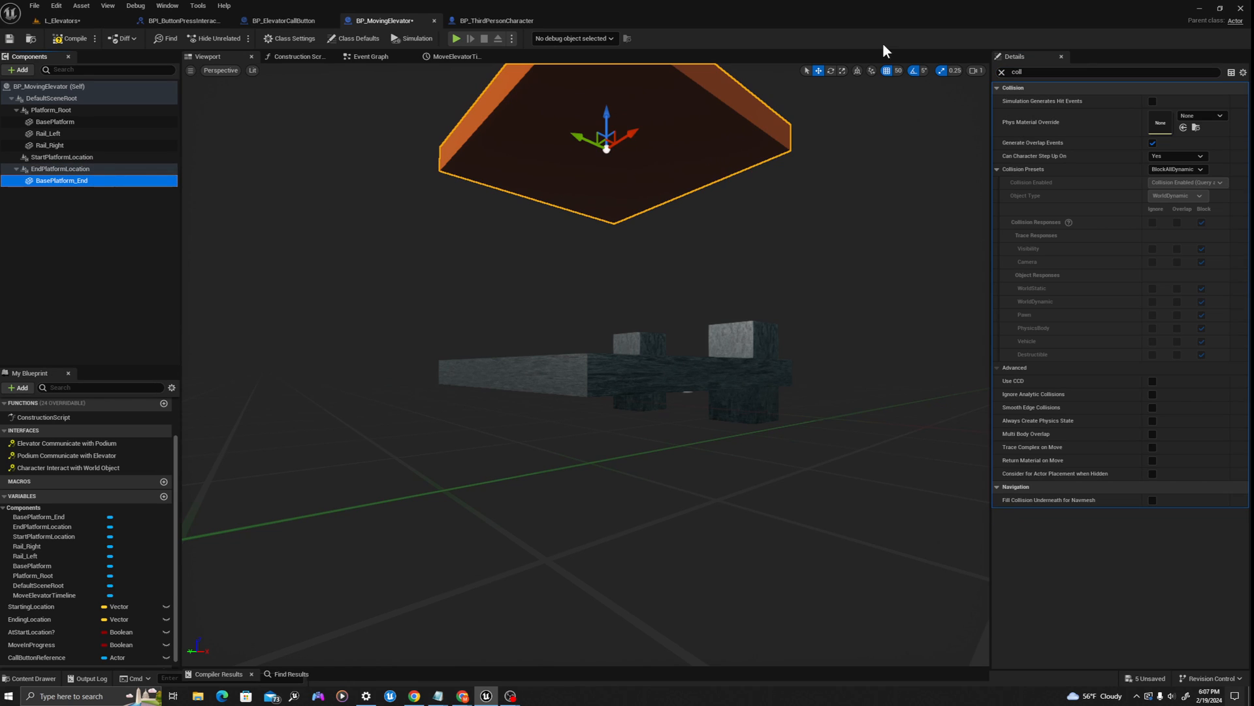
pyautogui.click(1152, 143)
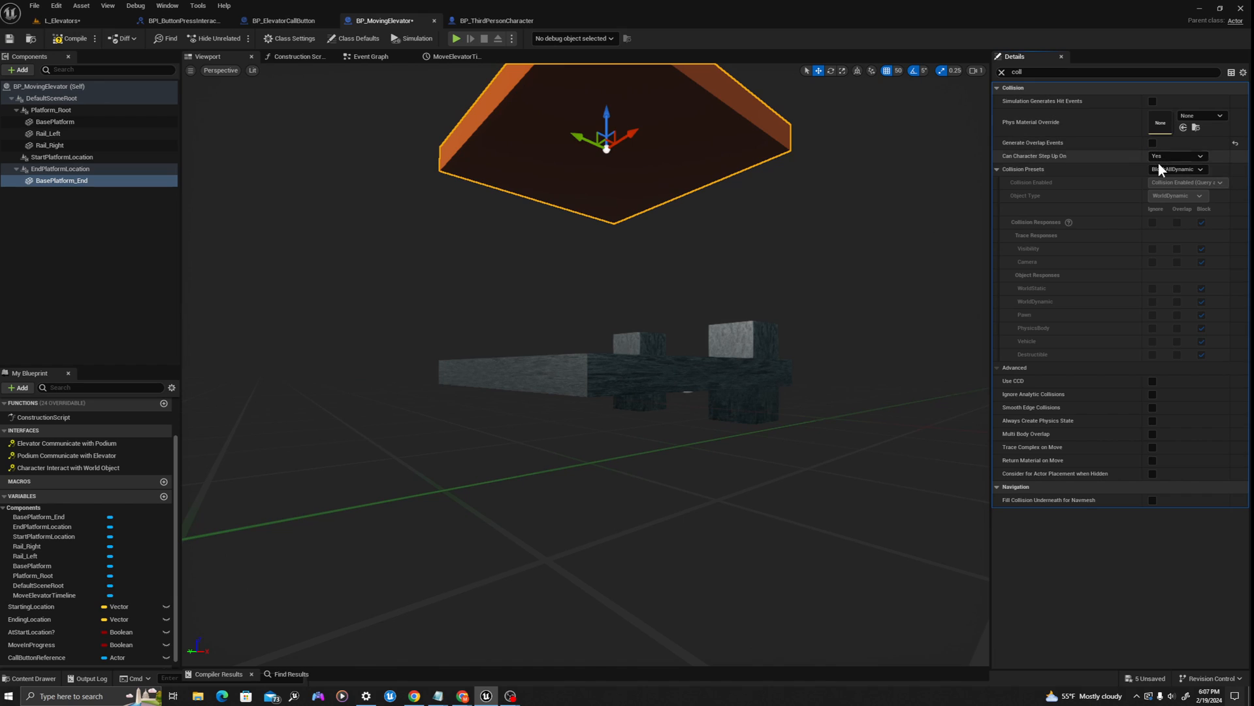
pyautogui.click(1160, 168)
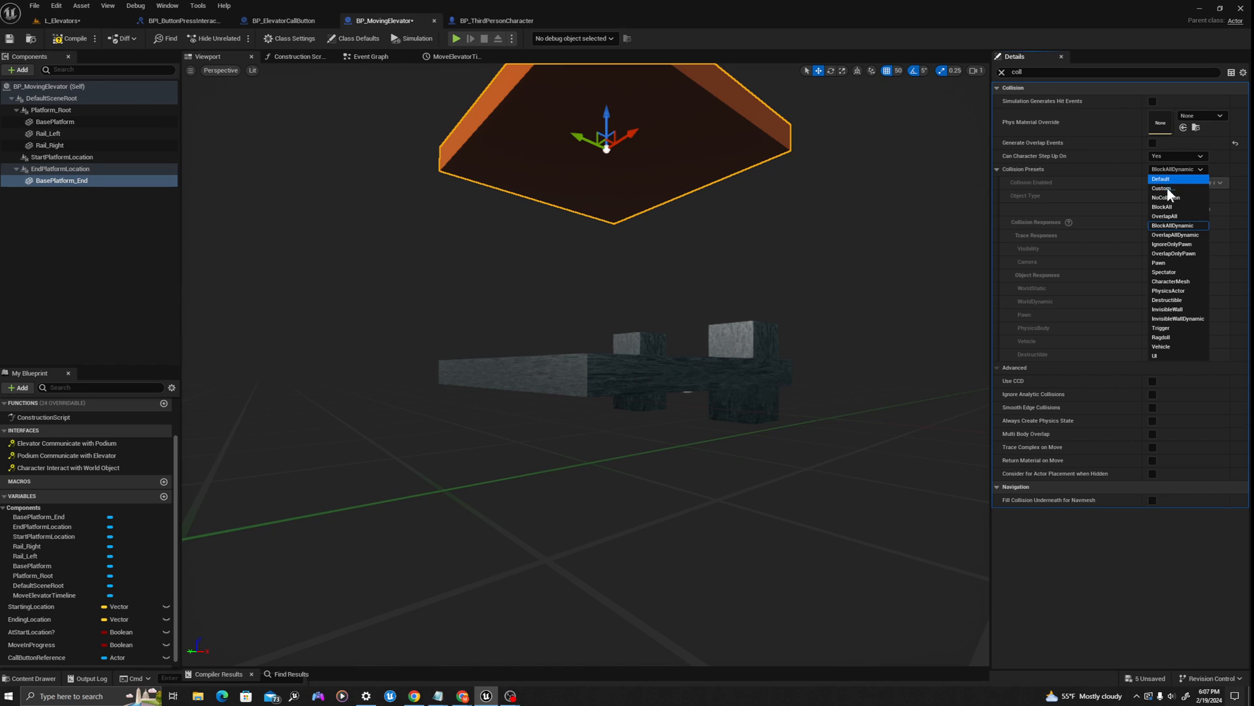
pyautogui.click(1167, 198)
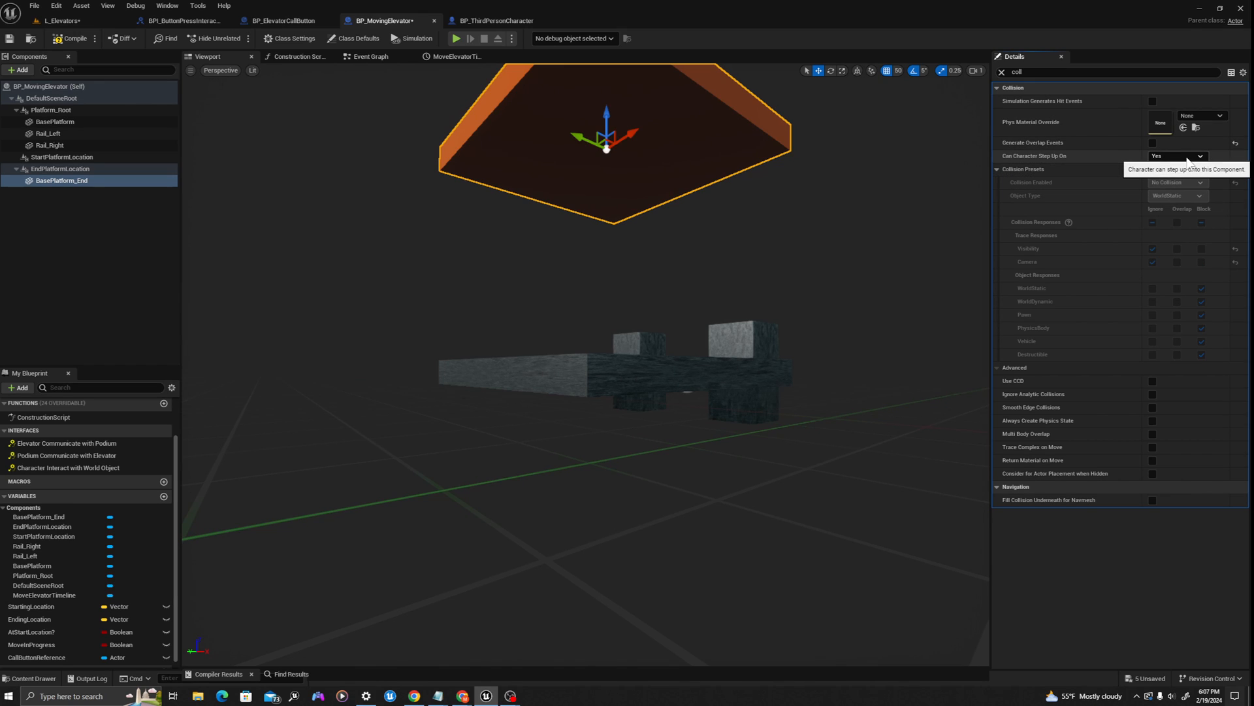
pyautogui.click(1193, 156)
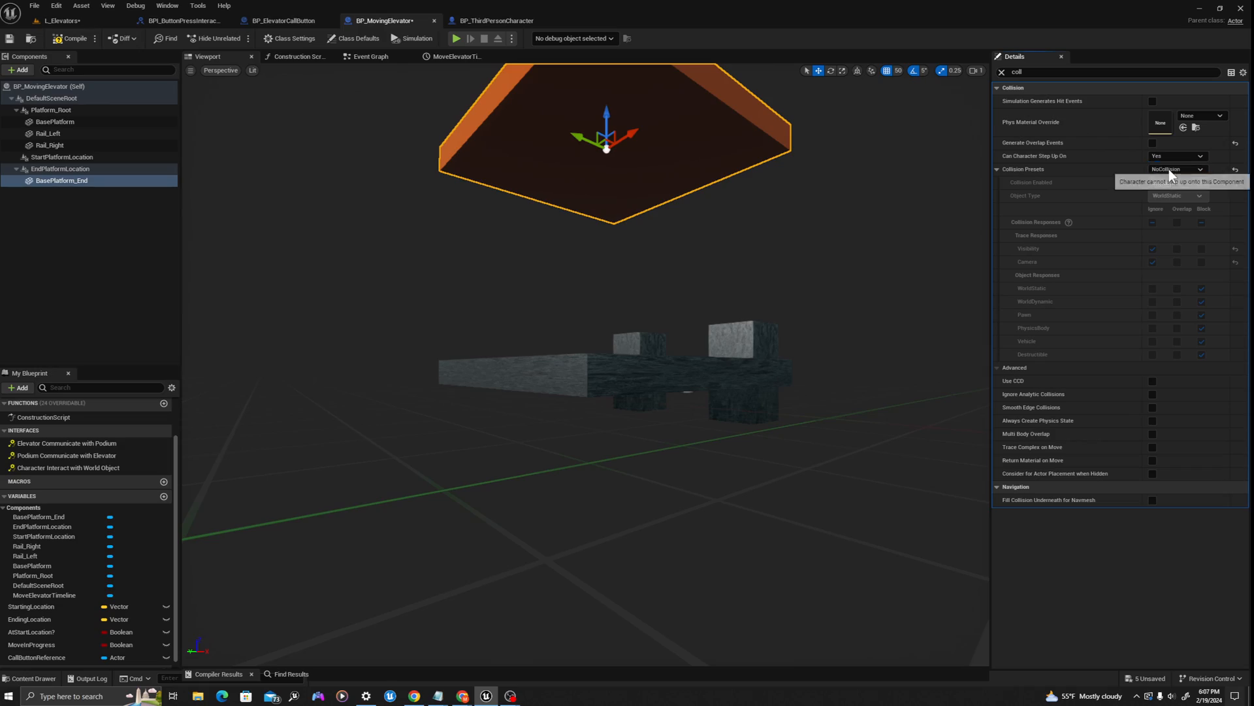
pyautogui.click(1170, 168)
pyautogui.click(71, 38)
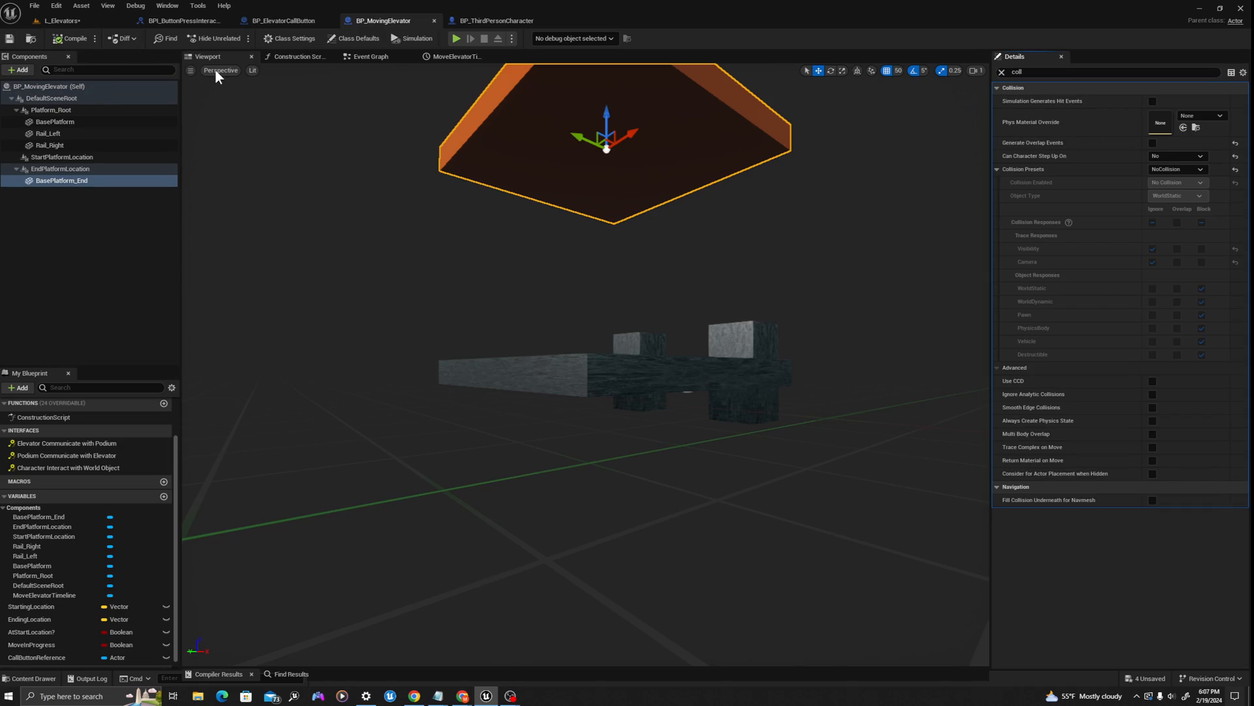
# Examine the elevator's end-location platform in the L_Elevators level and recompile BP_MovingElevator.
pyautogui.click(371, 56)
pyautogui.click(62, 21)
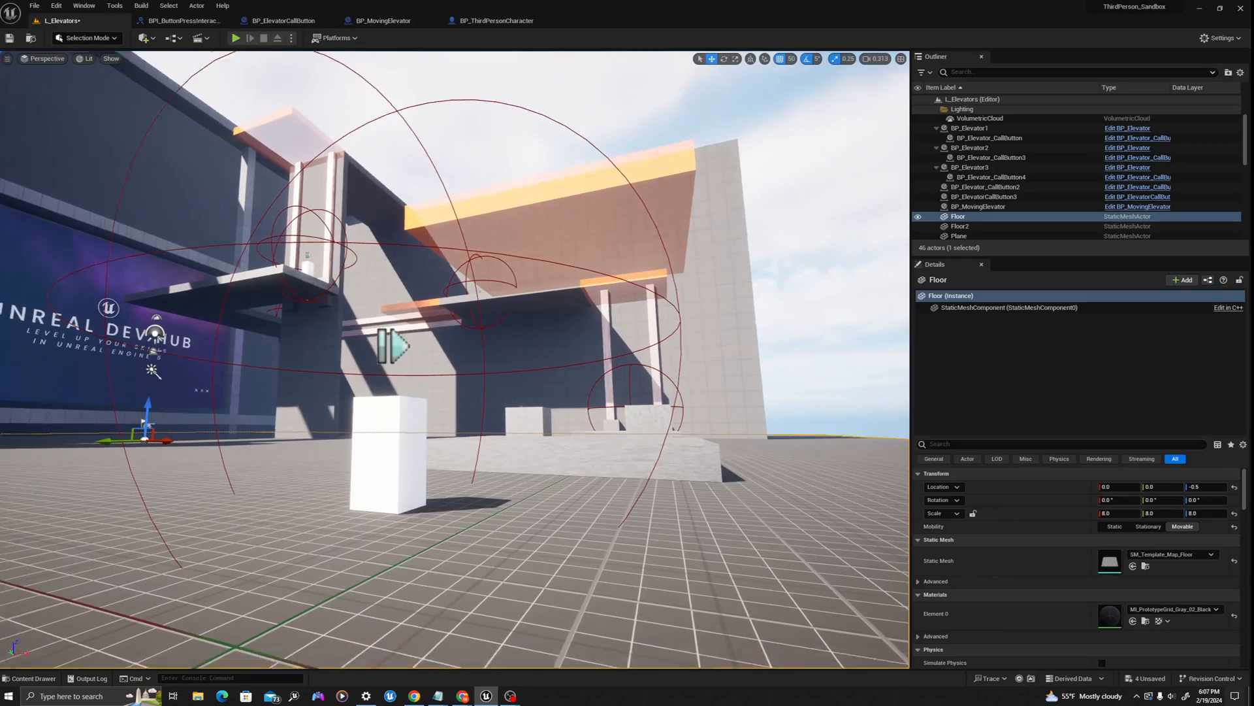
pyautogui.moveTo(528, 231)
pyautogui.mouseDown(button='right')
pyautogui.moveTo(562, 268)
pyautogui.moveTo(528, 231)
pyautogui.mouseUp(button='right')
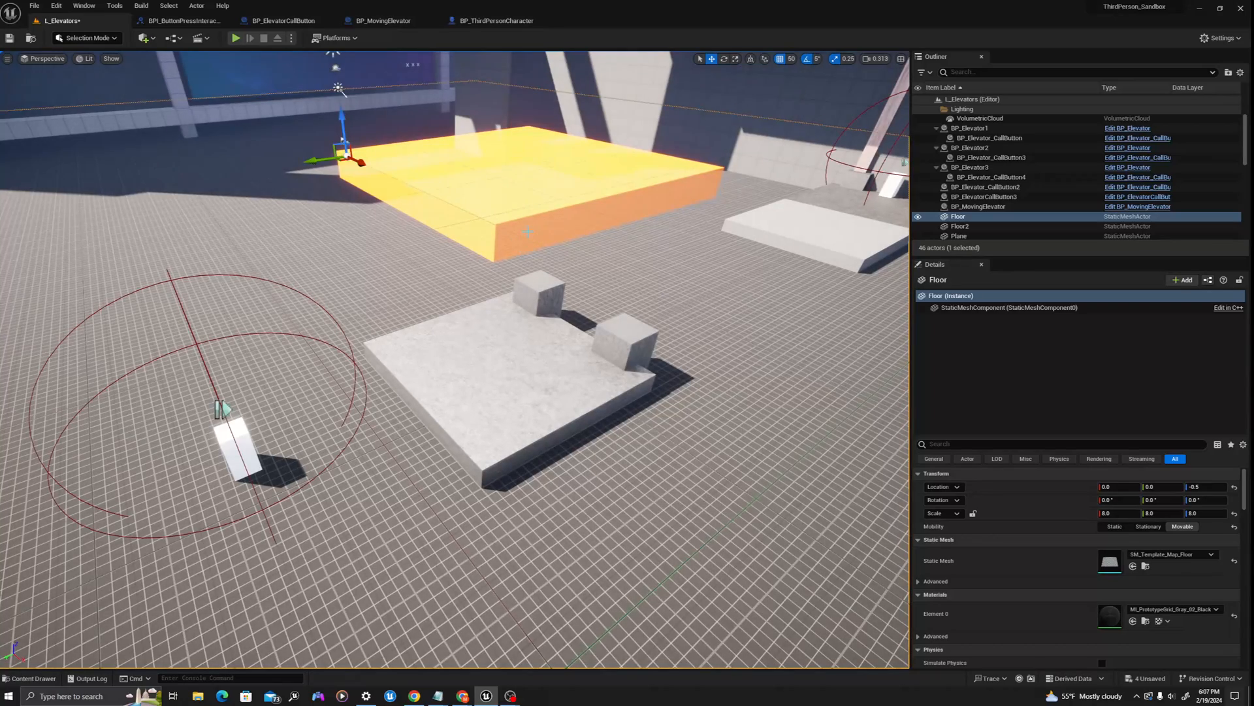
pyautogui.click(390, 25)
pyautogui.click(78, 41)
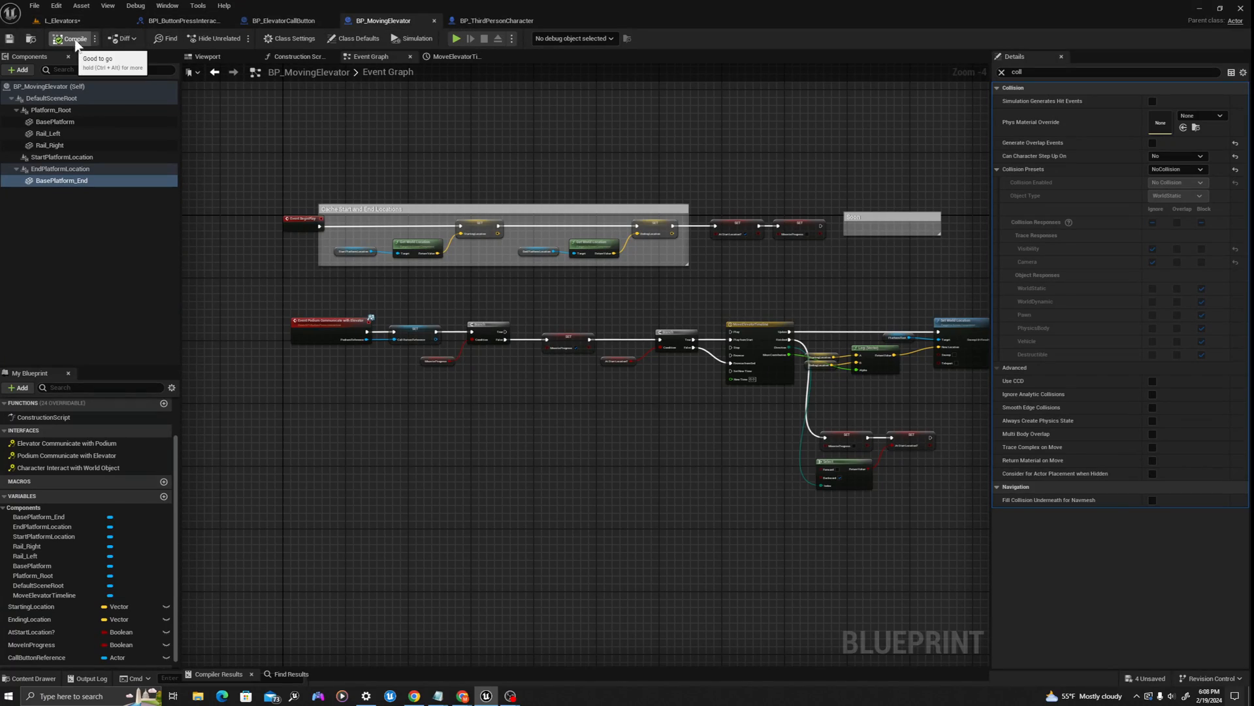
pyautogui.click(64, 22)
pyautogui.moveTo(486, 69)
pyautogui.mouseDown(button='right')
pyautogui.moveTo(491, 52)
pyautogui.moveTo(486, 69)
pyautogui.mouseUp(button='right')
# Enable Hidden in Game for the BasePlatform_End component of BP_MovingElevator and compile the blueprint.
pyautogui.click(390, 21)
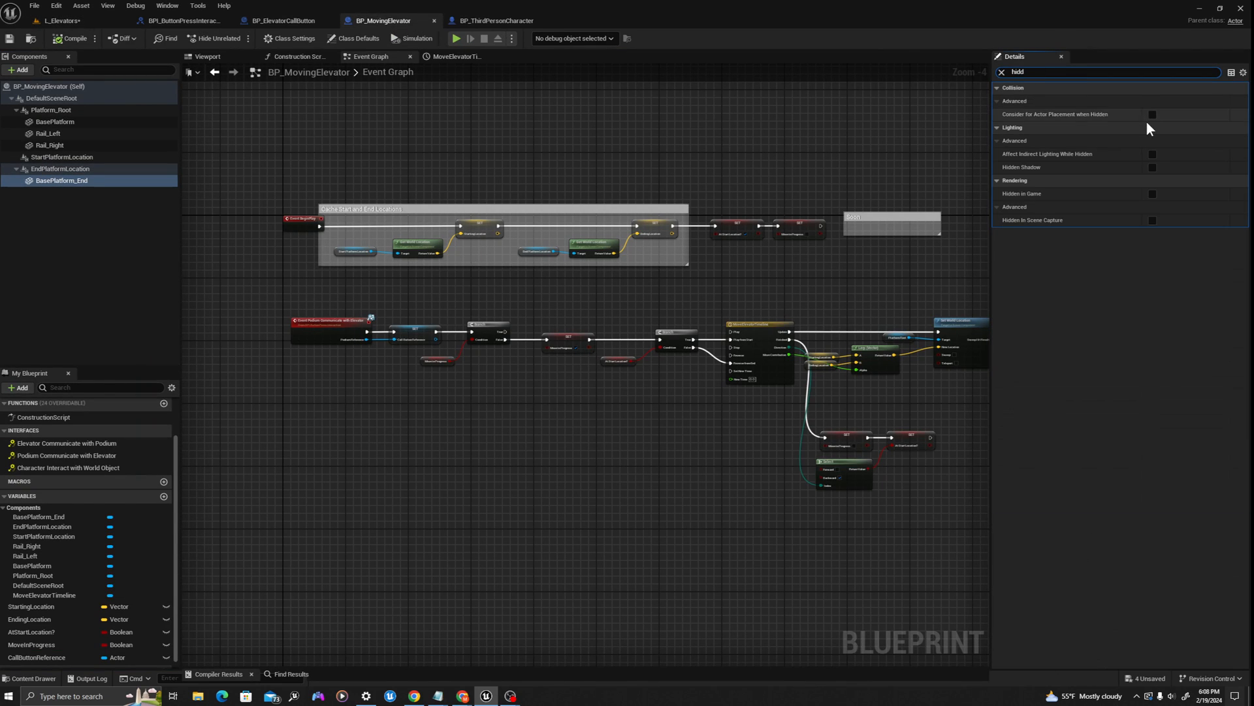
pyautogui.click(68, 169)
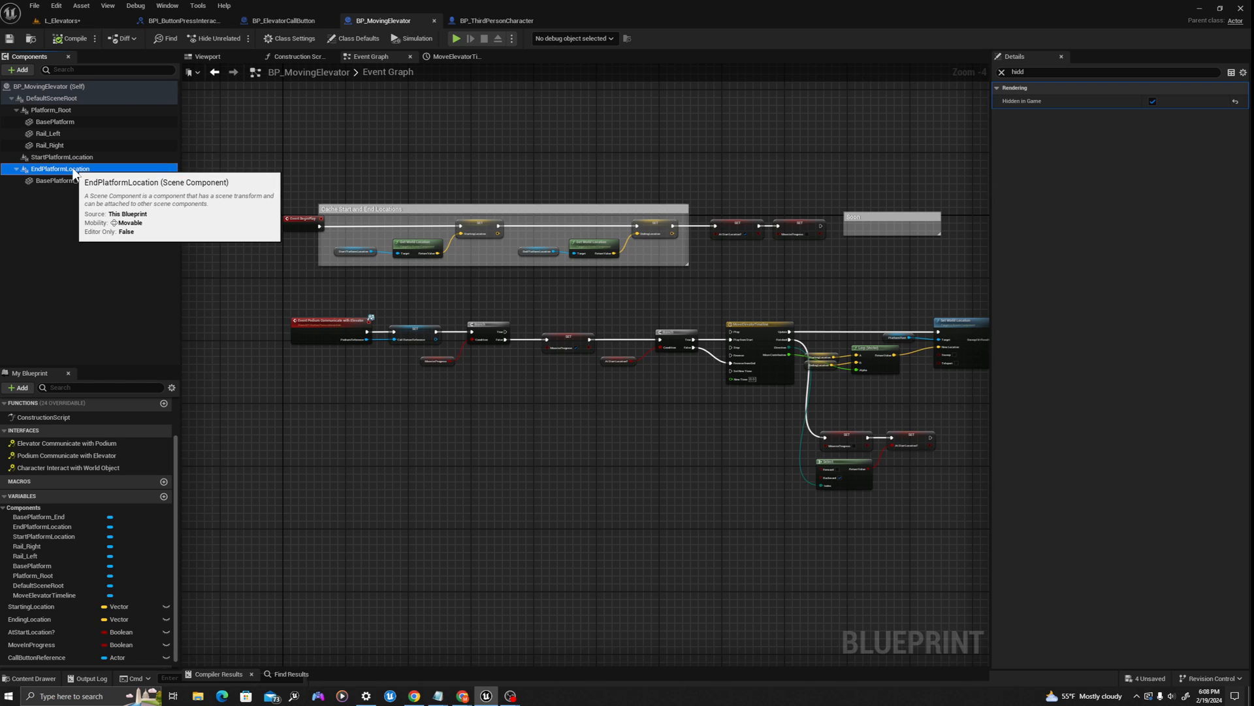
pyautogui.click(60, 180)
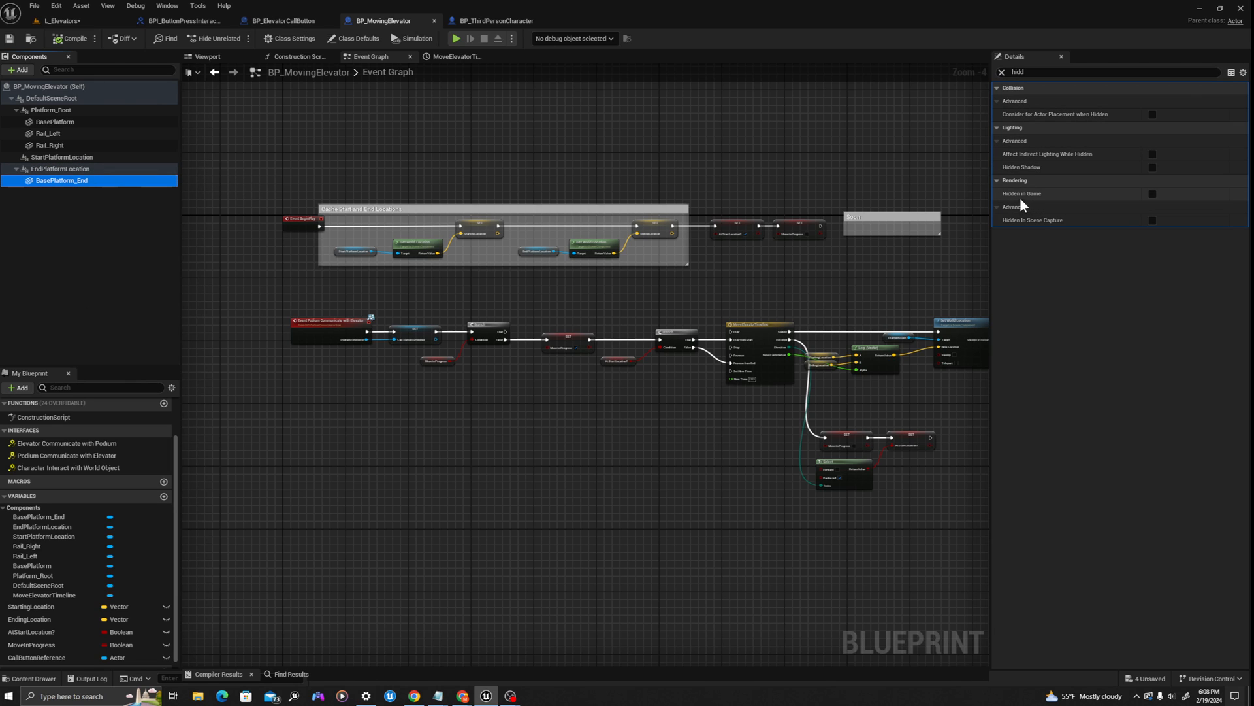
pyautogui.click(1153, 194)
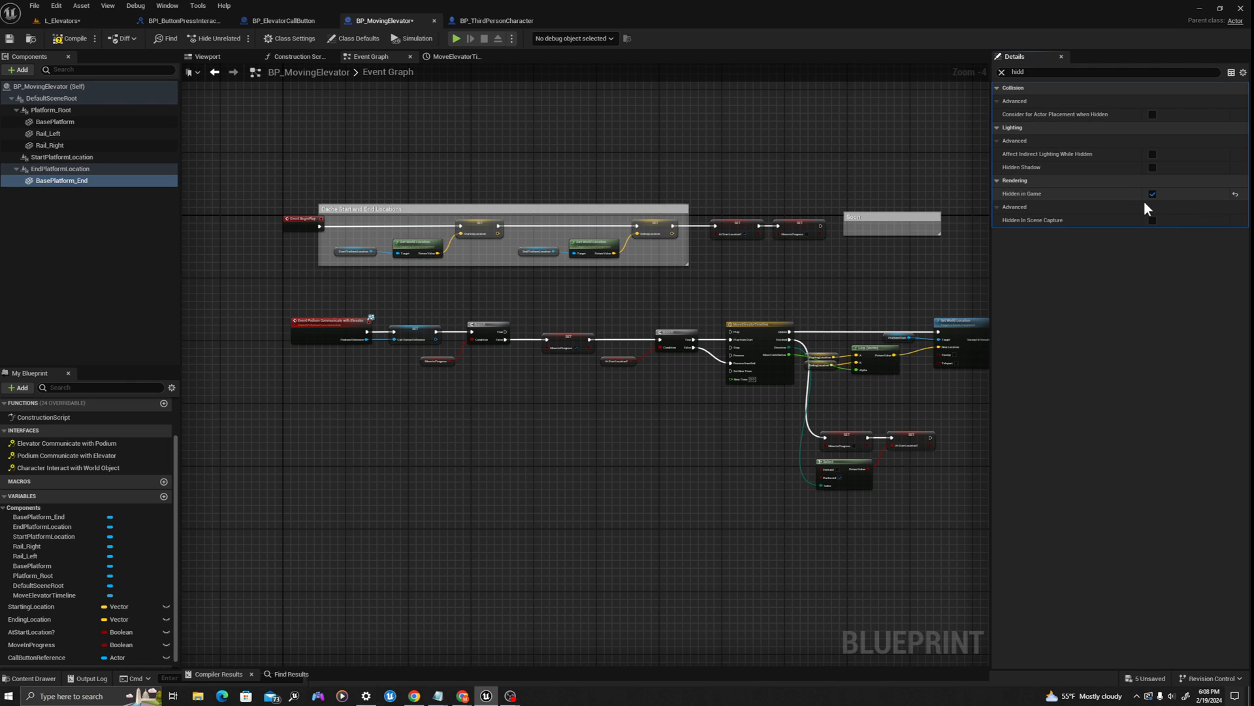
pyautogui.click(70, 38)
# Check the area around the moving elevator in L_Elevators using game view.
pyautogui.click(62, 20)
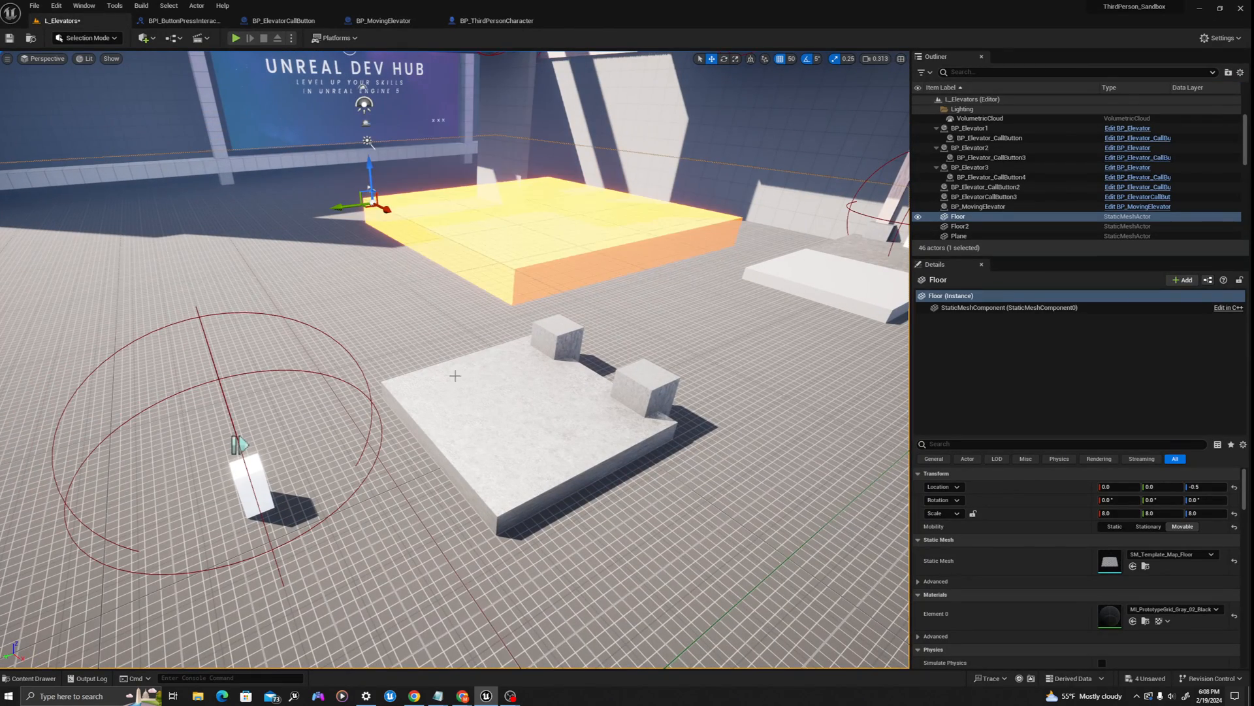
pyautogui.moveTo(455, 359); pyautogui.dragTo(507, 300, button='right')
pyautogui.press('g')
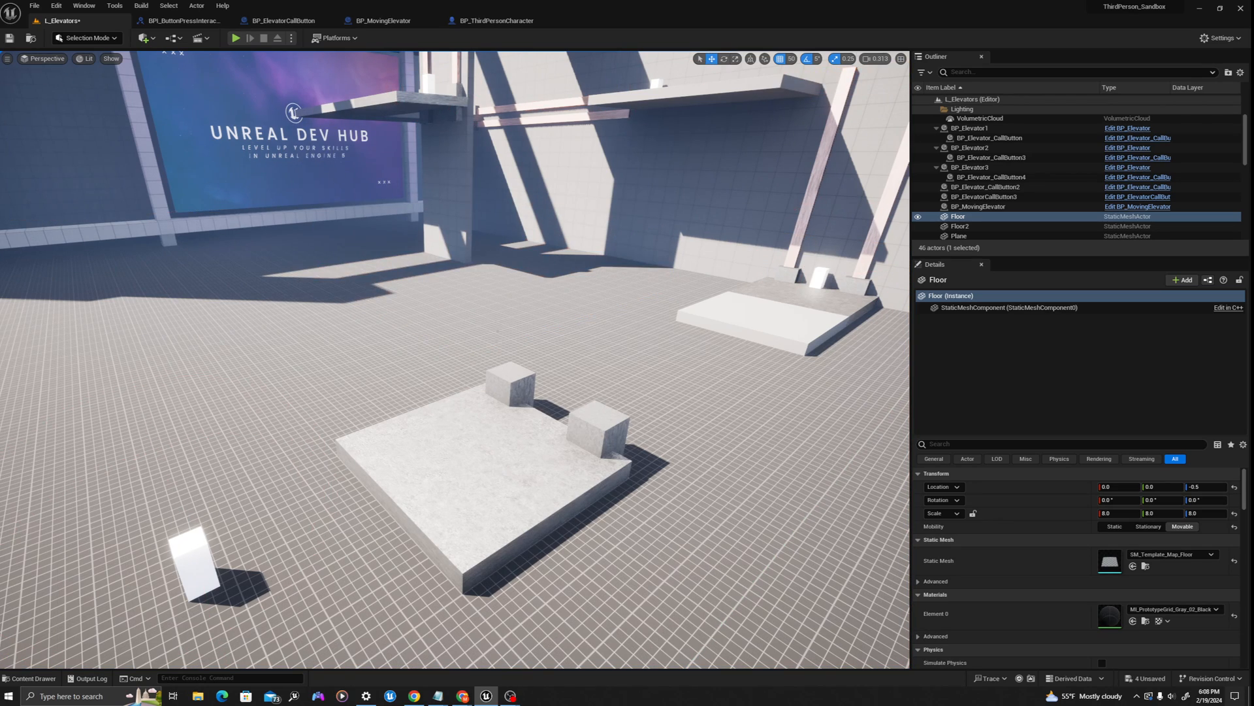
pyautogui.moveTo(497, 331); pyautogui.dragTo(502, 318, button='right')
pyautogui.press('q')
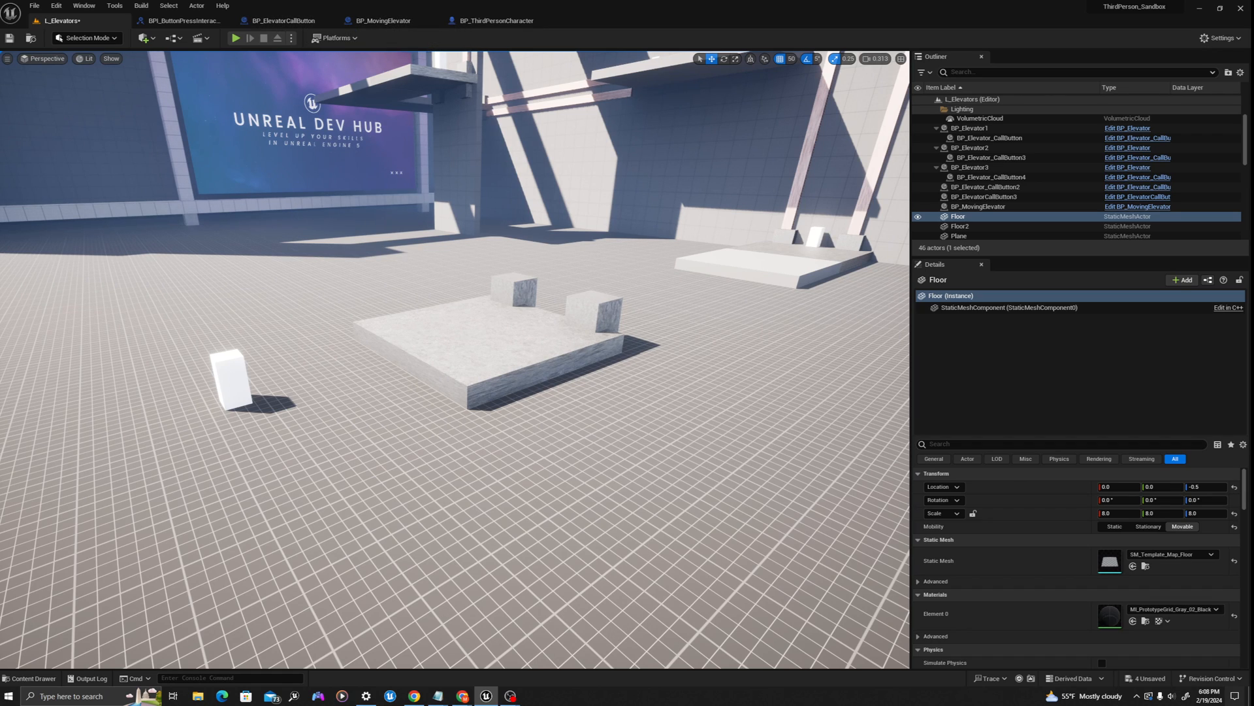
# Implement the Elevator Communicate with Podium interface event in the event graph of BP_ElevatorCallButton.
pyautogui.click(385, 21)
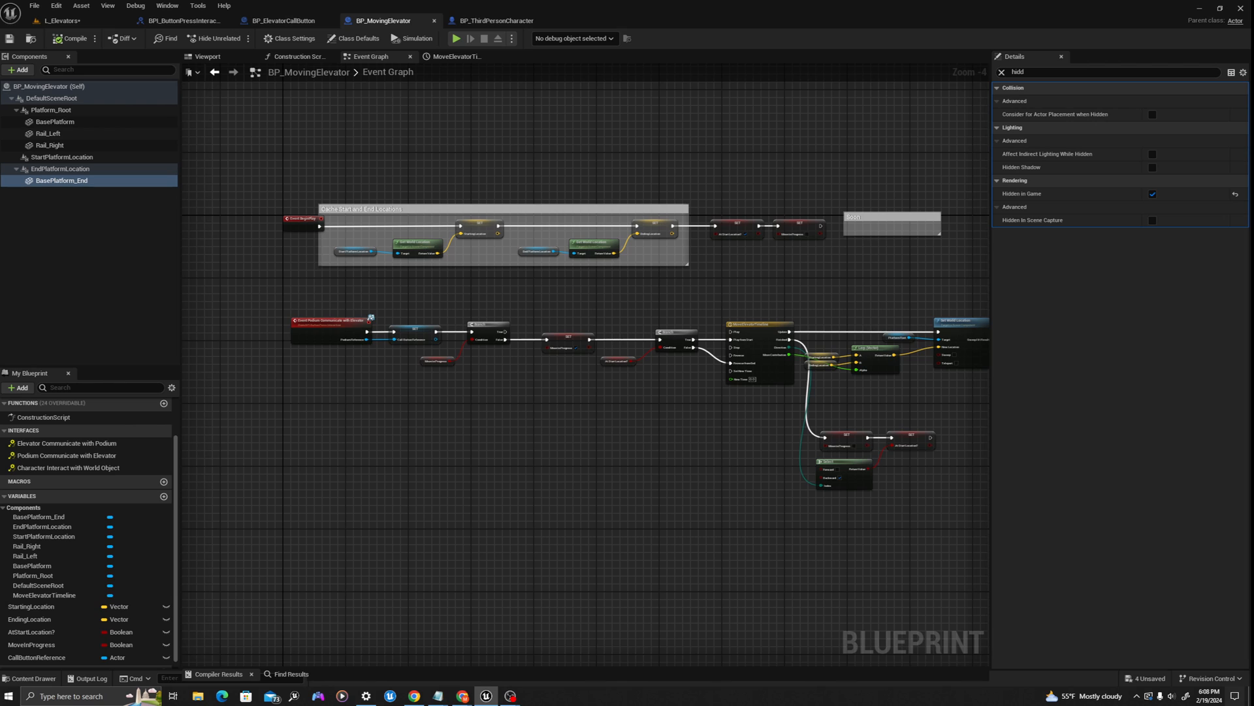
pyautogui.click(266, 21)
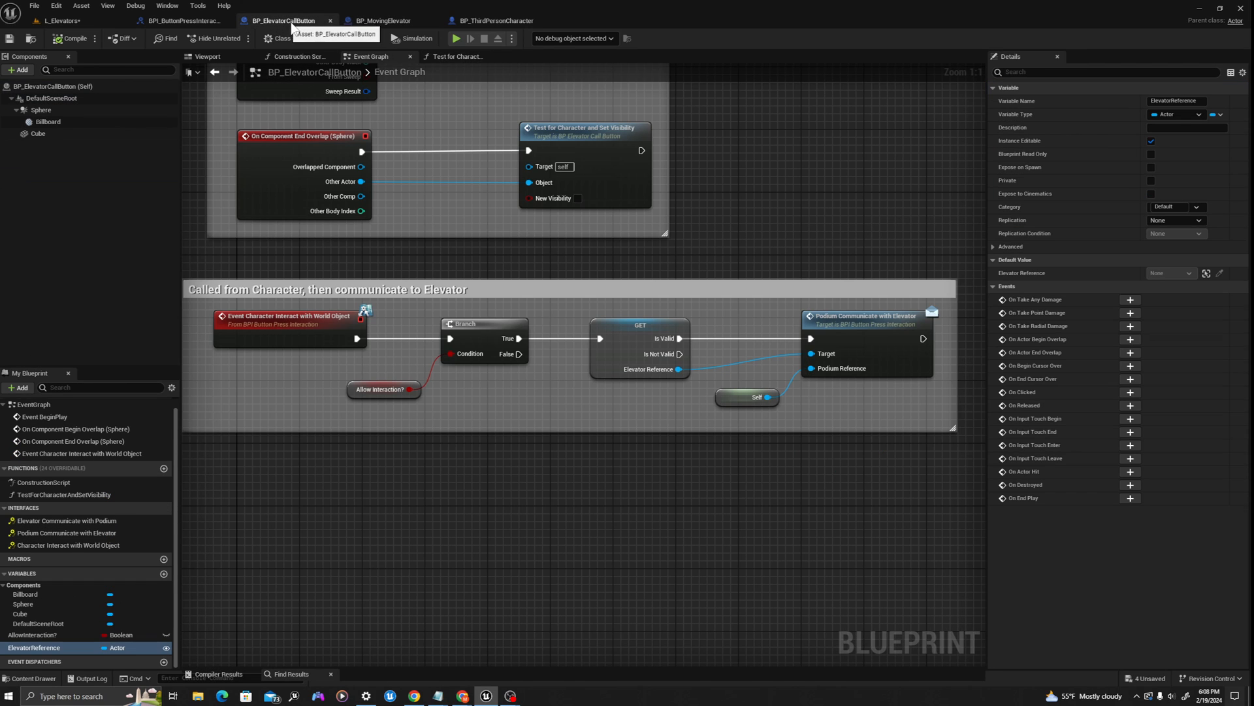
pyautogui.rightClick(52, 522)
pyautogui.click(69, 540)
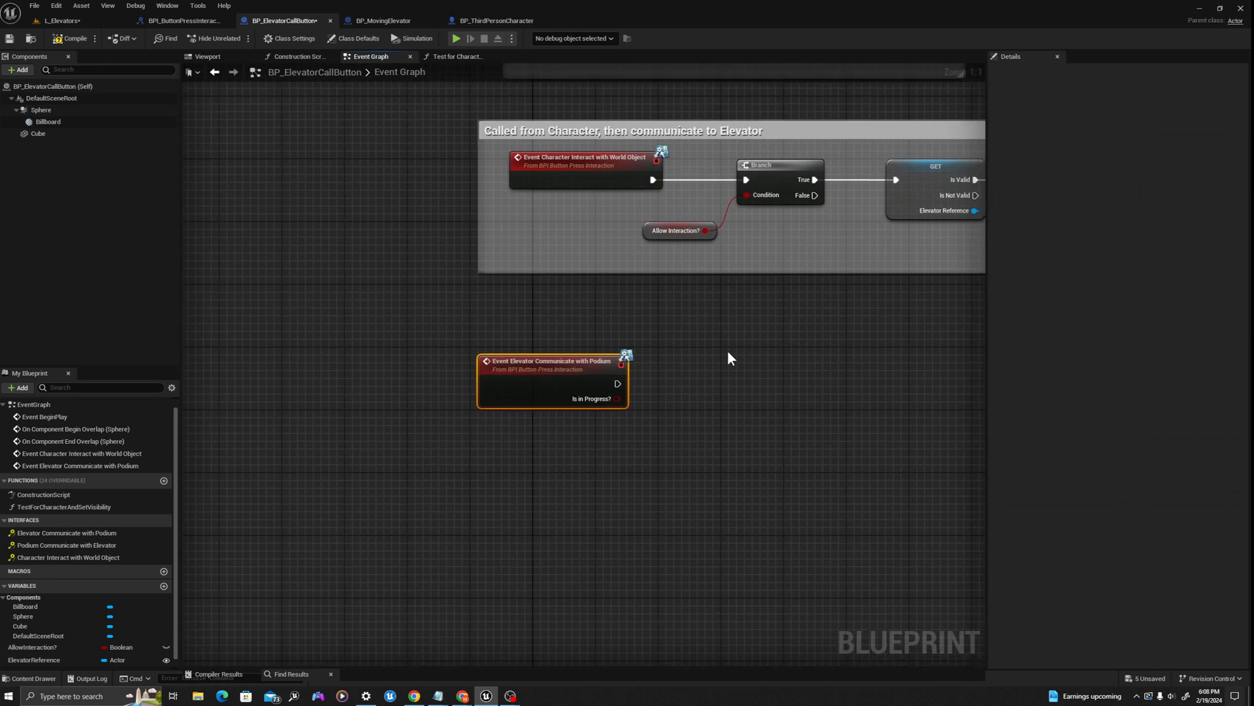
pyautogui.moveTo(731, 359); pyautogui.dragTo(531, 337, button='right')
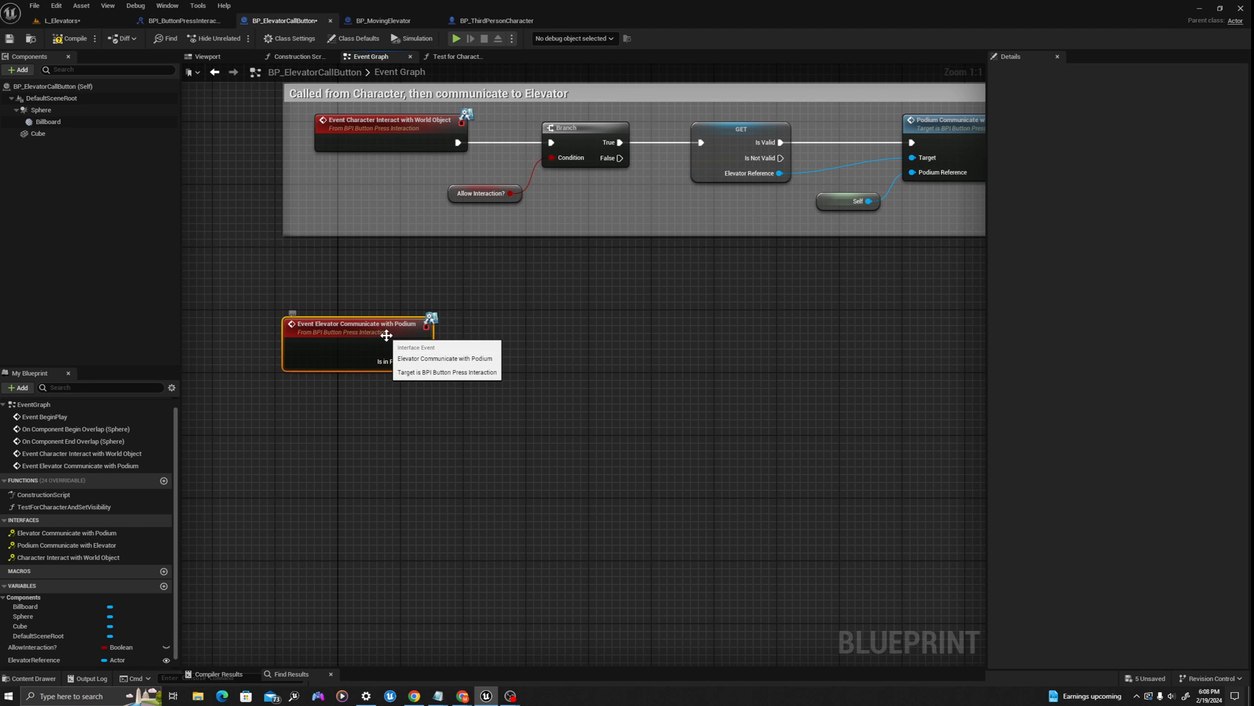
# In the BP_MovingElevator event graph, make room between the first Branch and the Set Move in Progress node.
pyautogui.click(386, 21)
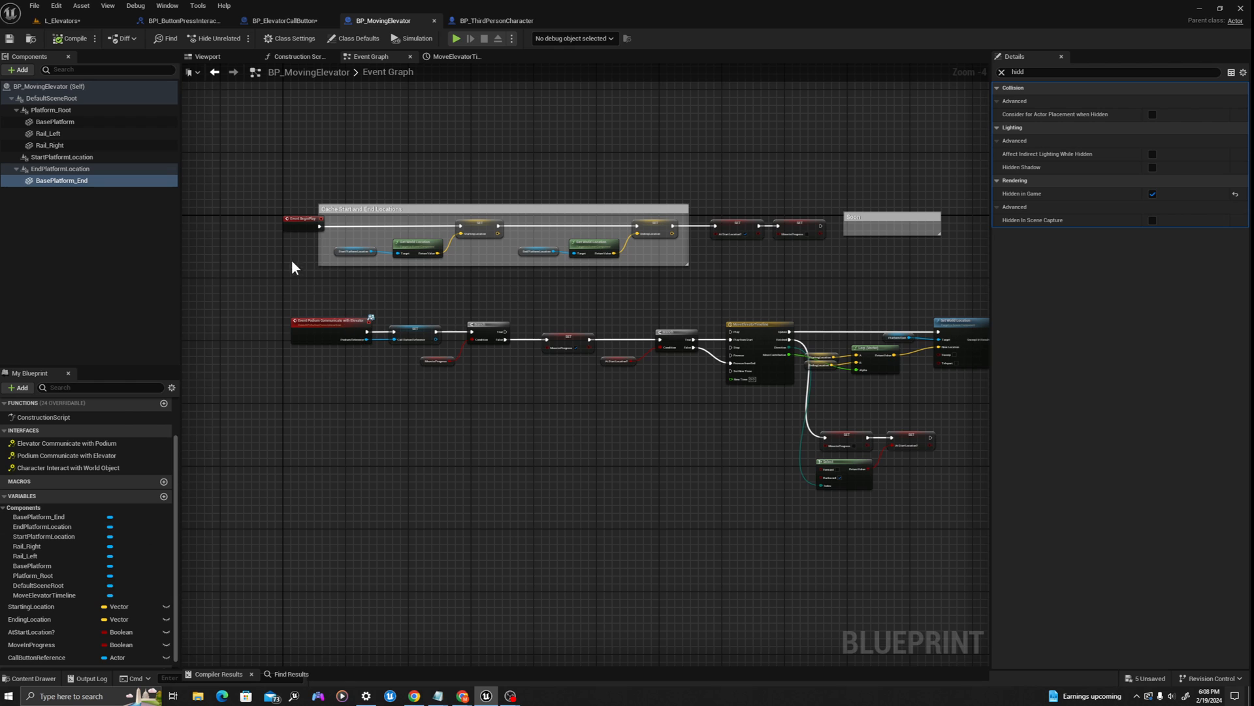
pyautogui.scroll(4, 349, 260)
pyautogui.click(490, 423)
pyautogui.moveTo(769, 458); pyautogui.dragTo(449, 362, button='right')
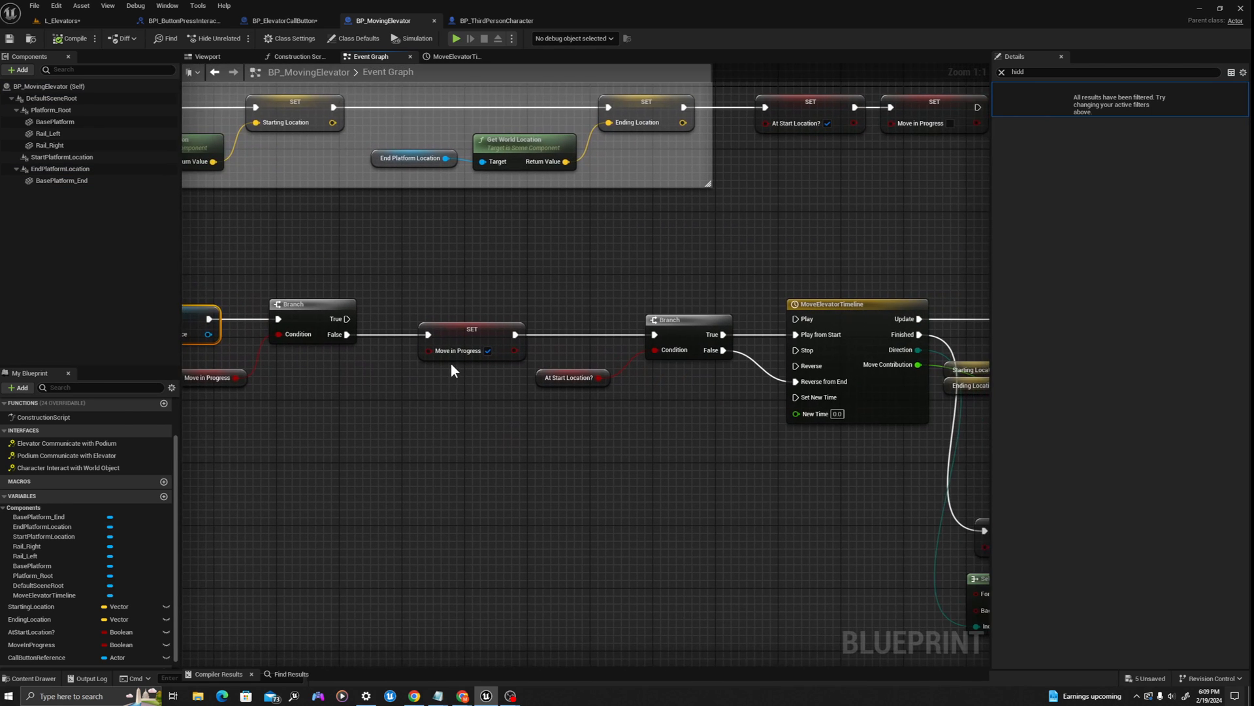
pyautogui.scroll(-1, 452, 363)
pyautogui.moveTo(668, 303); pyautogui.dragTo(499, 398)
pyautogui.moveTo(485, 336); pyautogui.dragTo(580, 330)
pyautogui.click(510, 305)
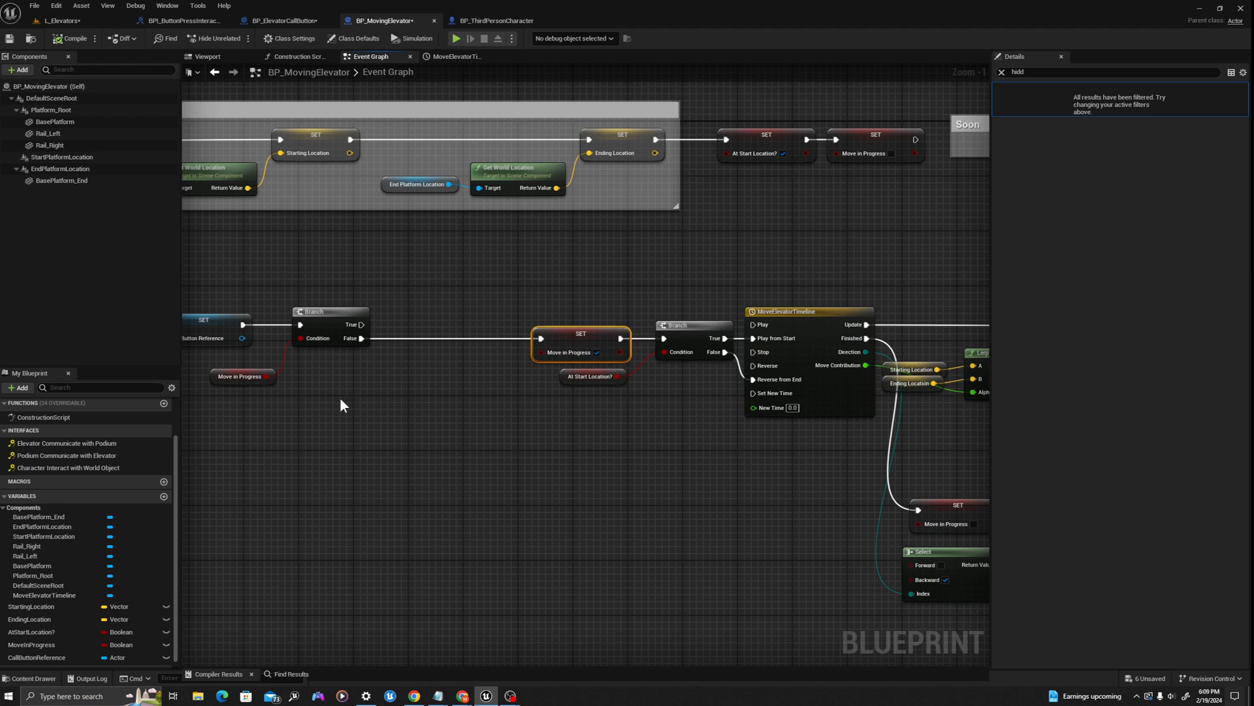
# Add a Call Button Reference getter and call BPI Button Press Interaction's Elevator Communicate with Podium message on it.
pyautogui.moveTo(320, 390); pyautogui.dragTo(408, 393, button='right')
pyautogui.scroll(1, 408, 393)
pyautogui.moveTo(25, 657); pyautogui.dragTo(431, 405)
pyautogui.click(431, 405)
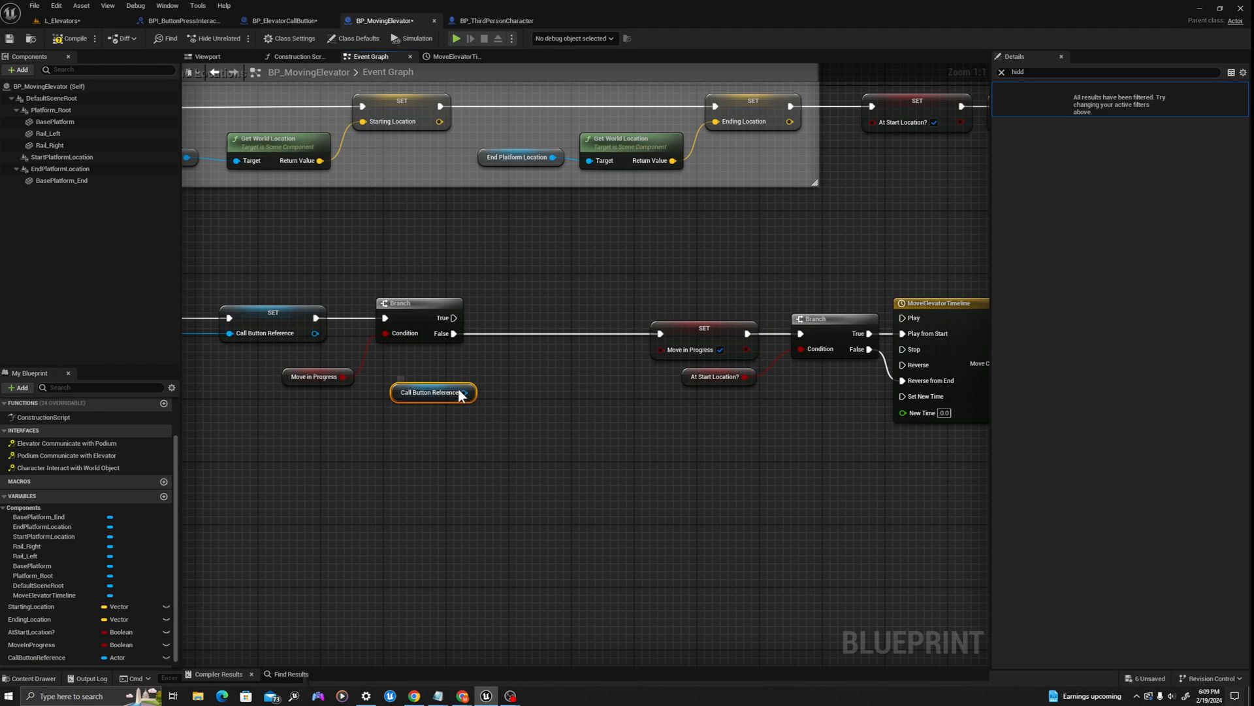
pyautogui.click(284, 20)
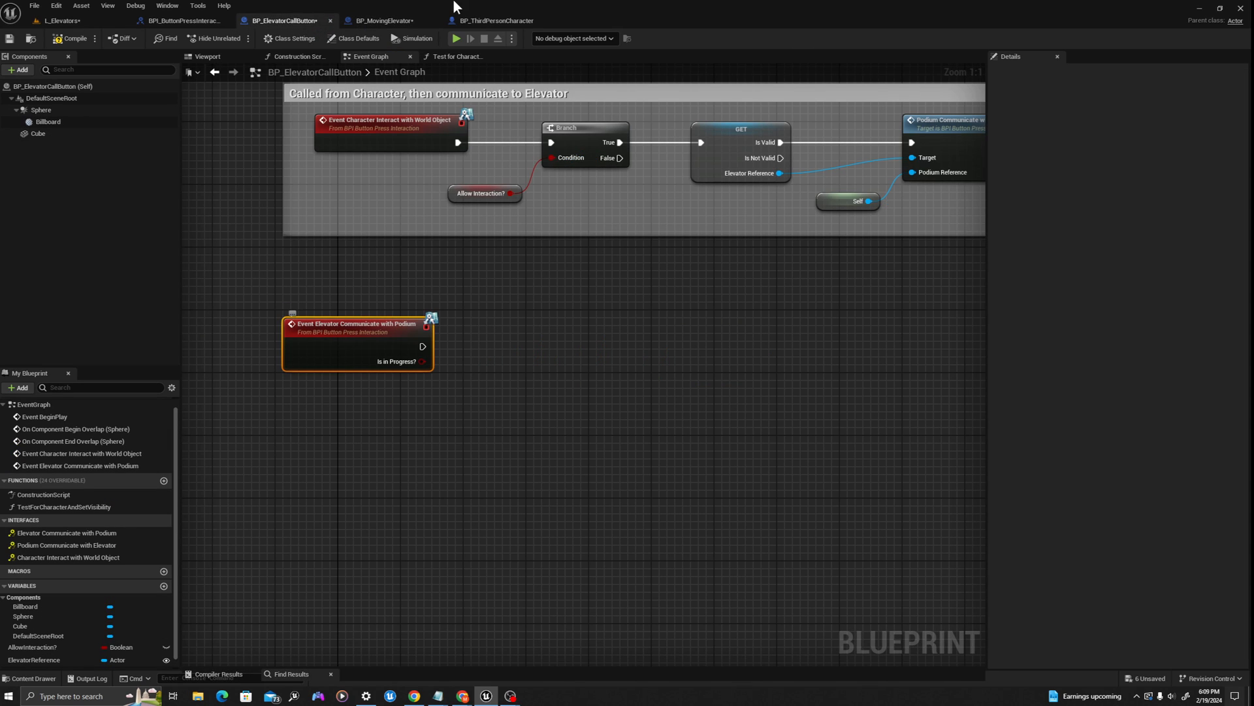
pyautogui.click(376, 20)
pyautogui.moveTo(465, 392); pyautogui.dragTo(523, 367)
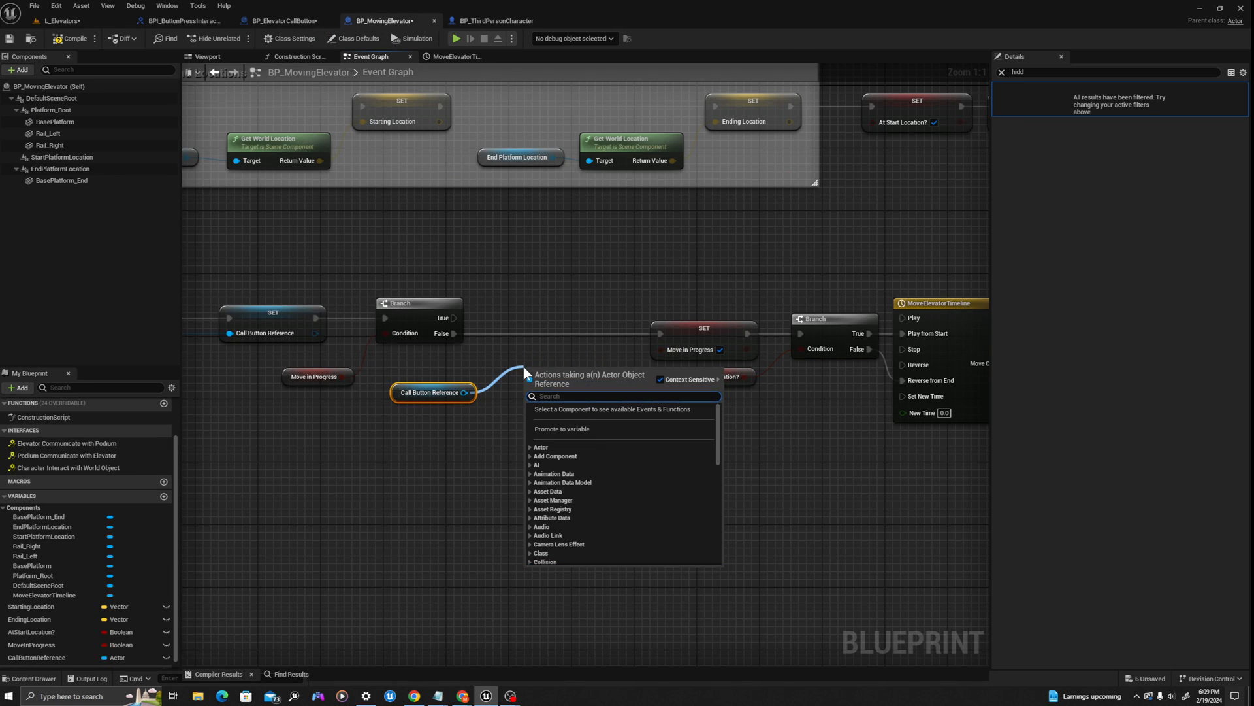
pyautogui.write('elevator commu')
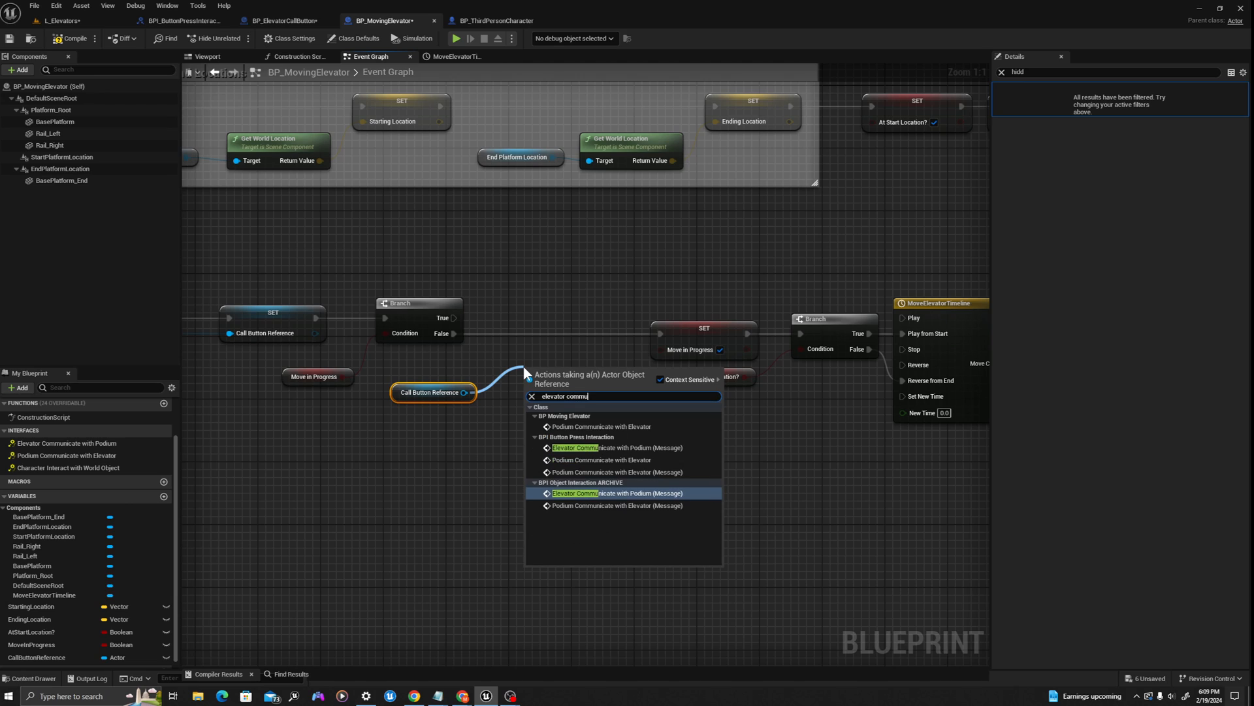
pyautogui.write('nicate with podiunm')
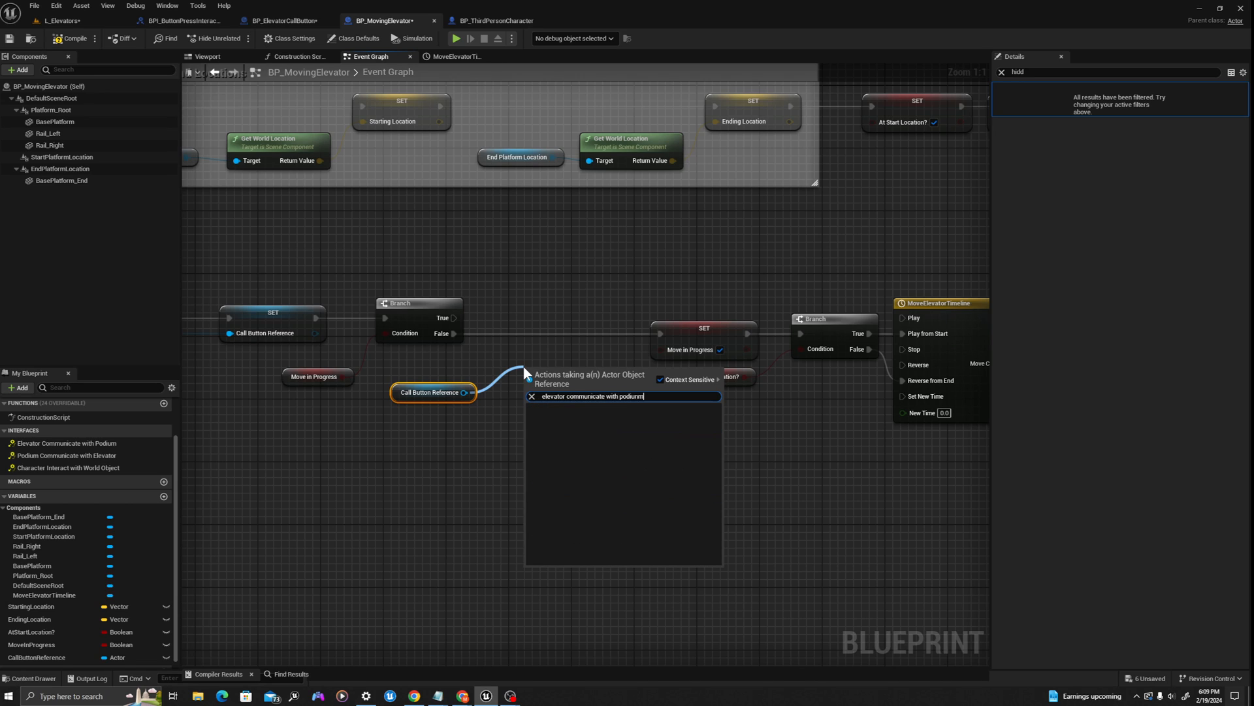
pyautogui.press('BackSpace')
pyautogui.press('BackSpace')
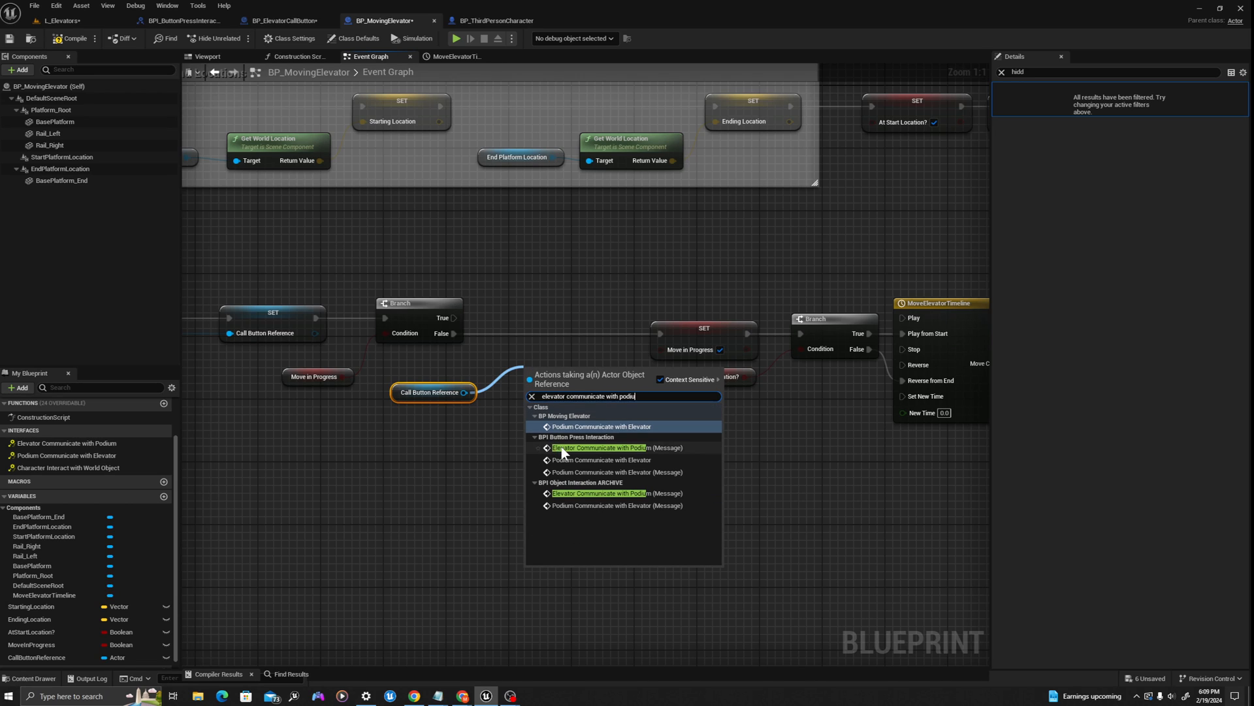
pyautogui.click(649, 449)
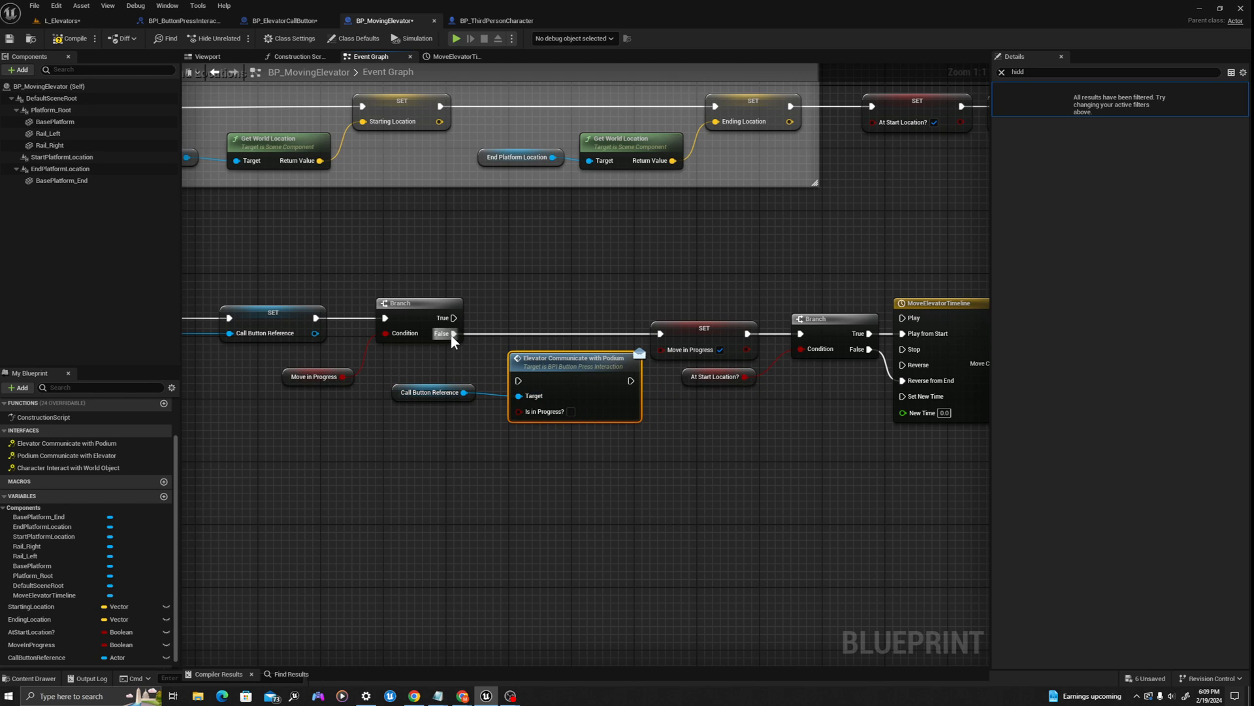
# Wire the Elevator Communicate with Podium message between the Branch's False output and Set Move in Progress, with Is in Progress? enabled.
pyautogui.moveTo(455, 334); pyautogui.dragTo(523, 383)
pyautogui.moveTo(568, 381); pyautogui.dragTo(661, 334)
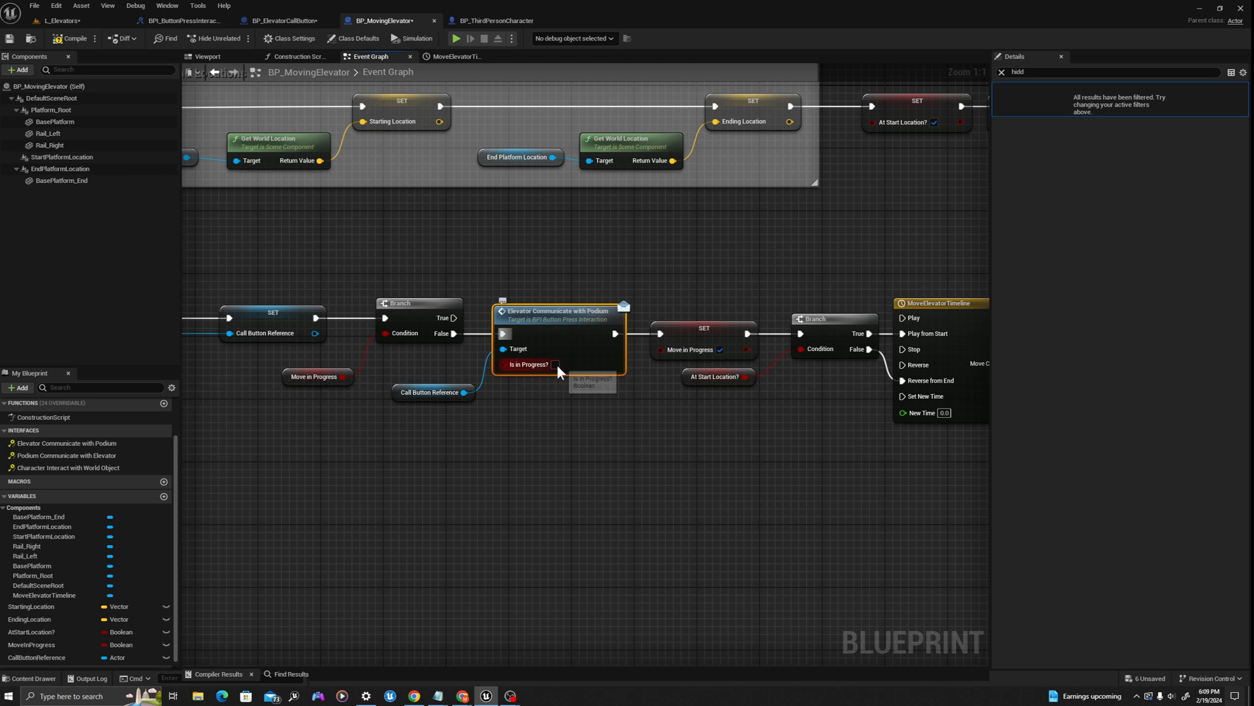
pyautogui.click(556, 364)
pyautogui.click(414, 383)
# Add a copied Elevator Communicate with Podium message with Call Button Reference after Set At Start Location?, disable Is in Progress?, and compile.
pyautogui.moveTo(509, 417); pyautogui.dragTo(452, 359)
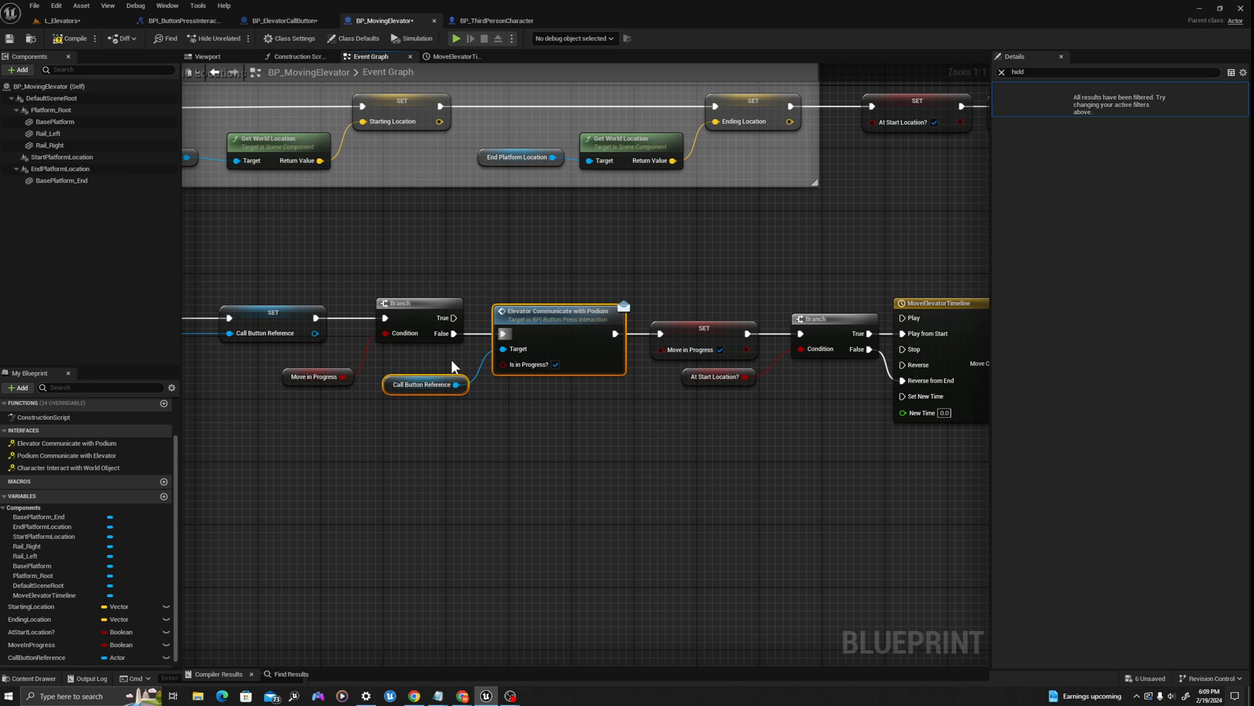
pyautogui.scroll(-4, 425, 337)
pyautogui.scroll(4, 745, 414)
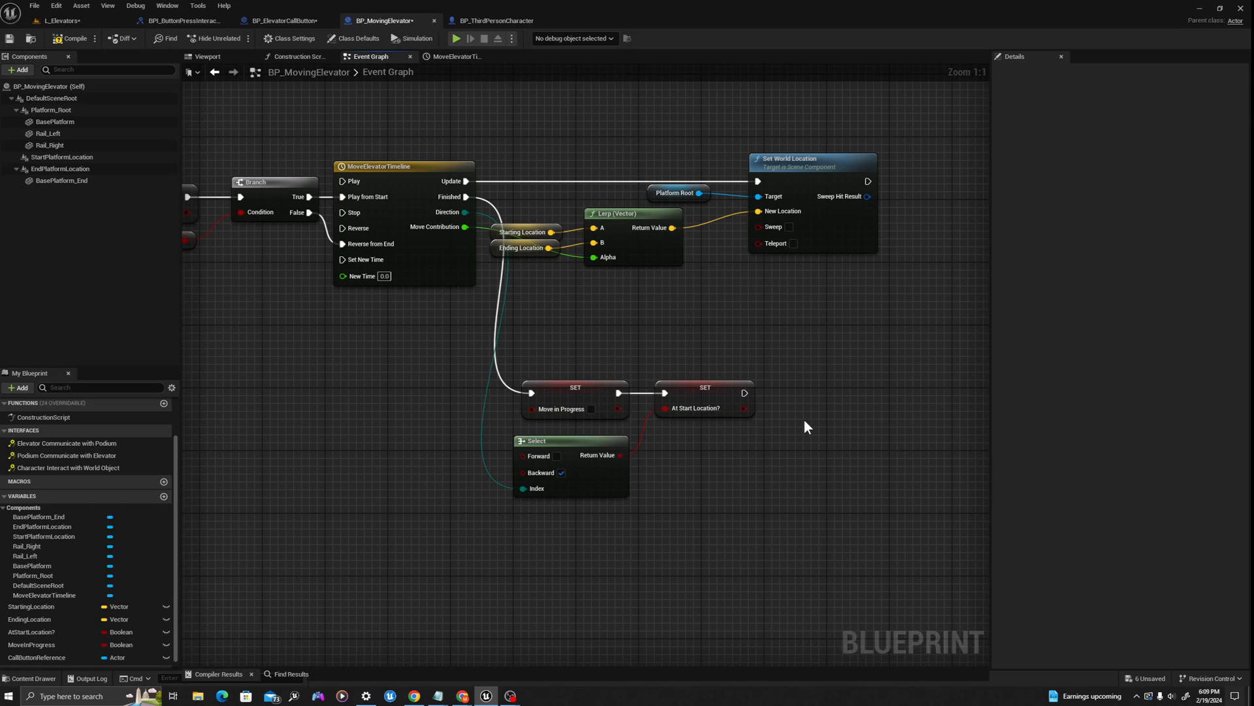
pyautogui.hotkey('ctrl', 'v')
pyautogui.moveTo(745, 392); pyautogui.dragTo(871, 416)
pyautogui.moveTo(947, 424); pyautogui.dragTo(943, 404)
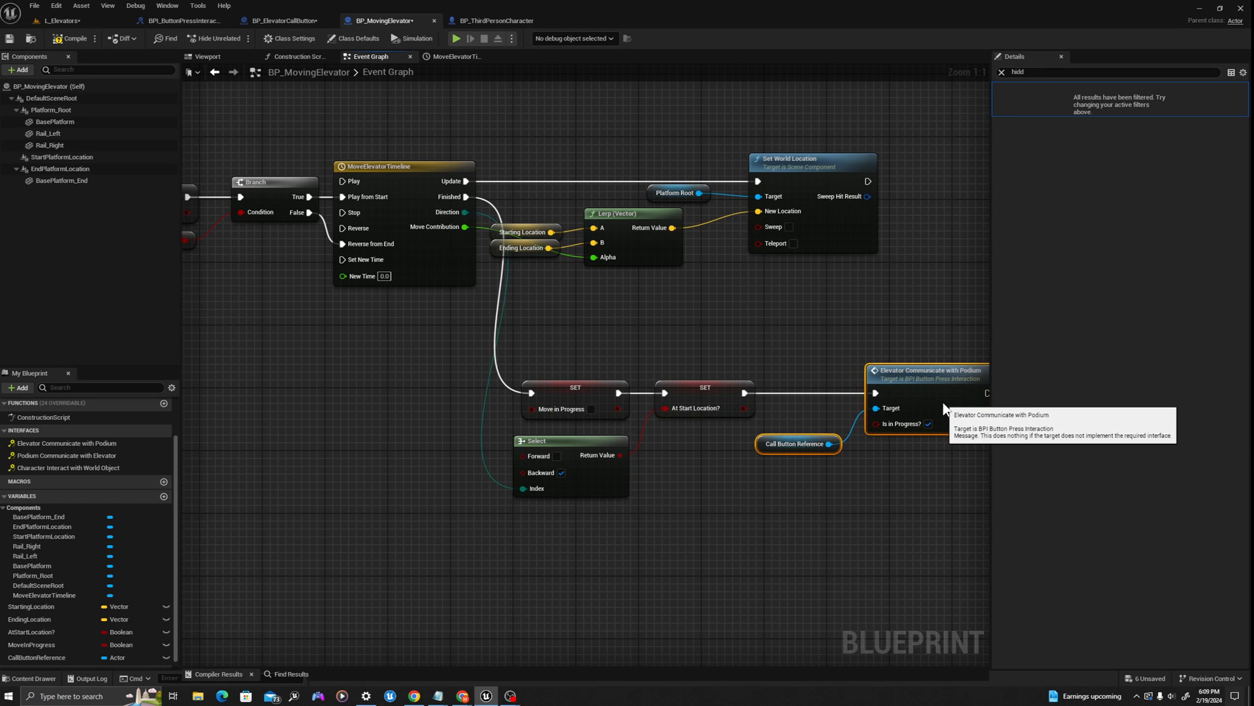
pyautogui.click(928, 424)
pyautogui.moveTo(945, 467); pyautogui.dragTo(855, 451, button='right')
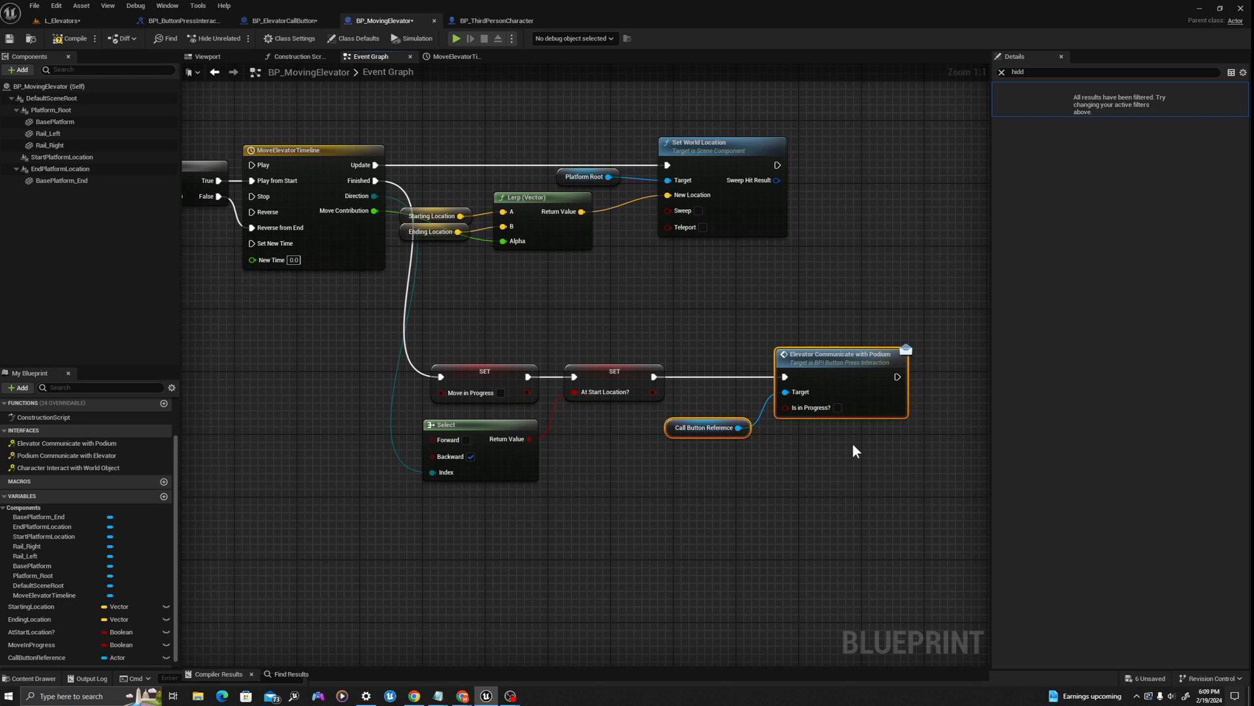
pyautogui.click(852, 445)
pyautogui.click(73, 44)
pyautogui.scroll(-2, 823, 533)
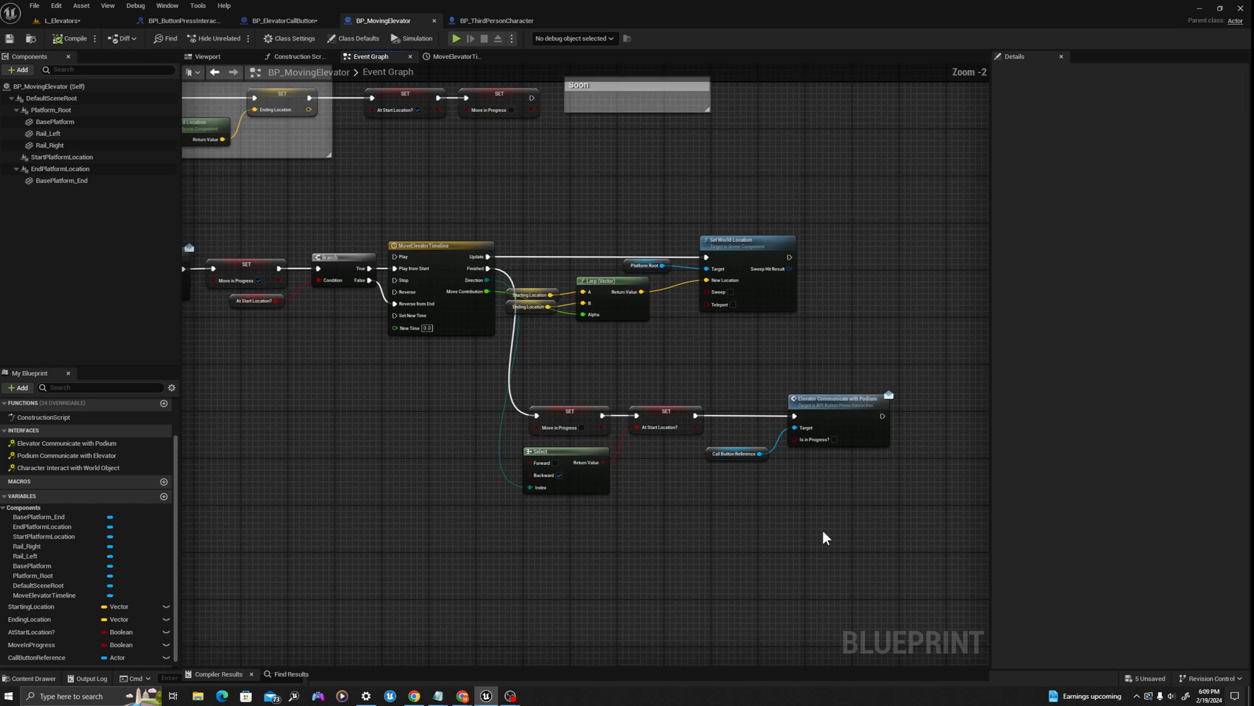
pyautogui.scroll(-3, 821, 530)
pyautogui.scroll(1, 797, 531)
pyautogui.moveTo(632, 479); pyautogui.dragTo(688, 473, button='right')
pyautogui.scroll(4, 800, 178)
pyautogui.moveTo(867, 207); pyautogui.dragTo(629, 354)
pyautogui.click(629, 354)
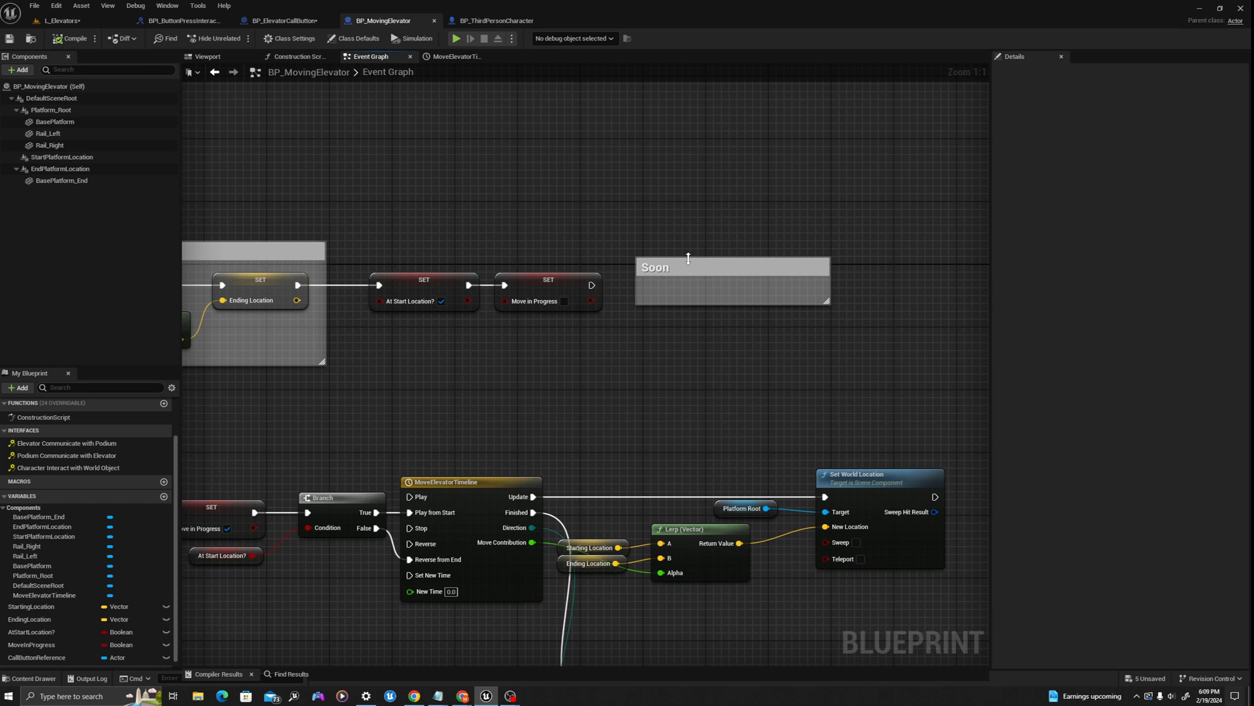
# In BP_ElevatorCallButton, wire Event Elevator Communicate with Podium to Set Allow Interaction?, feeding it Is in Progress? through a NOT Boolean node.
pyautogui.click(281, 21)
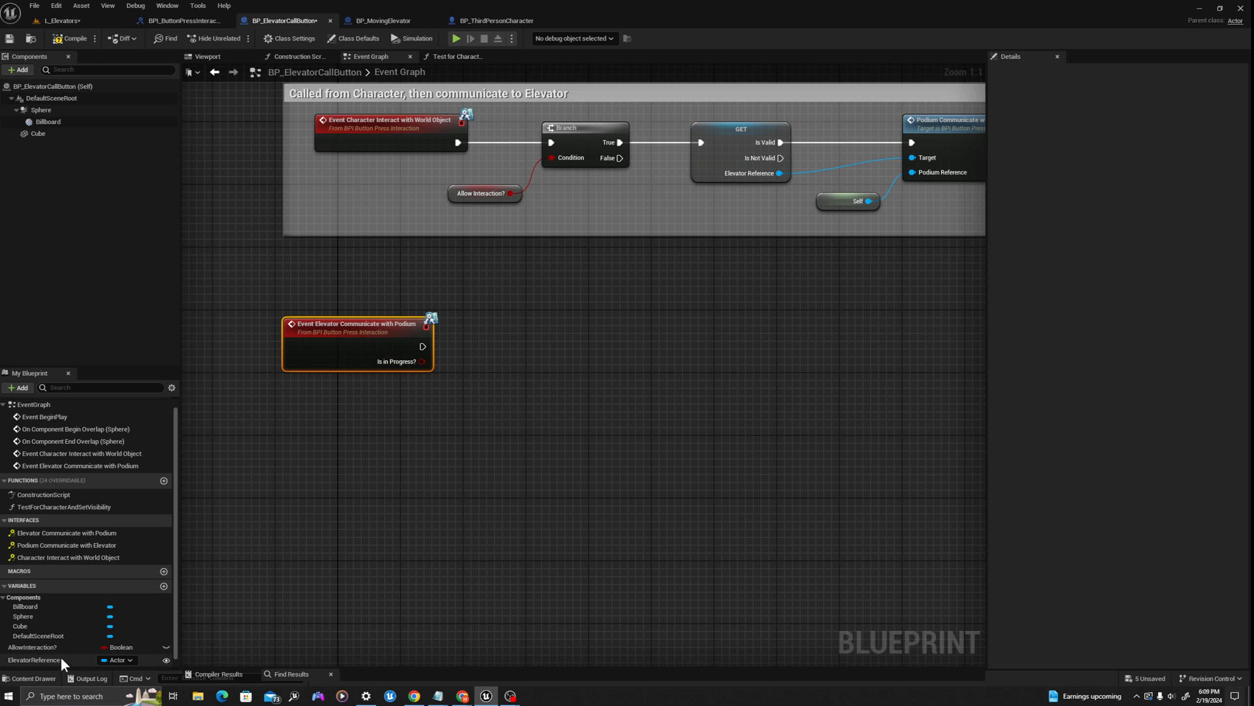
pyautogui.moveTo(36, 647); pyautogui.dragTo(536, 342)
pyautogui.click(523, 390)
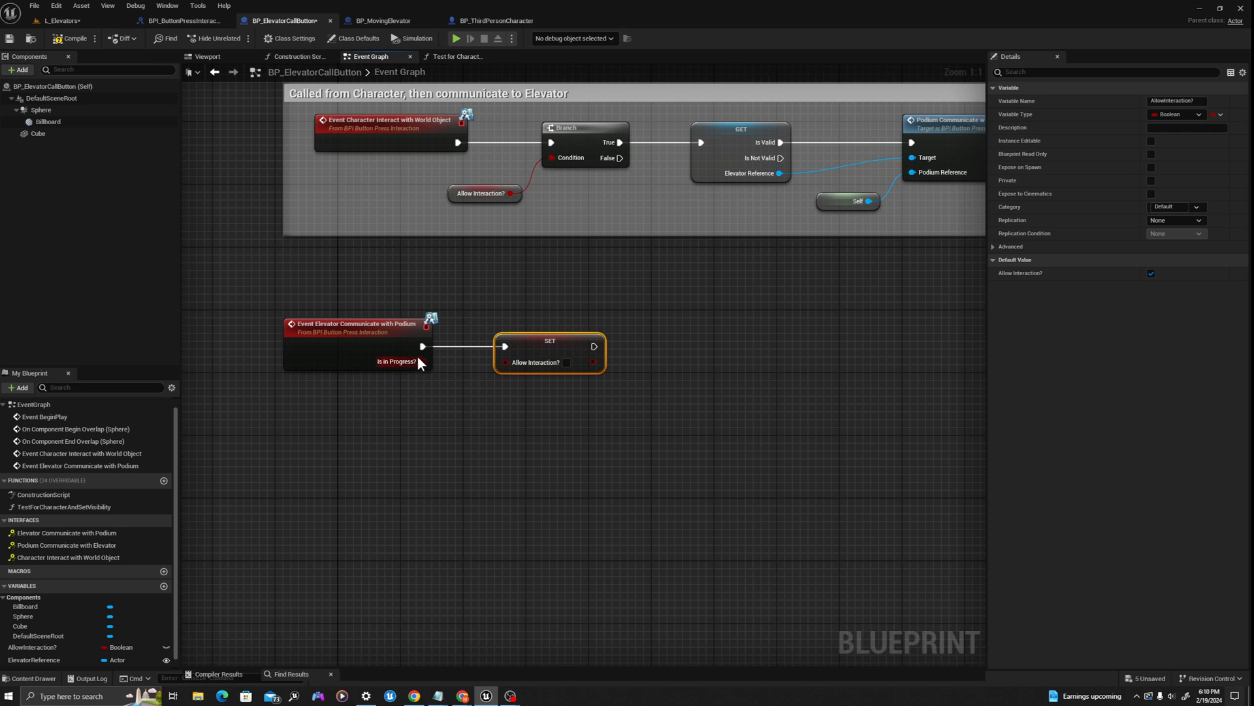
pyautogui.moveTo(419, 361); pyautogui.dragTo(438, 412)
pyautogui.write('not boole')
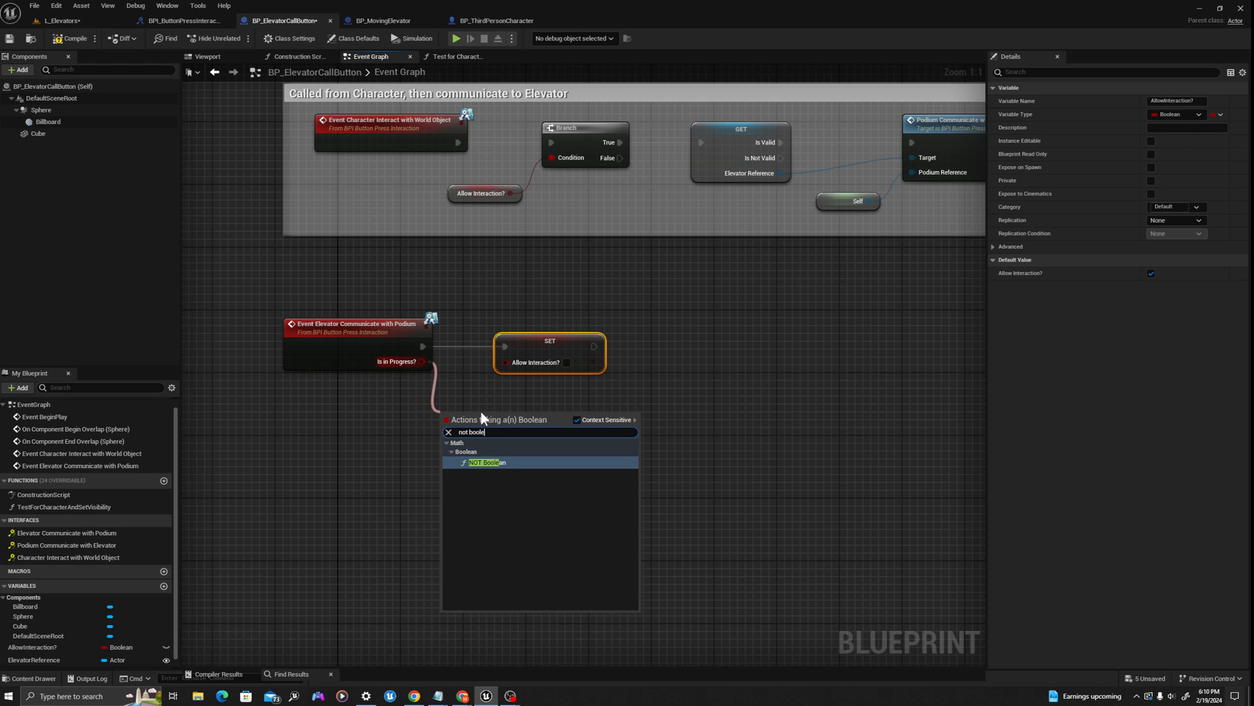
pyautogui.press('Return')
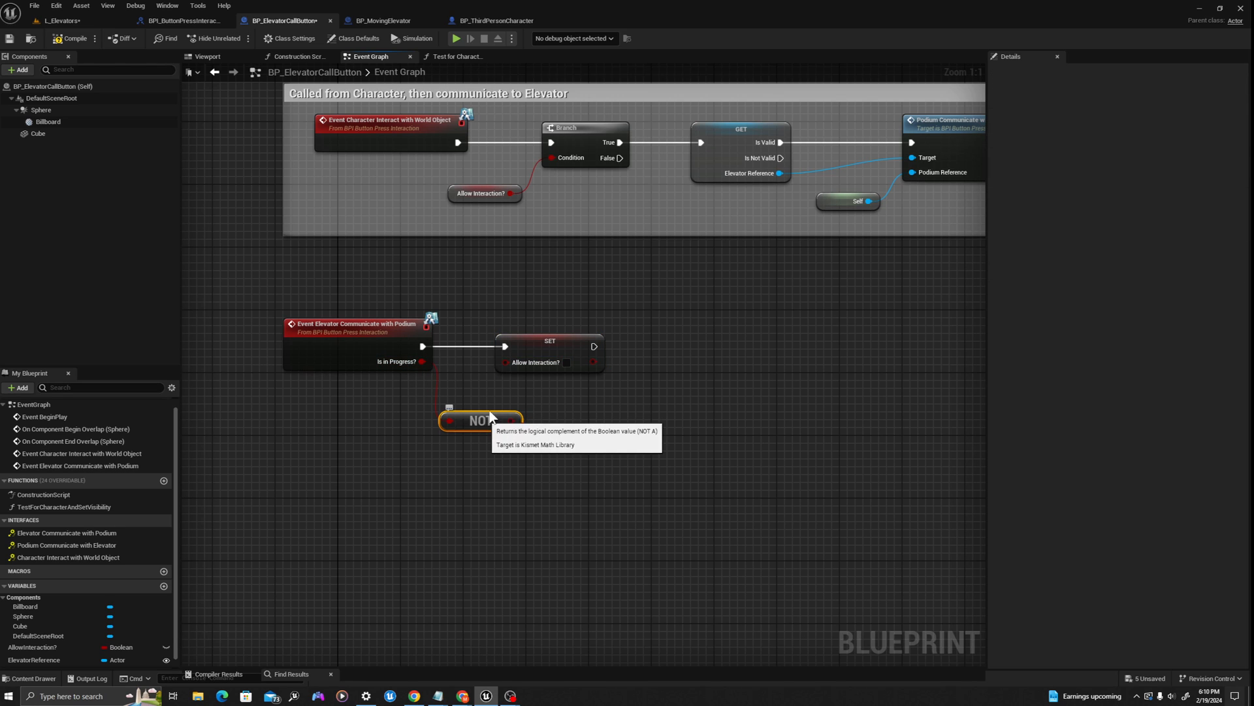
pyautogui.moveTo(481, 411); pyautogui.dragTo(589, 351)
# Add a Set Visibility call on Billboard after Set Allow Interaction? and drive its New Visibility from the NOT node.
pyautogui.moveTo(743, 422); pyautogui.dragTo(691, 414, button='right')
pyautogui.click(149, 123)
pyautogui.moveTo(149, 123); pyautogui.dragTo(678, 336)
pyautogui.write('set visibility')
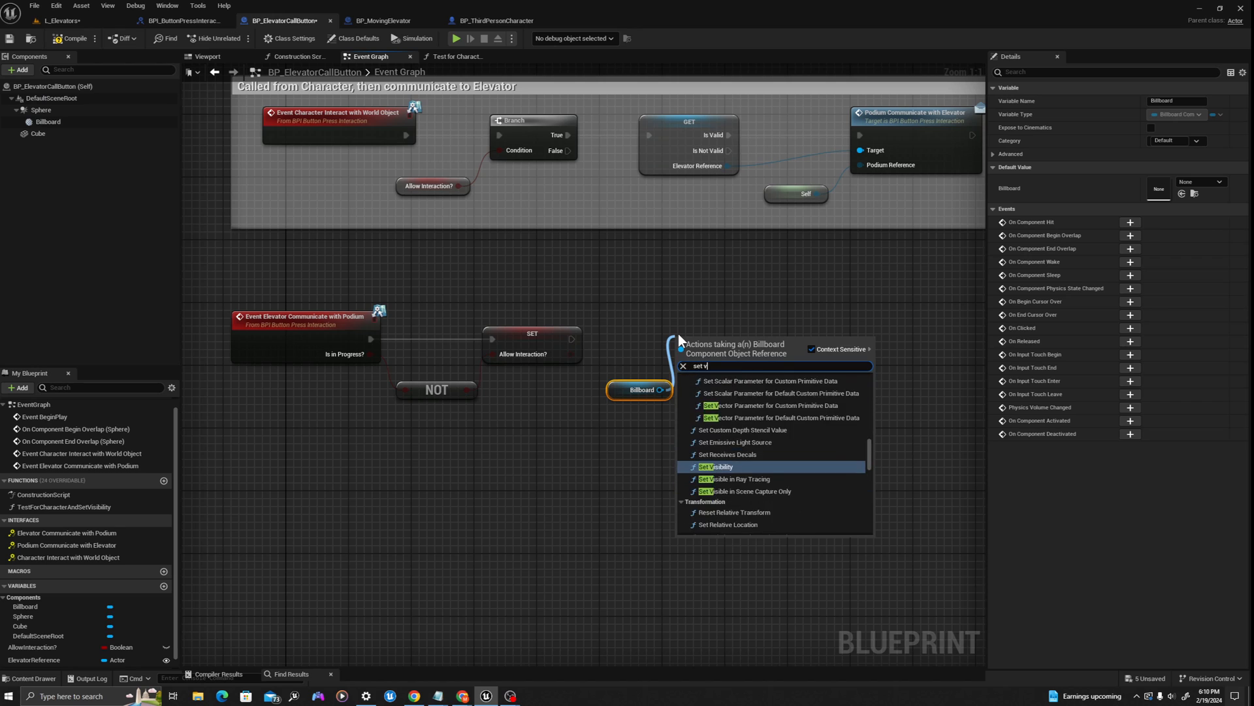
pyautogui.press('Return')
pyautogui.moveTo(572, 339); pyautogui.dragTo(680, 362)
pyautogui.moveTo(761, 360); pyautogui.dragTo(808, 337)
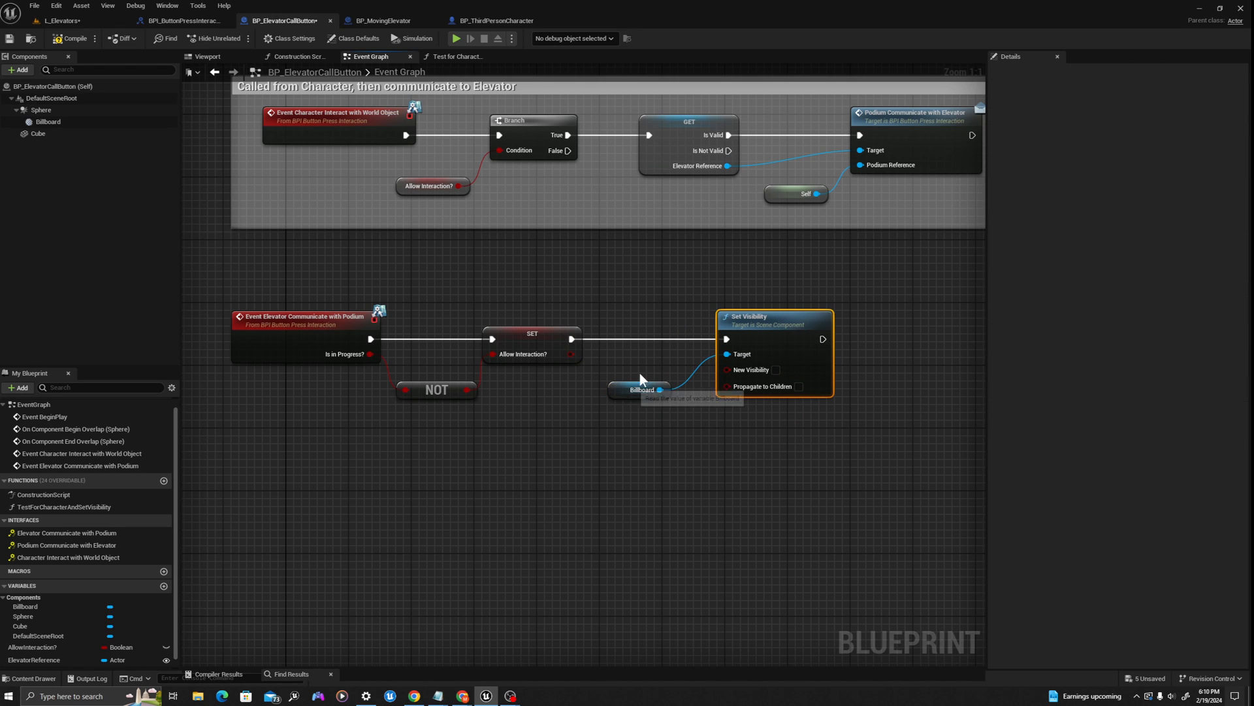
pyautogui.moveTo(618, 390); pyautogui.dragTo(649, 359)
pyautogui.click(631, 413)
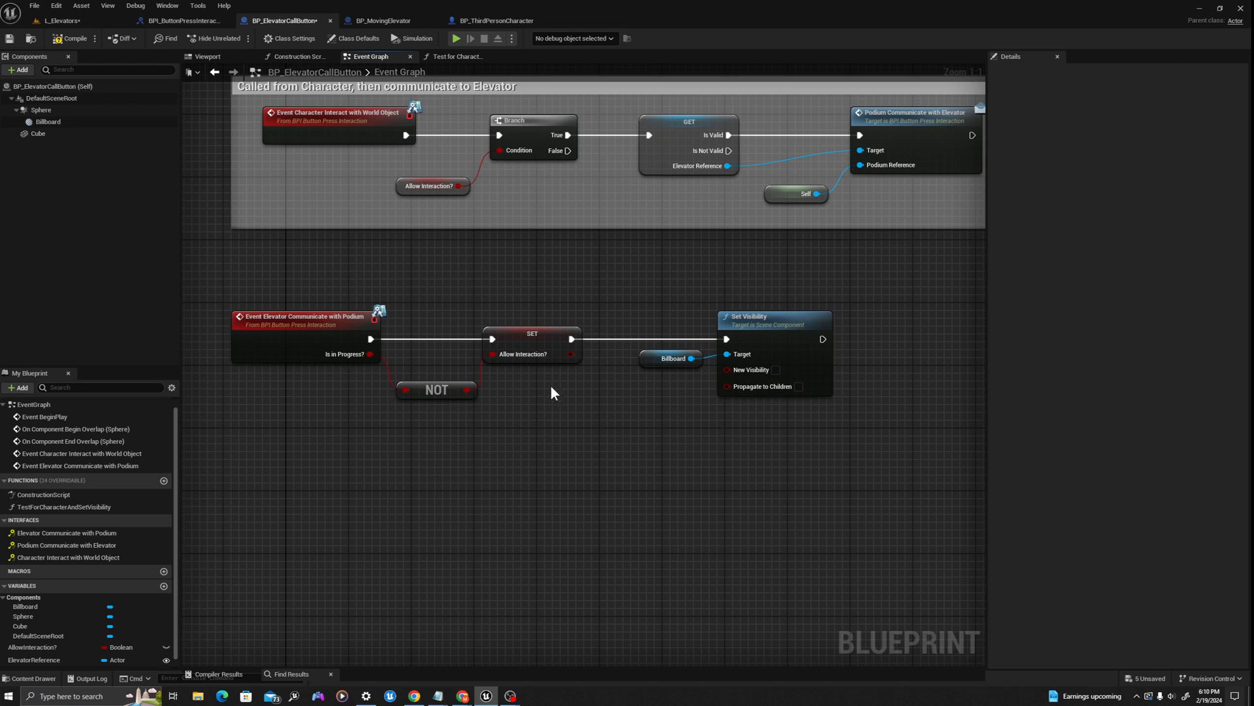
pyautogui.moveTo(466, 389); pyautogui.dragTo(737, 370)
pyautogui.moveTo(755, 325); pyautogui.dragTo(778, 326)
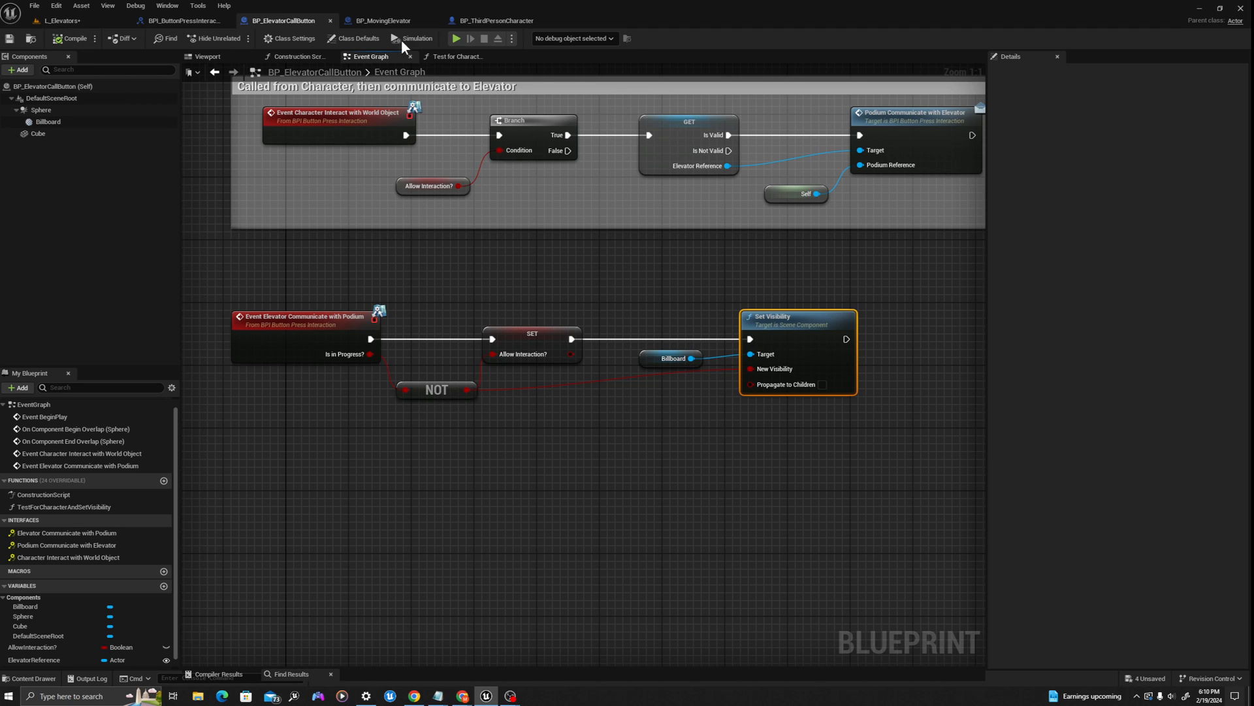
# Shift the Elevator Communicate with Podium event nodes slightly right beneath the commented group and save the Blueprint.
pyautogui.moveTo(936, 293); pyautogui.dragTo(217, 453)
pyautogui.moveTo(340, 341); pyautogui.dragTo(356, 341)
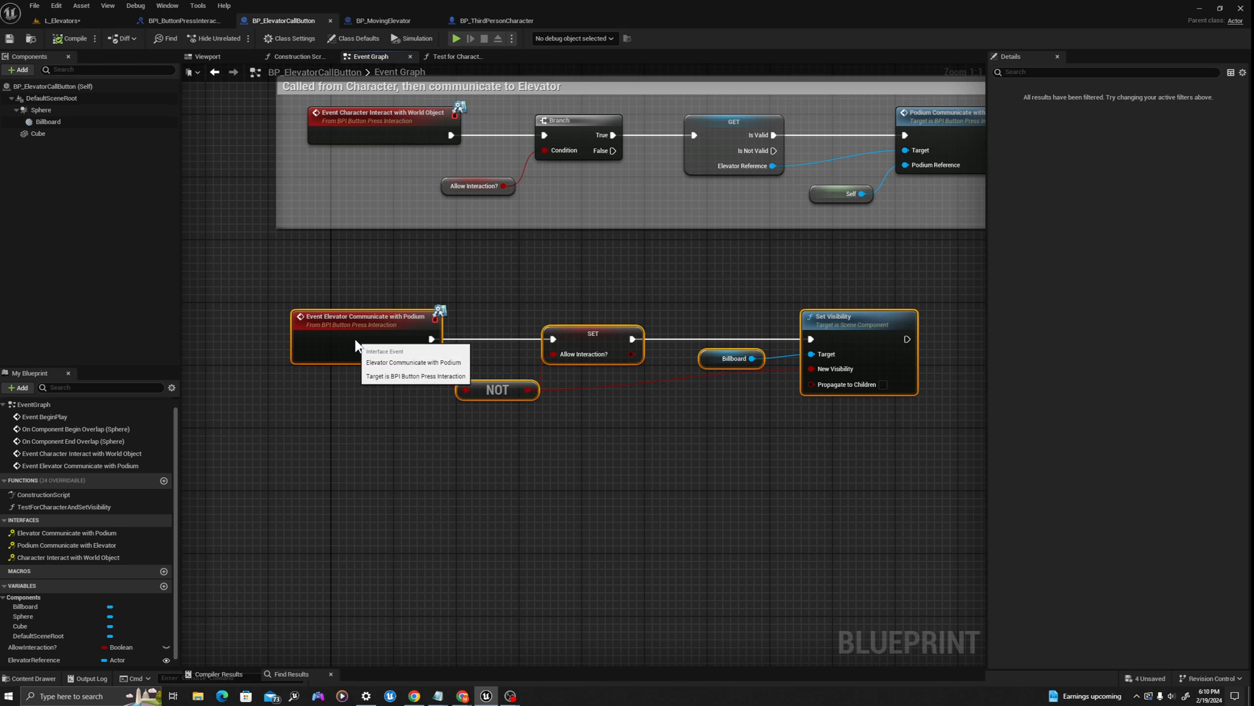
pyautogui.moveTo(843, 263); pyautogui.dragTo(785, 262, button='right')
pyautogui.click(785, 262)
pyautogui.moveTo(787, 268); pyautogui.dragTo(173, 475)
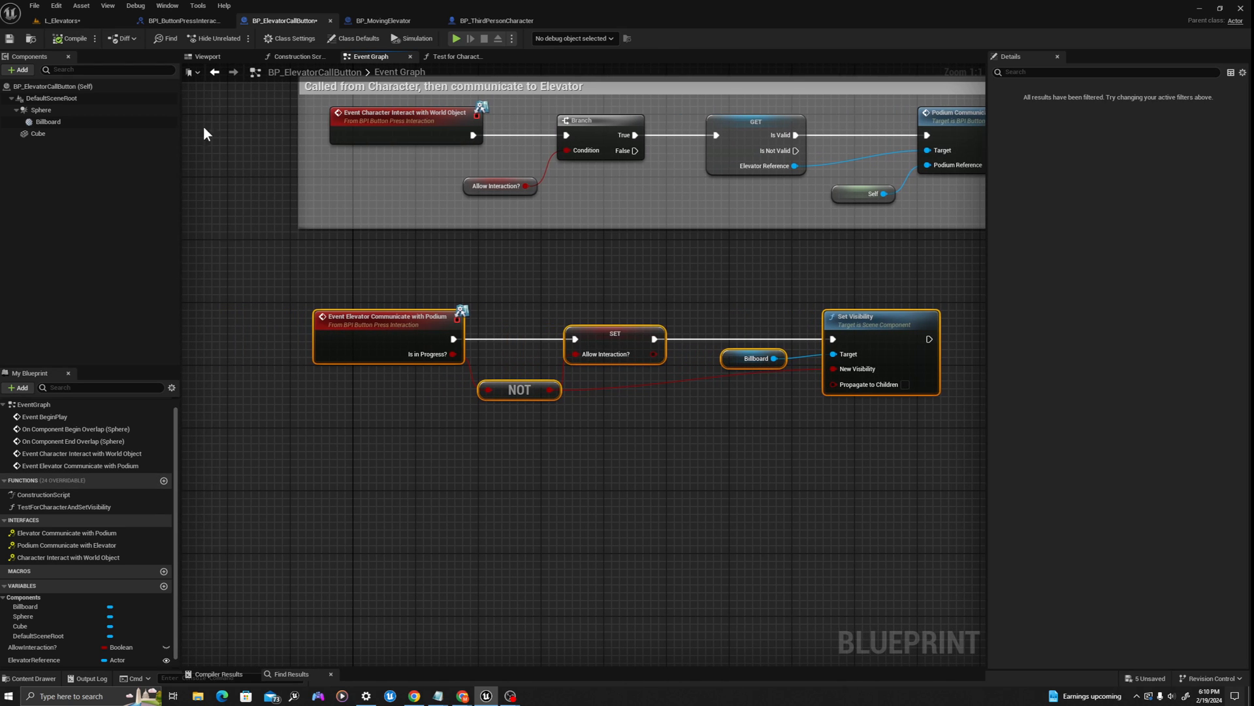
pyautogui.click(13, 37)
# In BP_MovingElevator, set the StartPlatformLocation component's Z location to 25.
pyautogui.click(62, 21)
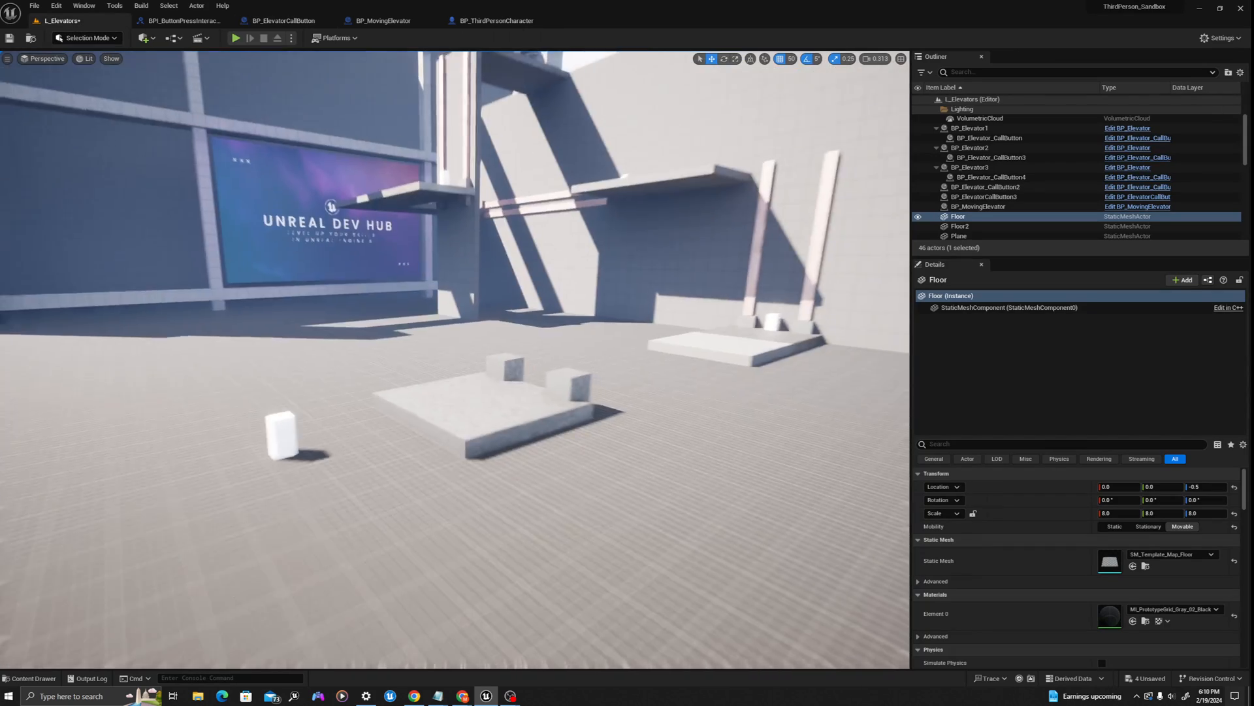
pyautogui.click(592, 388)
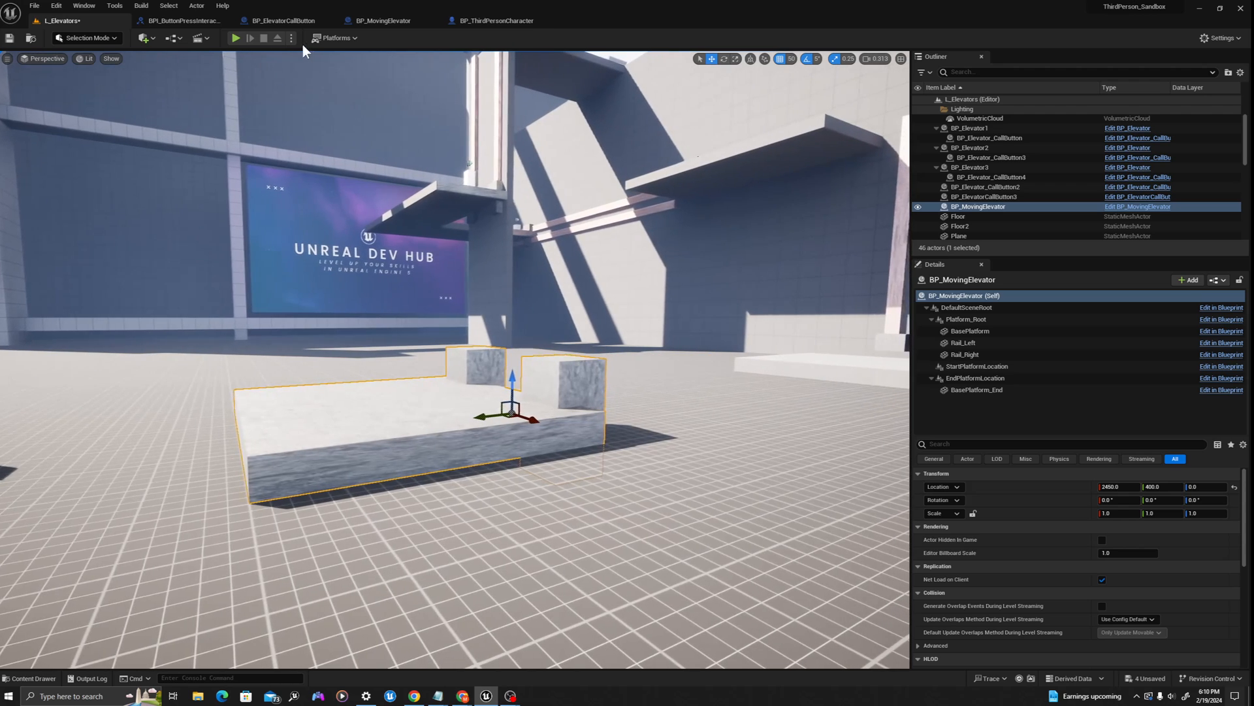
pyautogui.click(370, 21)
pyautogui.click(57, 109)
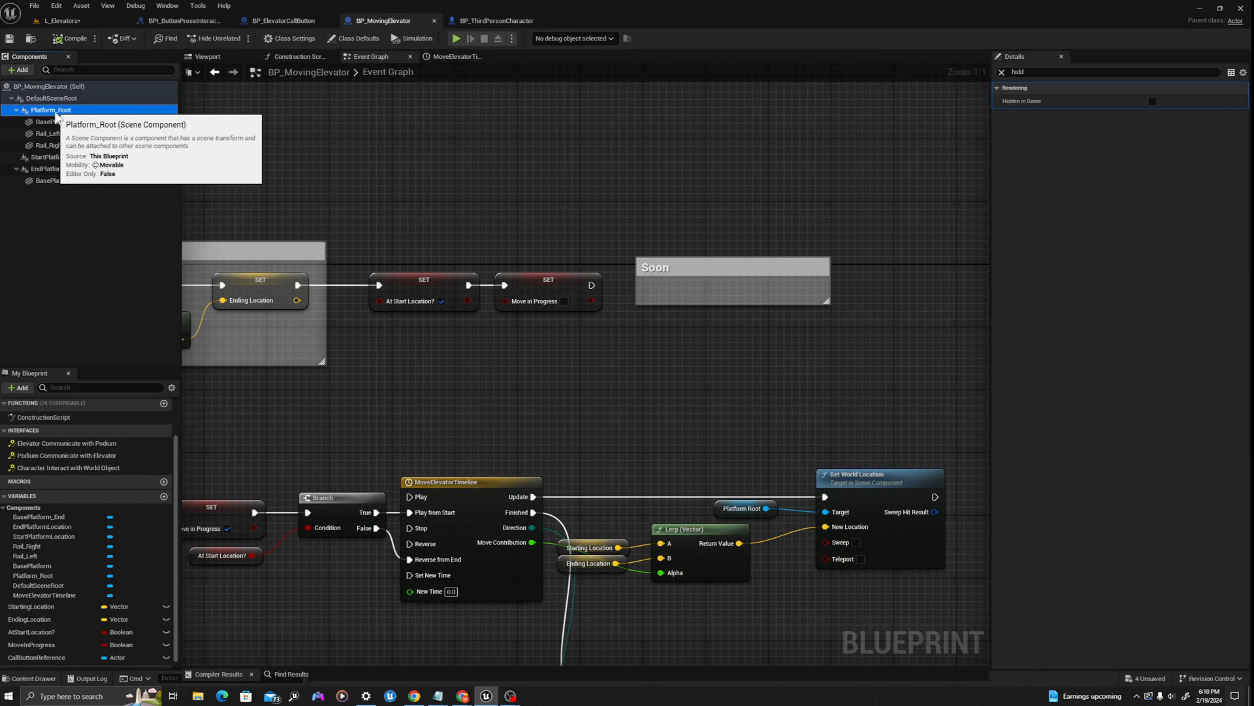
pyautogui.click(53, 120)
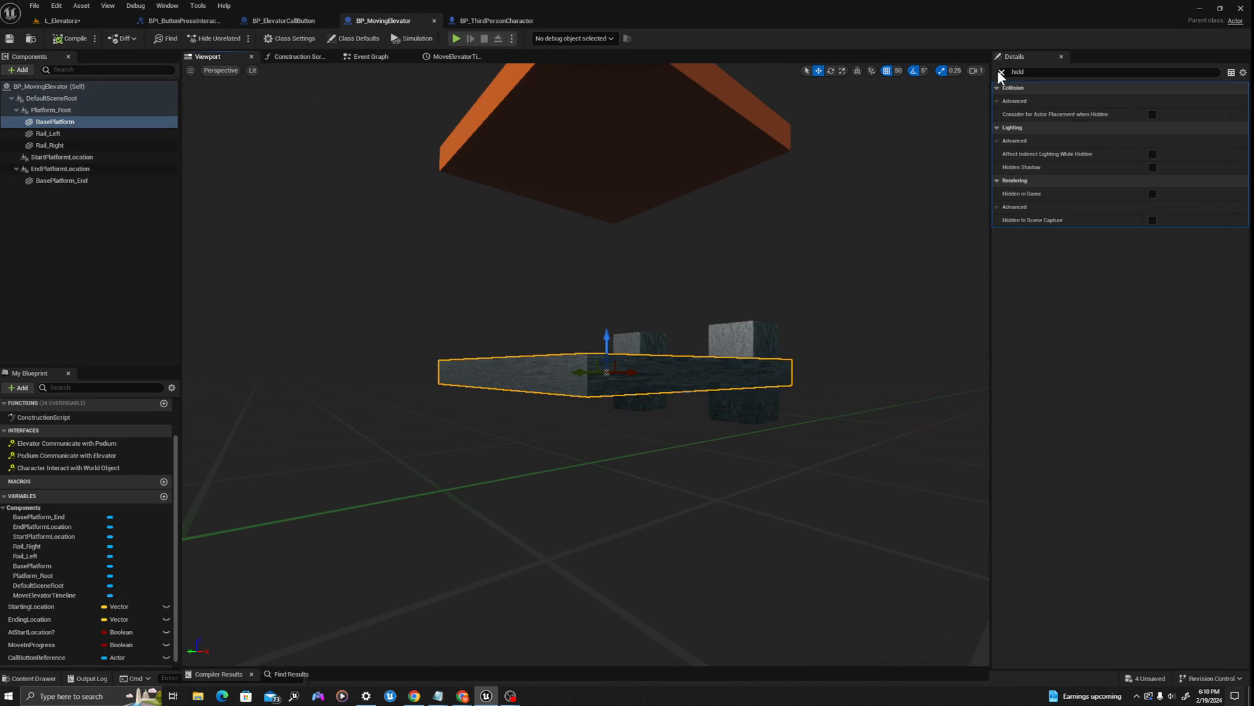
pyautogui.click(1000, 71)
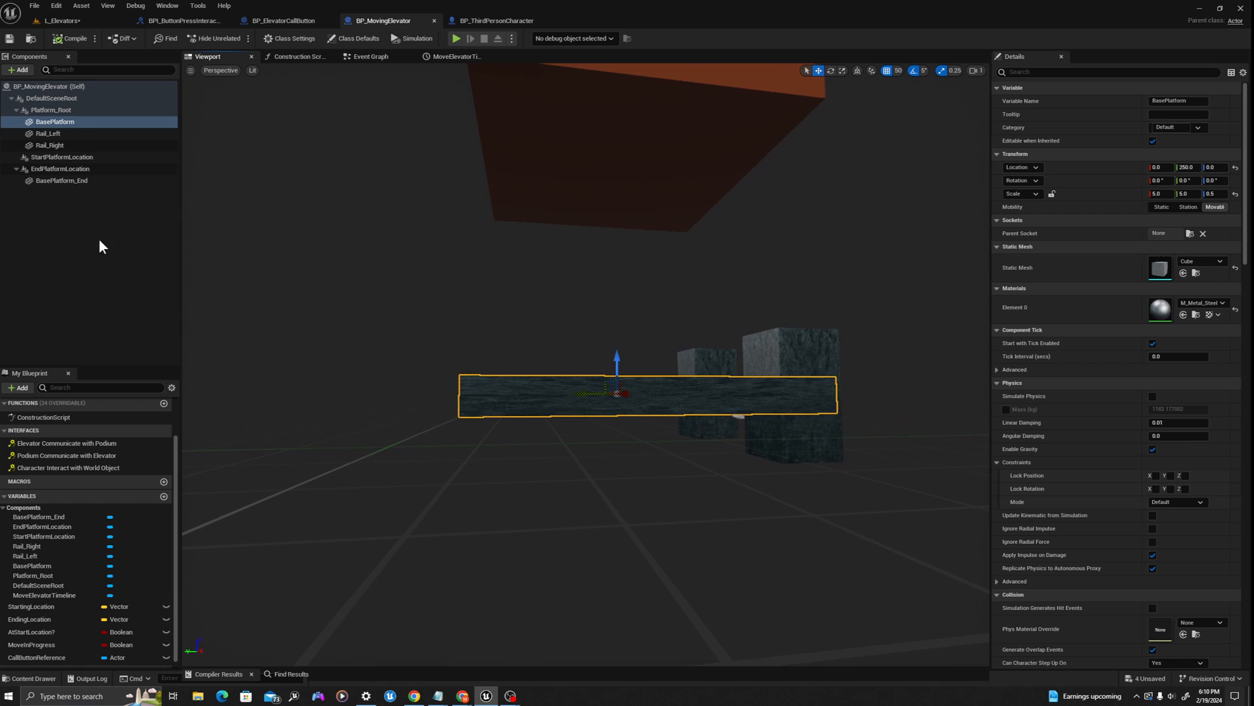
pyautogui.click(49, 157)
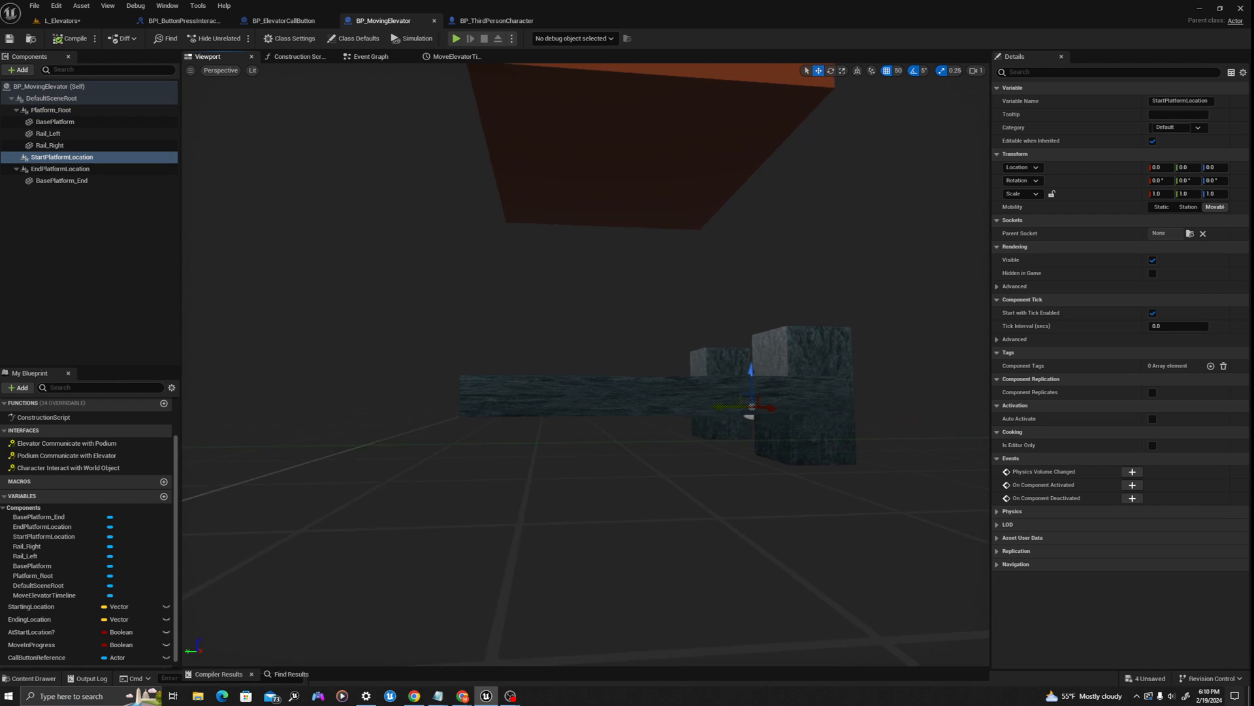
pyautogui.click(1216, 168)
pyautogui.write('25')
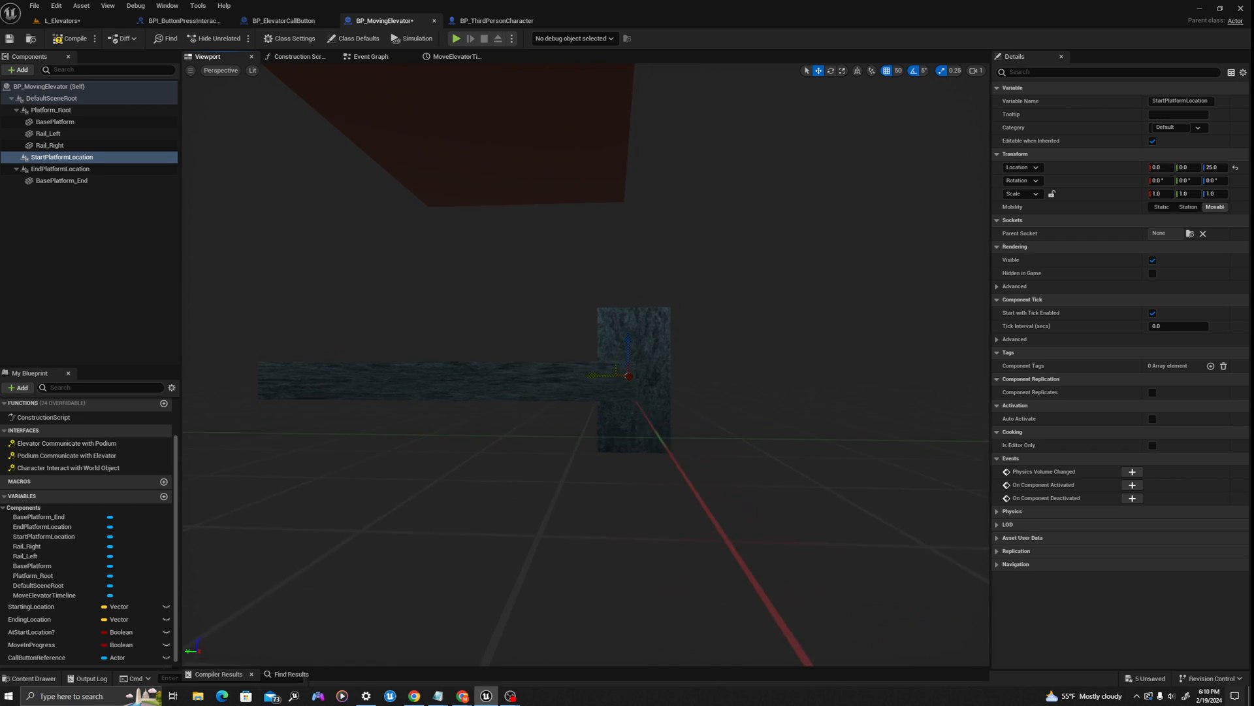
pyautogui.moveTo(565, 398); pyautogui.dragTo(569, 356, button='middle')
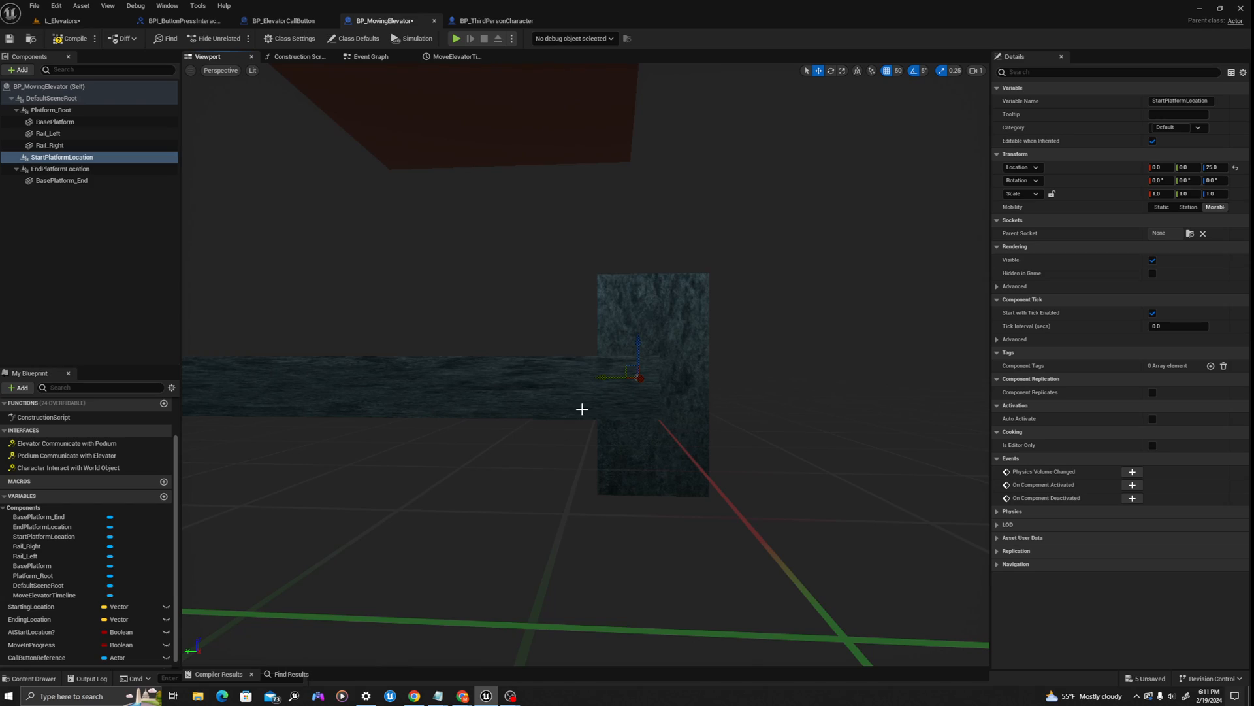
pyautogui.moveTo(556, 368); pyautogui.dragTo(561, 347, button='middle')
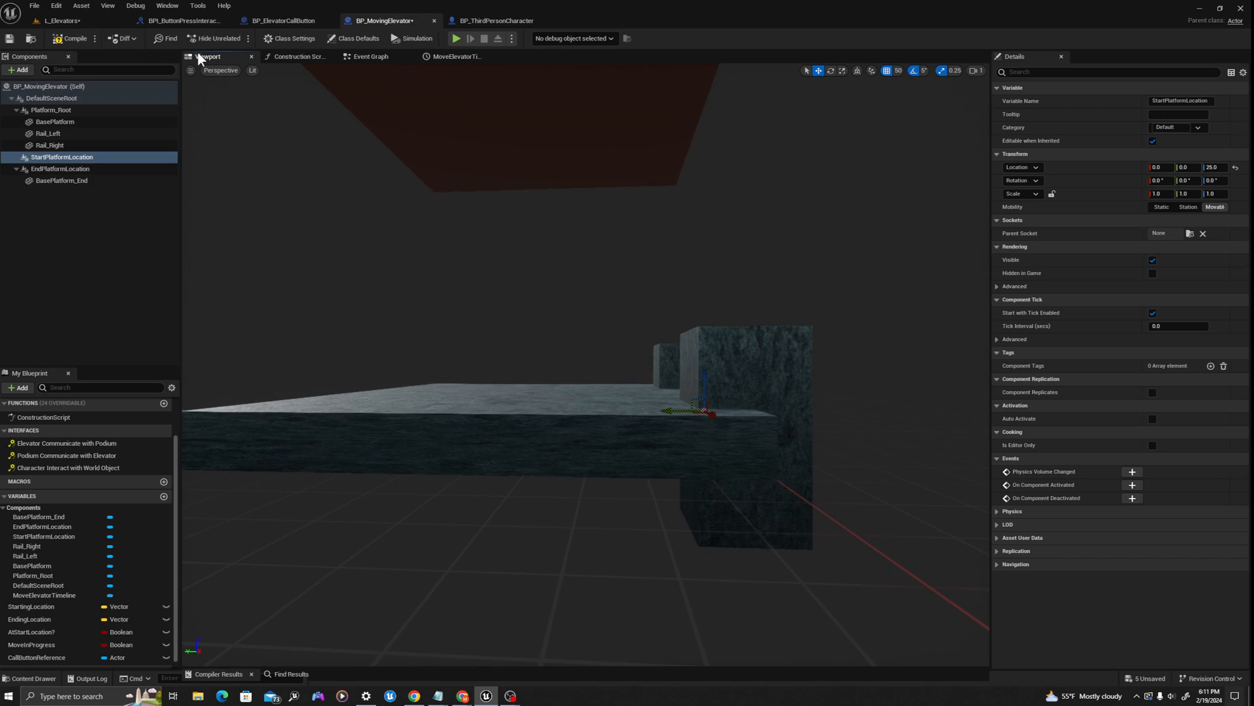
# Play the L_Elevators level from the floor near the call button, trigger the elevator, walk onto its platform, and stop playing.
pyautogui.click(64, 21)
pyautogui.moveTo(418, 281); pyautogui.dragTo(392, 307, button='right')
pyautogui.rightClick(406, 157)
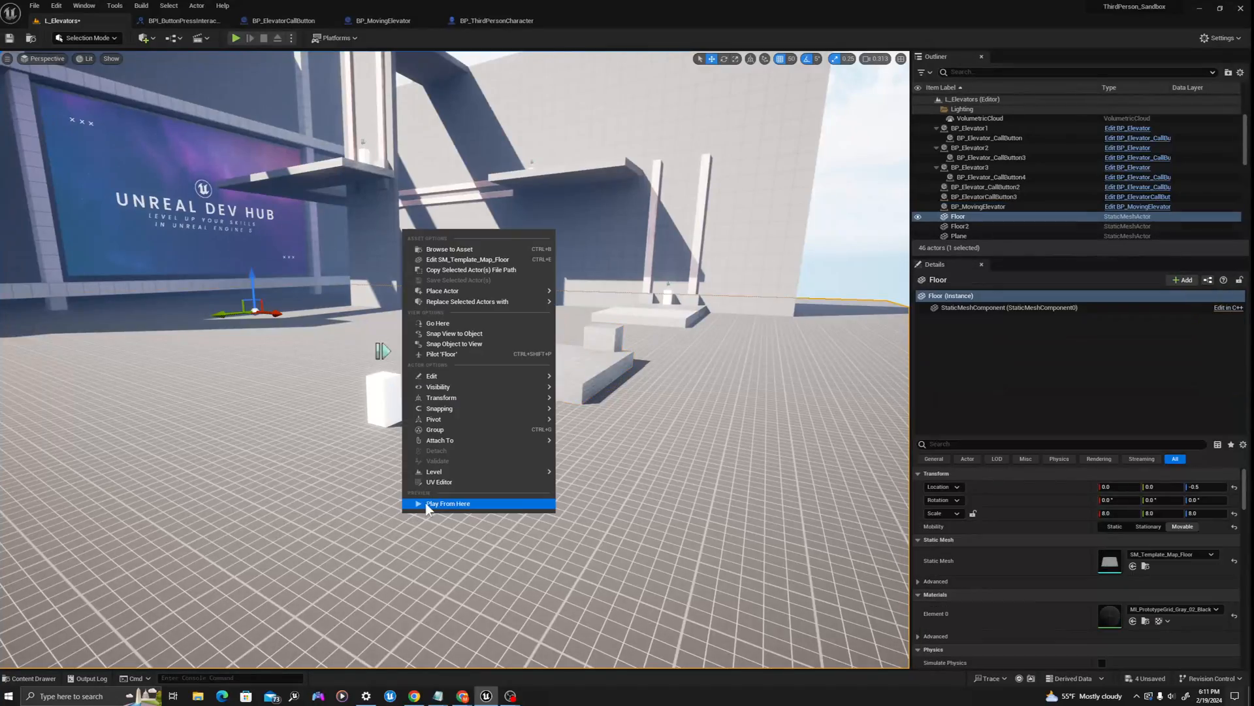
pyautogui.click(458, 504)
pyautogui.press('w')
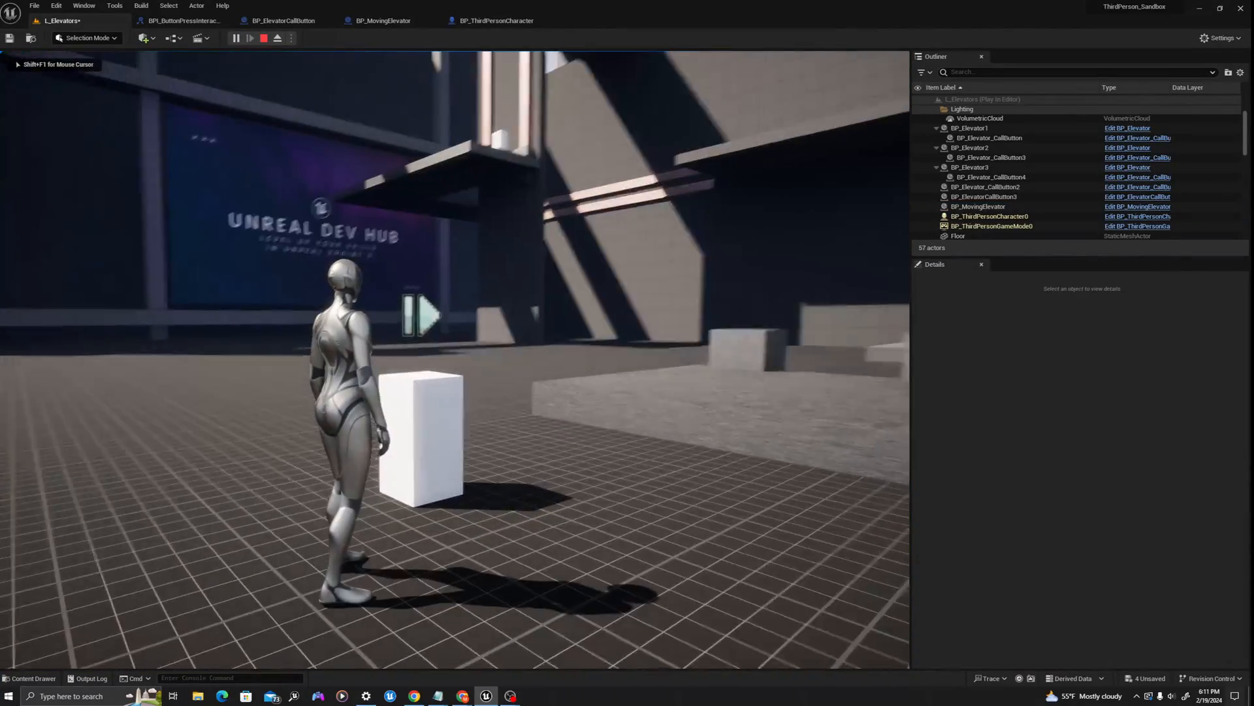
pyautogui.press('a')
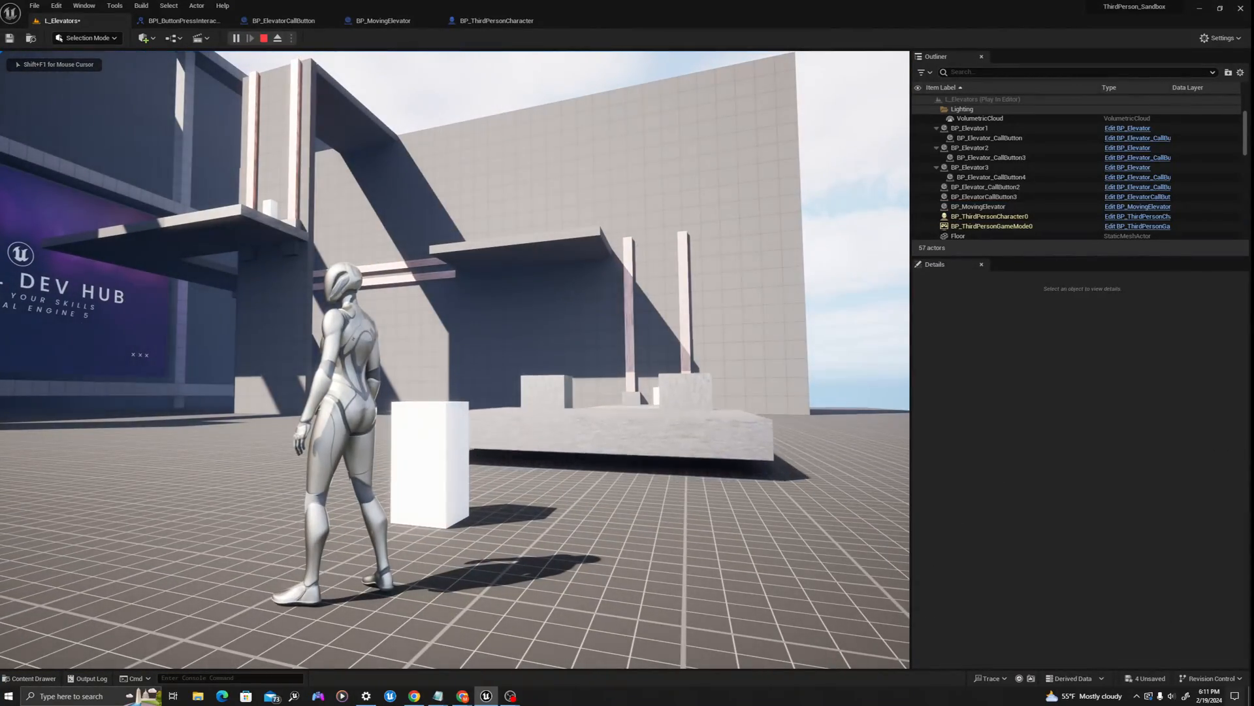
pyautogui.press('e')
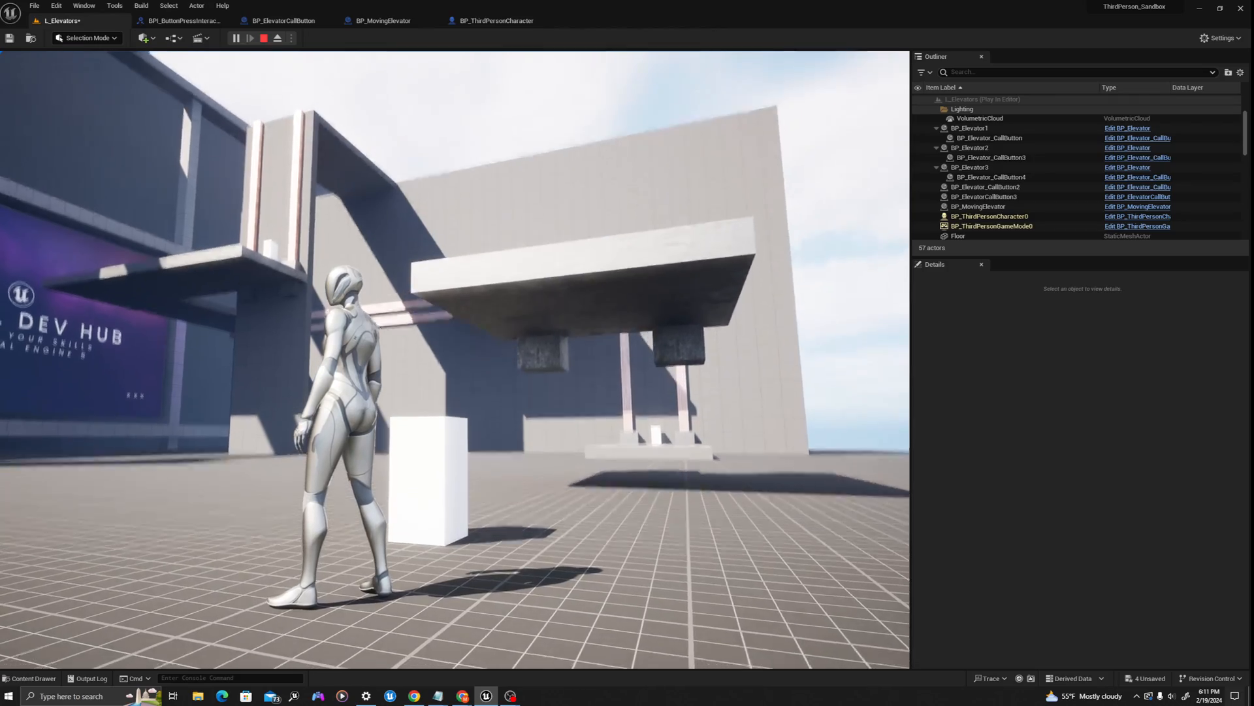
pyautogui.press('w')
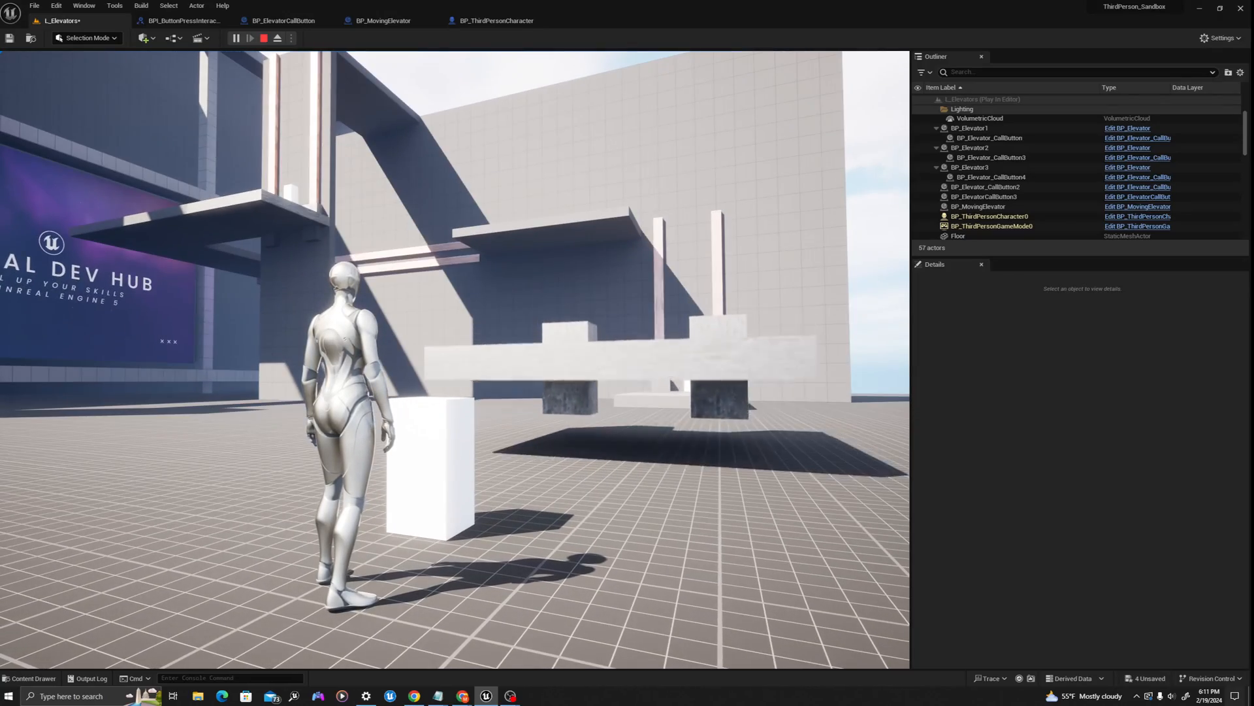
pyautogui.press('w')
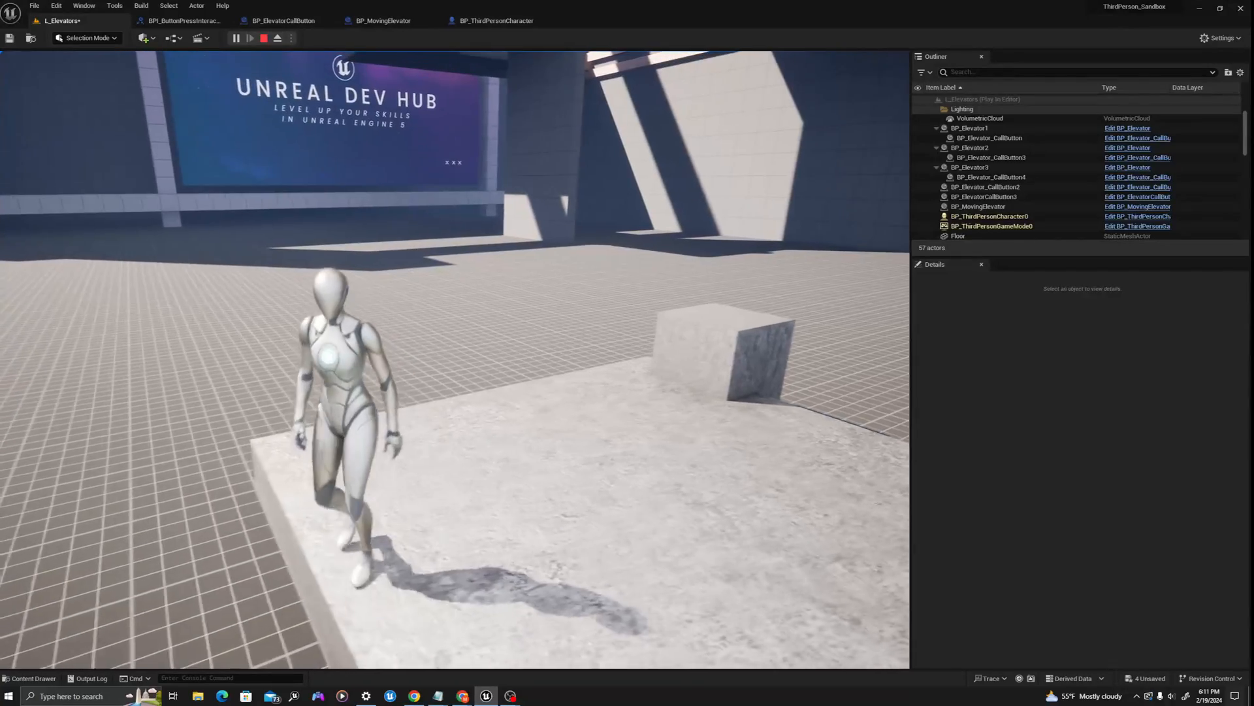
pyautogui.press('Escape')
# Move the BP_ElevatorCallButton3 actor onto the moving elevator's platform, between the rails, at about X 2450, Y 500, Z 50.
pyautogui.click(444, 474)
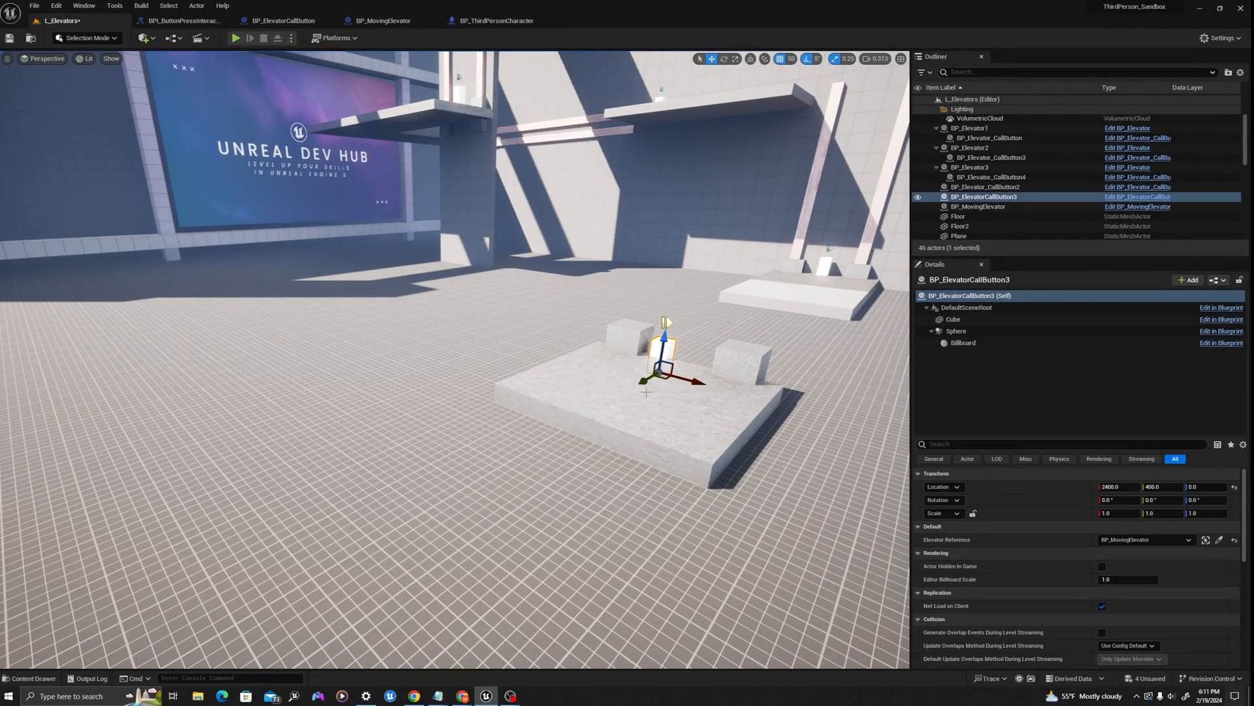
pyautogui.press('f')
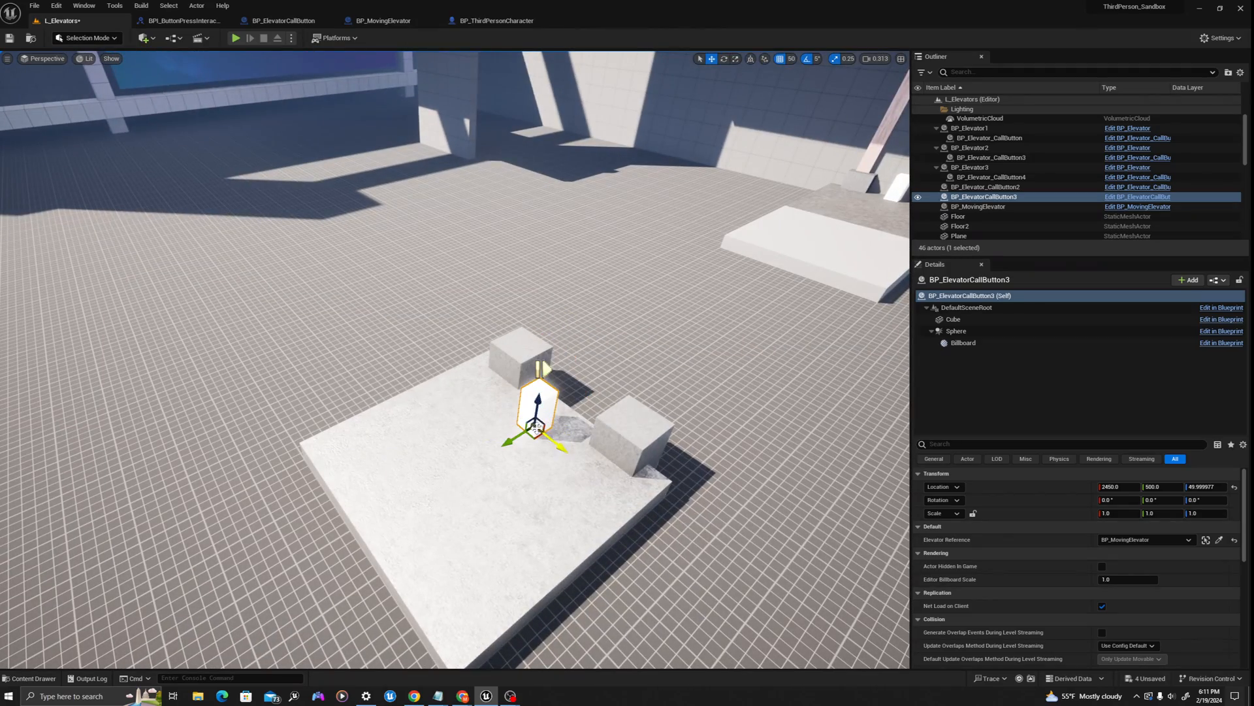
pyautogui.moveTo(504, 401); pyautogui.dragTo(520, 378, button='right')
pyautogui.moveTo(347, 499)
pyautogui.mouseDown(button='right')
pyautogui.moveTo(345, 472)
pyautogui.moveTo(347, 499)
pyautogui.mouseUp(button='right')
# Attach the BP_ElevatorCallButton3 actor to BP_MovingElevator as its child in the level hierarchy.
pyautogui.rightClick(347, 499)
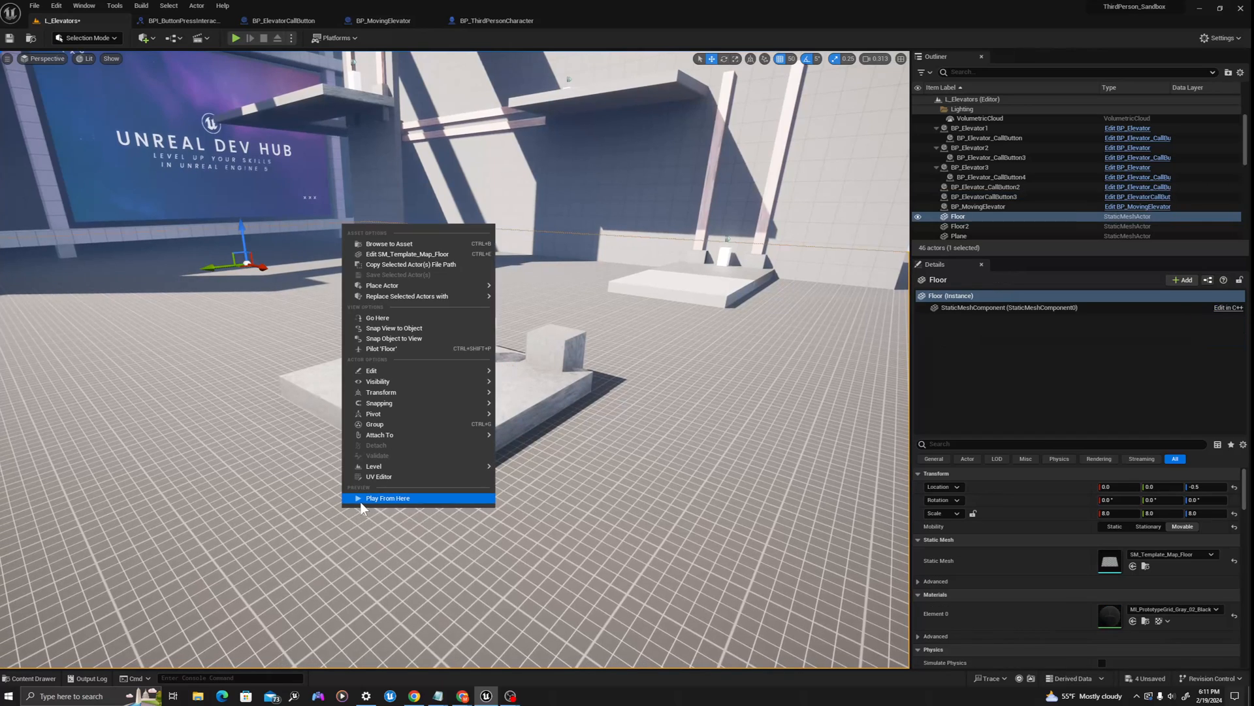
pyautogui.click(392, 352)
pyautogui.click(482, 336)
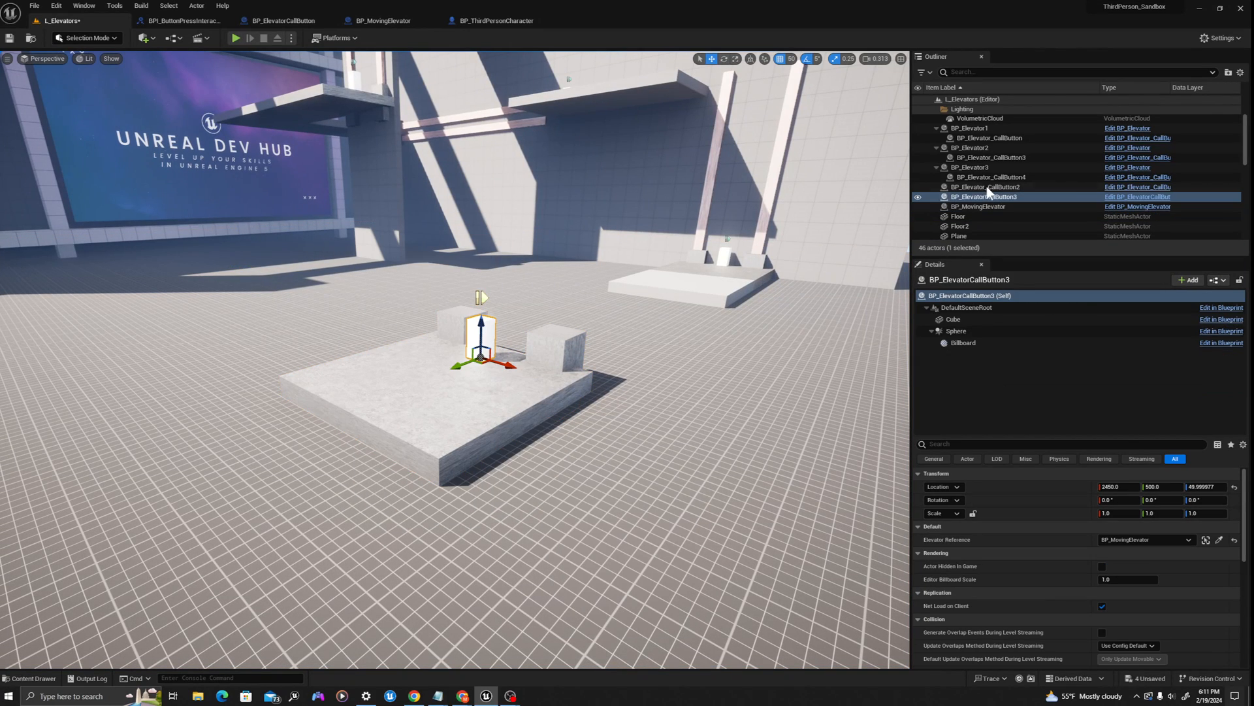
pyautogui.click(976, 209)
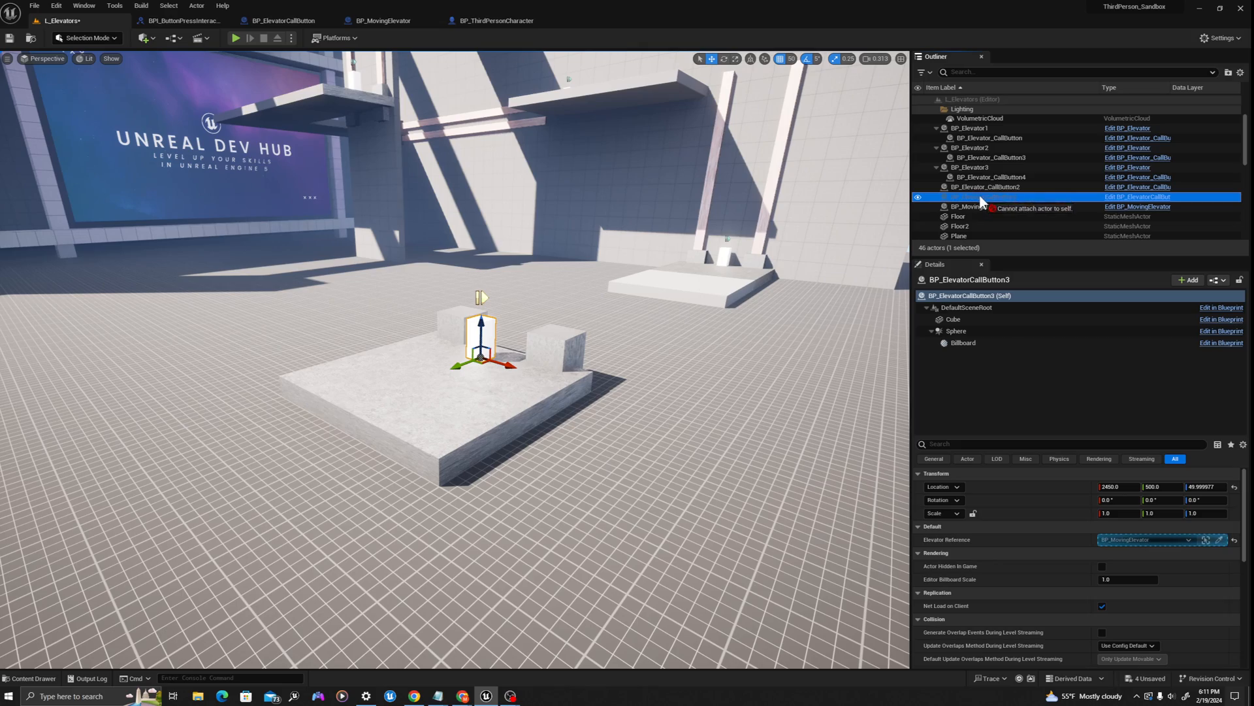
pyautogui.moveTo(980, 209); pyautogui.dragTo(979, 209)
# Play the L_Elevators level from the floor, get onto the moving elevator's platform, trigger its call button, and stop playing.
pyautogui.rightClick(319, 566)
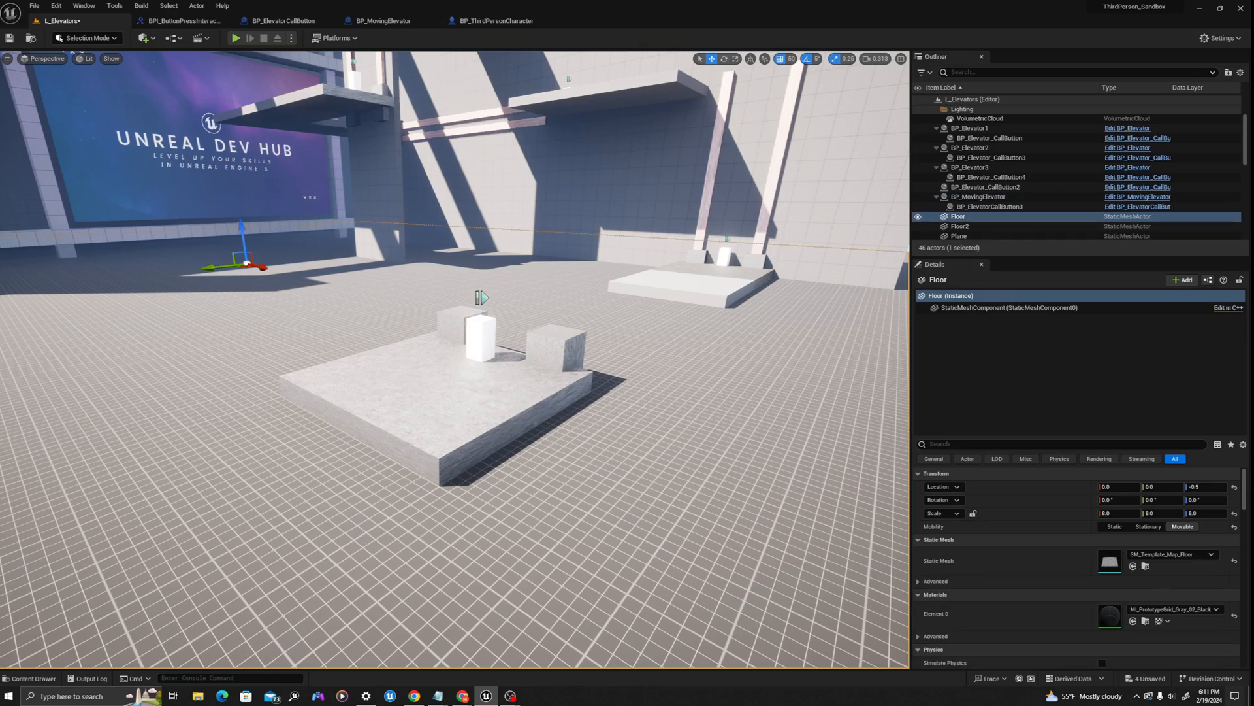
pyautogui.click(343, 551)
pyautogui.press('w')
pyautogui.press('space')
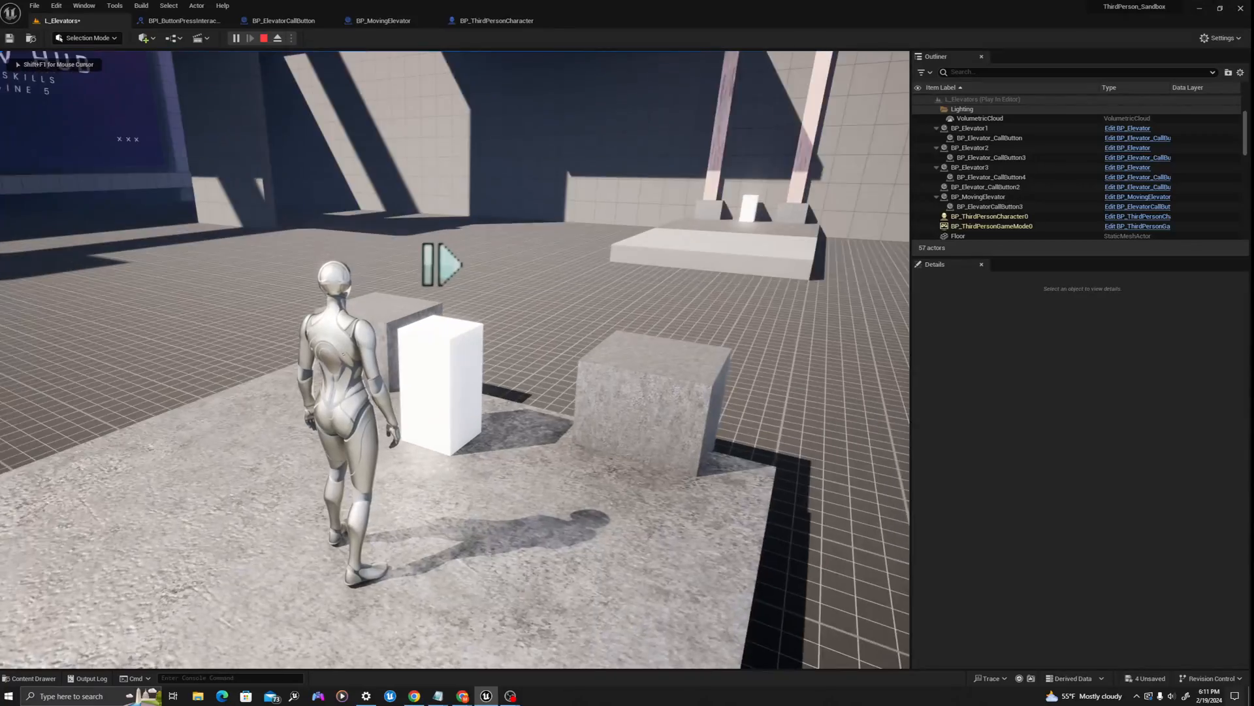
pyautogui.press('e')
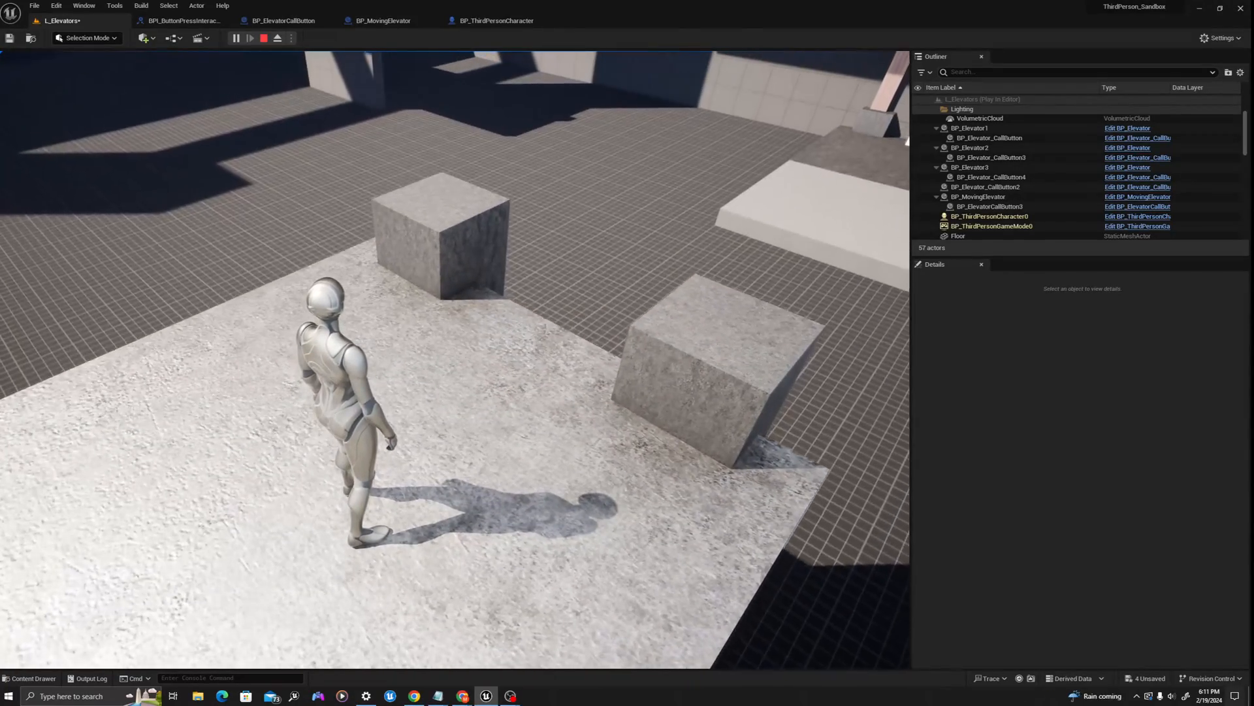
pyautogui.press('Escape')
# Add a Get Attached Actors node to the BP_MovingElevator Event Graph, beneath the Move in Progress setter.
pyautogui.click(396, 21)
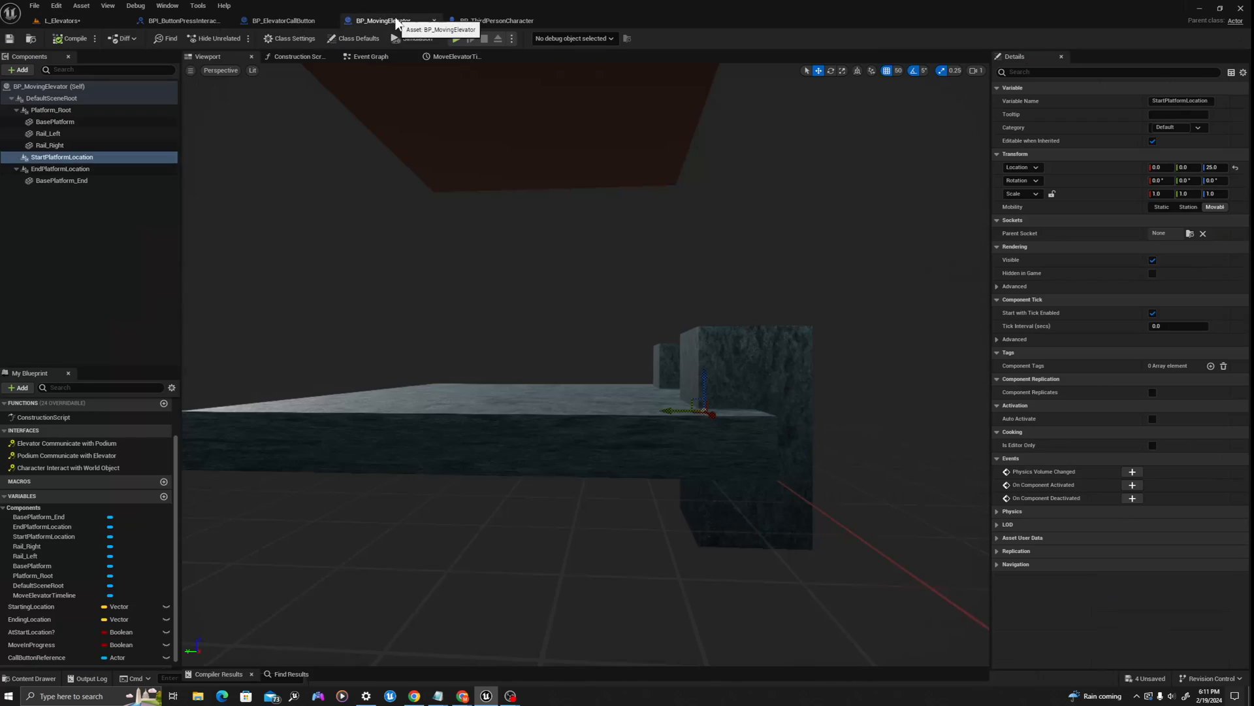
pyautogui.click(366, 57)
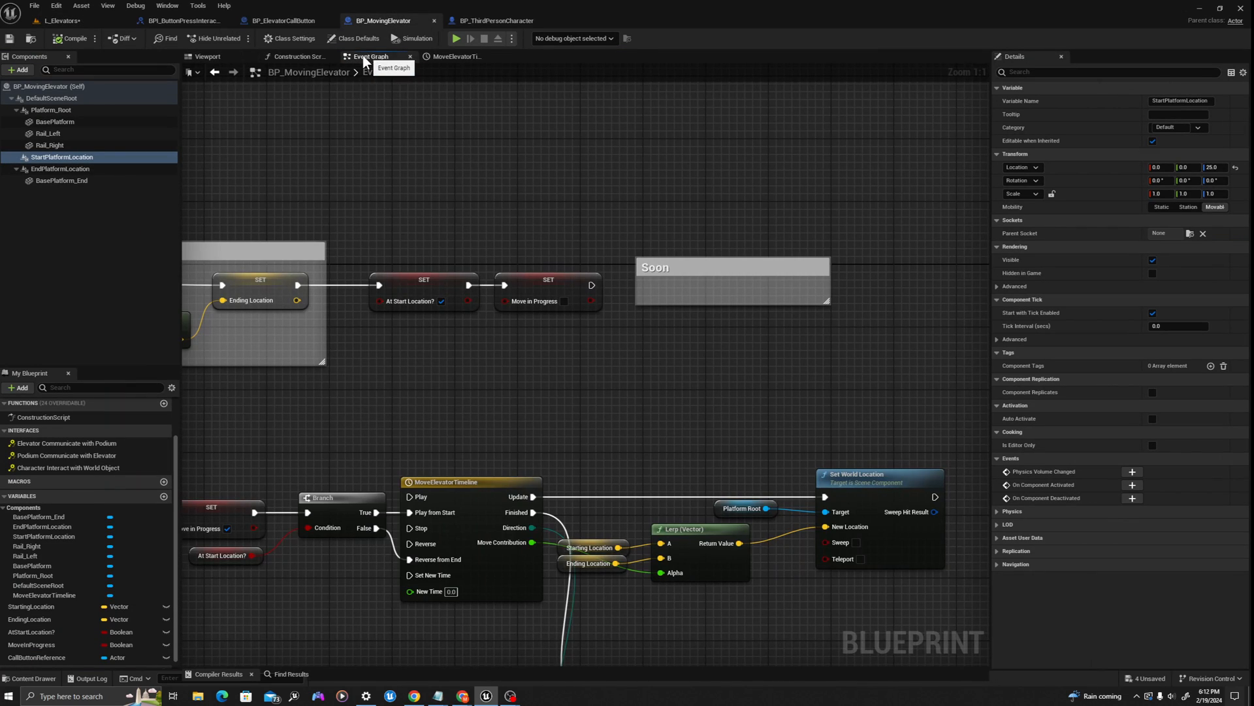
pyautogui.click(208, 57)
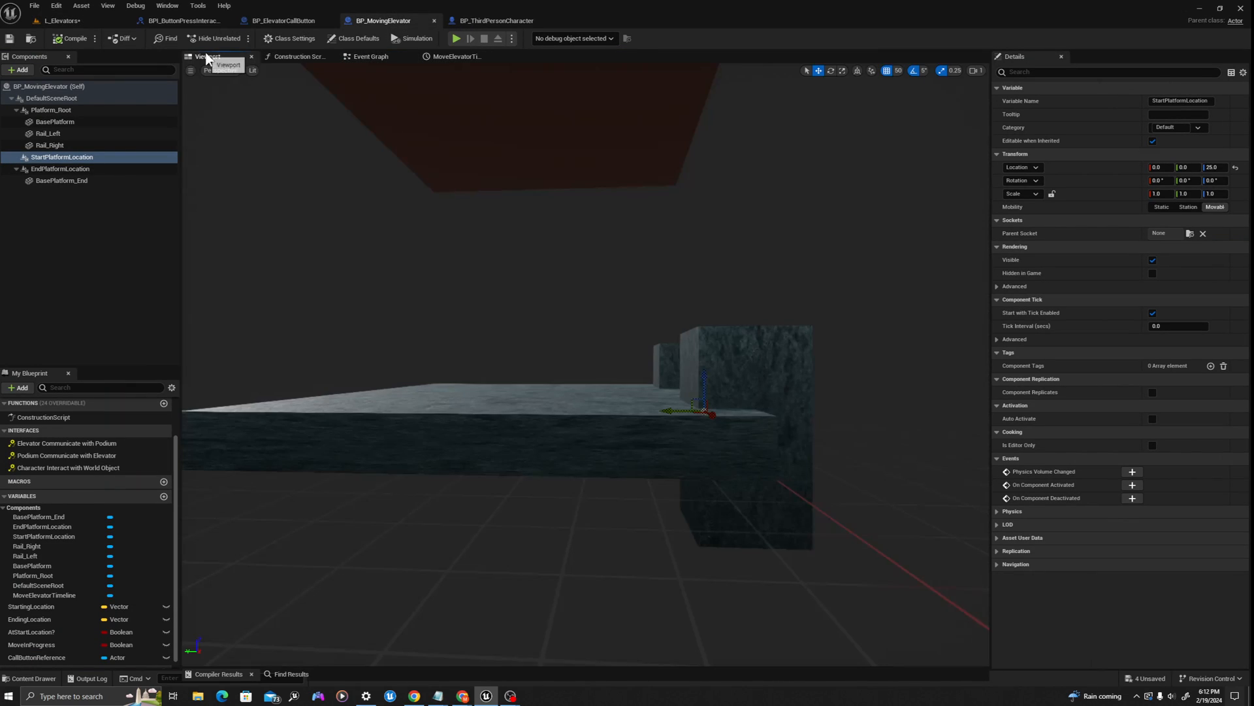
pyautogui.click(373, 57)
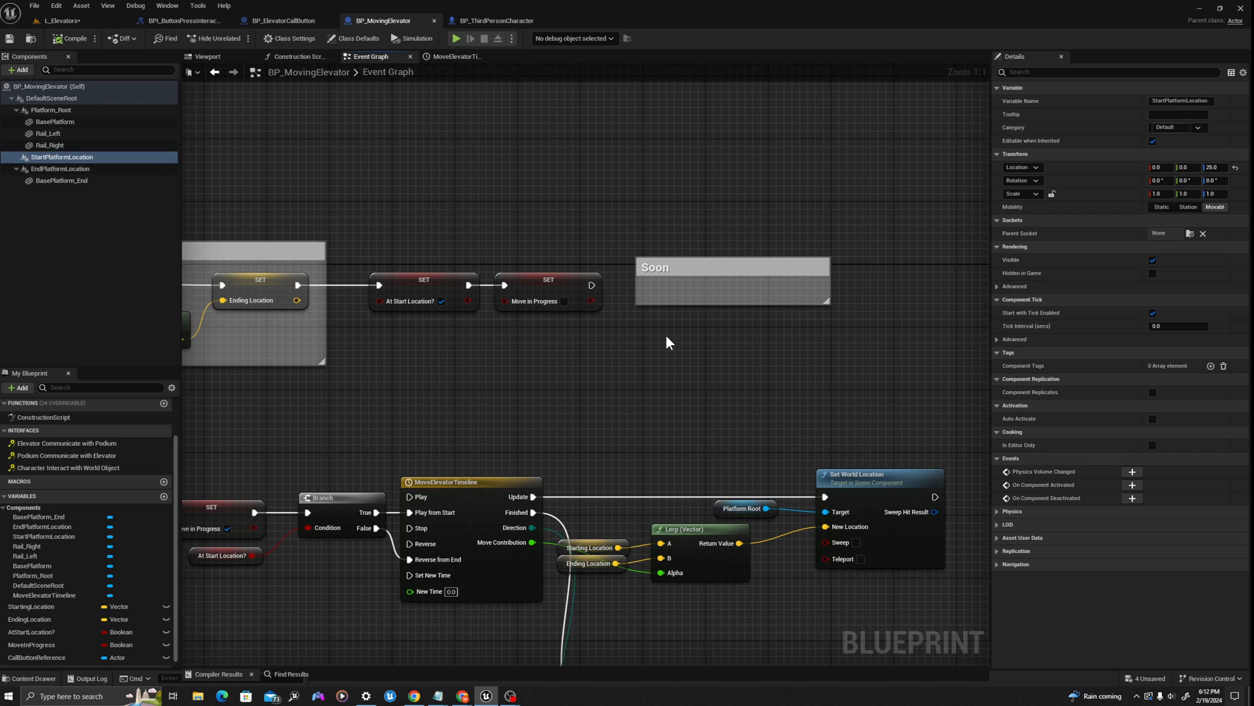
pyautogui.rightClick(634, 339)
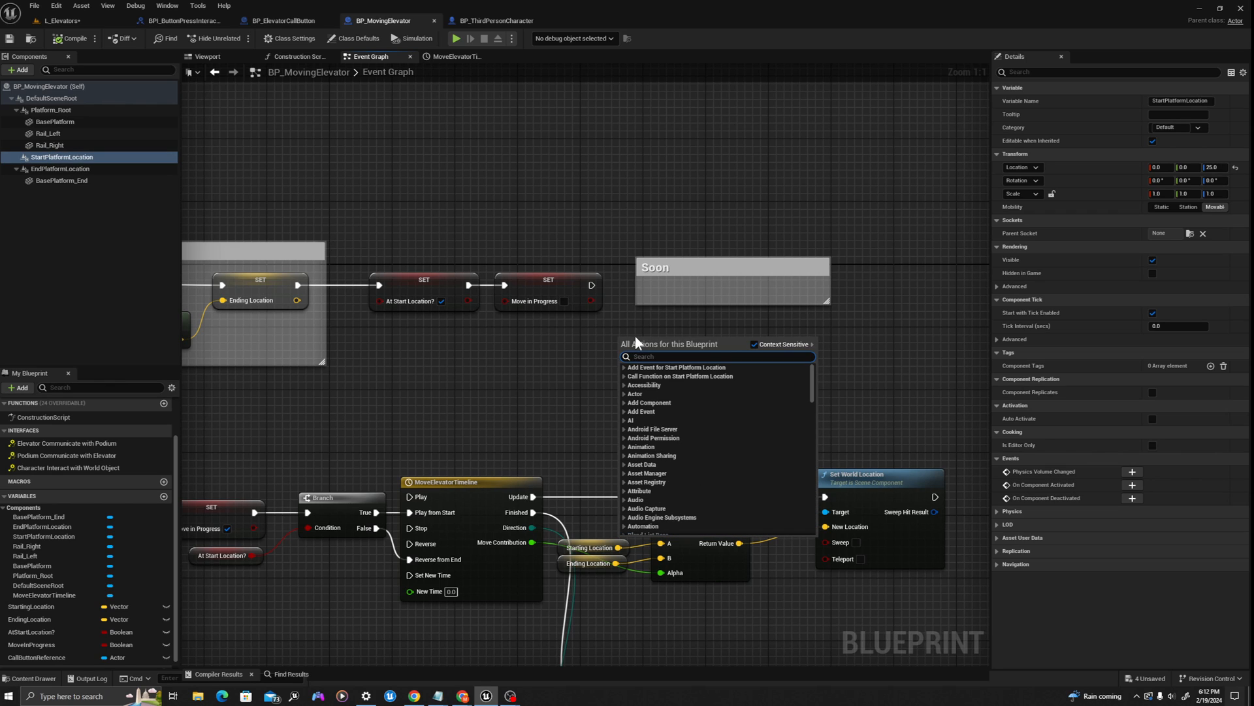
pyautogui.write('get attached ac')
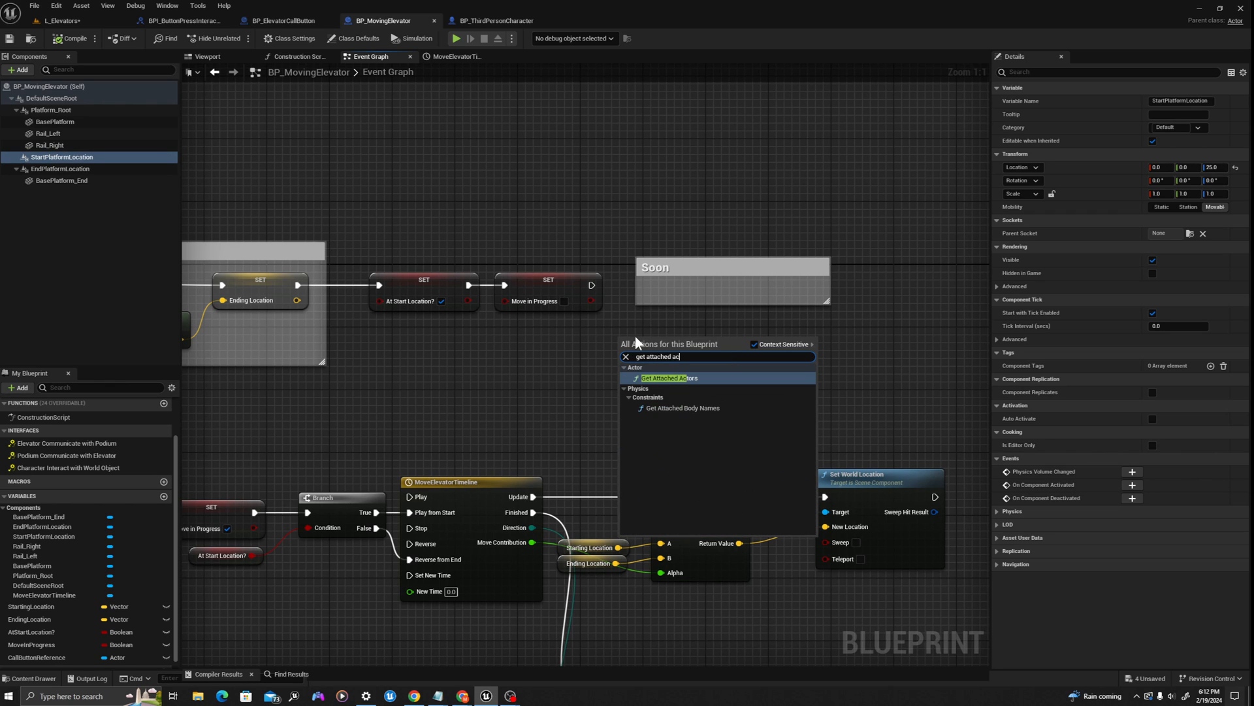
pyautogui.press('Return')
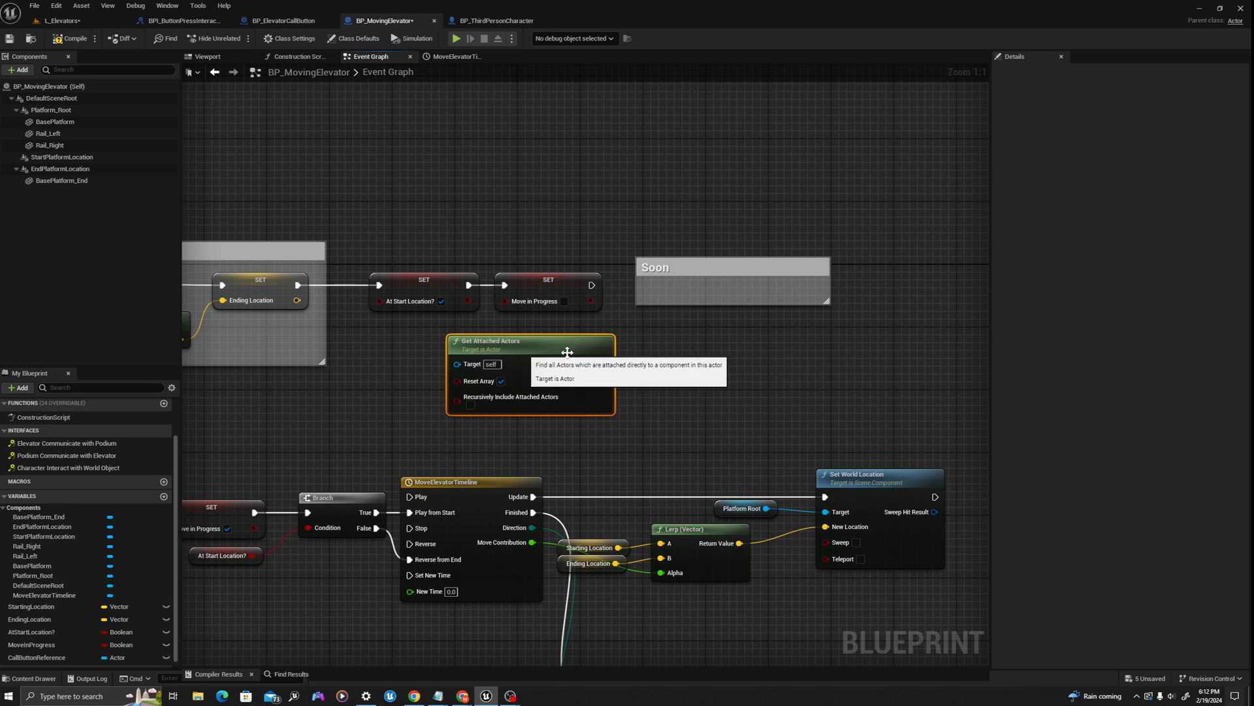
# Feed Out Actors into a For Each Loop executed after the Move in Progress setter, and delete the Soon comment.
pyautogui.moveTo(605, 362); pyautogui.dragTo(652, 348)
pyautogui.write('f')
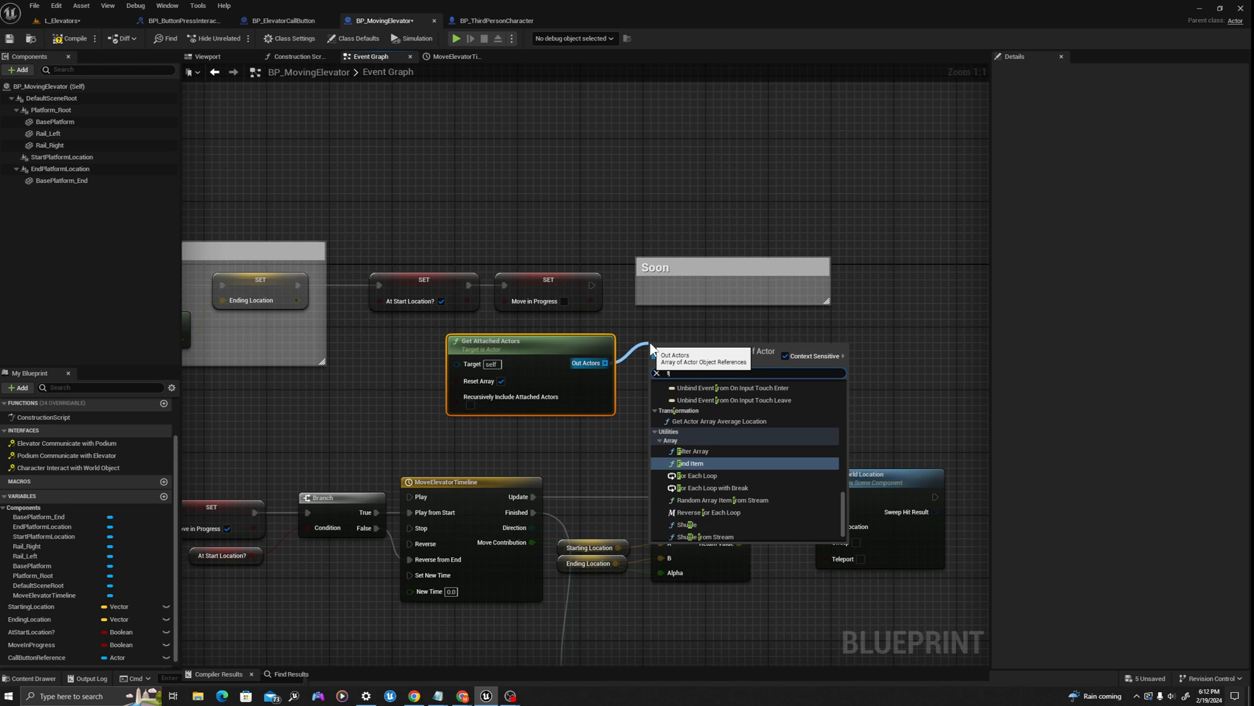
pyautogui.write('or each')
pyautogui.press('Return')
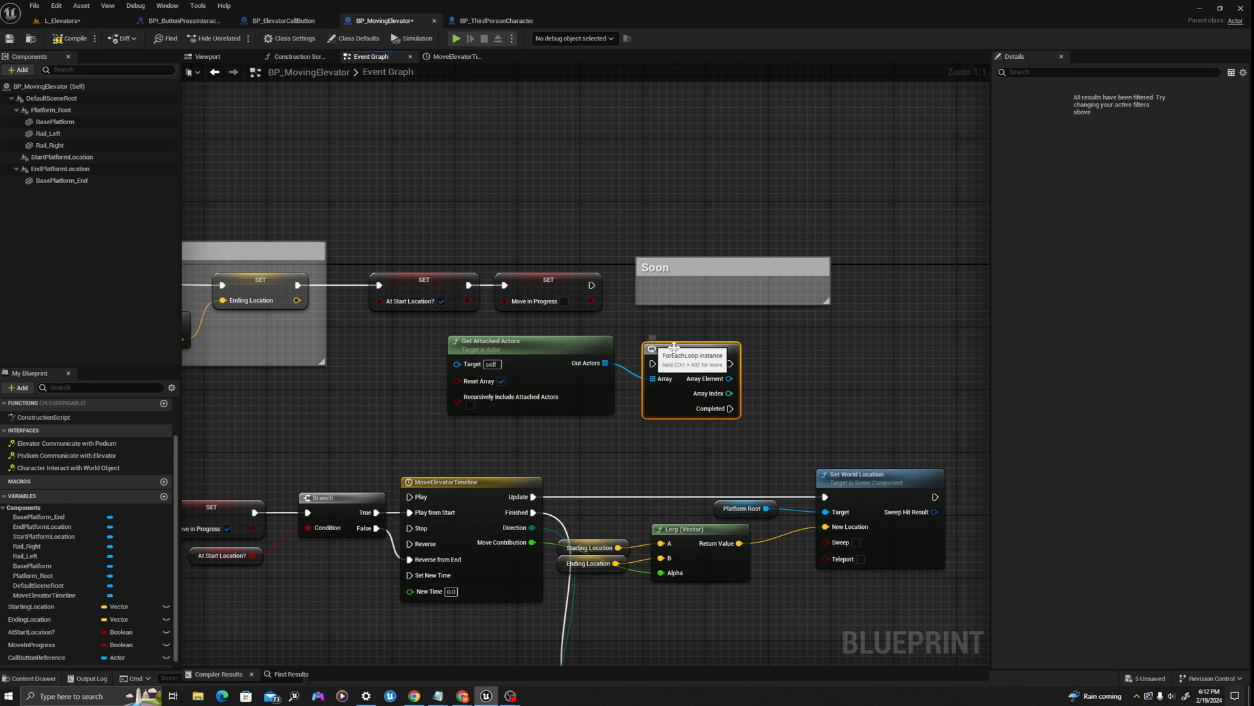
pyautogui.moveTo(591, 284); pyautogui.dragTo(652, 363)
pyautogui.click(704, 292)
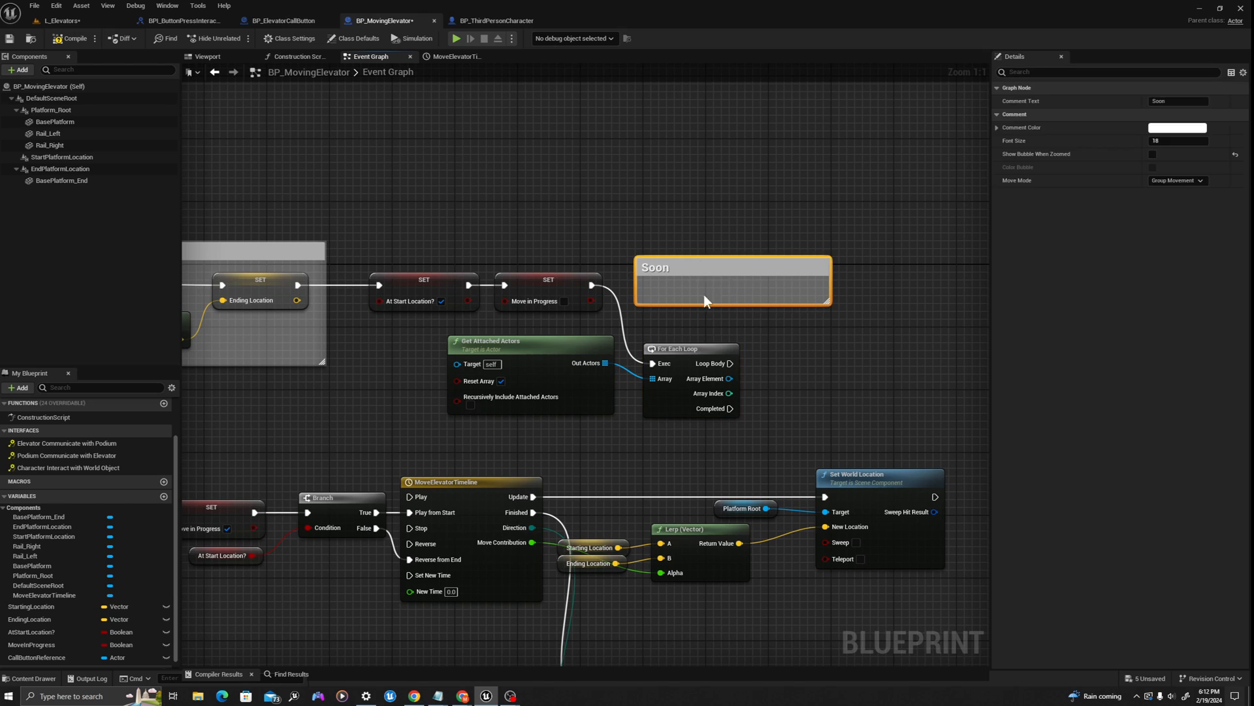
pyautogui.press('Delete')
pyautogui.moveTo(769, 276); pyautogui.dragTo(554, 202, button='right')
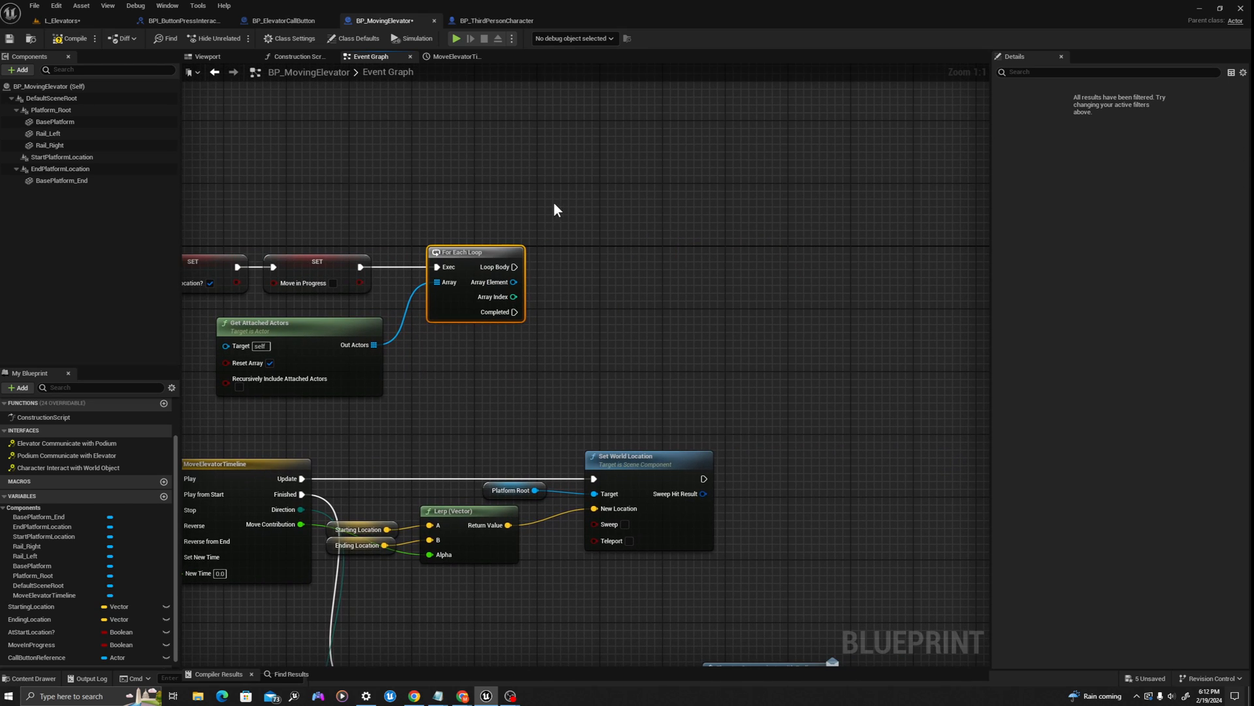
# Add an Attach Actor To Component node targeting the loop's Array Element and execute it from Loop Body.
pyautogui.moveTo(511, 275); pyautogui.dragTo(605, 314)
pyautogui.write('atta')
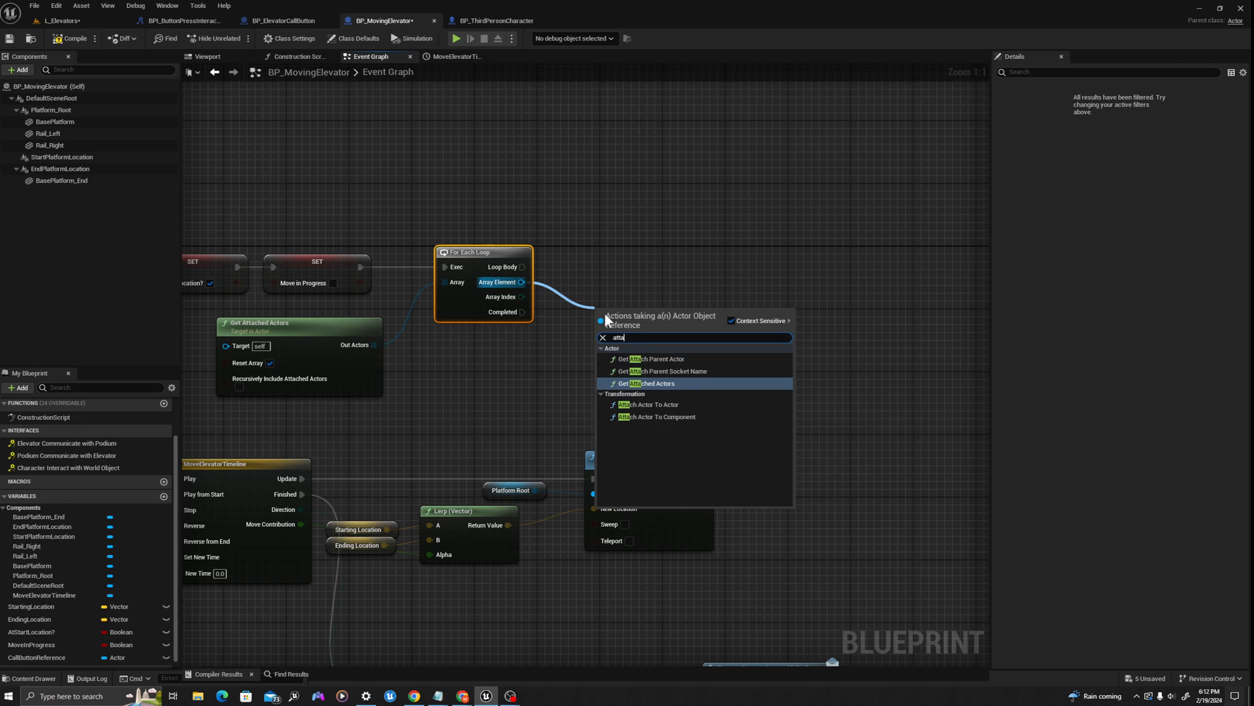
pyautogui.write('ch actor co')
pyautogui.press('Return')
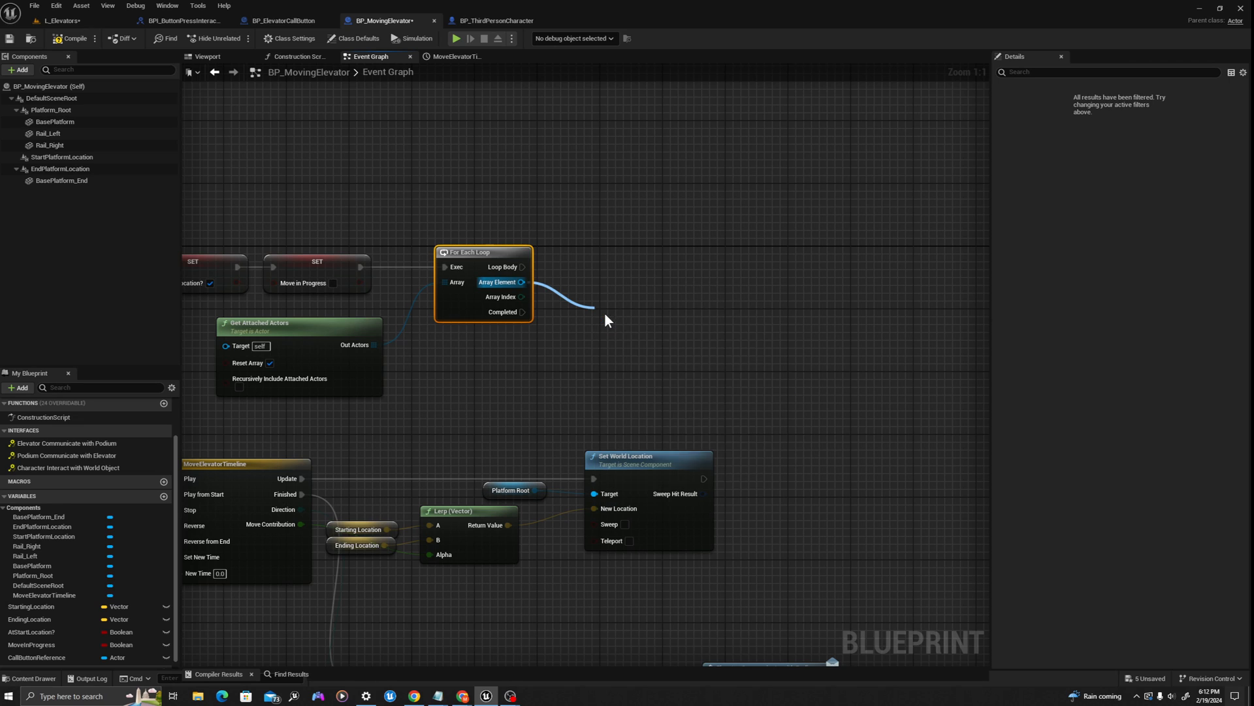
pyautogui.moveTo(649, 320); pyautogui.dragTo(649, 265)
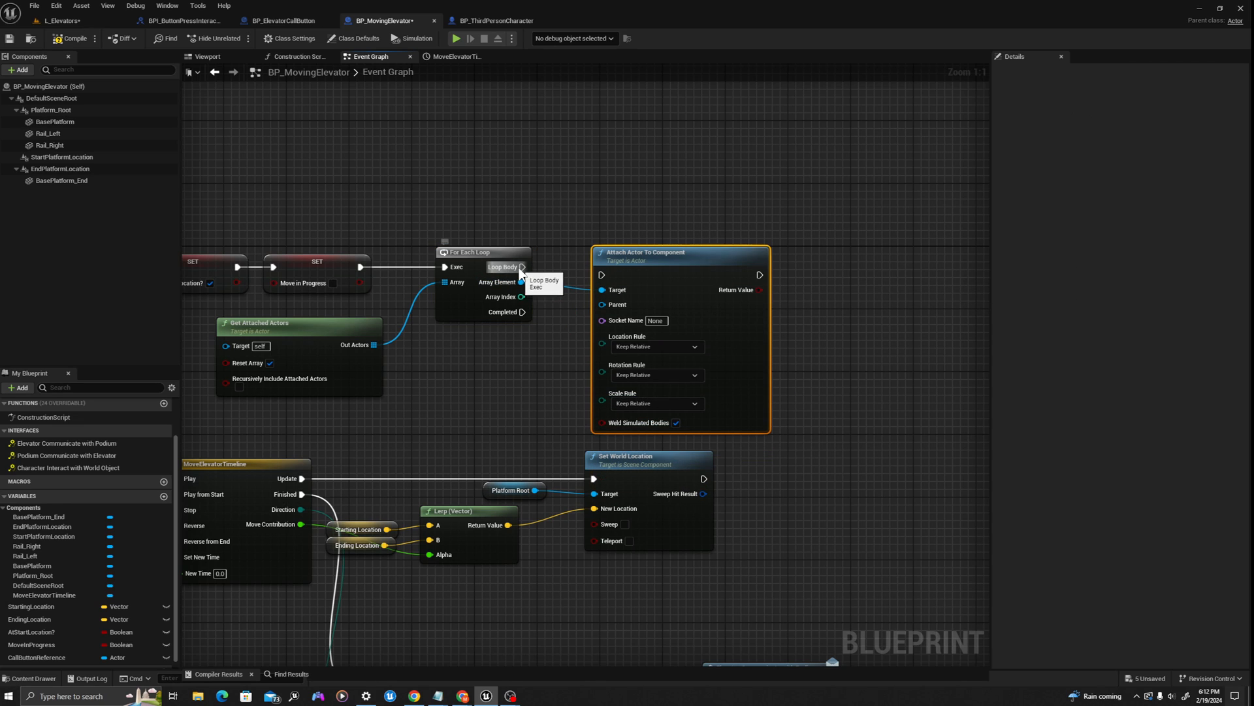
pyautogui.moveTo(522, 267); pyautogui.dragTo(675, 268)
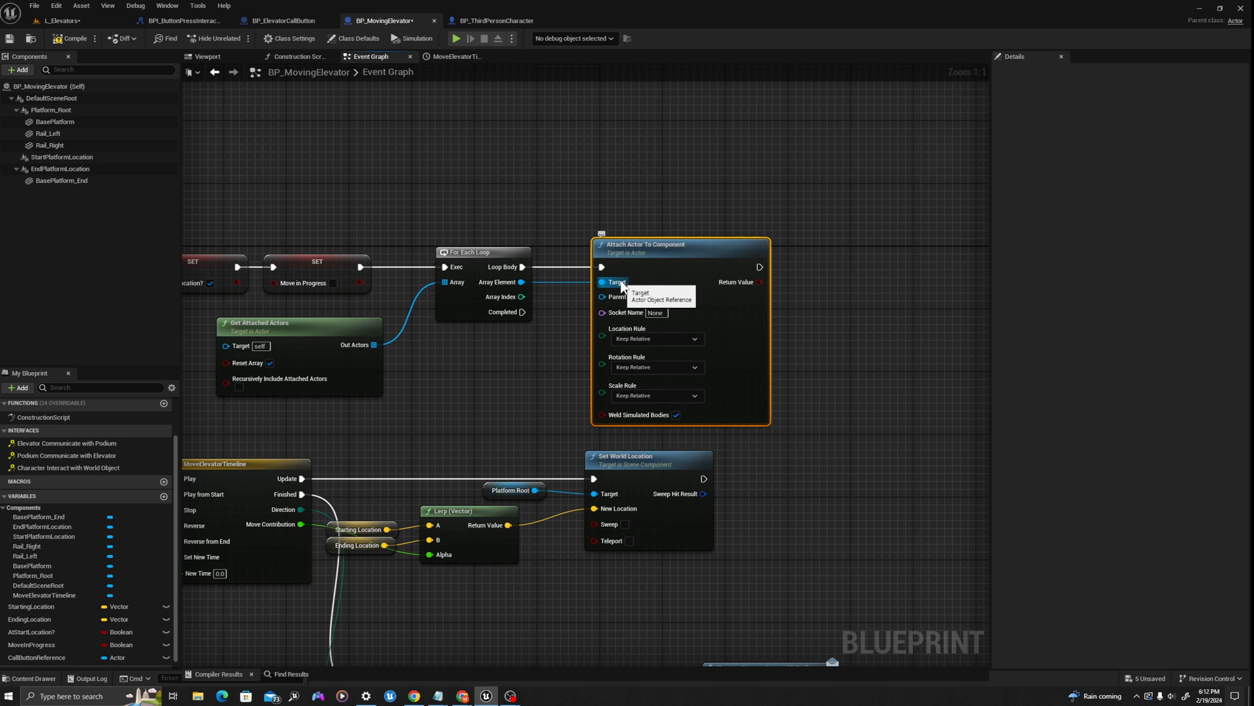
pyautogui.moveTo(603, 297); pyautogui.dragTo(554, 336)
pyautogui.write('self')
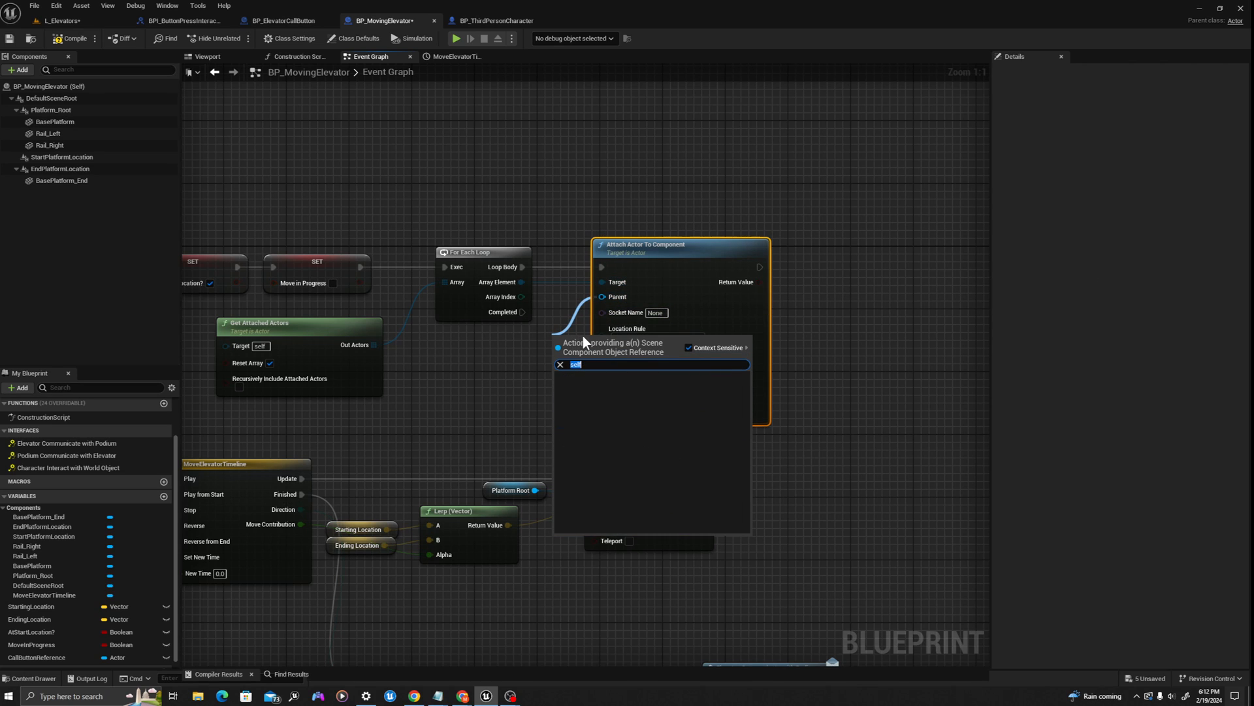
pyautogui.click(547, 355)
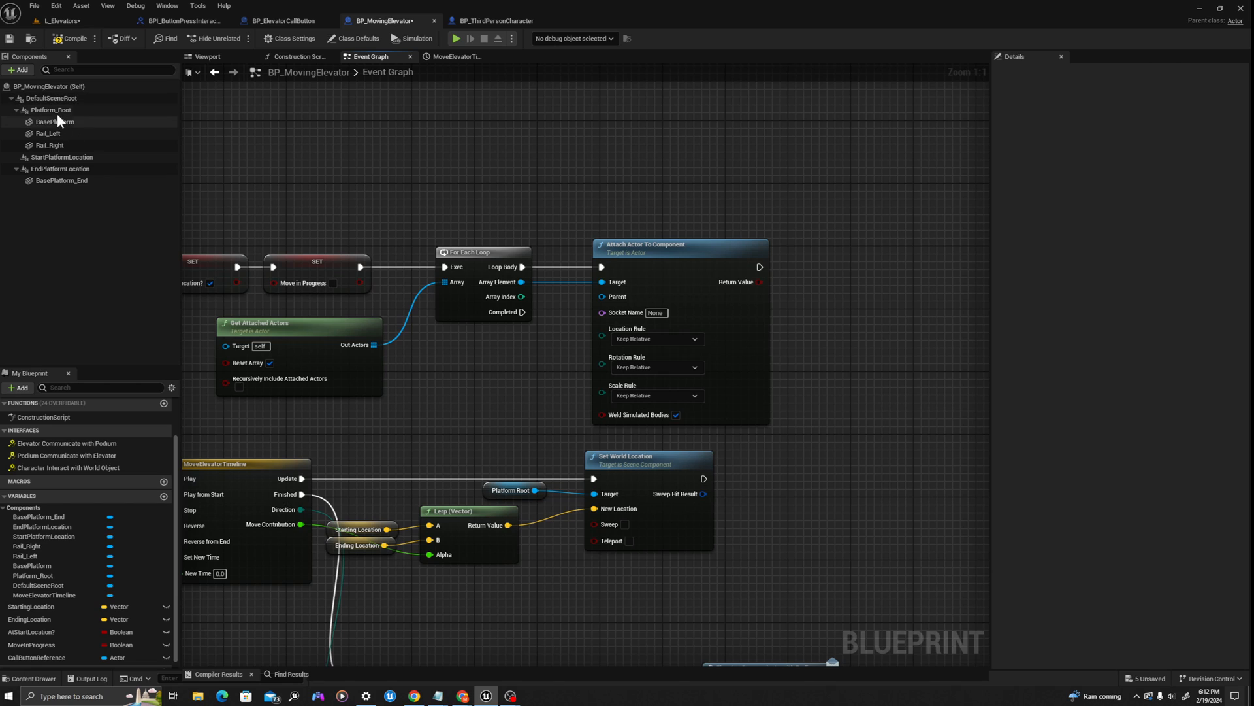
# Use Platform_Root as the Attach Actor To Component node's Parent, and set its location and rotation rules to Keep World.
pyautogui.moveTo(56, 112); pyautogui.dragTo(537, 361)
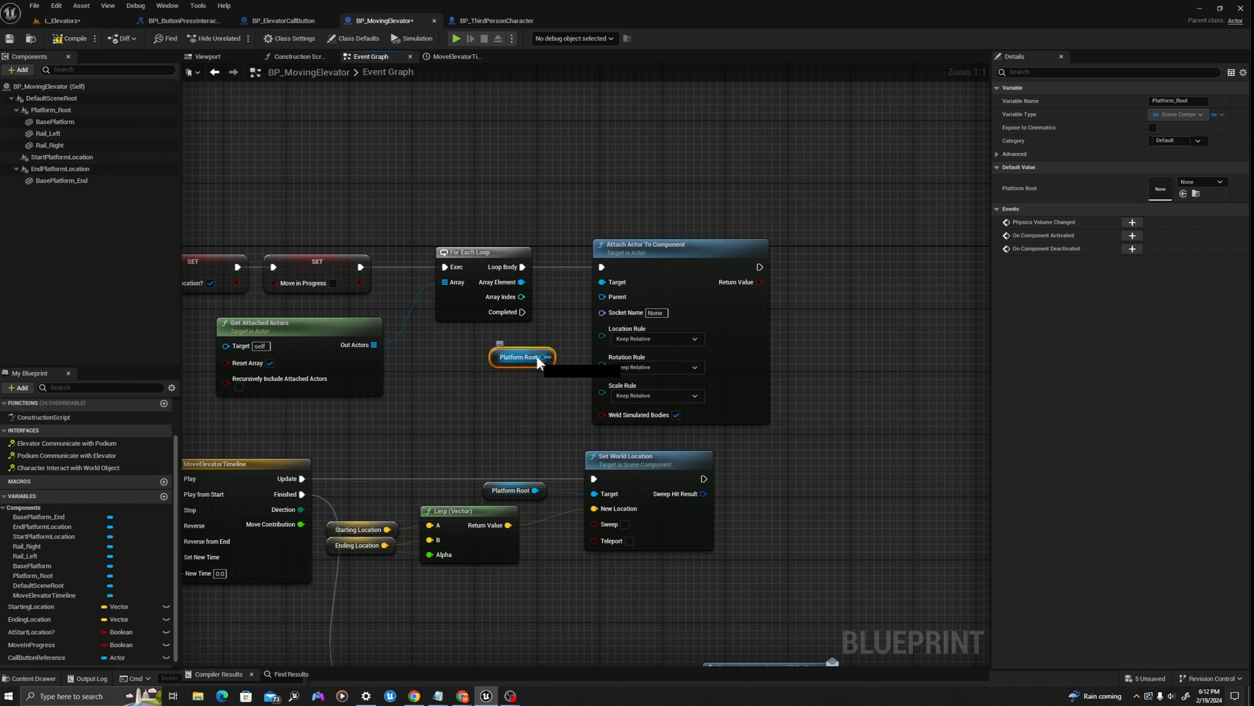
pyautogui.moveTo(602, 296); pyautogui.dragTo(602, 296)
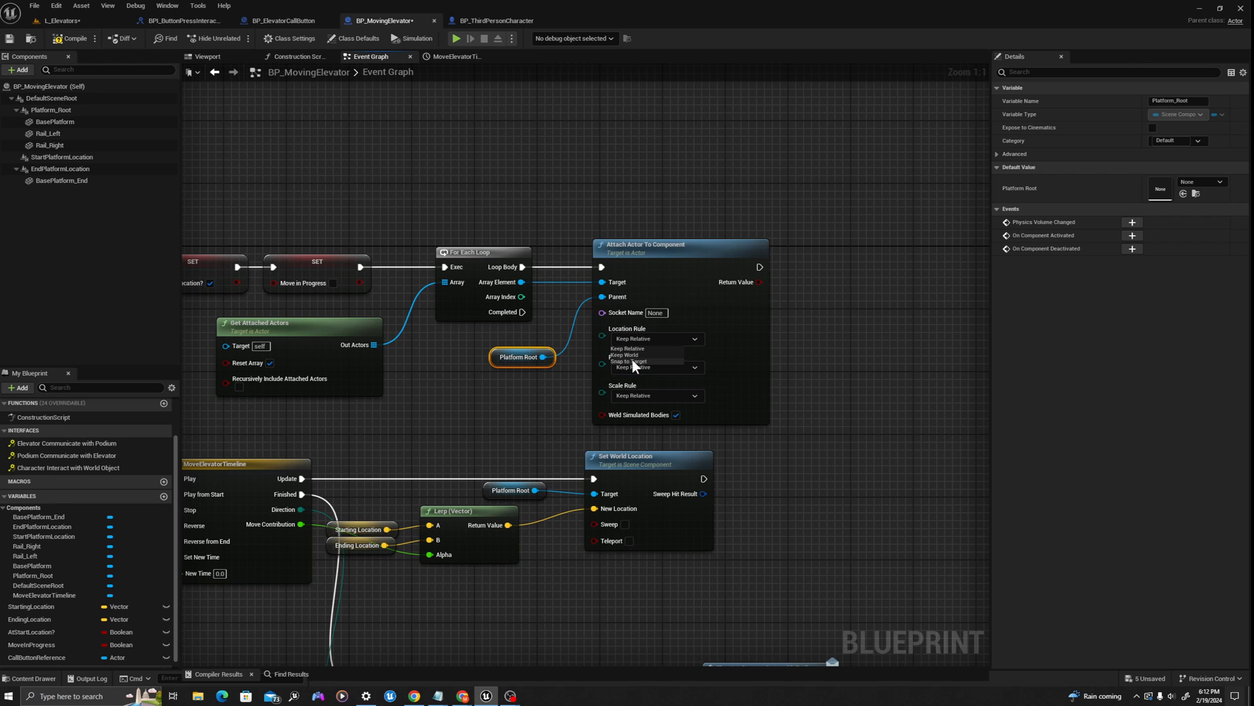
pyautogui.click(633, 356)
pyautogui.click(633, 367)
pyautogui.click(629, 384)
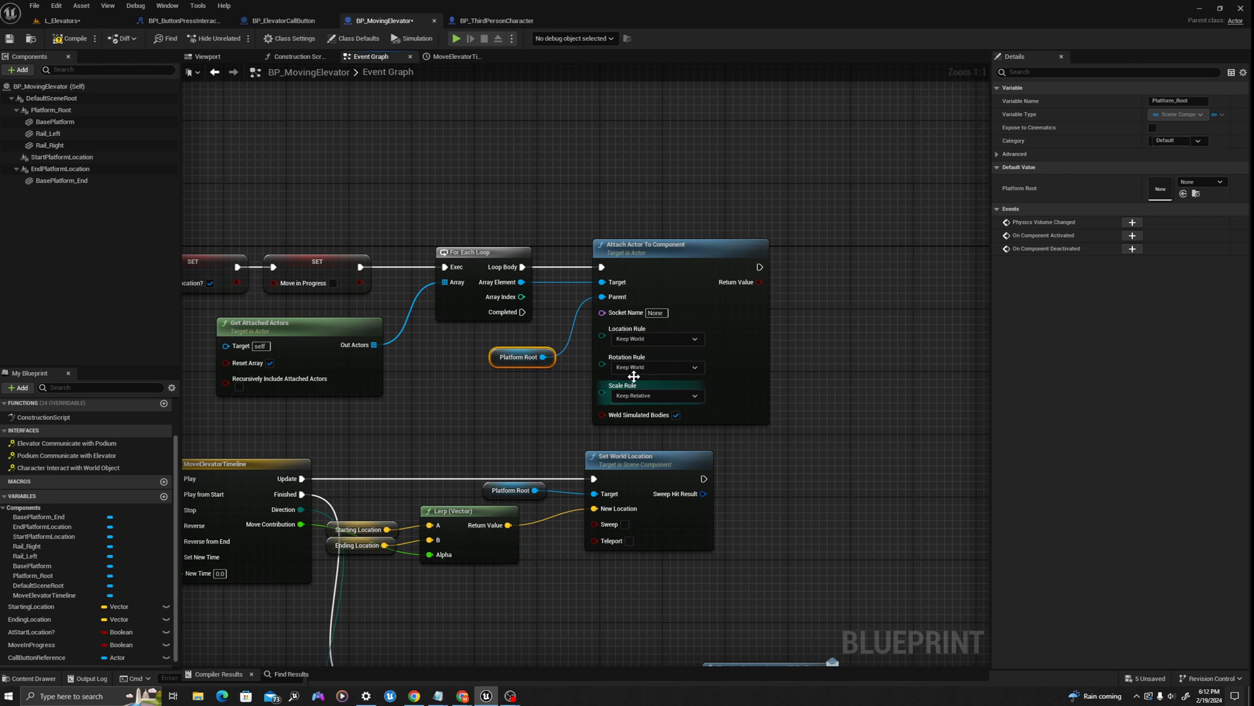
pyautogui.moveTo(709, 226); pyautogui.dragTo(695, 225, button='right')
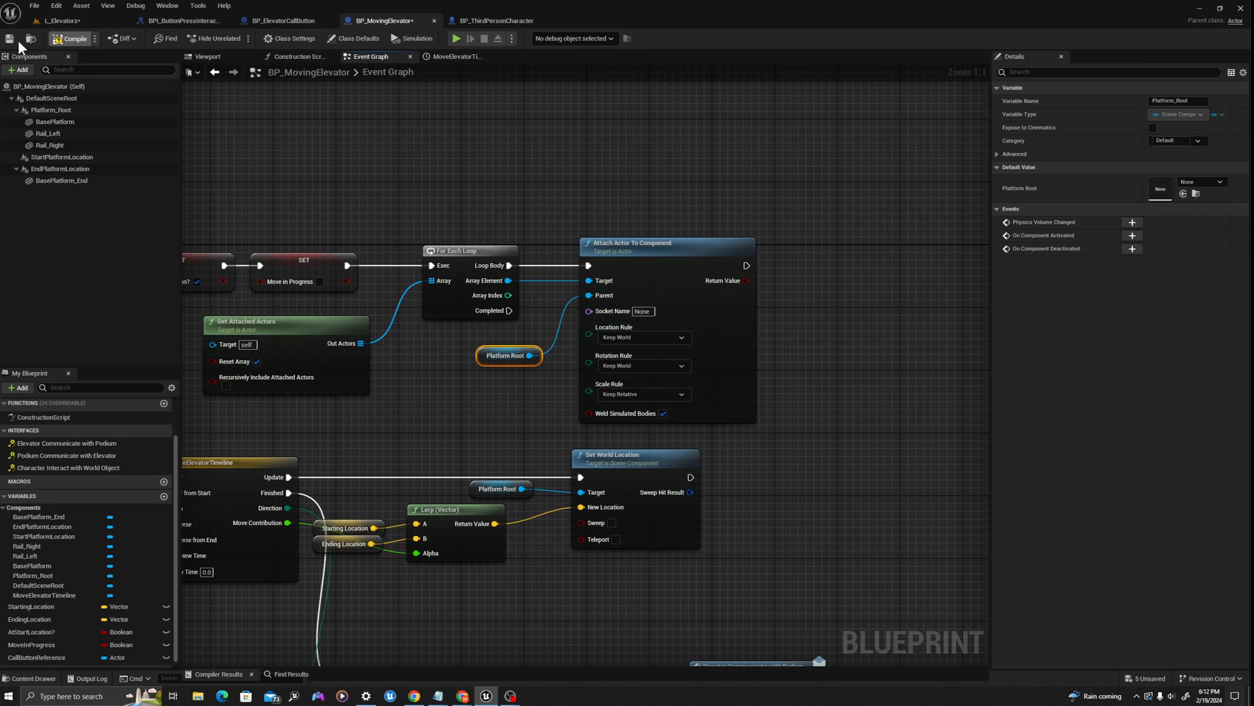
# Play L_Elevators from the floor beside the moving elevator, test the call button from its platform, and stop playing.
pyautogui.click(52, 27)
pyautogui.moveTo(636, 462); pyautogui.dragTo(539, 451, button='right')
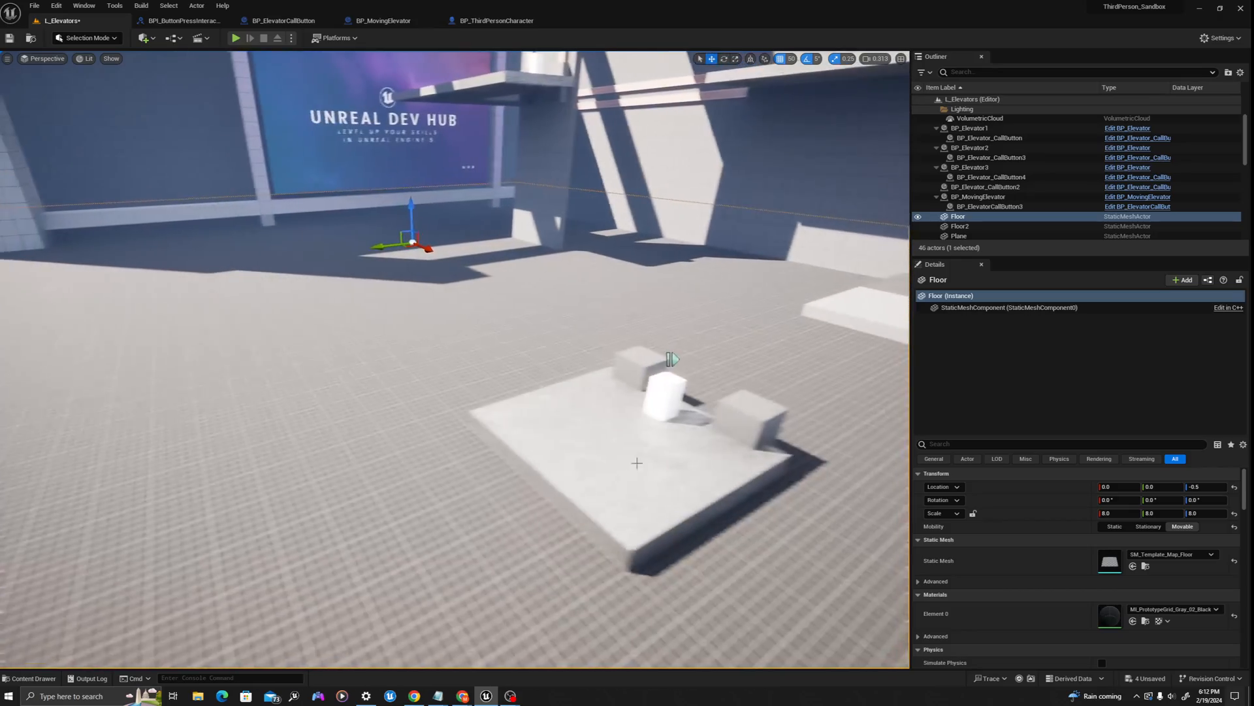
pyautogui.rightClick(511, 613)
pyautogui.click(537, 605)
pyautogui.press('w')
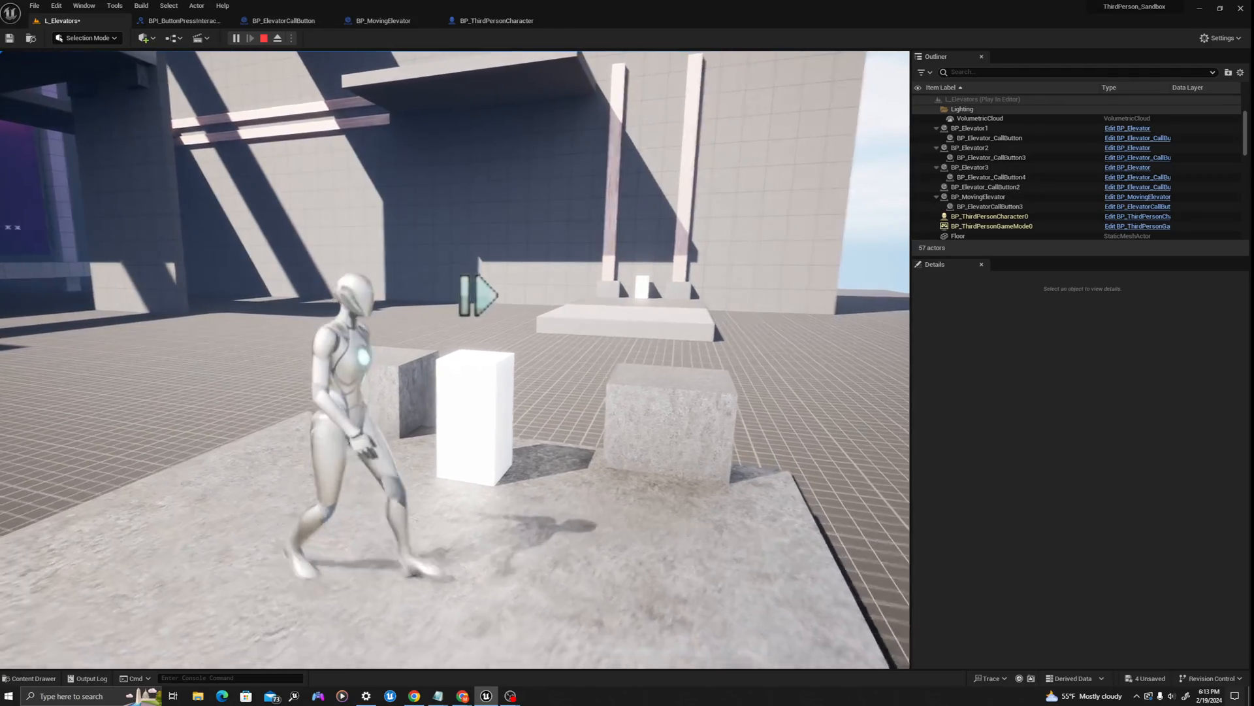
pyautogui.press('Escape')
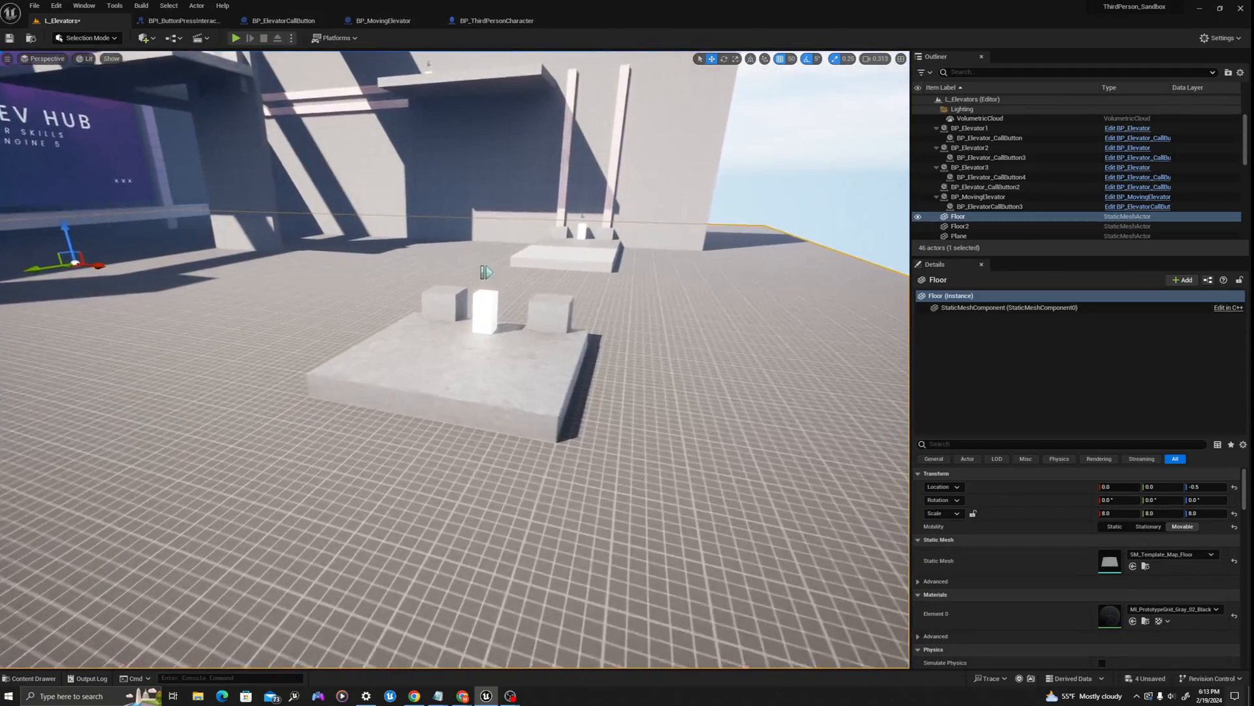
# Duplicate the BP_MovingElevator actor along X, placing the copy at about X 1750, Y 400, Z 0.
pyautogui.moveTo(457, 471)
pyautogui.mouseDown(button='right')
pyautogui.moveTo(459, 444)
pyautogui.moveTo(425, 467)
pyautogui.moveTo(441, 458)
pyautogui.mouseUp(button='right')
pyautogui.click(458, 471)
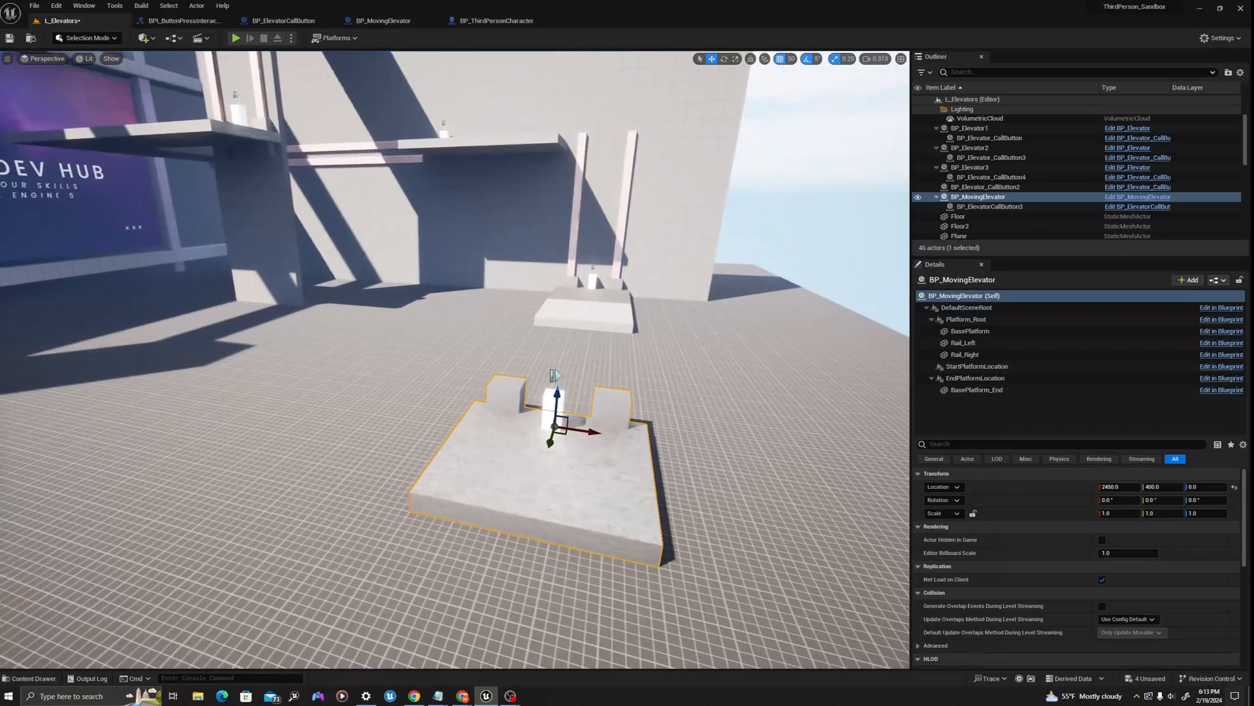
pyautogui.keyDown('alt'); pyautogui.moveTo(593, 432); pyautogui.dragTo(370, 387); pyautogui.keyUp('alt')
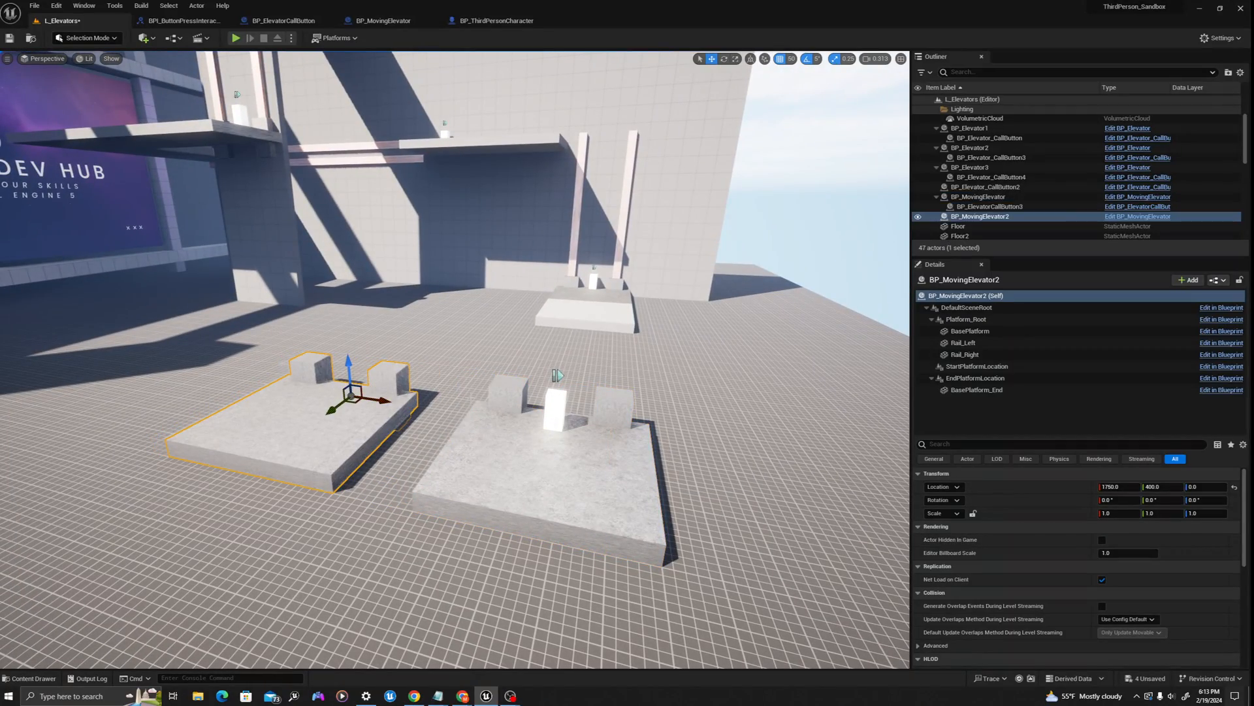
# Duplicate the two vertical copper rails from the far elevator and place the copies on the BP_MovingElevator rail blocks, at about Y 375, Z 55.
pyautogui.moveTo(392, 400); pyautogui.dragTo(432, 396, button='right')
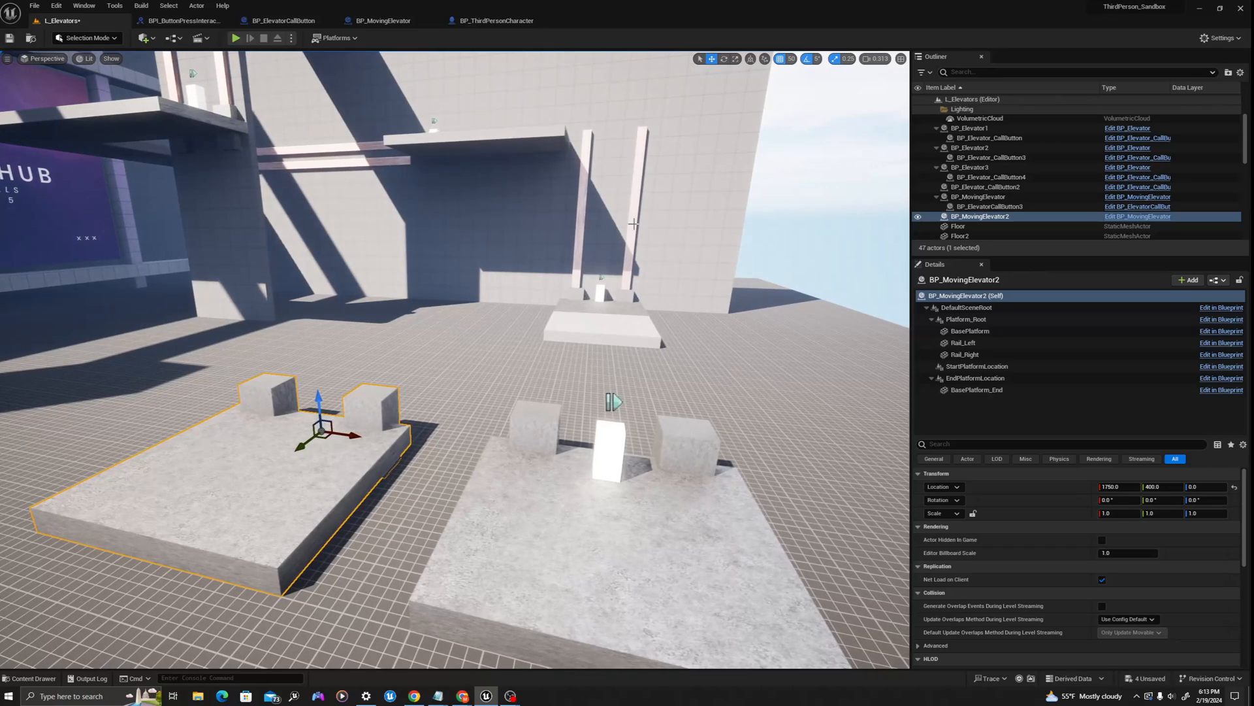
pyautogui.click(640, 288)
pyautogui.moveTo(640, 288)
pyautogui.mouseDown(button='right')
pyautogui.moveTo(591, 292)
pyautogui.moveTo(598, 278)
pyautogui.moveTo(639, 280)
pyautogui.mouseUp(button='right')
pyautogui.keyDown('shift'); pyautogui.click(620, 294); pyautogui.keyUp('shift')
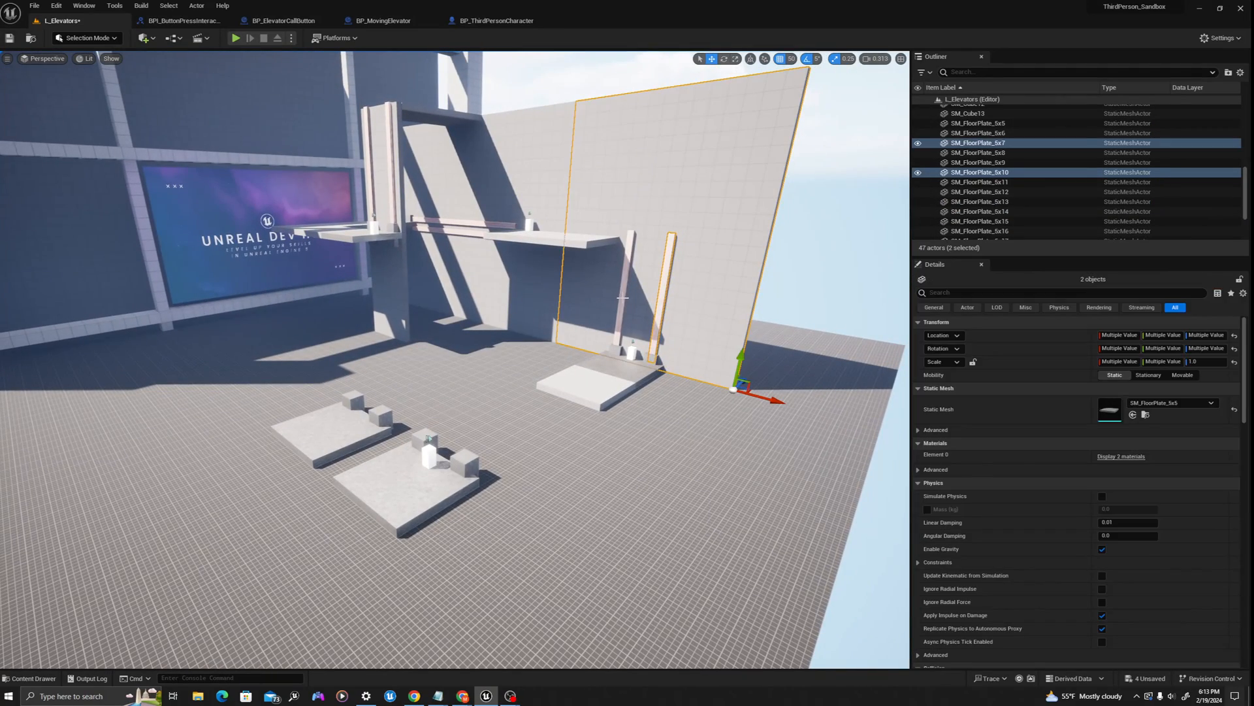
pyautogui.click(625, 297)
pyautogui.keyDown('shift'); pyautogui.click(664, 303); pyautogui.keyUp('shift')
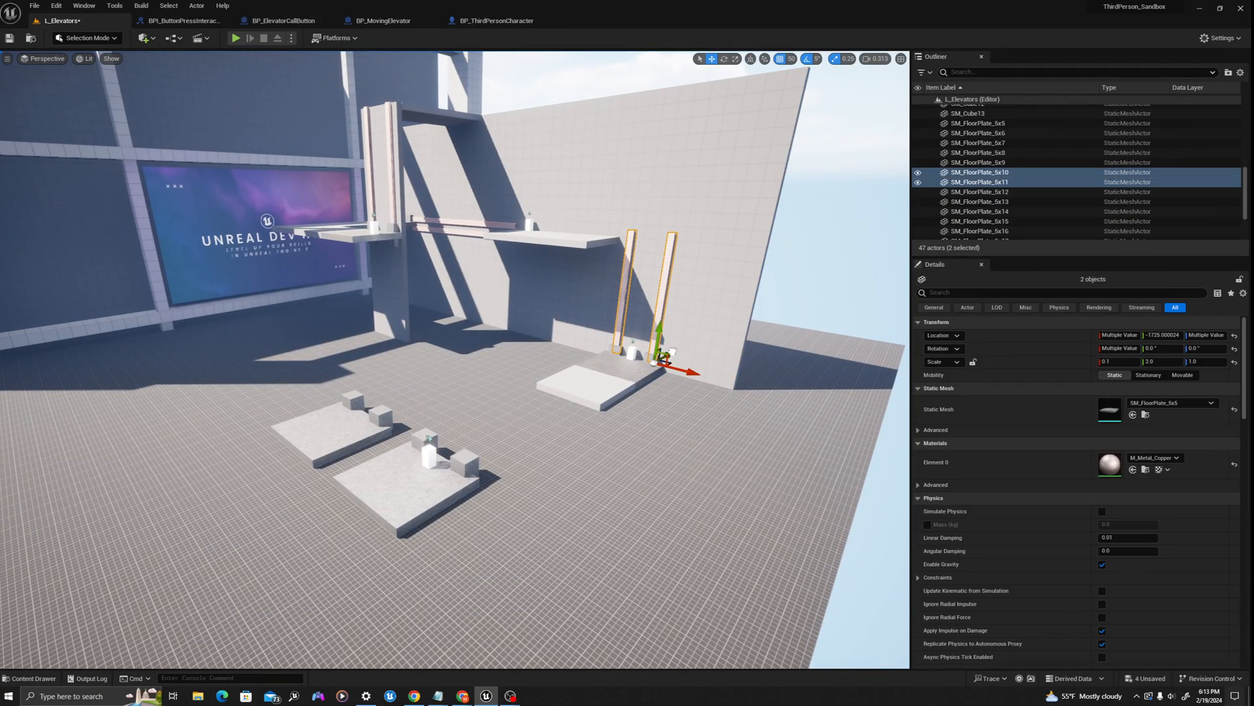
pyautogui.keyDown('alt'); pyautogui.moveTo(672, 352); pyautogui.dragTo(444, 439); pyautogui.keyUp('alt')
pyautogui.moveTo(444, 439); pyautogui.dragTo(506, 418, button='right')
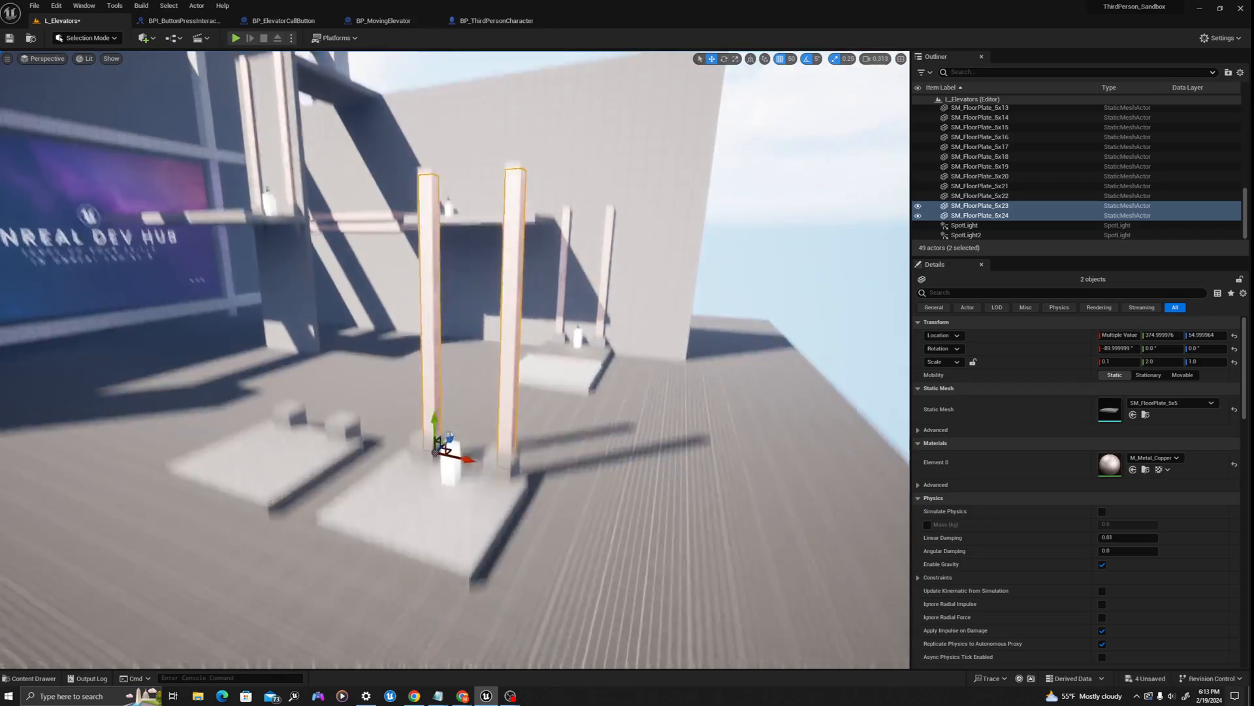
pyautogui.moveTo(418, 483); pyautogui.dragTo(376, 486, button='right')
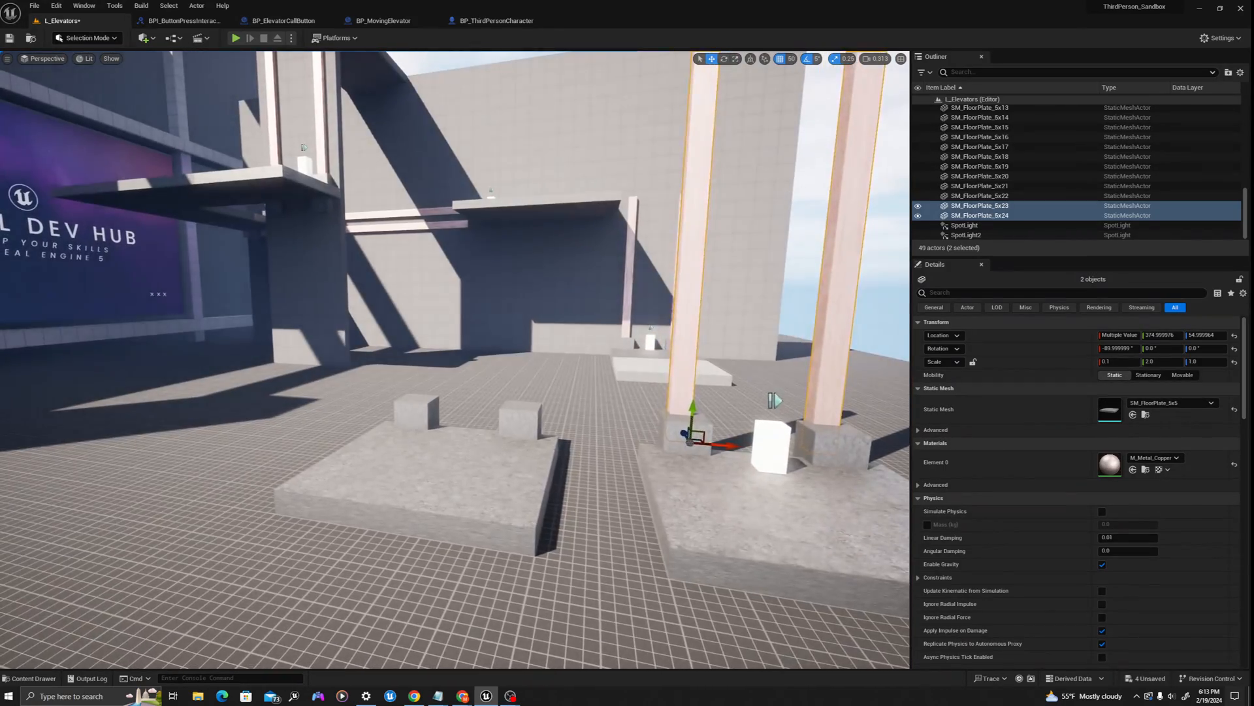
# Duplicate one copper rail and lay it horizontally through BP_MovingElevator2's rail blocks, at about X 1920, Y 375, Z 105.
pyautogui.click(434, 480)
pyautogui.moveTo(468, 425)
pyautogui.mouseDown()
pyautogui.moveTo(468, 407)
pyautogui.moveTo(469, 424)
pyautogui.mouseUp()
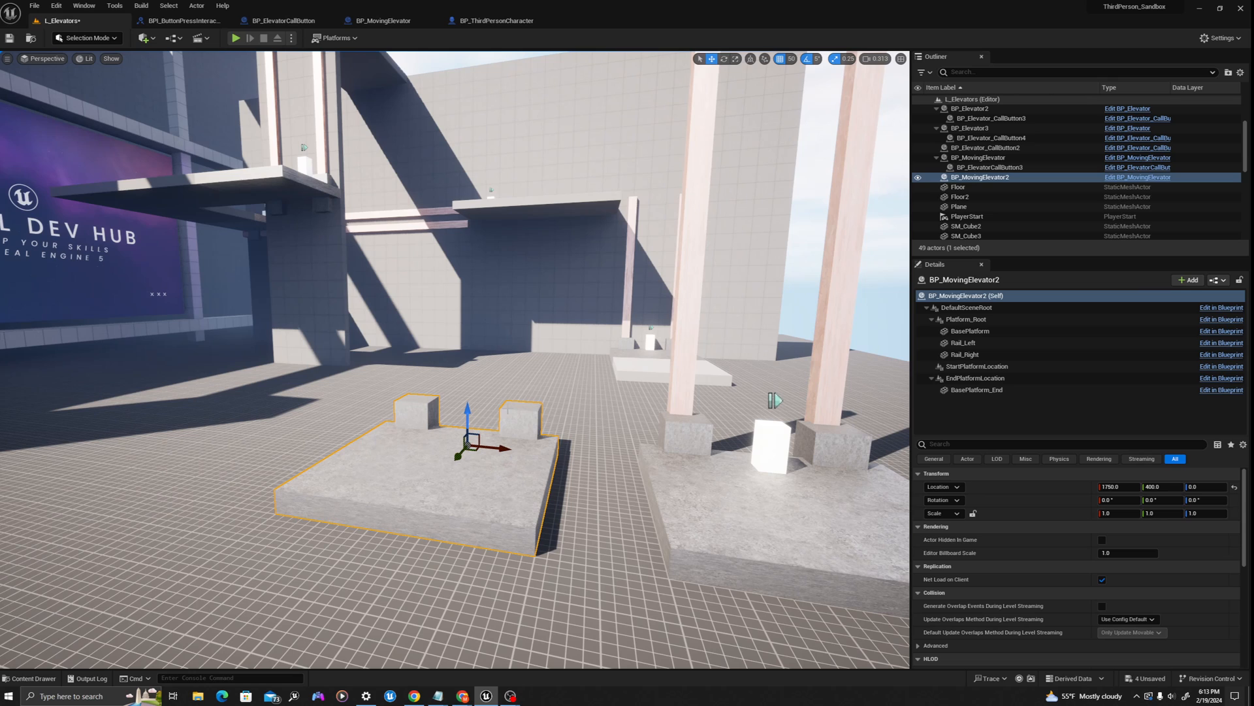
pyautogui.click(678, 390)
pyautogui.moveTo(686, 398); pyautogui.dragTo(583, 433)
pyautogui.hotkey('ctrl', 'z')
pyautogui.press('w')
pyautogui.moveTo(530, 398); pyautogui.dragTo(527, 390)
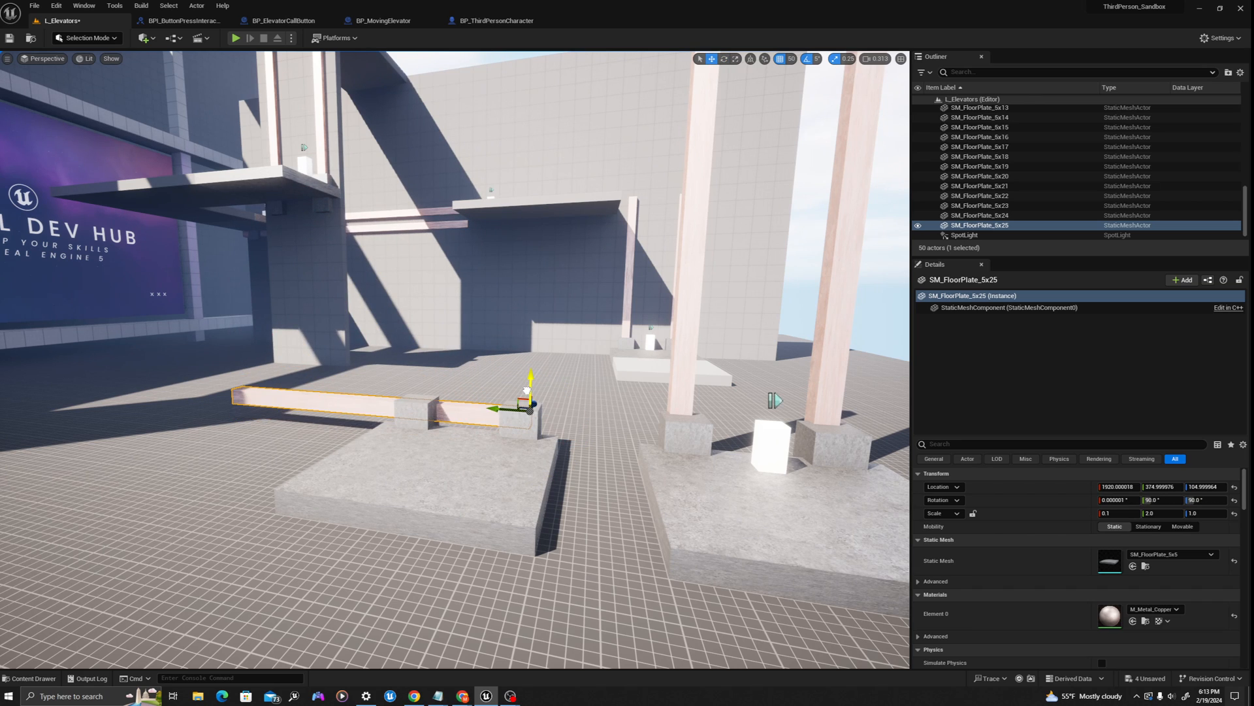
pyautogui.moveTo(530, 418); pyautogui.dragTo(517, 457, button='right')
# Move BP_MovingElevator2's EndPlatformLocation to X -1650, Y 0, Z 25, beside the far end of the horizontal rail.
pyautogui.click(542, 451)
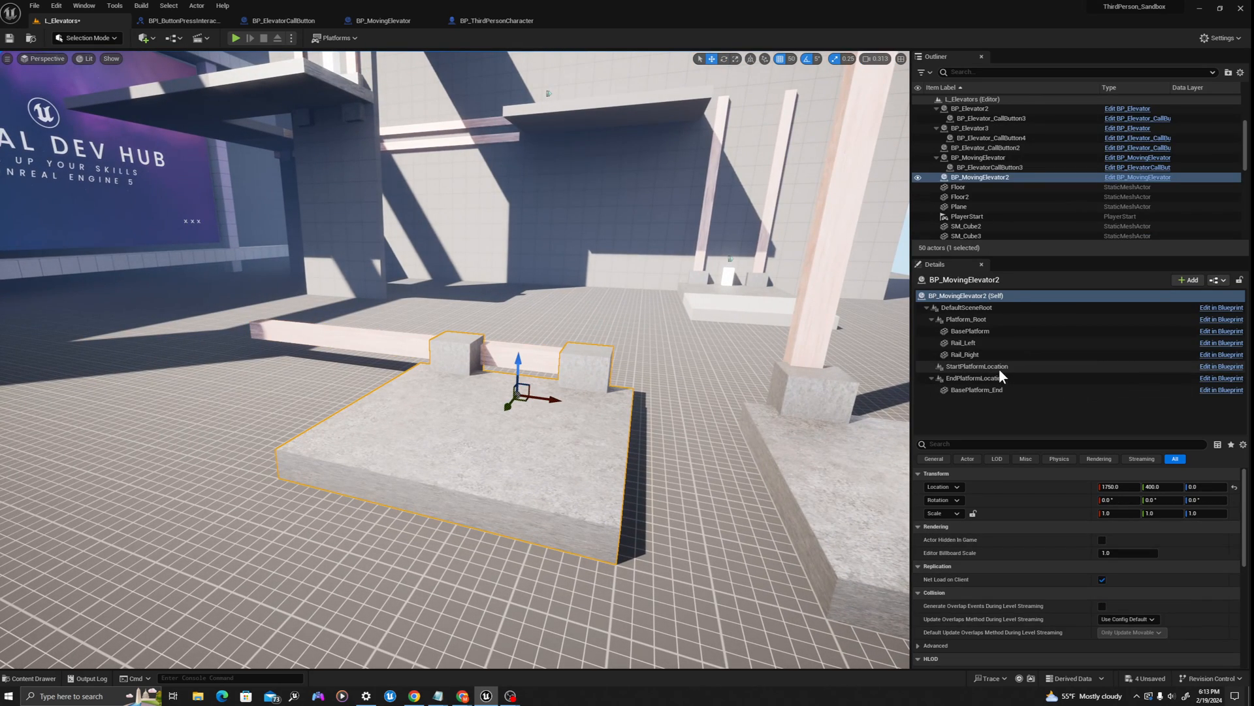
pyautogui.moveTo(515, 354); pyautogui.dragTo(516, 313, button='right')
pyautogui.press('g')
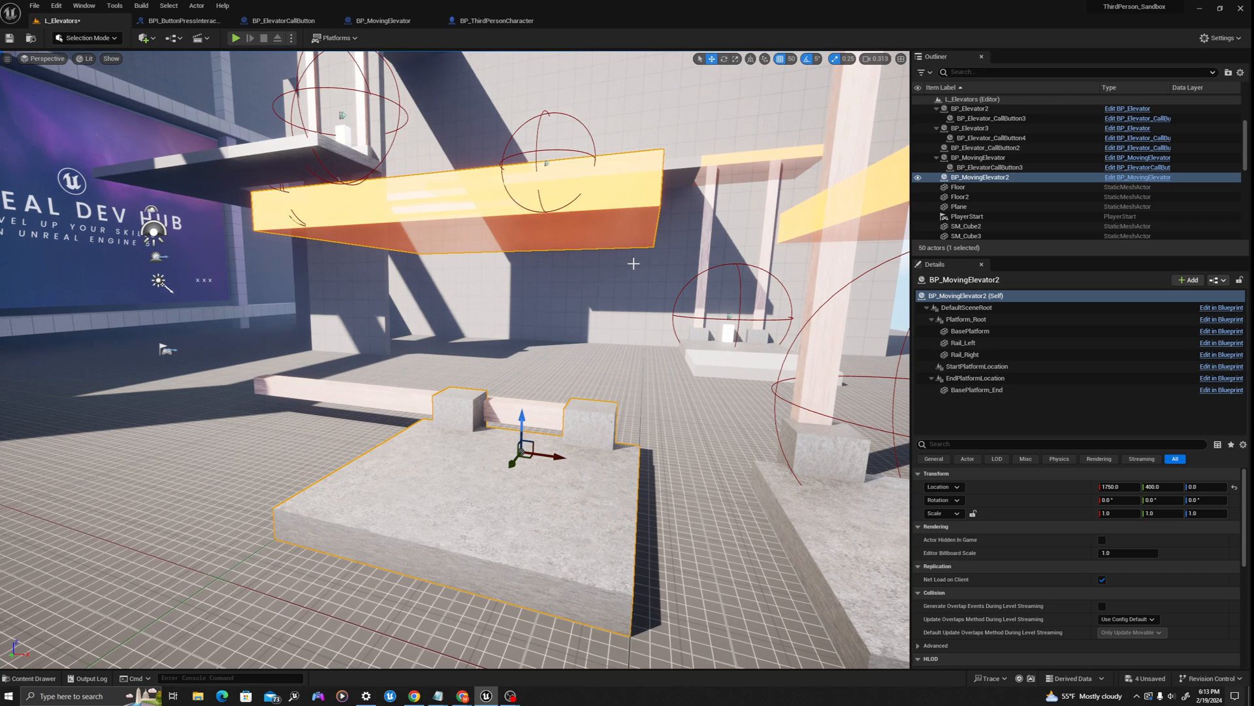
pyautogui.click(975, 377)
pyautogui.click(529, 206)
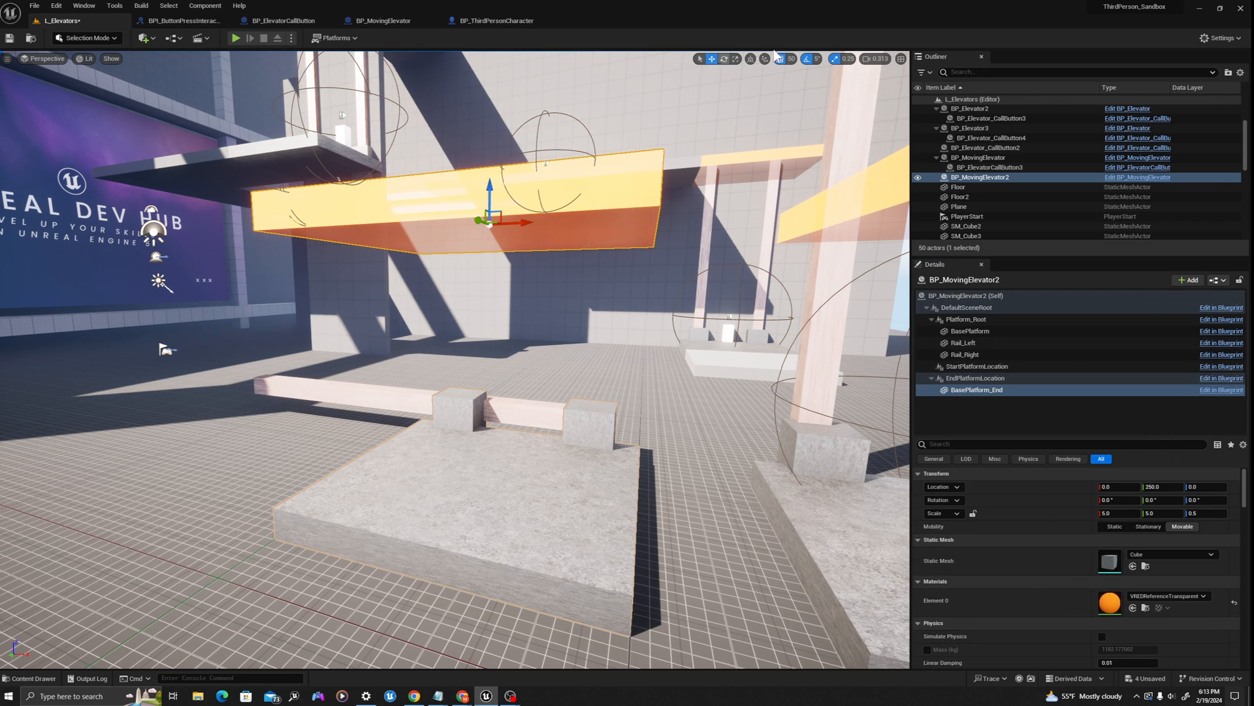
pyautogui.hotkey('ctrl', 'z')
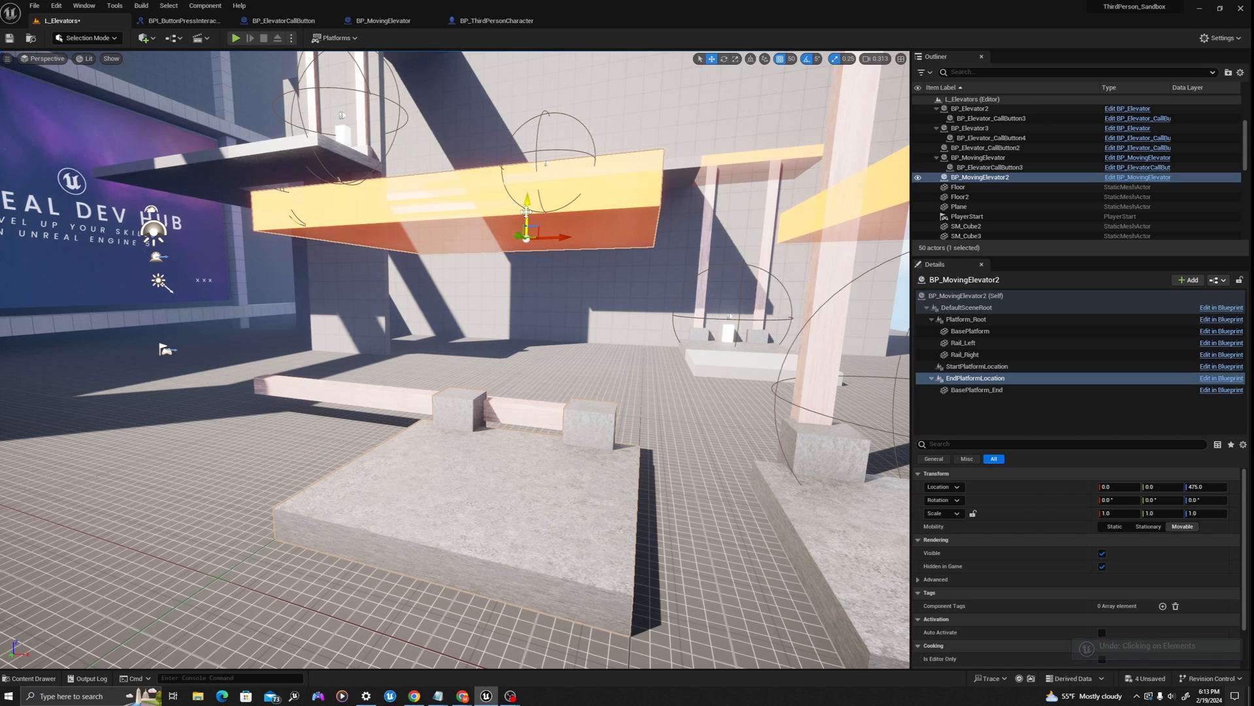
pyautogui.moveTo(527, 211); pyautogui.dragTo(508, 414)
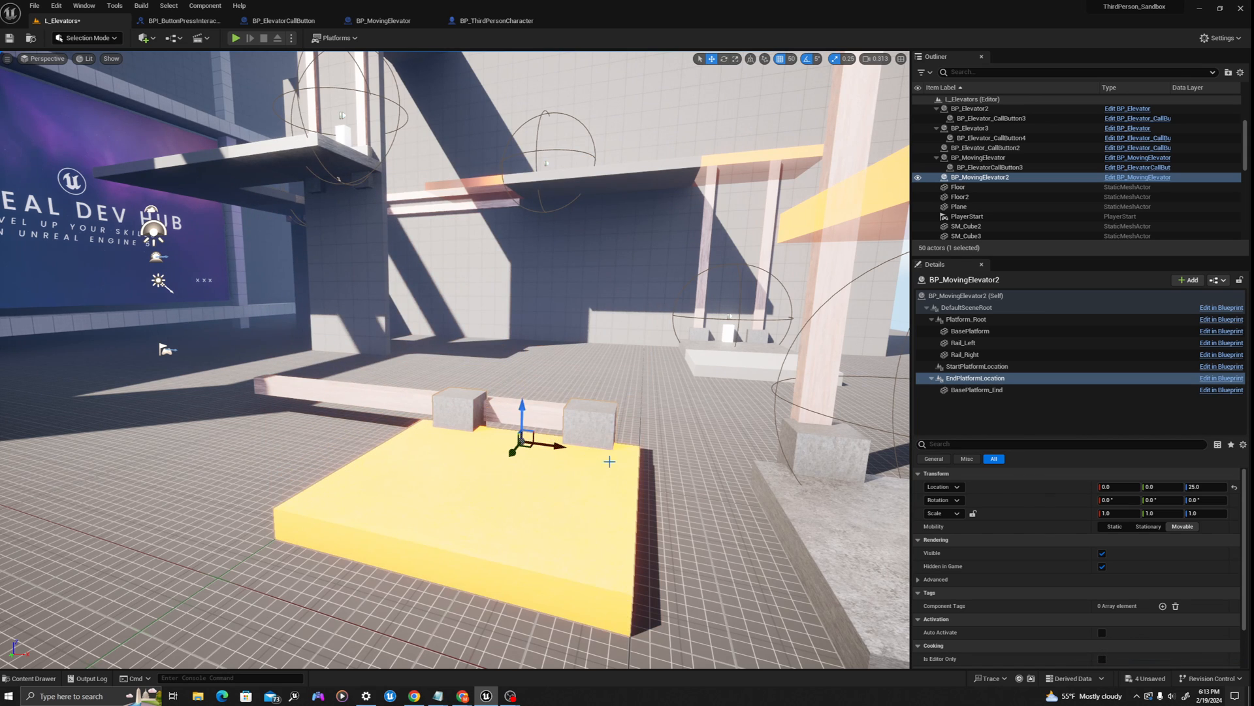
pyautogui.moveTo(610, 461); pyautogui.dragTo(650, 415, button='right')
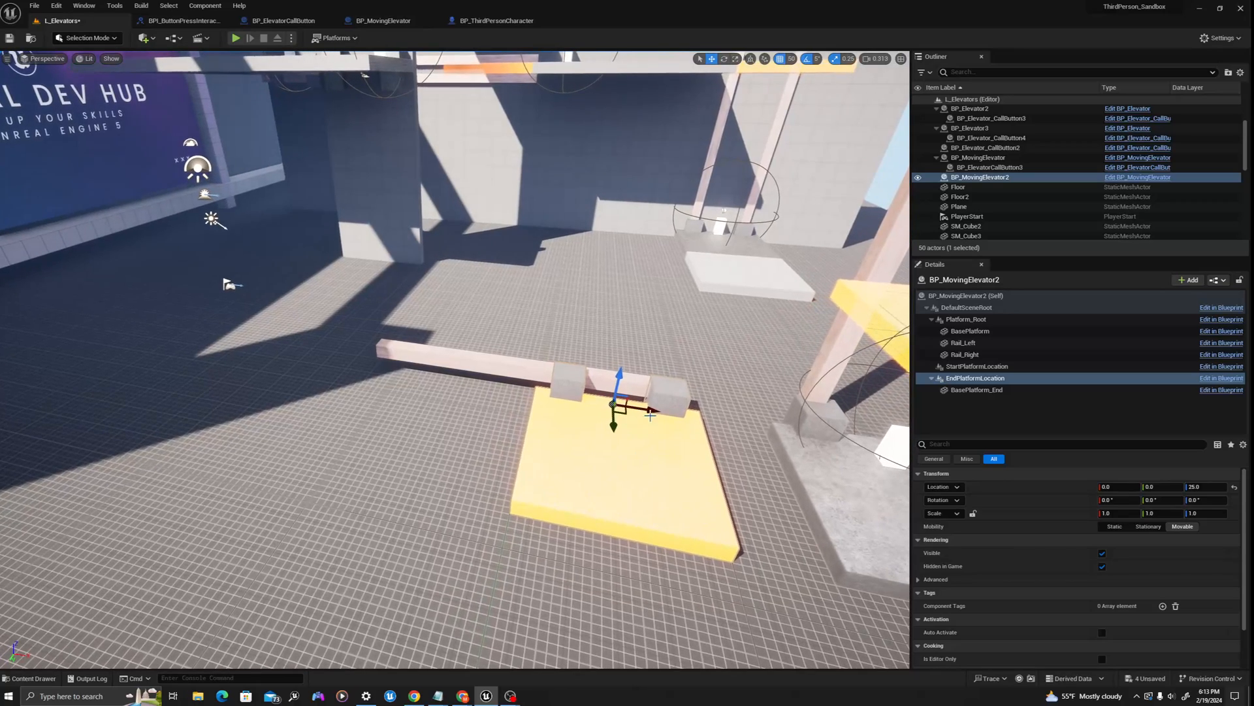
pyautogui.moveTo(650, 415); pyautogui.dragTo(213, 351)
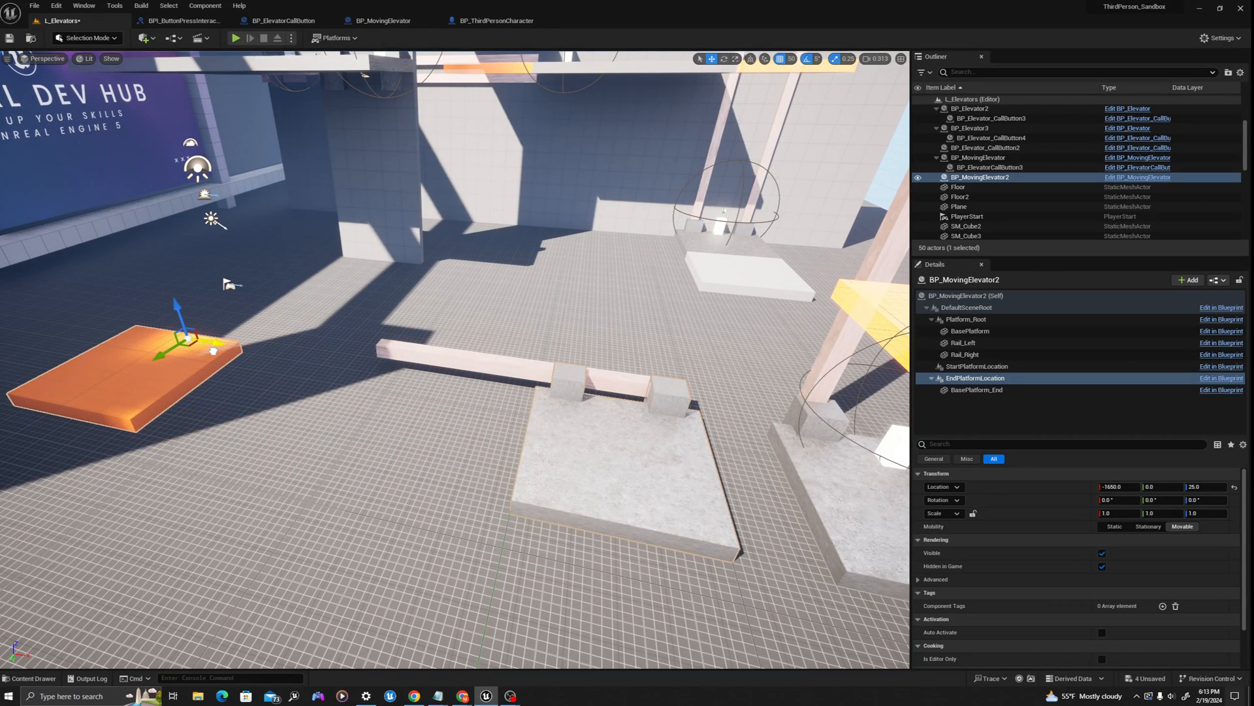
# Lengthen the horizontal copper rail to a Y scale of 4.25 so it spans to the end platform.
pyautogui.click(430, 354)
pyautogui.press('r')
pyautogui.moveTo(639, 383); pyautogui.dragTo(642, 383)
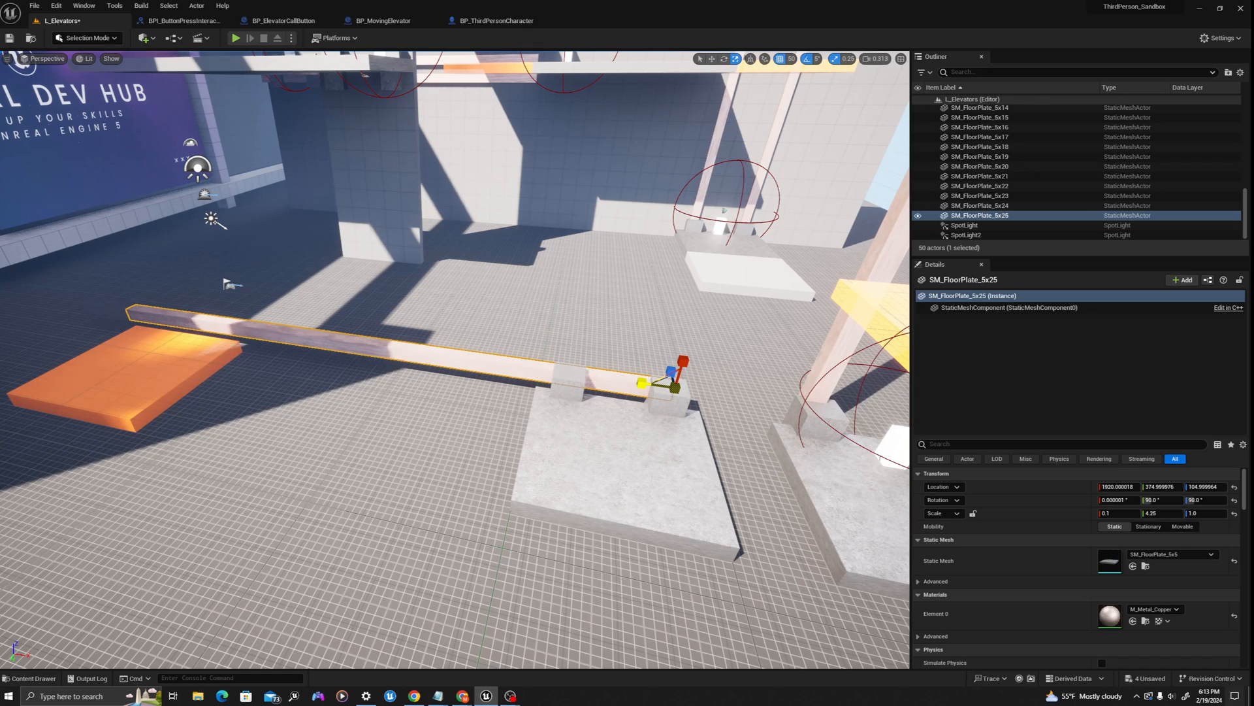
# Raise BP_MovingElevator2 and its horizontal rail together, bringing the elevator to Z 100.
pyautogui.moveTo(588, 373); pyautogui.dragTo(582, 307, button='right')
pyautogui.press('s')
pyautogui.click(545, 405)
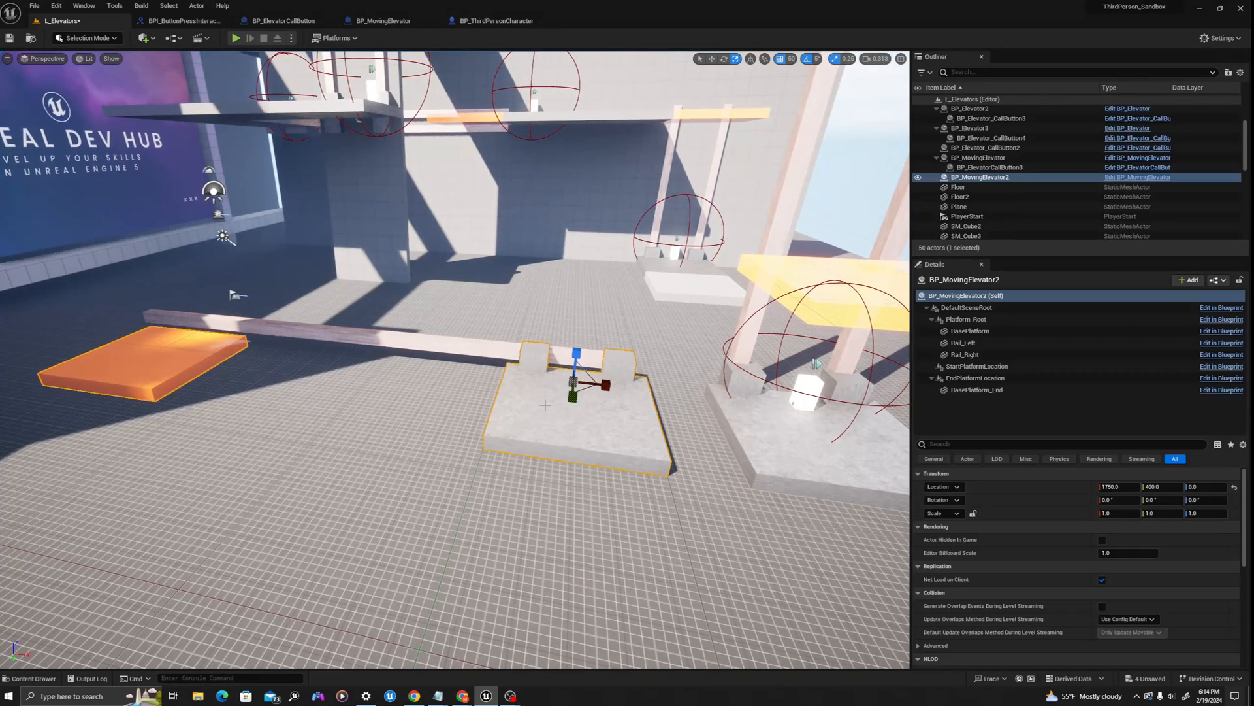
pyautogui.press('Escape')
pyautogui.click(559, 366)
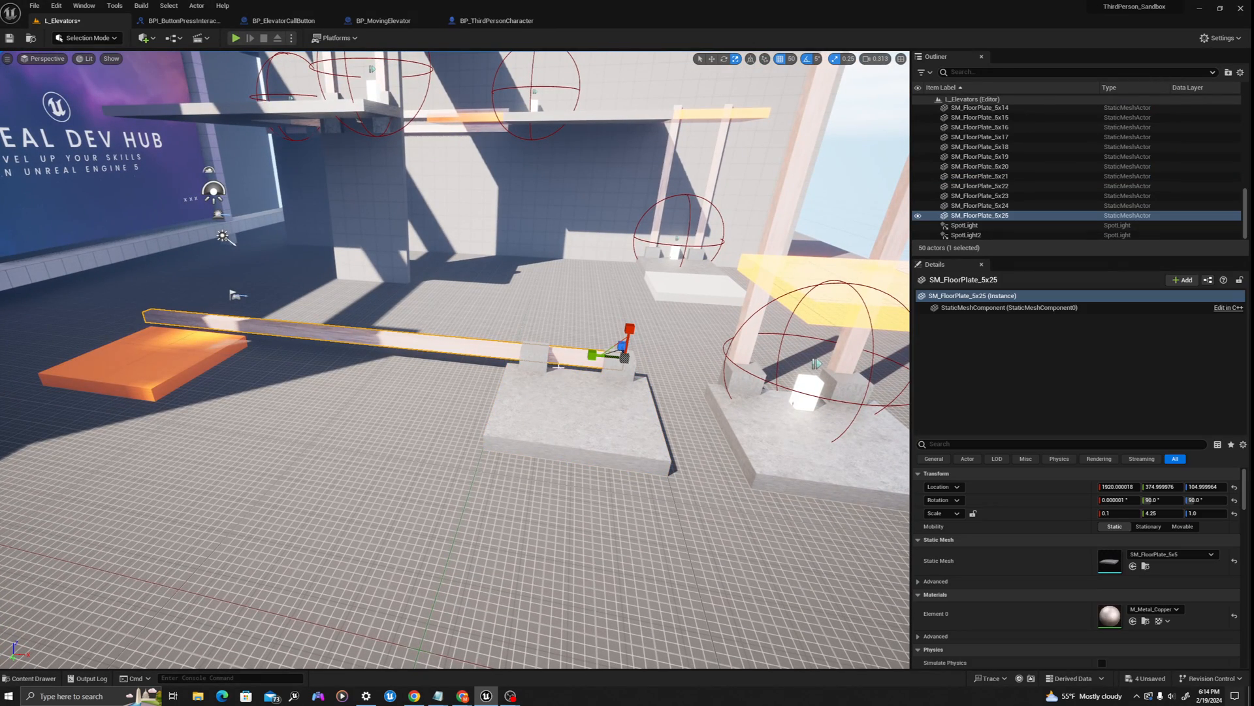
pyautogui.keyDown('ctrl'); pyautogui.click(542, 381); pyautogui.keyUp('ctrl')
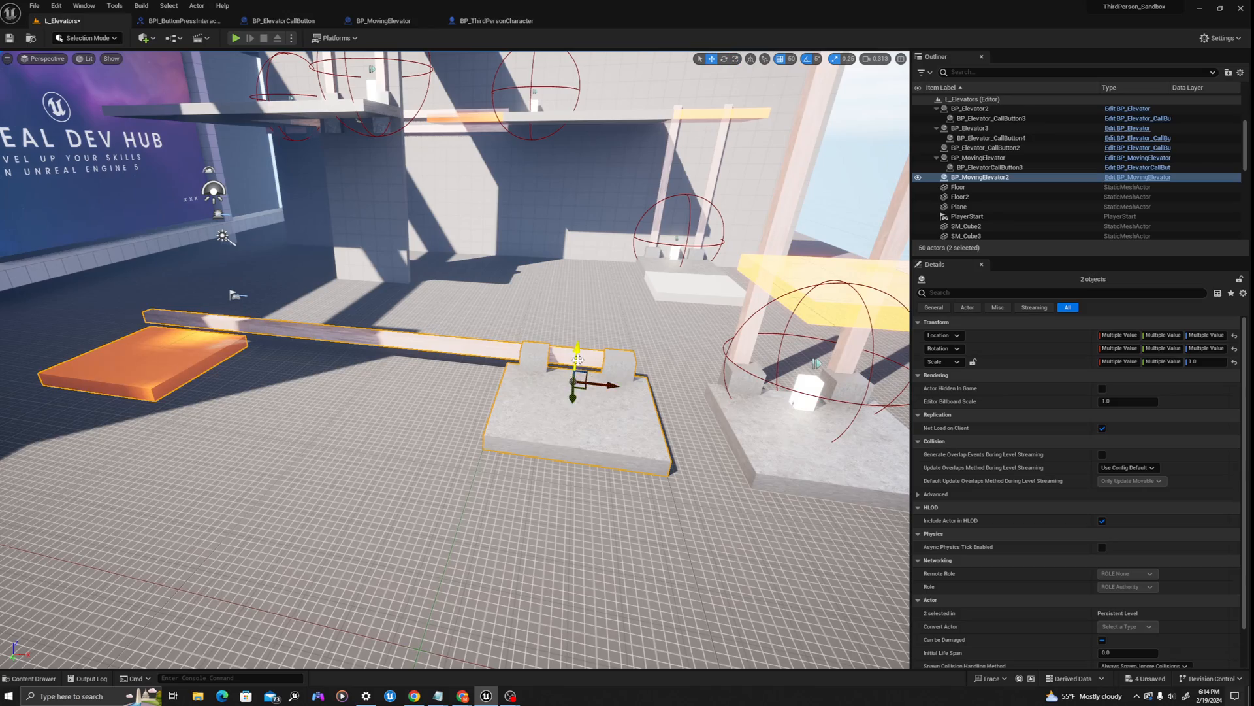
pyautogui.moveTo(578, 358); pyautogui.dragTo(582, 339)
# Duplicate the far elevator's white floor plate and place it against BP_MovingElevator2's platform at about X 2000, Y 900, Z 100.
pyautogui.press('d')
pyautogui.moveTo(585, 334); pyautogui.dragTo(688, 306, button='right')
pyautogui.click(688, 306)
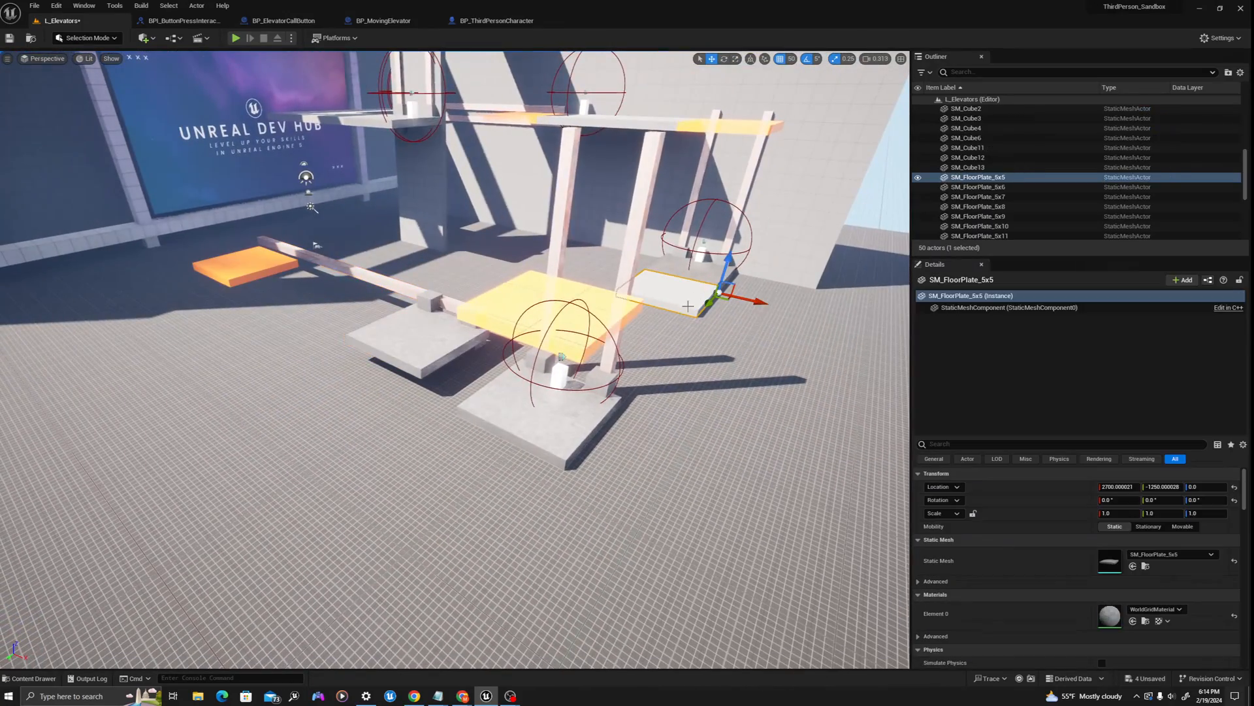
pyautogui.keyDown('alt'); pyautogui.moveTo(709, 304); pyautogui.dragTo(514, 436); pyautogui.keyUp('alt')
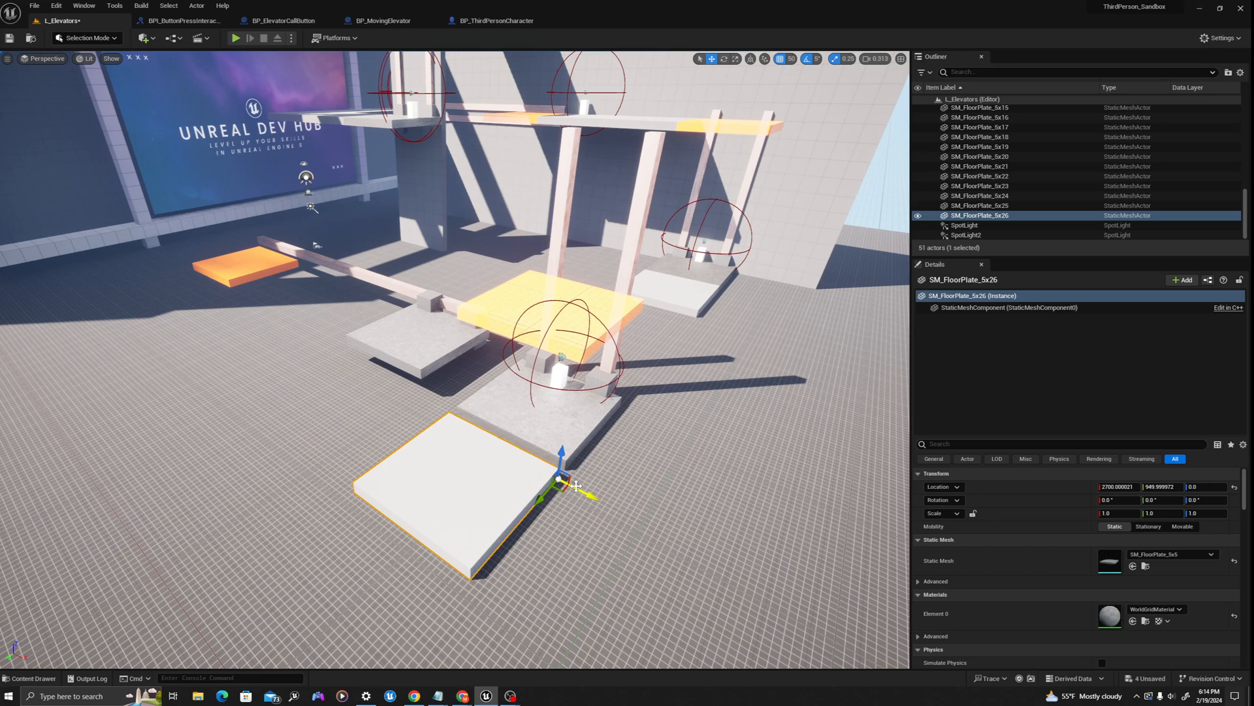
pyautogui.moveTo(576, 485); pyautogui.dragTo(462, 431)
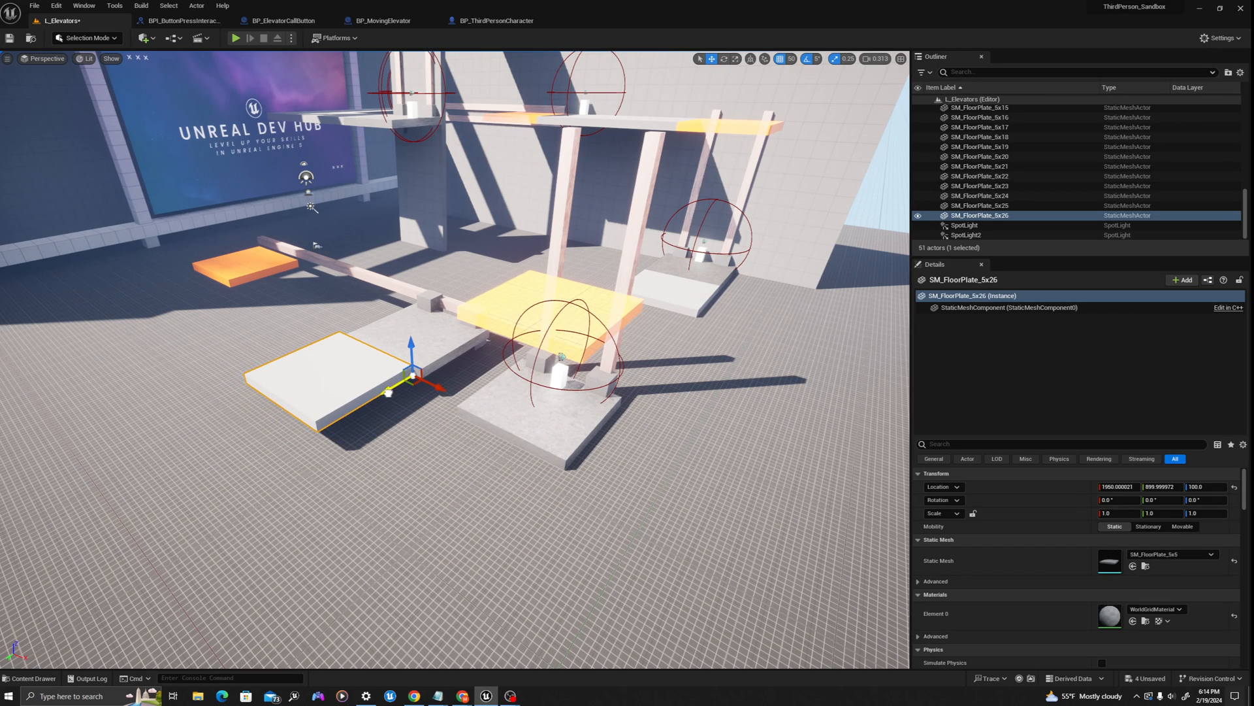
pyautogui.moveTo(398, 390); pyautogui.dragTo(395, 421, button='right')
# Play the level from the new floor plate, run onto BP_MovingElevator2's platform, and stop playing.
pyautogui.press('Escape')
pyautogui.rightClick(437, 582)
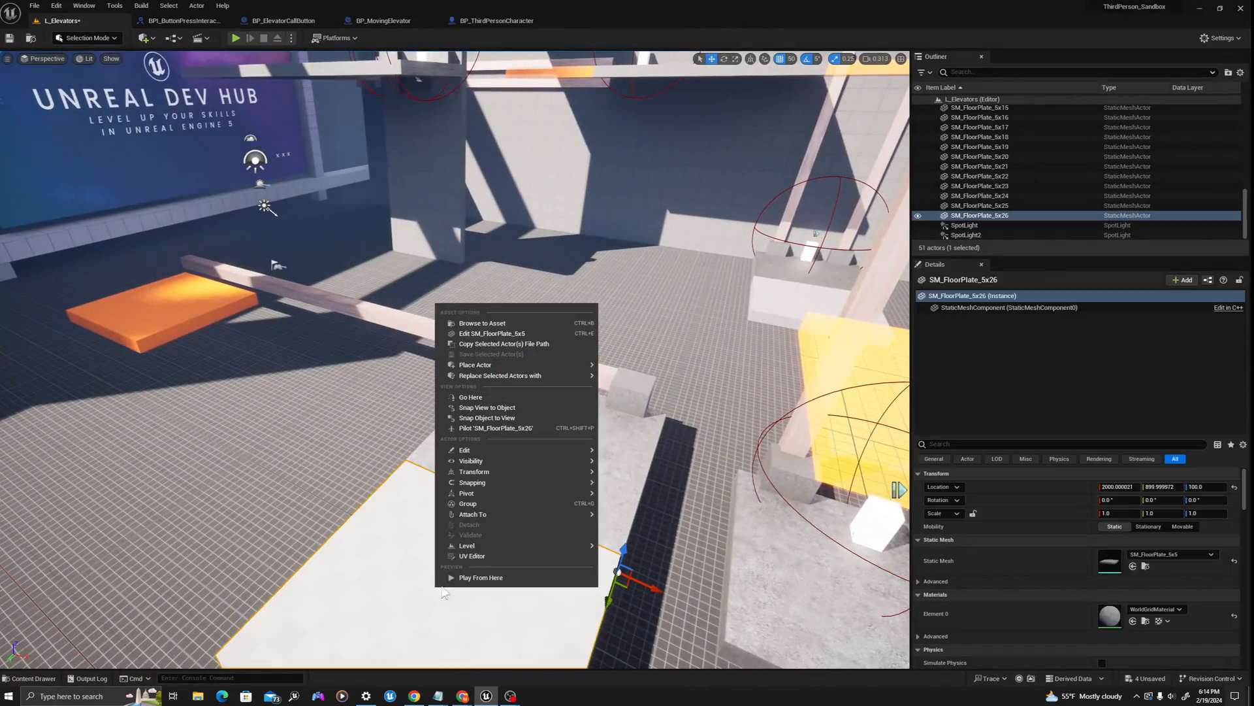
pyautogui.click(482, 577)
pyautogui.press('w')
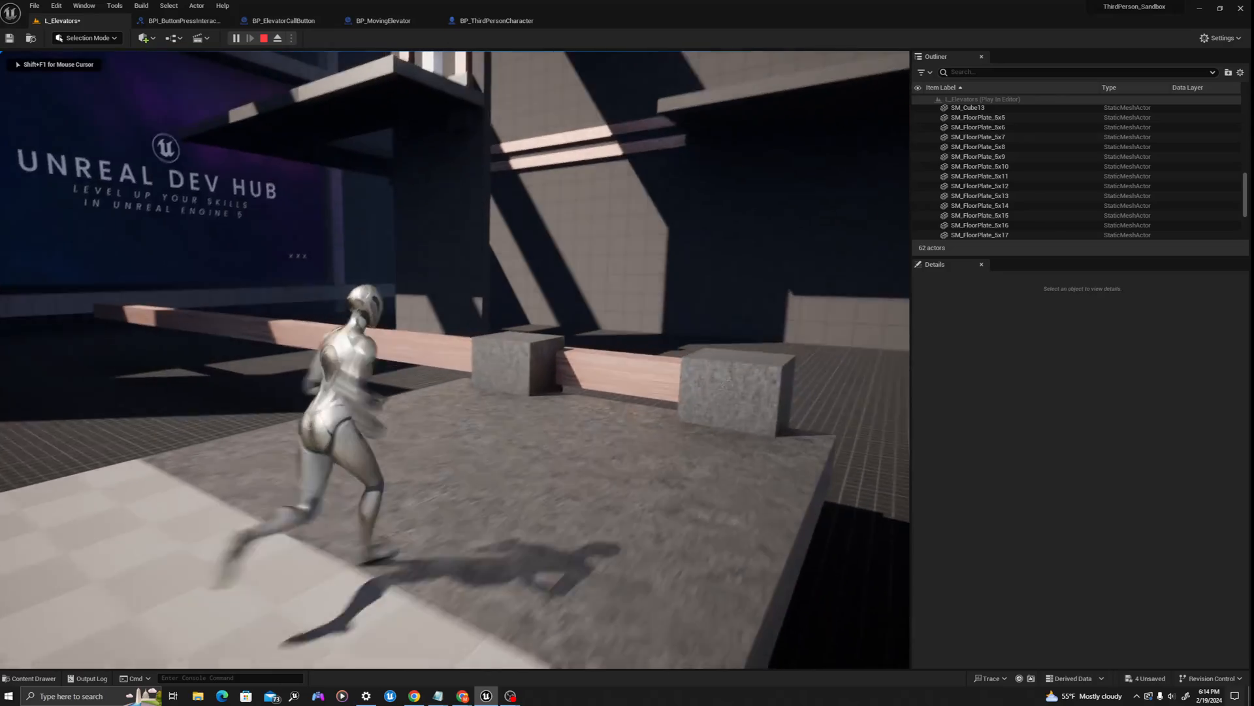
pyautogui.press('Escape')
# Duplicate BP_MovingElevator's call button and place the copy between BP_MovingElevator2's rail blocks, at about X -700, Y 100, Z 150 relative.
pyautogui.moveTo(455, 360); pyautogui.dragTo(523, 392, button='right')
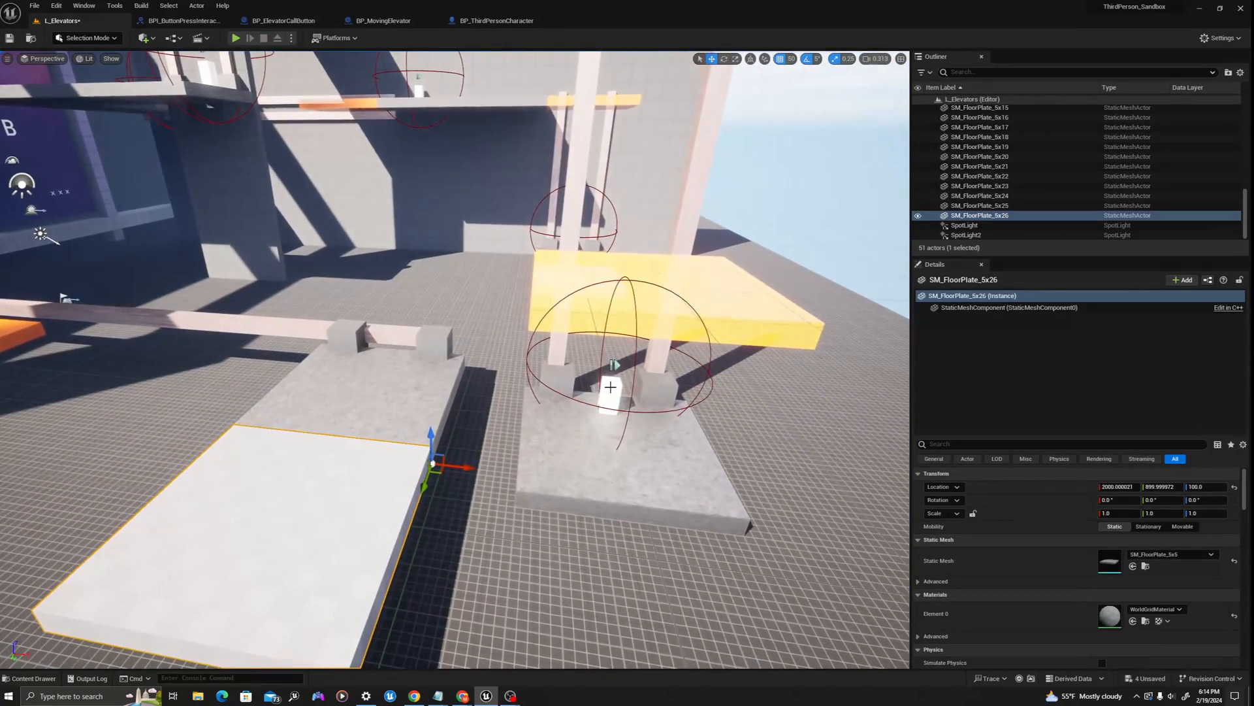
pyautogui.click(610, 394)
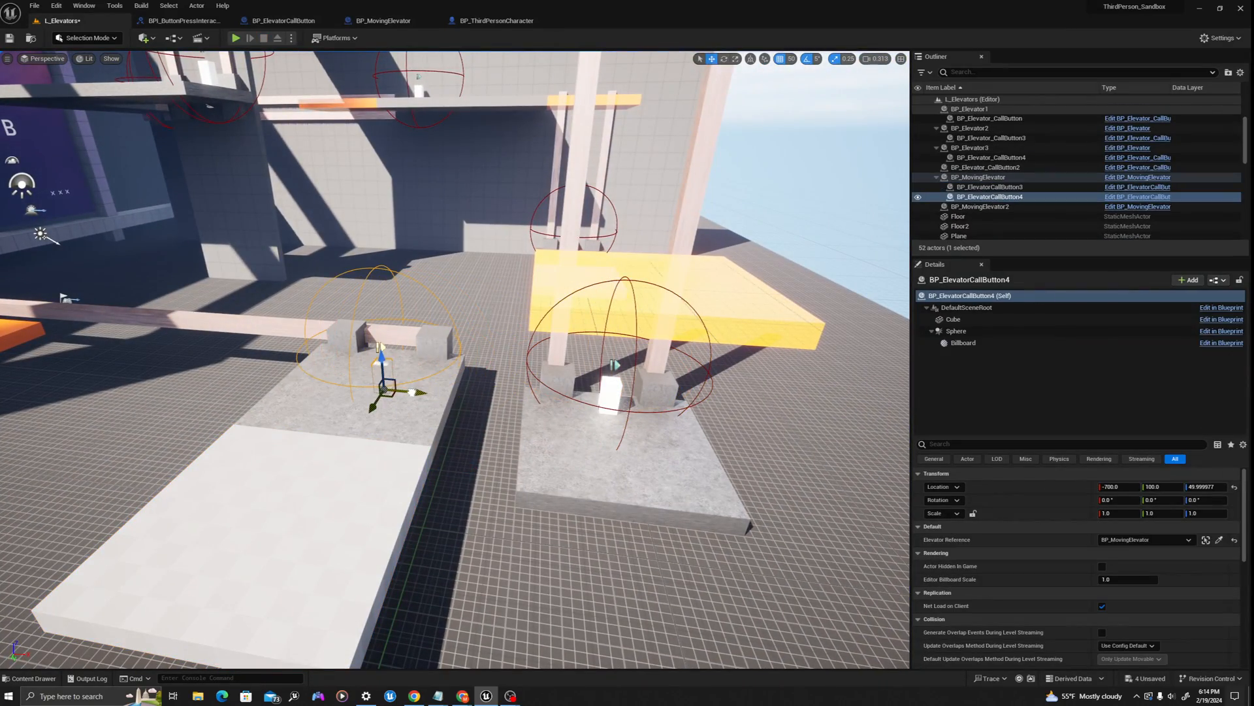
pyautogui.press('w')
pyautogui.moveTo(376, 333); pyautogui.dragTo(333, 288, button='right')
pyautogui.click(521, 351)
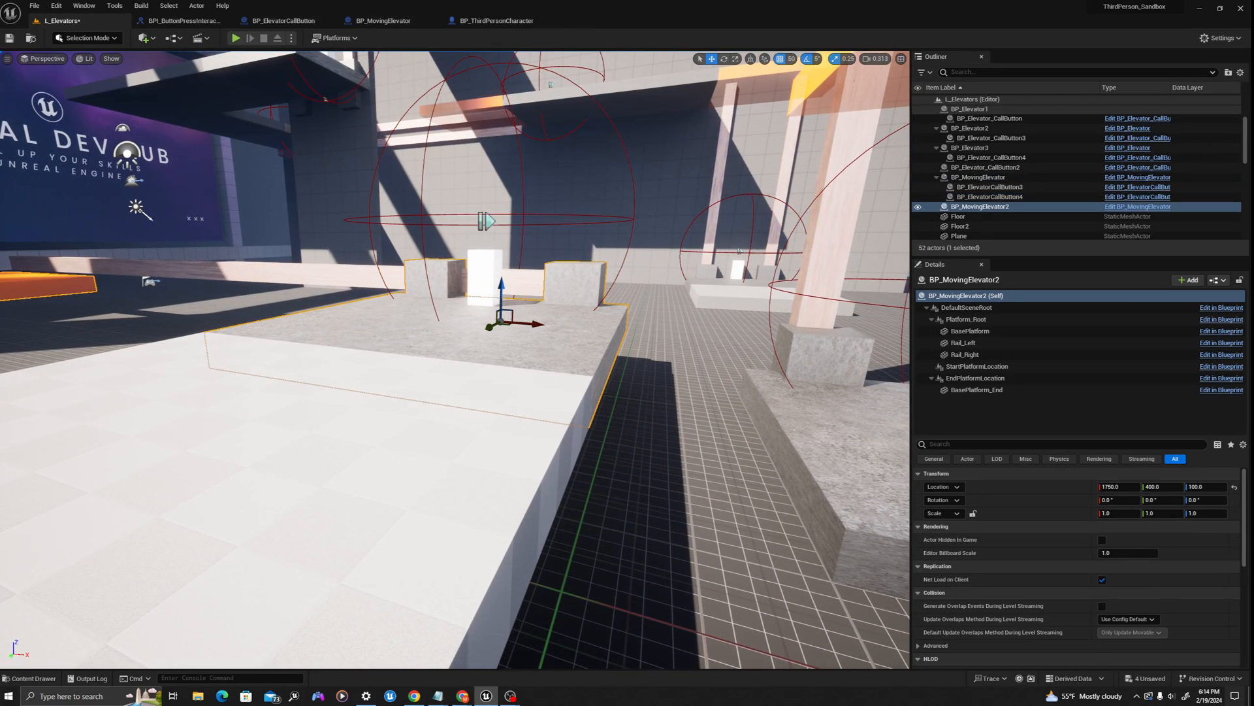
# Set the new call button's Elevator Reference to BP_MovingElevator2 and attach the button to that elevator.
pyautogui.click(484, 274)
pyautogui.click(1219, 540)
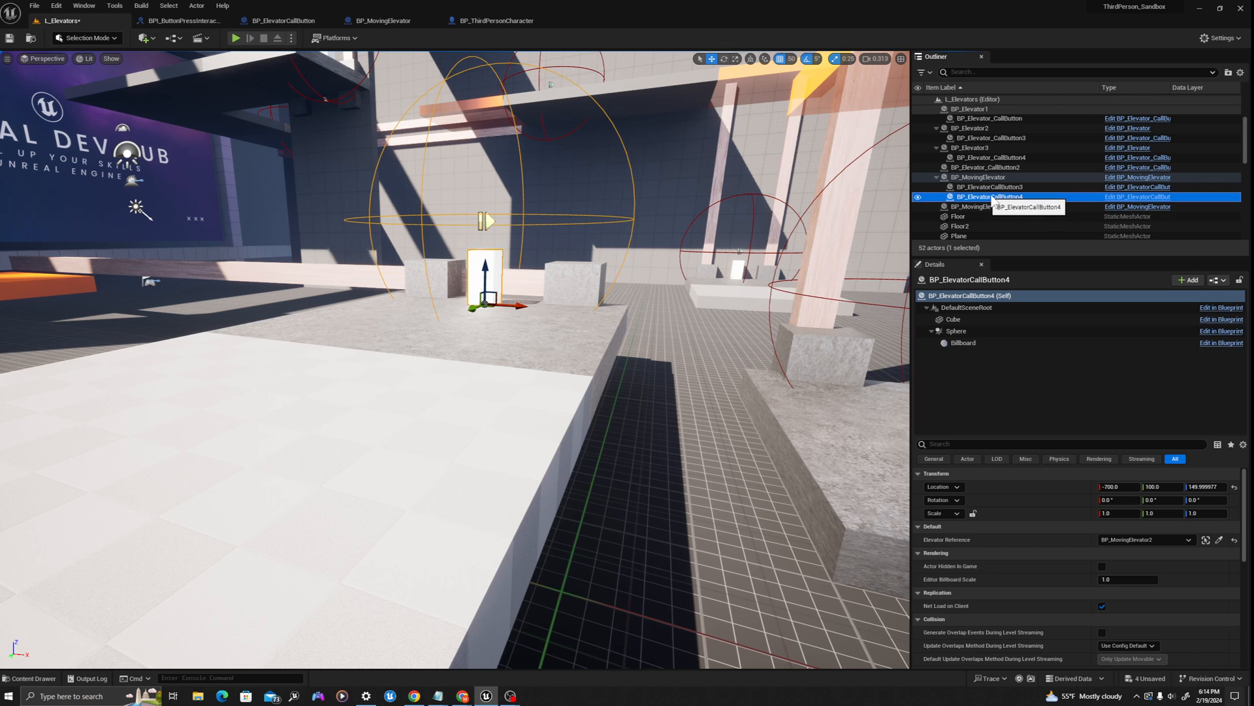
pyautogui.moveTo(993, 198); pyautogui.dragTo(984, 207)
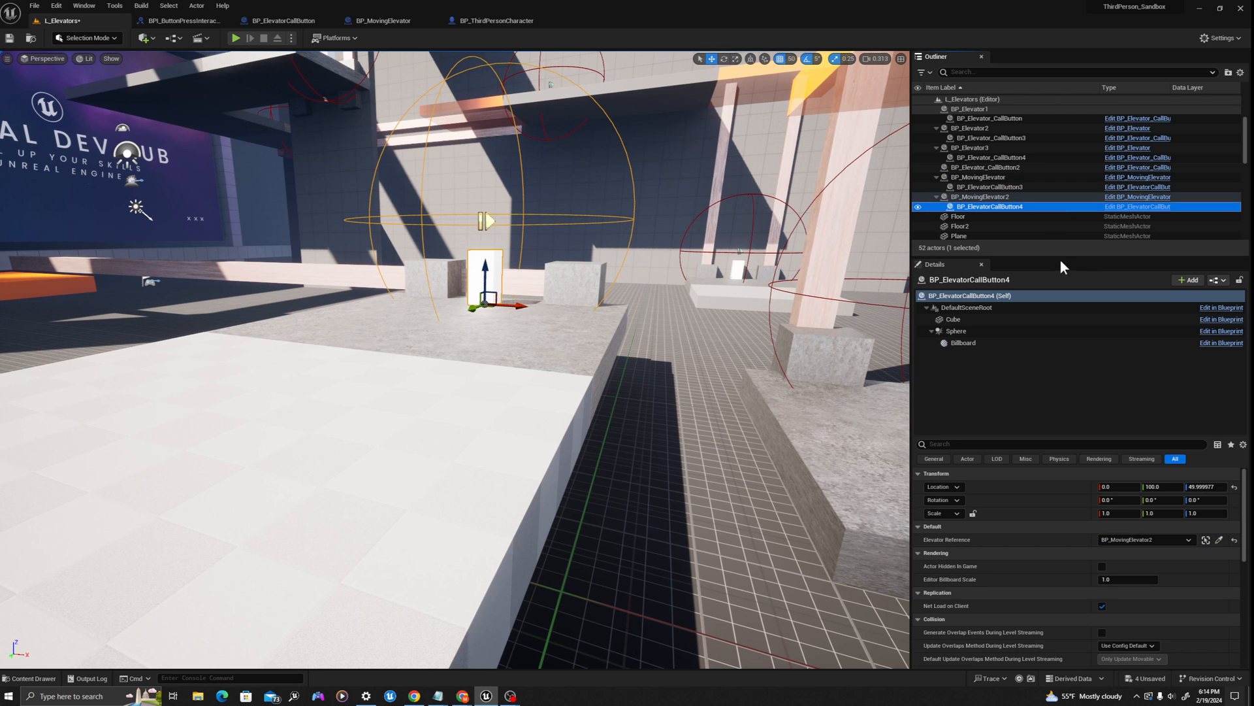
# Play from the white floor plate, activate the call button on BP_MovingElevator2's platform, and stop playing.
pyautogui.click(280, 442)
pyautogui.rightClick(280, 443)
pyautogui.click(308, 434)
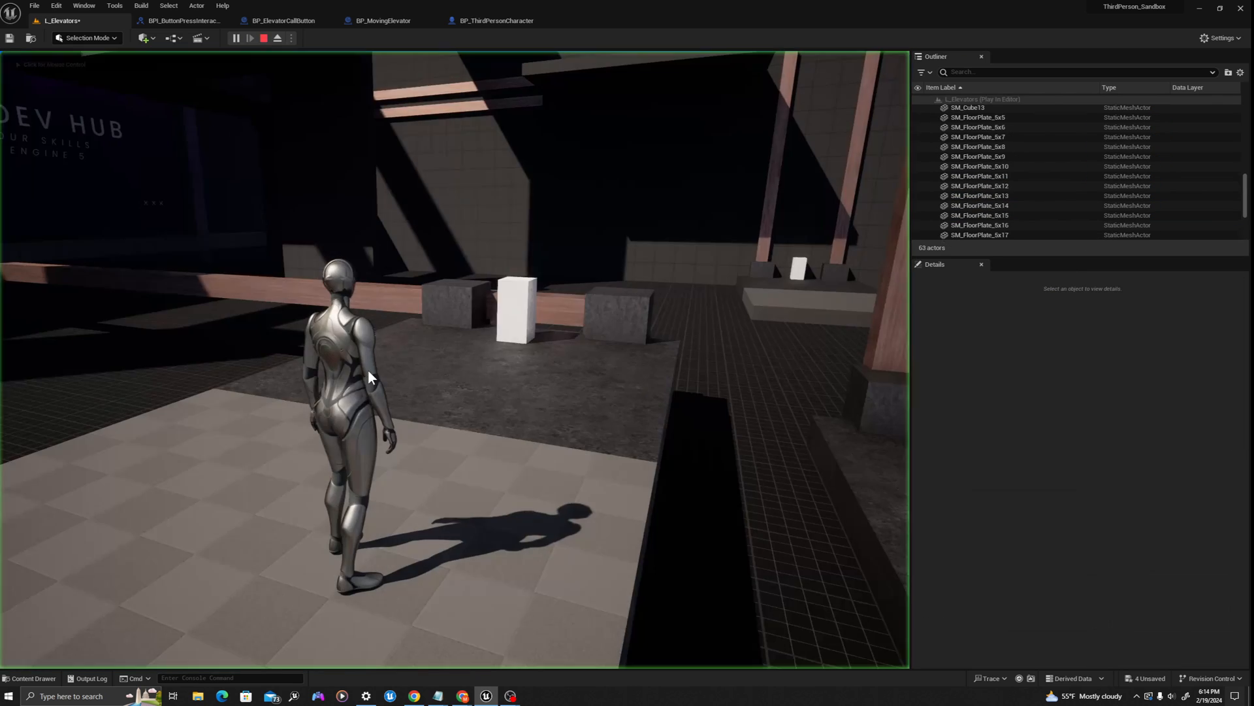
pyautogui.press('w')
pyautogui.press('d')
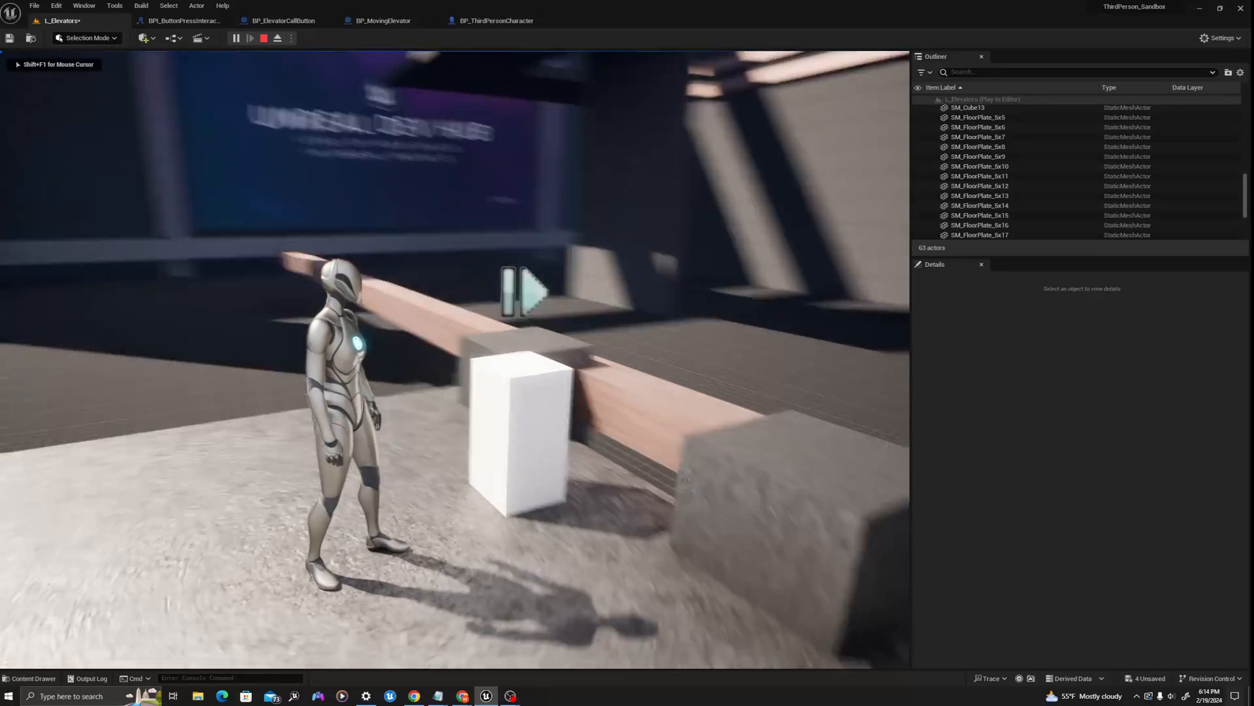
pyautogui.press('e')
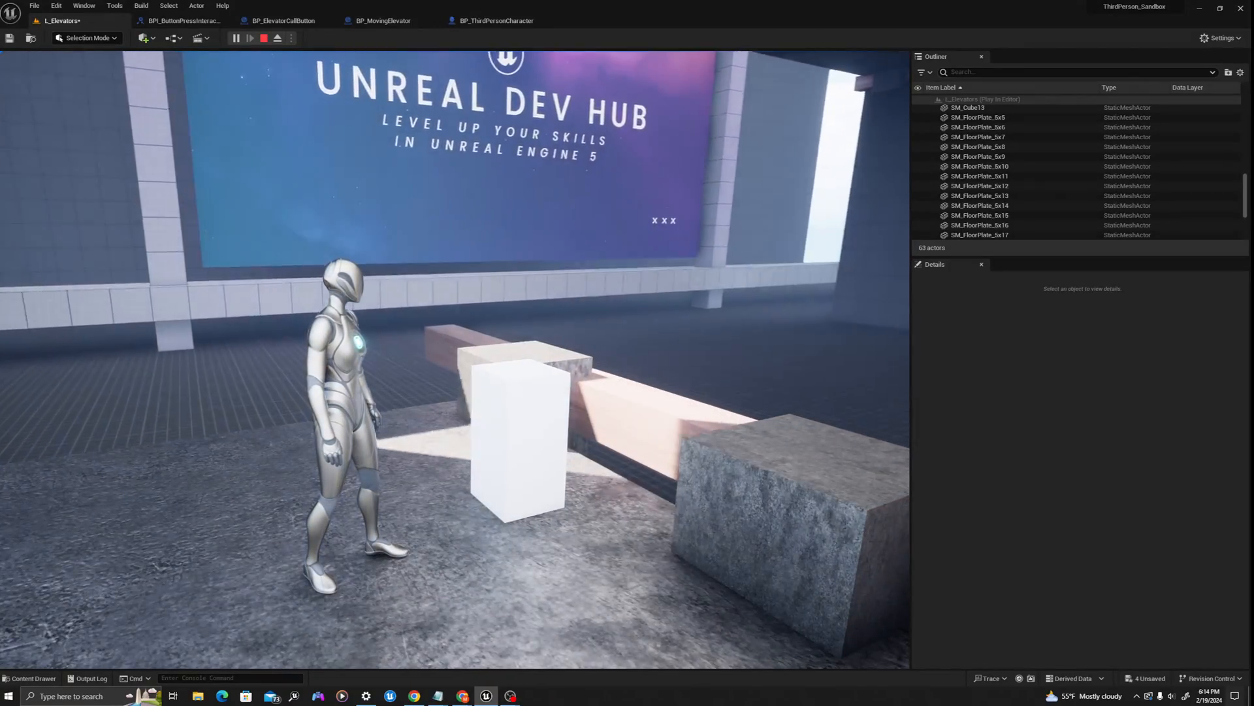
pyautogui.press('Escape')
# Duplicate the white floor plate along X to about X 350, beside BP_MovingElevator2's end platform.
pyautogui.press('s')
pyautogui.moveTo(455, 359); pyautogui.dragTo(747, 442, button='right')
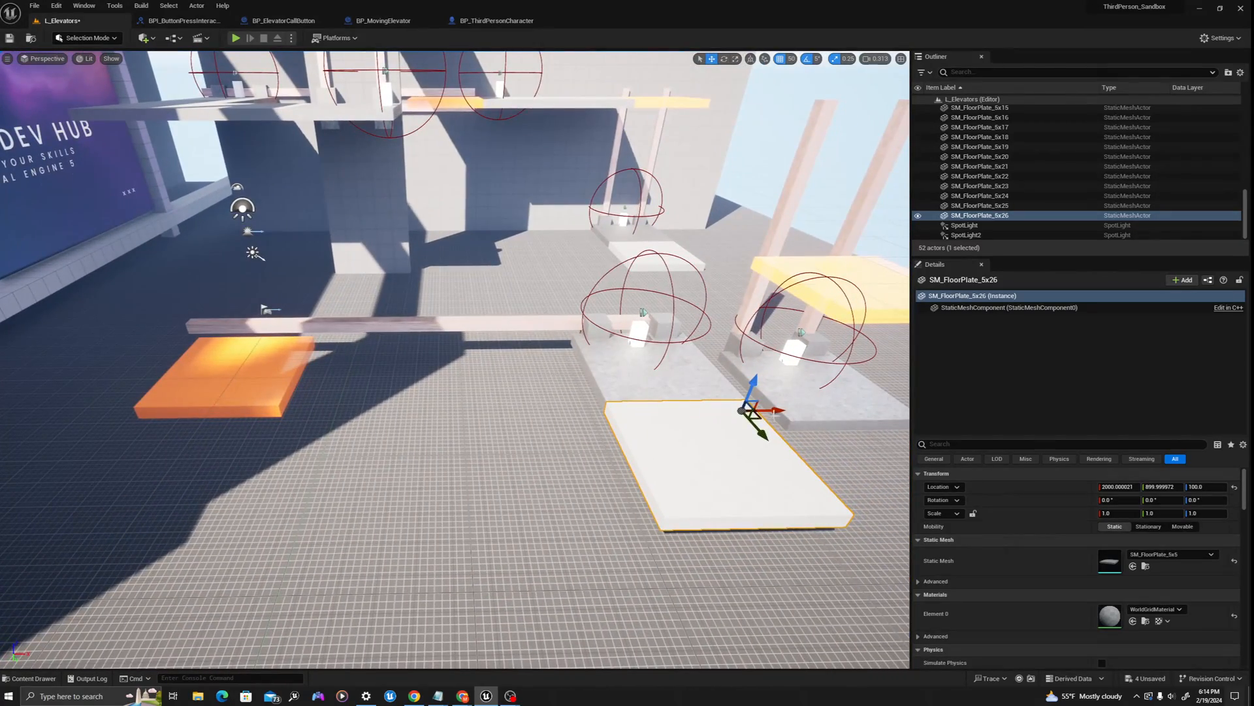
pyautogui.keyDown('alt'); pyautogui.moveTo(761, 410); pyautogui.dragTo(296, 408); pyautogui.keyUp('alt')
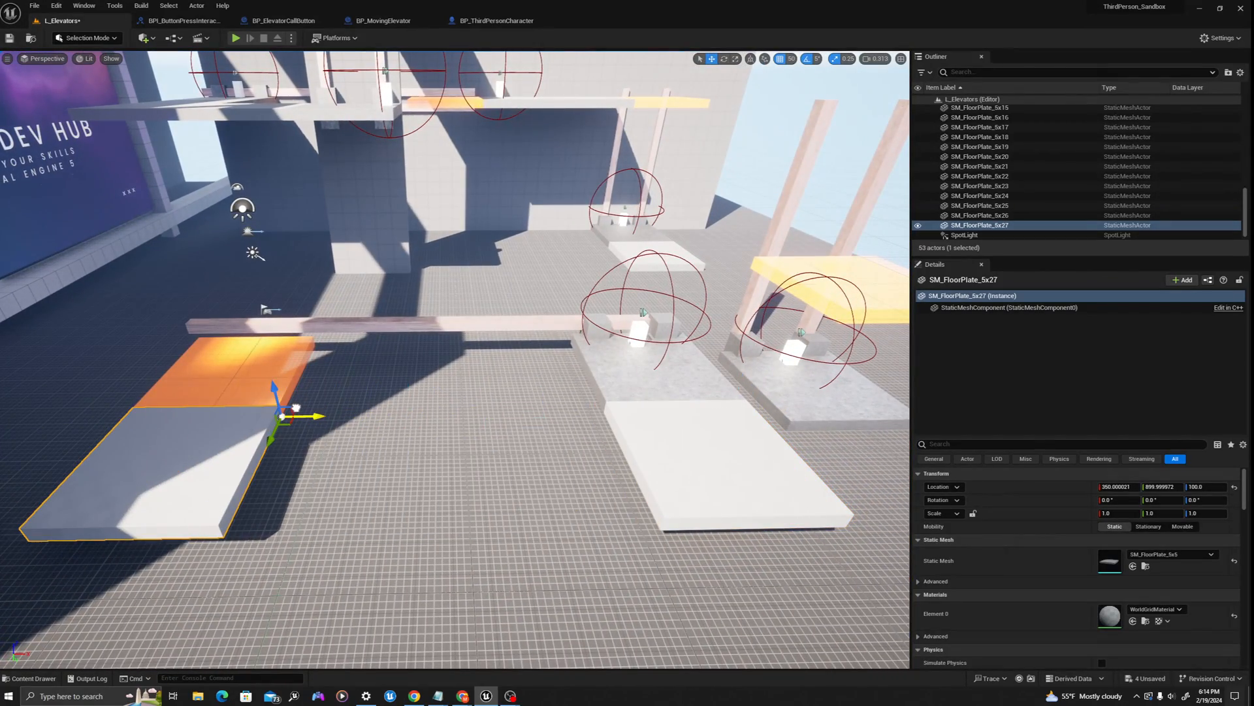
# Duplicate BP_MovingElevator2's call button and place the copy on the far floor plate, at about X -1500, Y 650, Z 50 relative.
pyautogui.click(635, 343)
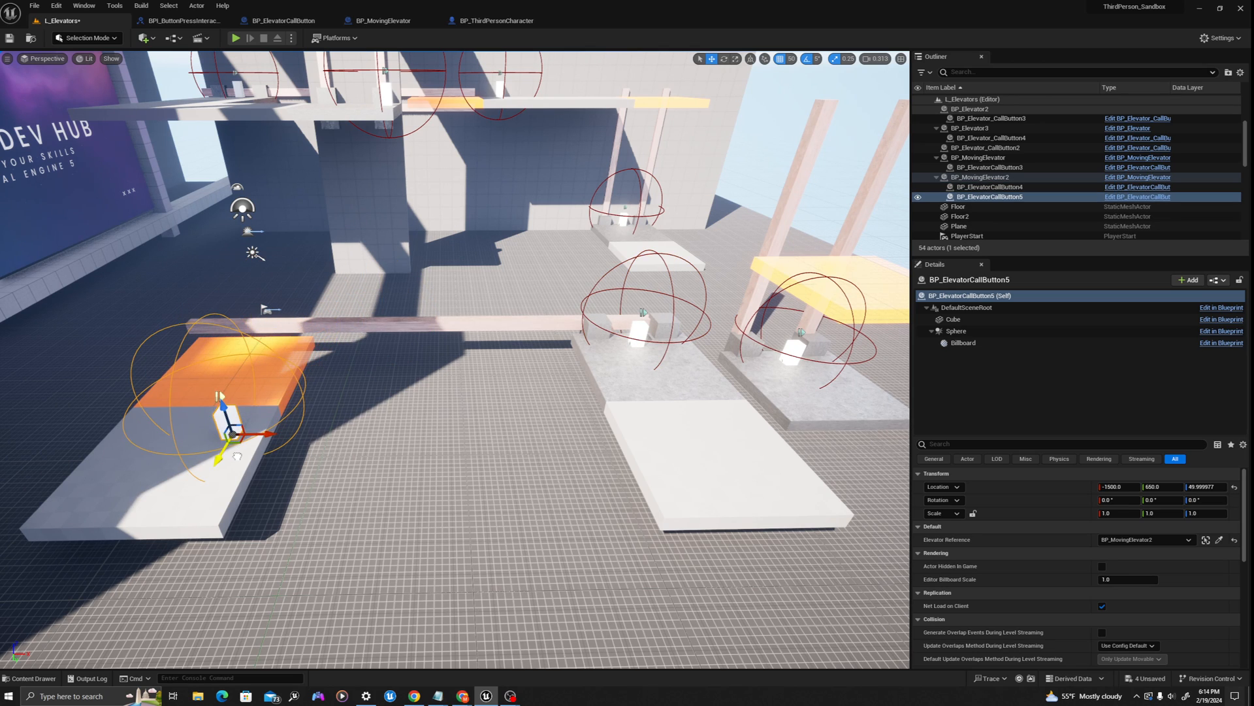
pyautogui.moveTo(279, 445); pyautogui.dragTo(373, 450, button='right')
pyautogui.click(439, 515)
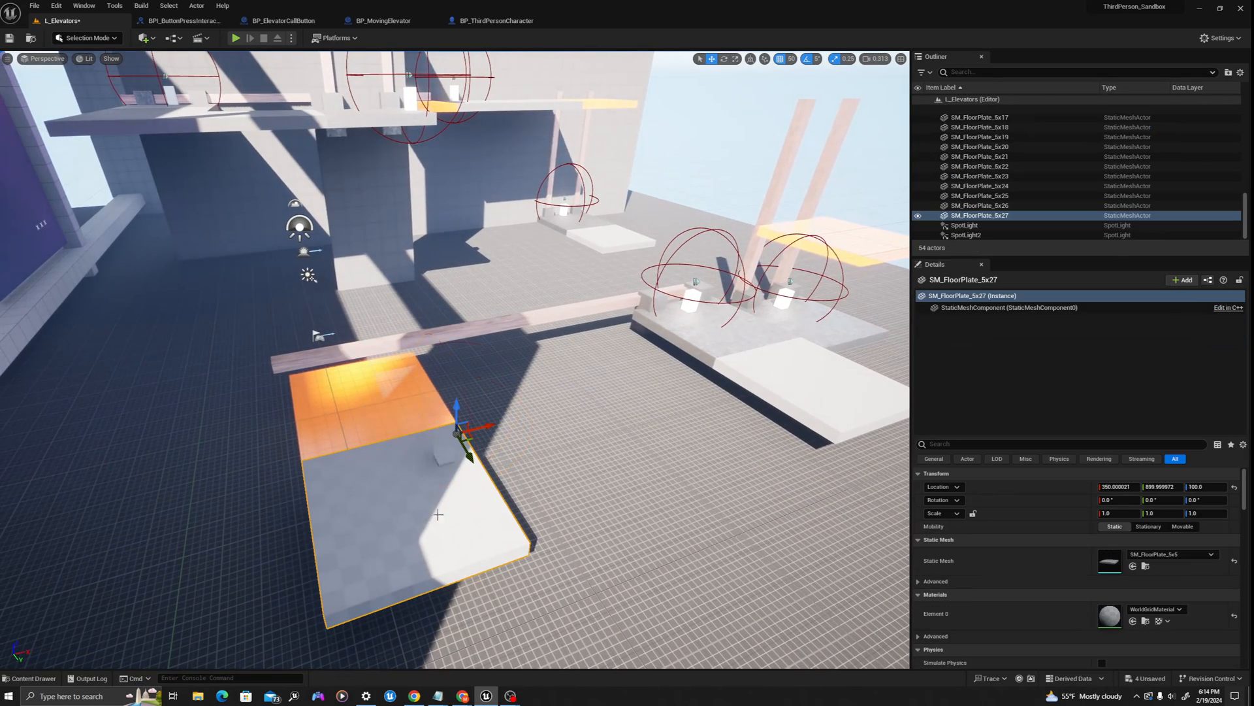
# Duplicate the floor plate beneath the far call button along Y to about Y 1400, extending the landing.
pyautogui.keyDown('alt'); pyautogui.moveTo(466, 468); pyautogui.dragTo(571, 628); pyautogui.keyUp('alt')
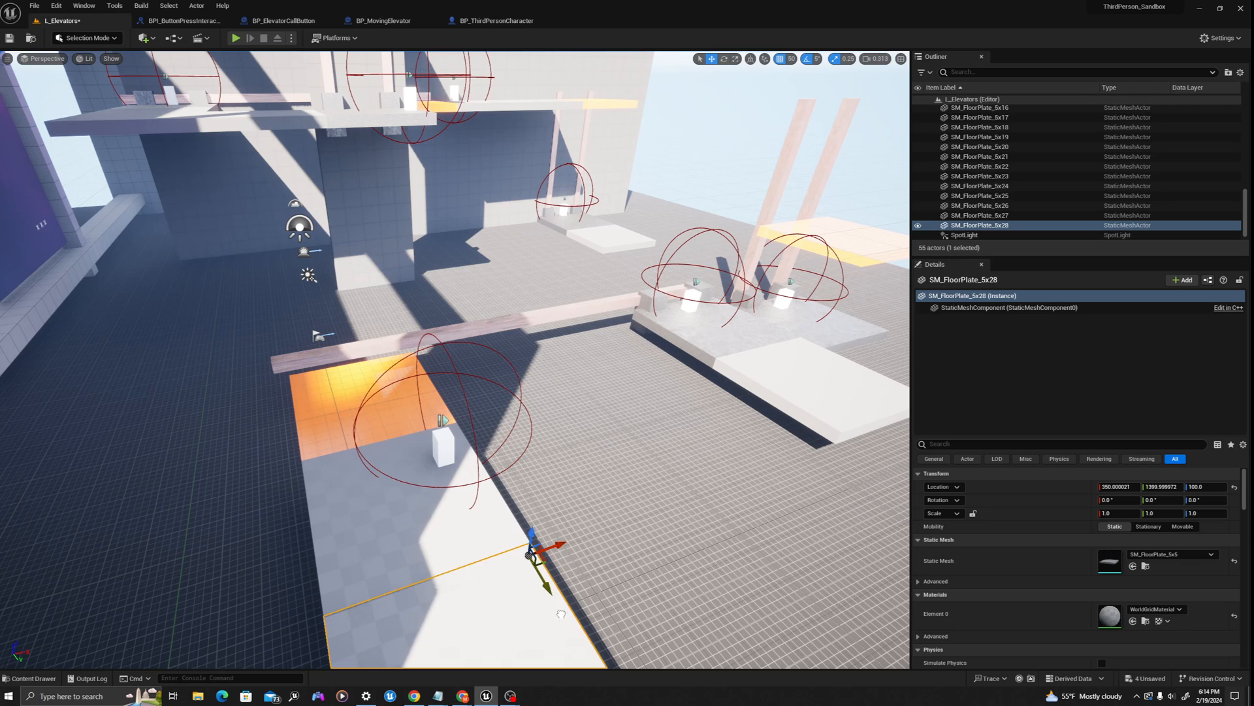
pyautogui.click(436, 461)
# Play from the extended landing, walk to its call button, call BP_MovingElevator2, and stop playing.
pyautogui.moveTo(437, 461); pyautogui.dragTo(398, 405, button='right')
pyautogui.rightClick(422, 504)
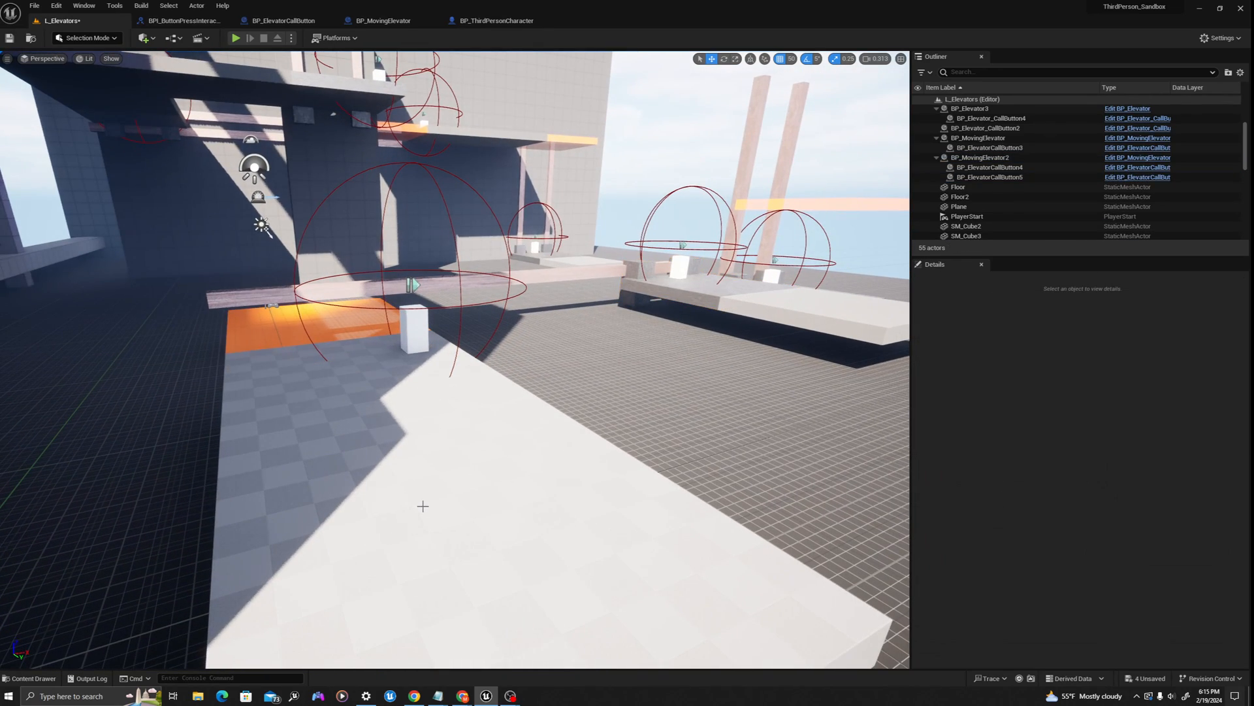
pyautogui.click(442, 498)
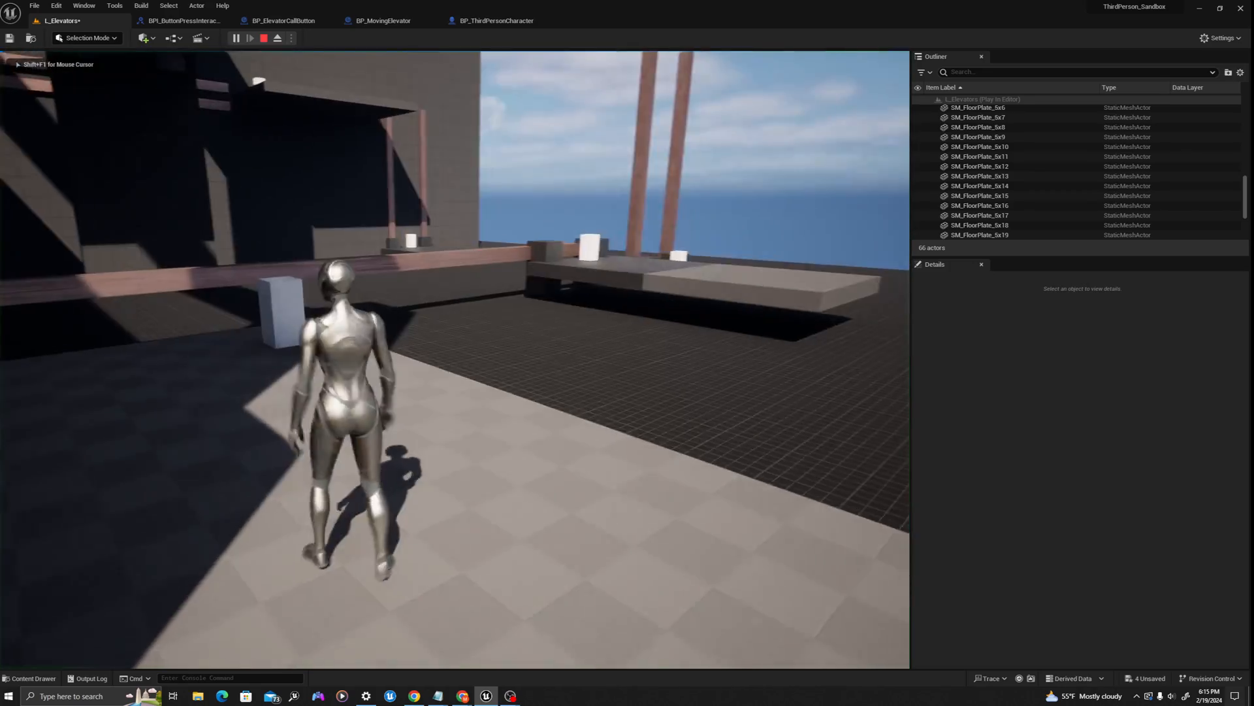
pyautogui.press('w')
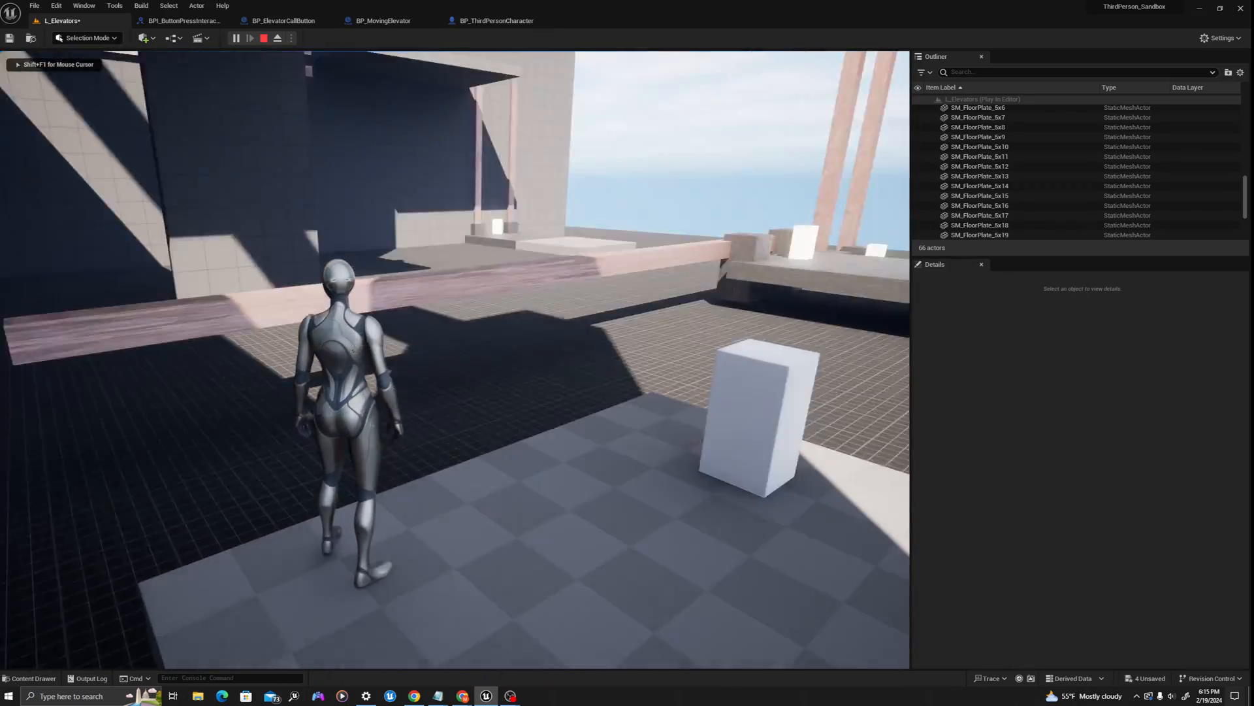
pyautogui.press('a')
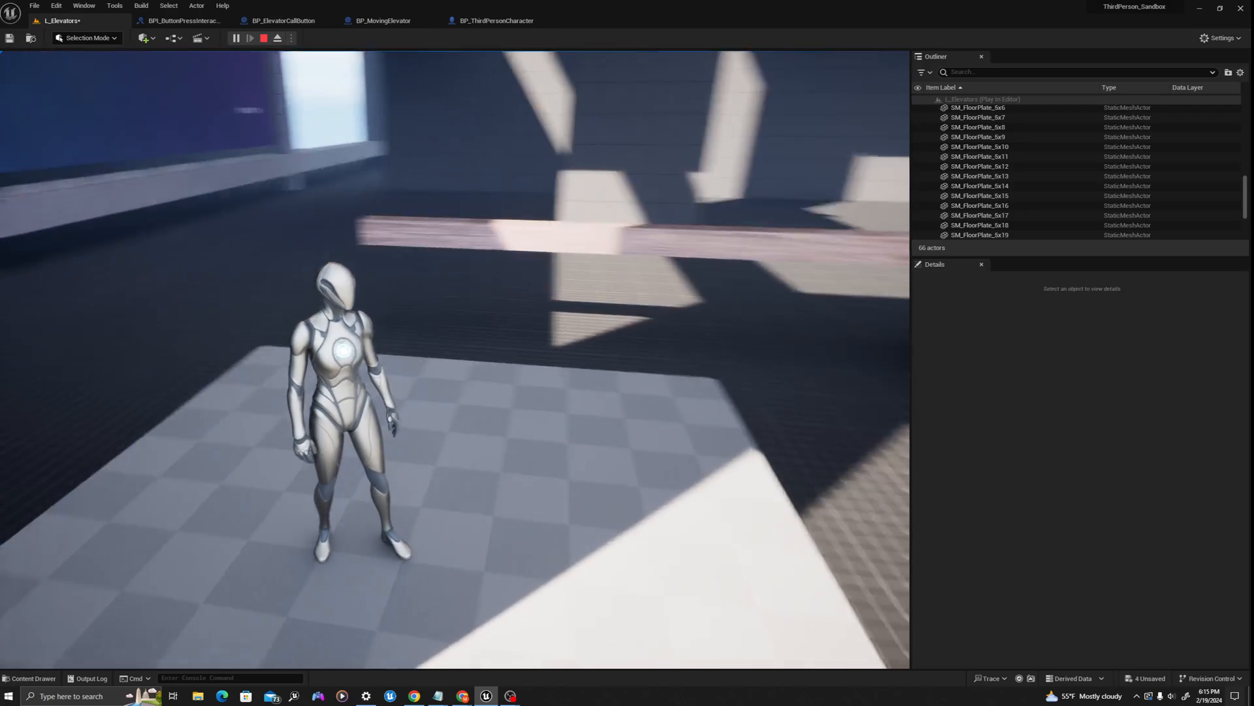
pyautogui.press('Escape')
# Select the call button on the far landing, BP_ElevatorCallButton5, and detach it from BP_MovingElevator2.
pyautogui.click(628, 399)
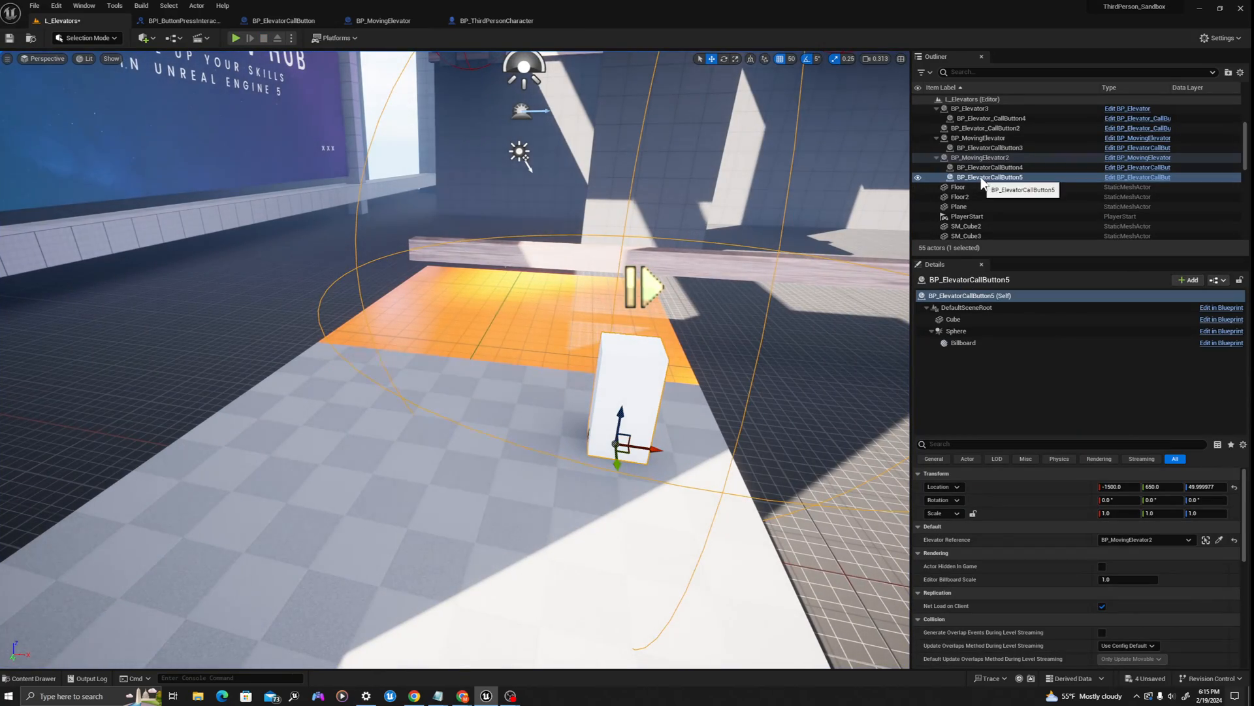
pyautogui.moveTo(981, 178); pyautogui.dragTo(981, 157)
# Play from the far floor plate, walk up to the detached call button, and call BP_MovingElevator2 with it.
pyautogui.moveTo(344, 537); pyautogui.dragTo(379, 540, button='right')
pyautogui.press('Escape')
pyautogui.rightClick(344, 537)
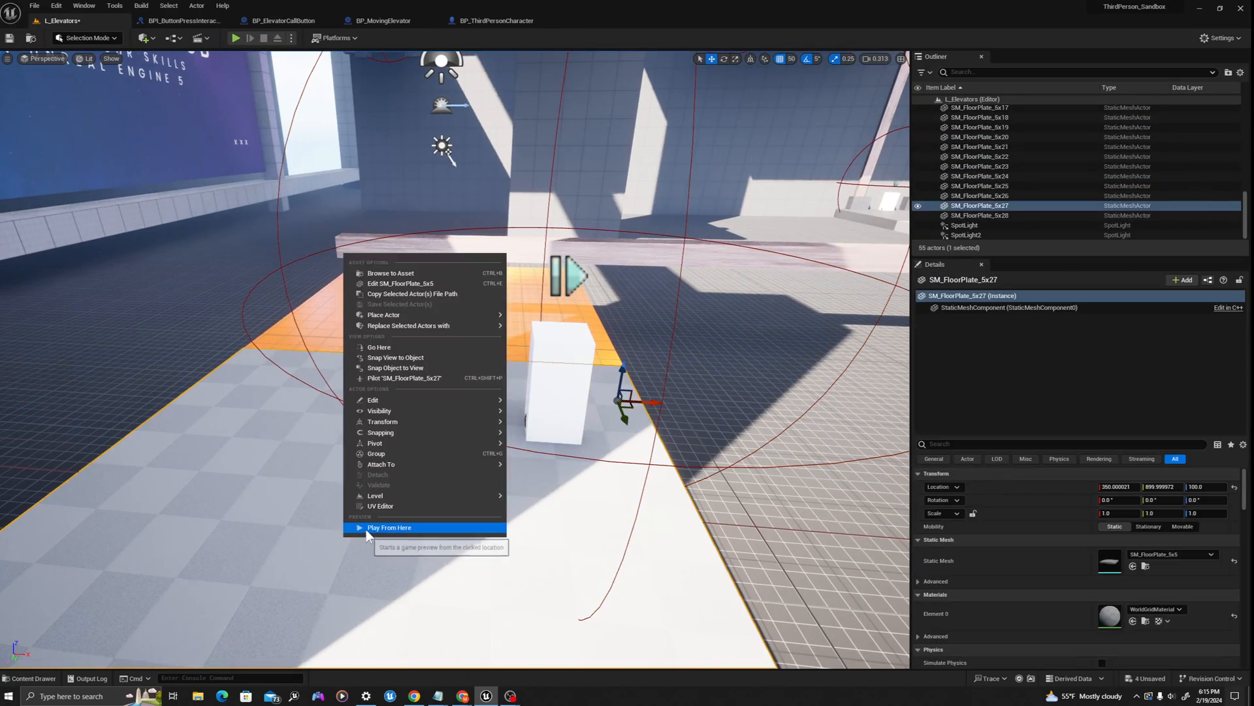
pyautogui.click(388, 527)
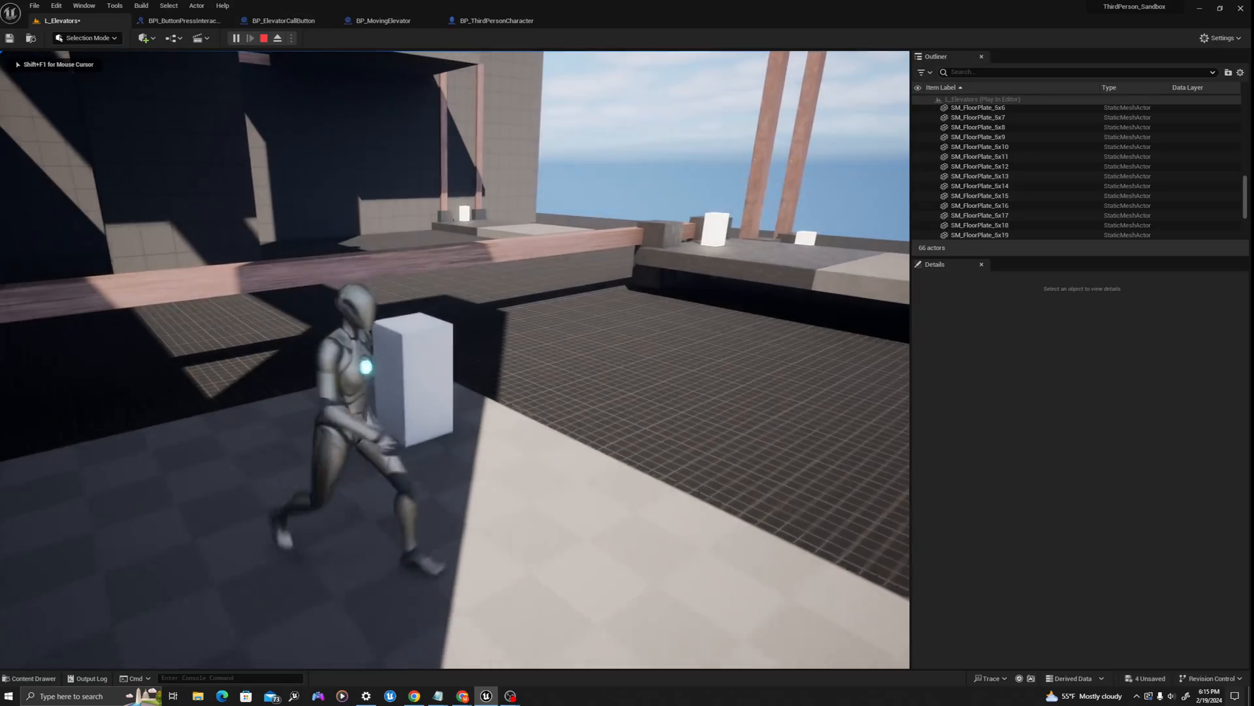
pyautogui.press('s')
pyautogui.press('d')
pyautogui.press('w')
pyautogui.press('a')
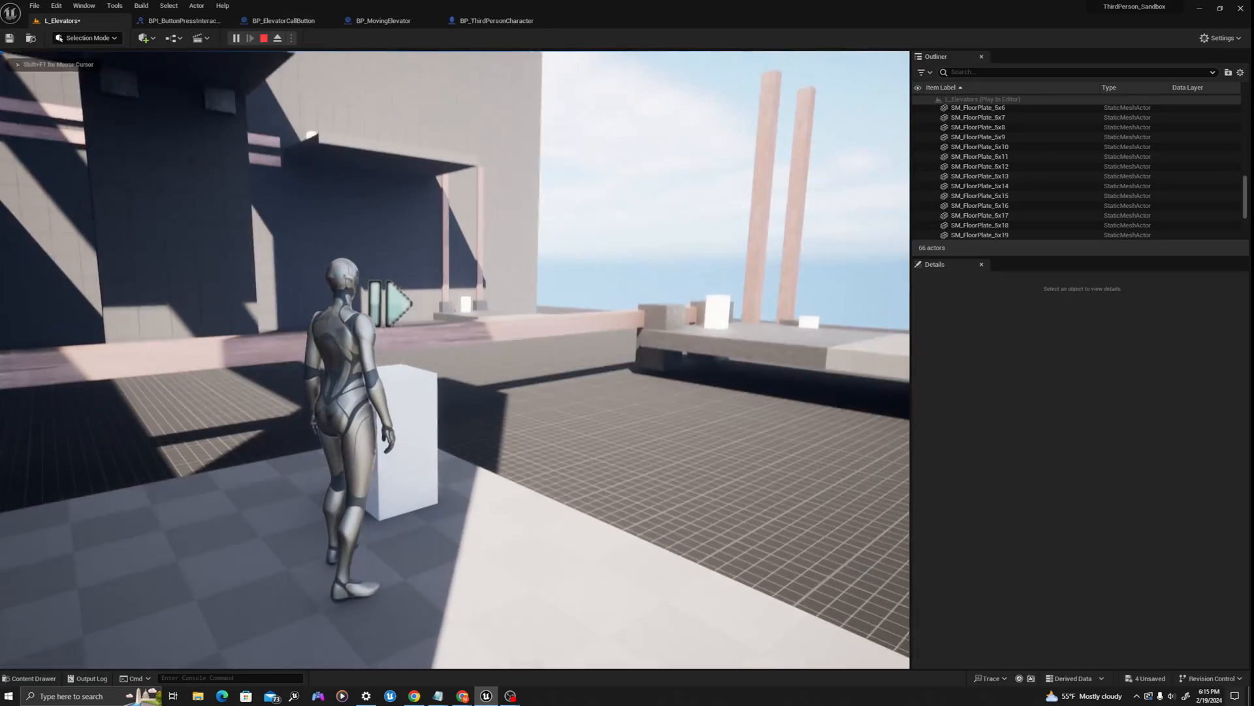
pyautogui.press('s')
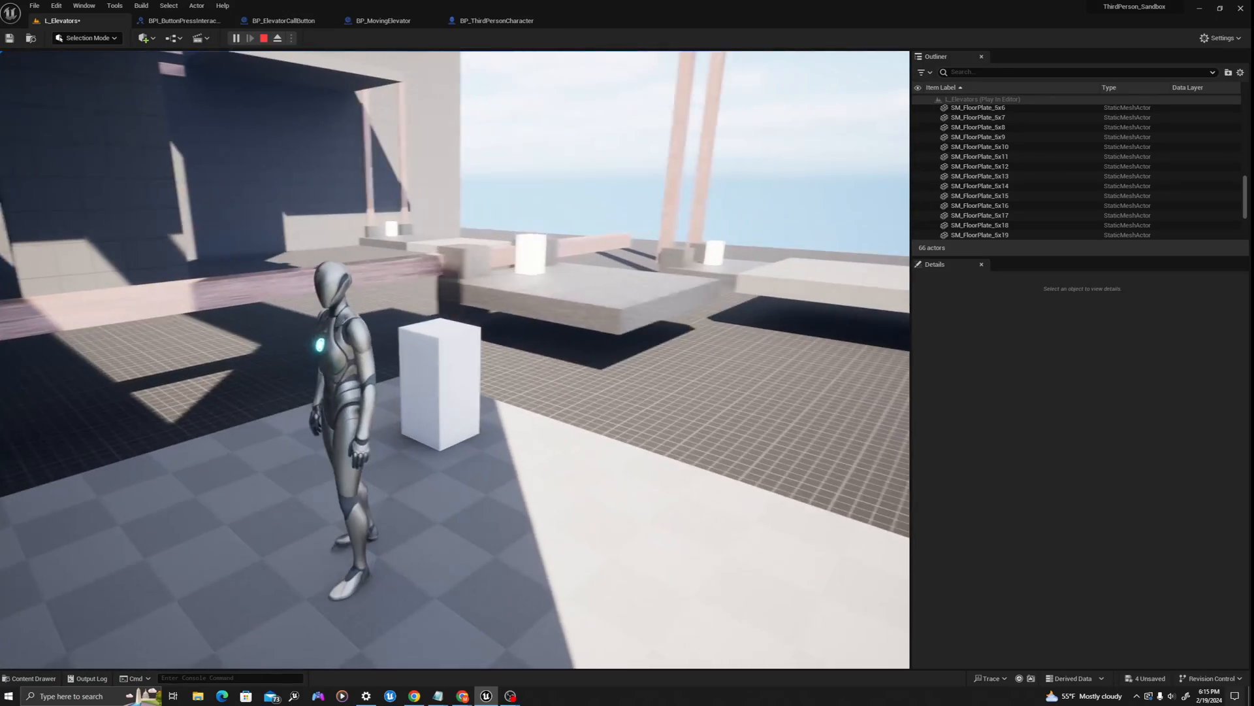
# Board BP_MovingElevator2's platform, ride it to the opposite end, and walk onto the white landing plate.
pyautogui.press('w')
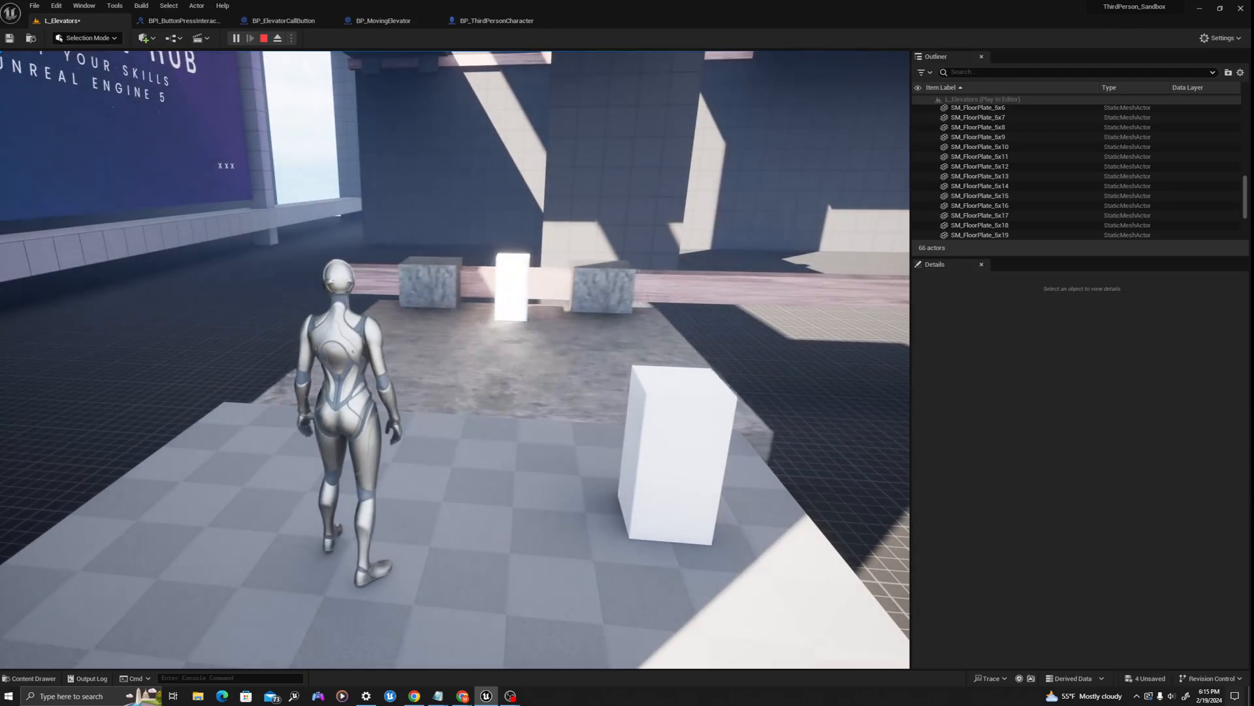
pyautogui.press('w')
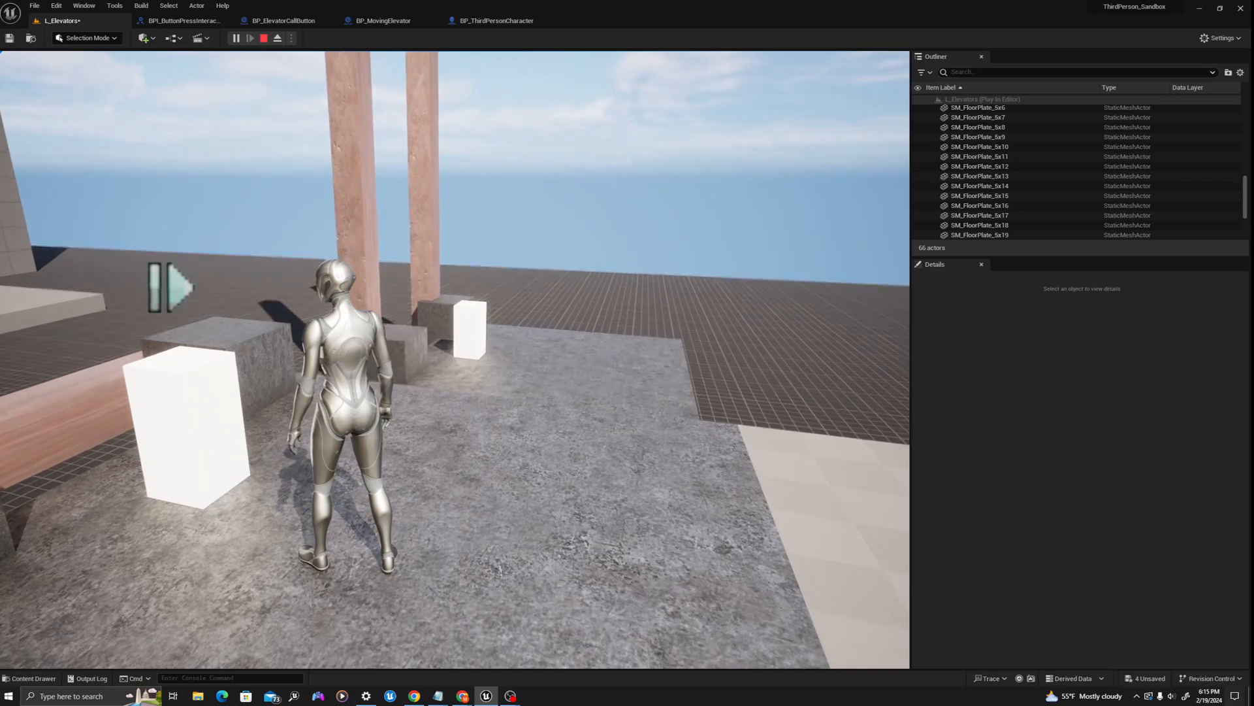
pyautogui.press('w')
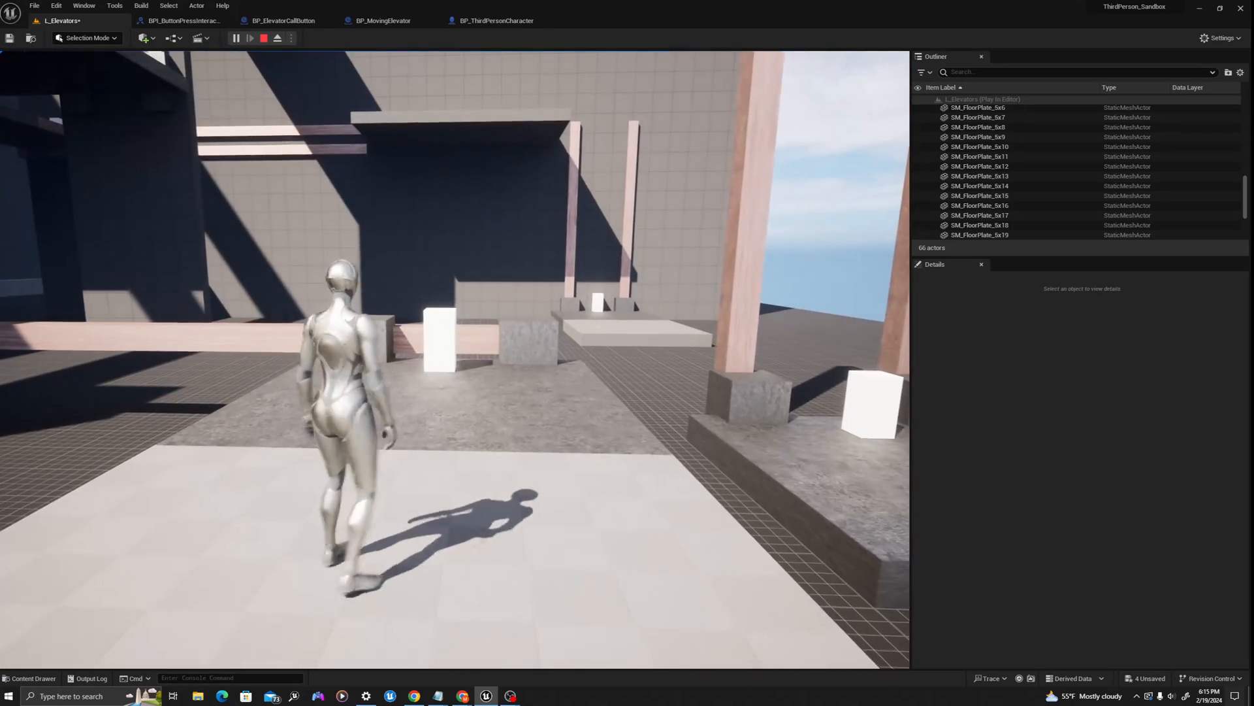